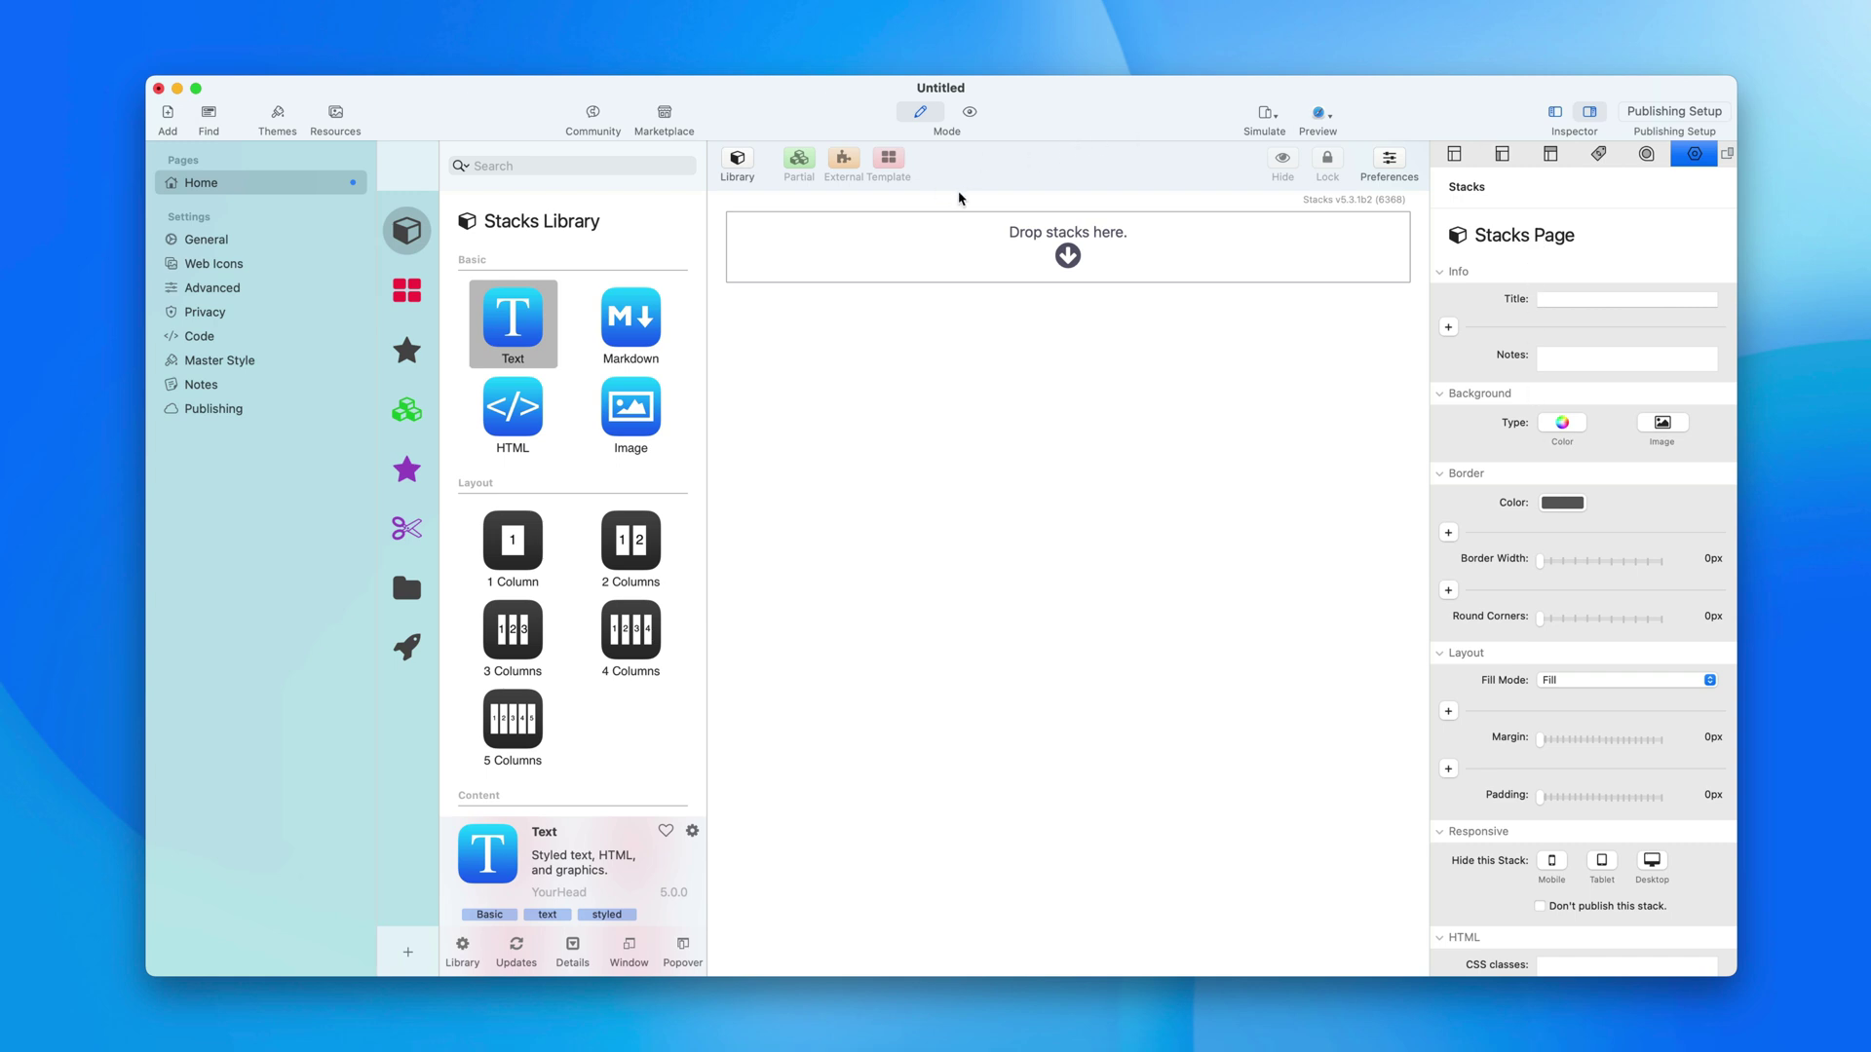
# Step: Preview the empty Home page and return to edit mode
pyautogui.click(970, 113)
pyautogui.click(920, 112)
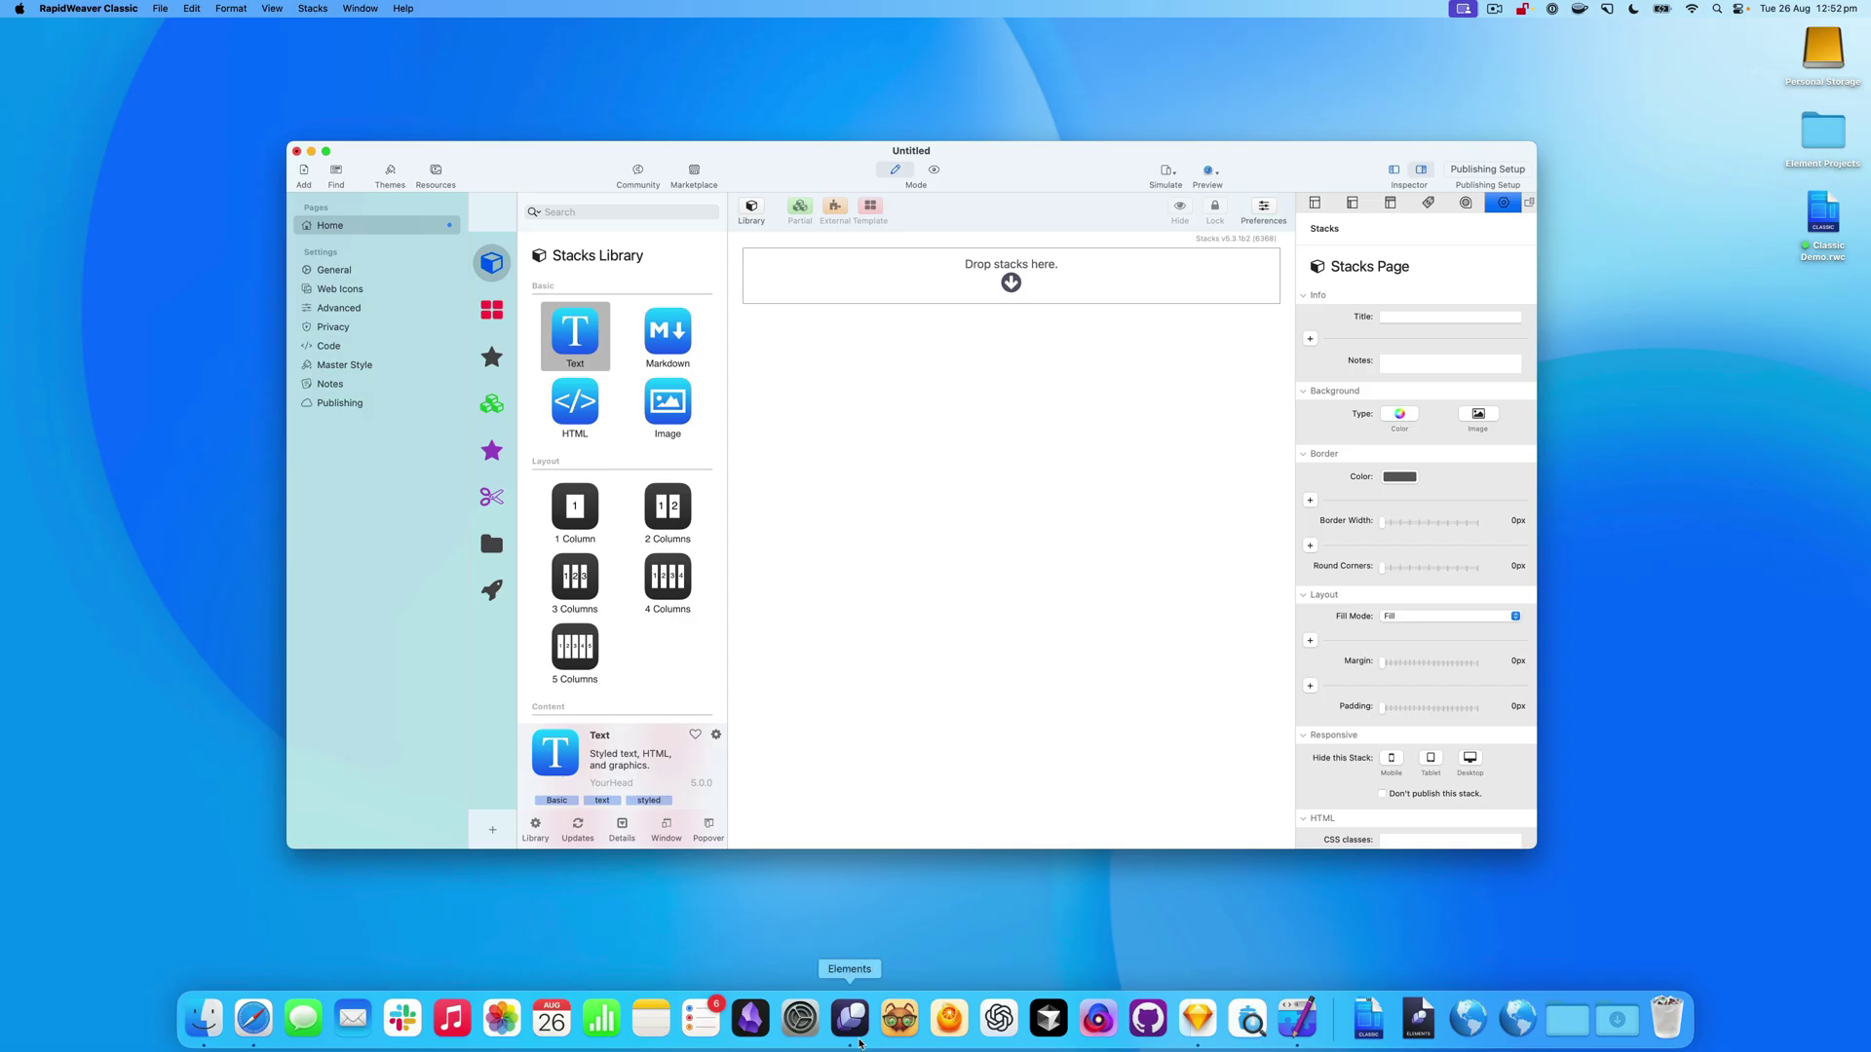
# Step: Switch to Elements and create a new project from the Empty Project template
pyautogui.click(850, 1018)
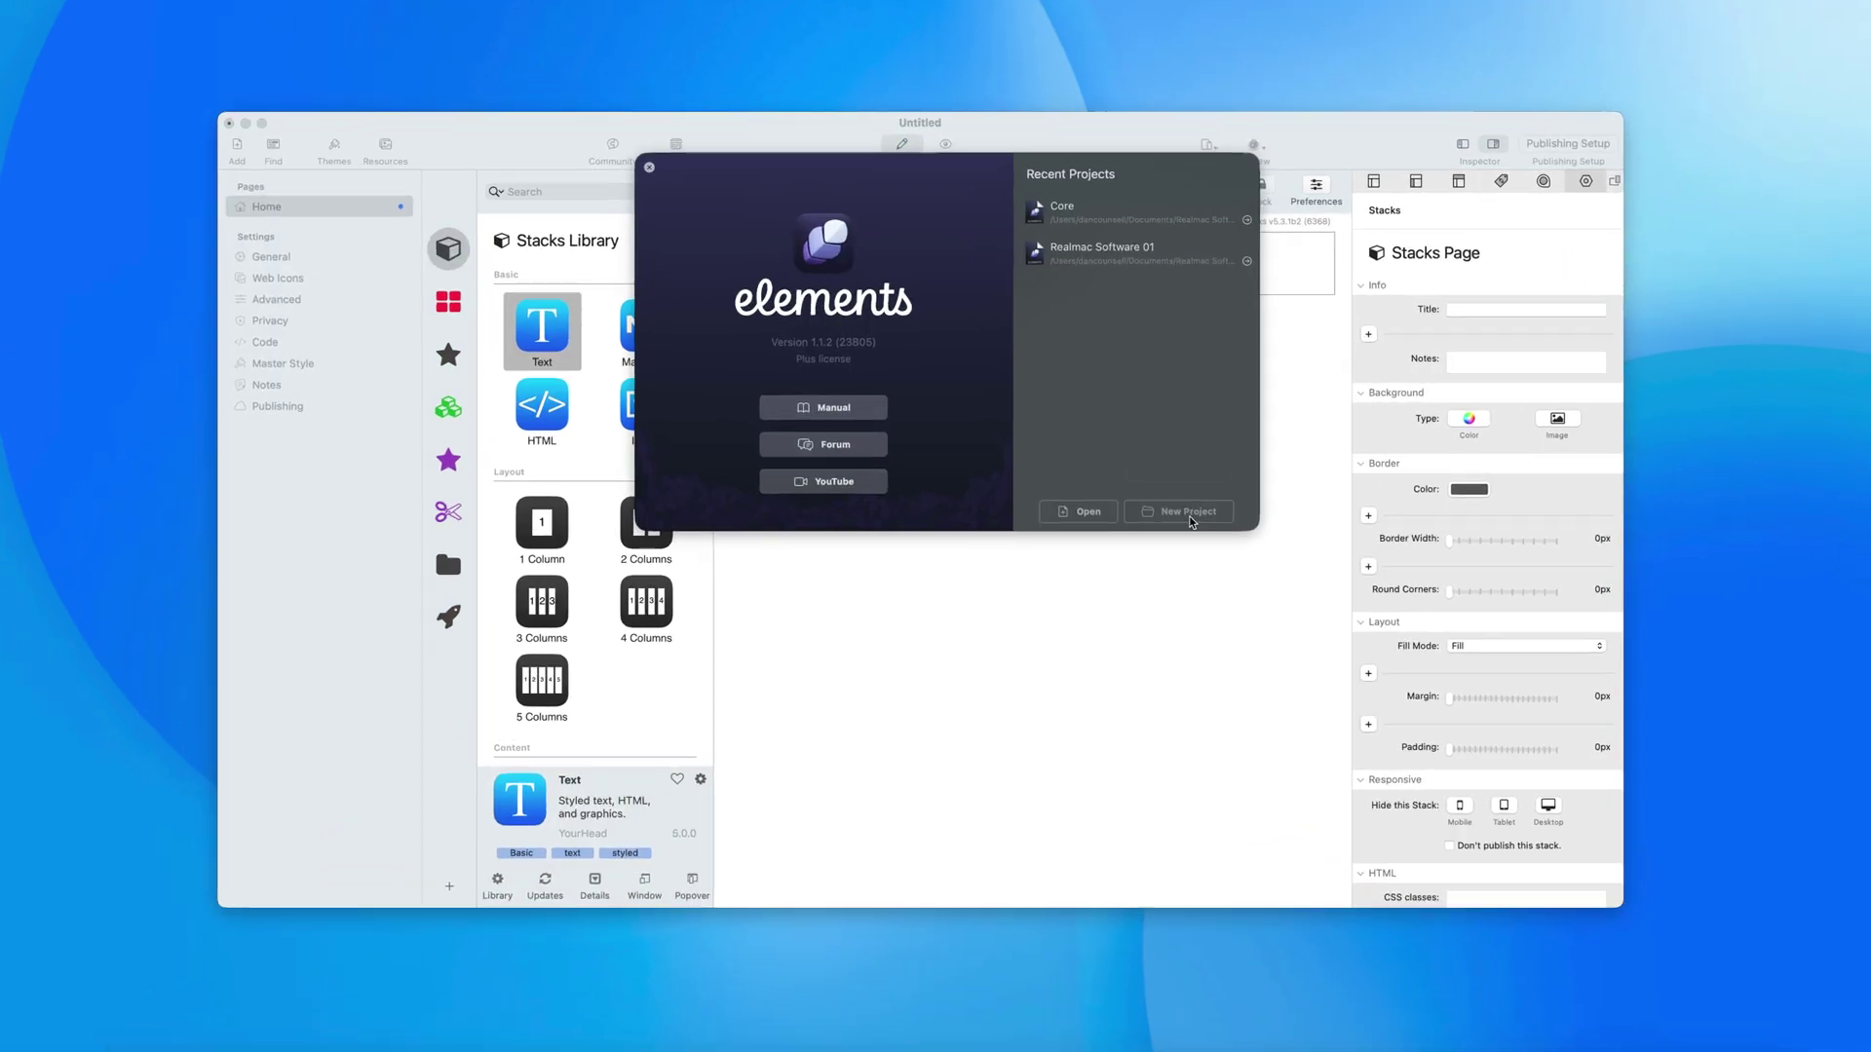
pyautogui.click(1142, 496)
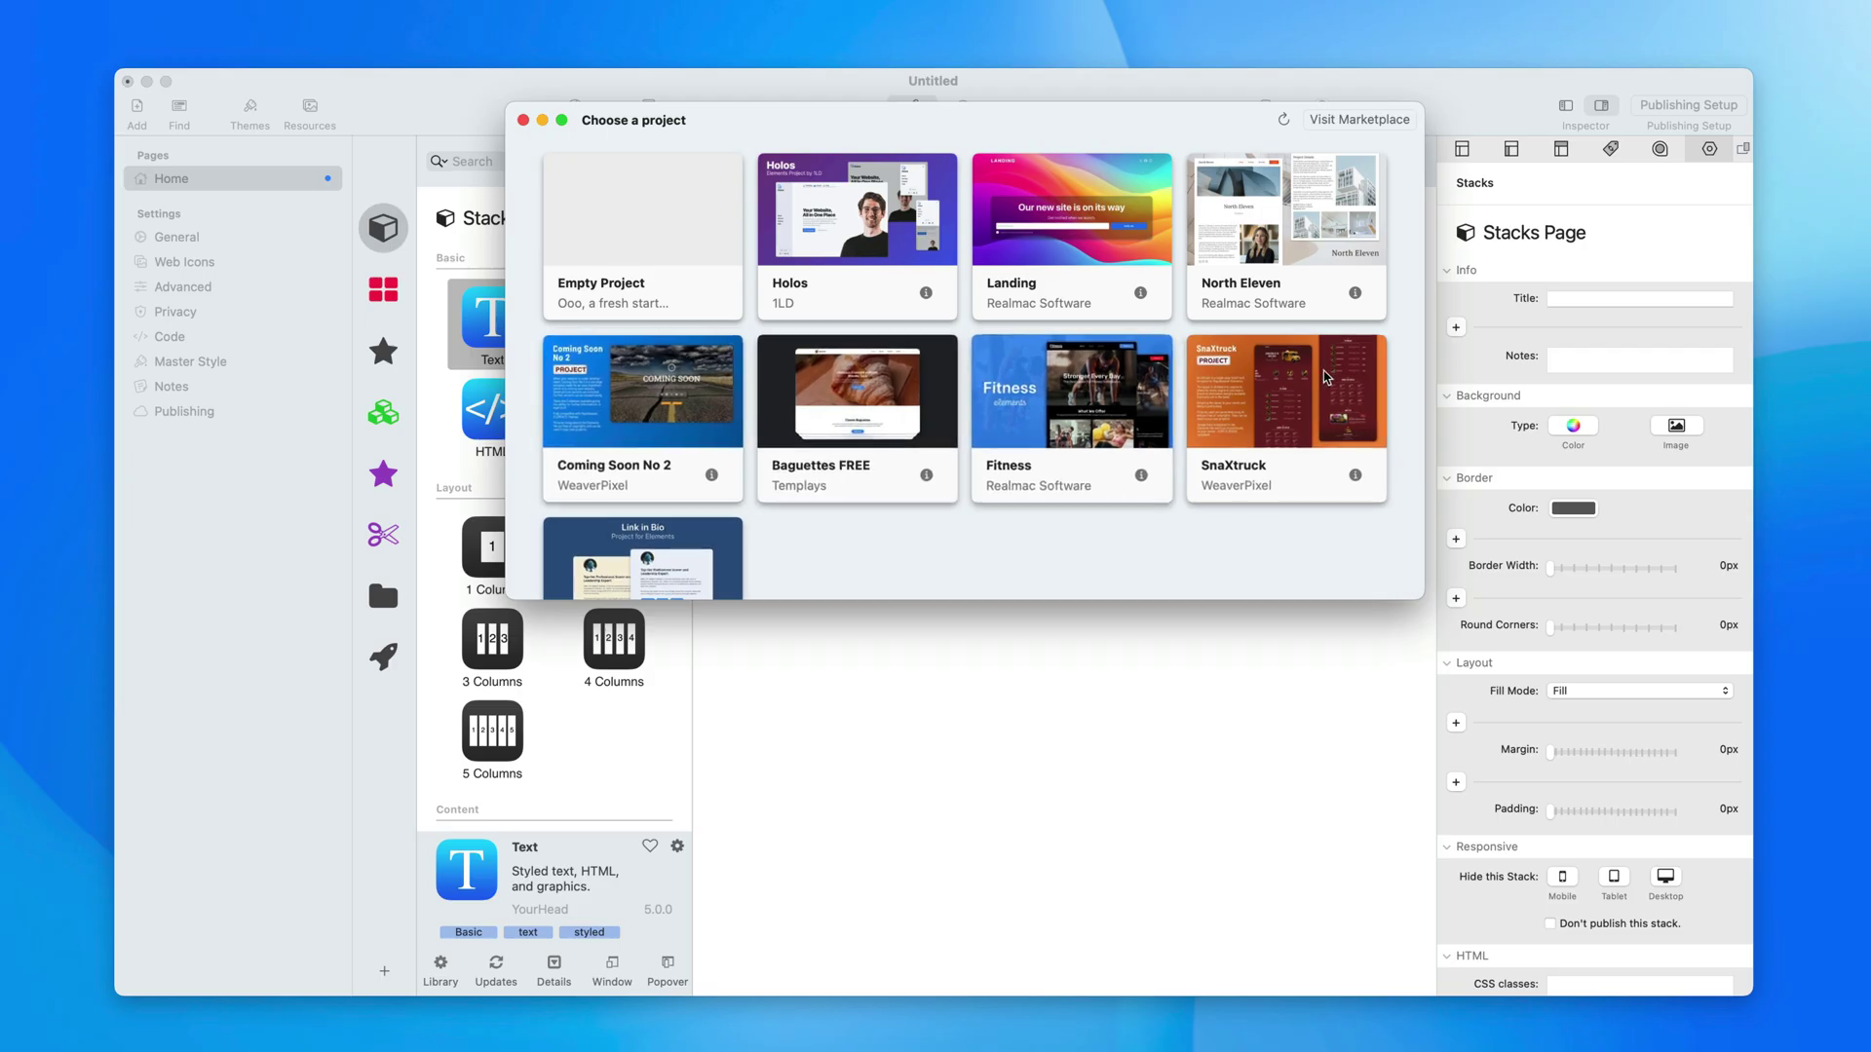
pyautogui.click(703, 202)
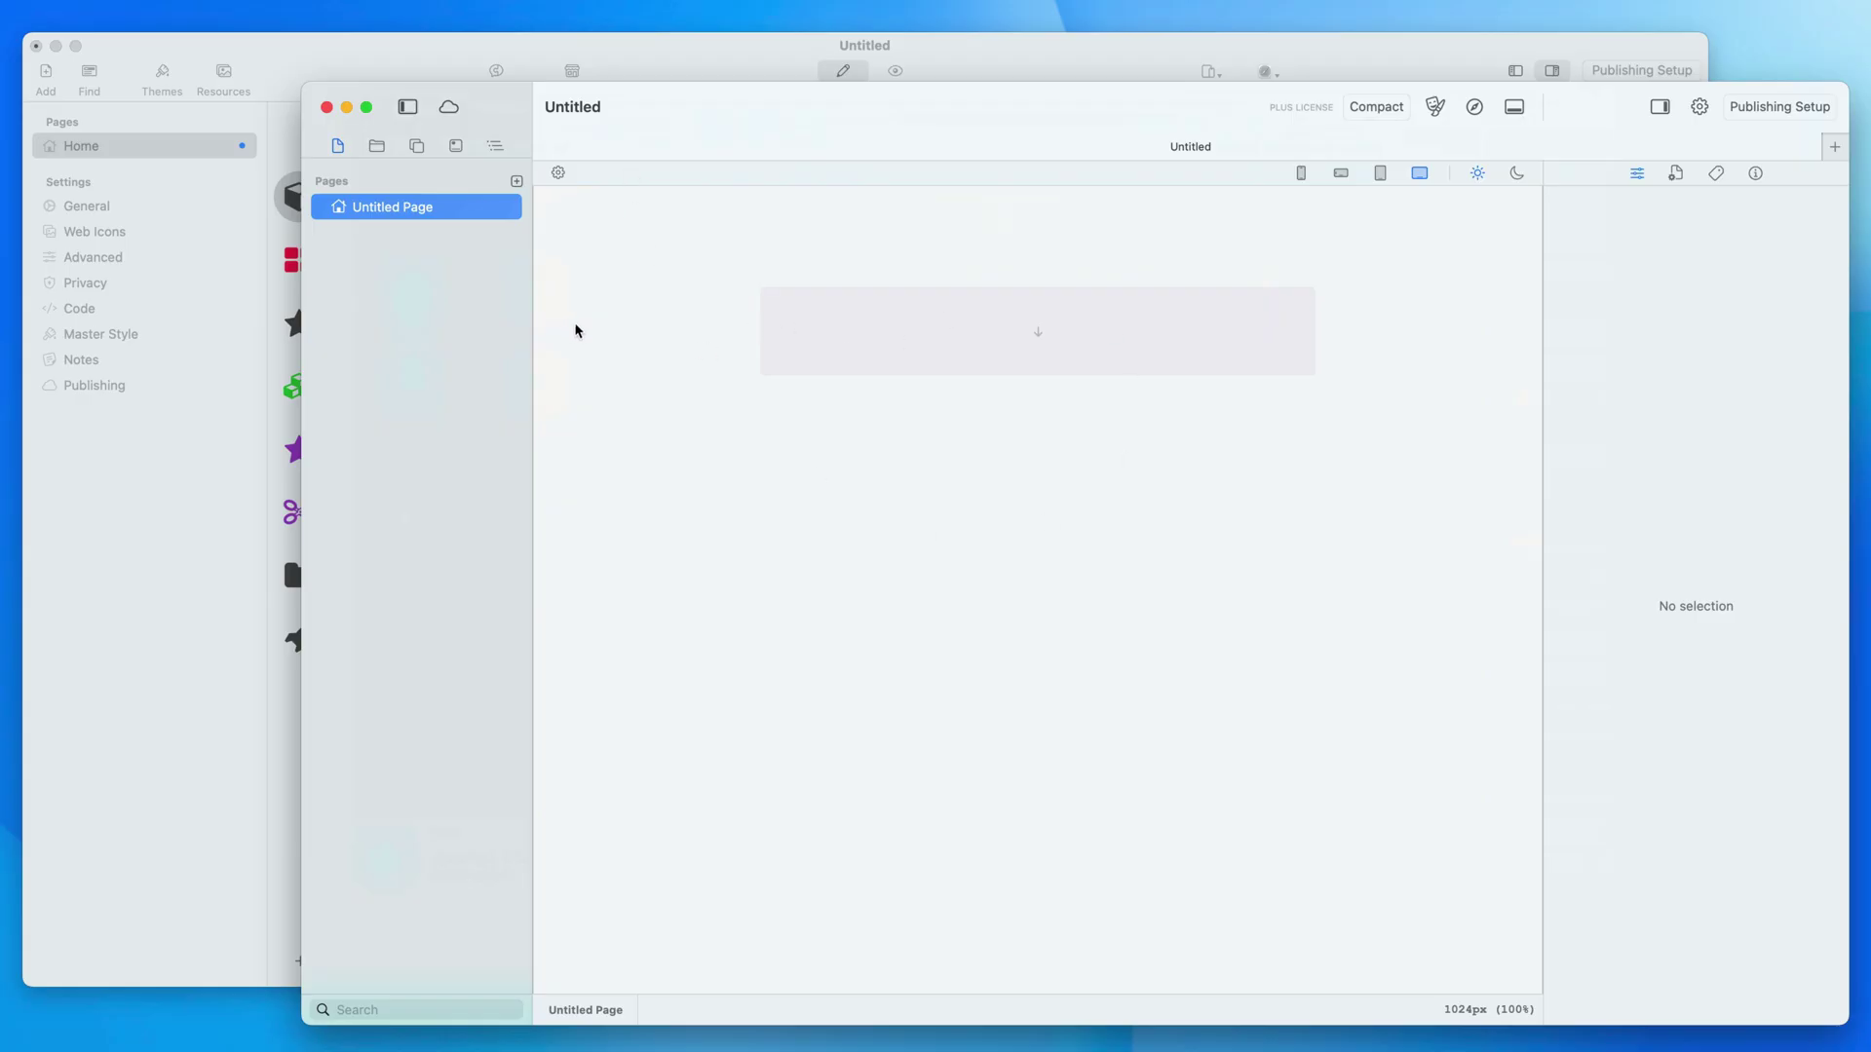
# Step: Rename the untitled page as Home
pyautogui.doubleClick(406, 212)
pyautogui.write('Home')
pyautogui.press('Return')
# Step: Switch to RapidWeaver Classic, add a Text stack to the empty page, and undo the addition
pyautogui.click(670, 70)
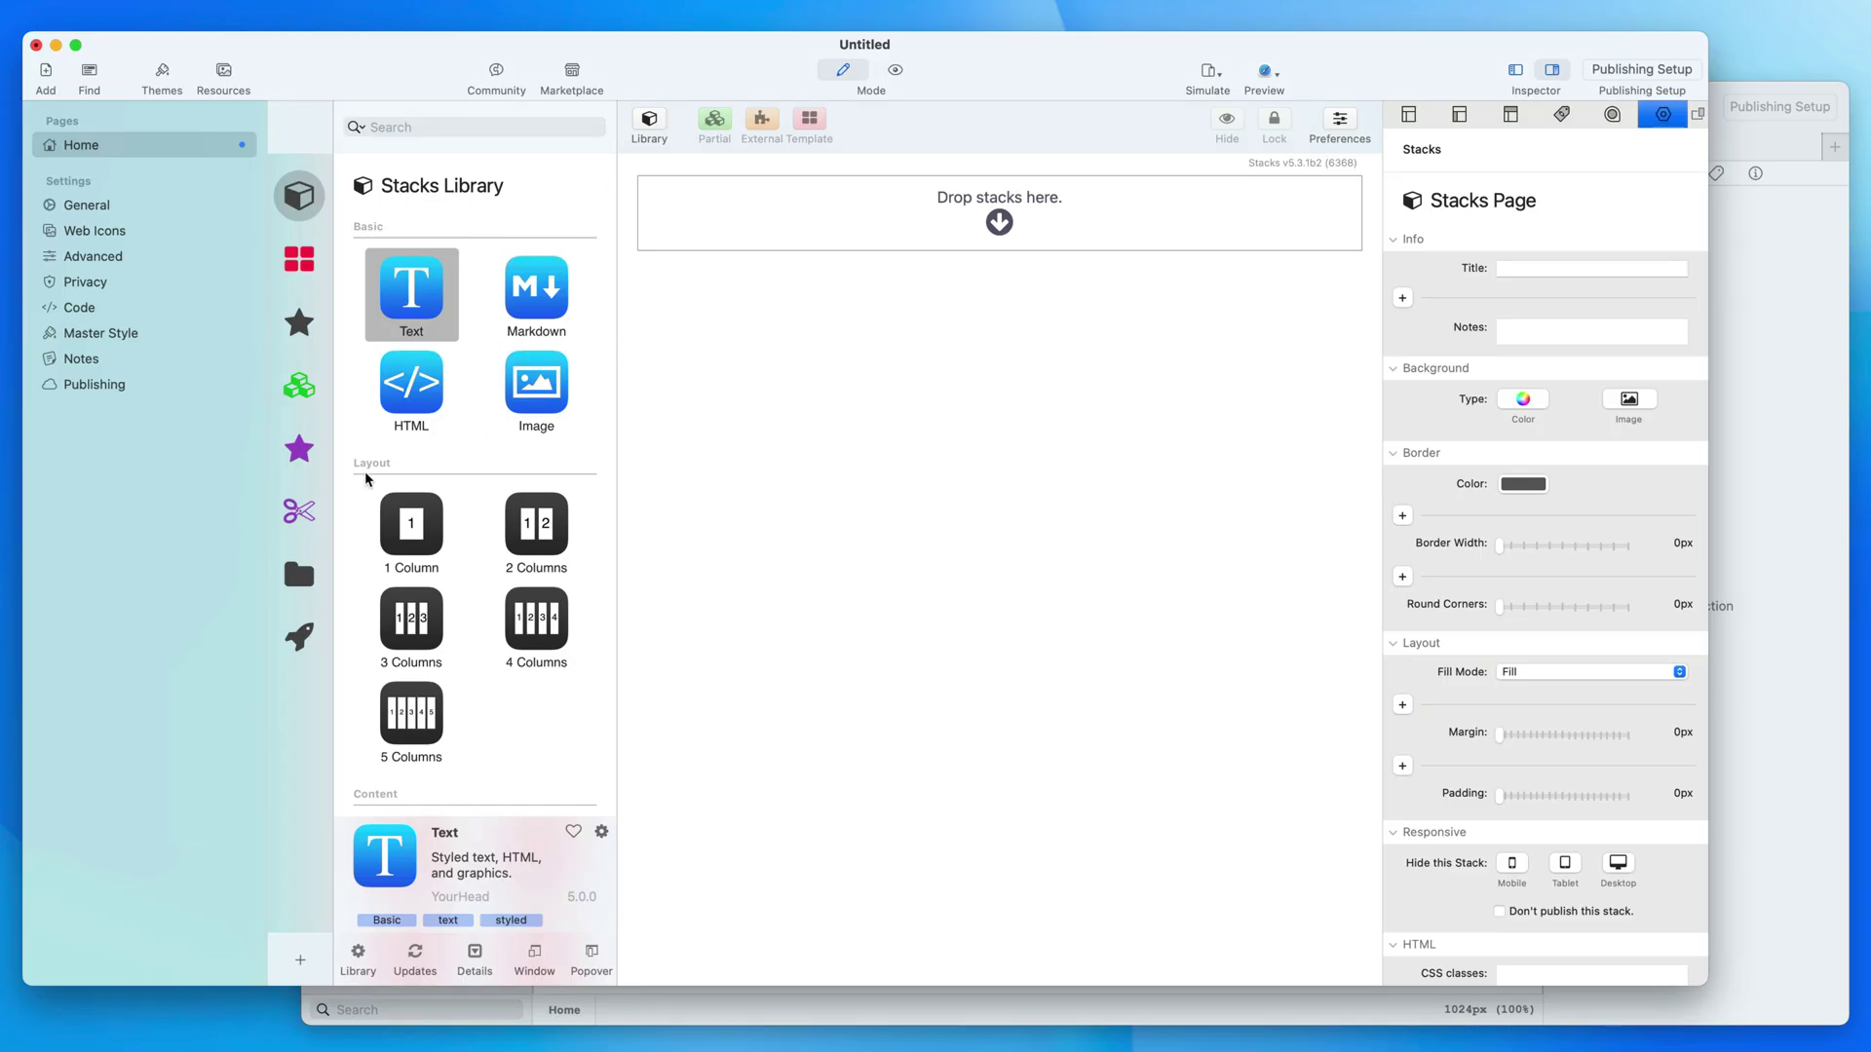
pyautogui.moveTo(414, 292); pyautogui.dragTo(878, 243)
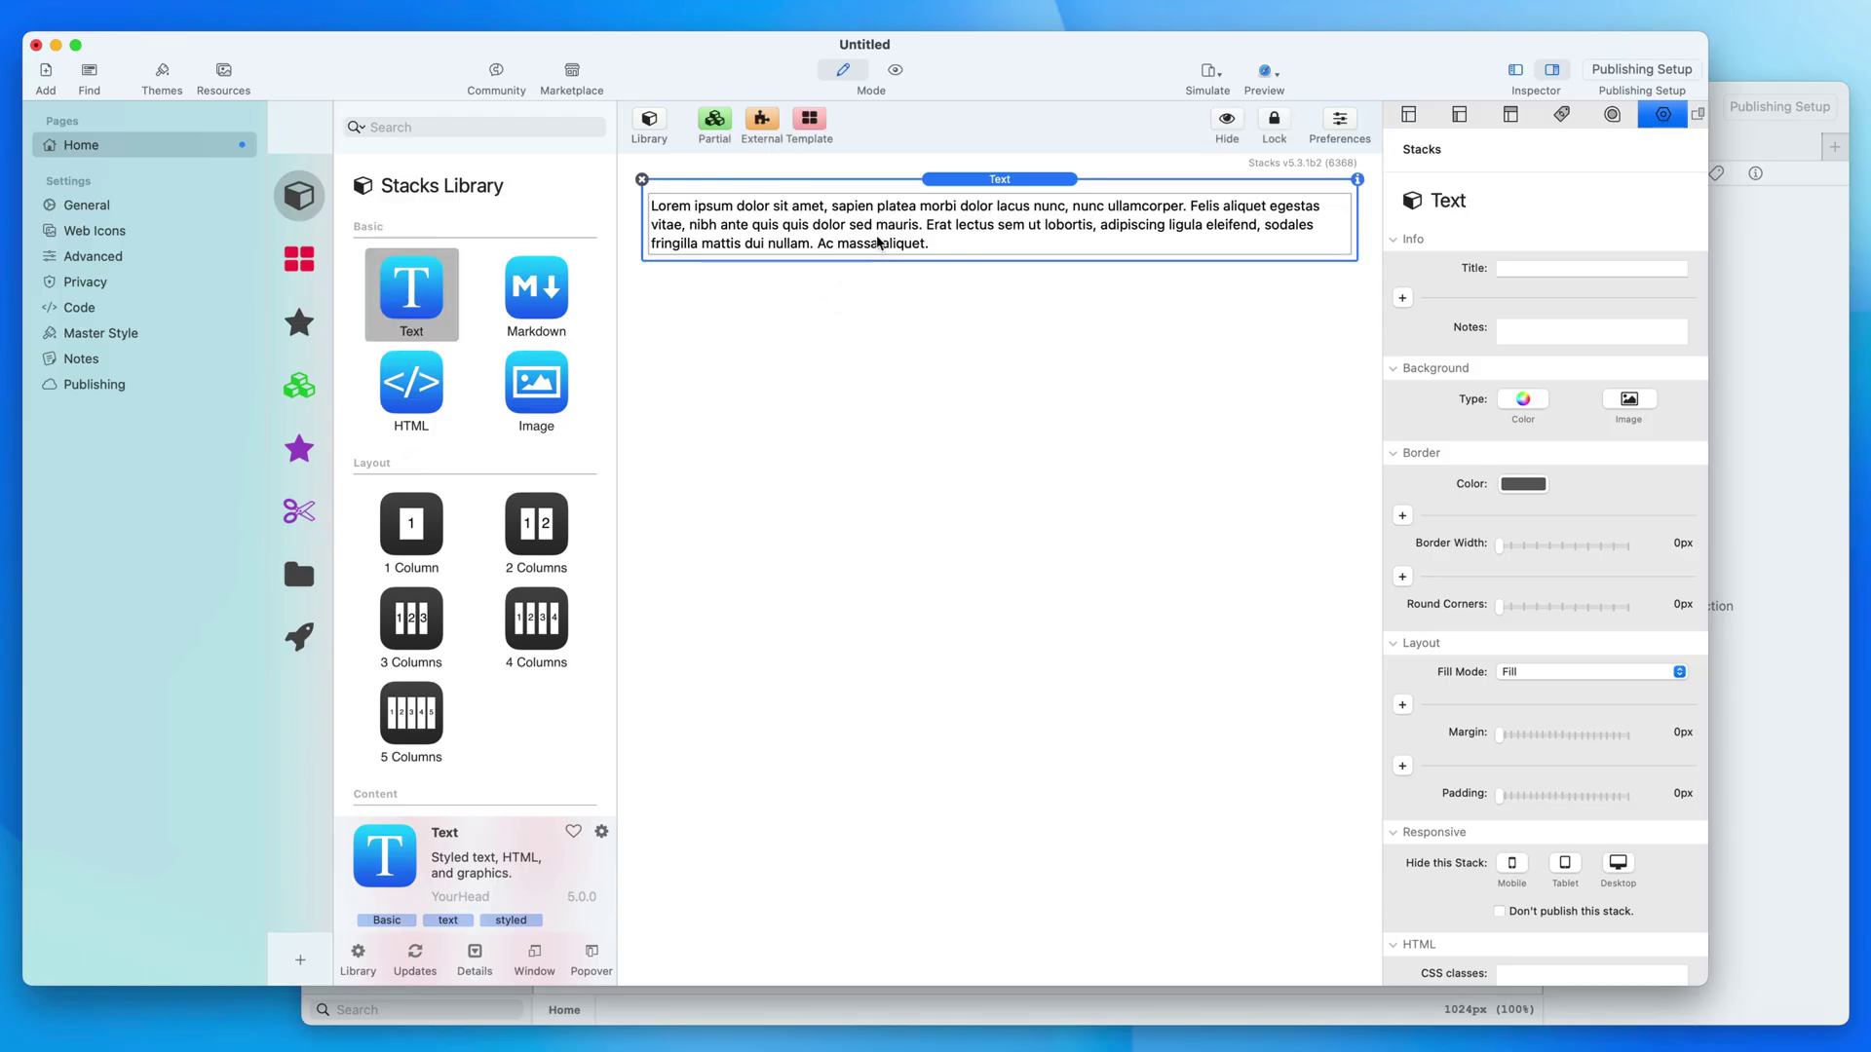
pyautogui.press('super+z')
# Step: Return to Elements and add a Text component from the component library to the Home page
pyautogui.click(1821, 263)
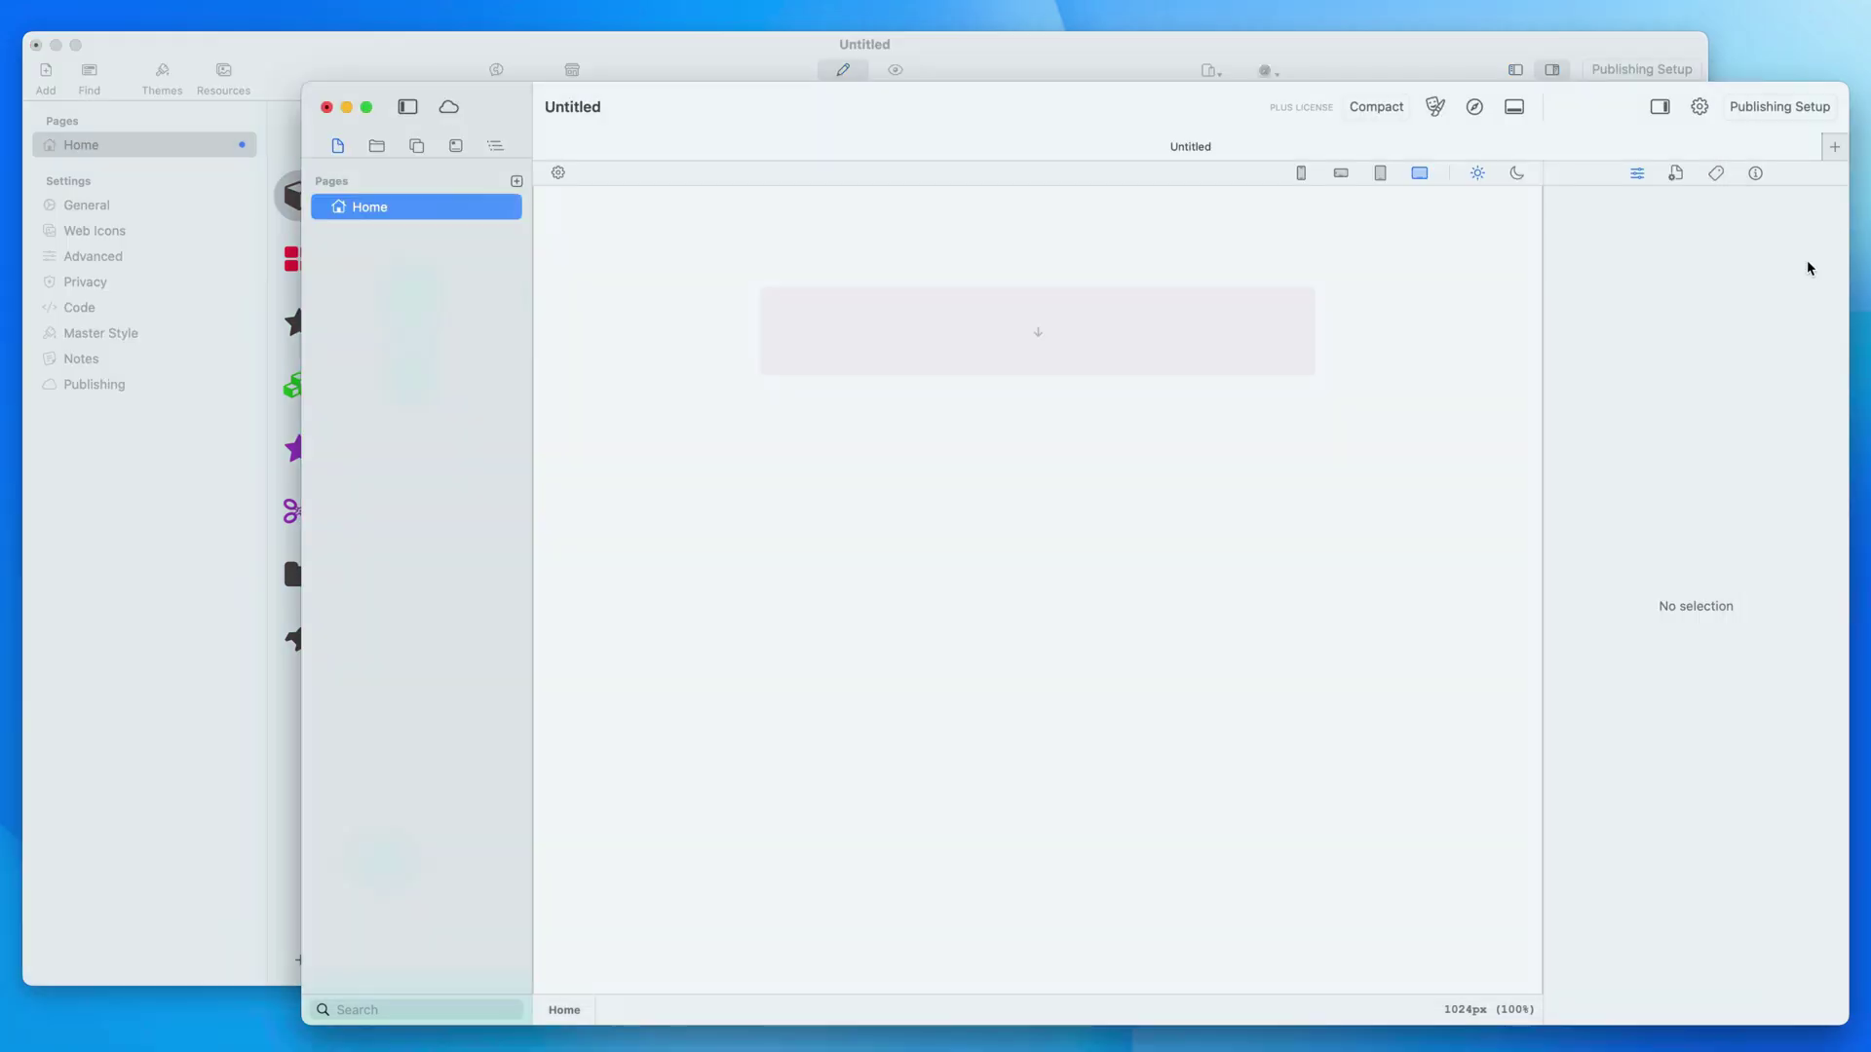
pyautogui.click(416, 147)
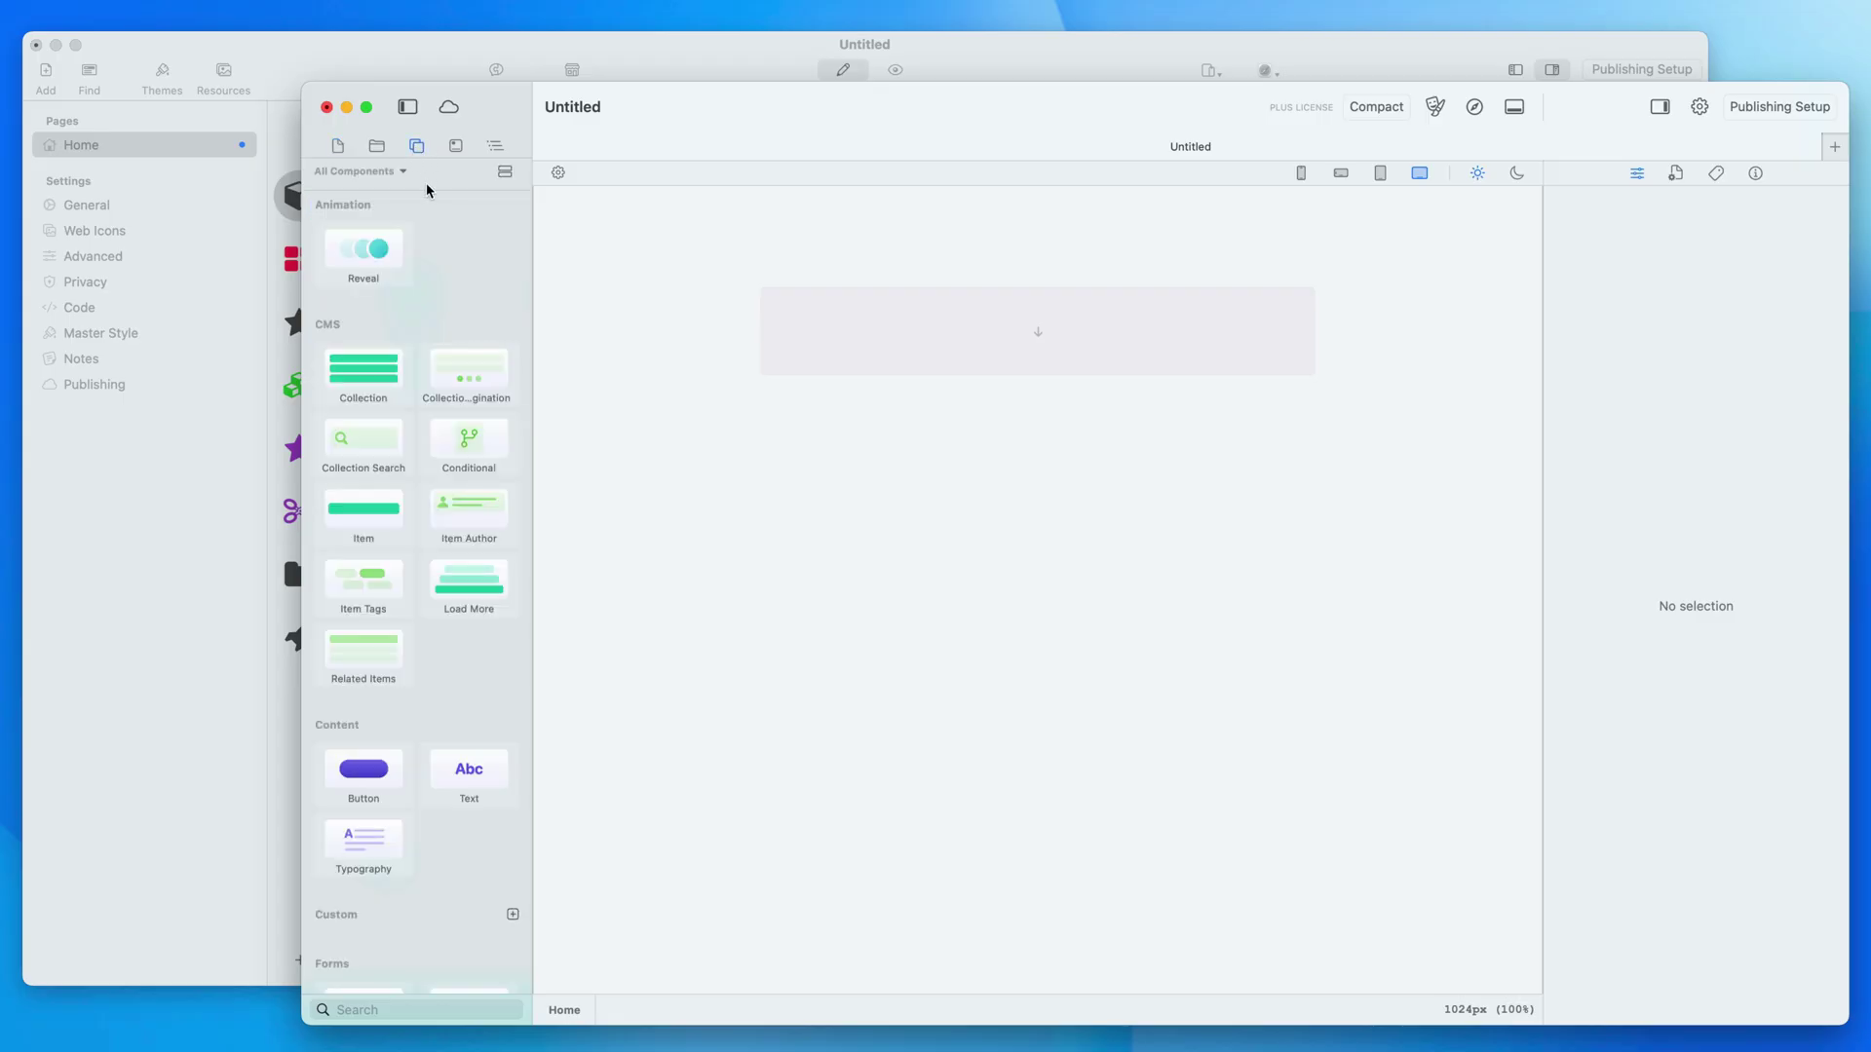
pyautogui.scroll(-5, 429, 550)
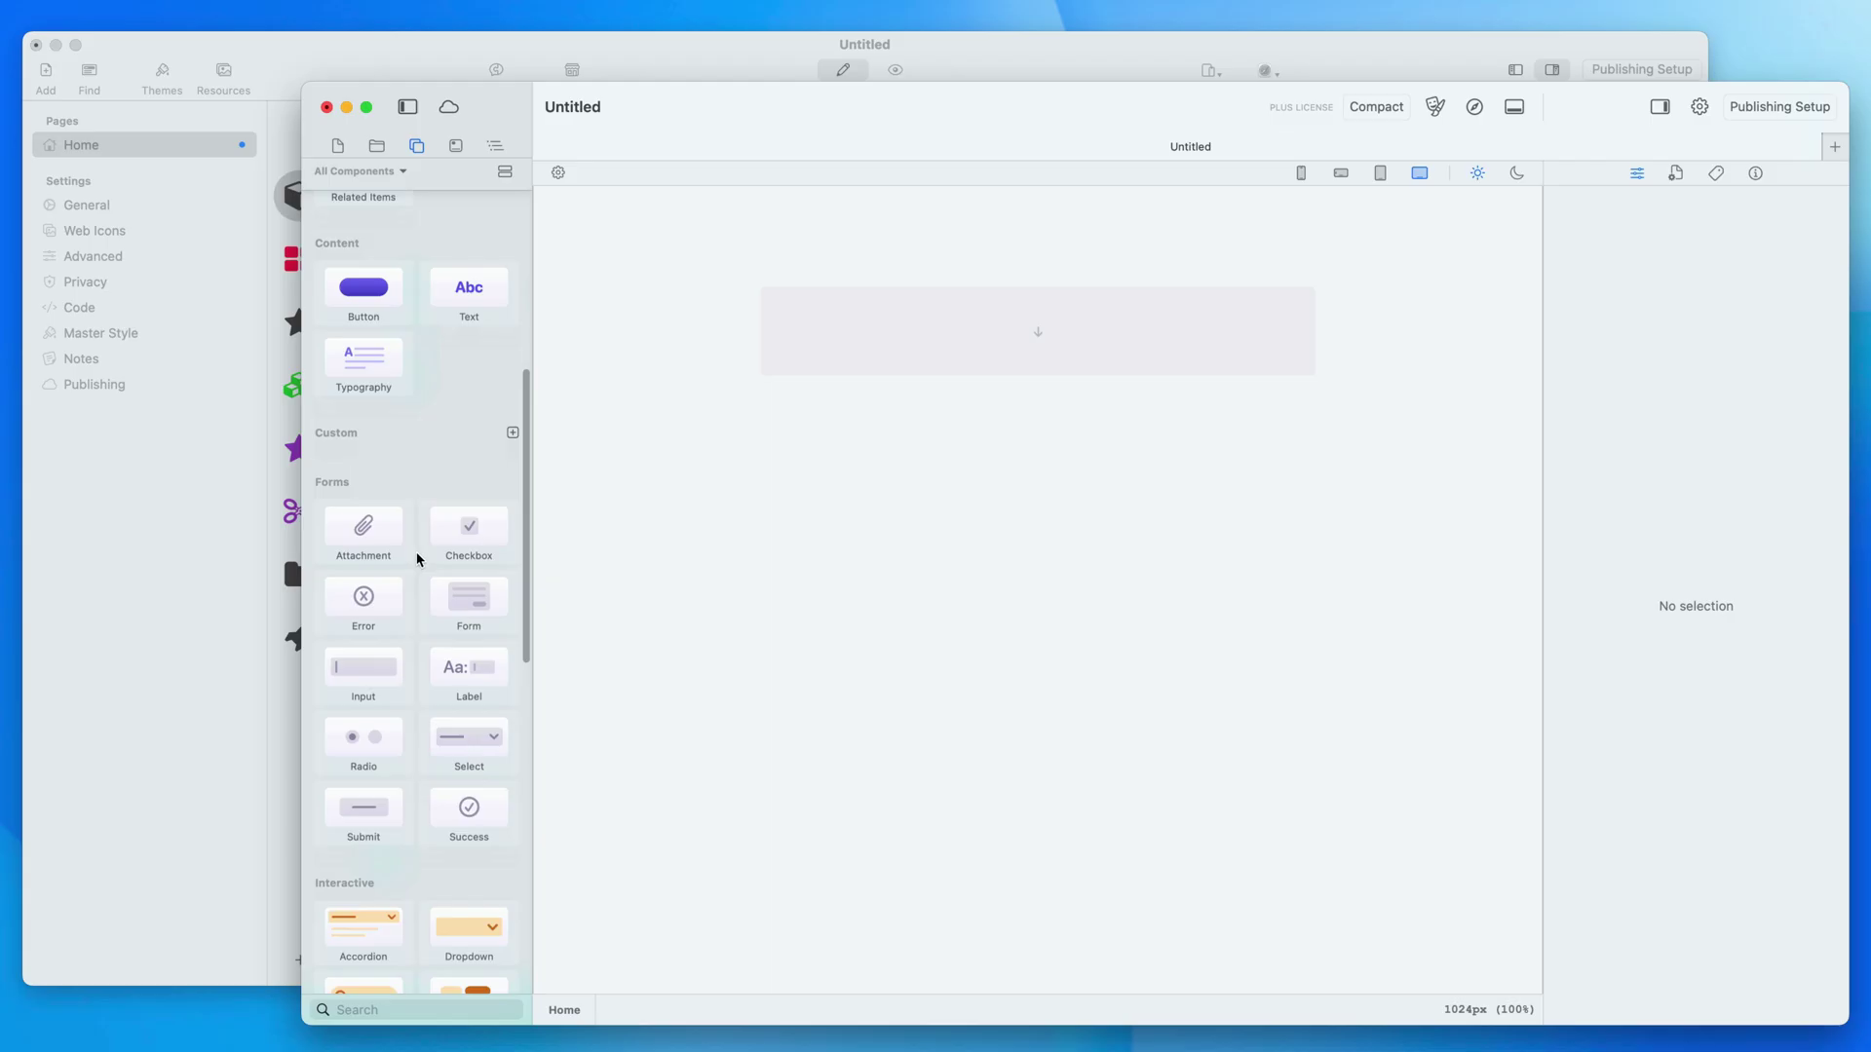
pyautogui.scroll(5, 421, 555)
pyautogui.scroll(1, 425, 577)
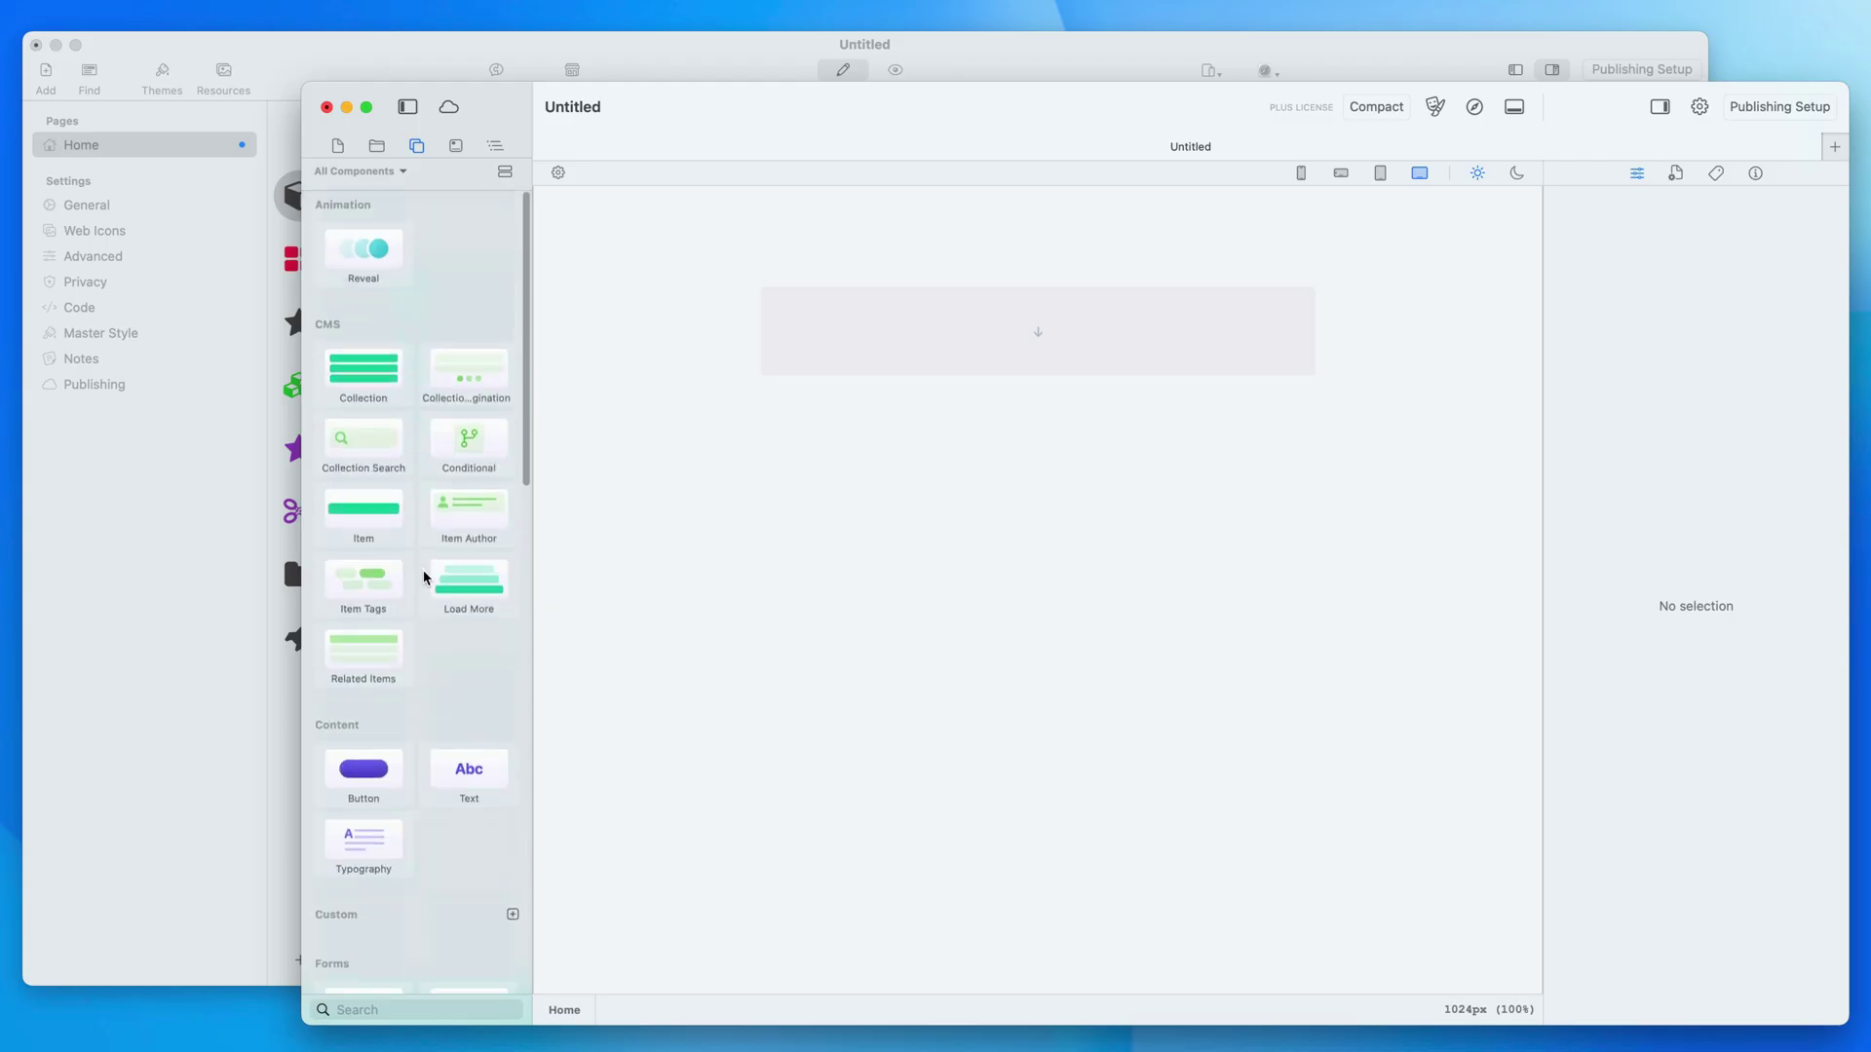
pyautogui.moveTo(471, 775); pyautogui.dragTo(1129, 351)
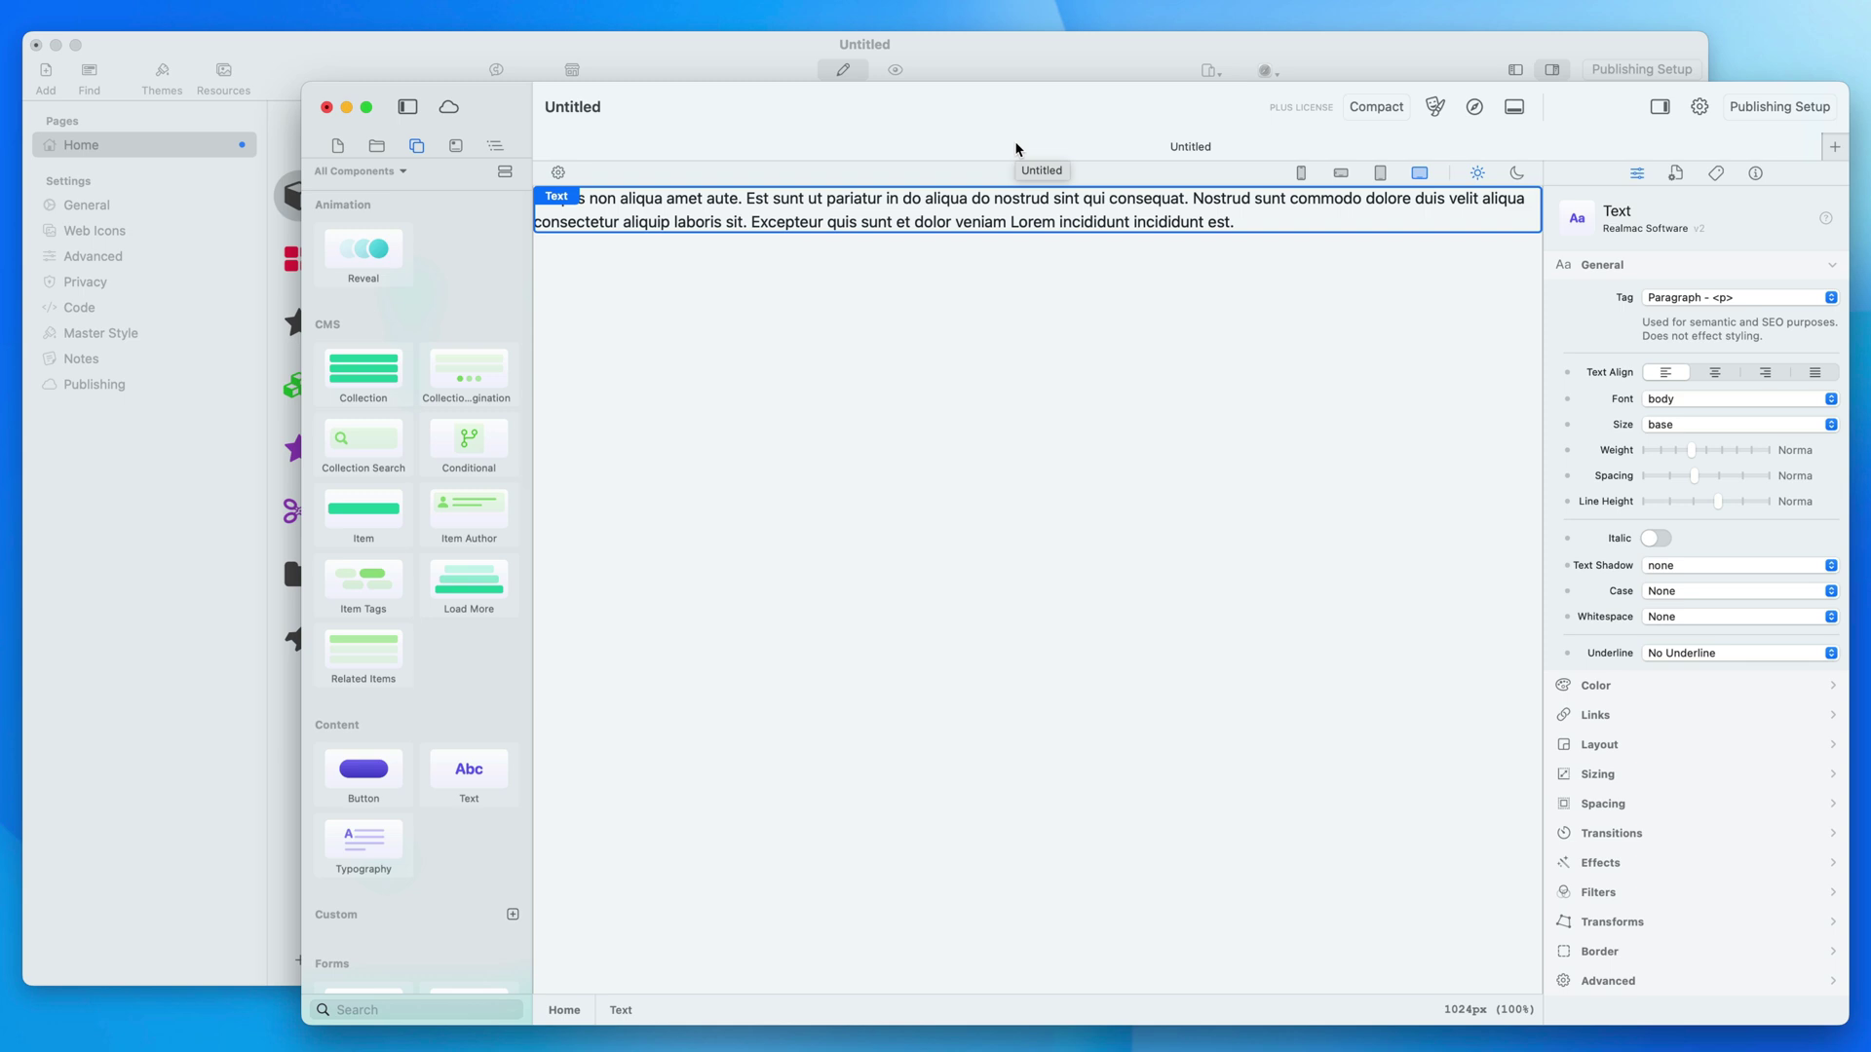
# Step: Preview the Home page in the browser and close the preview
pyautogui.click(1463, 117)
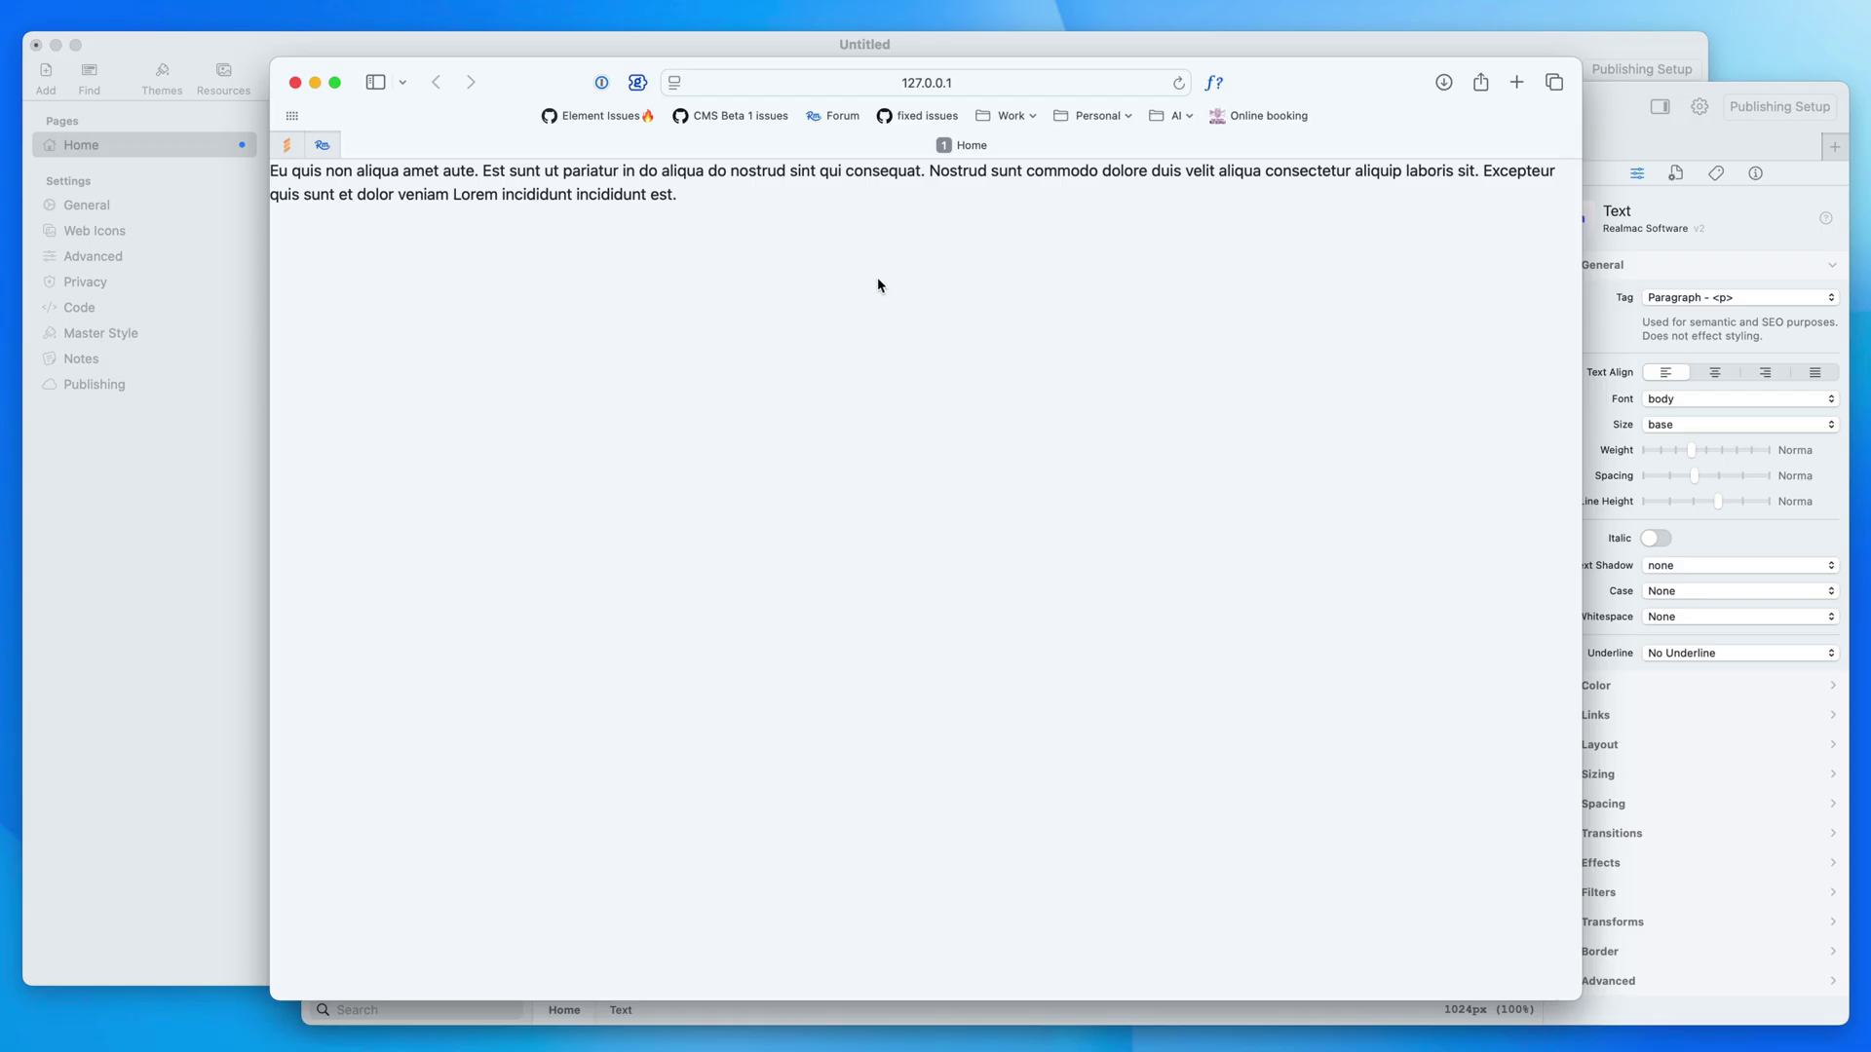
pyautogui.press('super+w')
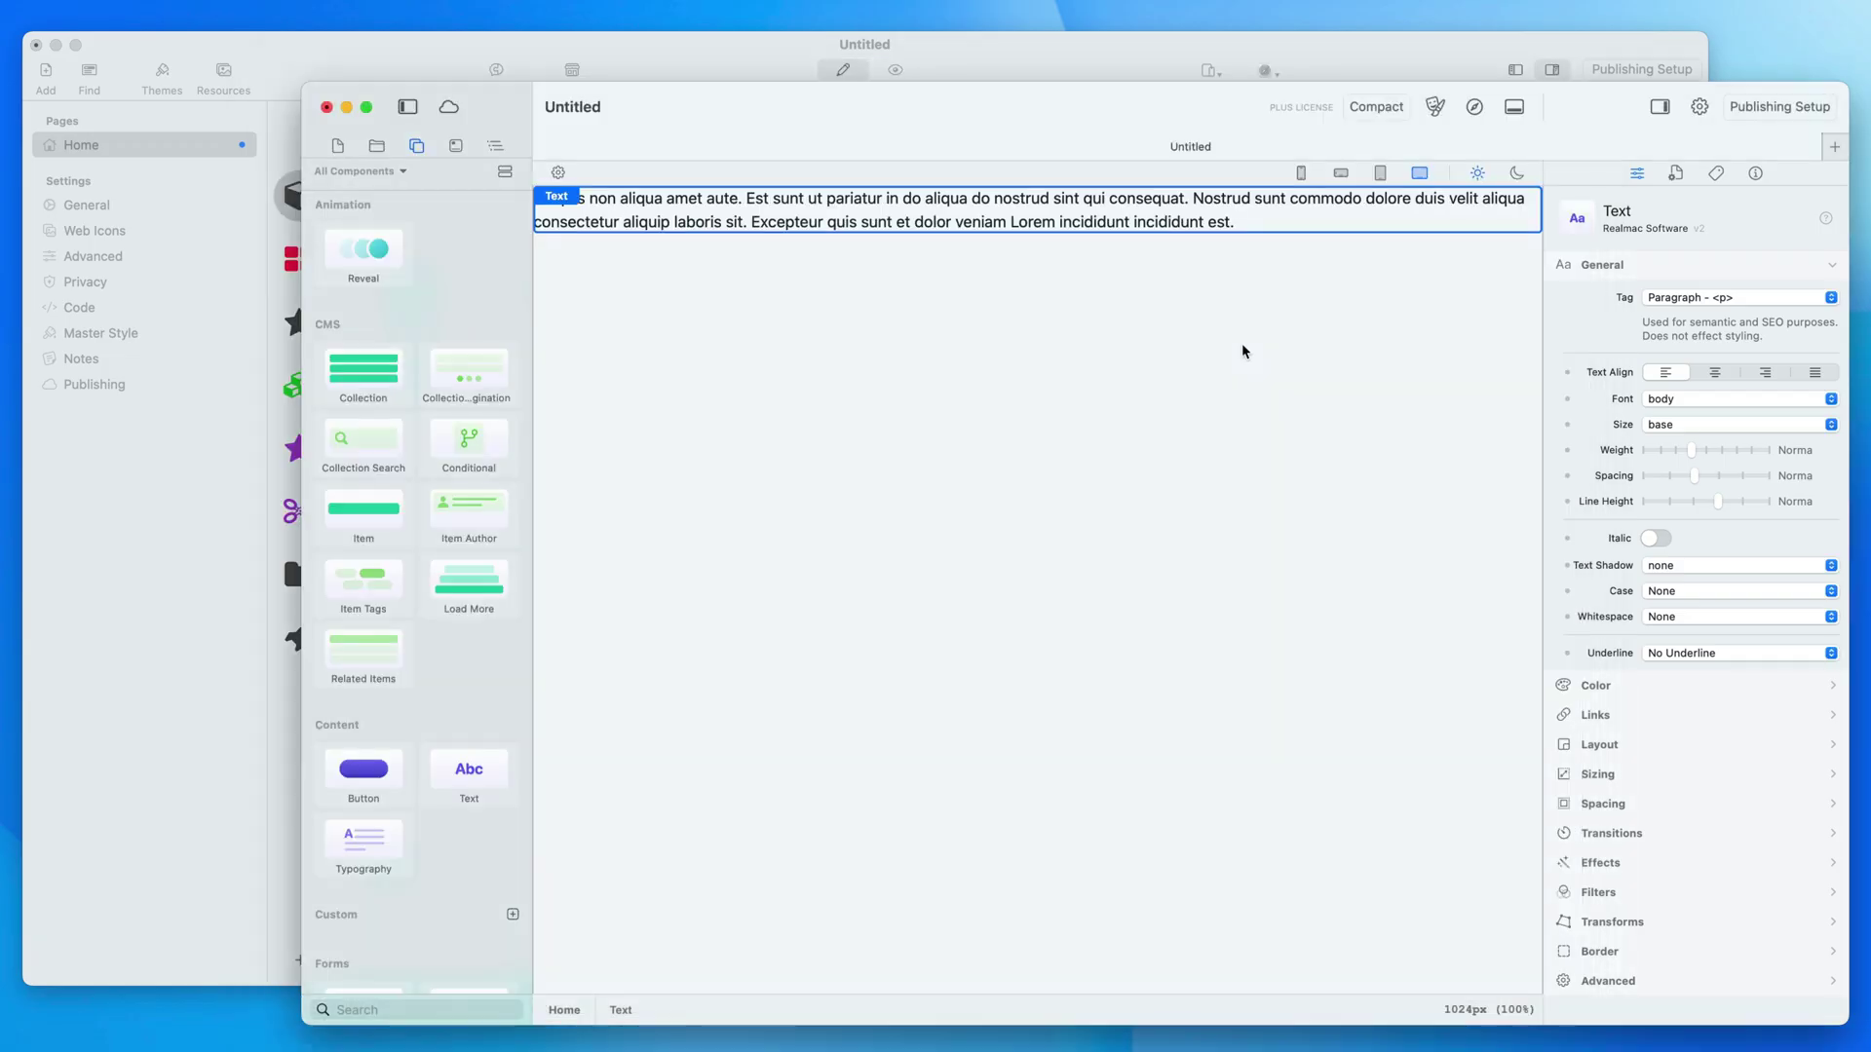
# Step: Switch to RapidWeaver Classic, preview its page, go back to edit mode, and return to Elements
pyautogui.click(1065, 74)
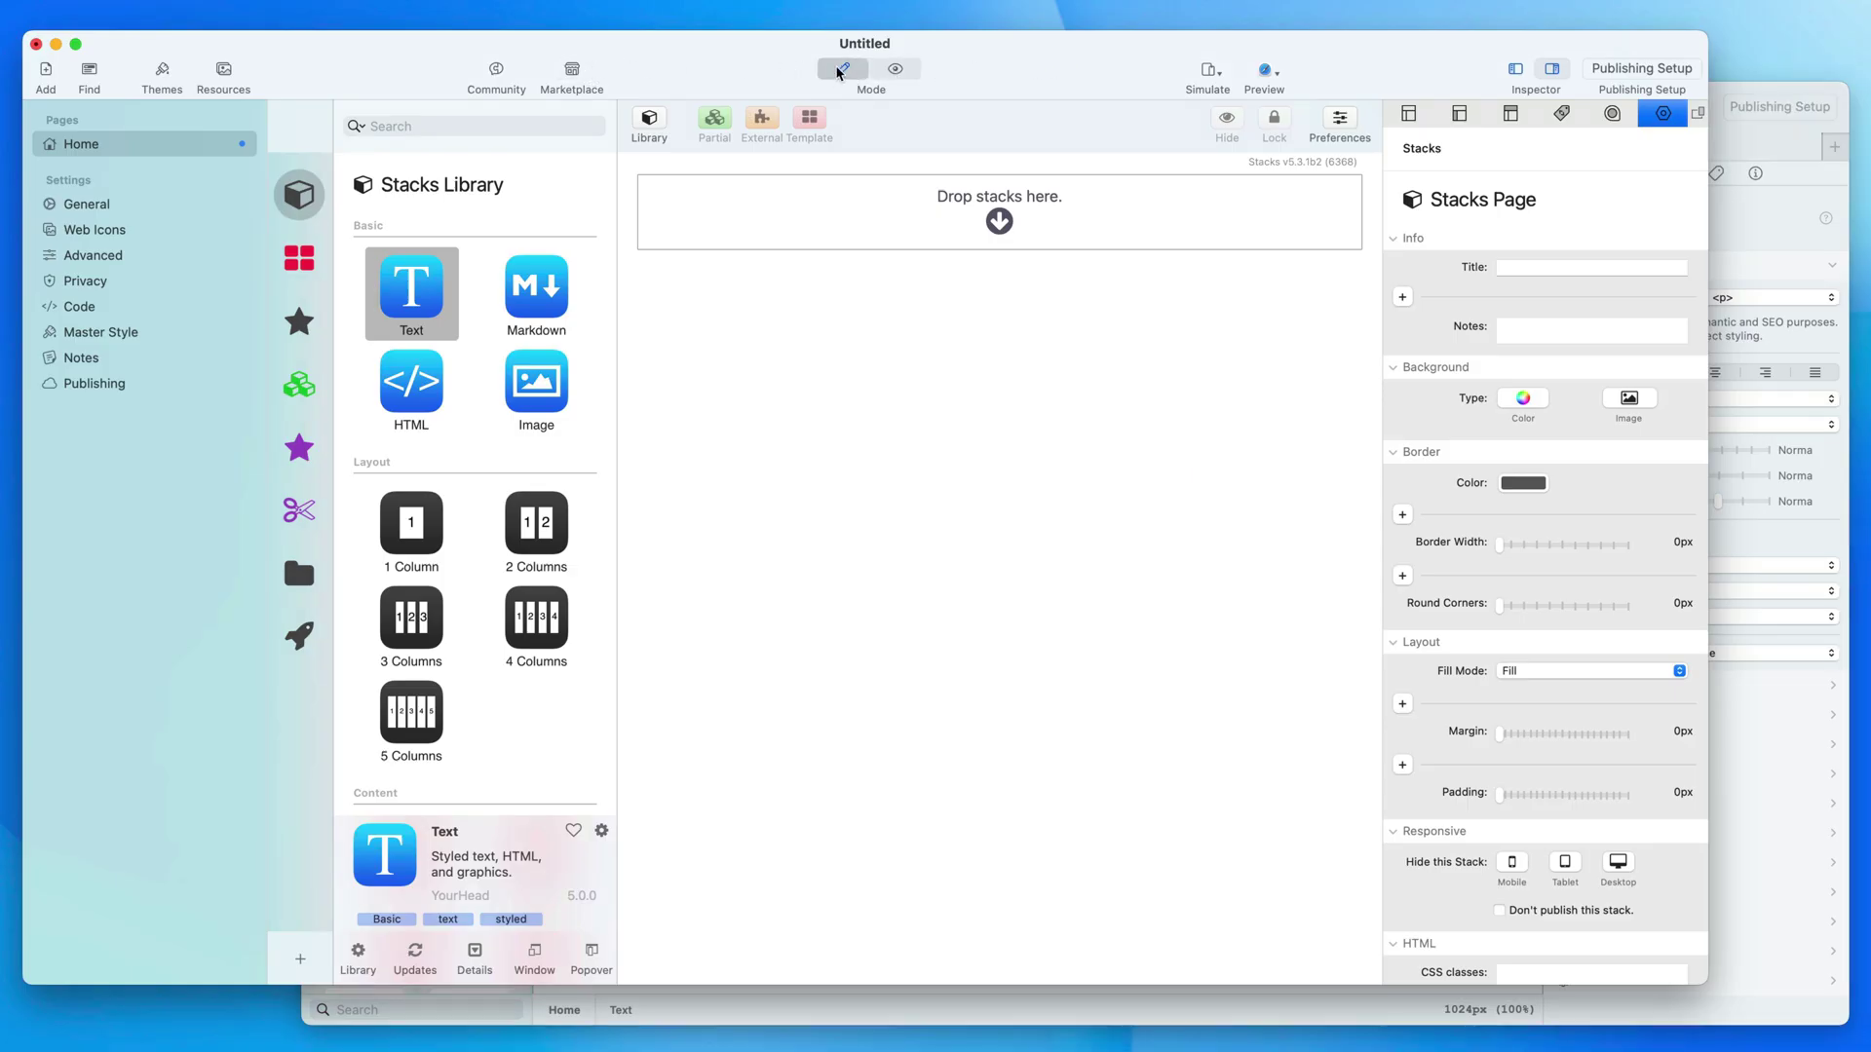
pyautogui.click(895, 68)
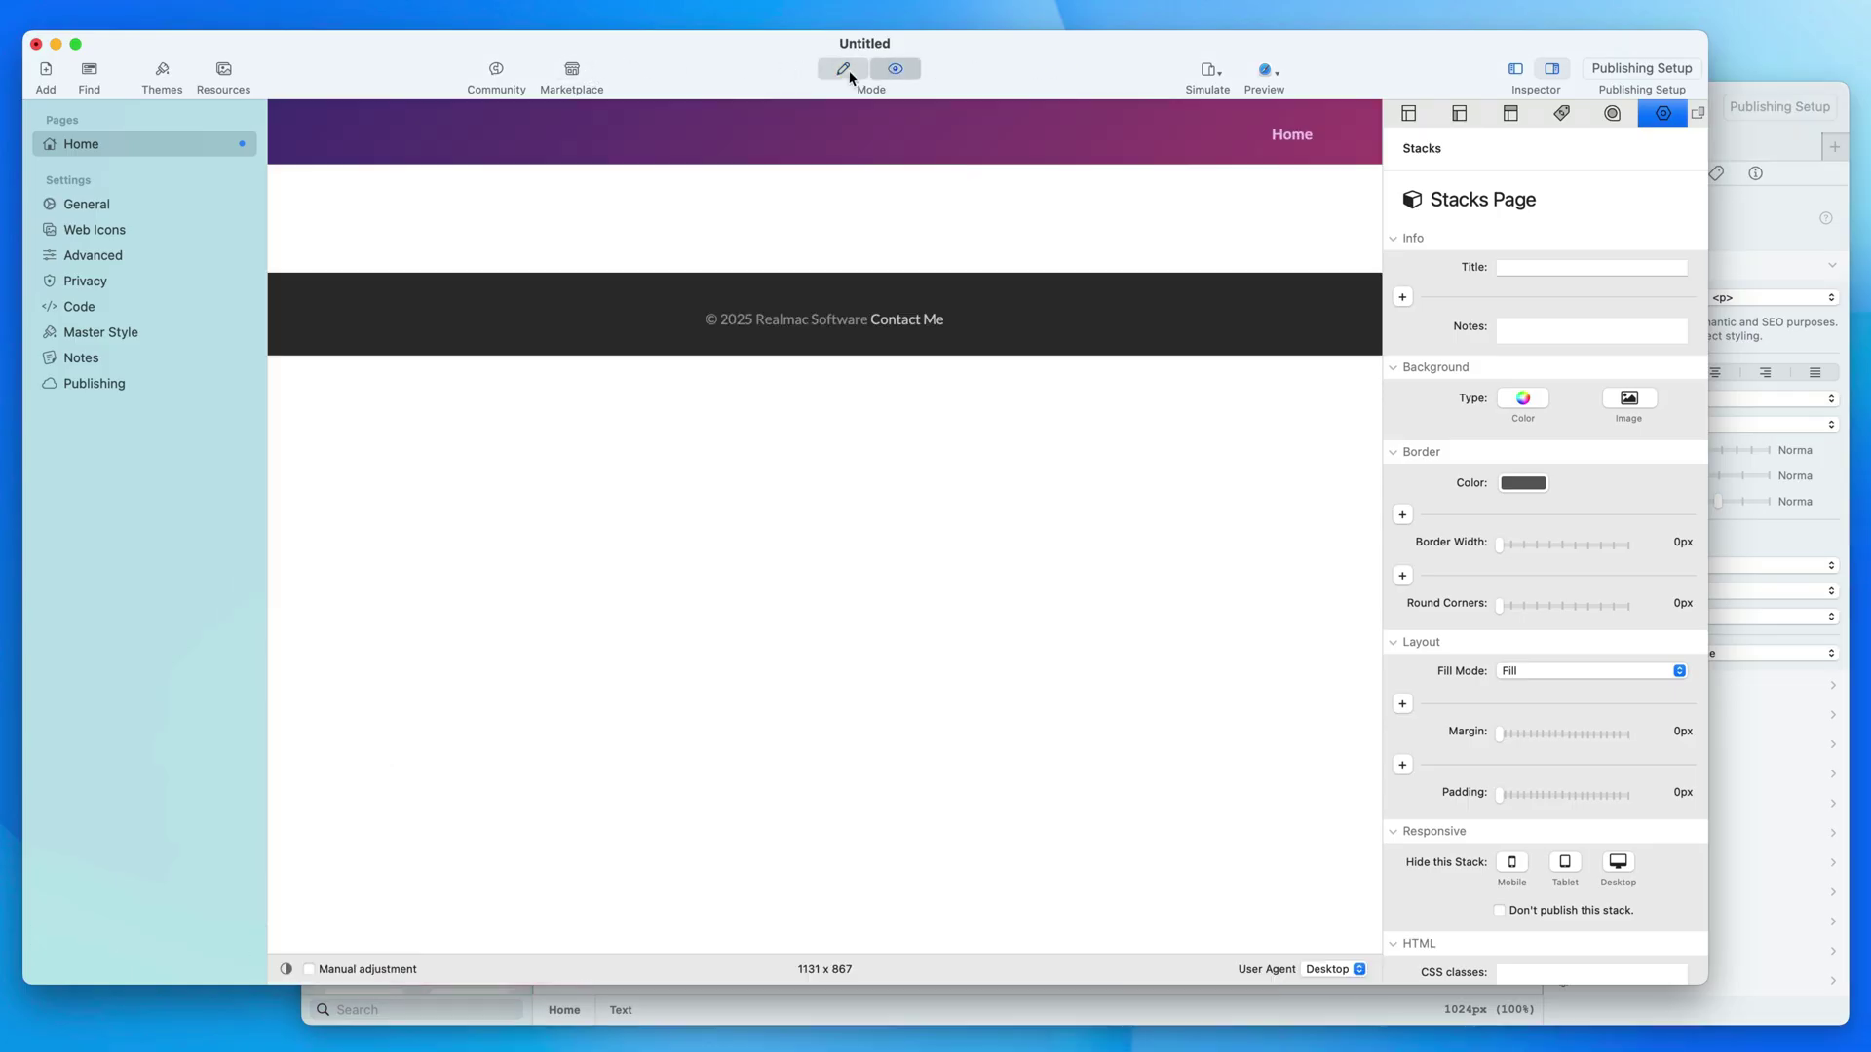
pyautogui.click(848, 73)
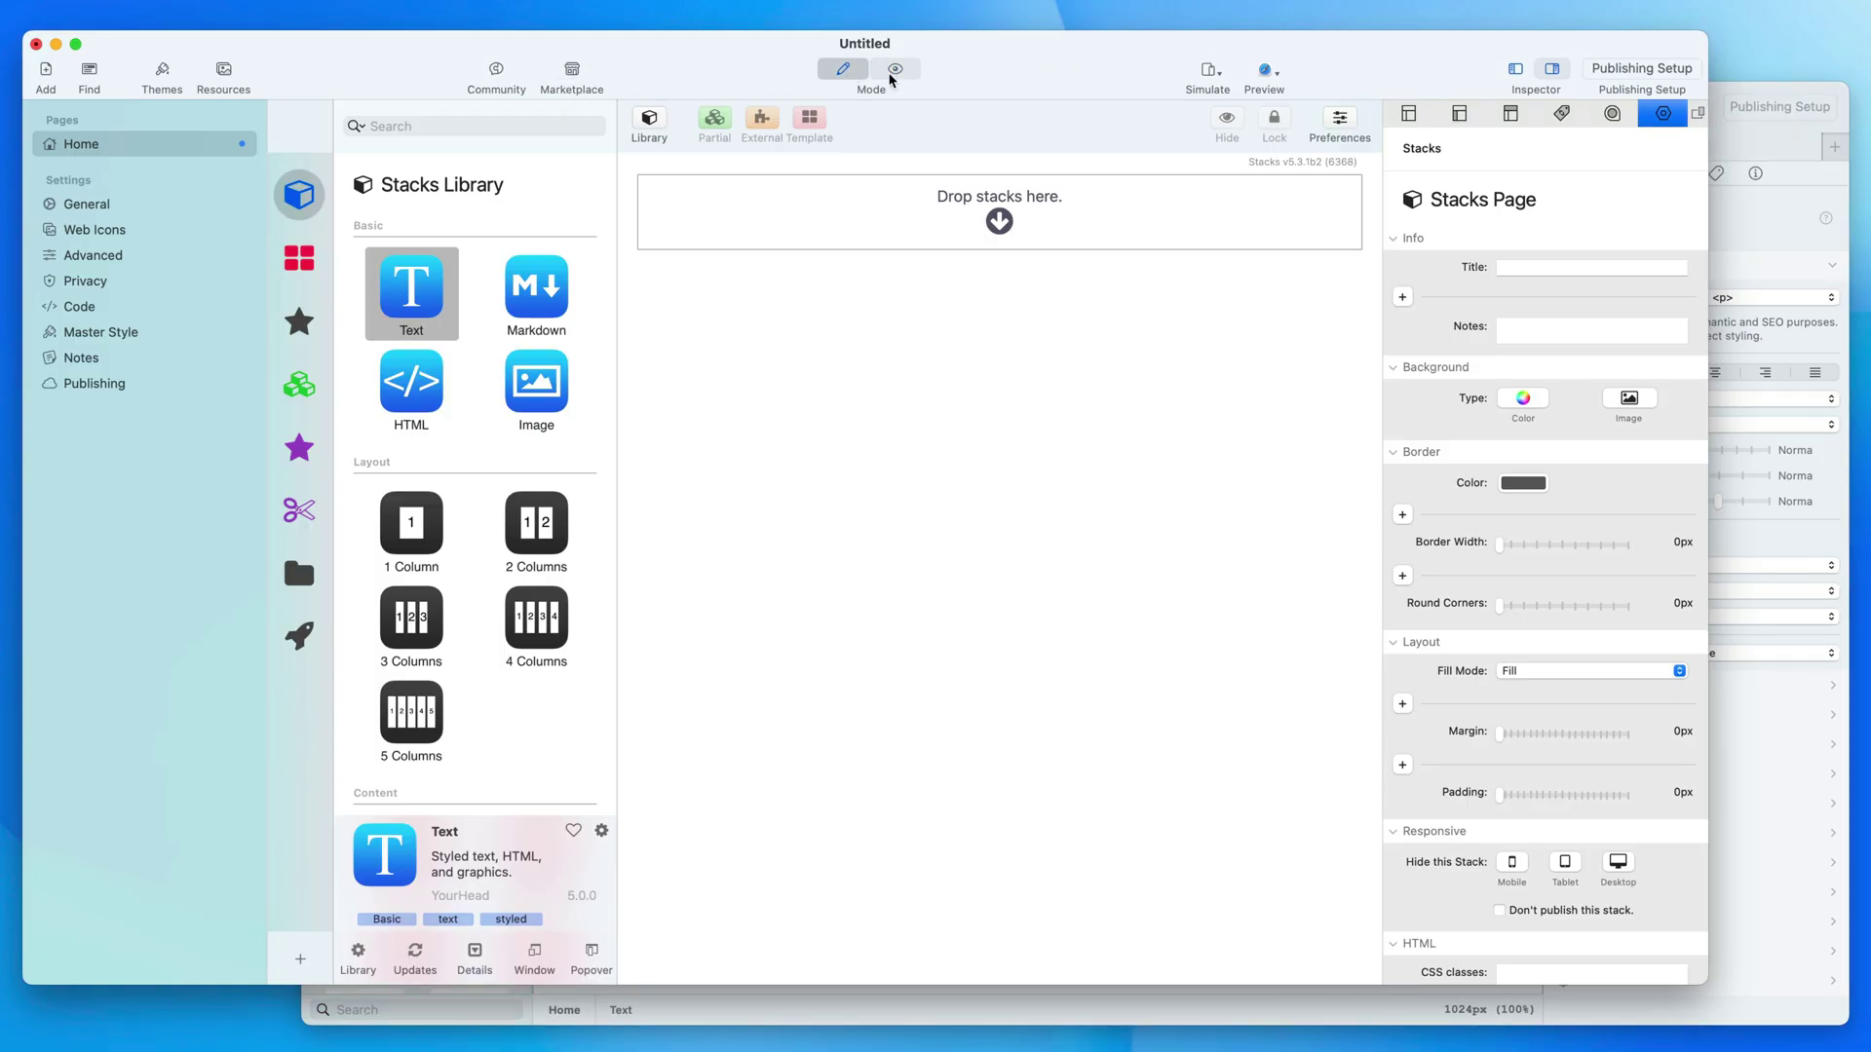
pyautogui.click(1762, 149)
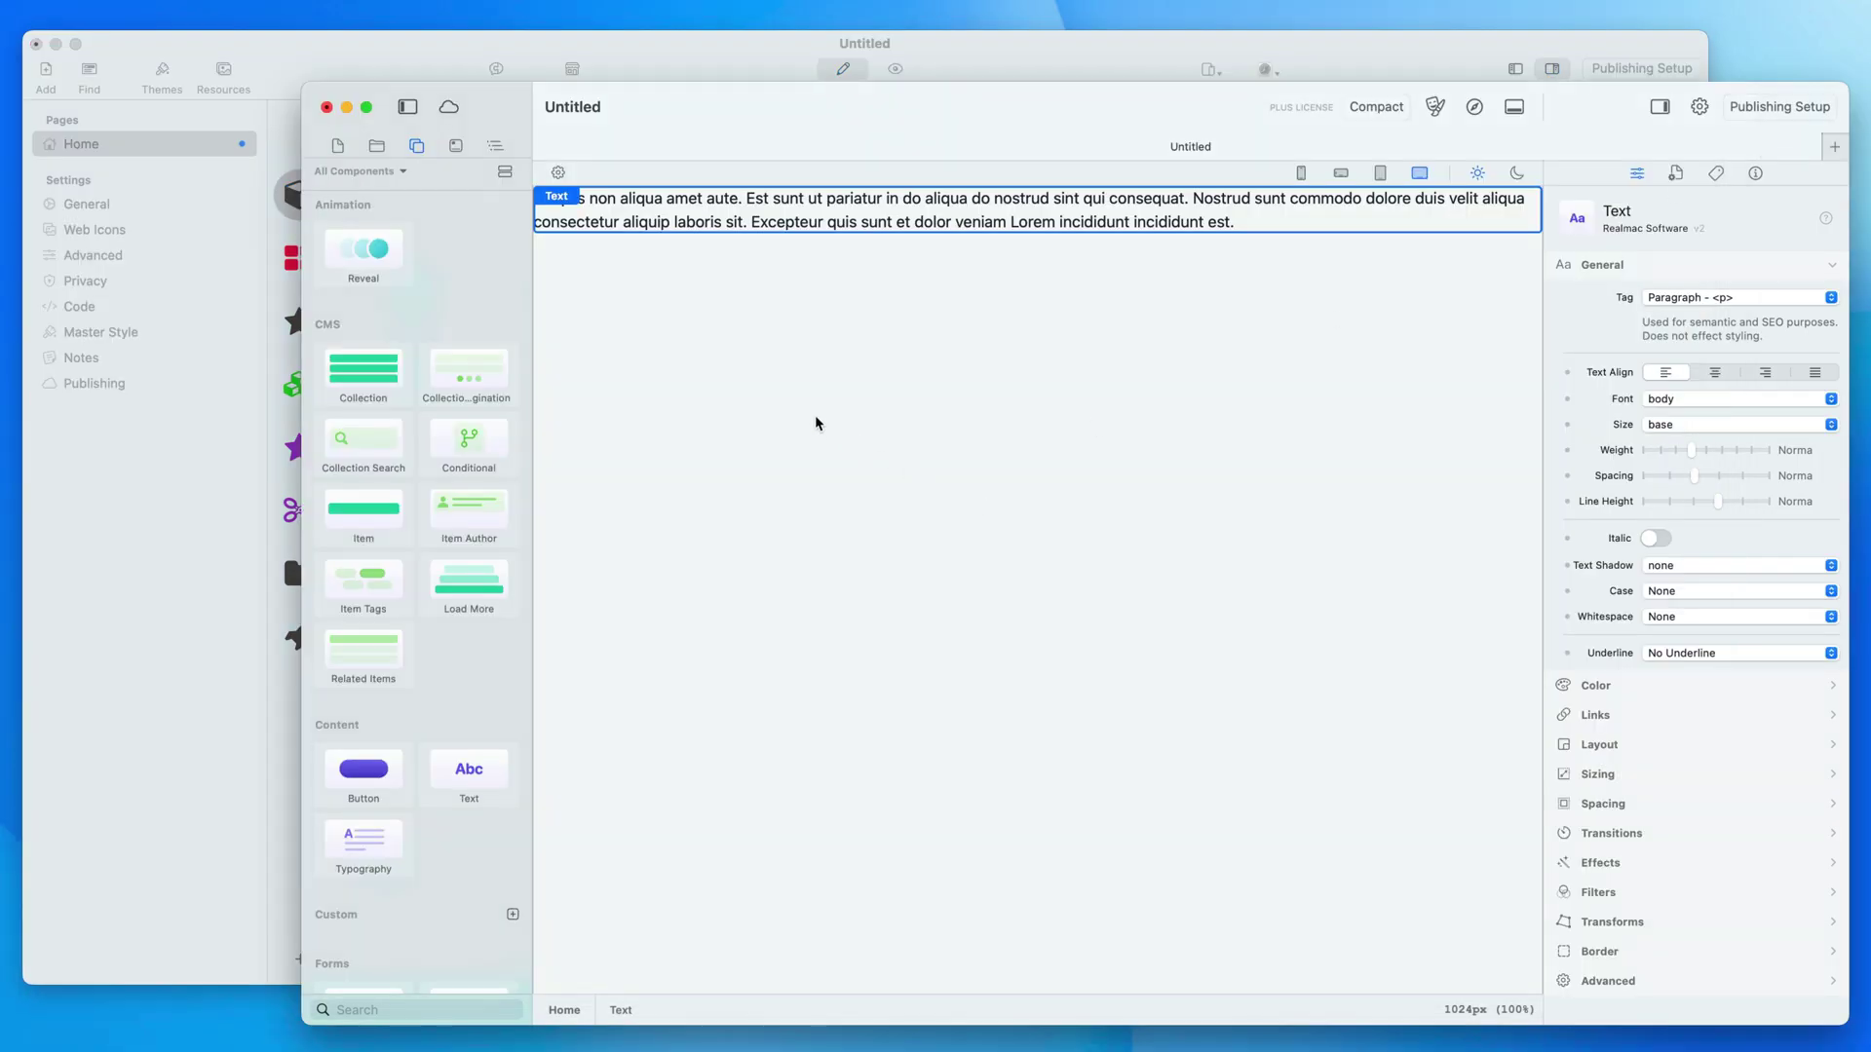
# Step: Separate the component library into its own column between the page list and the canvas, and widen it
pyautogui.click(338, 148)
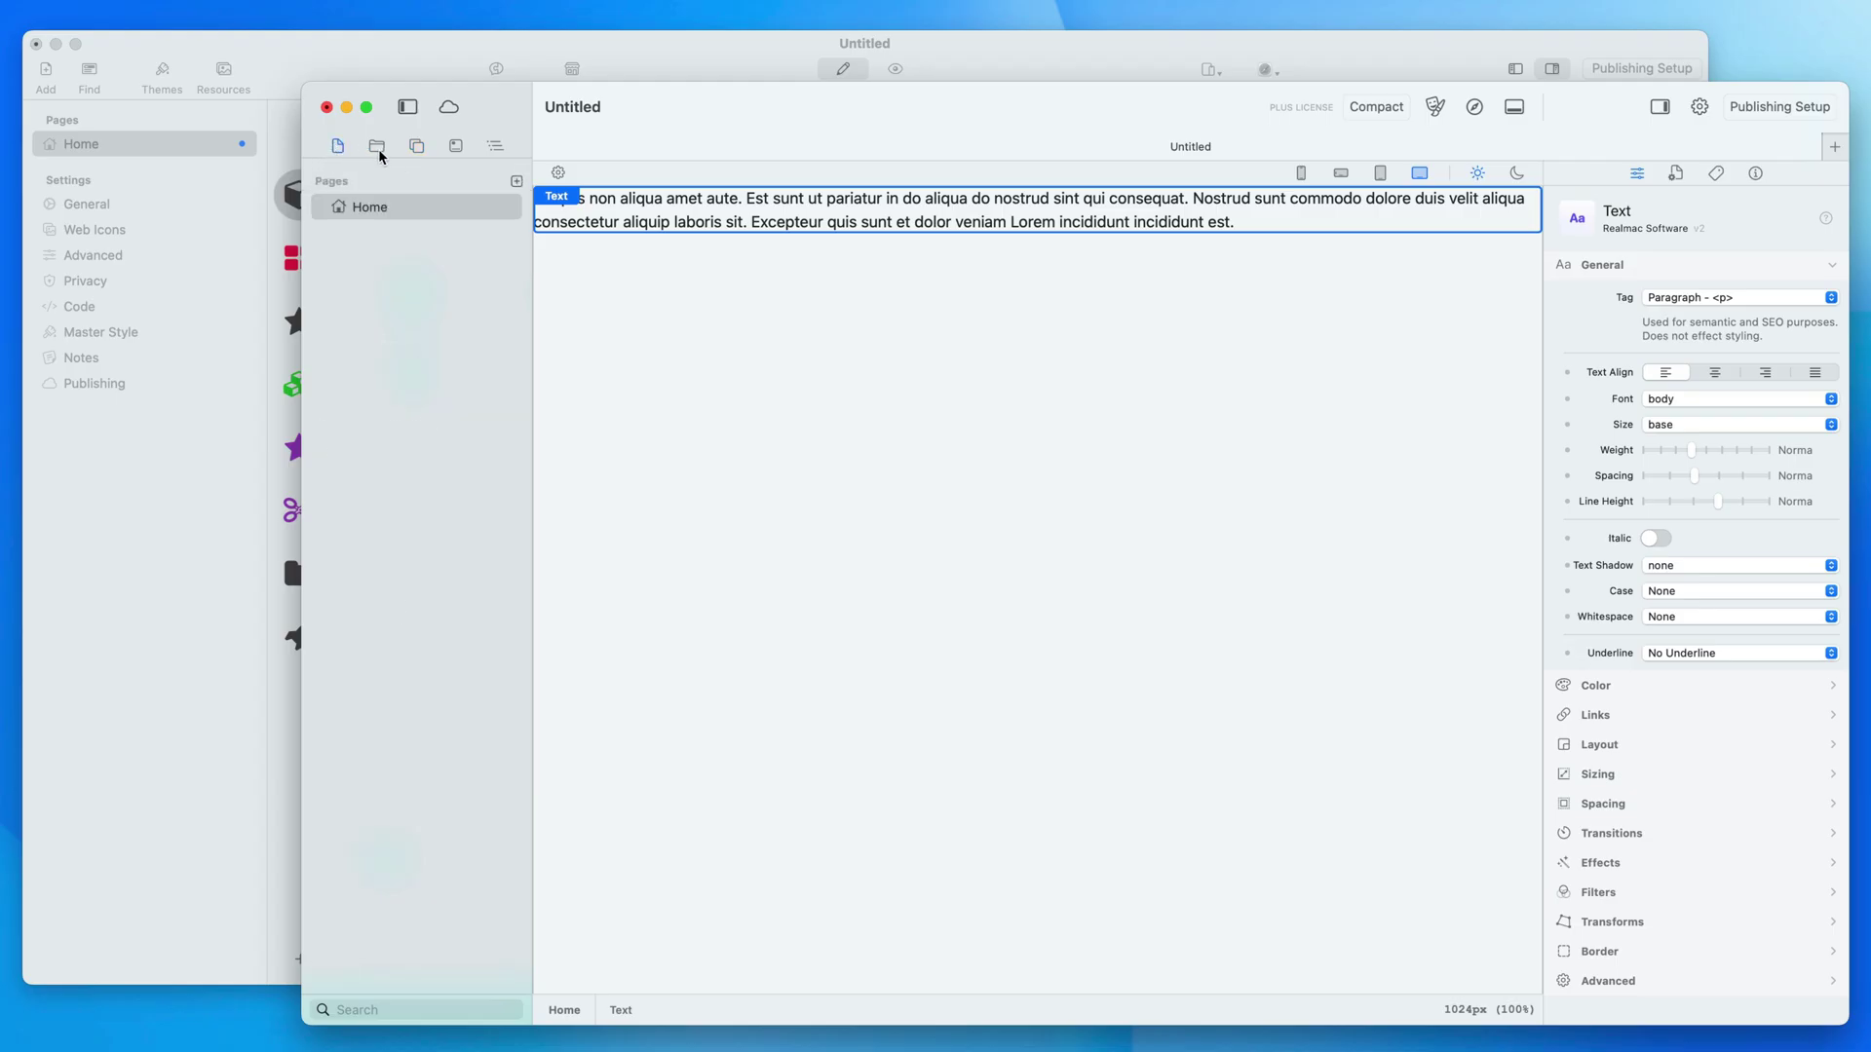
pyautogui.click(377, 148)
pyautogui.click(418, 148)
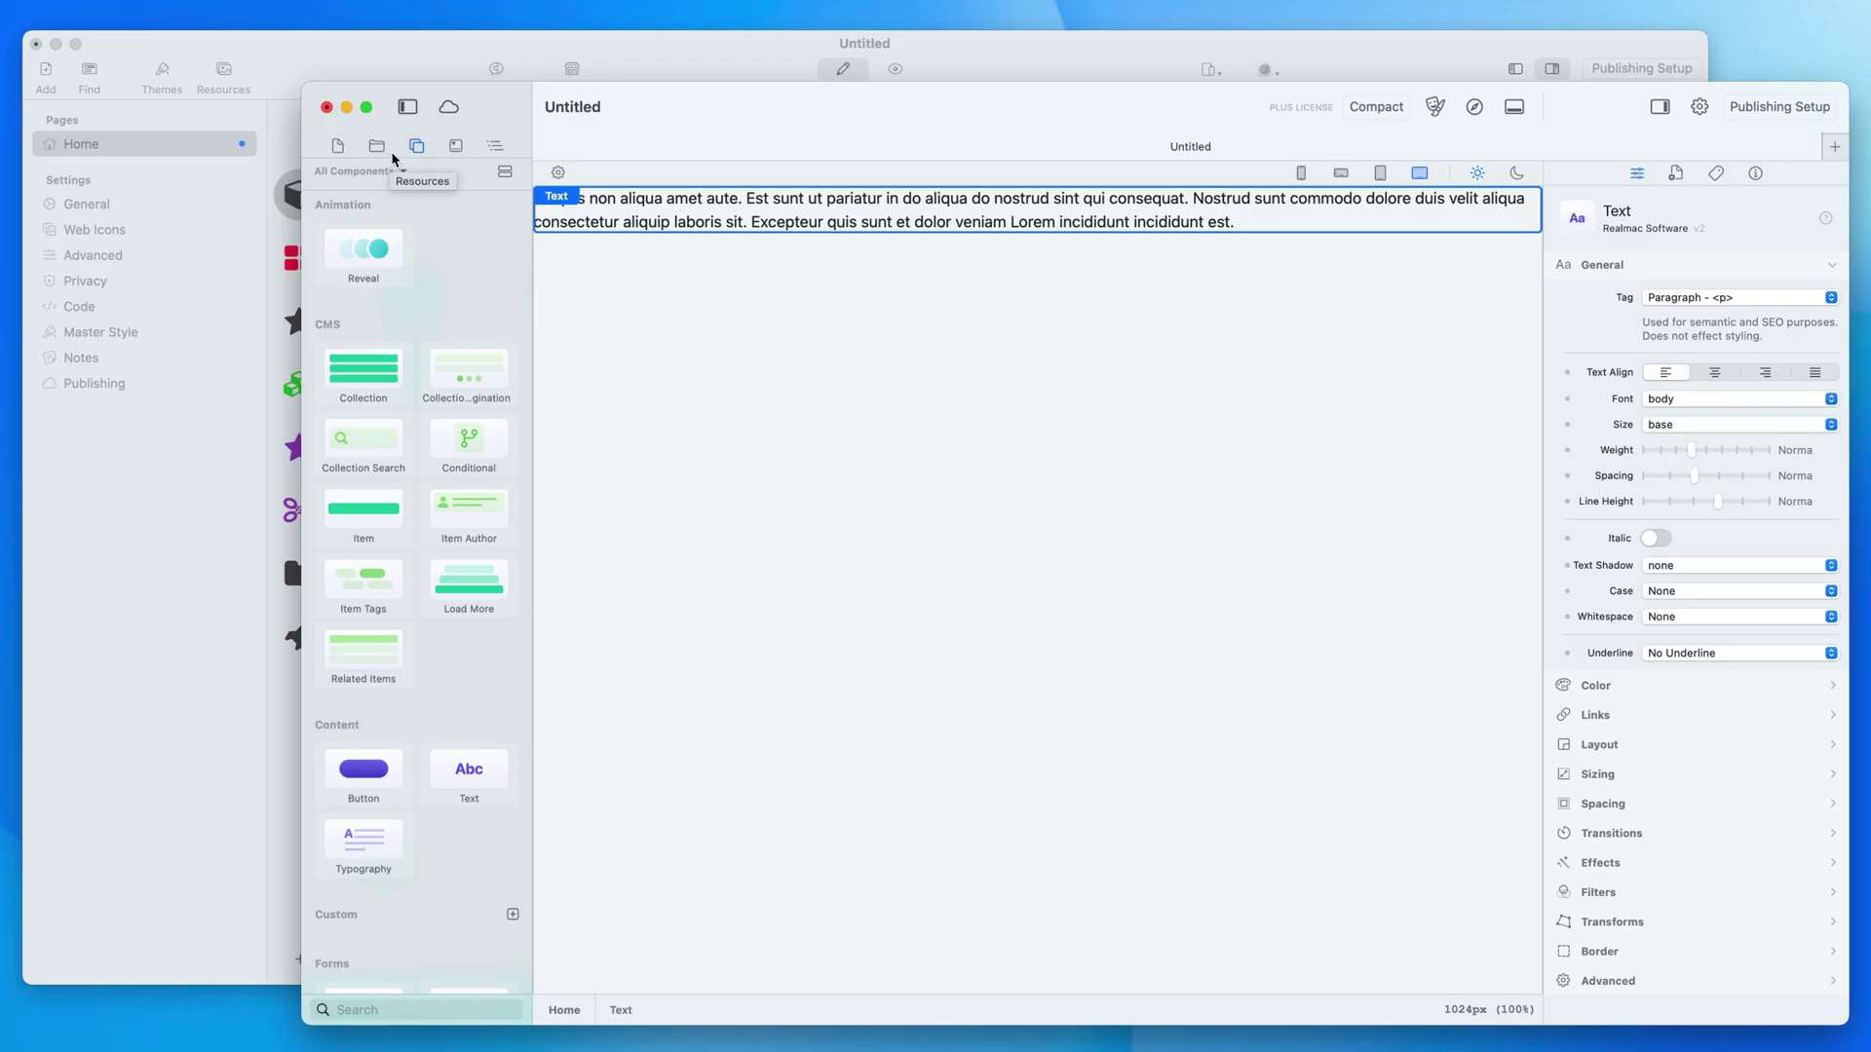
pyautogui.moveTo(419, 151); pyautogui.dragTo(535, 252)
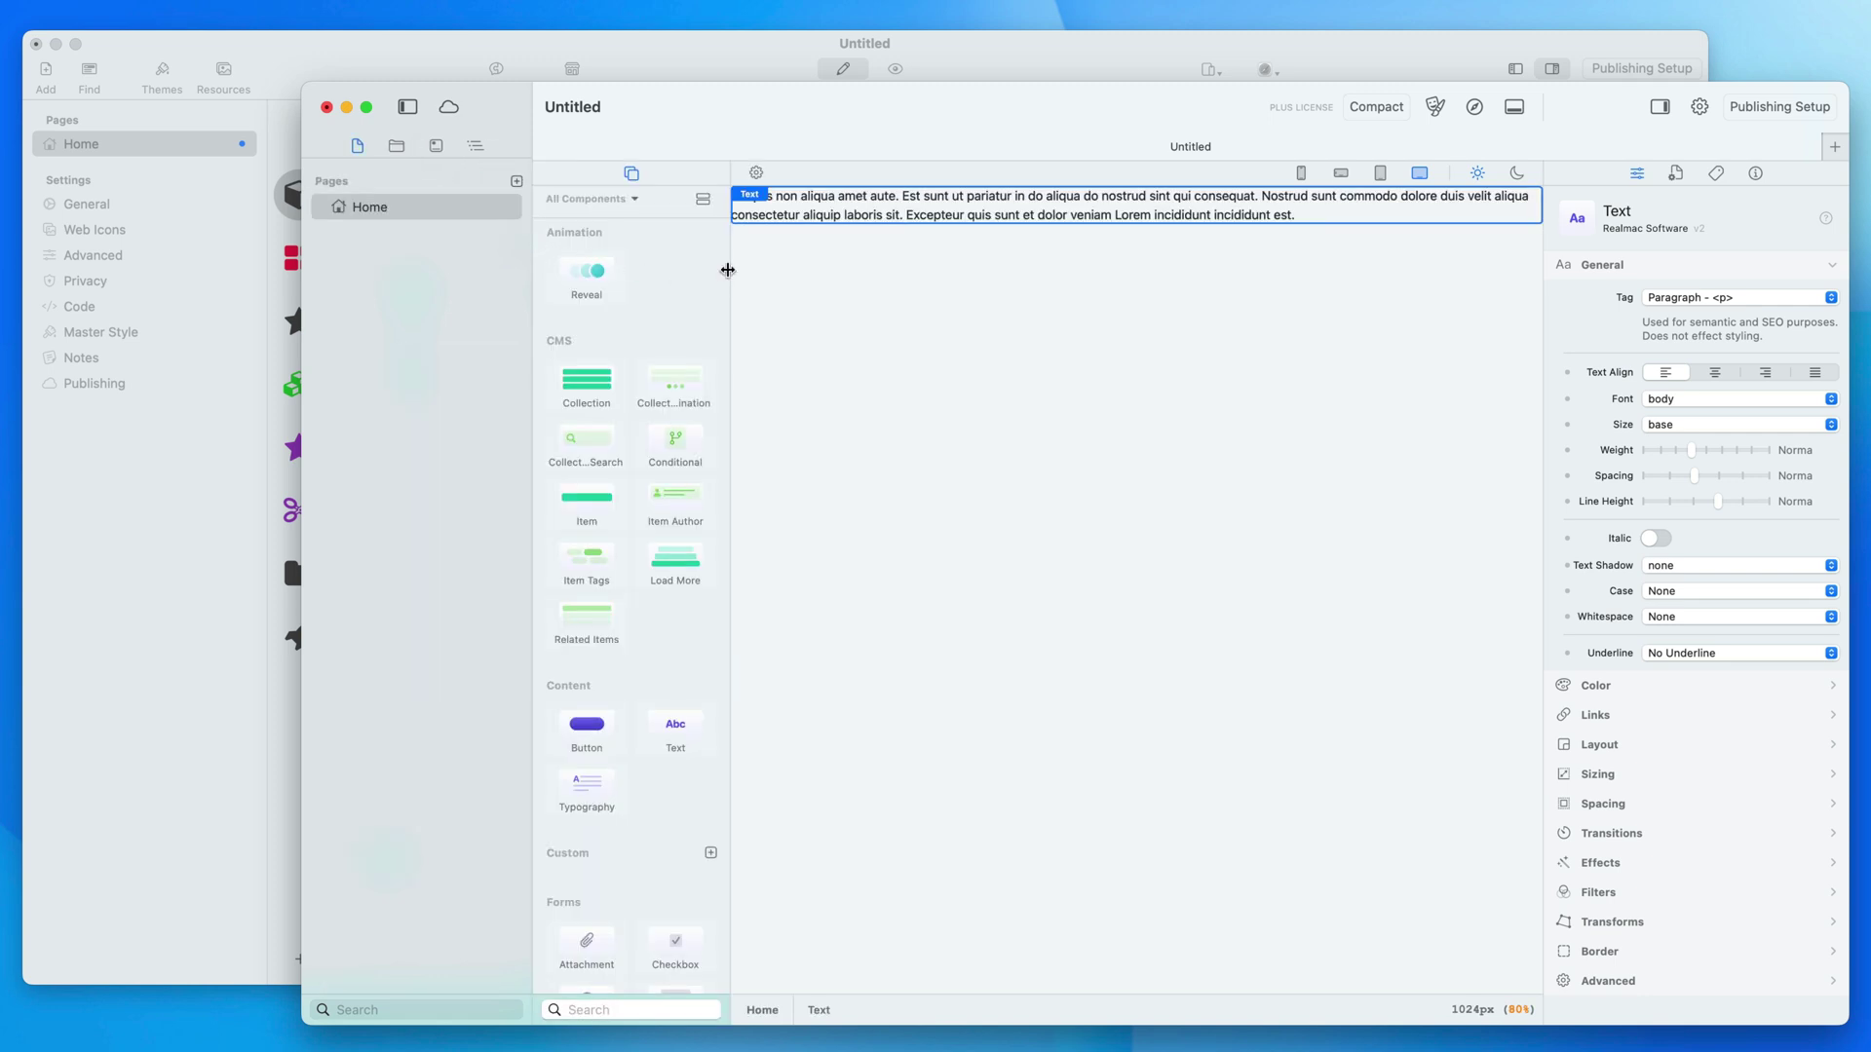
pyautogui.moveTo(728, 270); pyautogui.dragTo(772, 273)
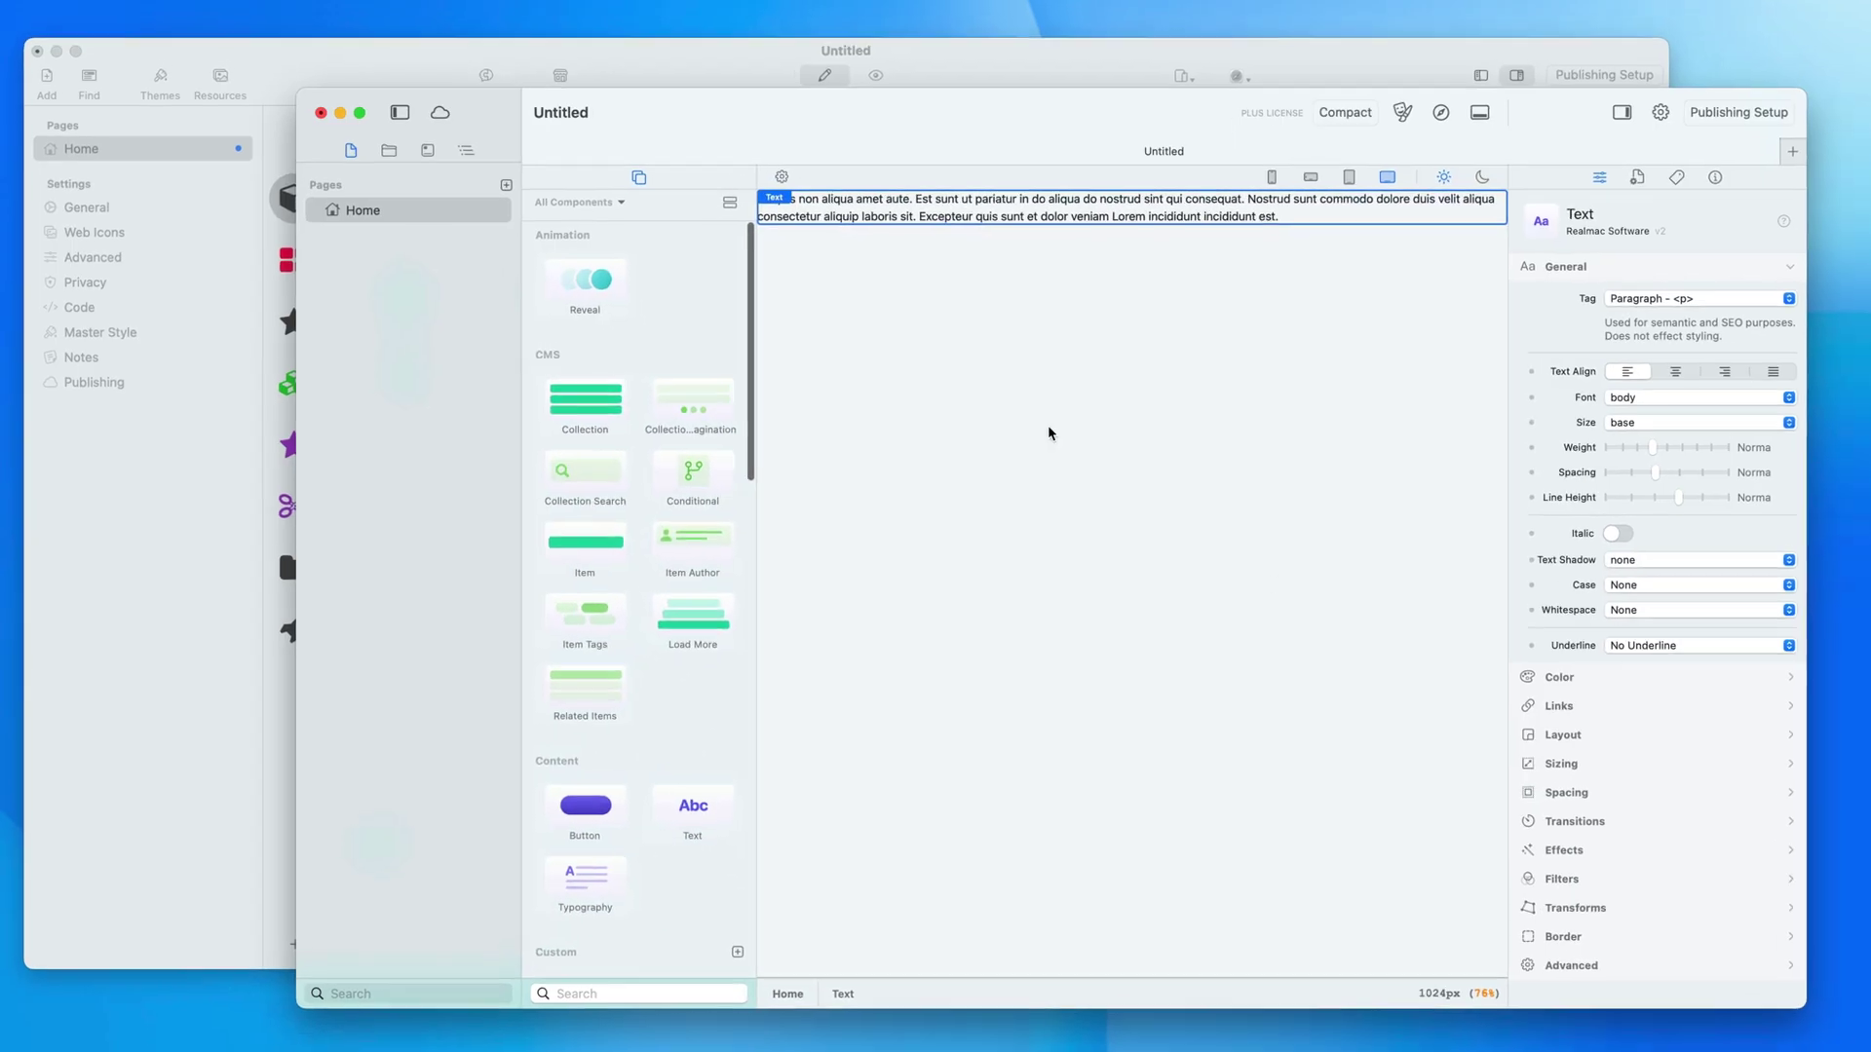
# Step: Enlarge the project window so the 1024px page canvas fits at 100%
pyautogui.moveTo(1820, 1013); pyautogui.dragTo(1870, 1020)
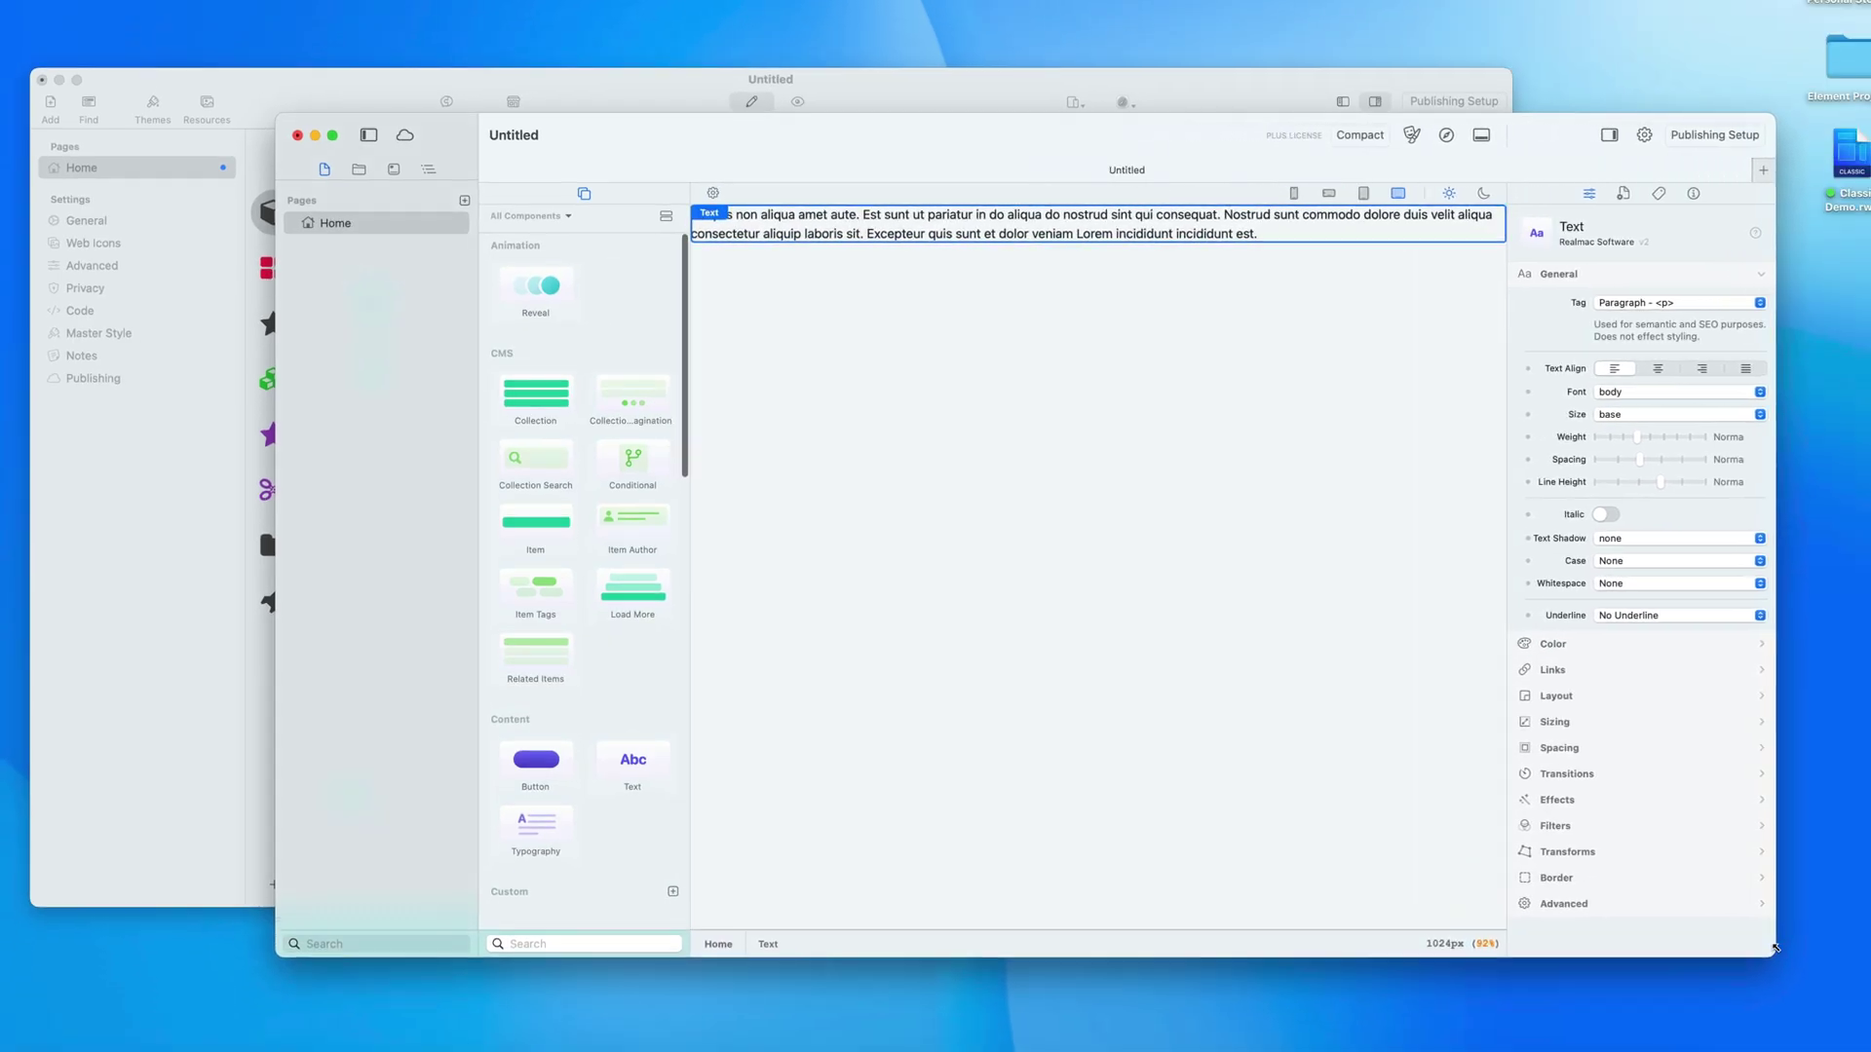
pyautogui.moveTo(1775, 948); pyautogui.dragTo(1846, 956)
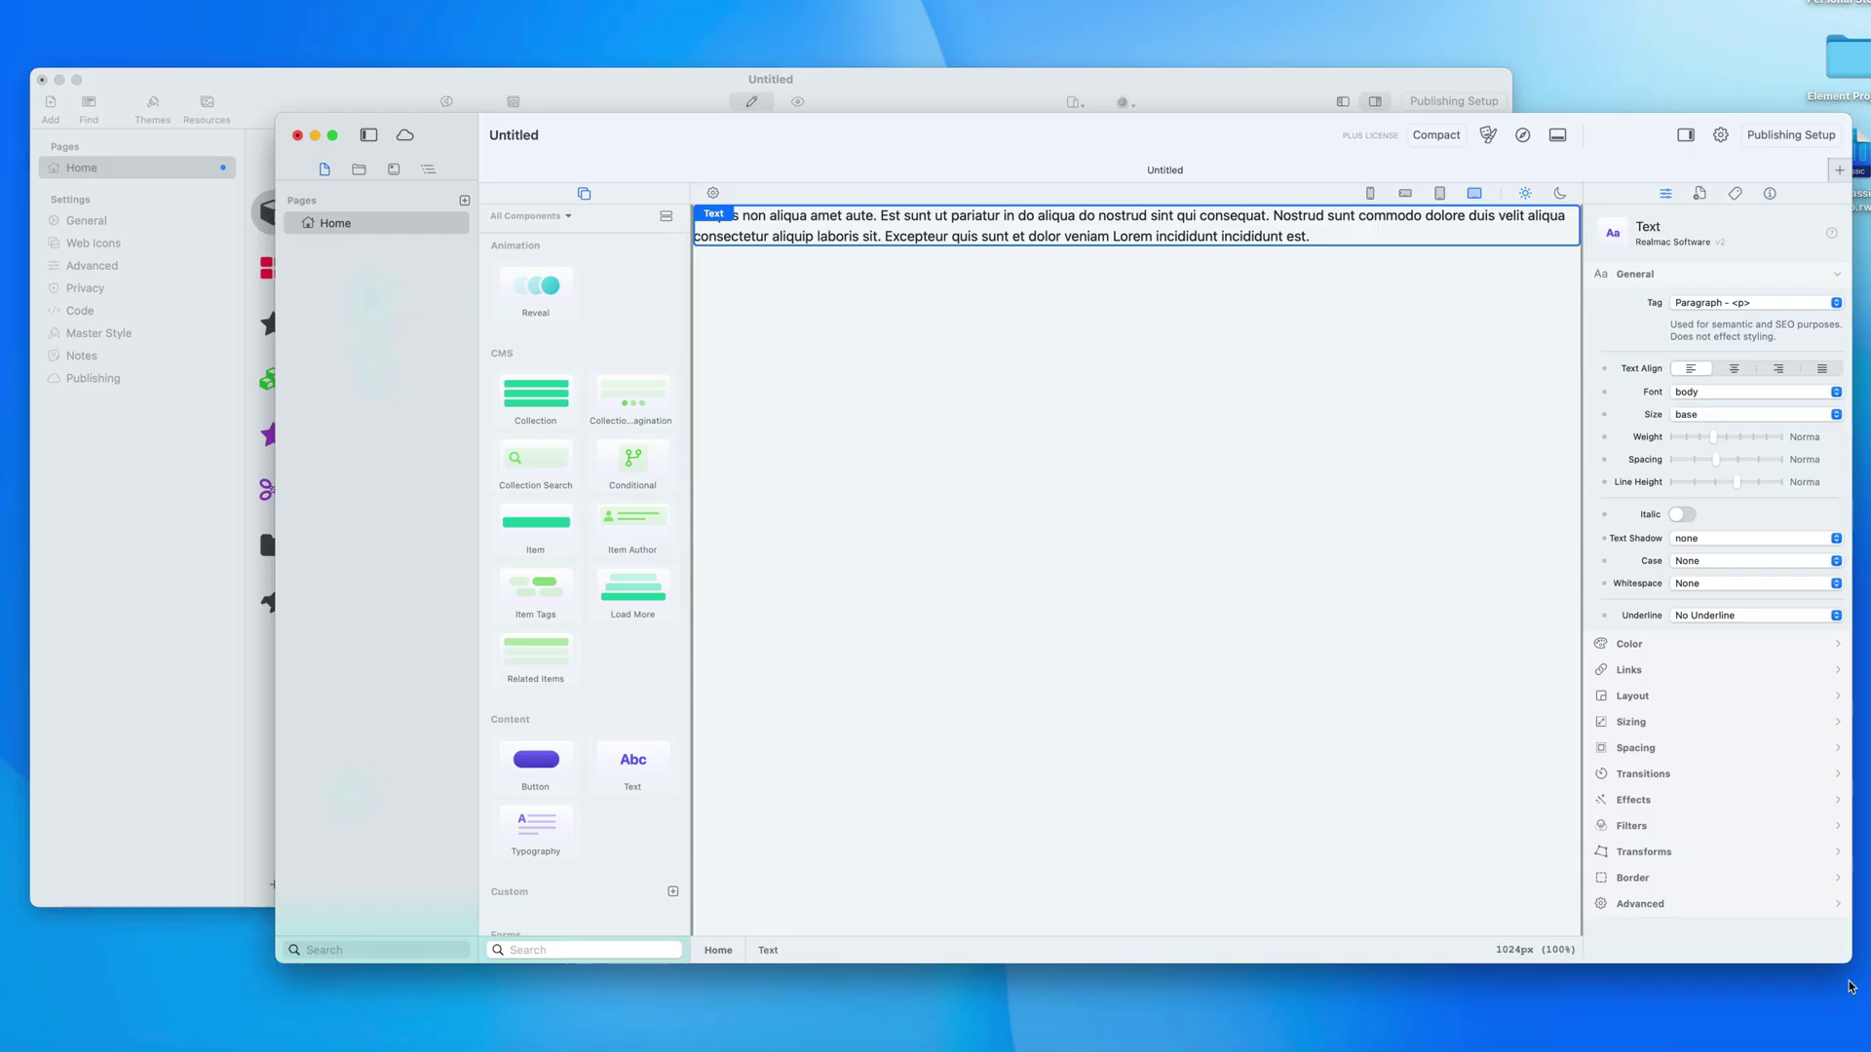
pyautogui.moveTo(1850, 963)
pyautogui.mouseDown()
pyautogui.moveTo(1439, 962)
pyautogui.moveTo(1838, 989)
pyautogui.mouseUp()
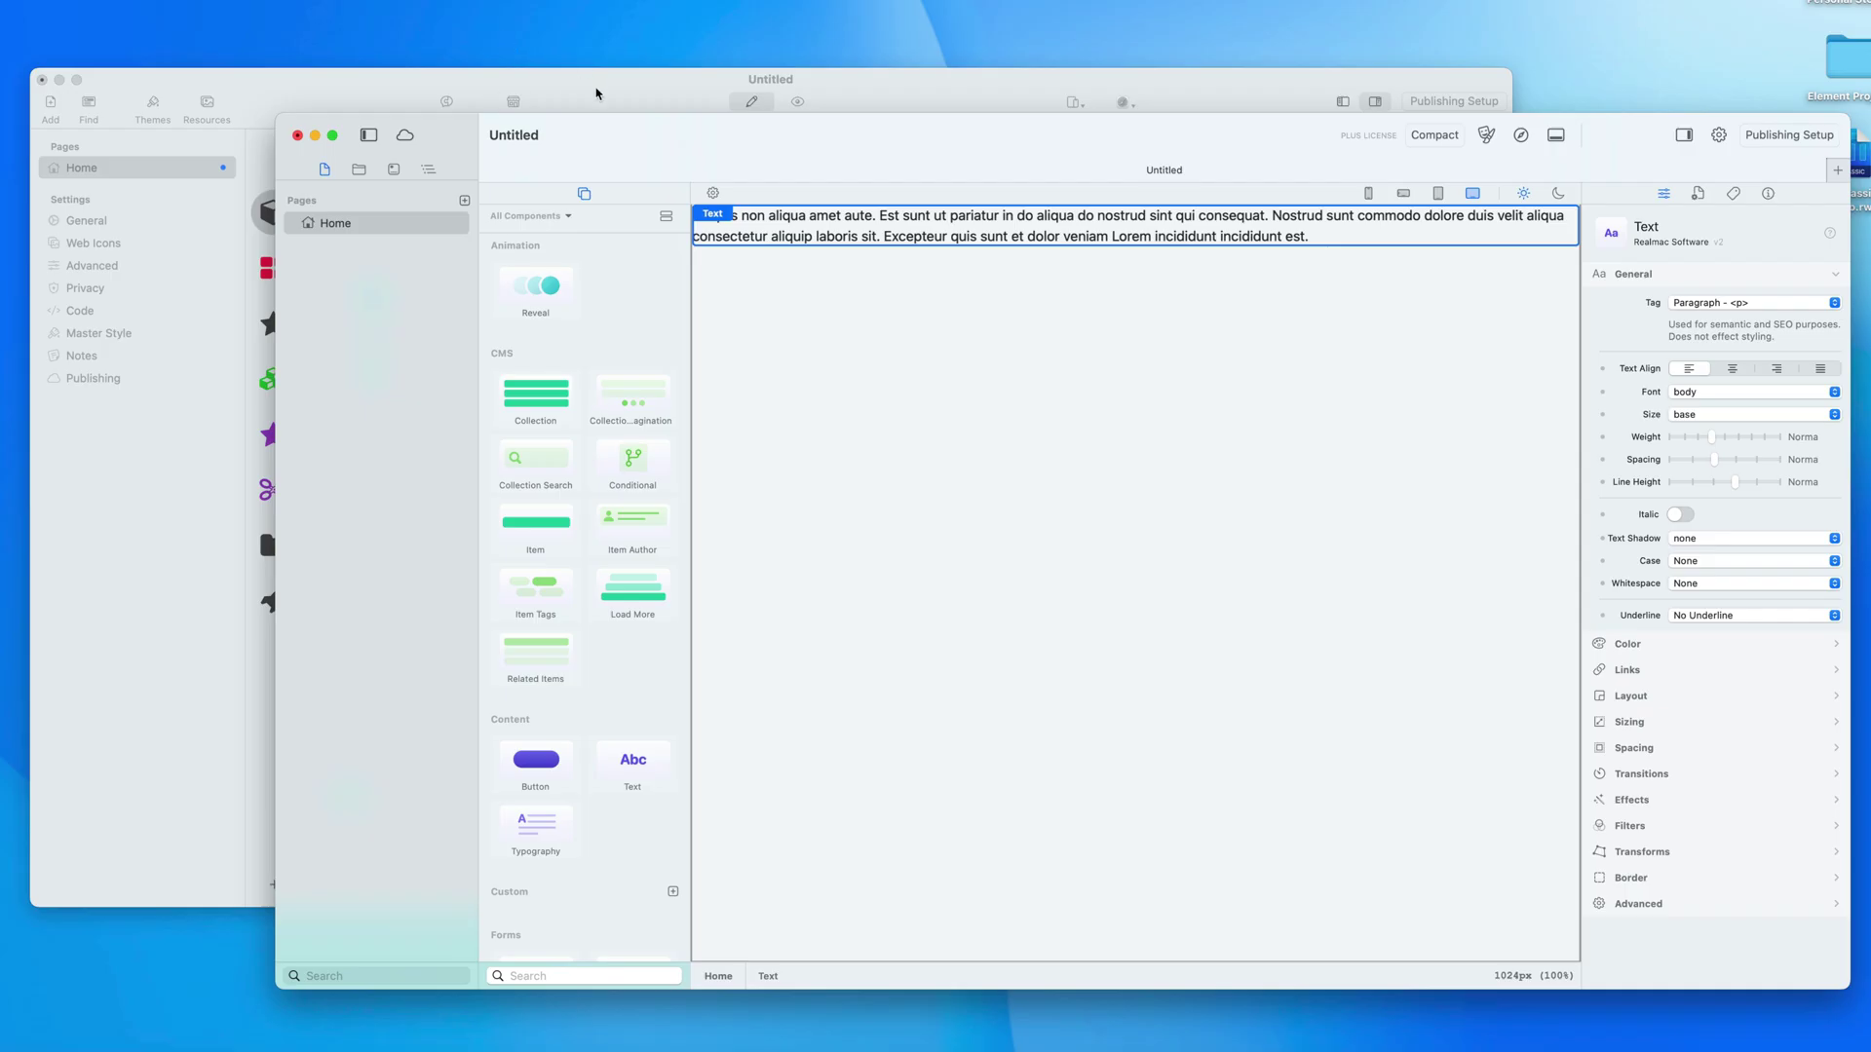
# Step: Bring the RapidWeaver Classic window forward to view its stacks library and return to Elements
pyautogui.click(586, 91)
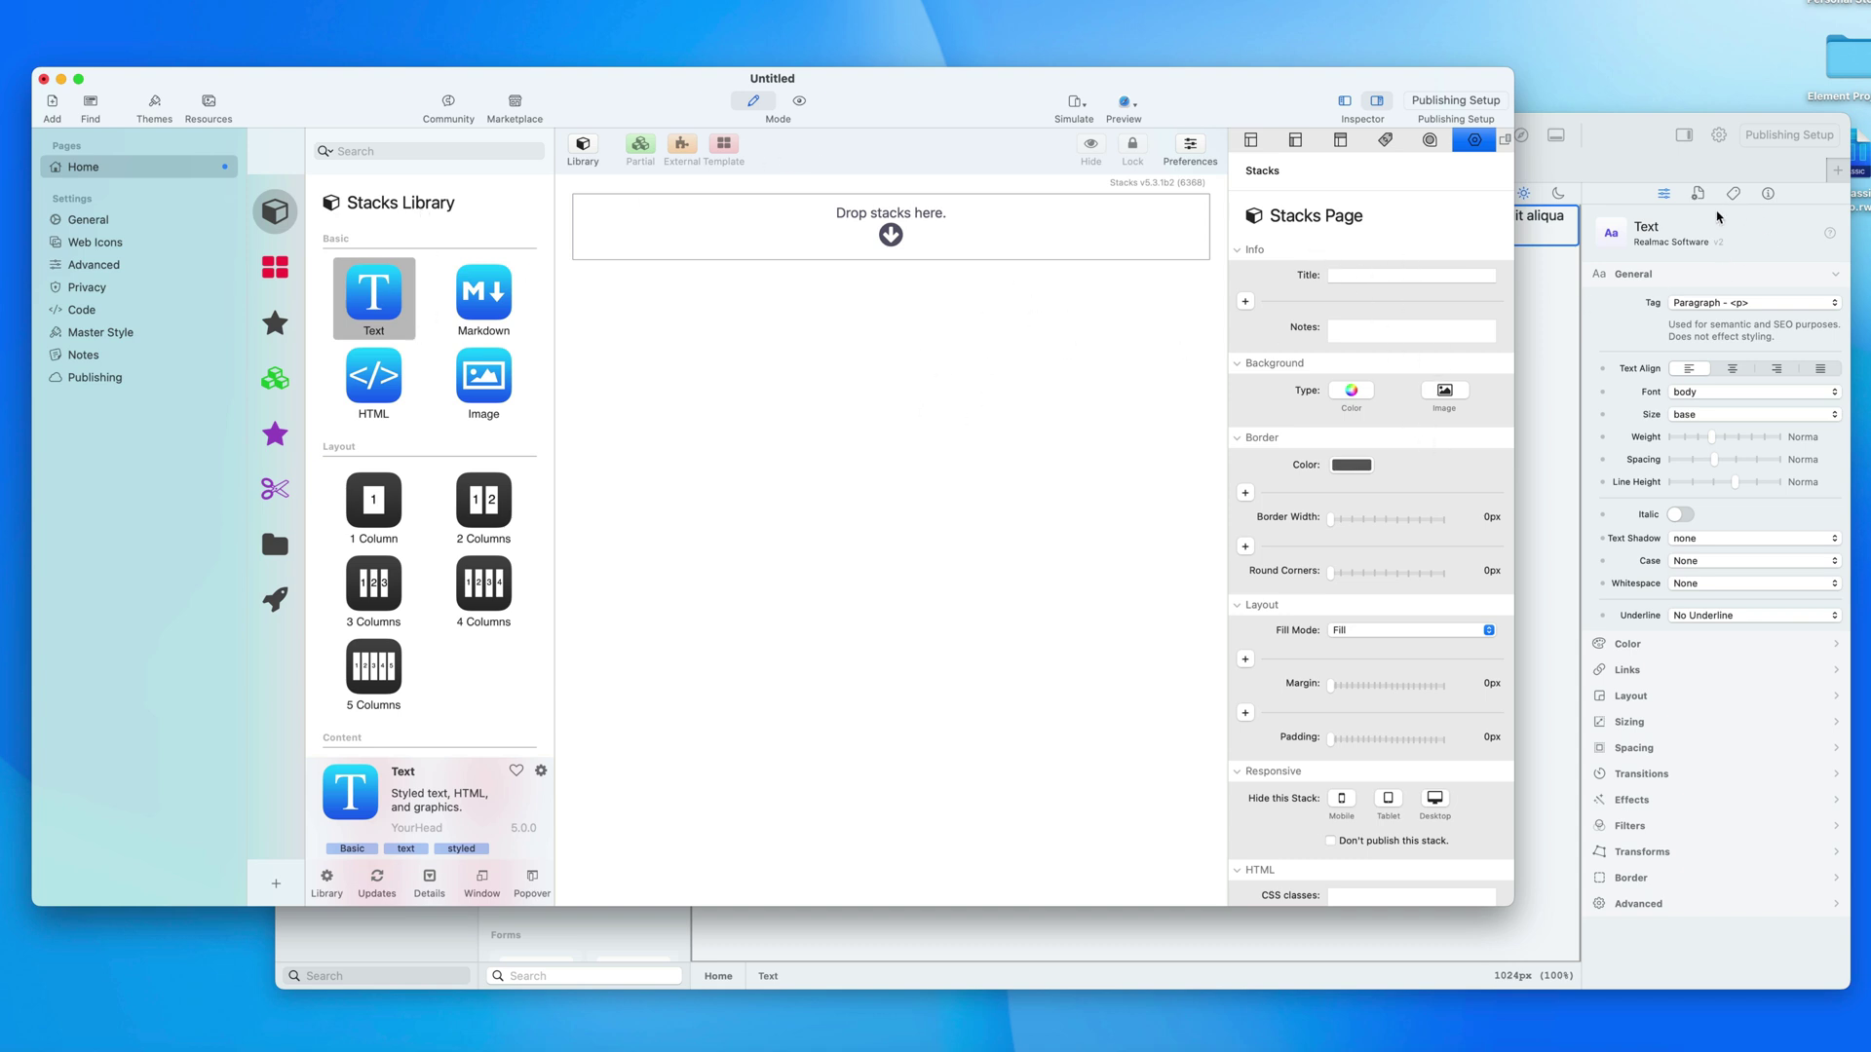
pyautogui.click(1650, 151)
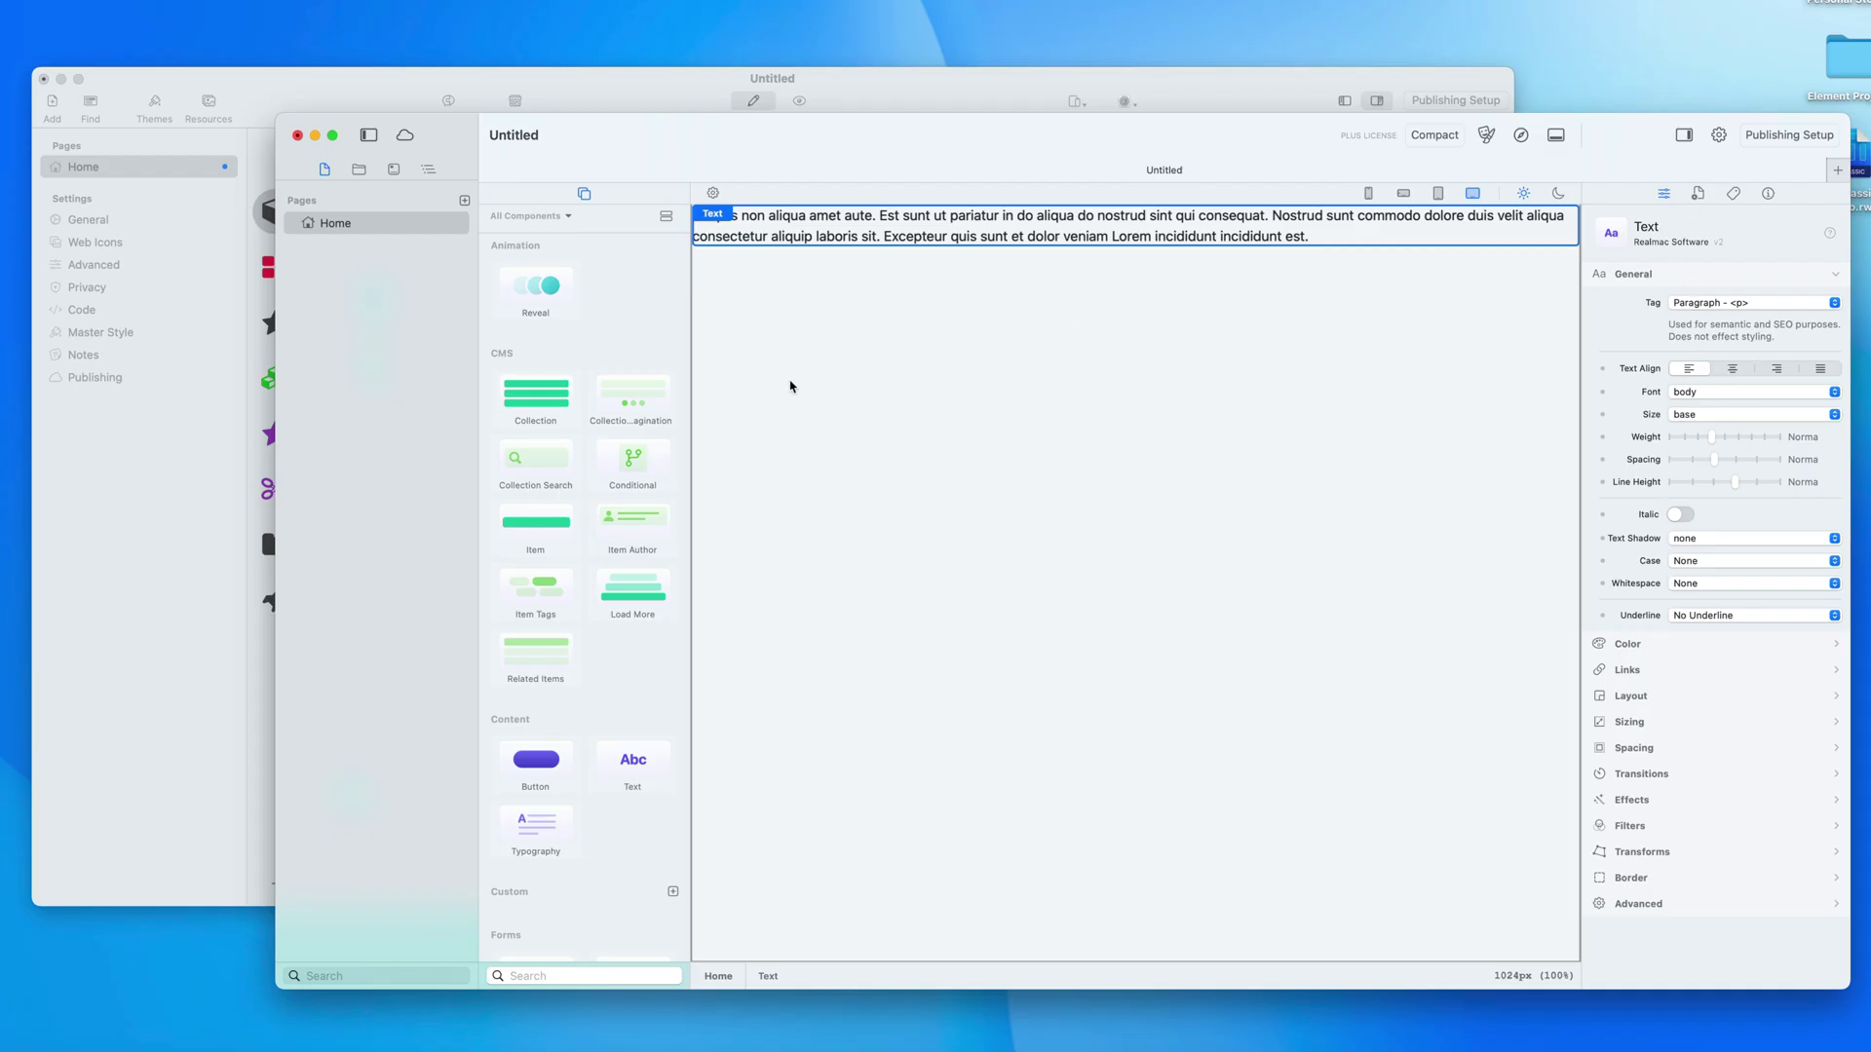
# Step: Add a Container component from the Layout group below the Text component
pyautogui.scroll(-1, 630, 670)
pyautogui.scroll(-15, 629, 671)
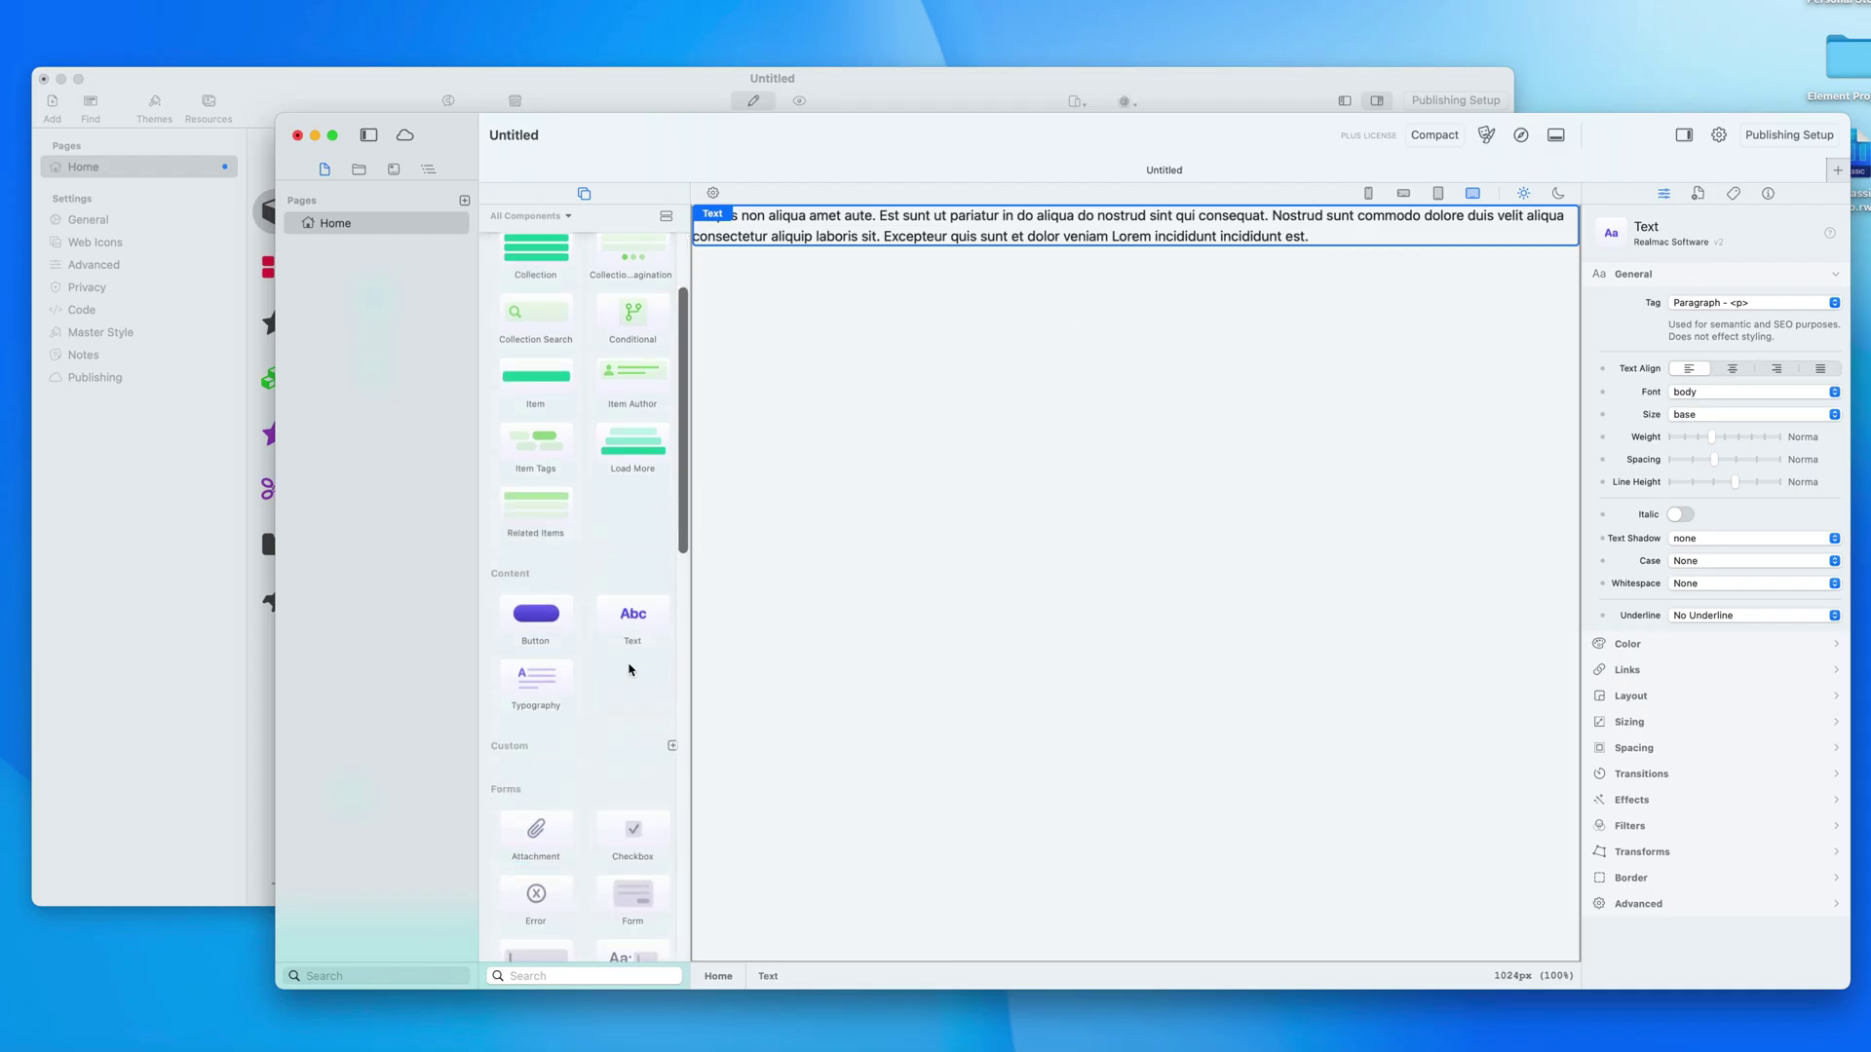
pyautogui.moveTo(630, 664); pyautogui.dragTo(1153, 459)
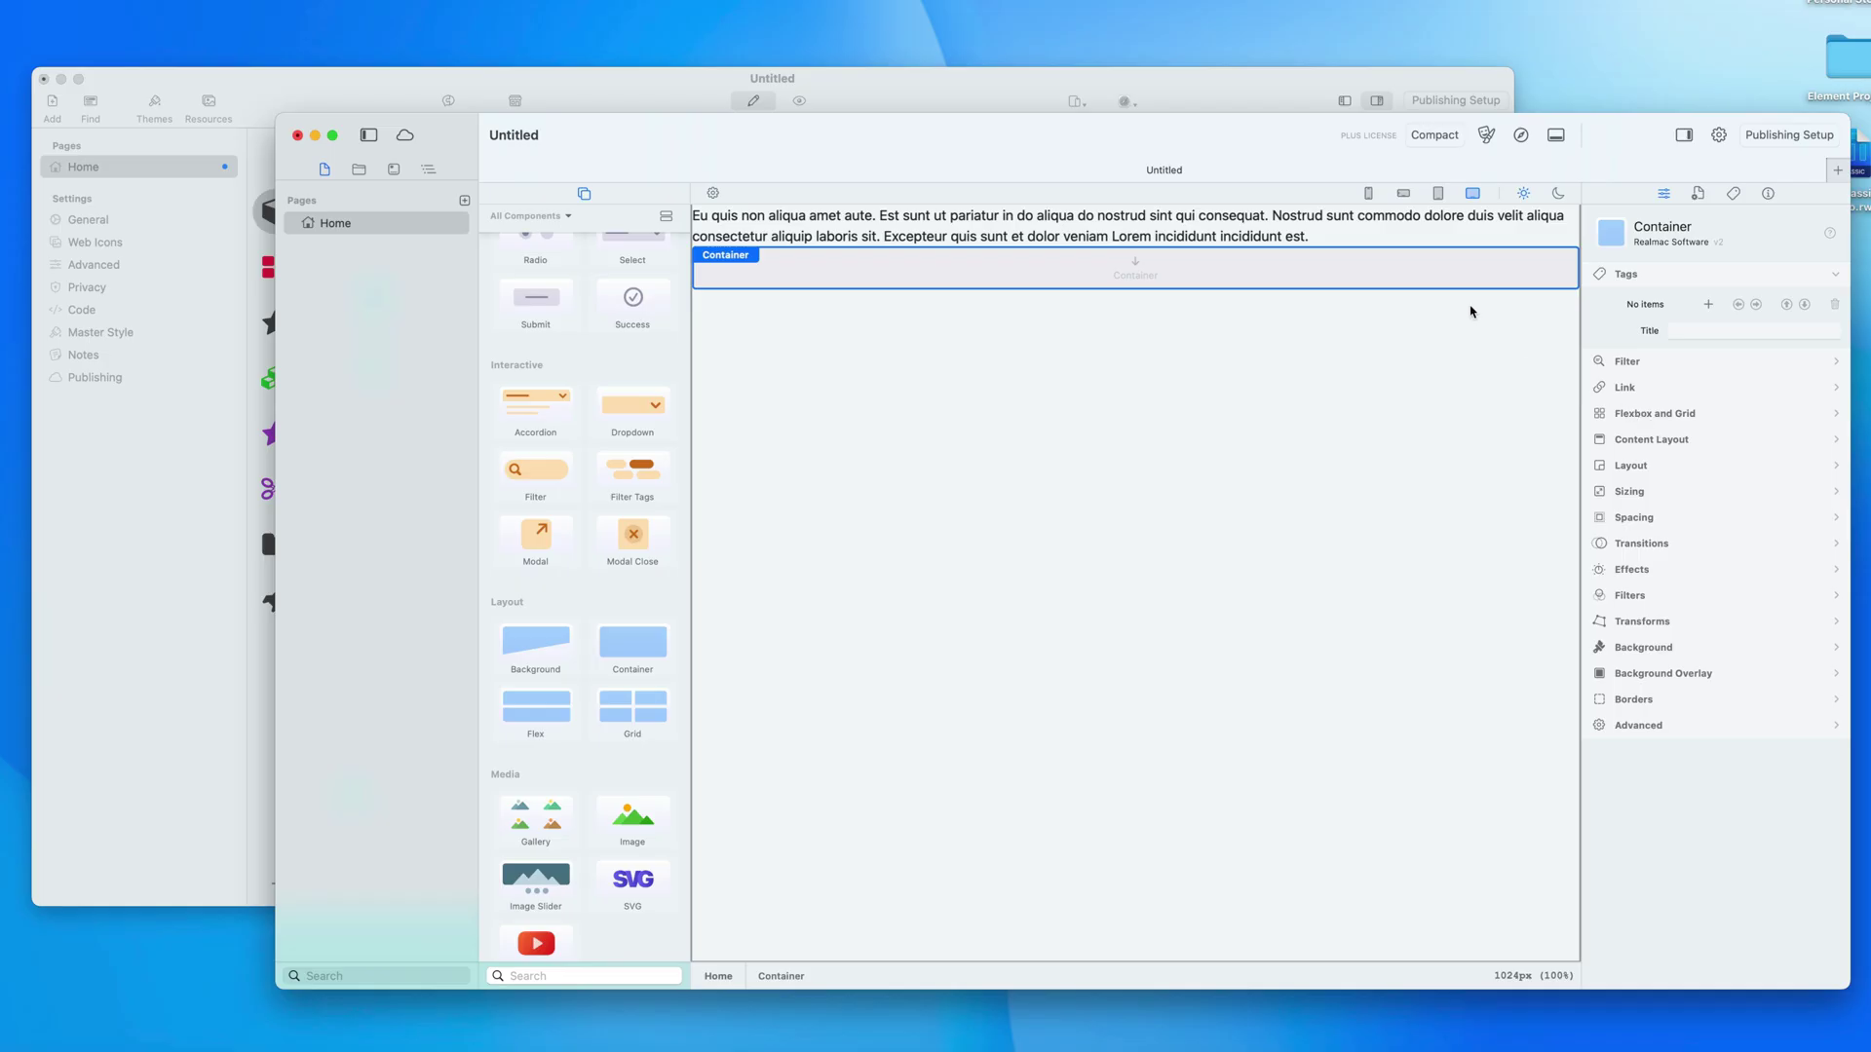
# Step: Select the Text and Container components alternately to compare their inspector settings
pyautogui.click(1436, 233)
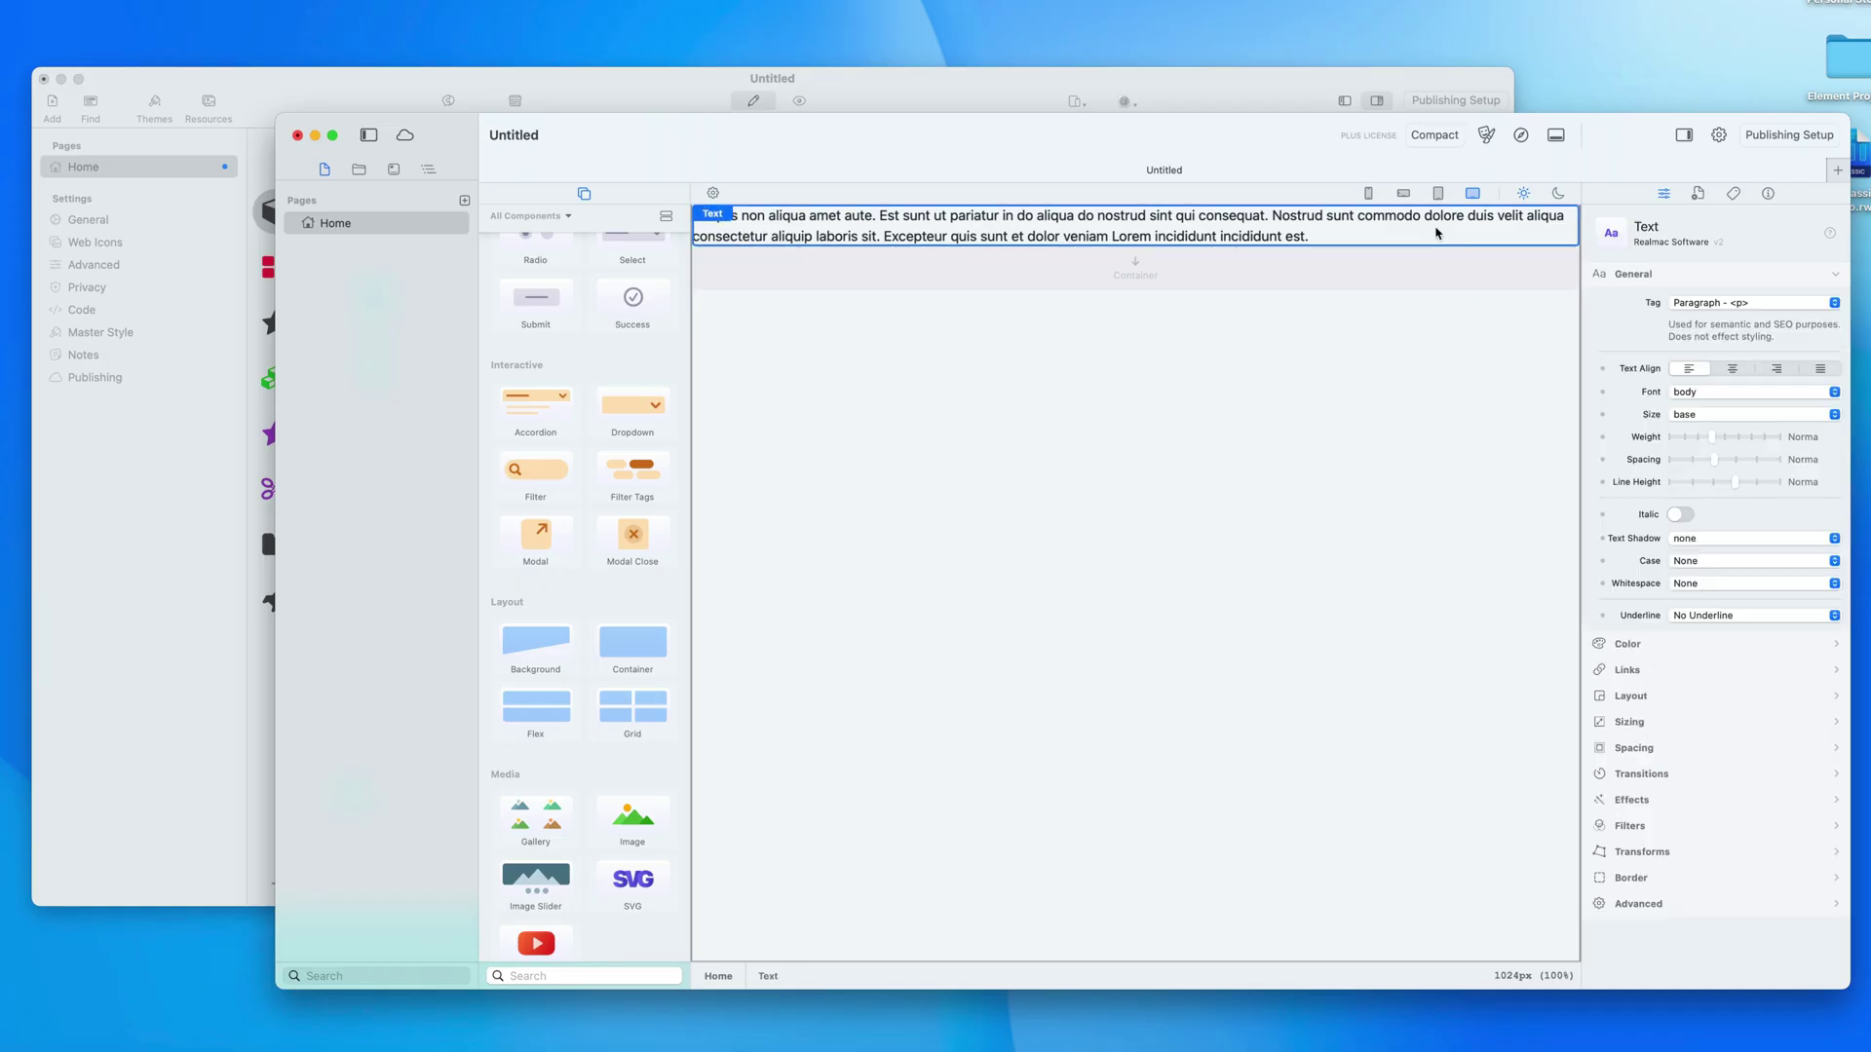
pyautogui.click(1430, 268)
pyautogui.click(1425, 234)
pyautogui.click(1428, 249)
pyautogui.click(1427, 236)
pyautogui.click(1433, 261)
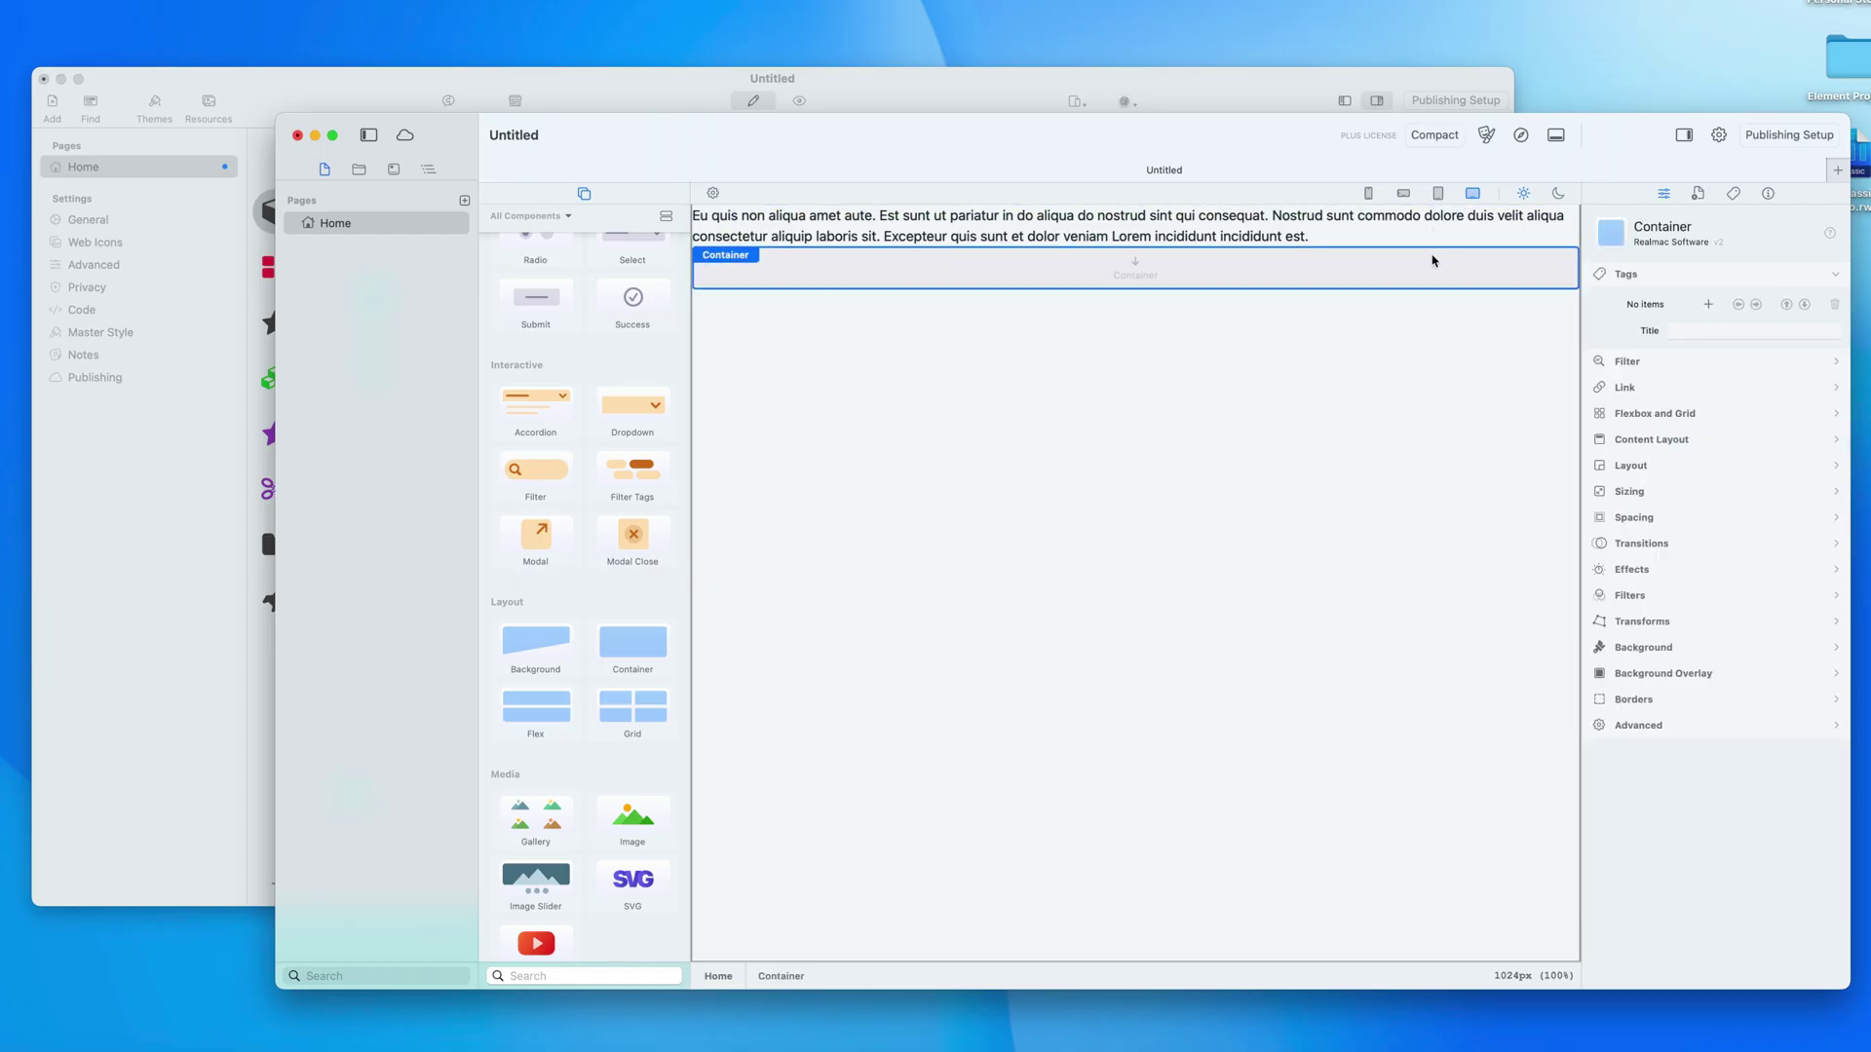
# Step: Switch to RapidWeaver Classic, add a Text stack to its page, and return to Elements
pyautogui.click(993, 78)
pyautogui.moveTo(388, 325); pyautogui.dragTo(859, 244)
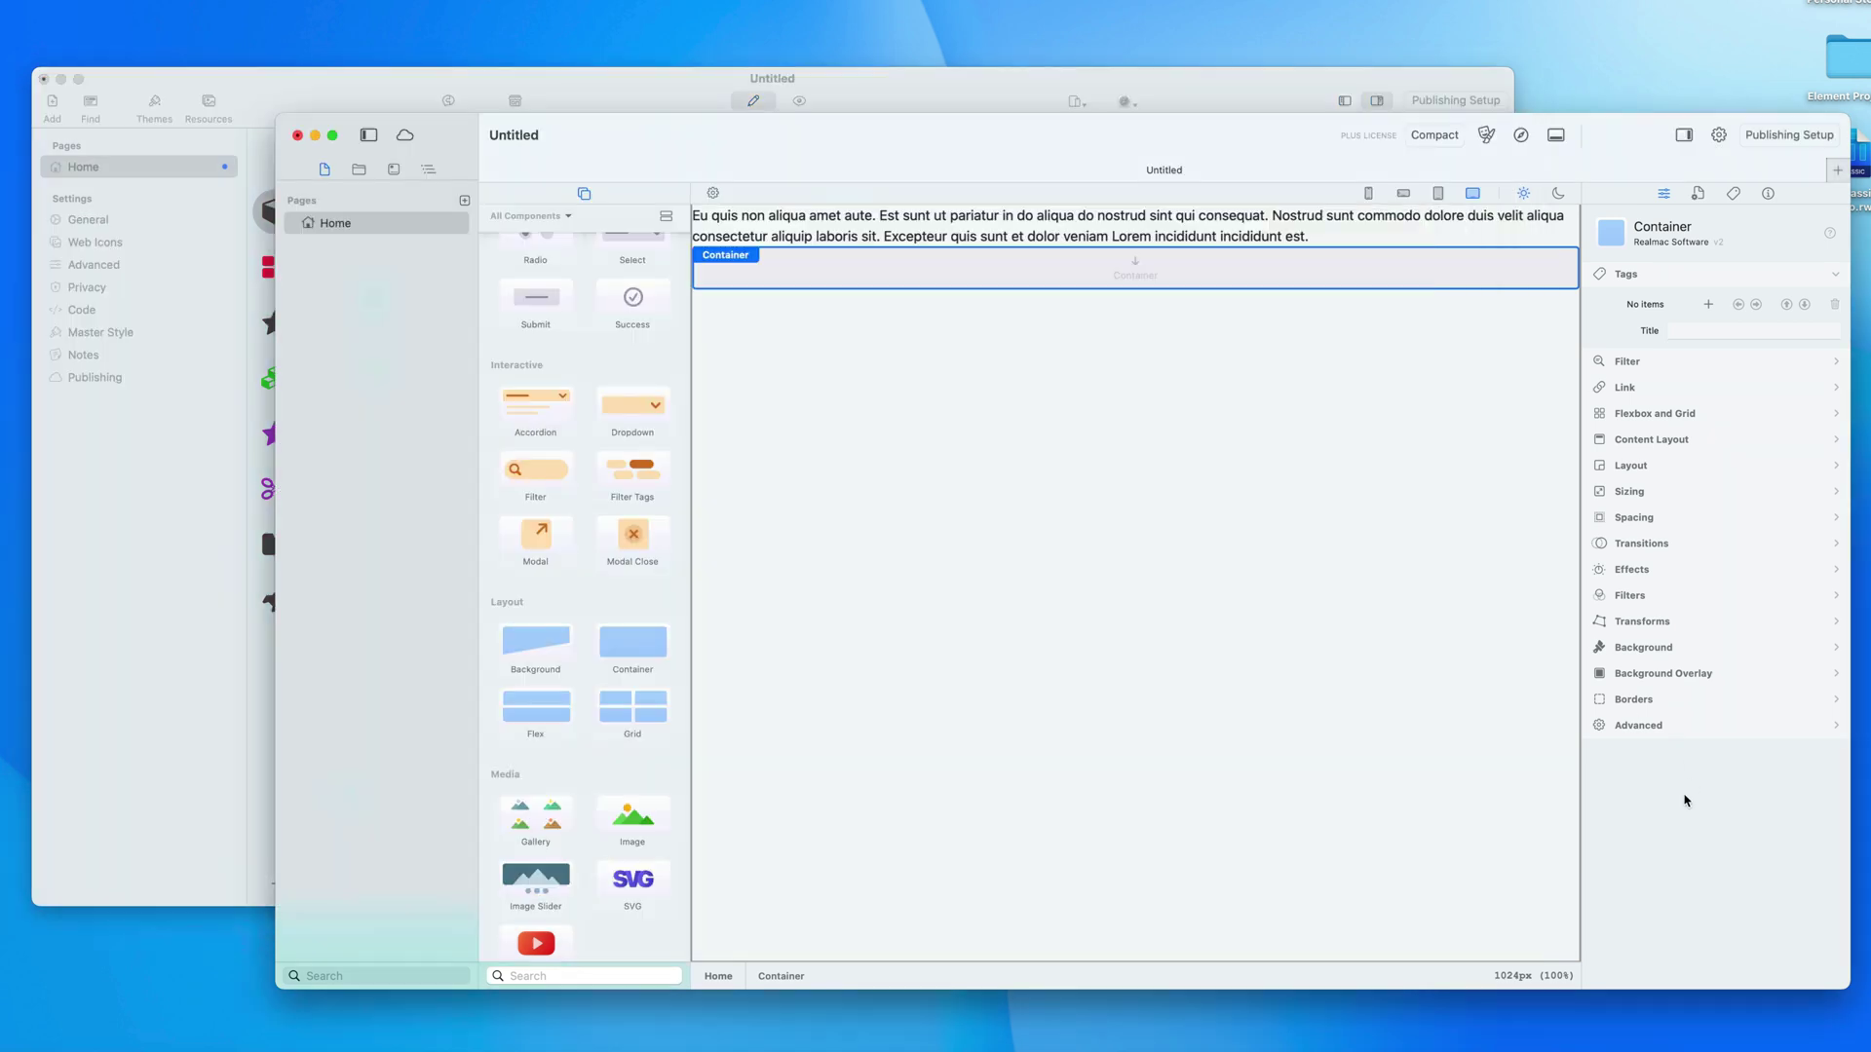
pyautogui.click(1690, 801)
# Step: Undo the additions of the Container and Text components on the Home page
pyautogui.scroll(-5, 644, 599)
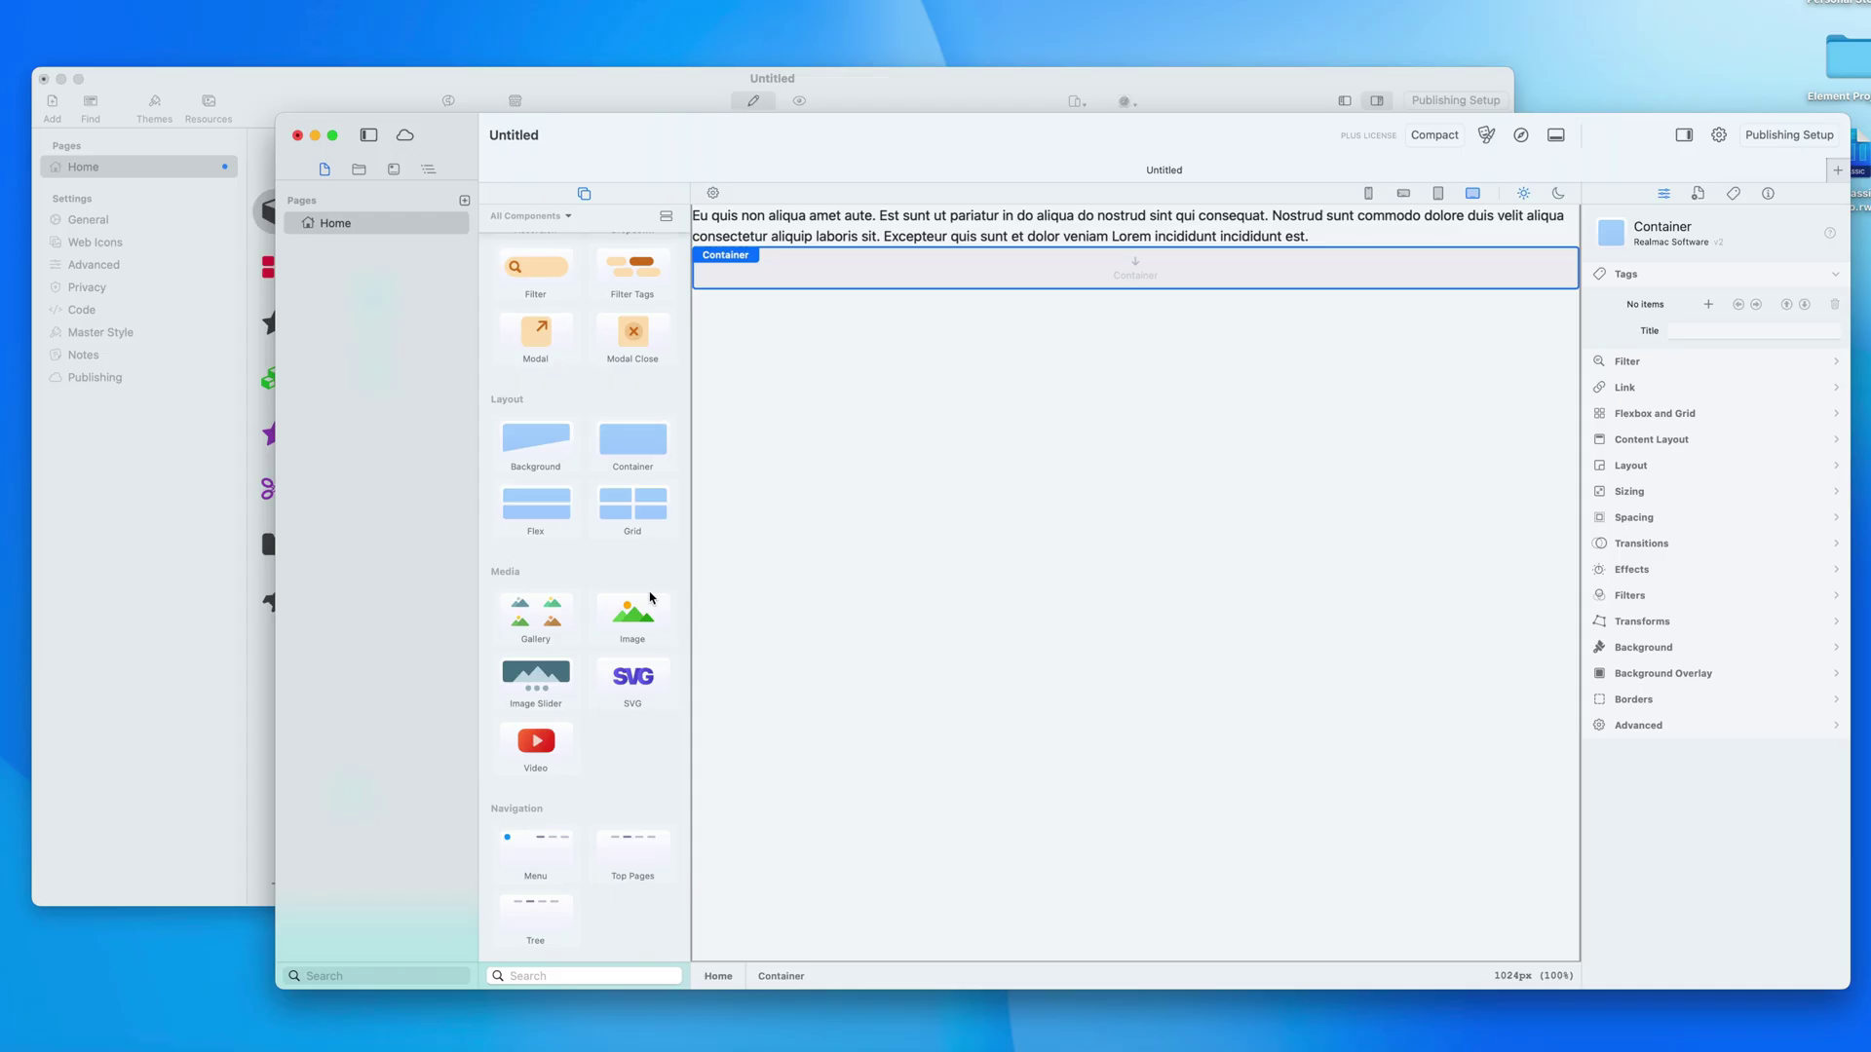
pyautogui.scroll(6, 647, 598)
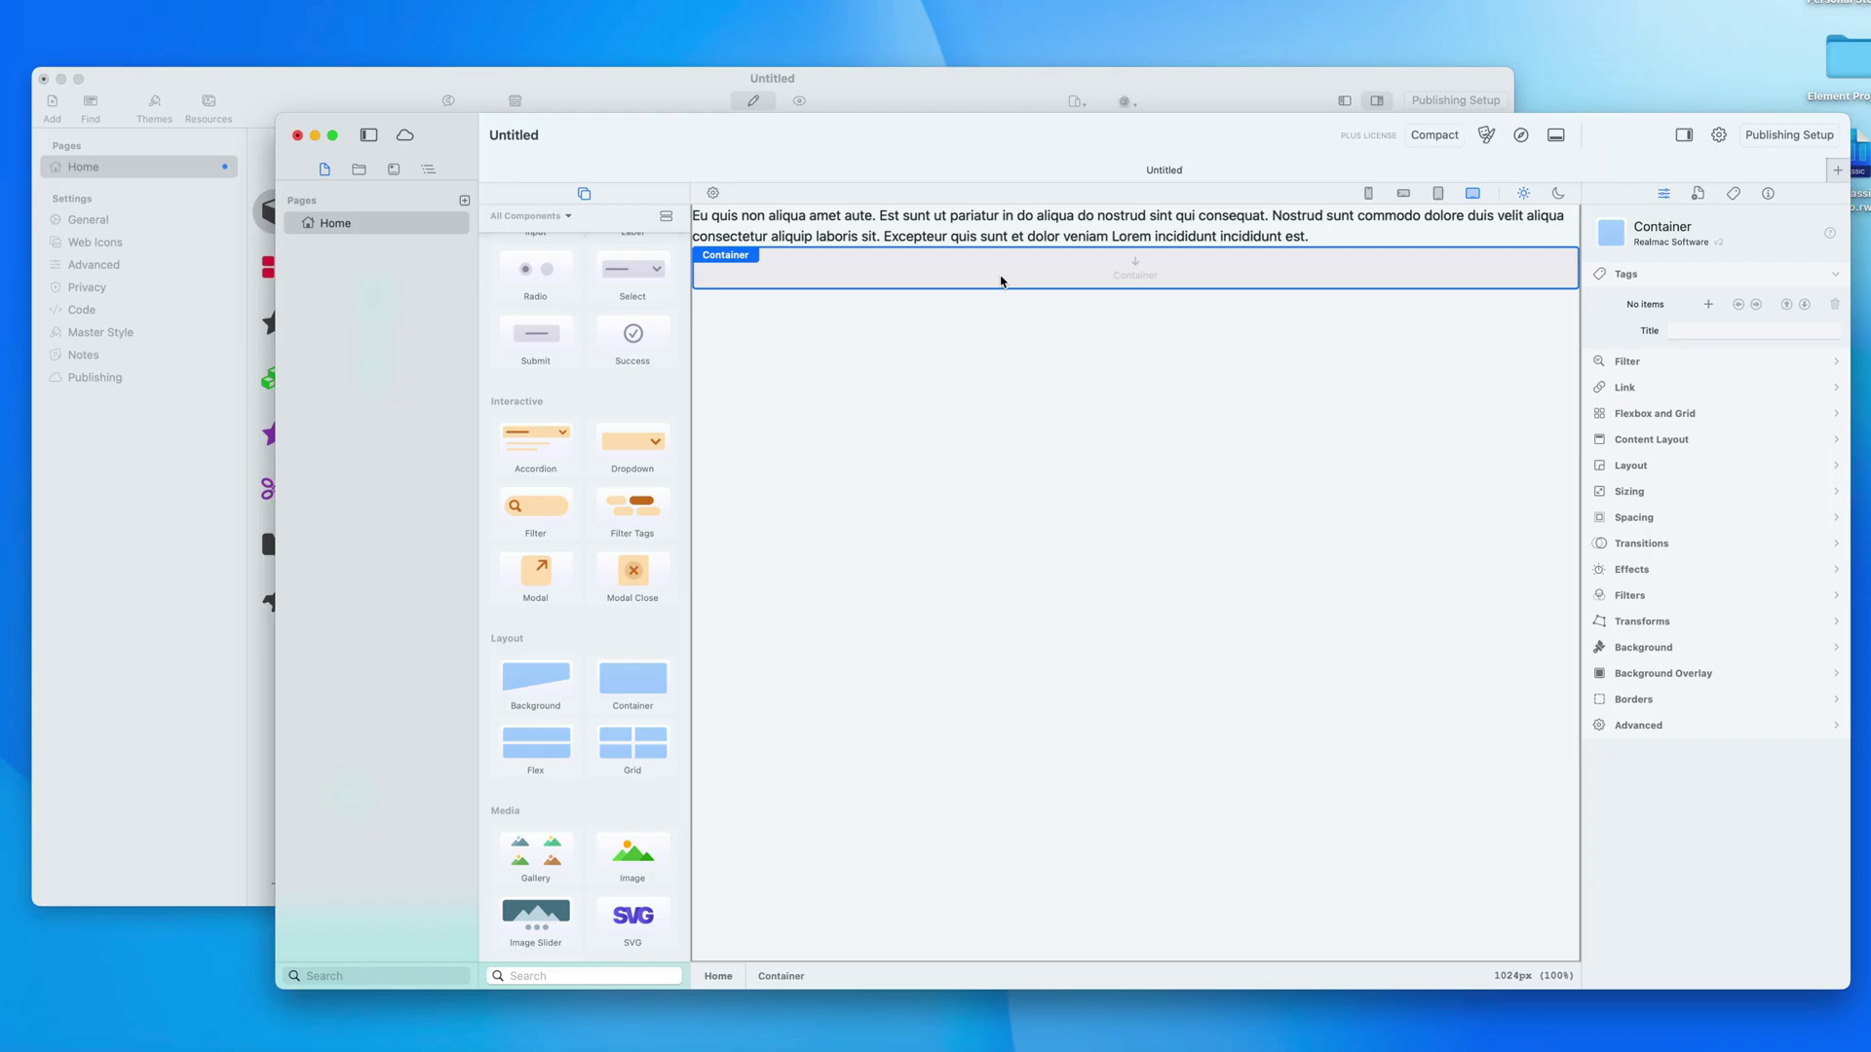
pyautogui.press('super+z')
pyautogui.press('super+z')
pyautogui.press('super+z')
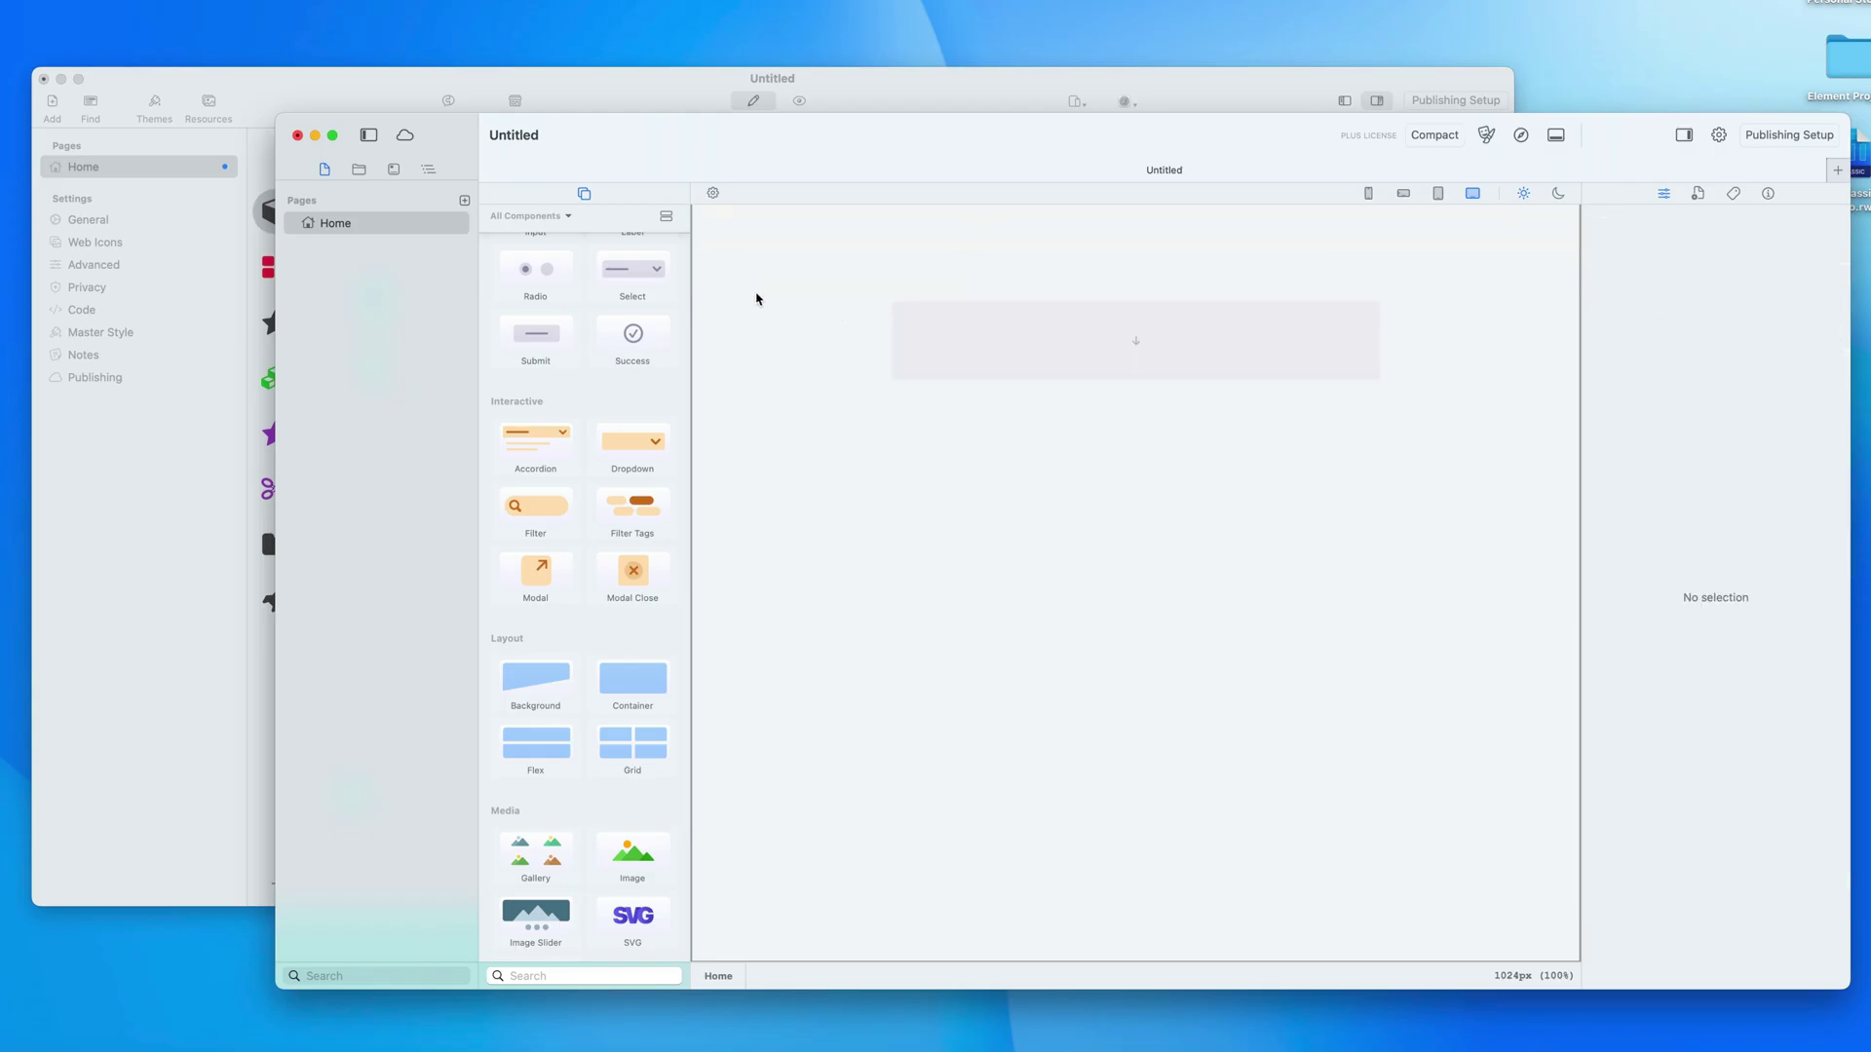
# Step: Browse the core template categories and add the Sticky Menu template to the Home page
pyautogui.click(392, 171)
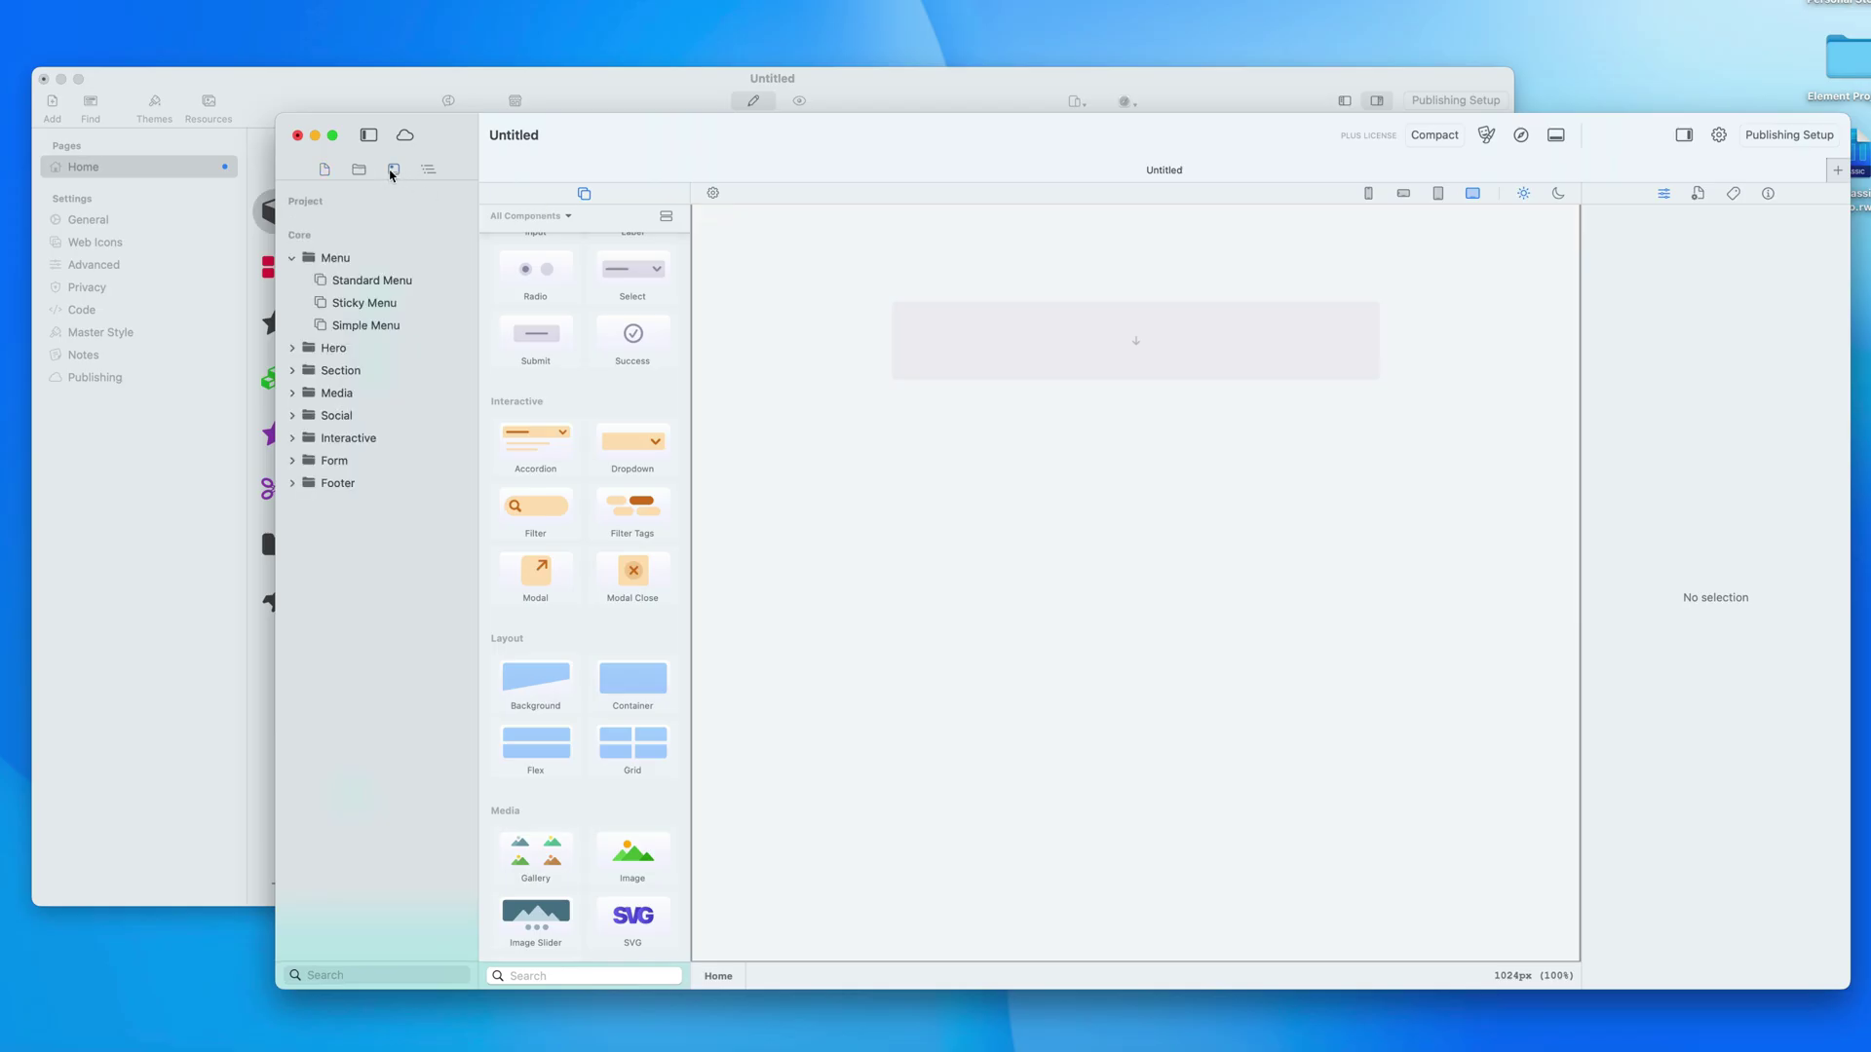
pyautogui.click(289, 260)
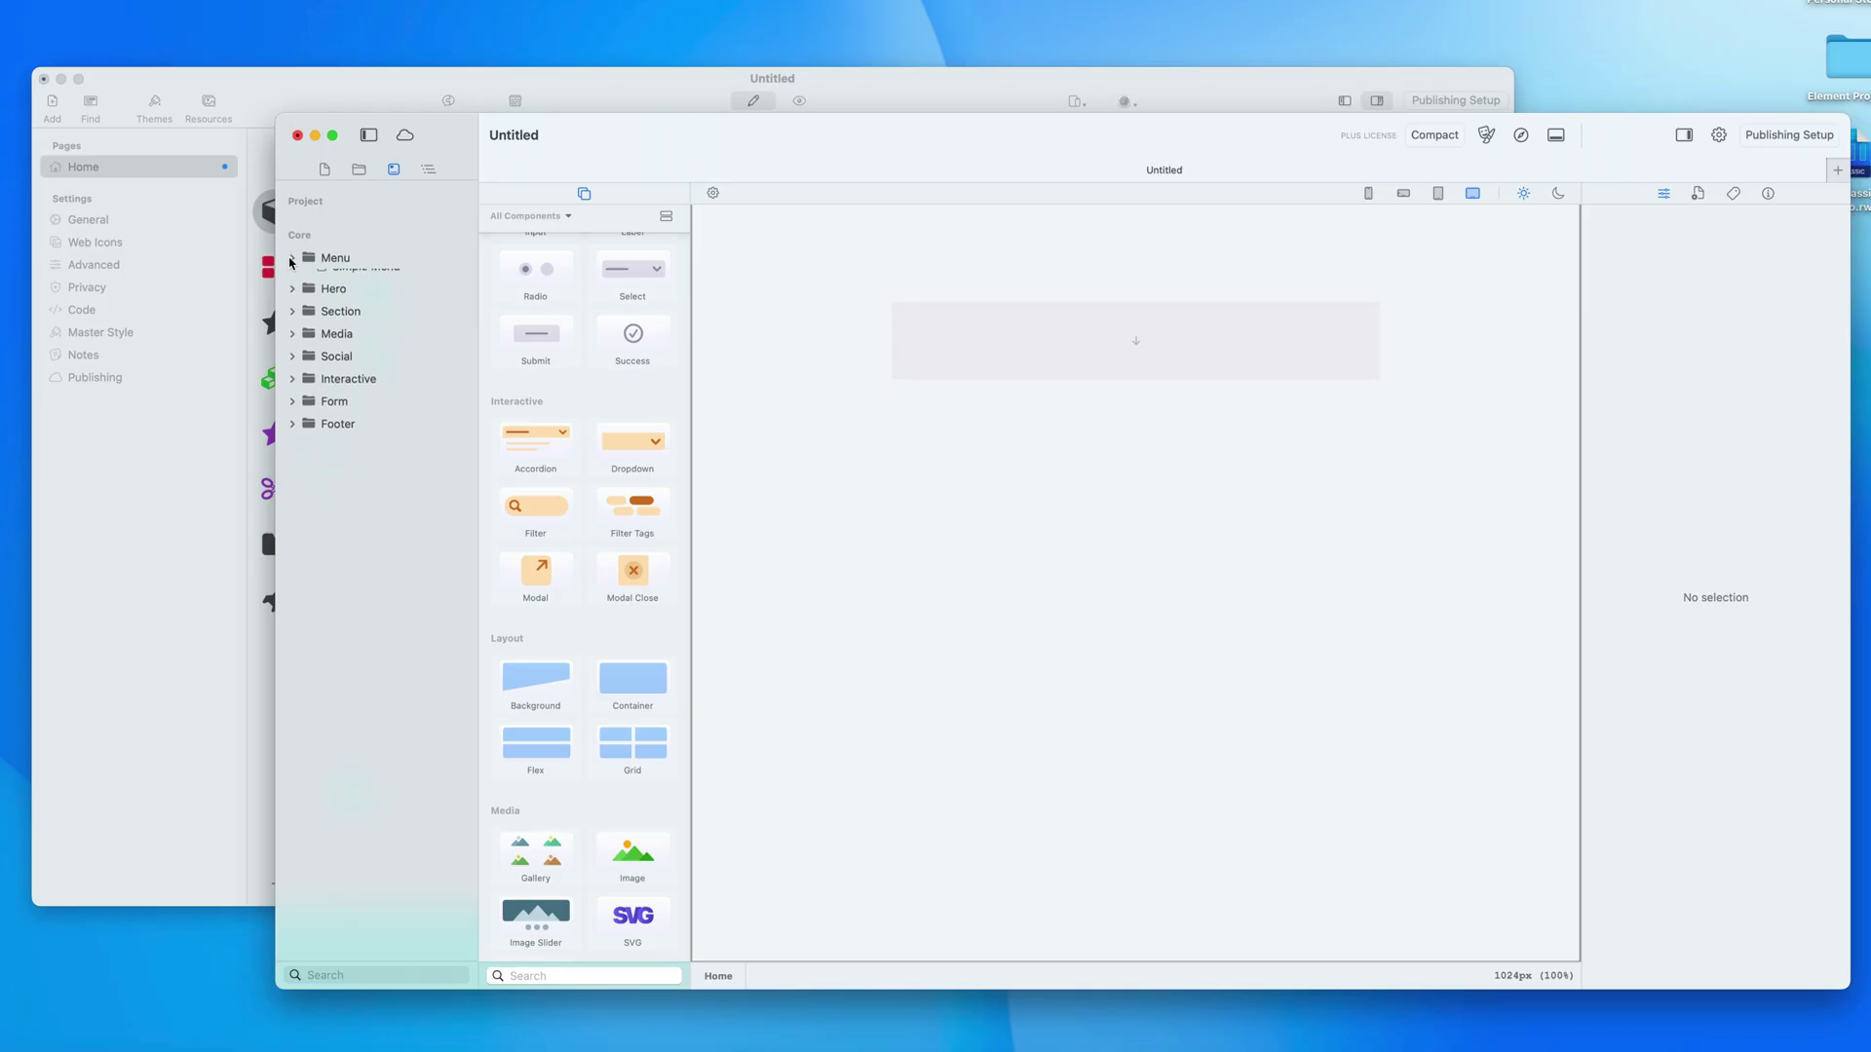
pyautogui.click(352, 263)
pyautogui.click(339, 286)
pyautogui.click(360, 310)
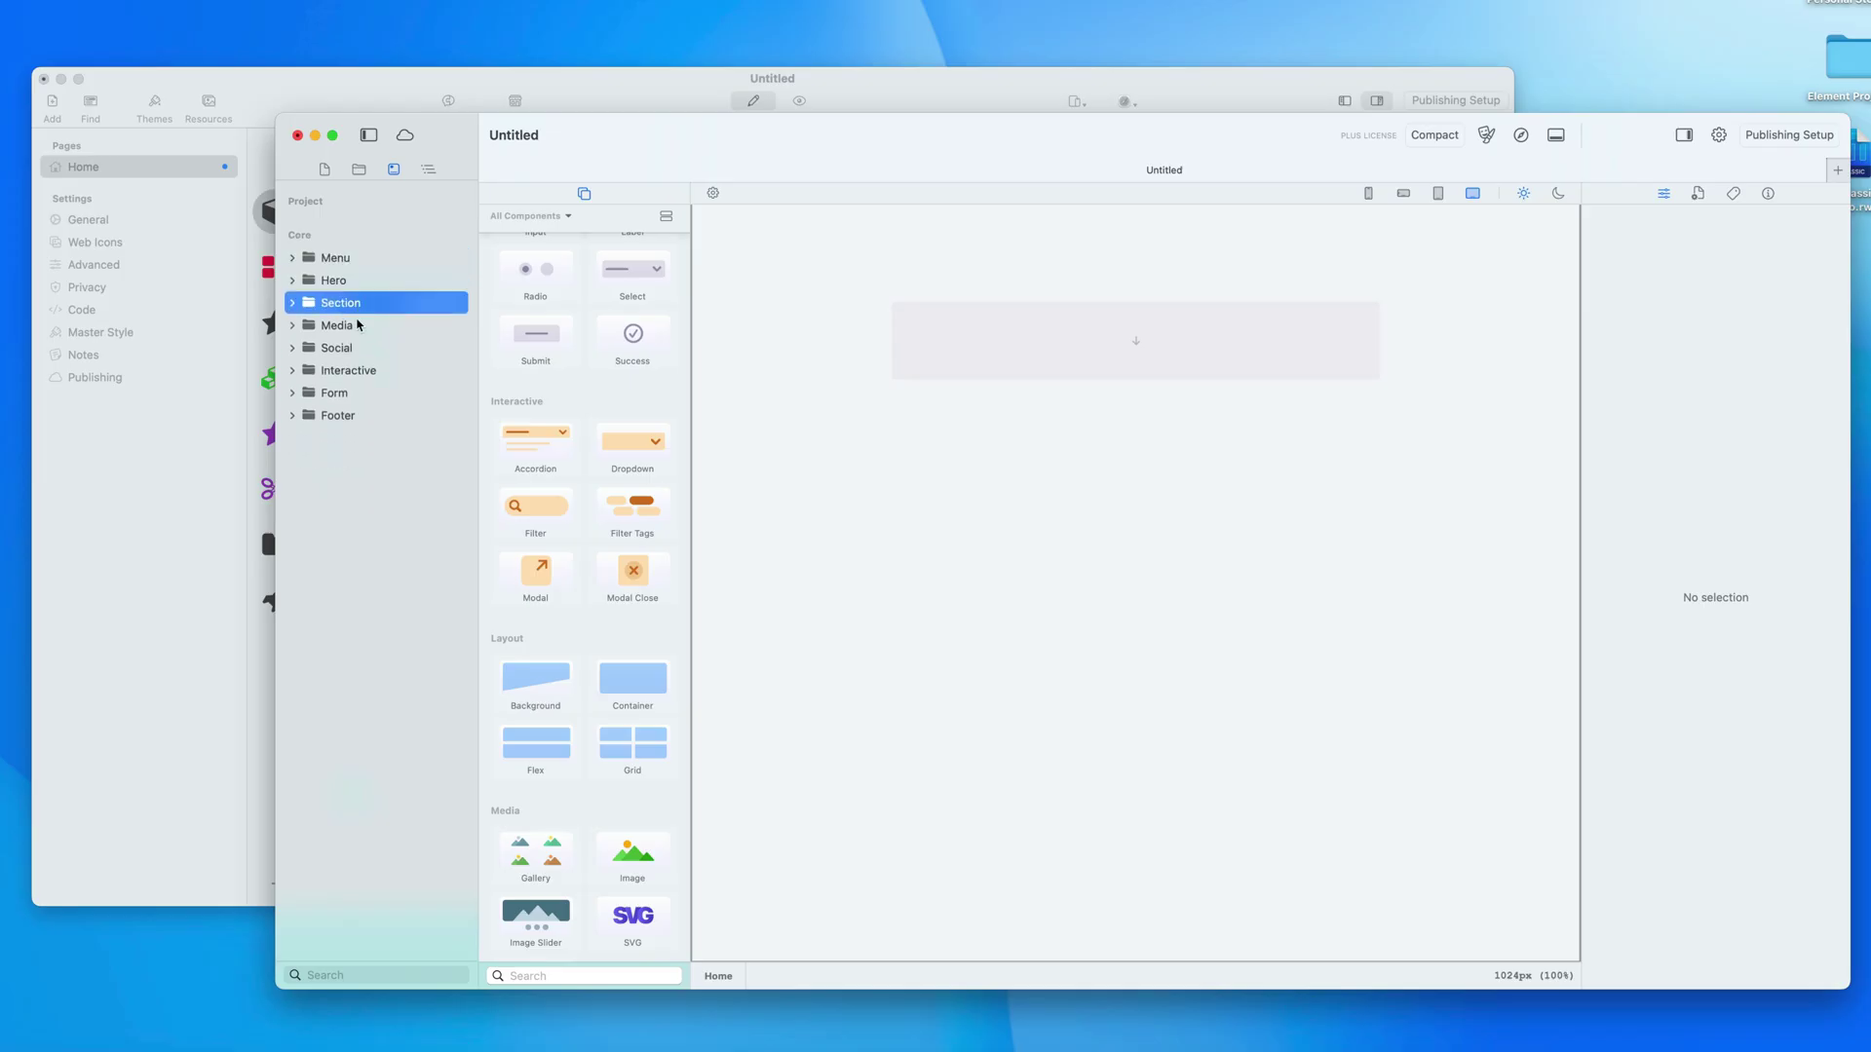
pyautogui.click(349, 331)
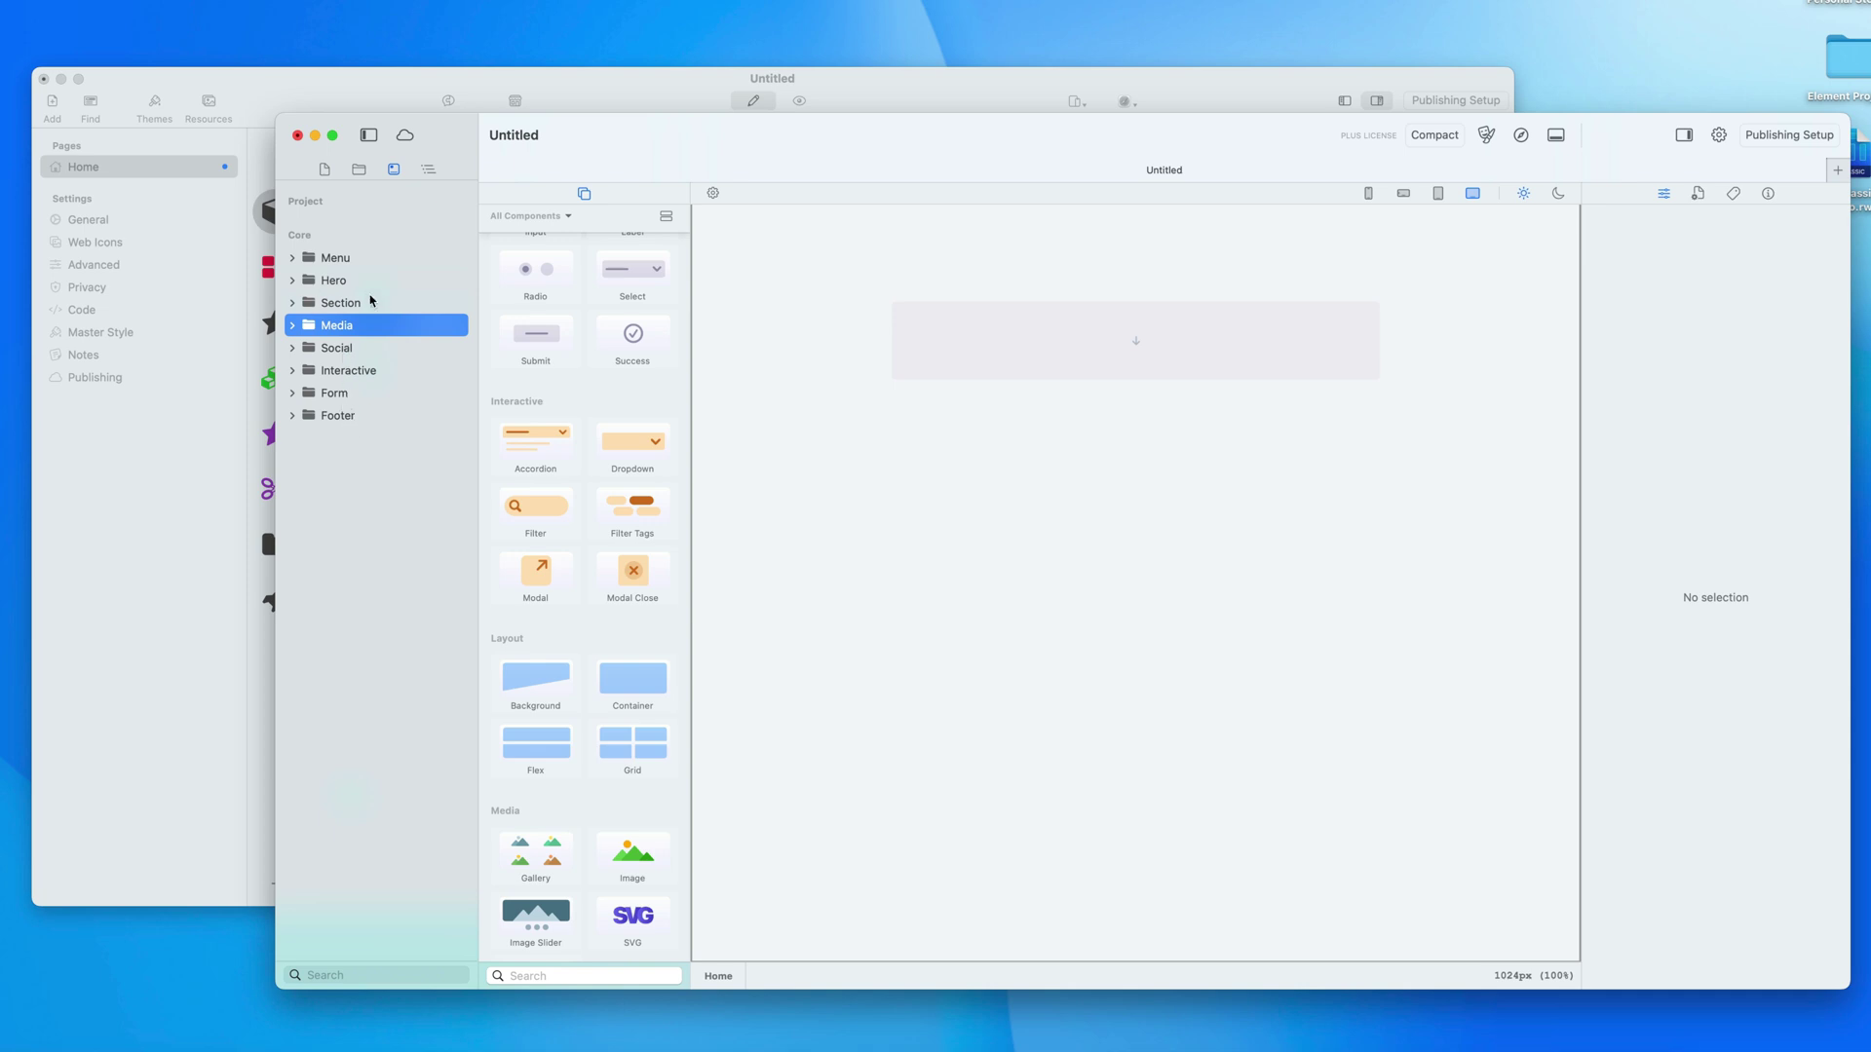
pyautogui.click(292, 259)
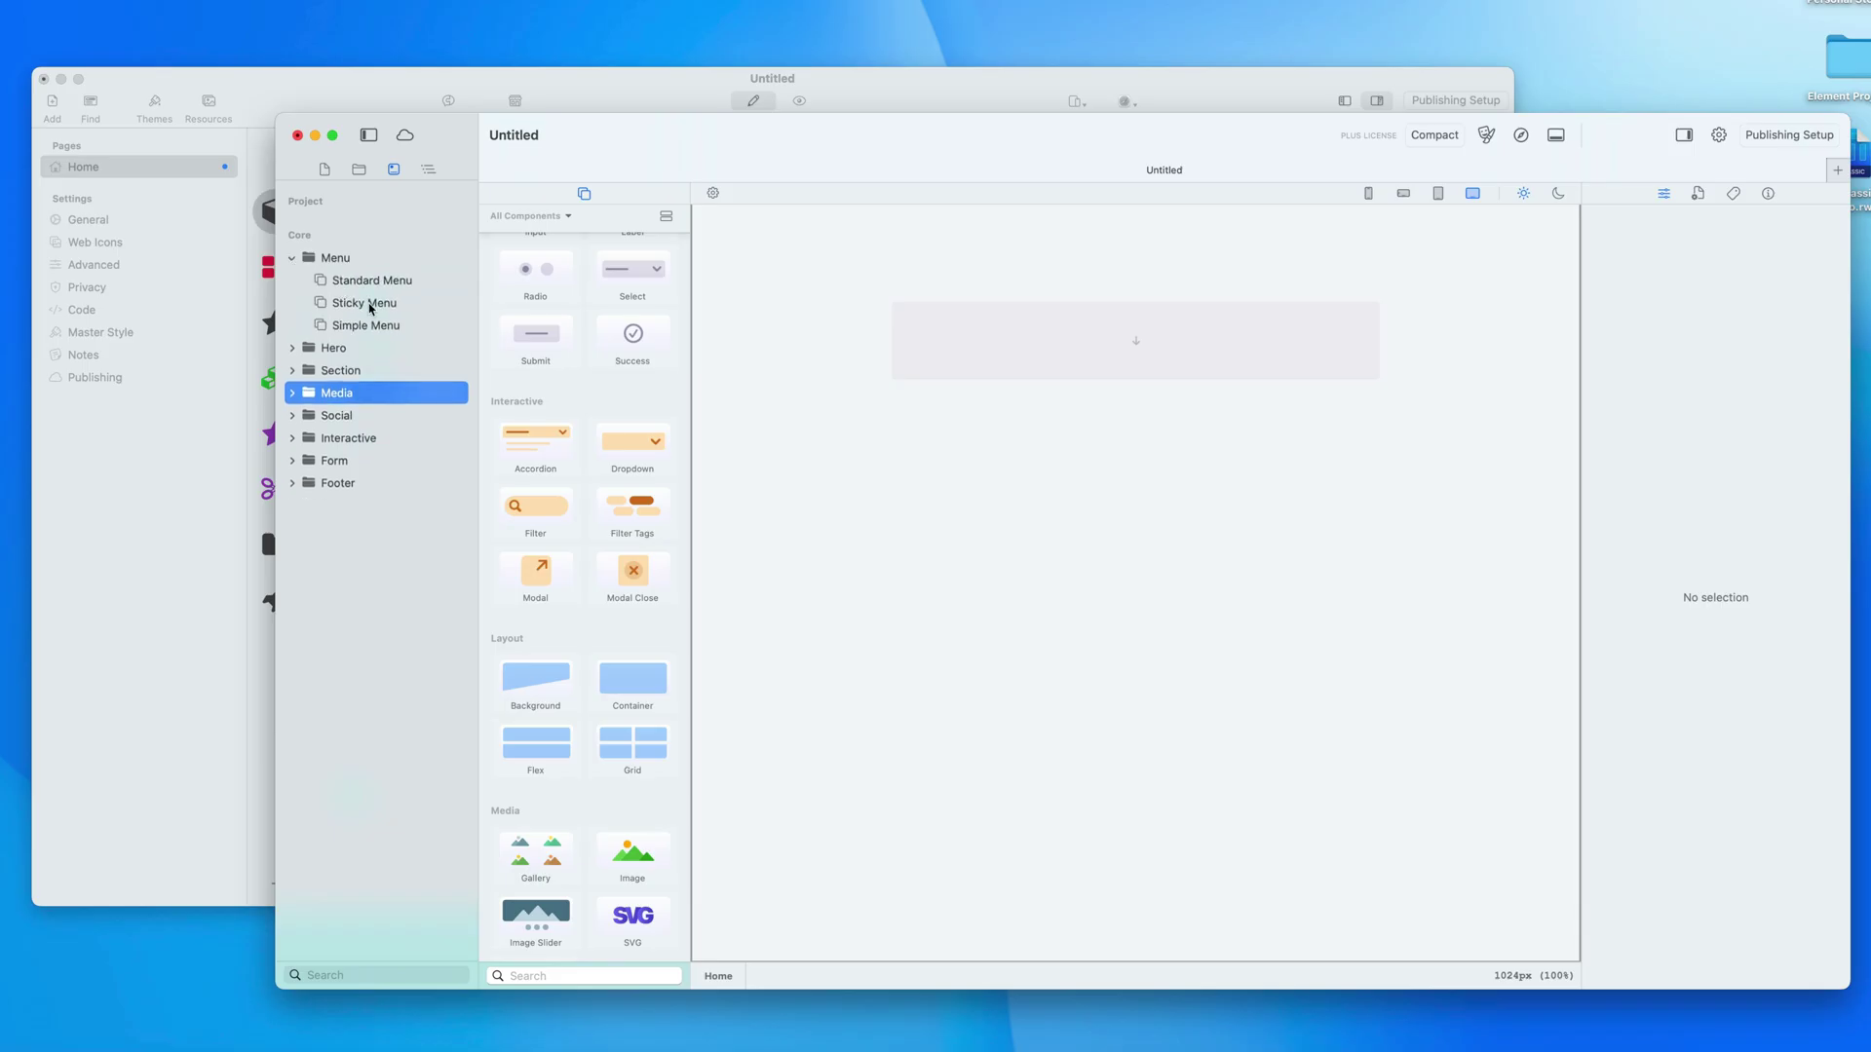
pyautogui.moveTo(374, 304); pyautogui.dragTo(1089, 347)
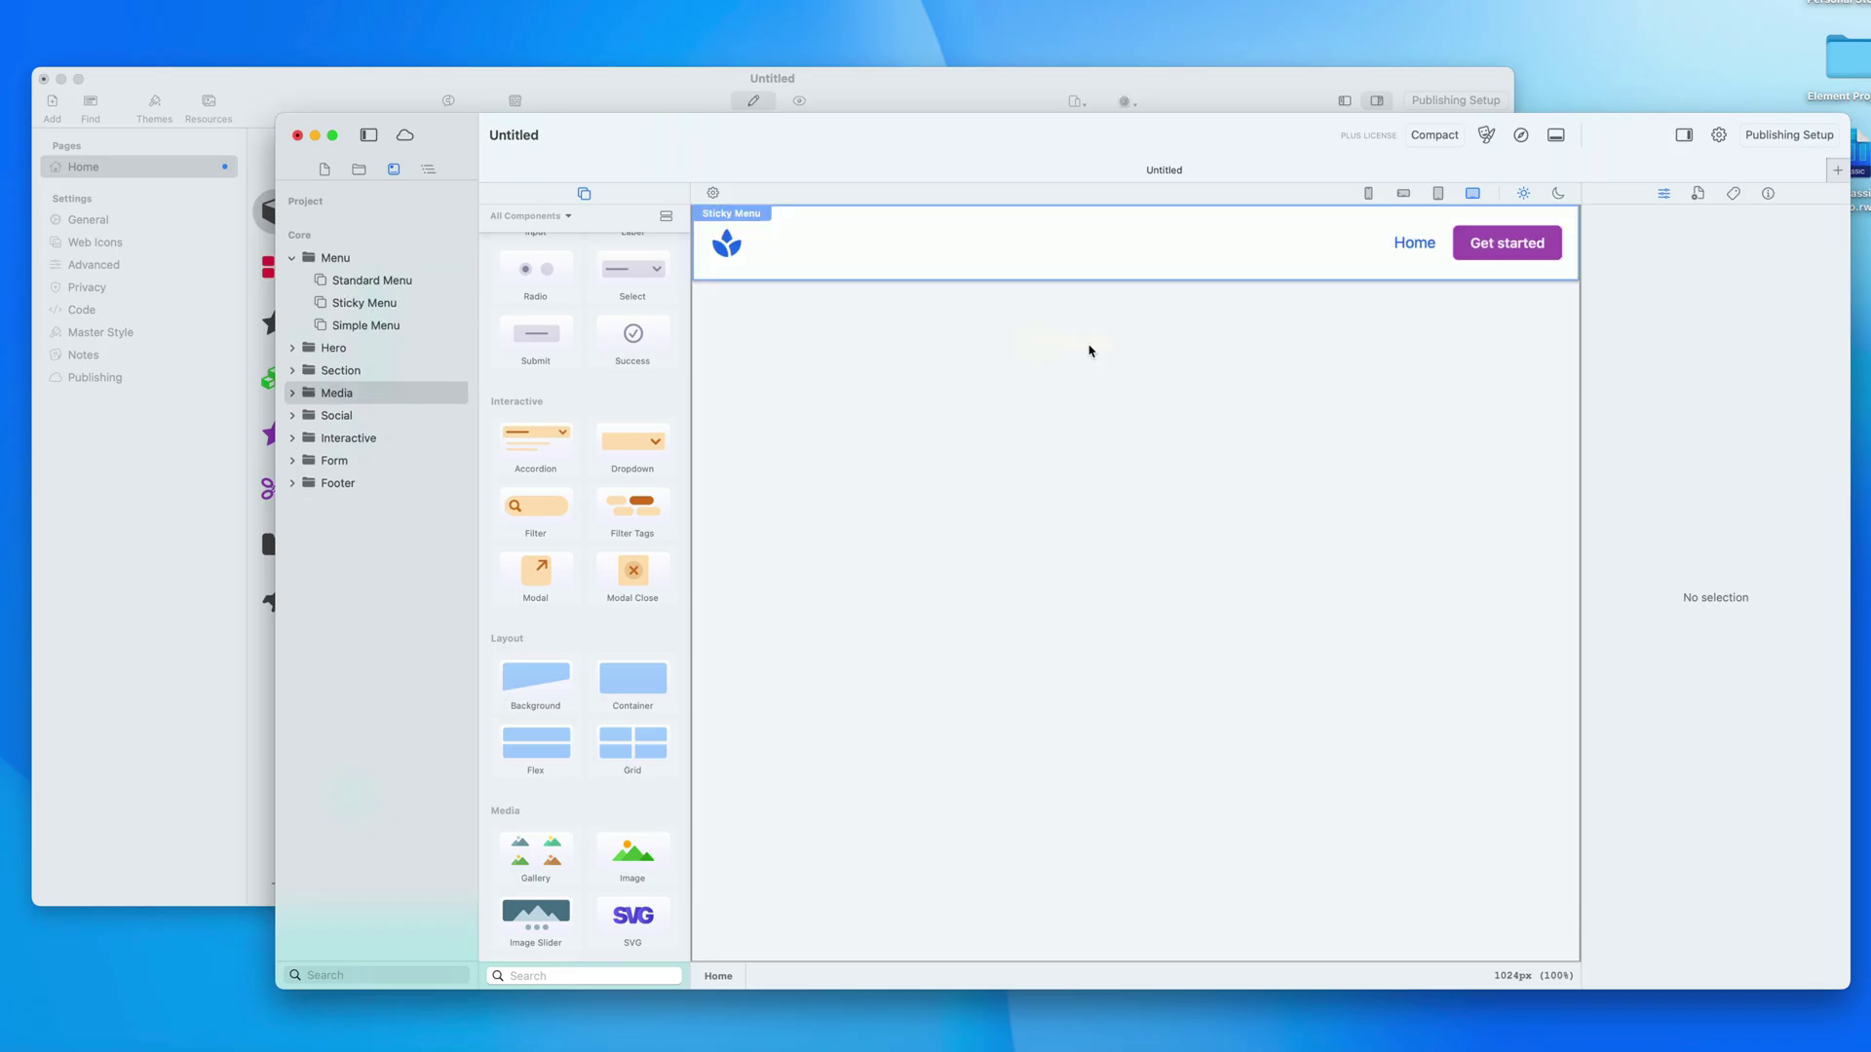
# Step: Examine the inspector settings of the Sticky Menu and its SVG logo
pyautogui.click(827, 269)
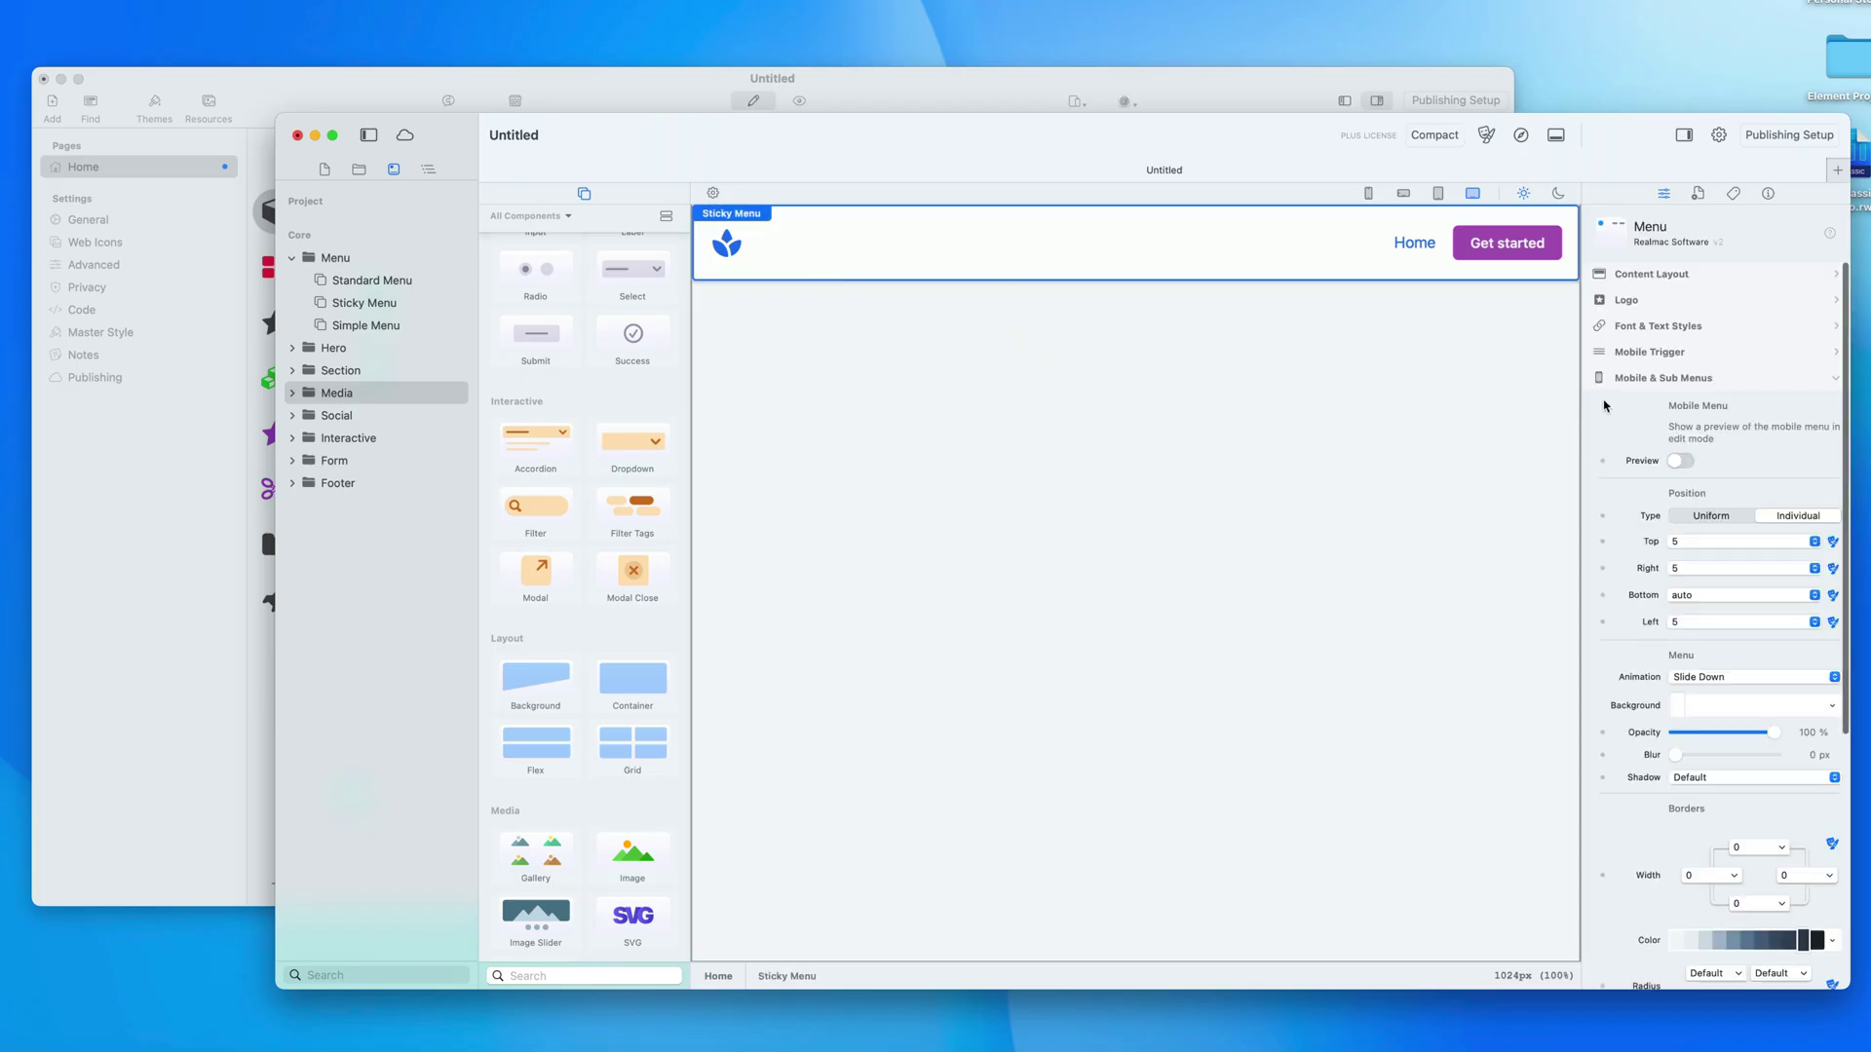
pyautogui.click(1635, 380)
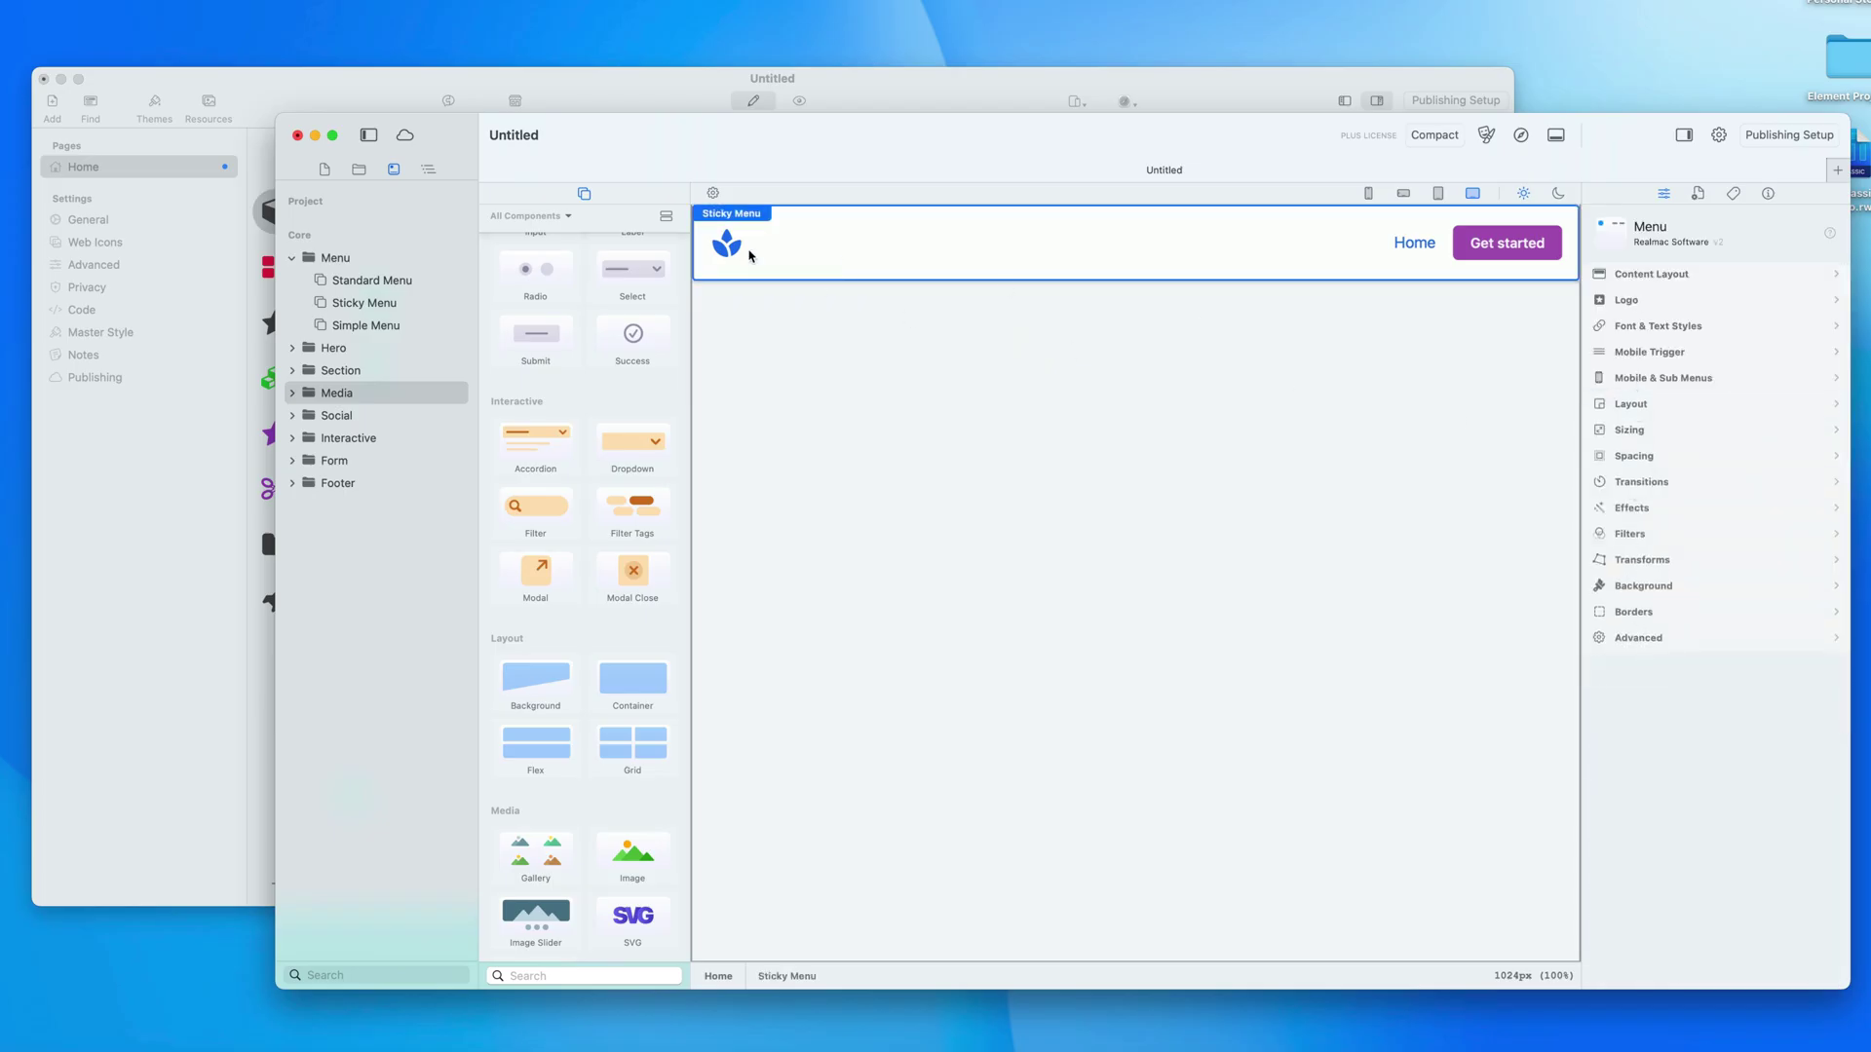
pyautogui.click(730, 250)
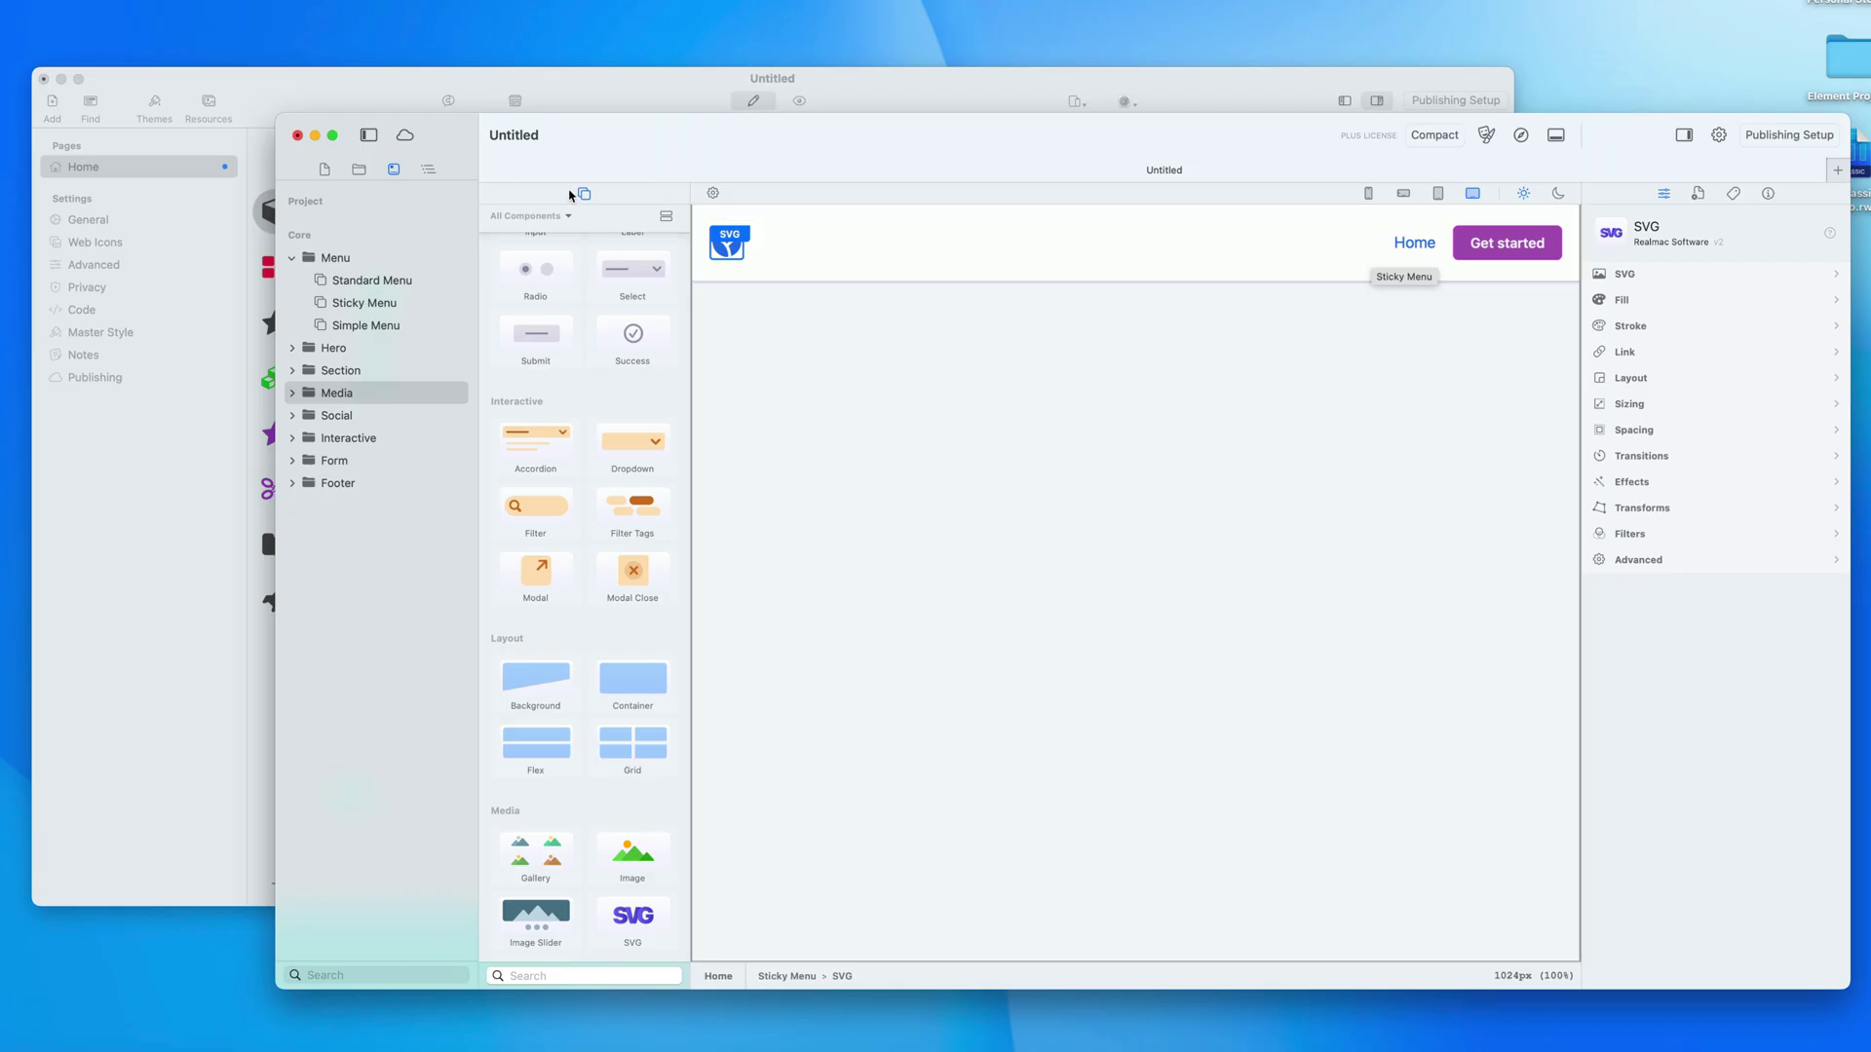
# Step: Add a new page named Contact to the project and return to the Home page
pyautogui.click(324, 169)
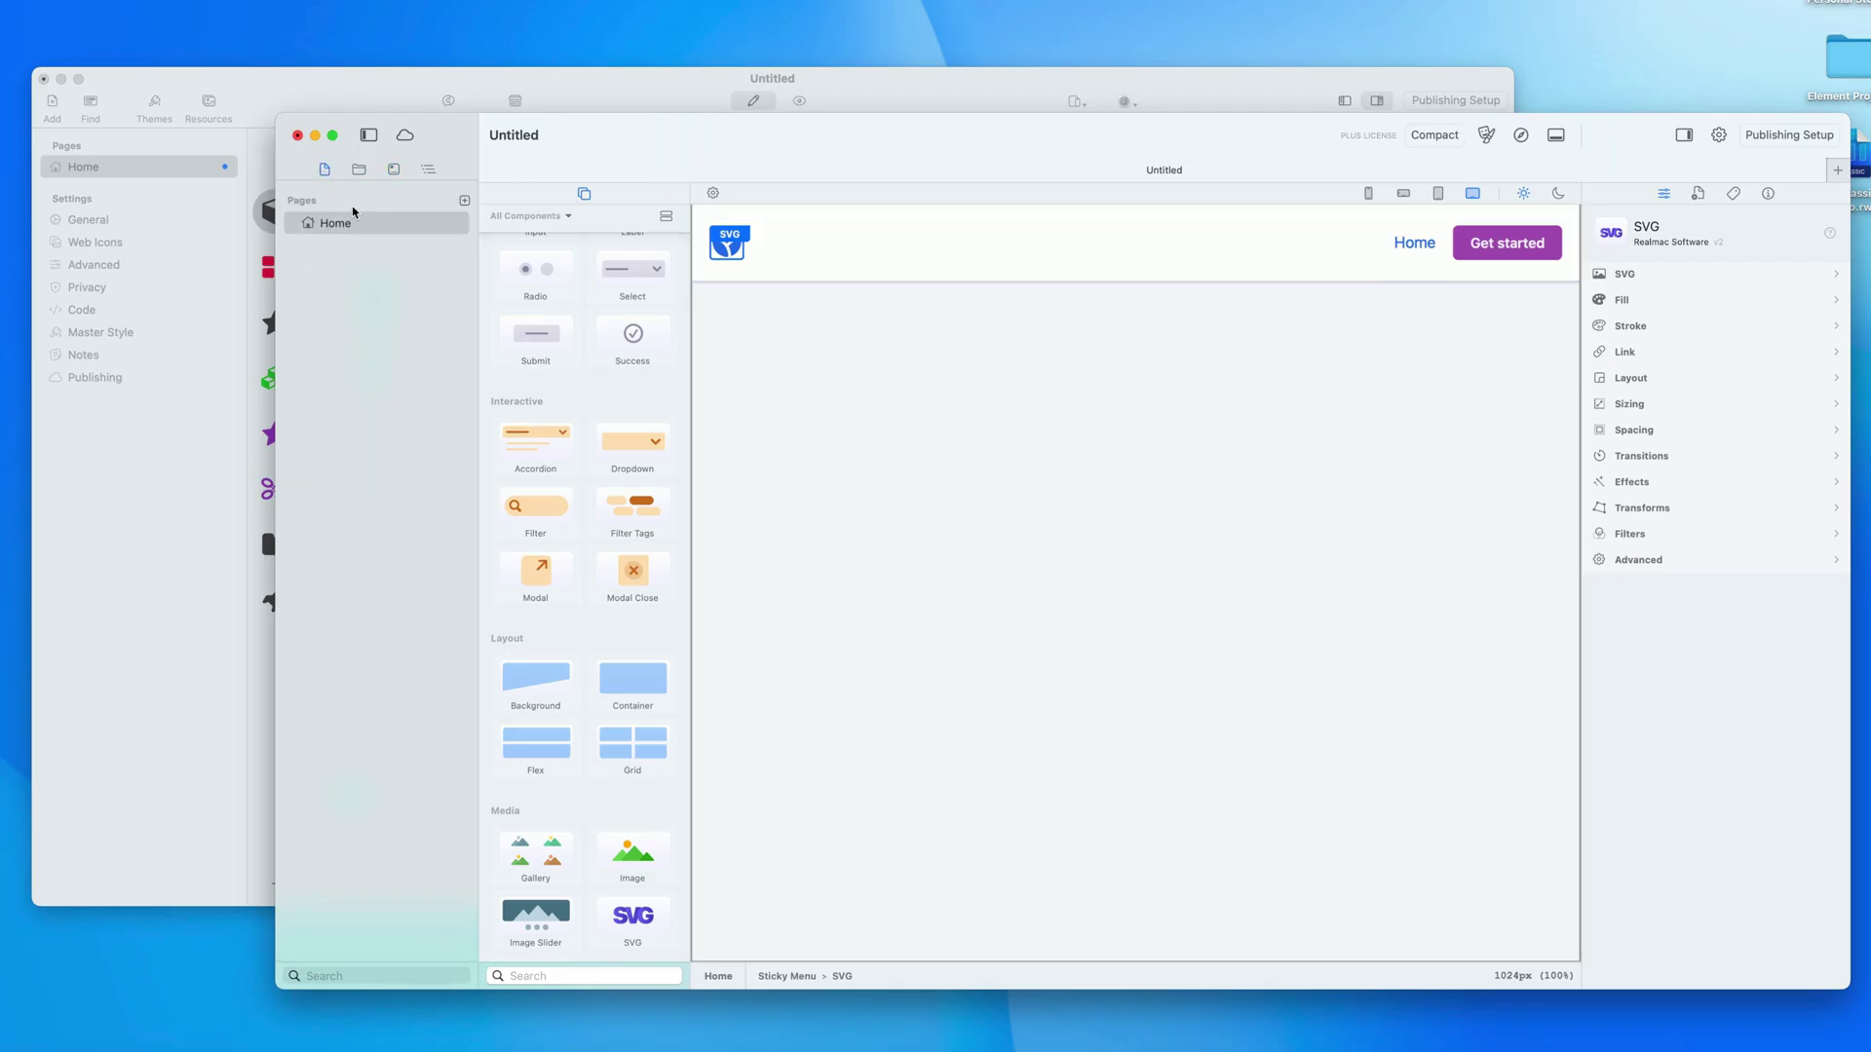
pyautogui.click(464, 200)
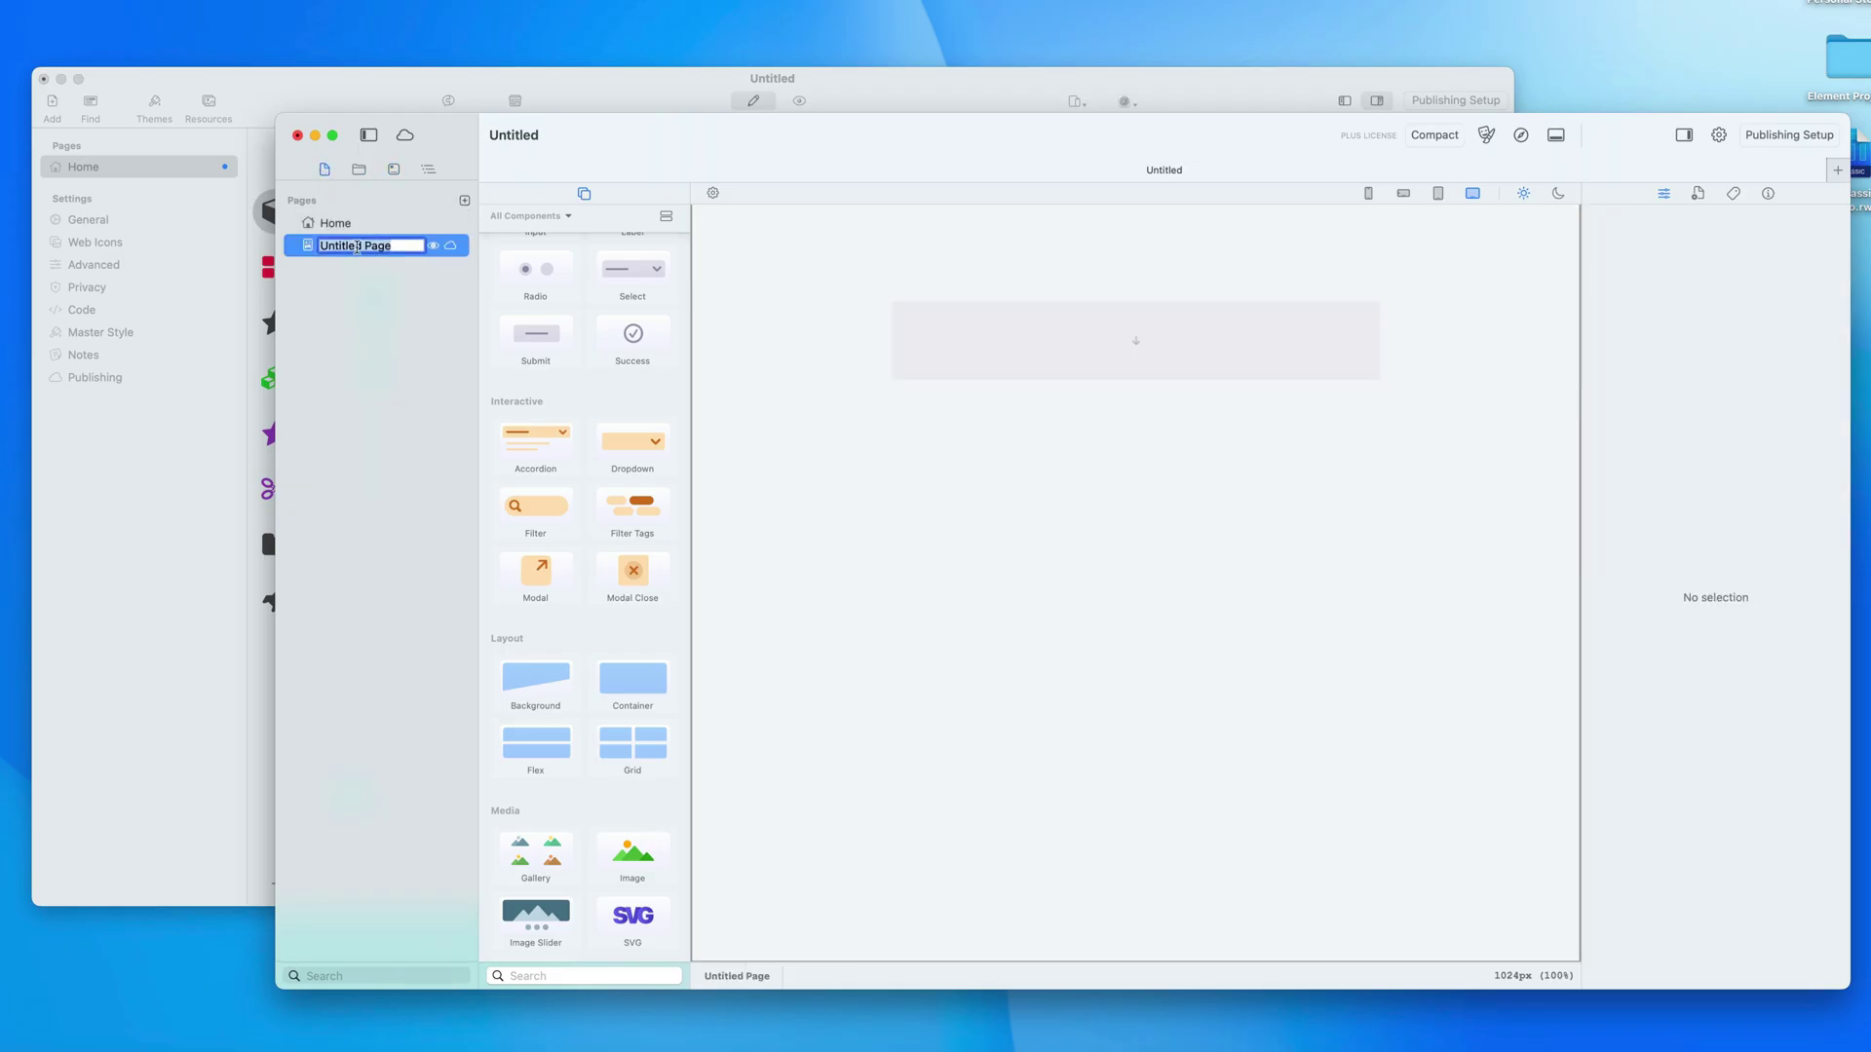
pyautogui.write('Contact')
pyautogui.press('Return')
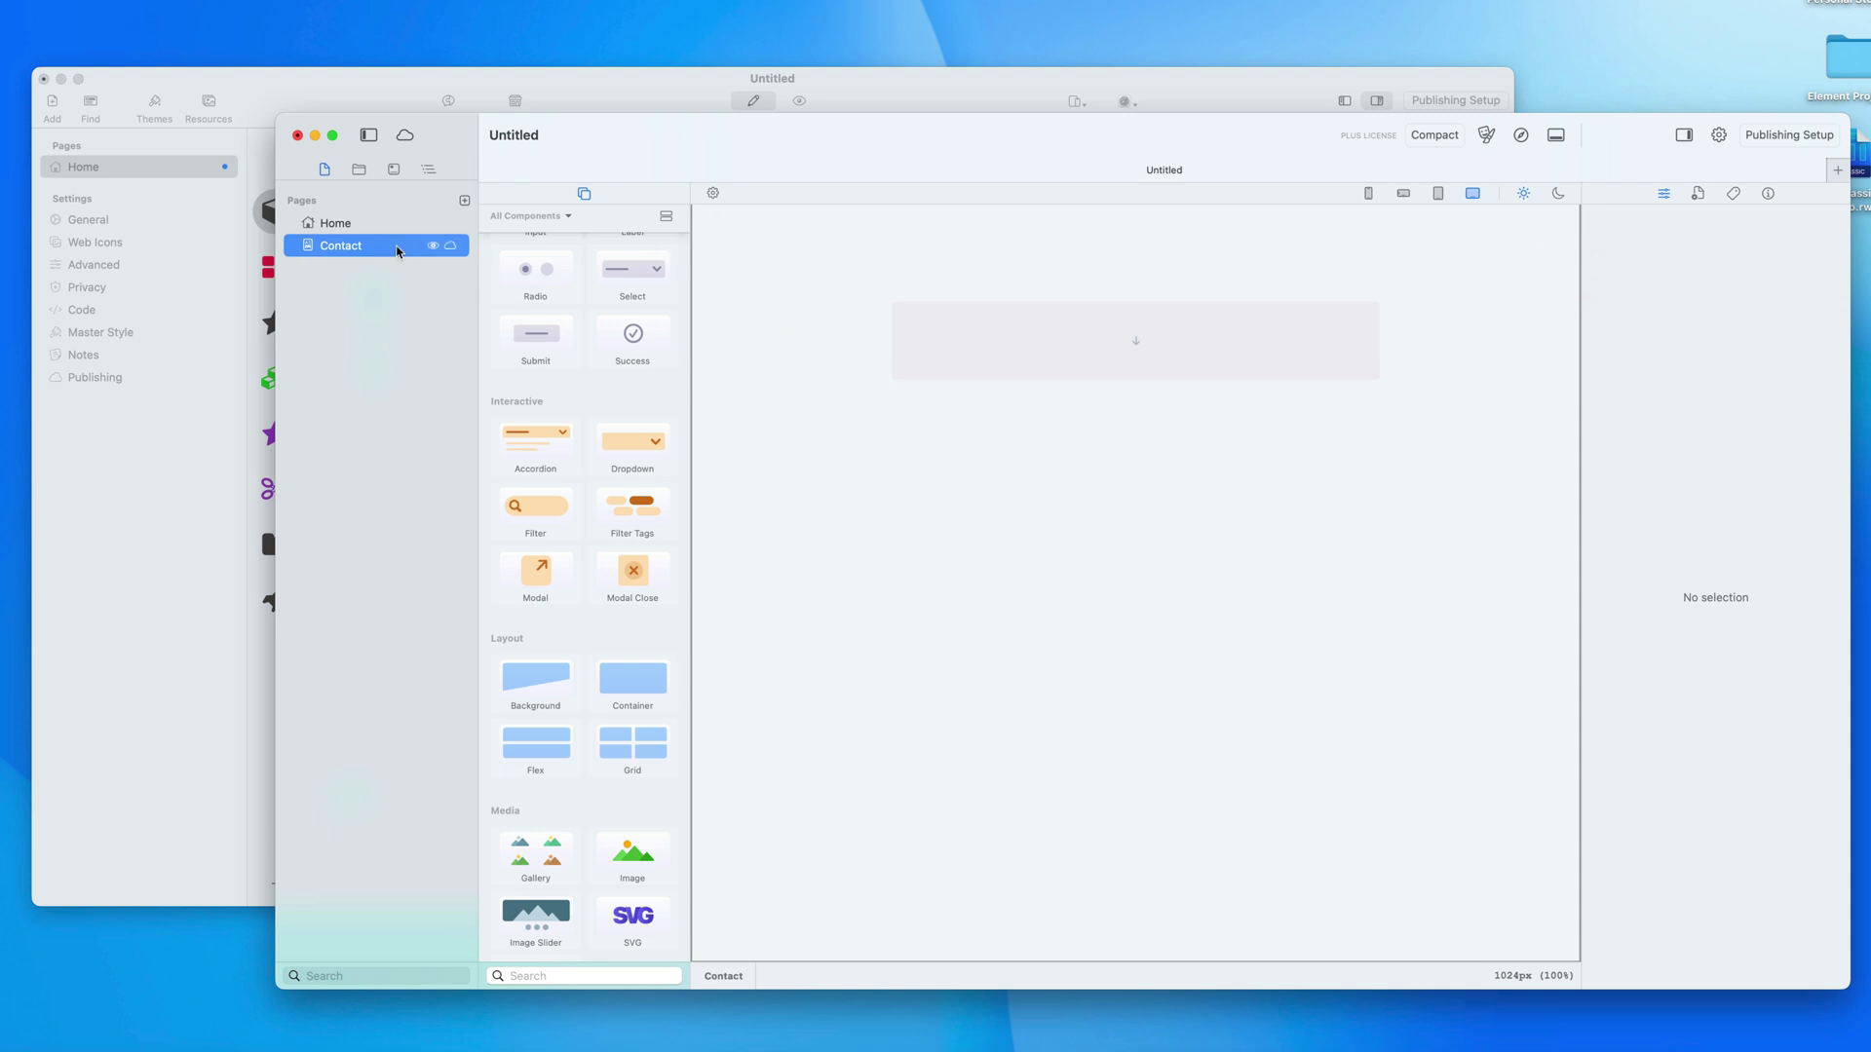
pyautogui.click(352, 224)
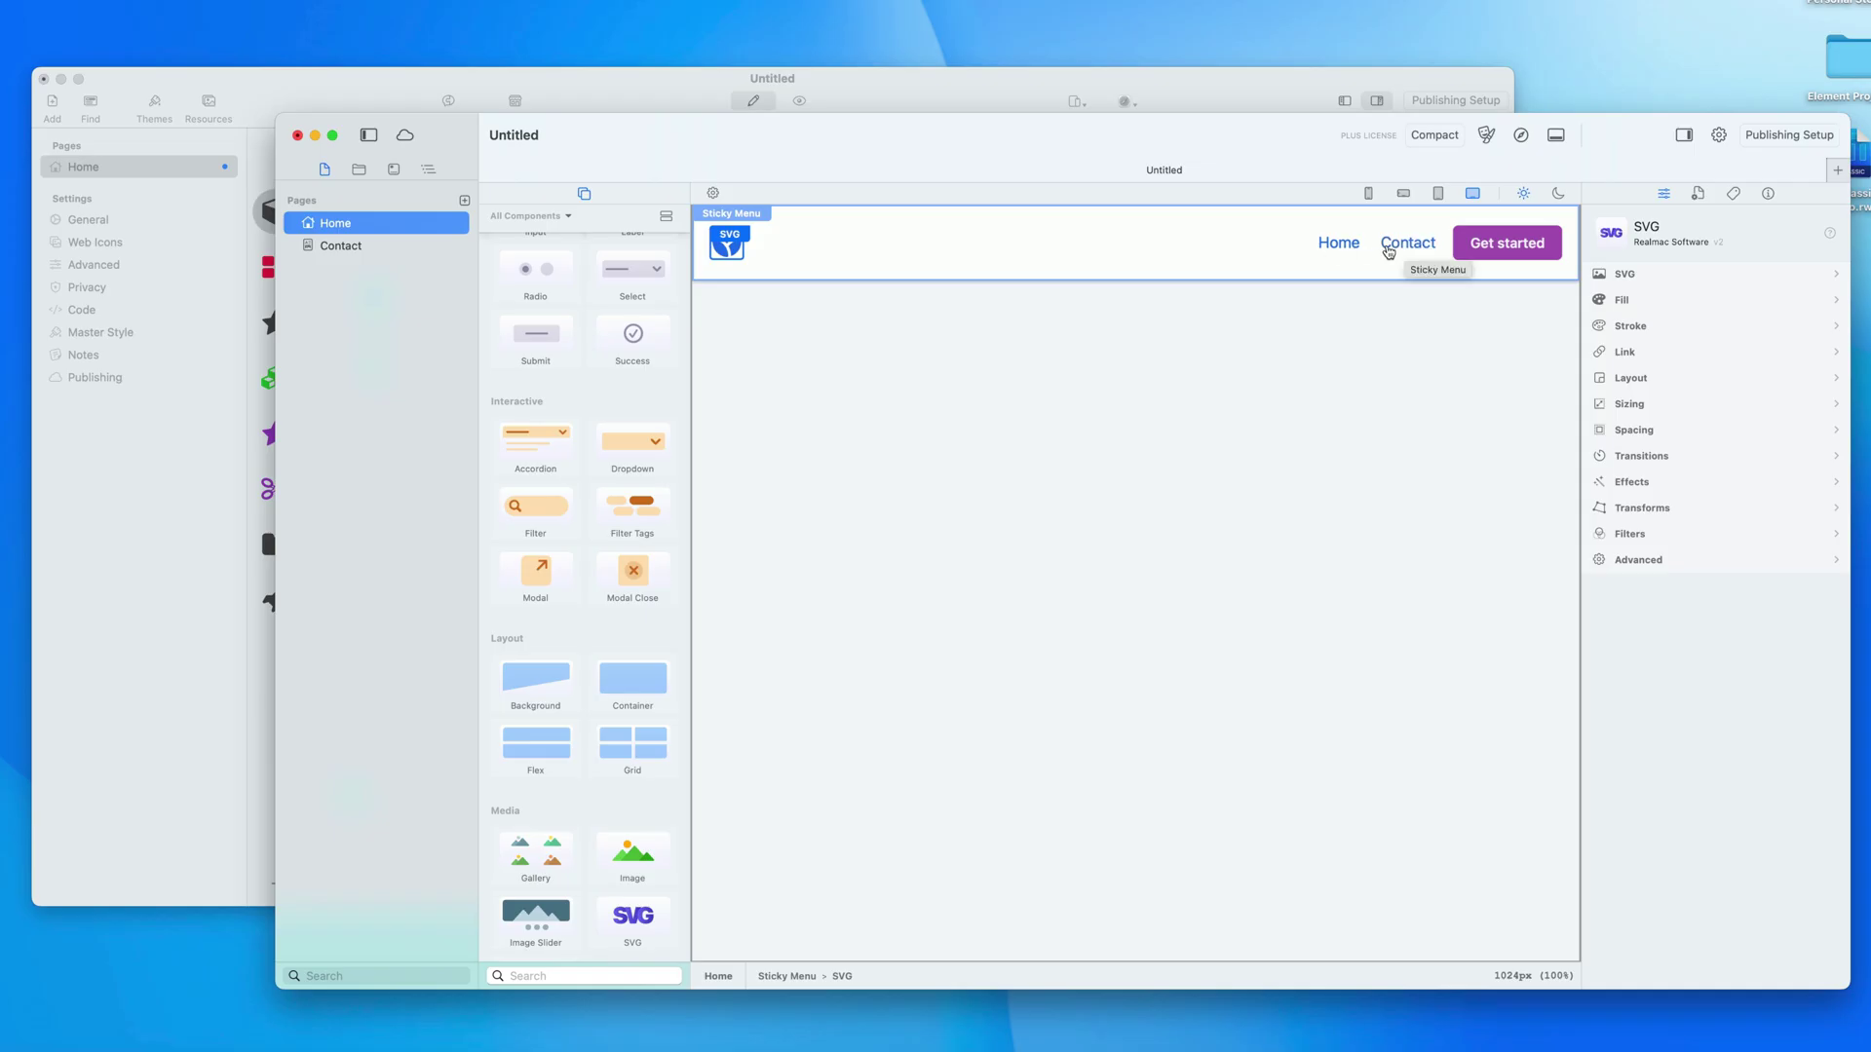
# Step: Change the label of the Get started button in the Sticky Menu to Store
pyautogui.click(1488, 252)
pyautogui.doubleClick(1488, 251)
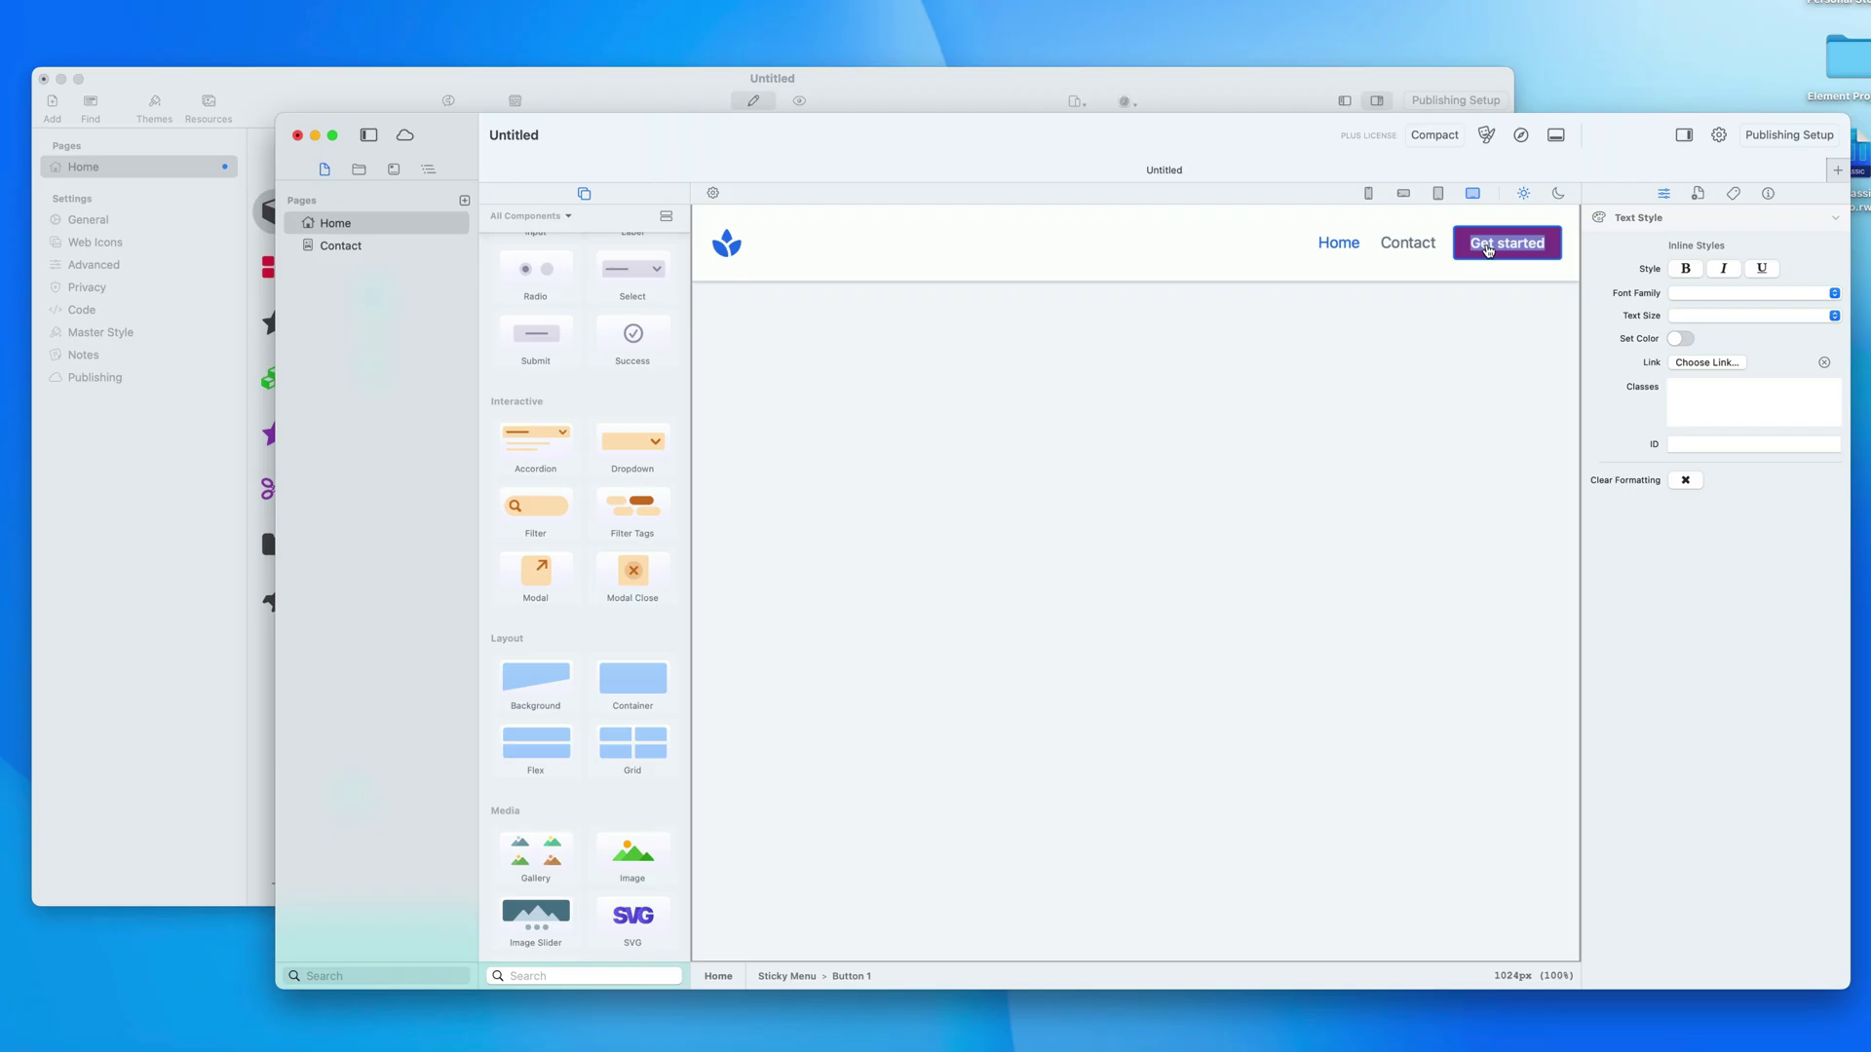
pyautogui.write('Stoir')
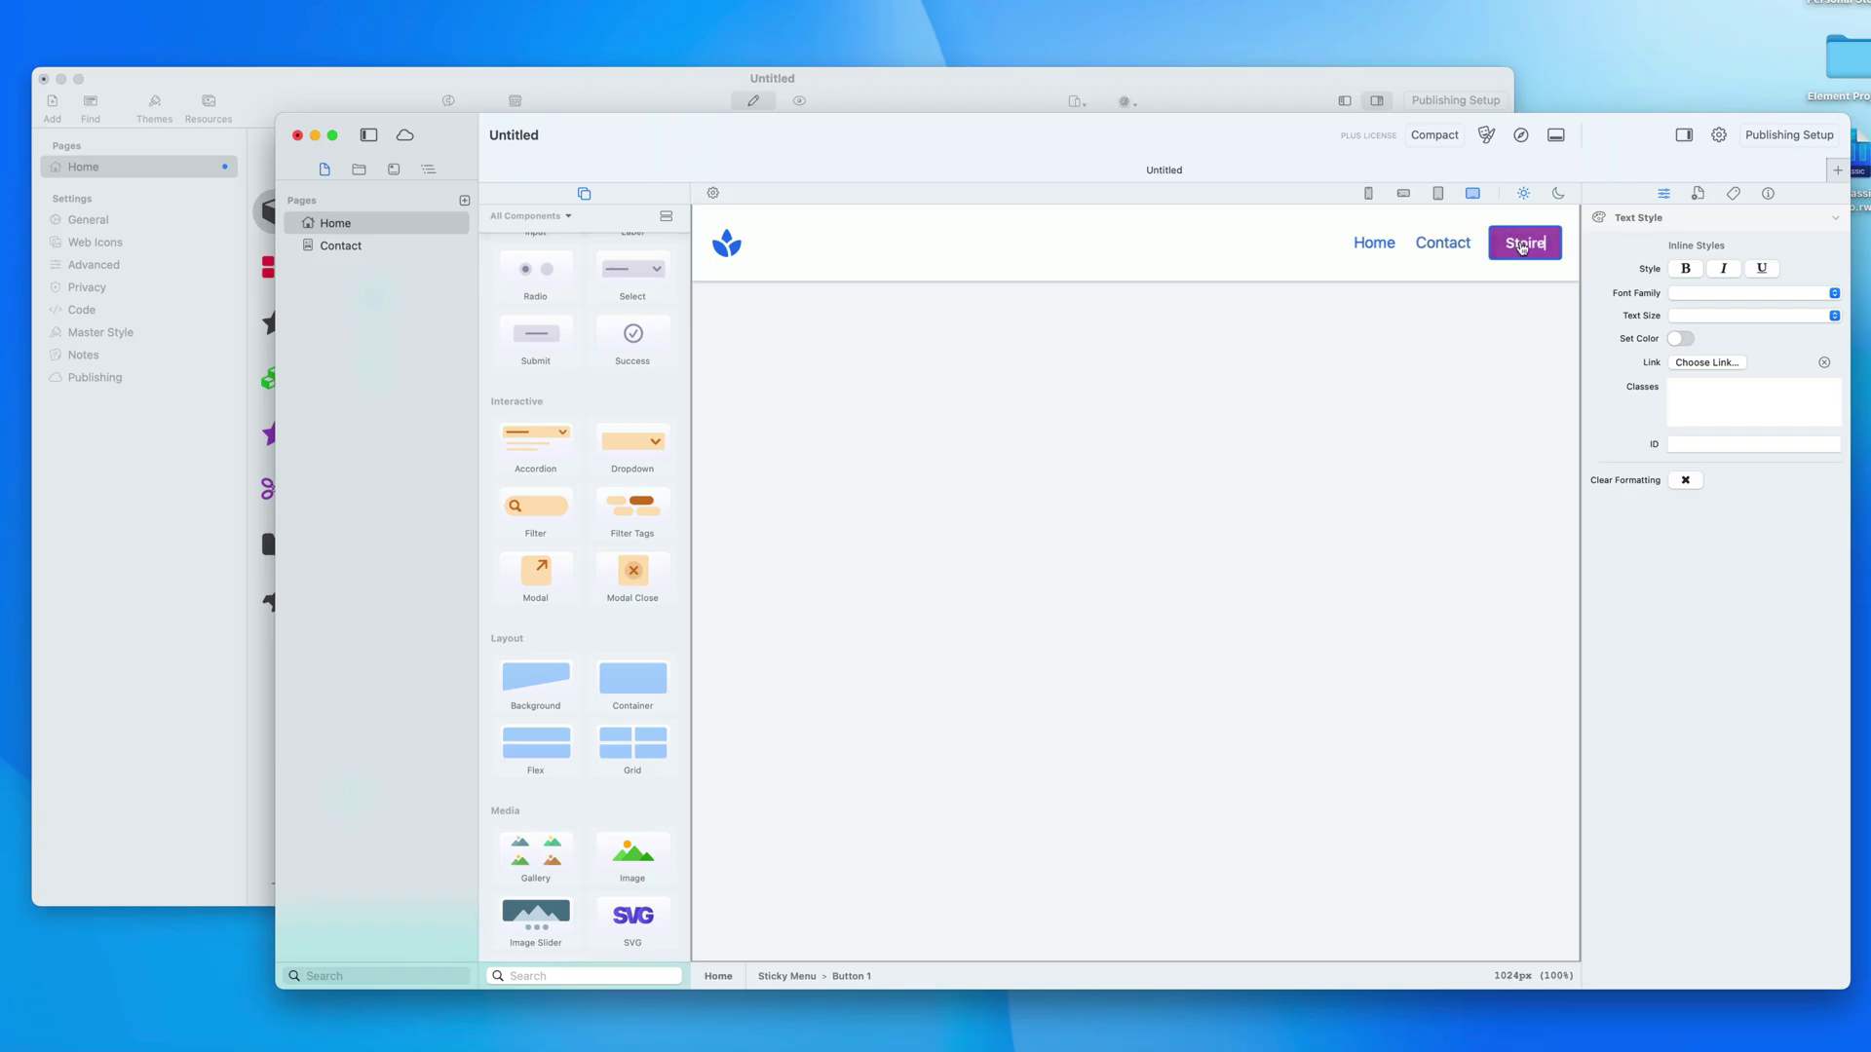
pyautogui.press('BackSpace')
pyautogui.press('BackSpace')
pyautogui.write('re')
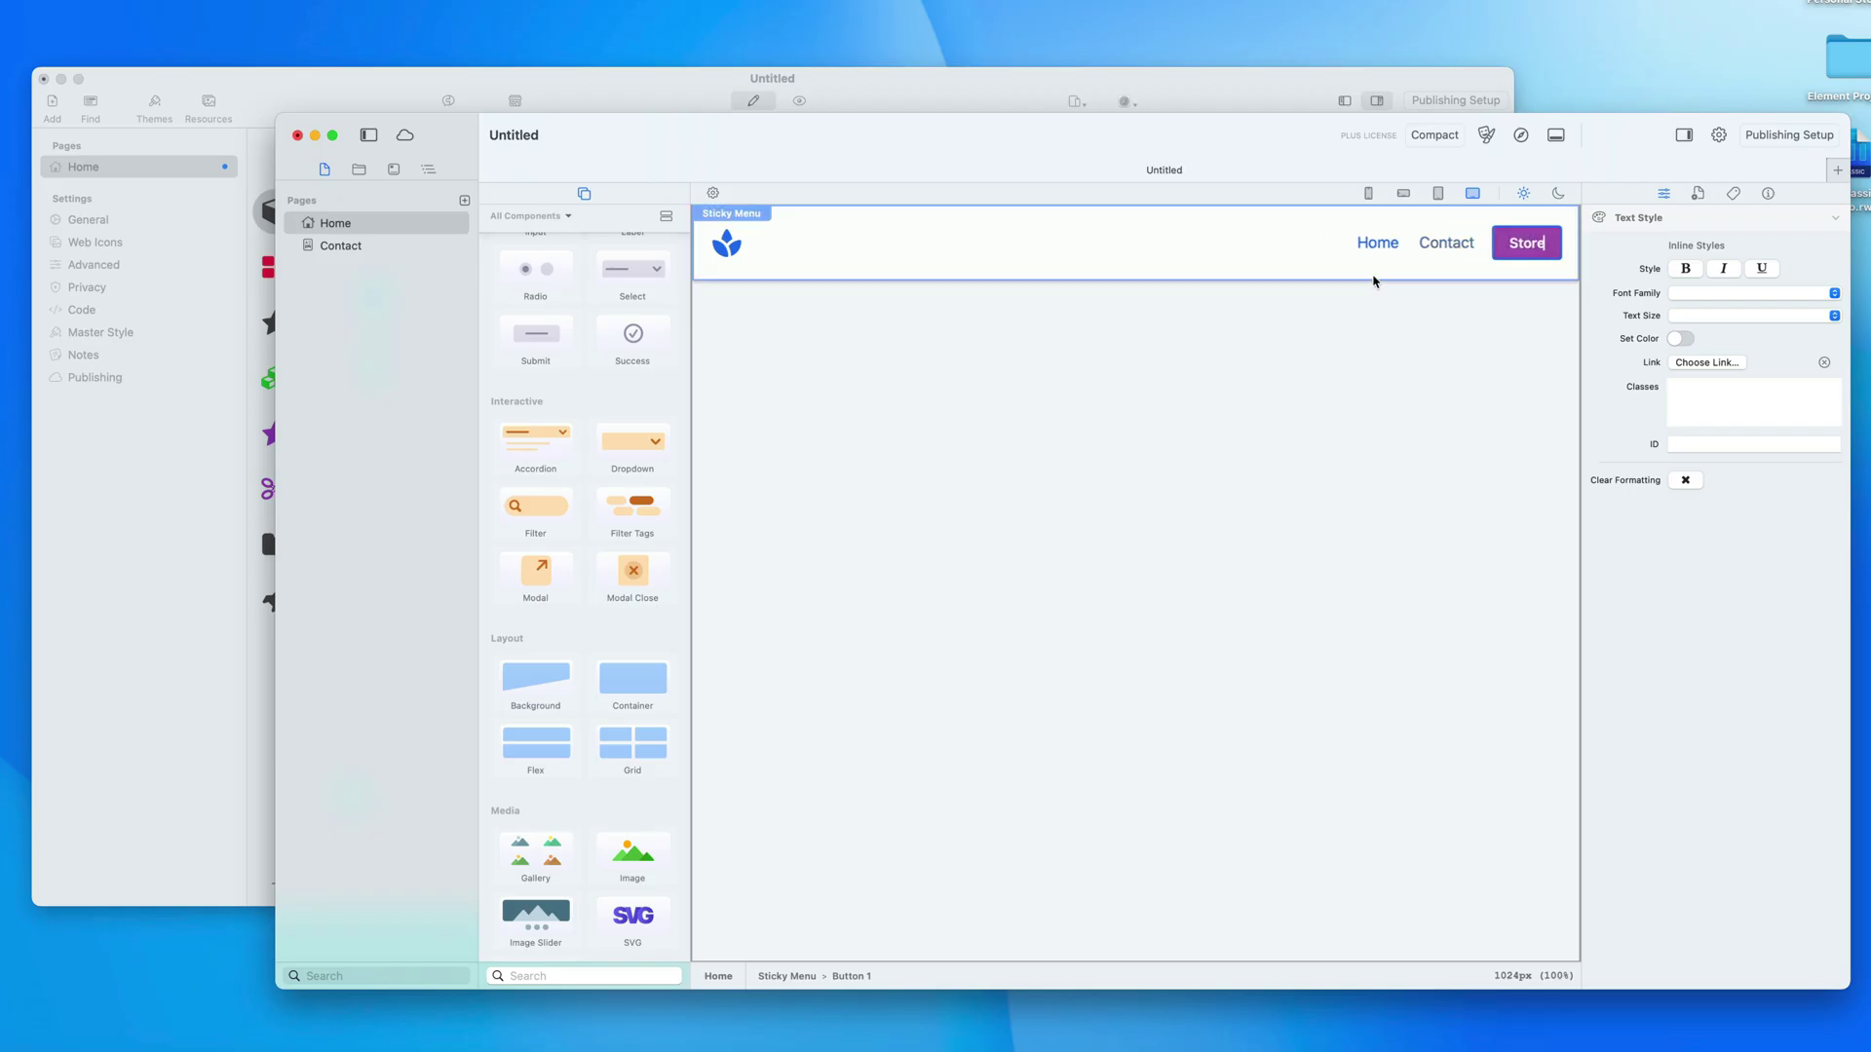
pyautogui.press('Escape')
# Step: Delete the Store button from the Sticky Menu and try an Image component in its dropzone before removing it
pyautogui.click(1525, 237)
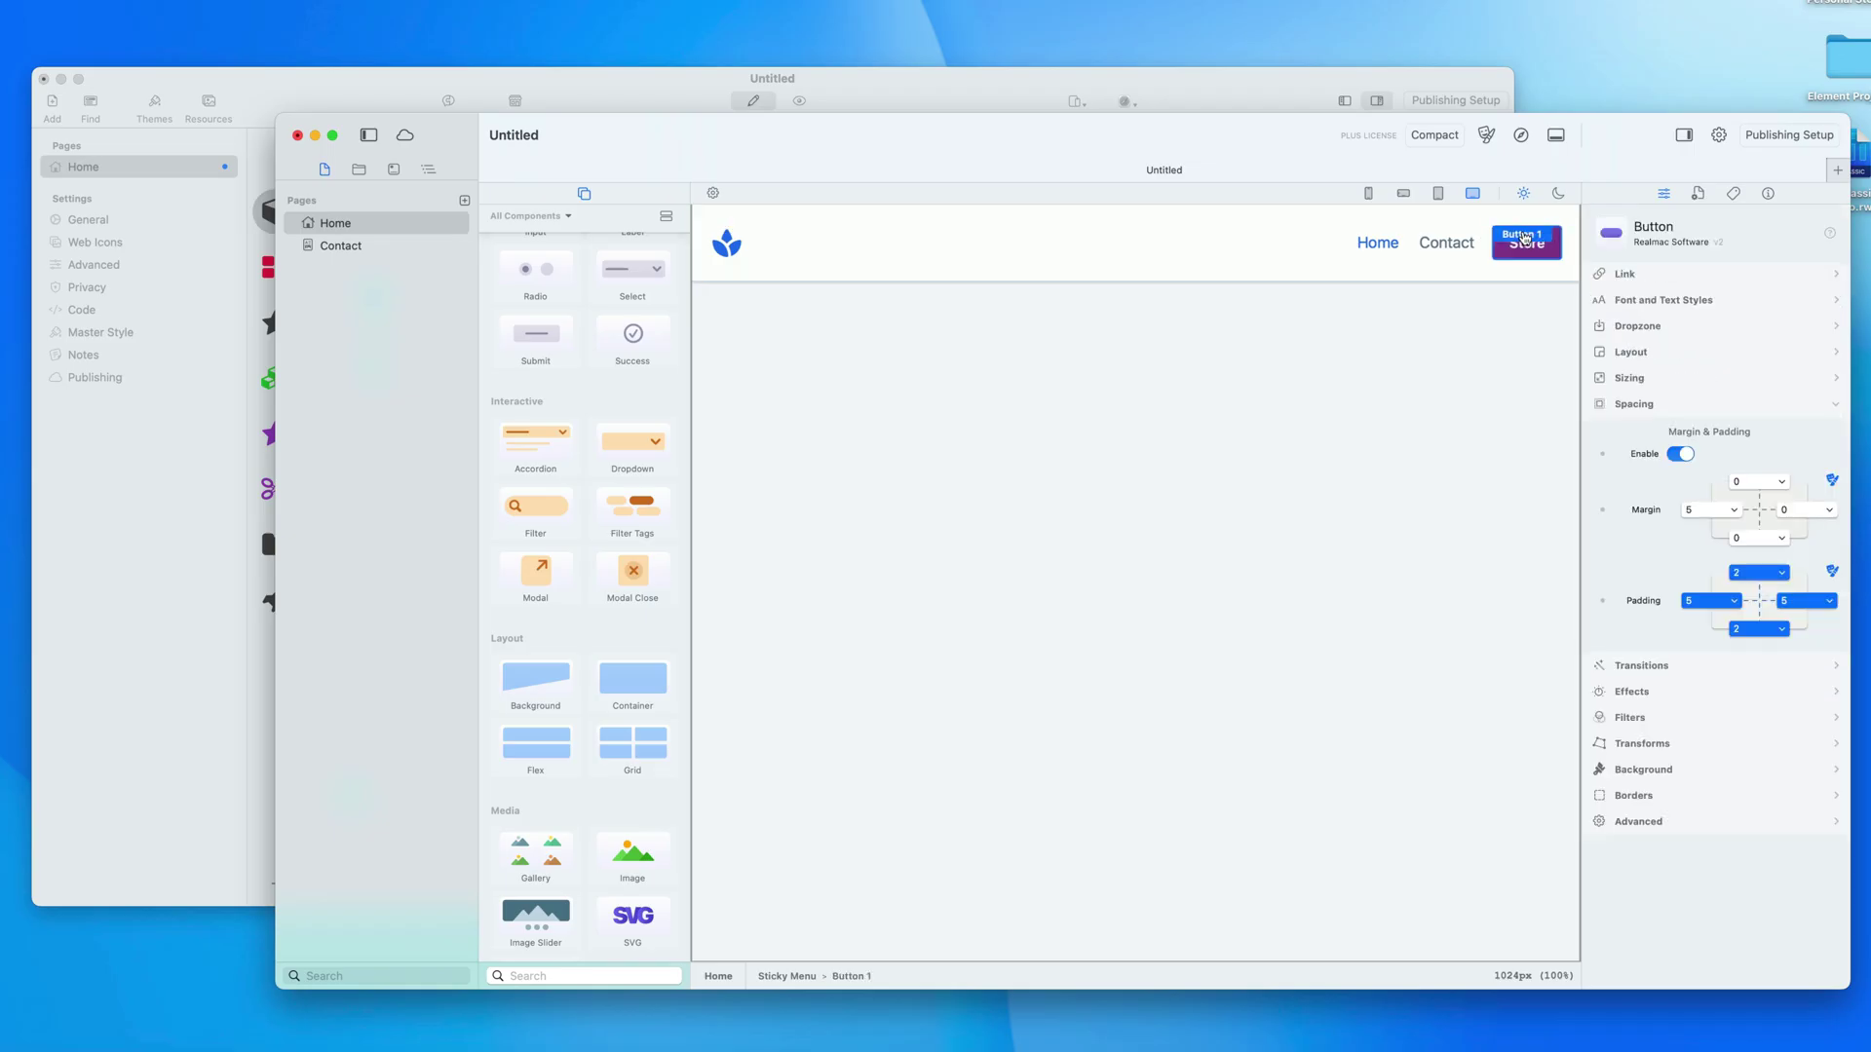
pyautogui.press('BackSpace')
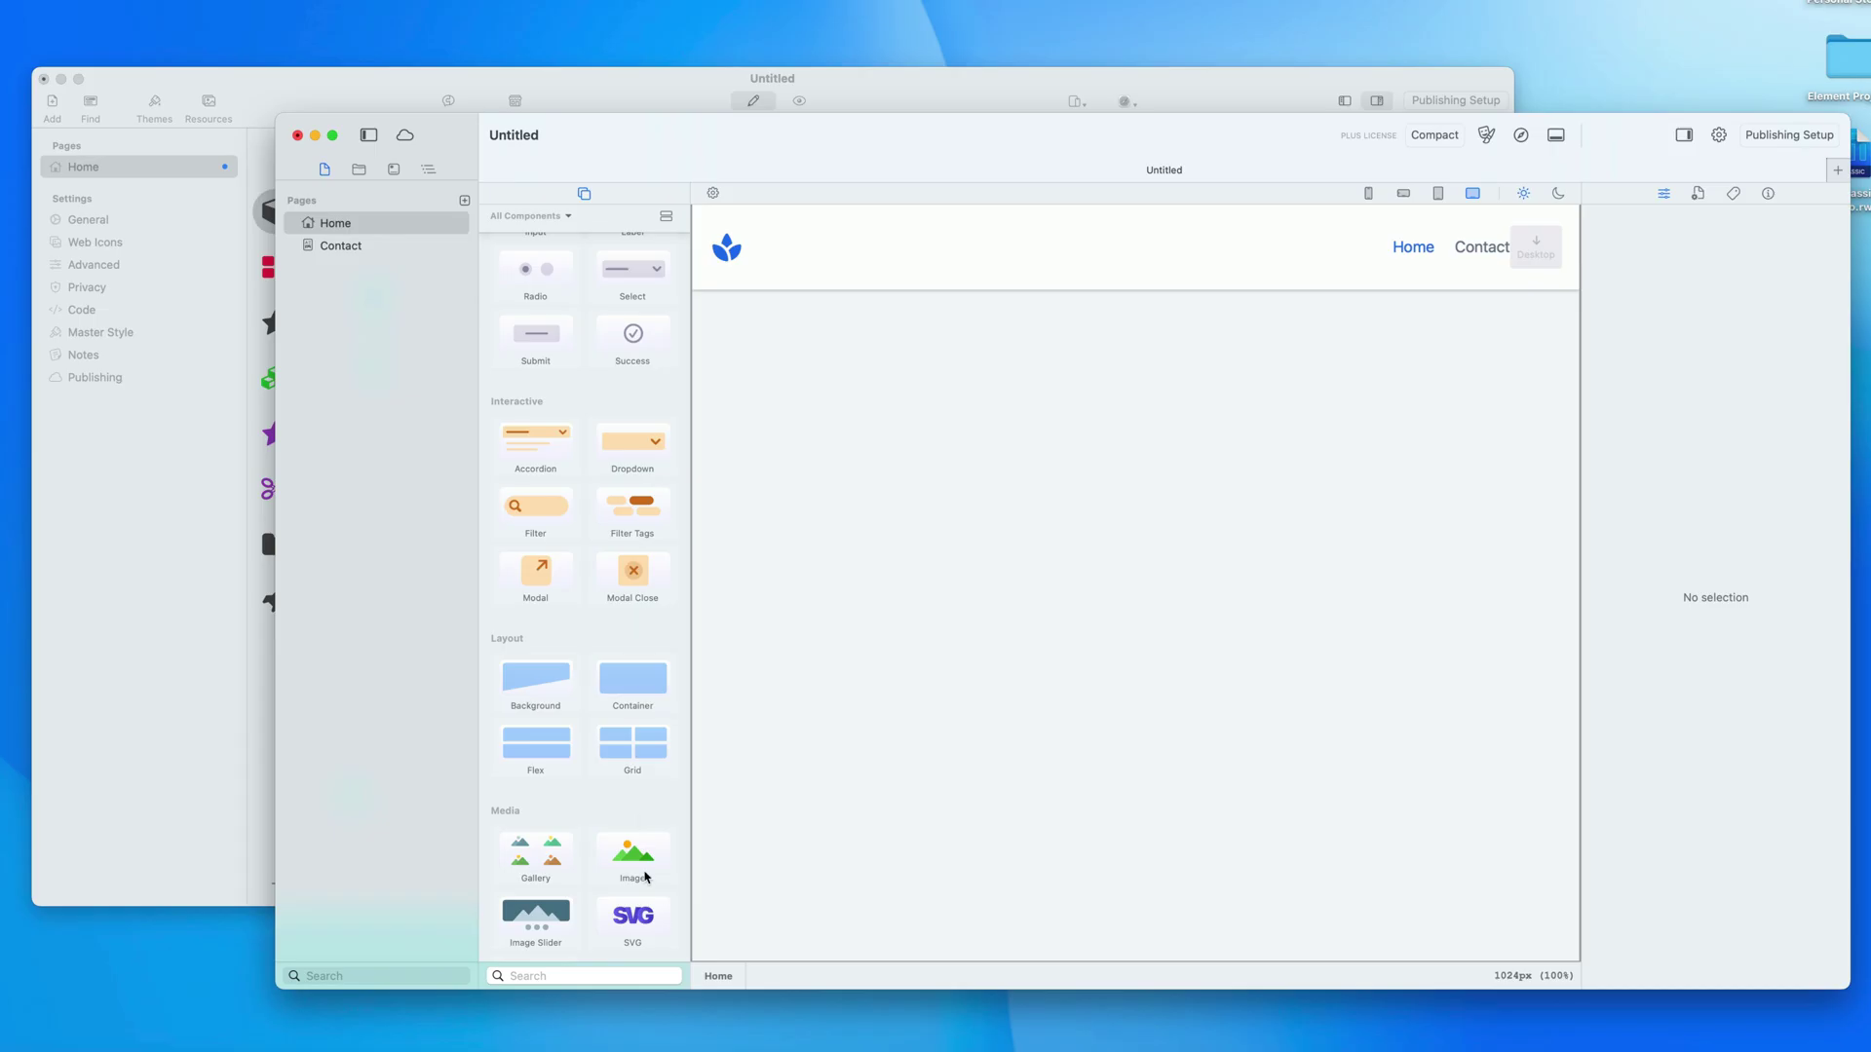
pyautogui.moveTo(643, 863); pyautogui.dragTo(1527, 247)
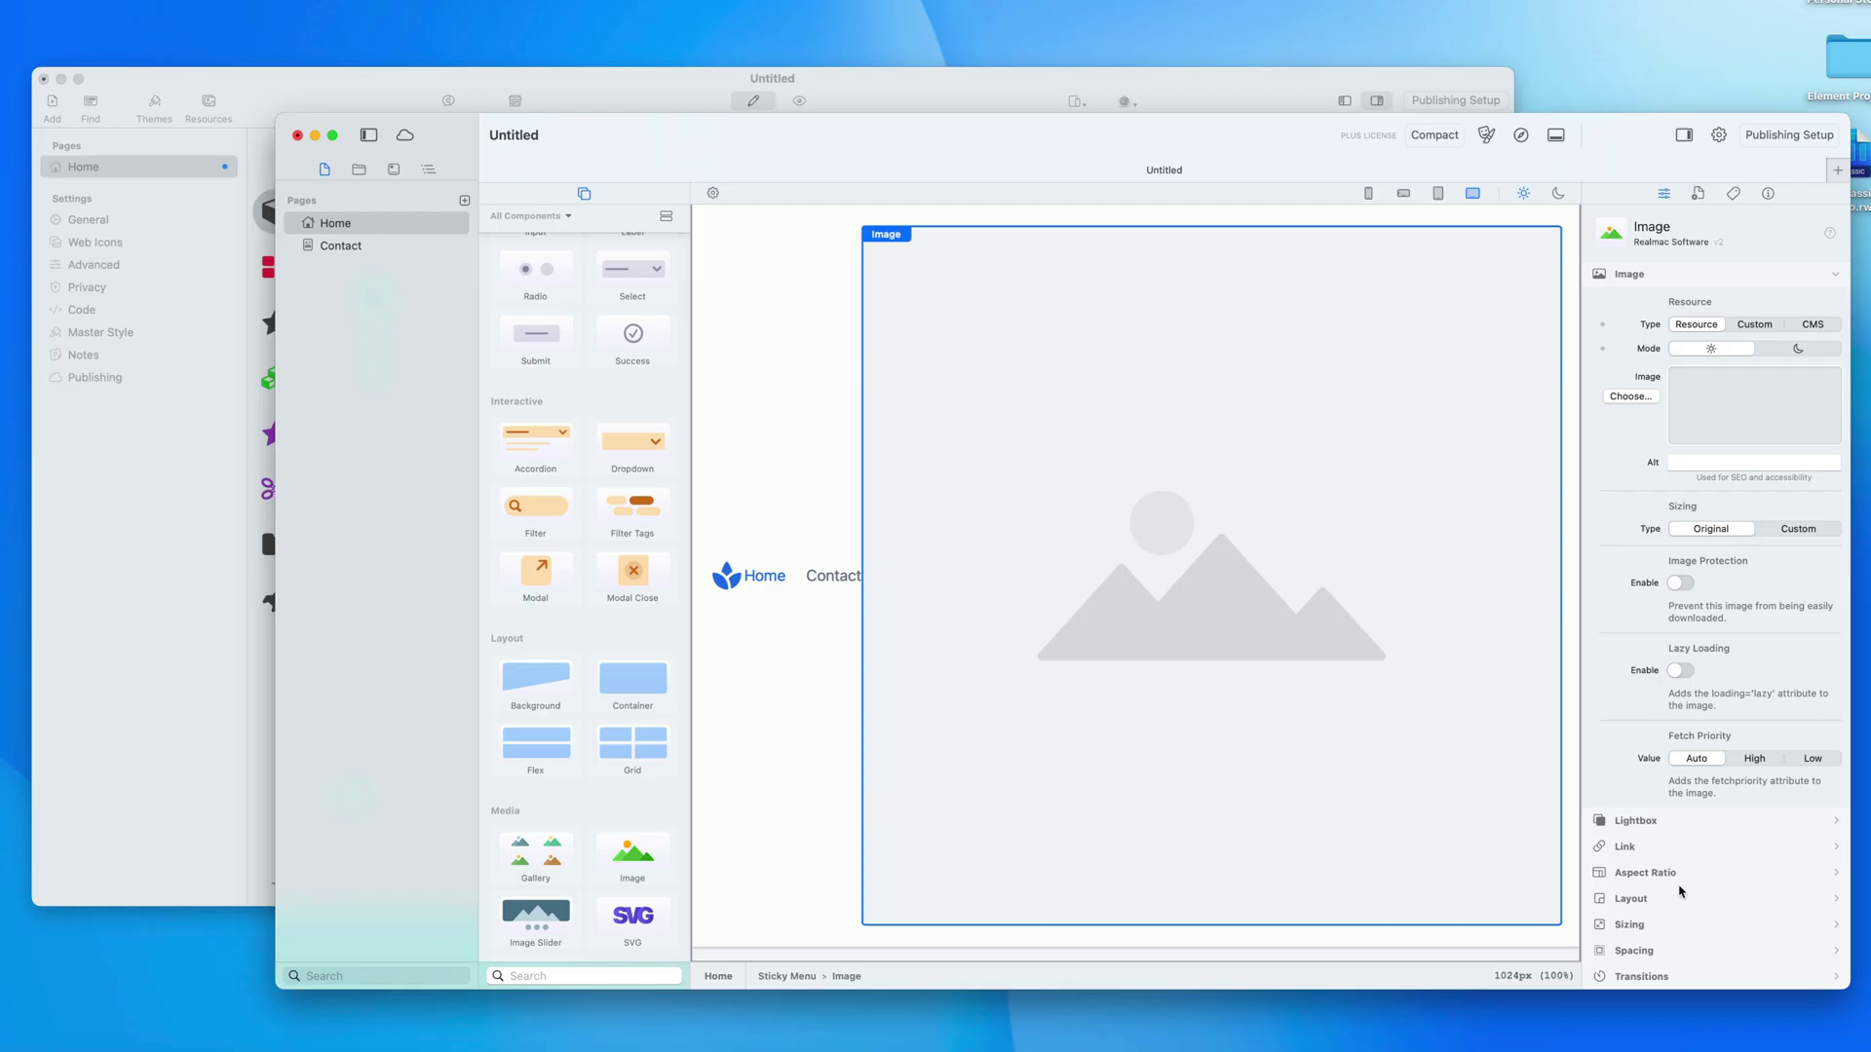
pyautogui.press('Delete')
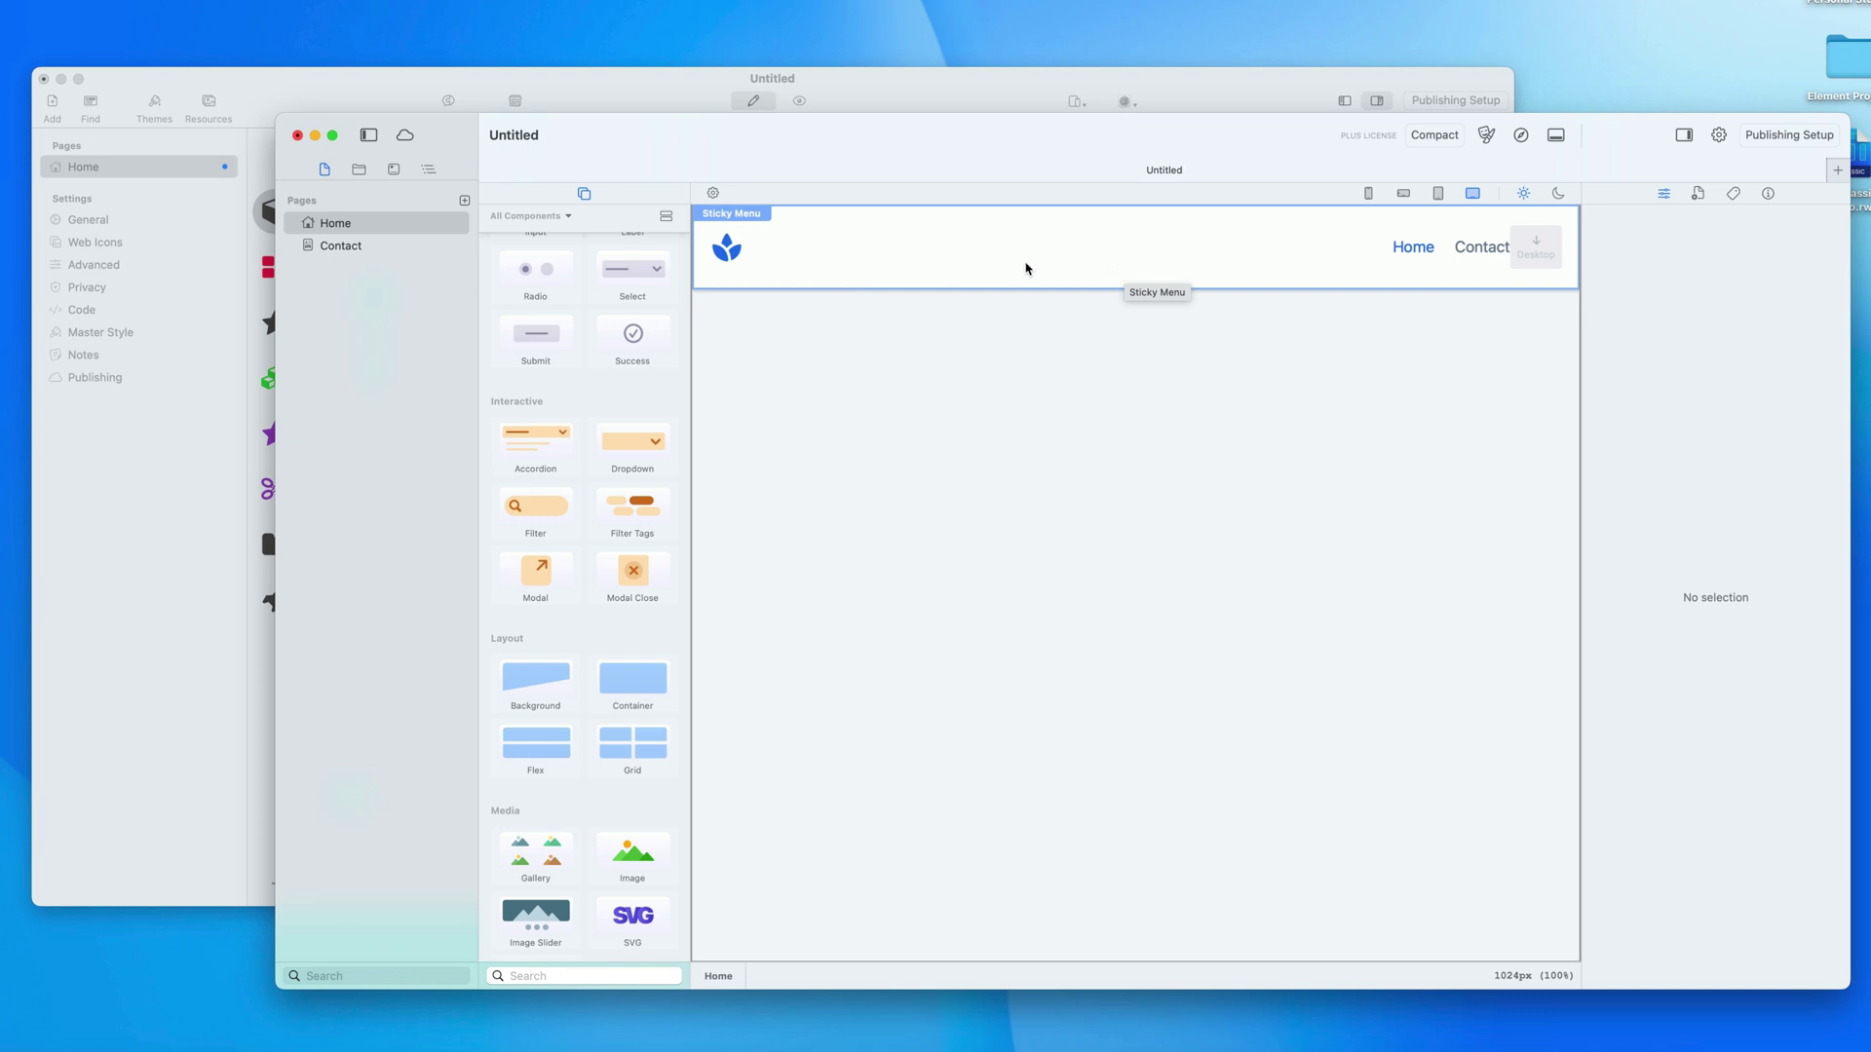
pyautogui.click(345, 227)
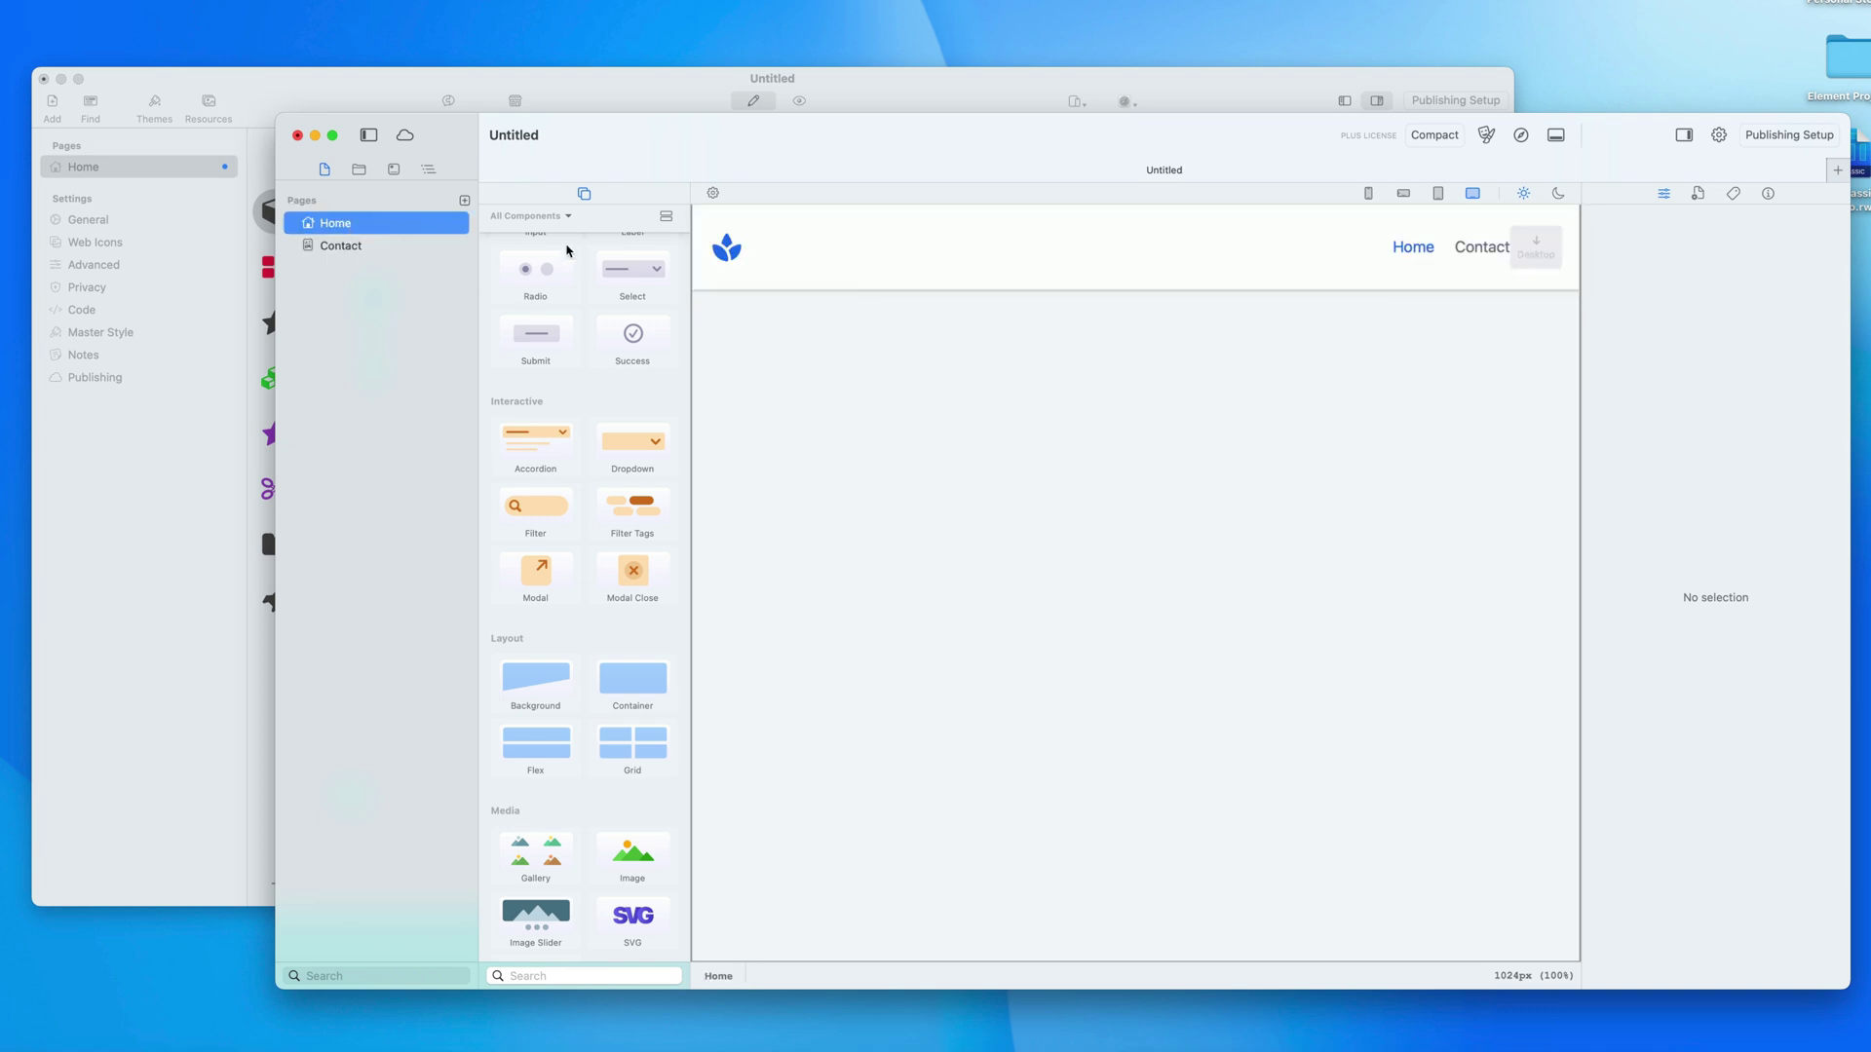
pyautogui.click(852, 271)
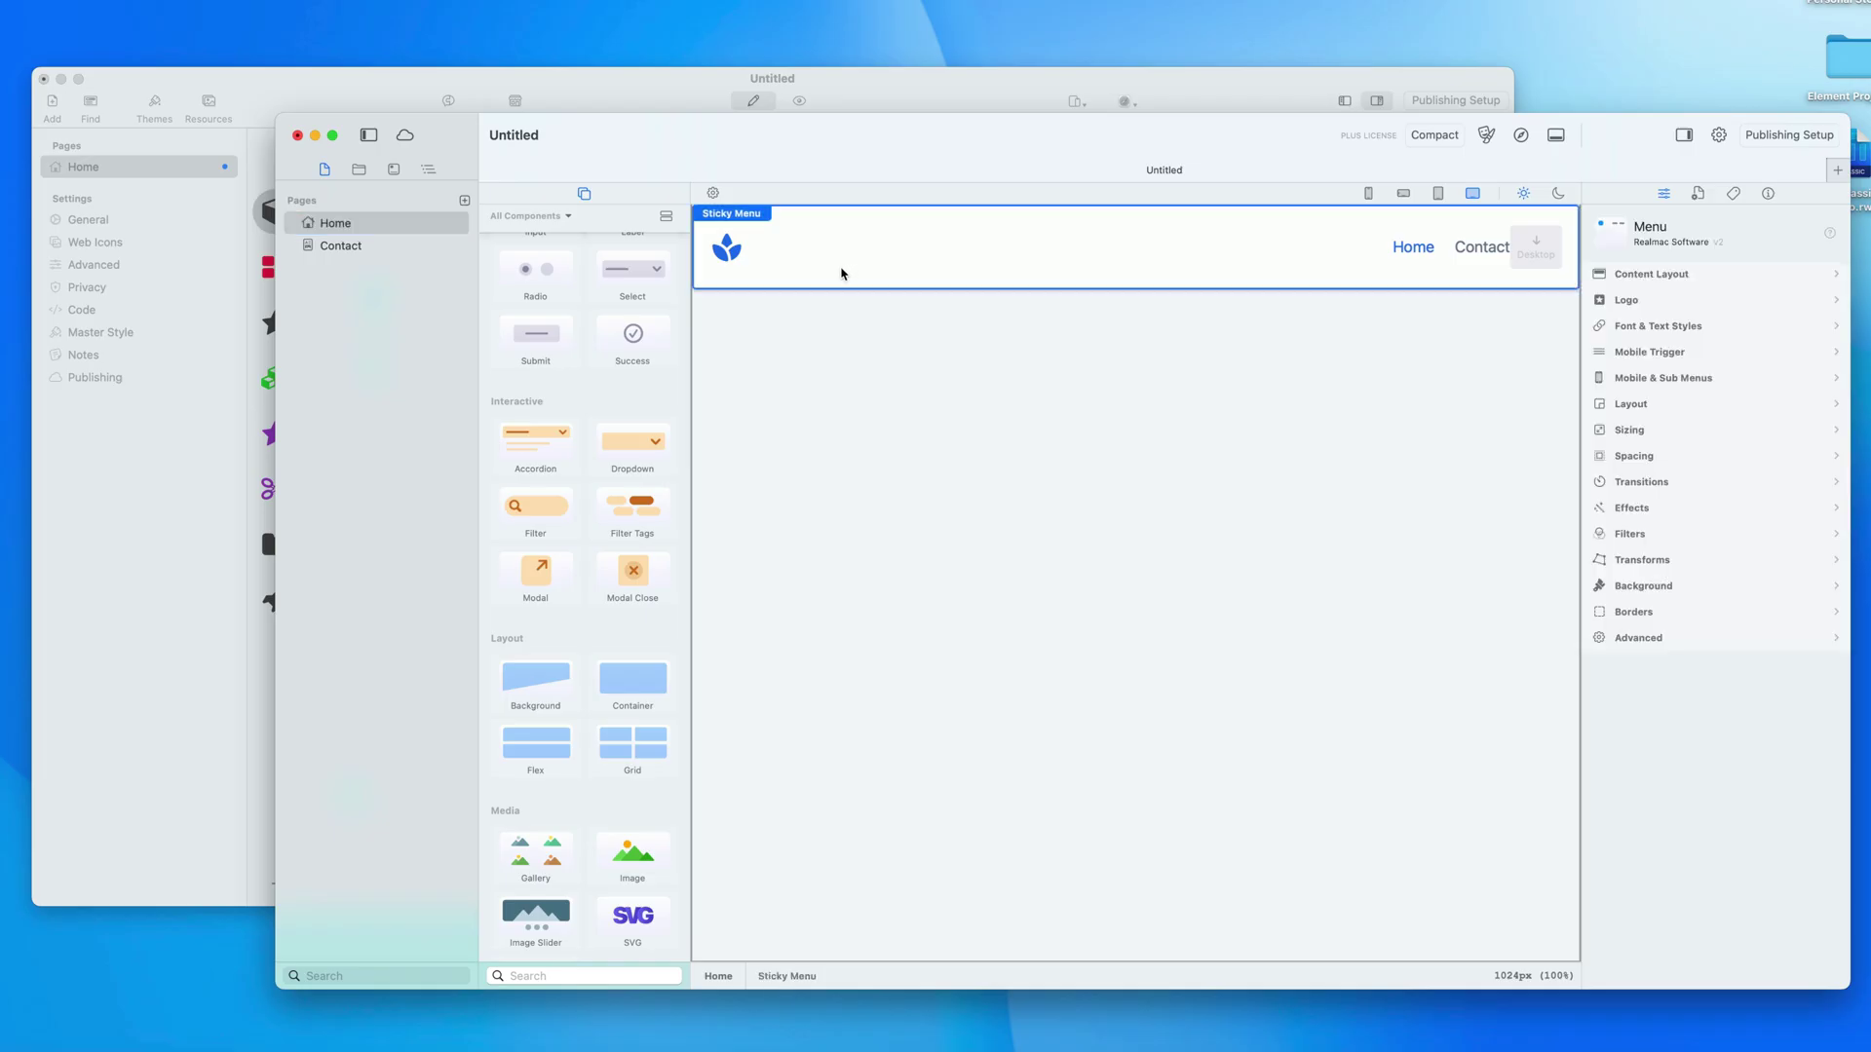
# Step: Switch to RapidWeaver Classic, convert the Text stack on its Home page to a partial, and return to the page
pyautogui.click(862, 98)
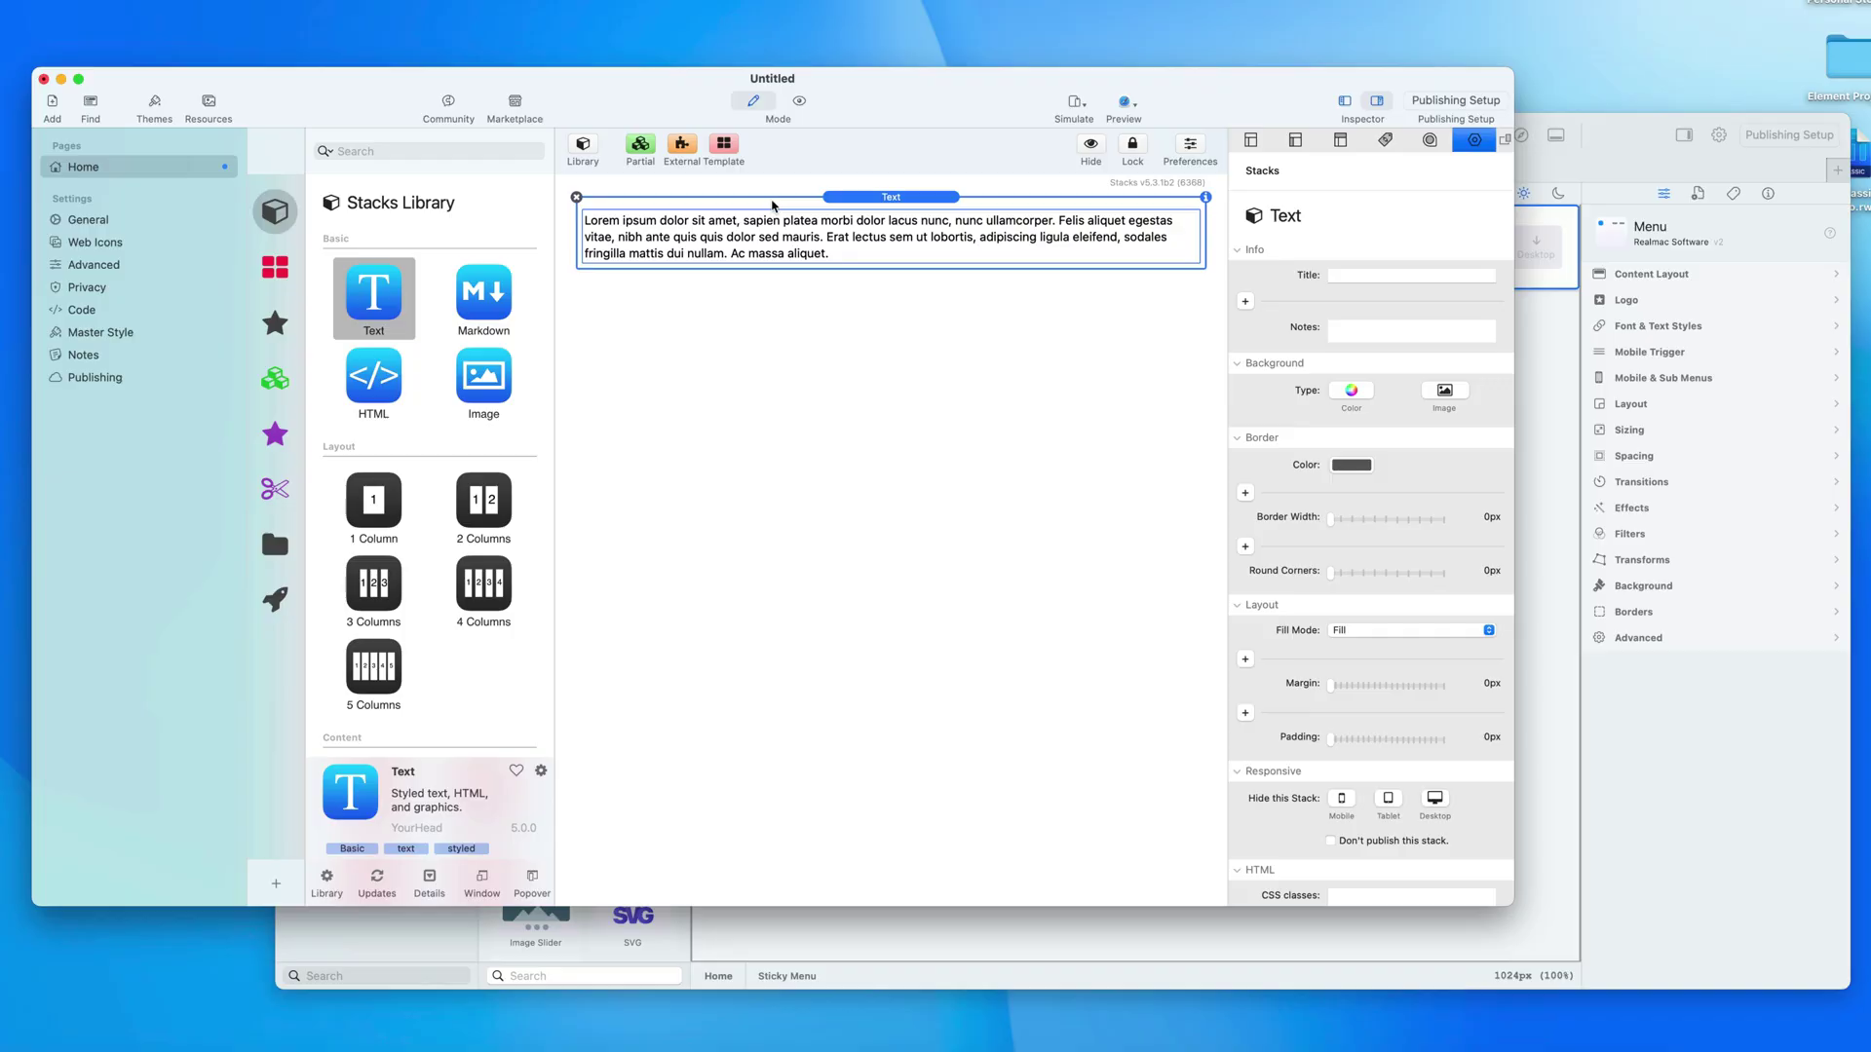
pyautogui.click(641, 147)
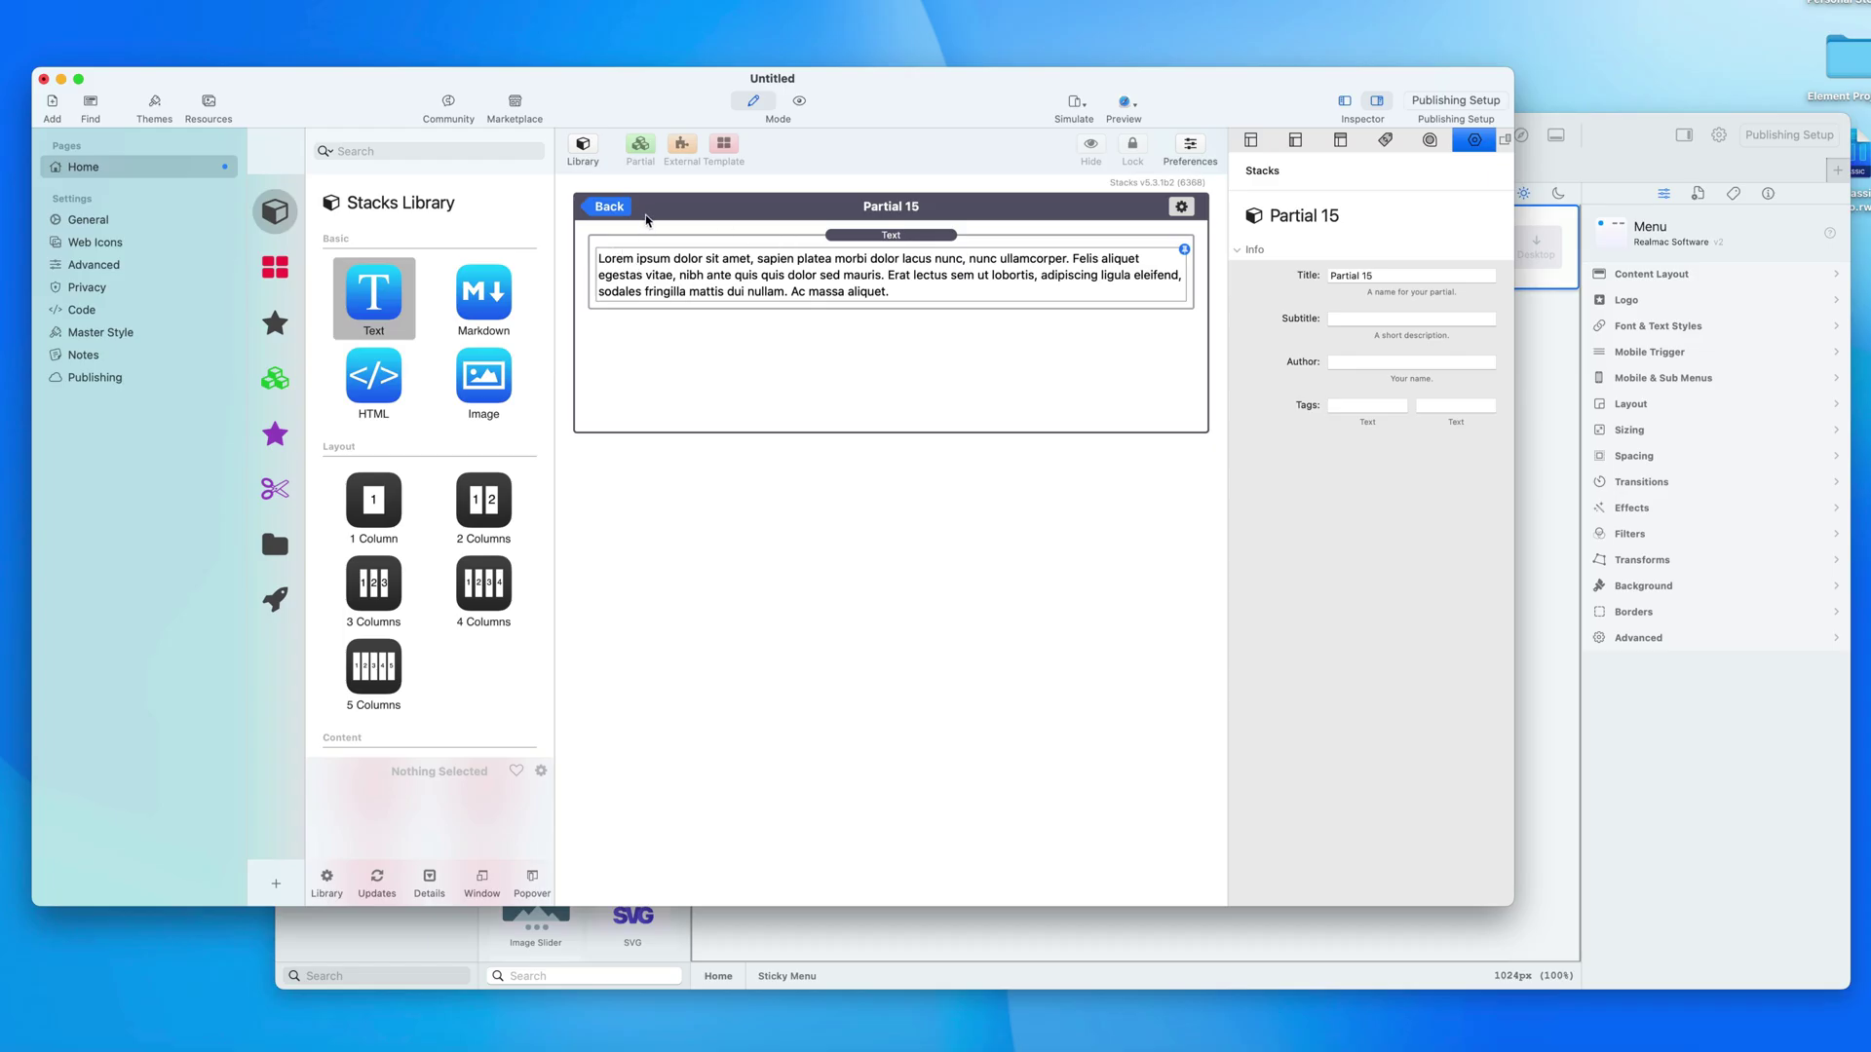
pyautogui.click(592, 208)
pyautogui.click(872, 239)
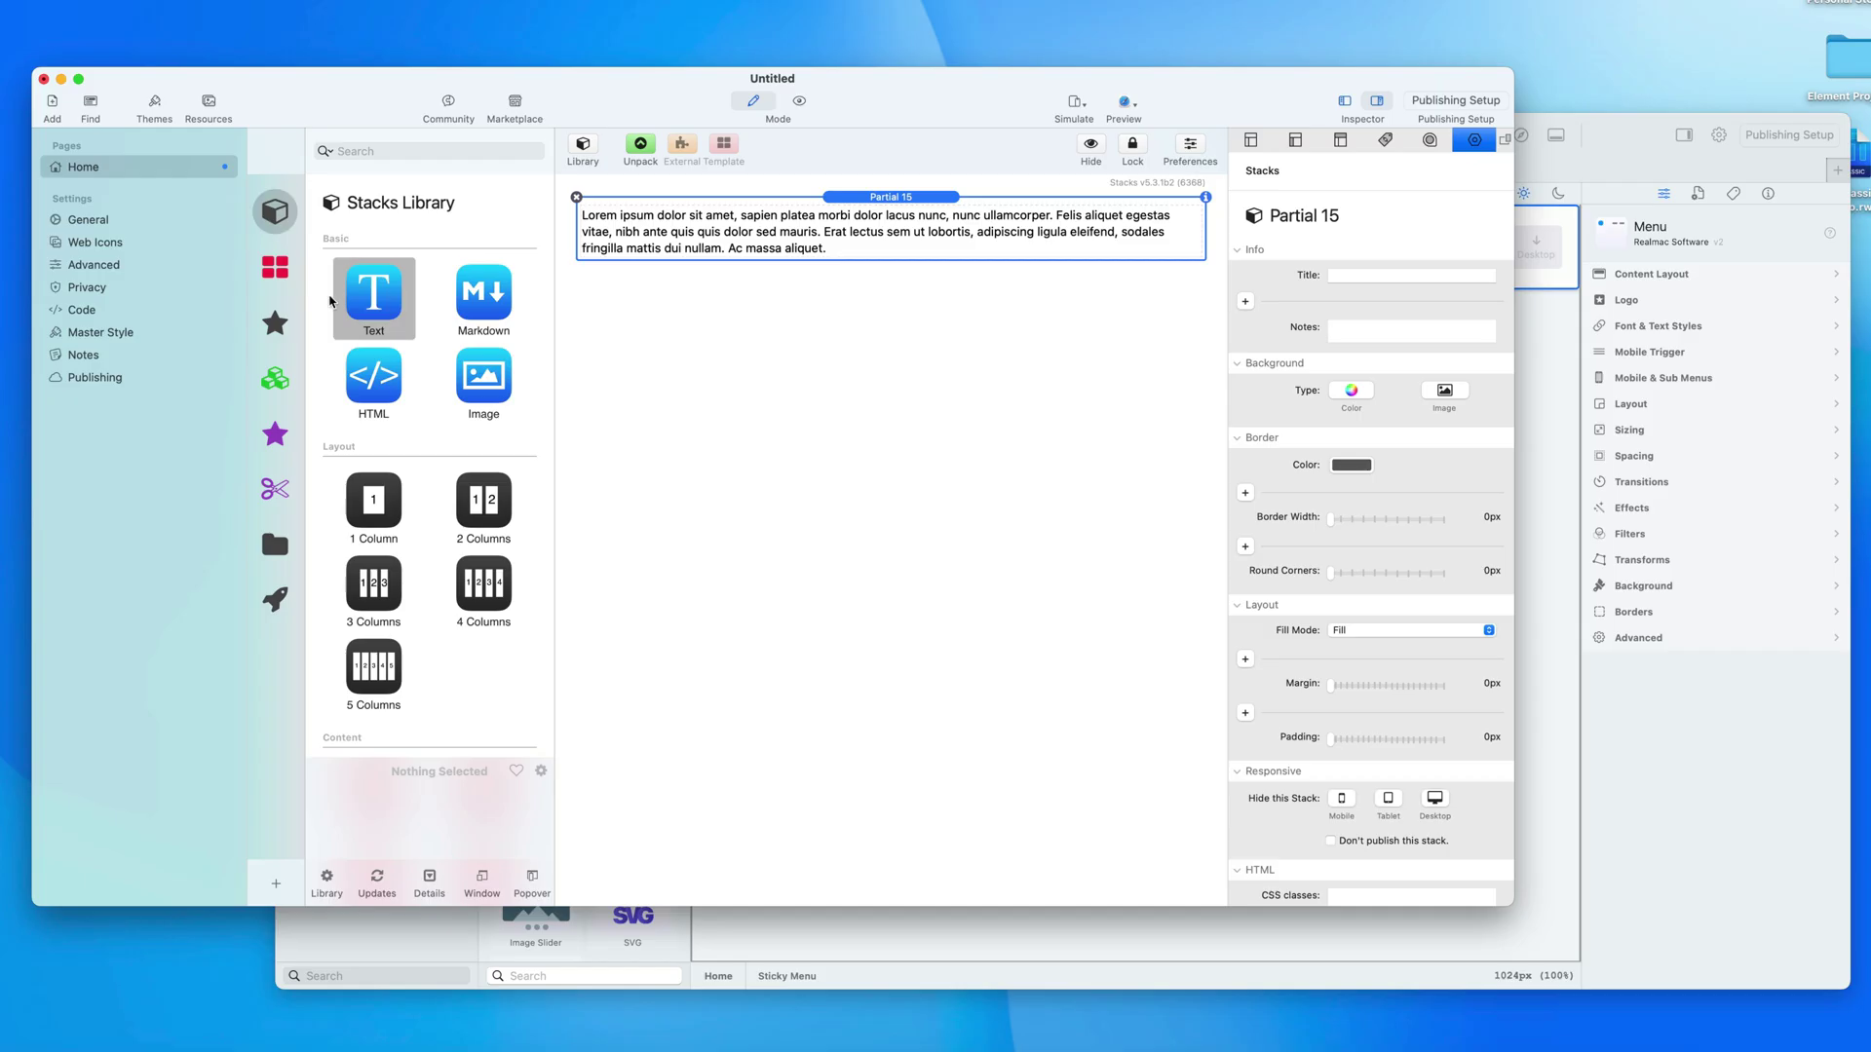
# Step: Add a new Stacks page, place the partial from the Partials library on it, and go back to the Home page
pyautogui.click(277, 377)
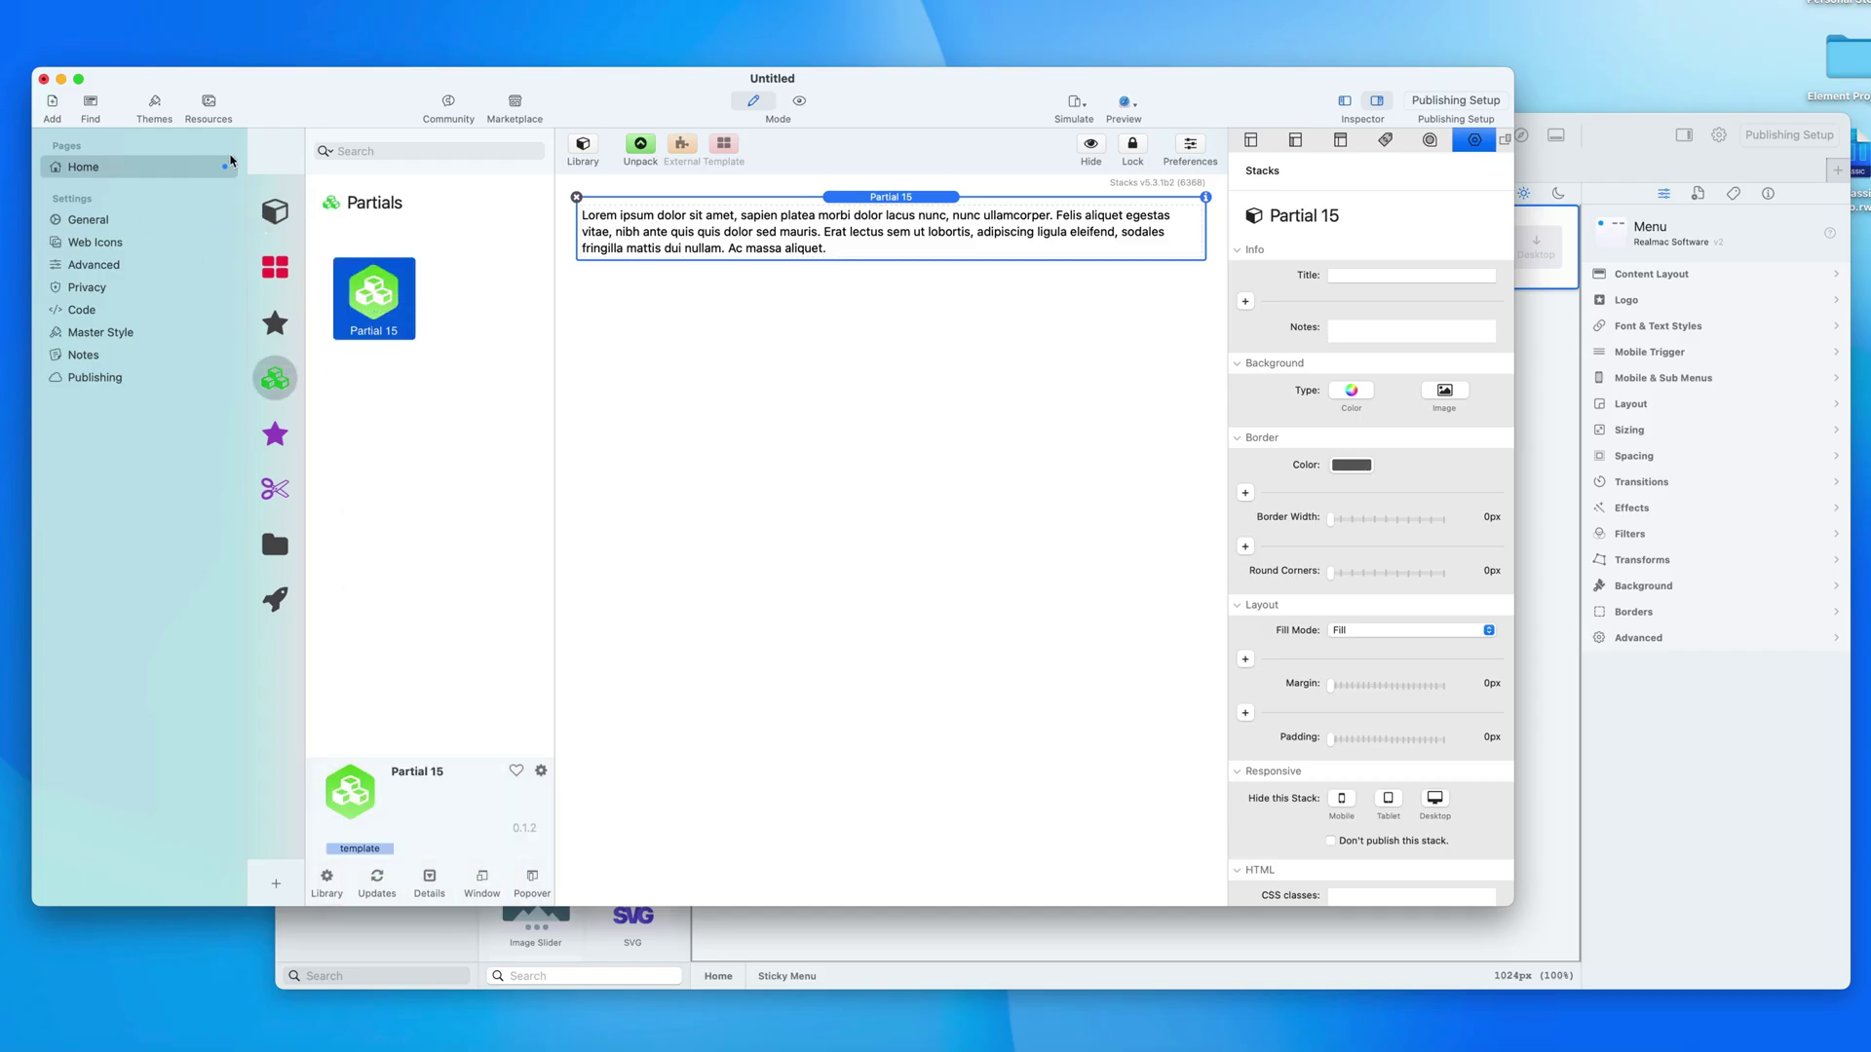
pyautogui.click(54, 106)
pyautogui.click(70, 176)
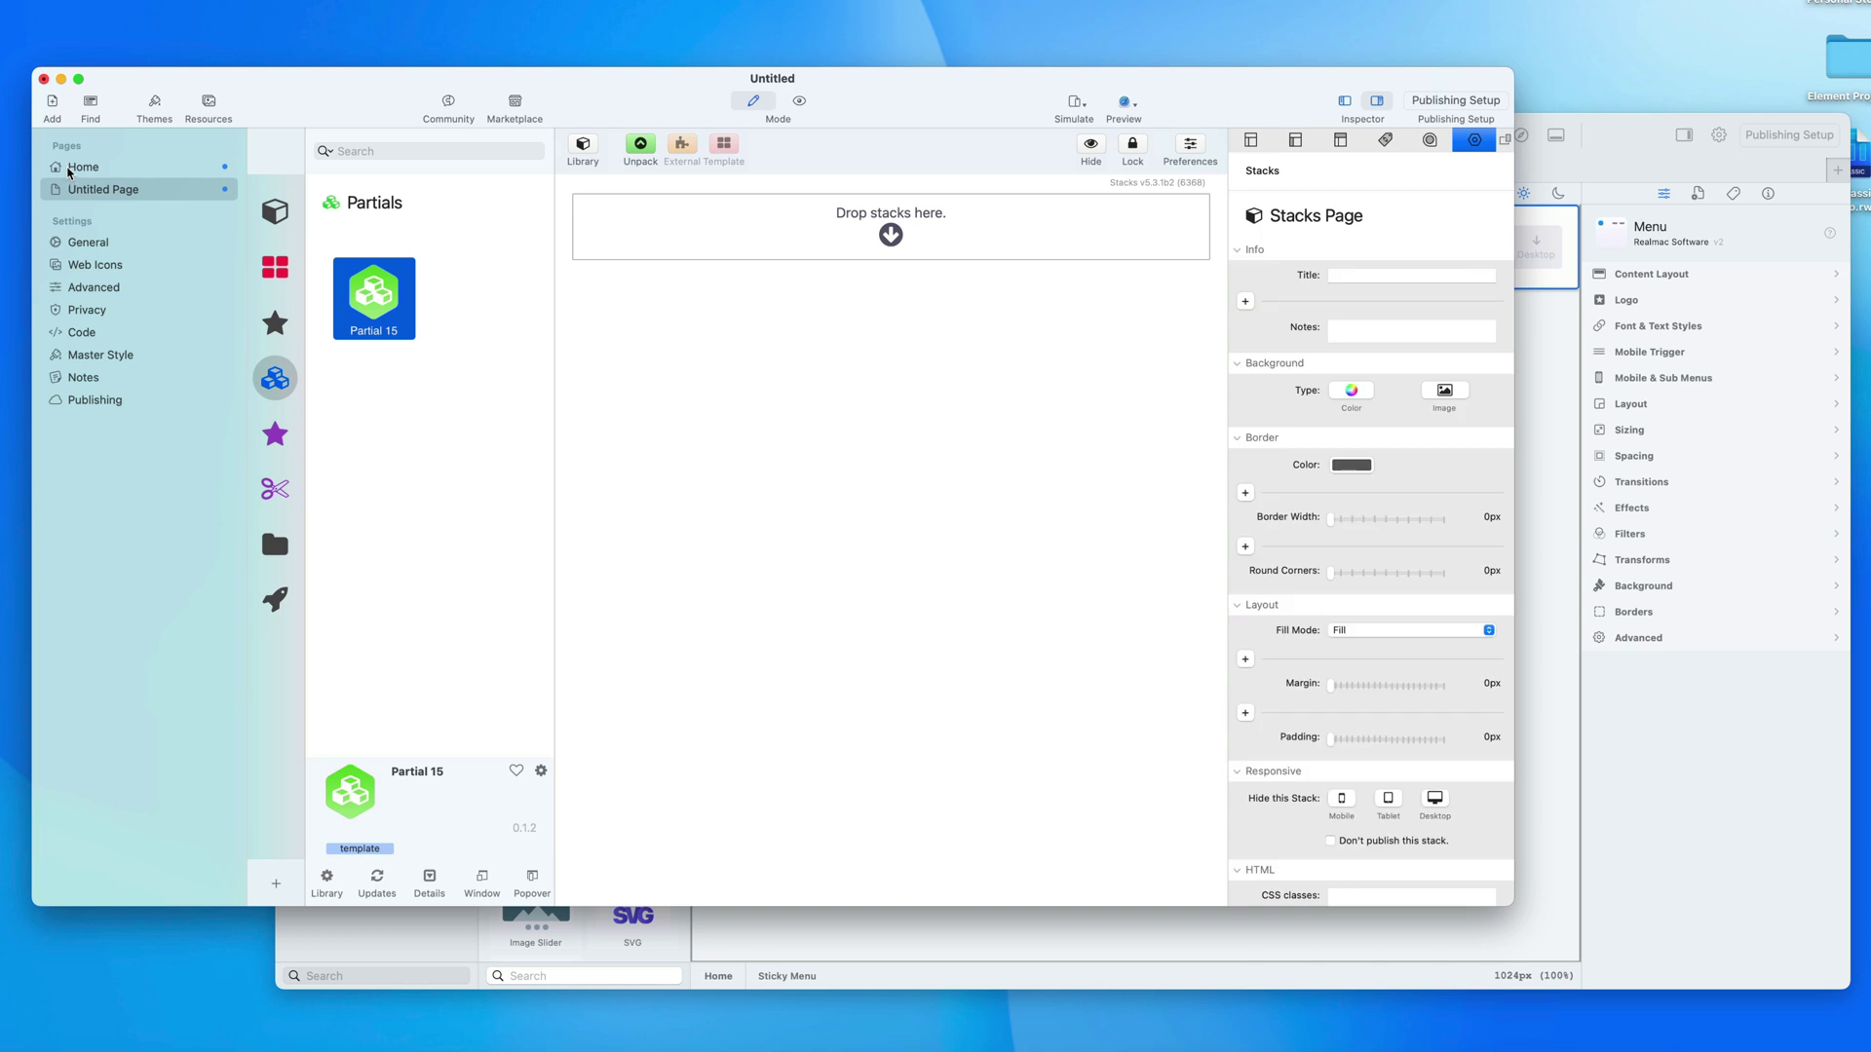
pyautogui.moveTo(362, 275); pyautogui.dragTo(804, 253)
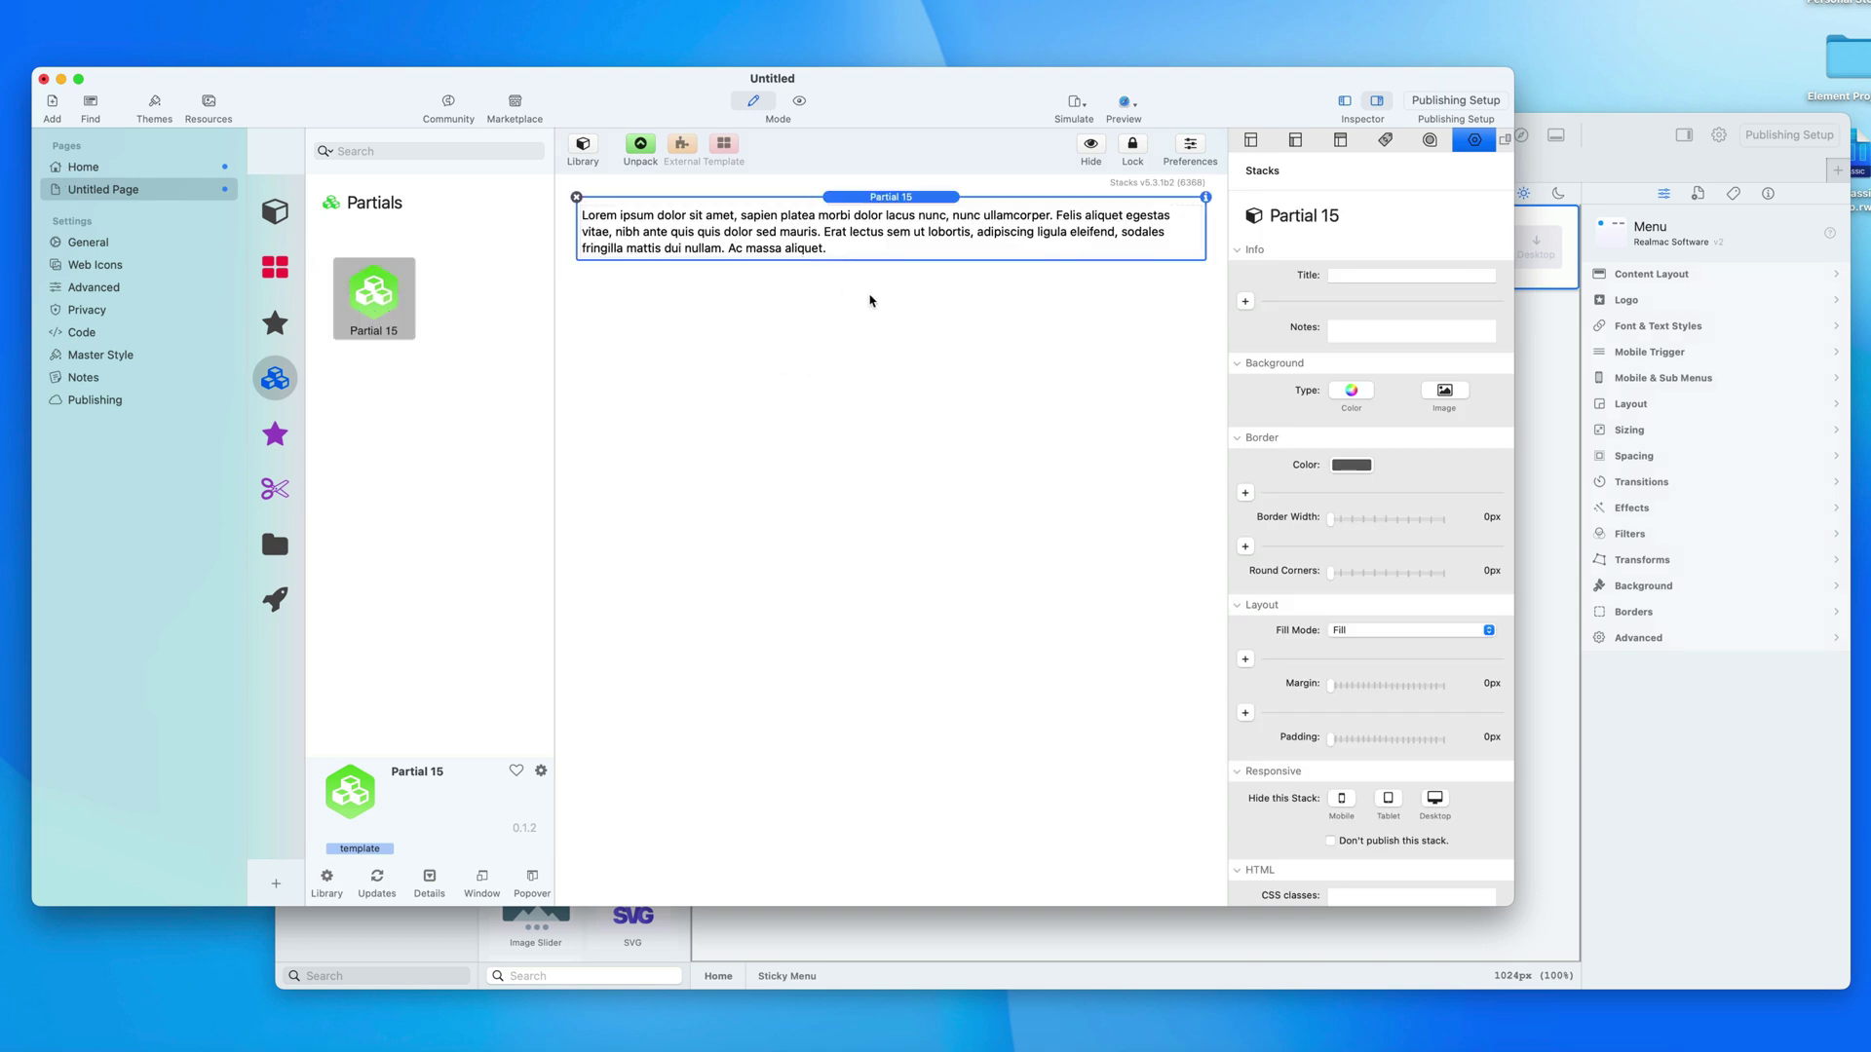
pyautogui.click(148, 171)
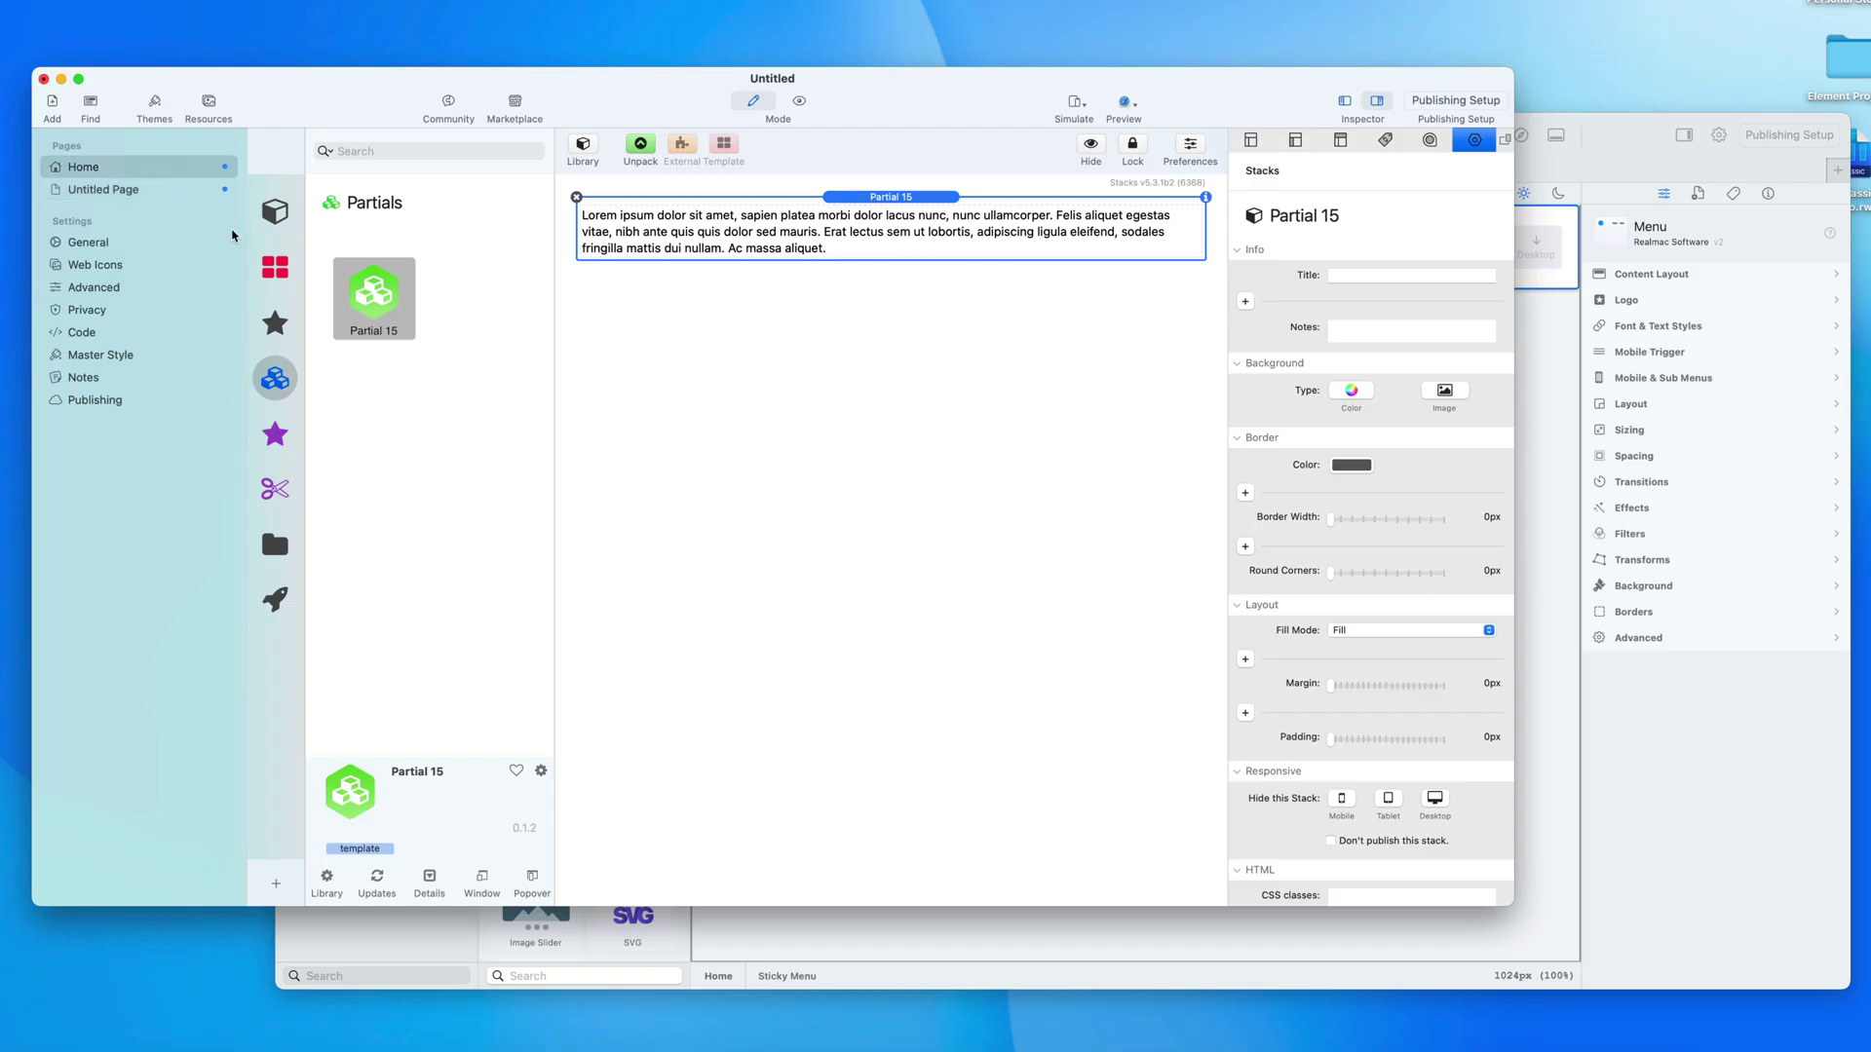
# Step: Switch back to Elements and convert the Home page's Sticky Menu to a global
pyautogui.click(1634, 144)
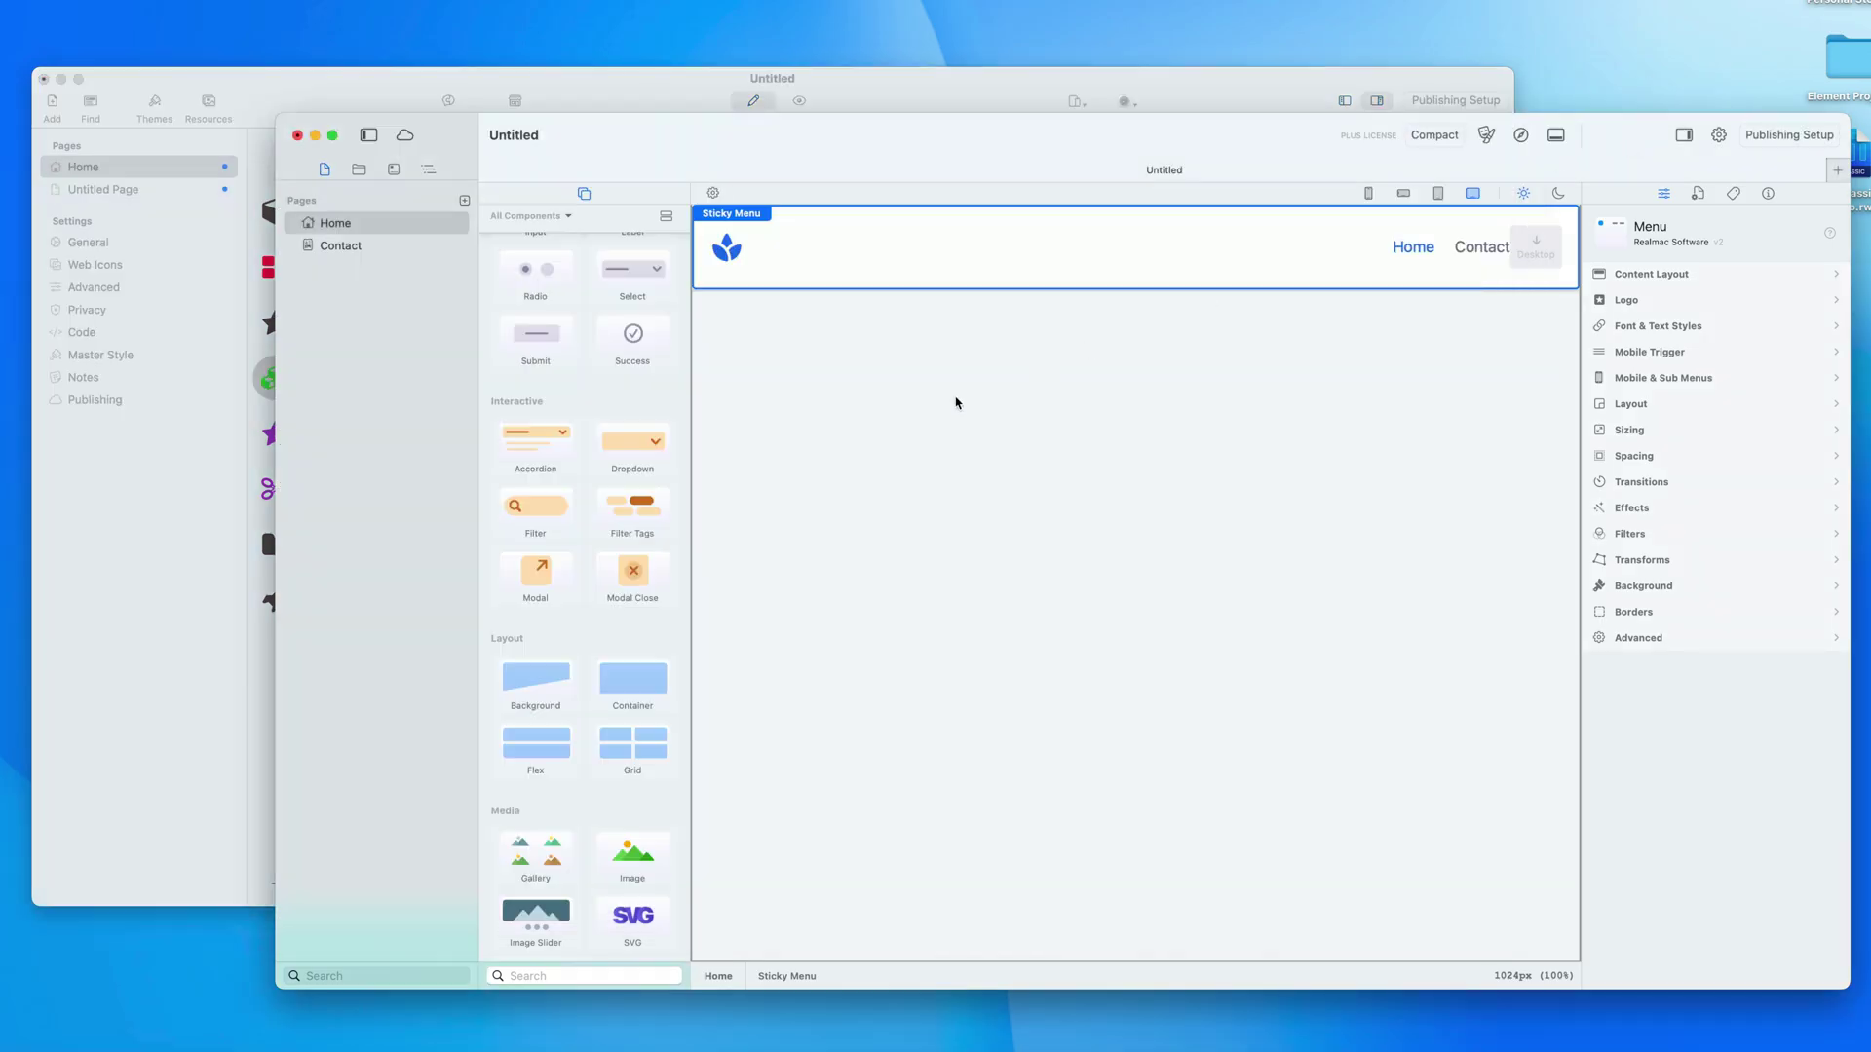
pyautogui.rightClick(838, 279)
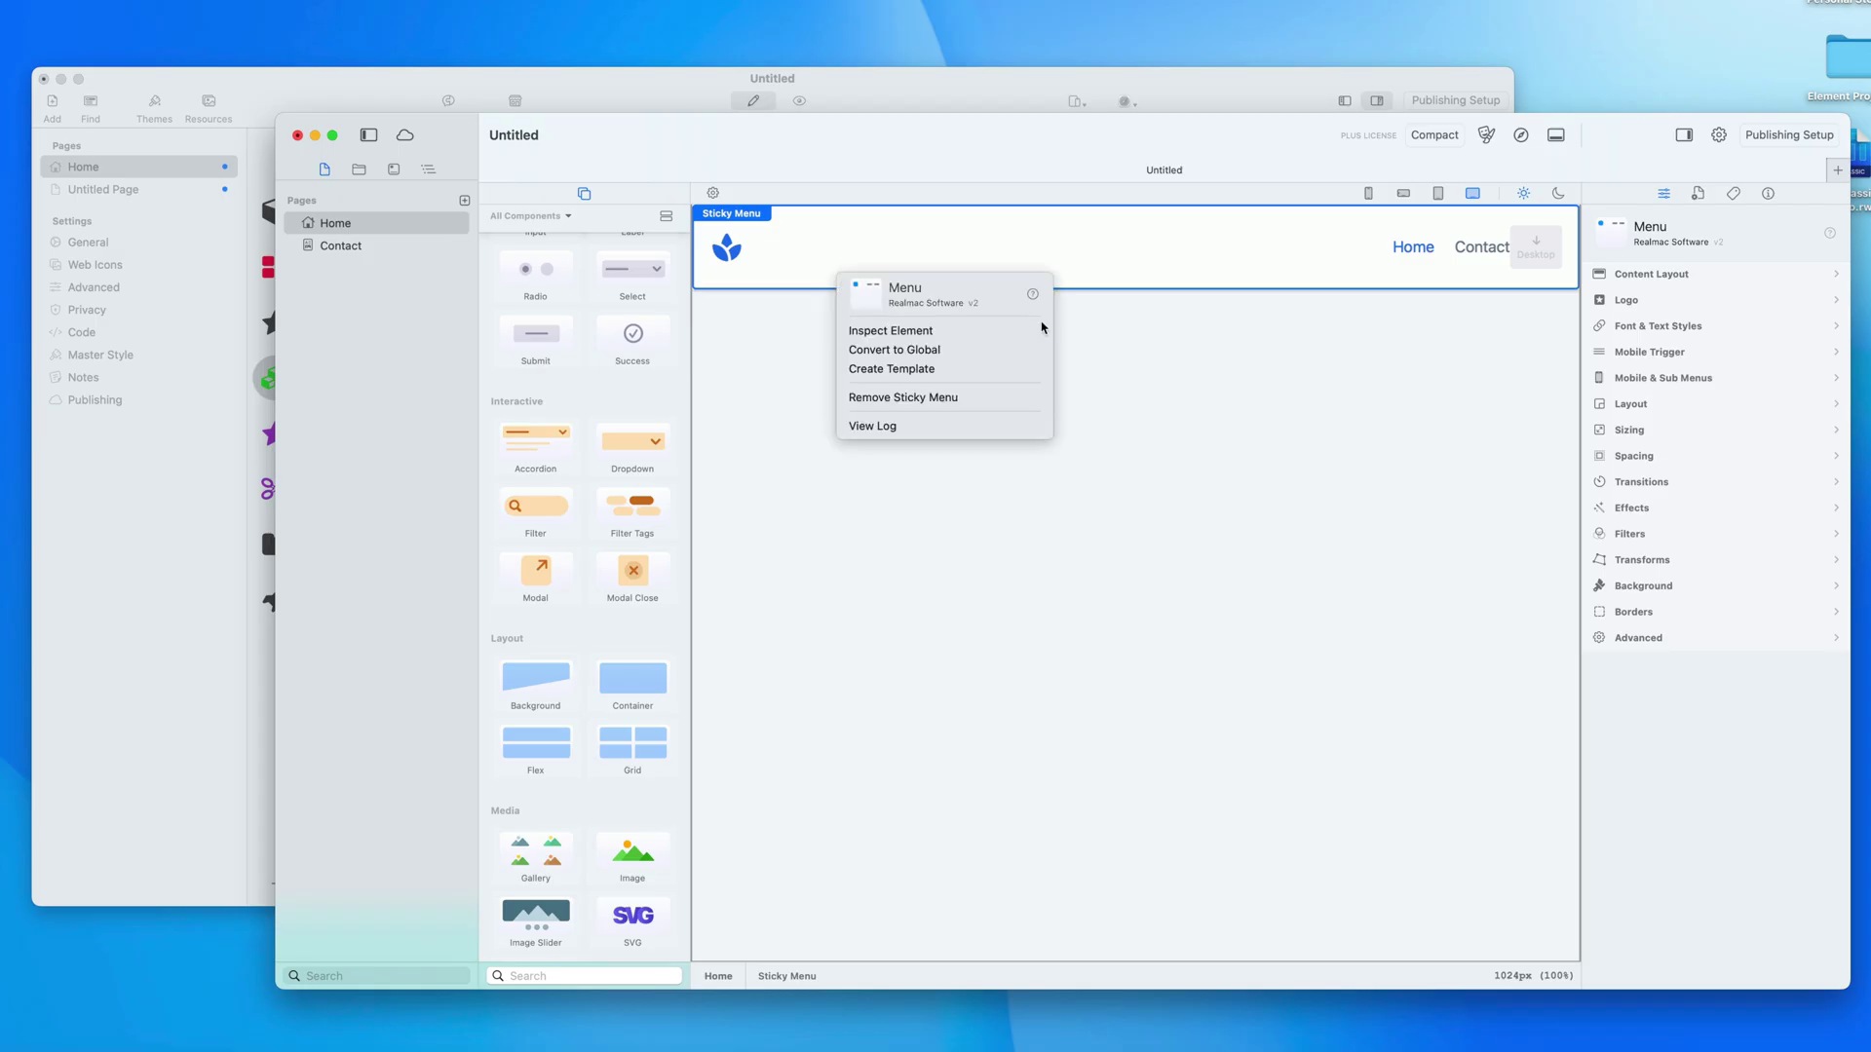
pyautogui.click(990, 357)
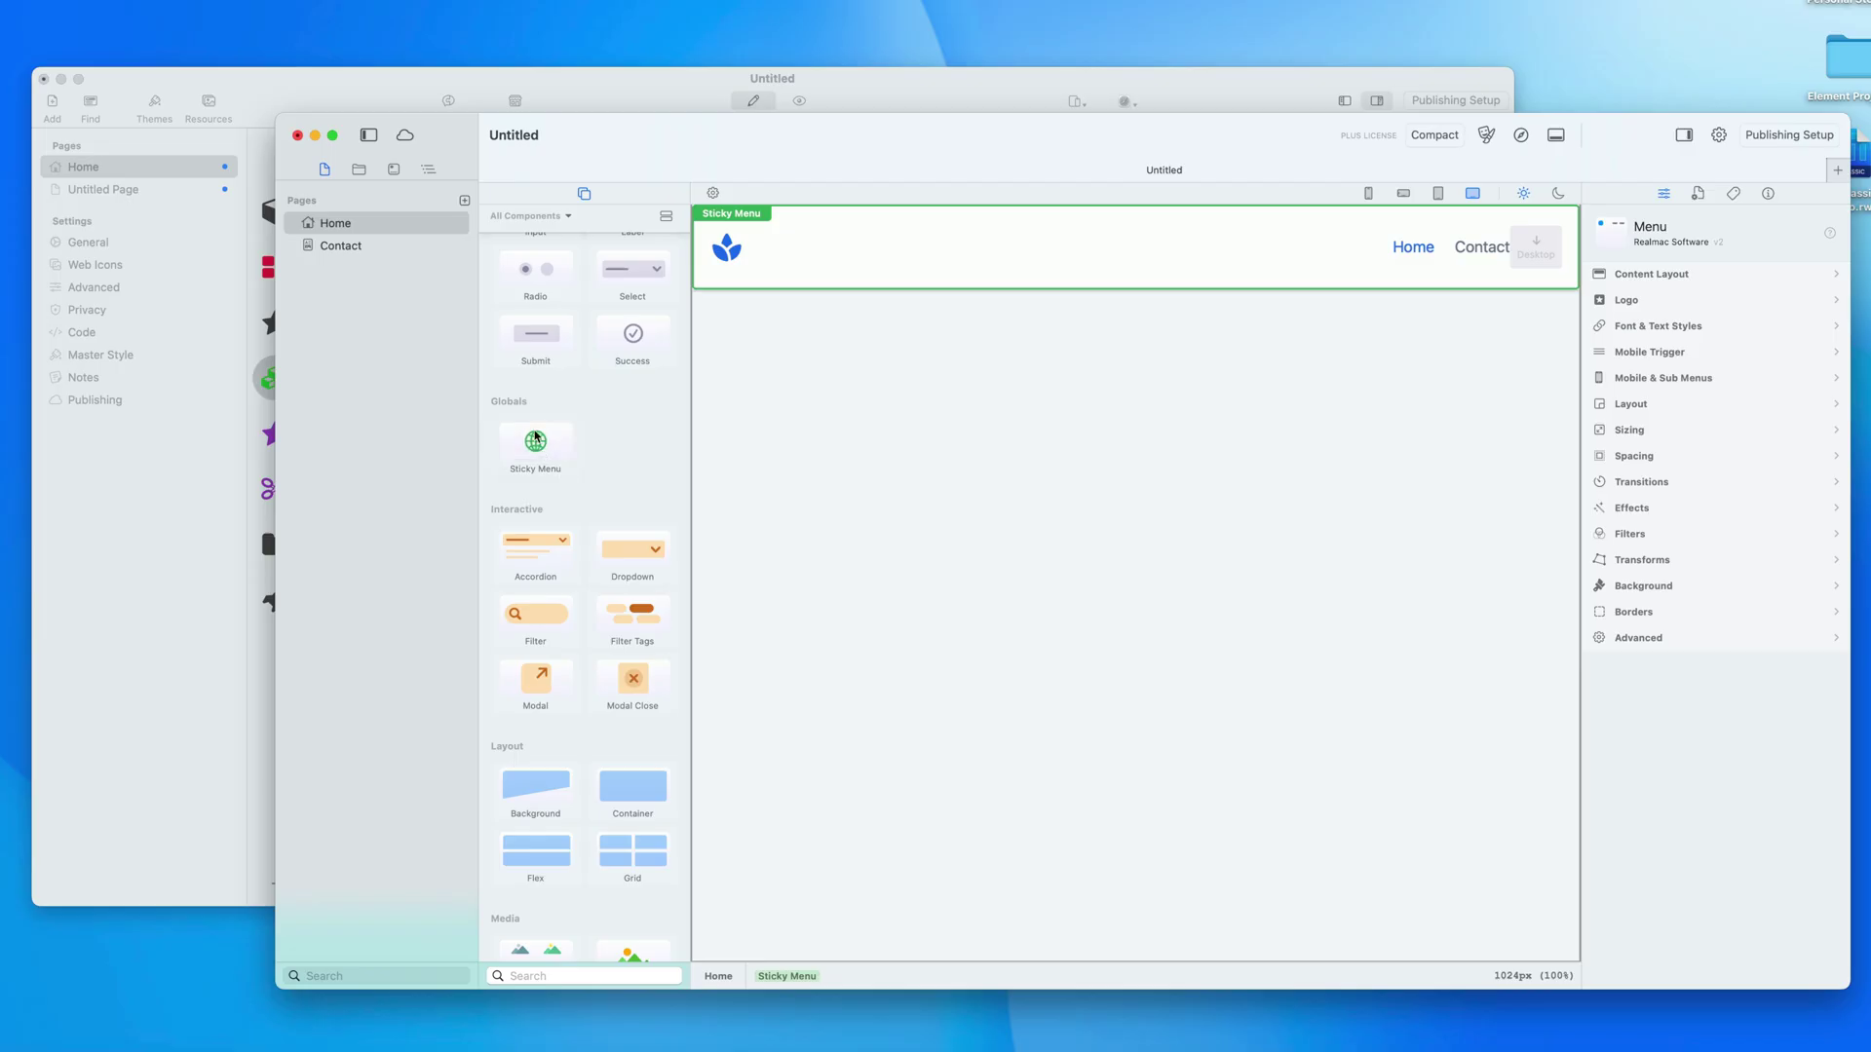
# Step: Add the global Sticky Menu to the Contact page and compare it with the Home page
pyautogui.click(347, 244)
pyautogui.moveTo(535, 443); pyautogui.dragTo(1145, 418)
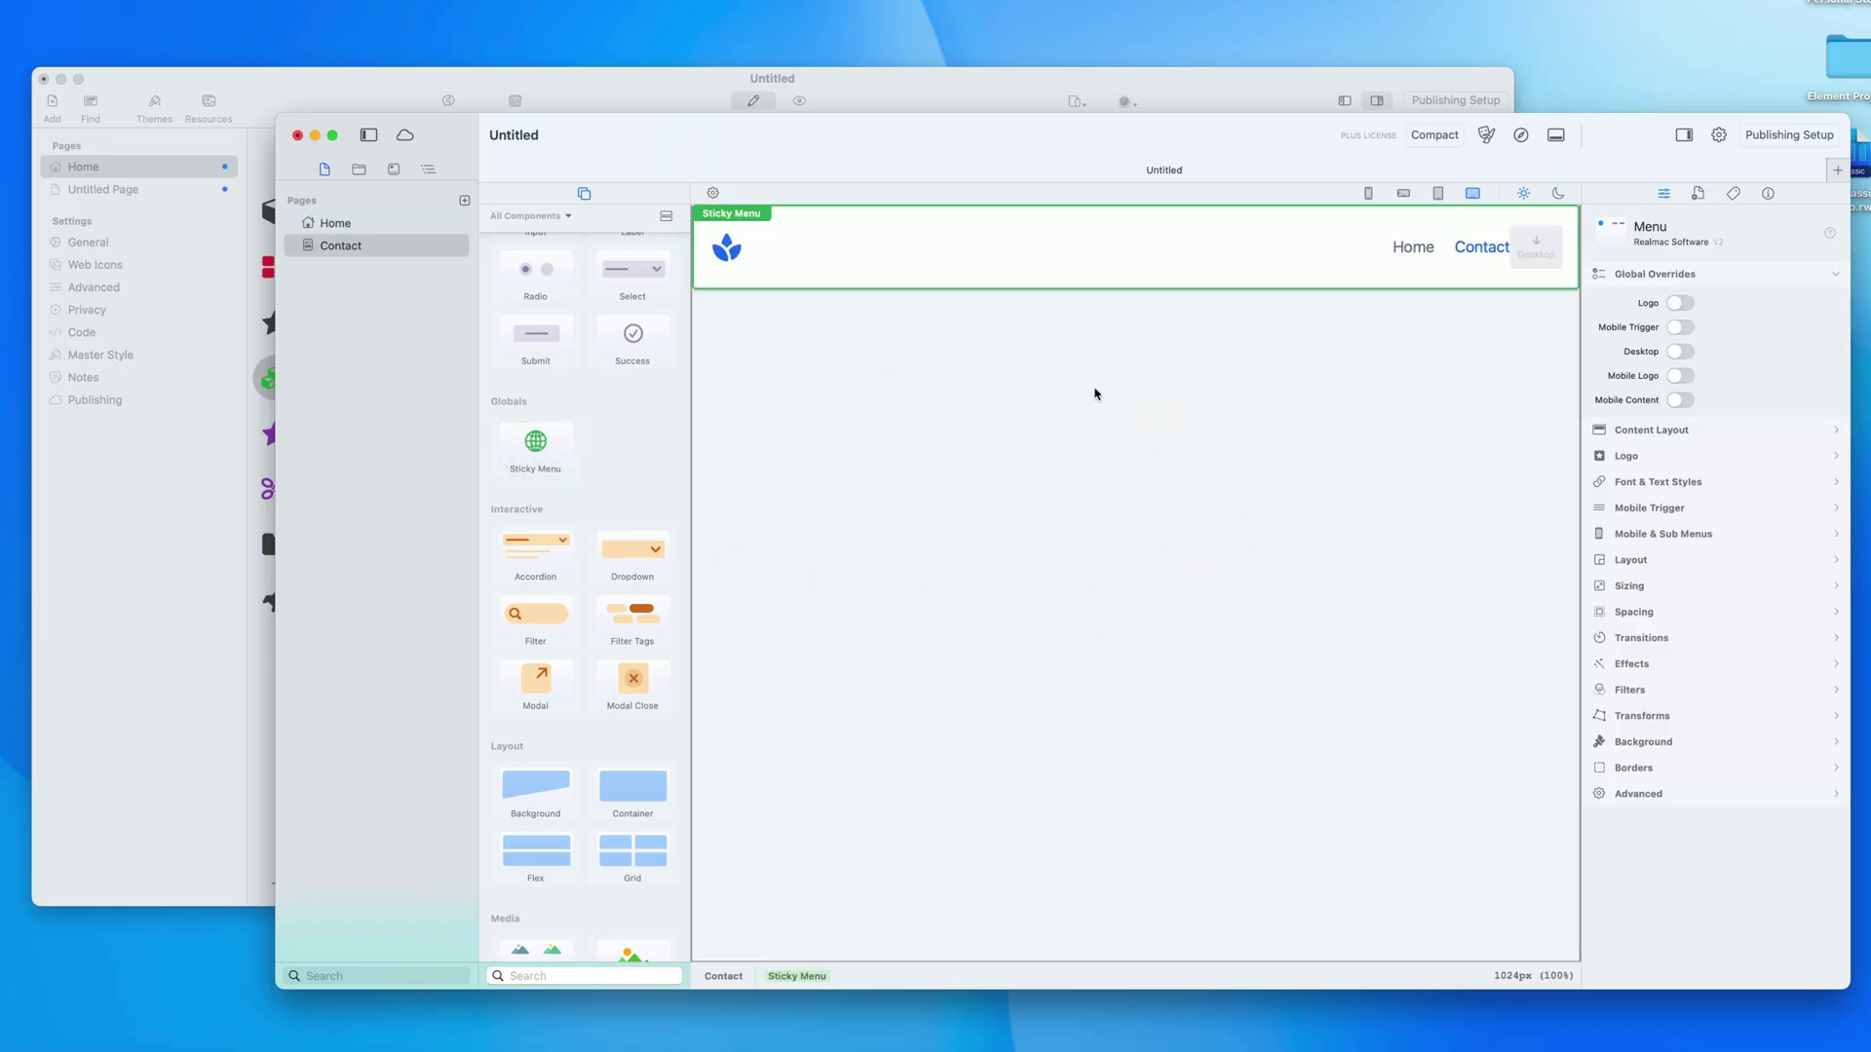
pyautogui.click(341, 230)
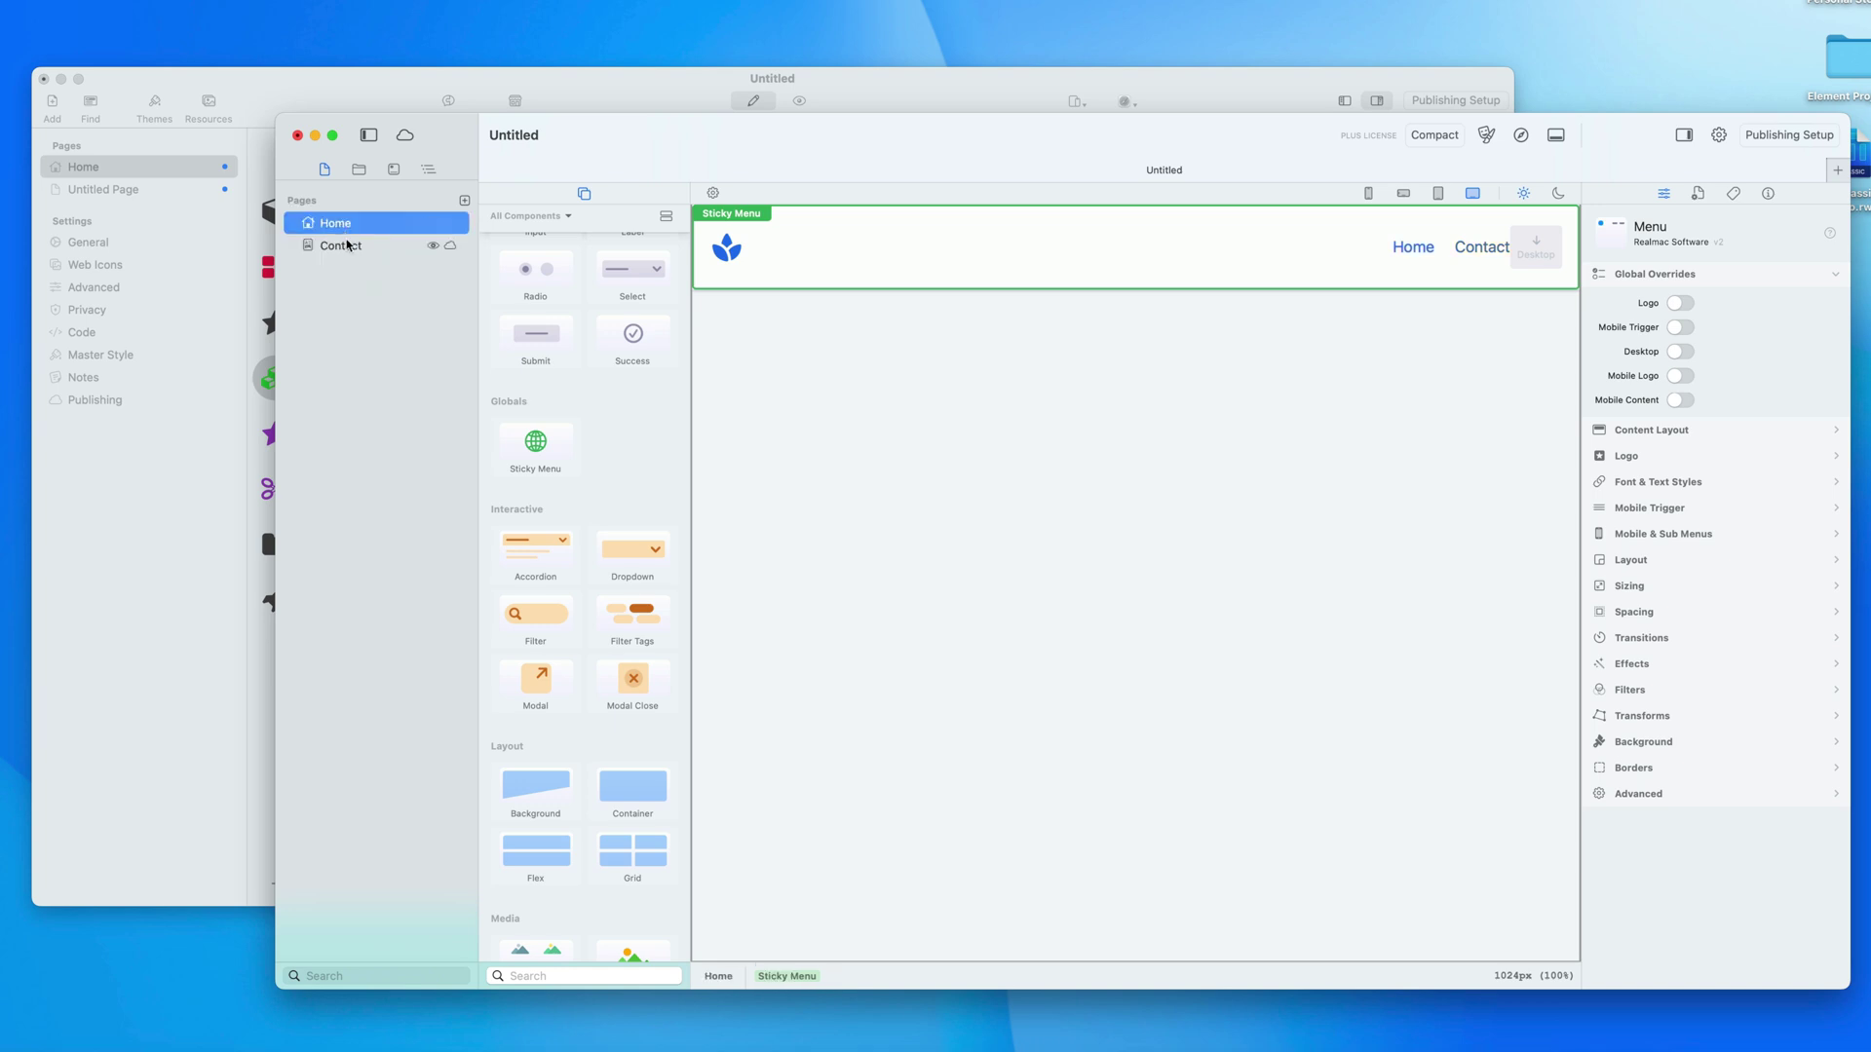
pyautogui.click(349, 245)
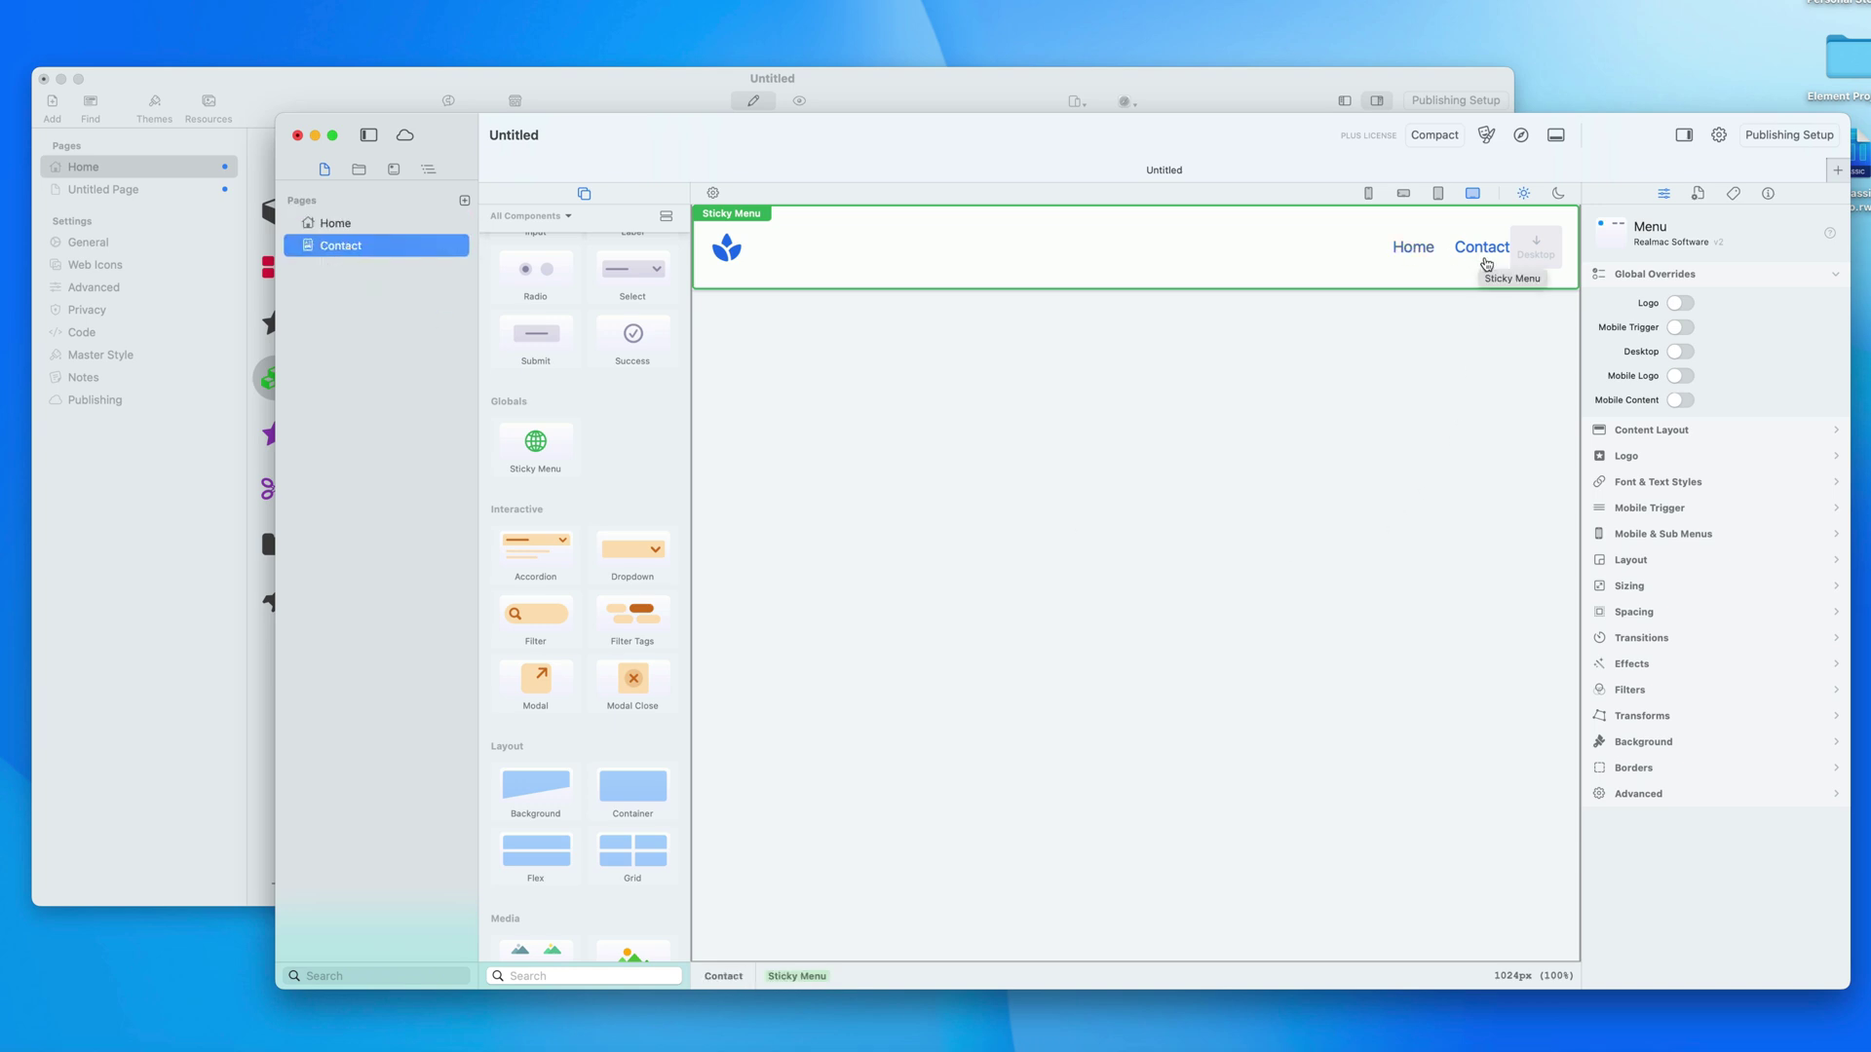
# Step: Switch between the Home and Contact pages to compare the global Sticky Menu on each
pyautogui.click(362, 228)
pyautogui.click(362, 245)
pyautogui.click(363, 226)
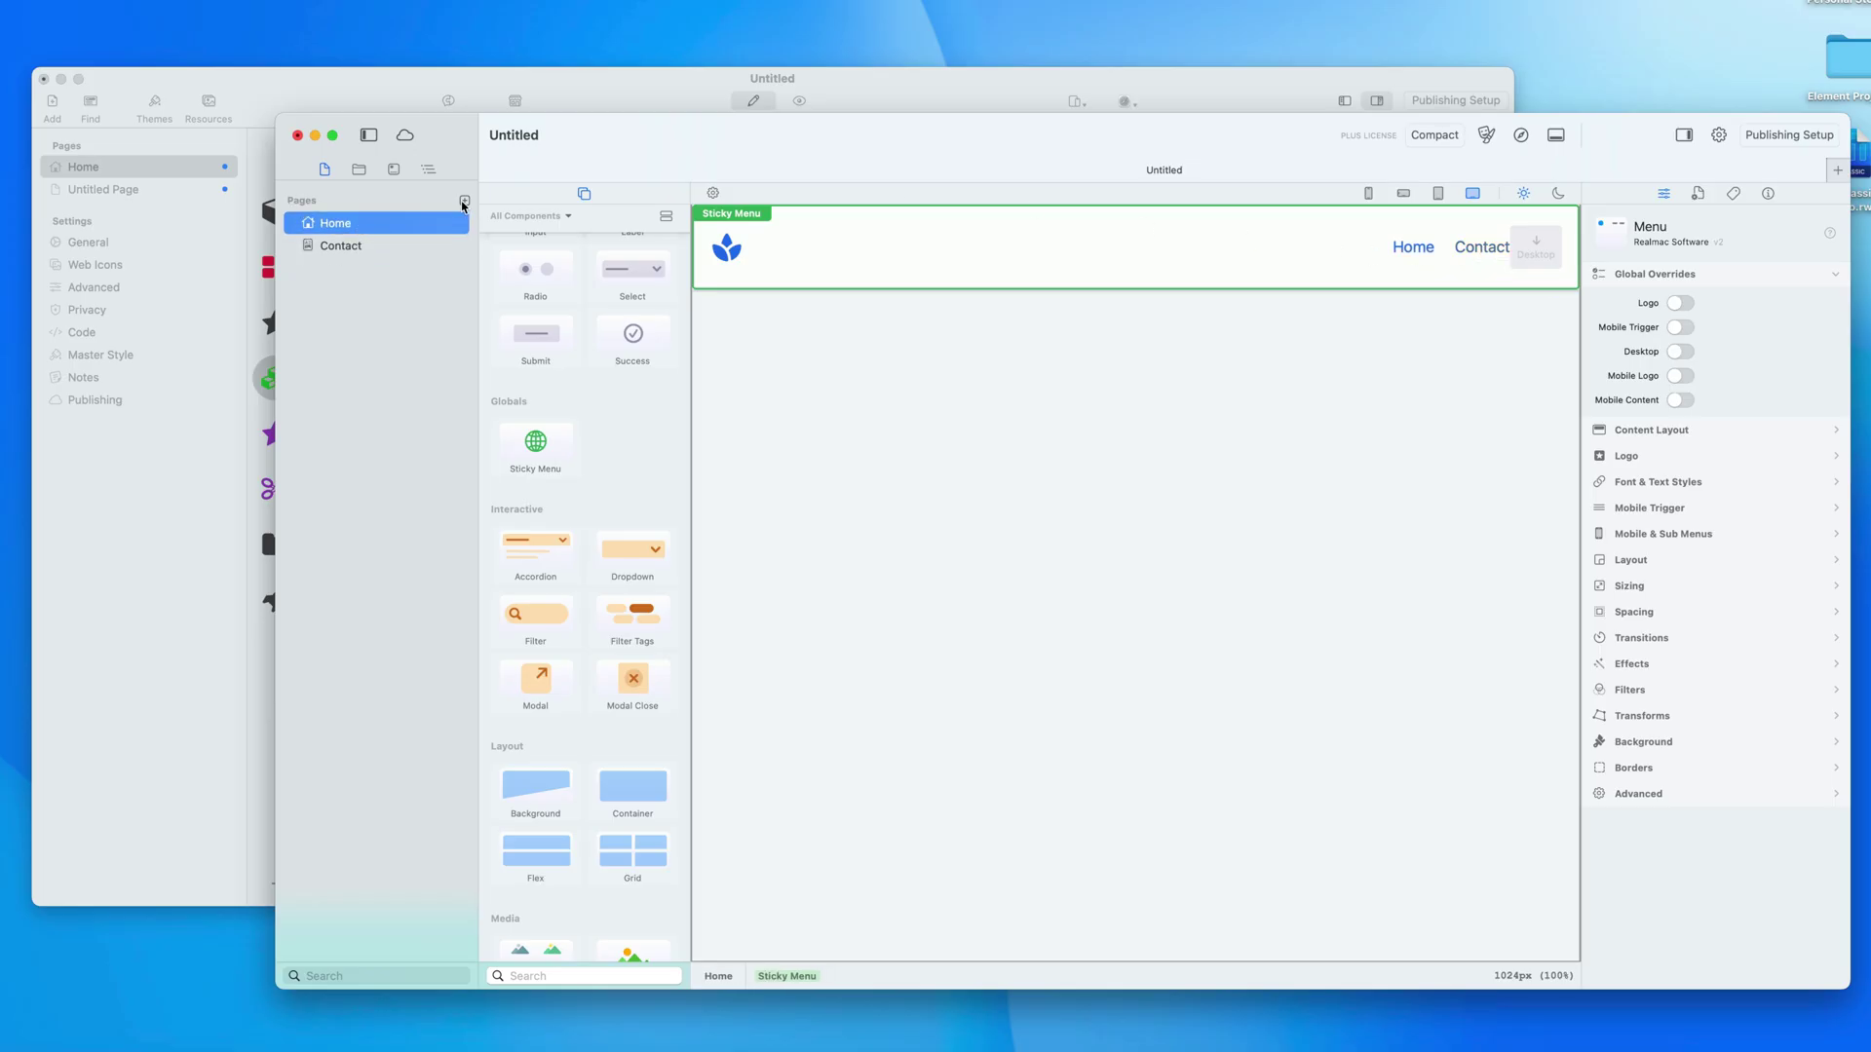
# Step: Add a page named About Us, place the global Sticky Menu on it, and return to the Home page
pyautogui.click(464, 202)
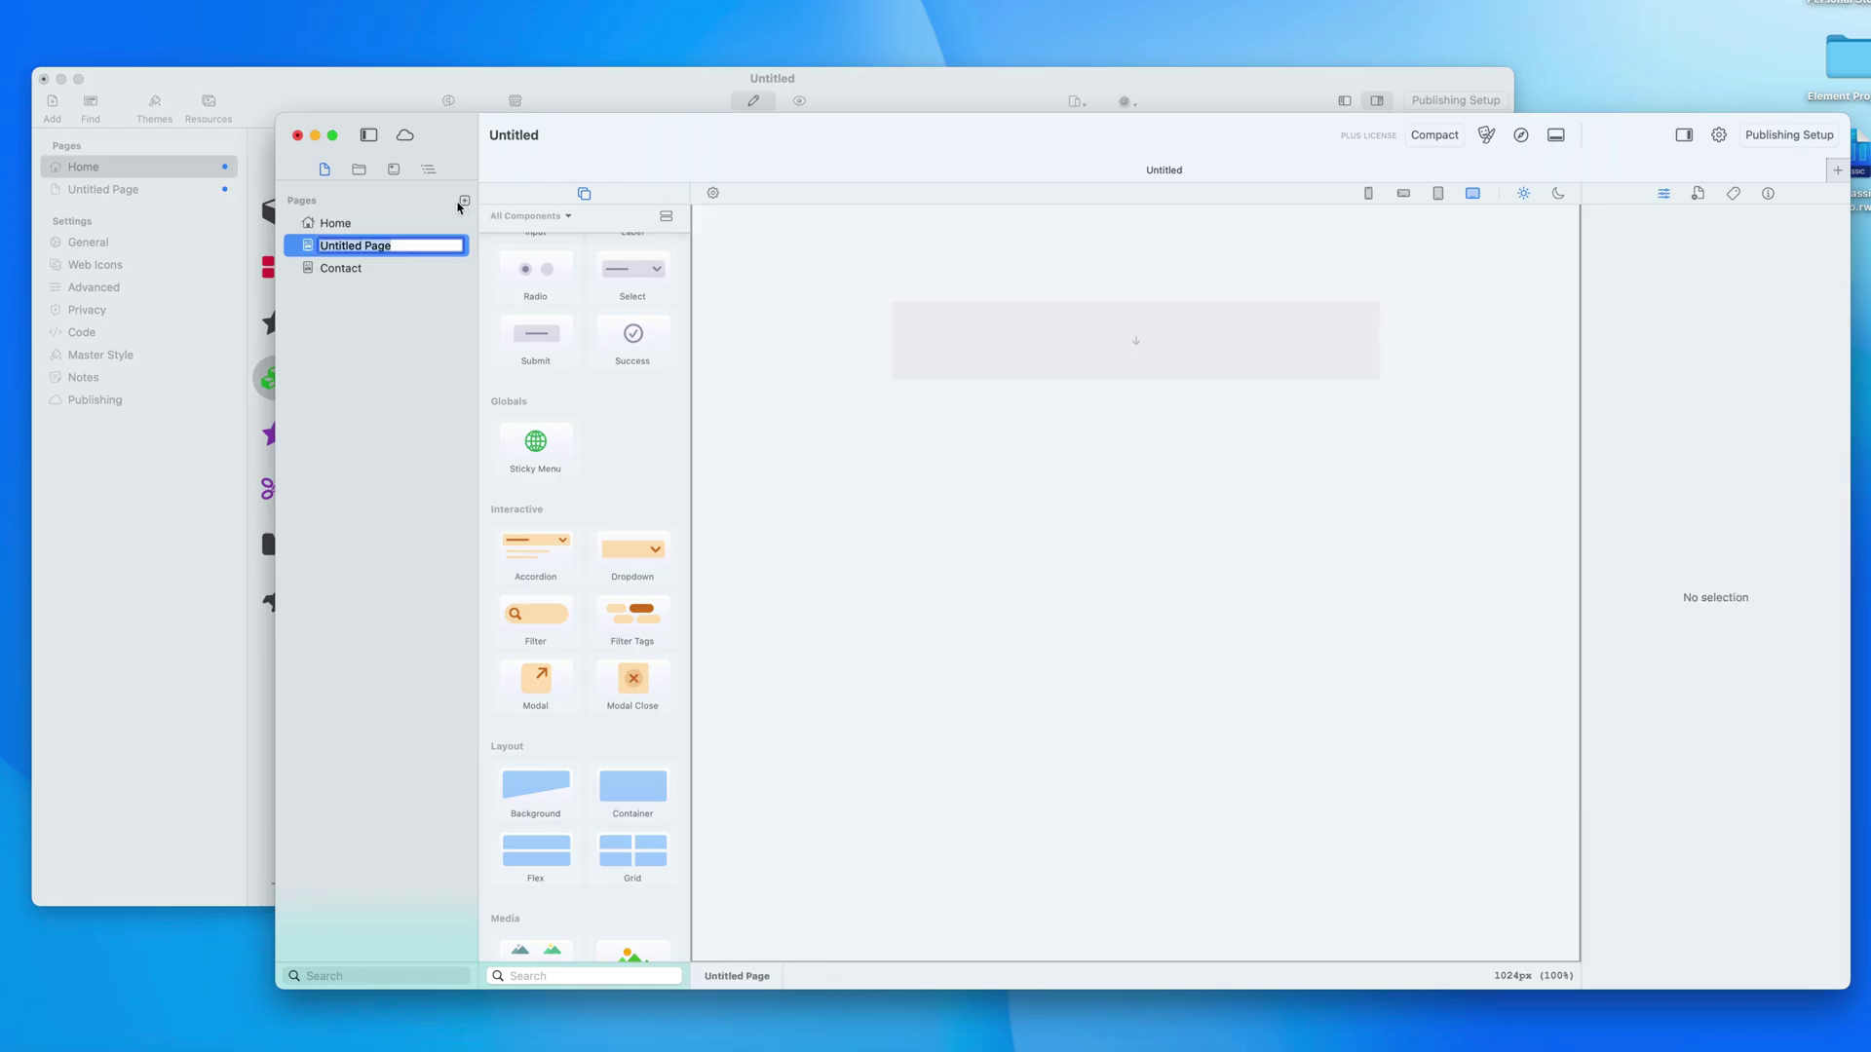
pyautogui.write('About Us')
pyautogui.press('Return')
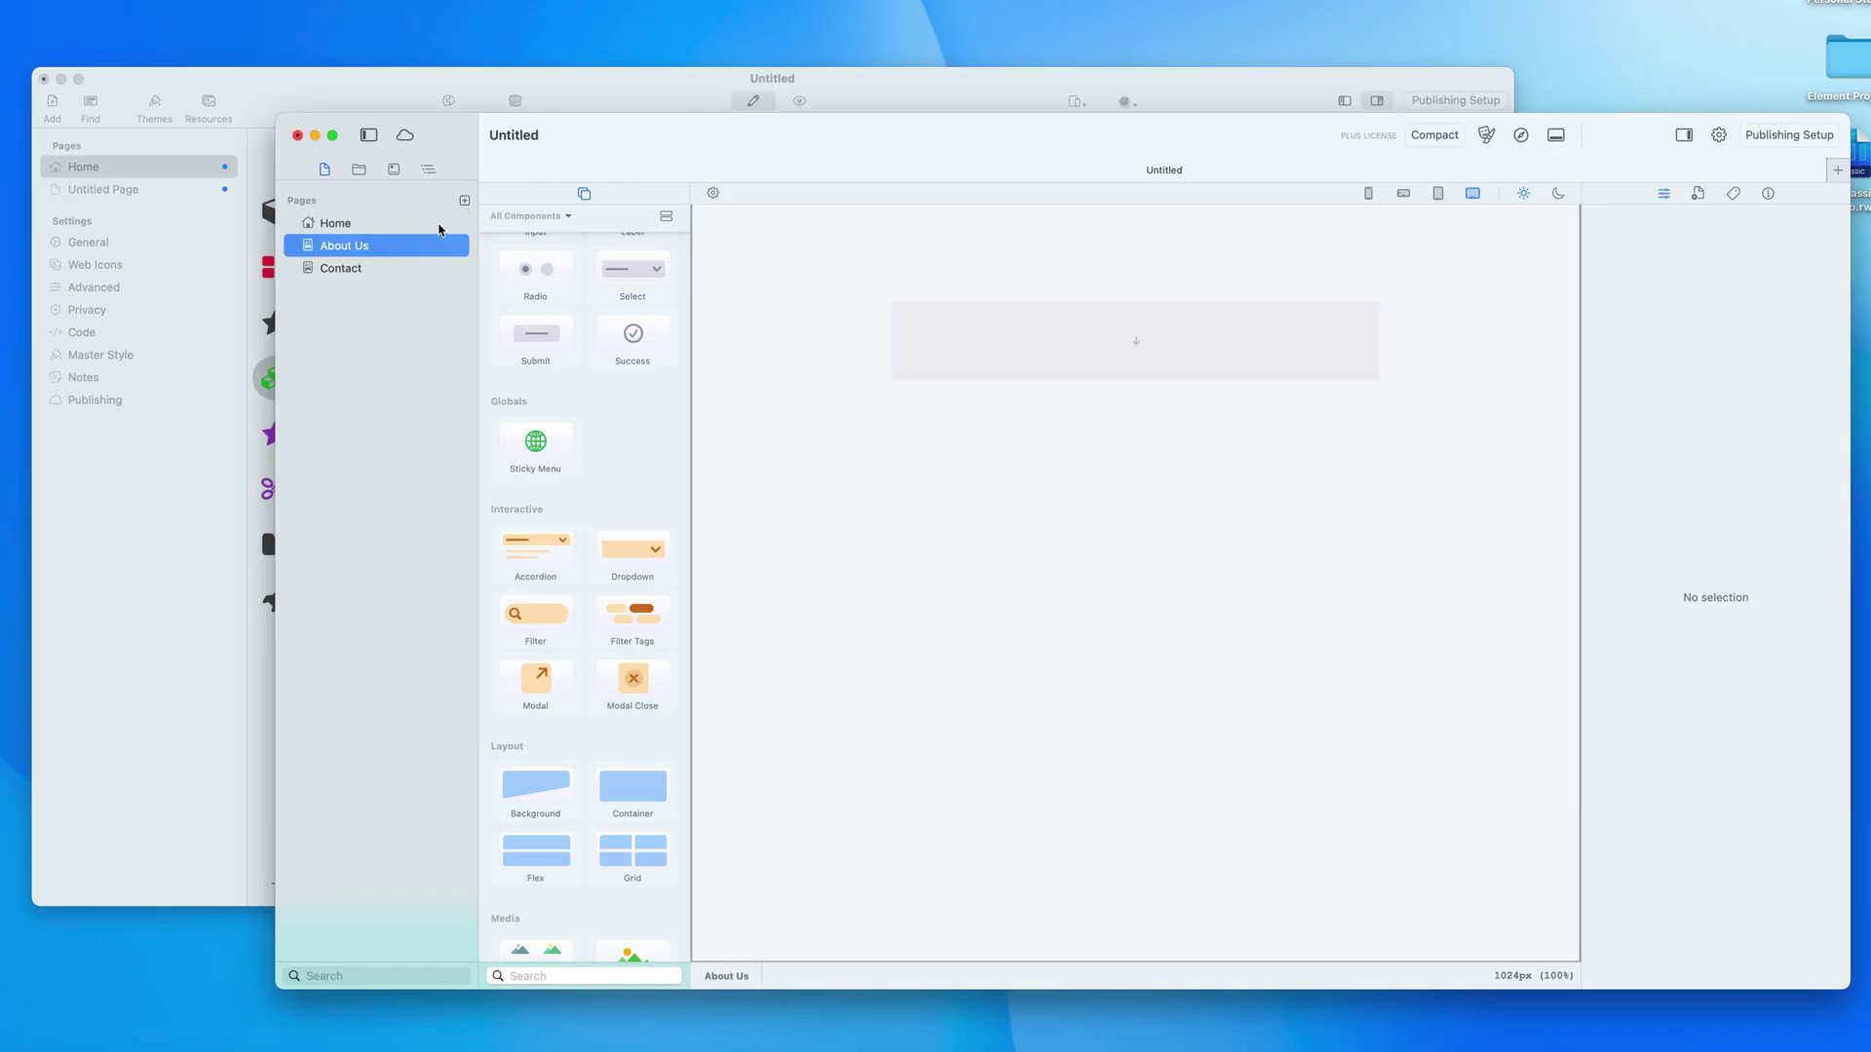
pyautogui.moveTo(1066, 398); pyautogui.dragTo(1072, 412)
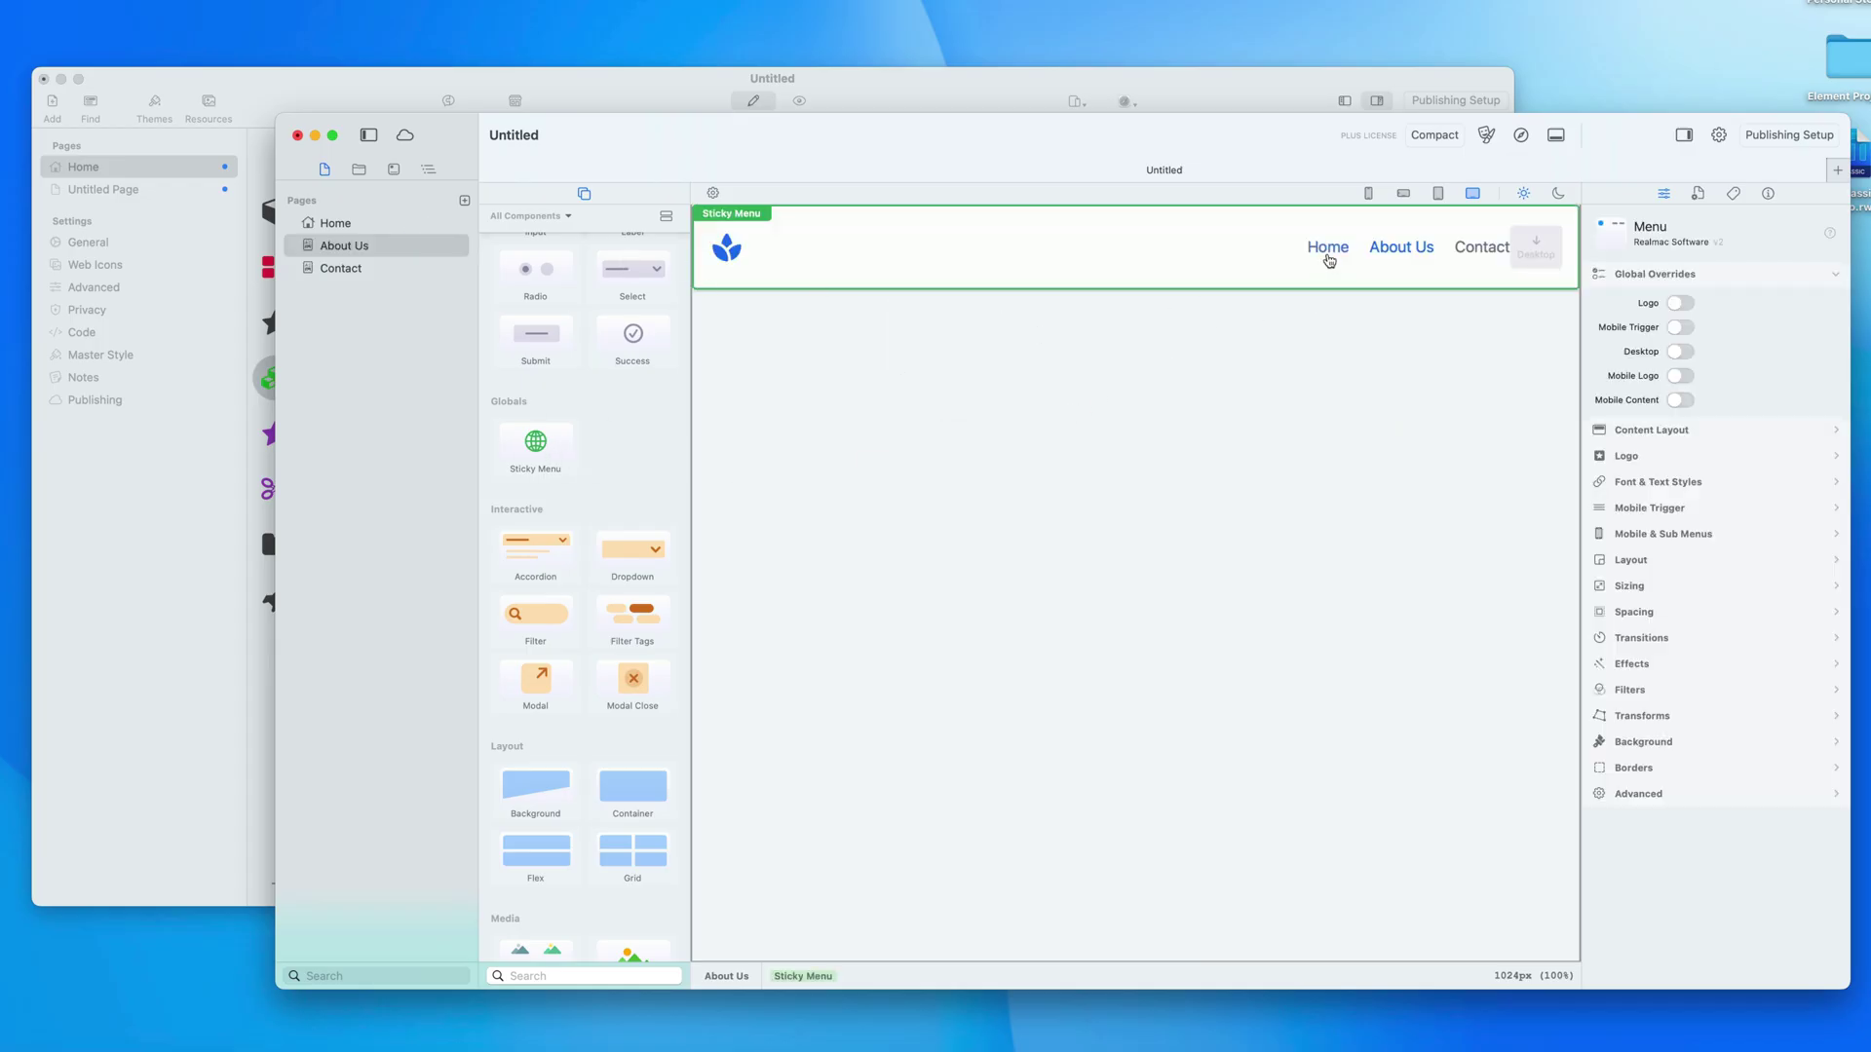
pyautogui.click(351, 226)
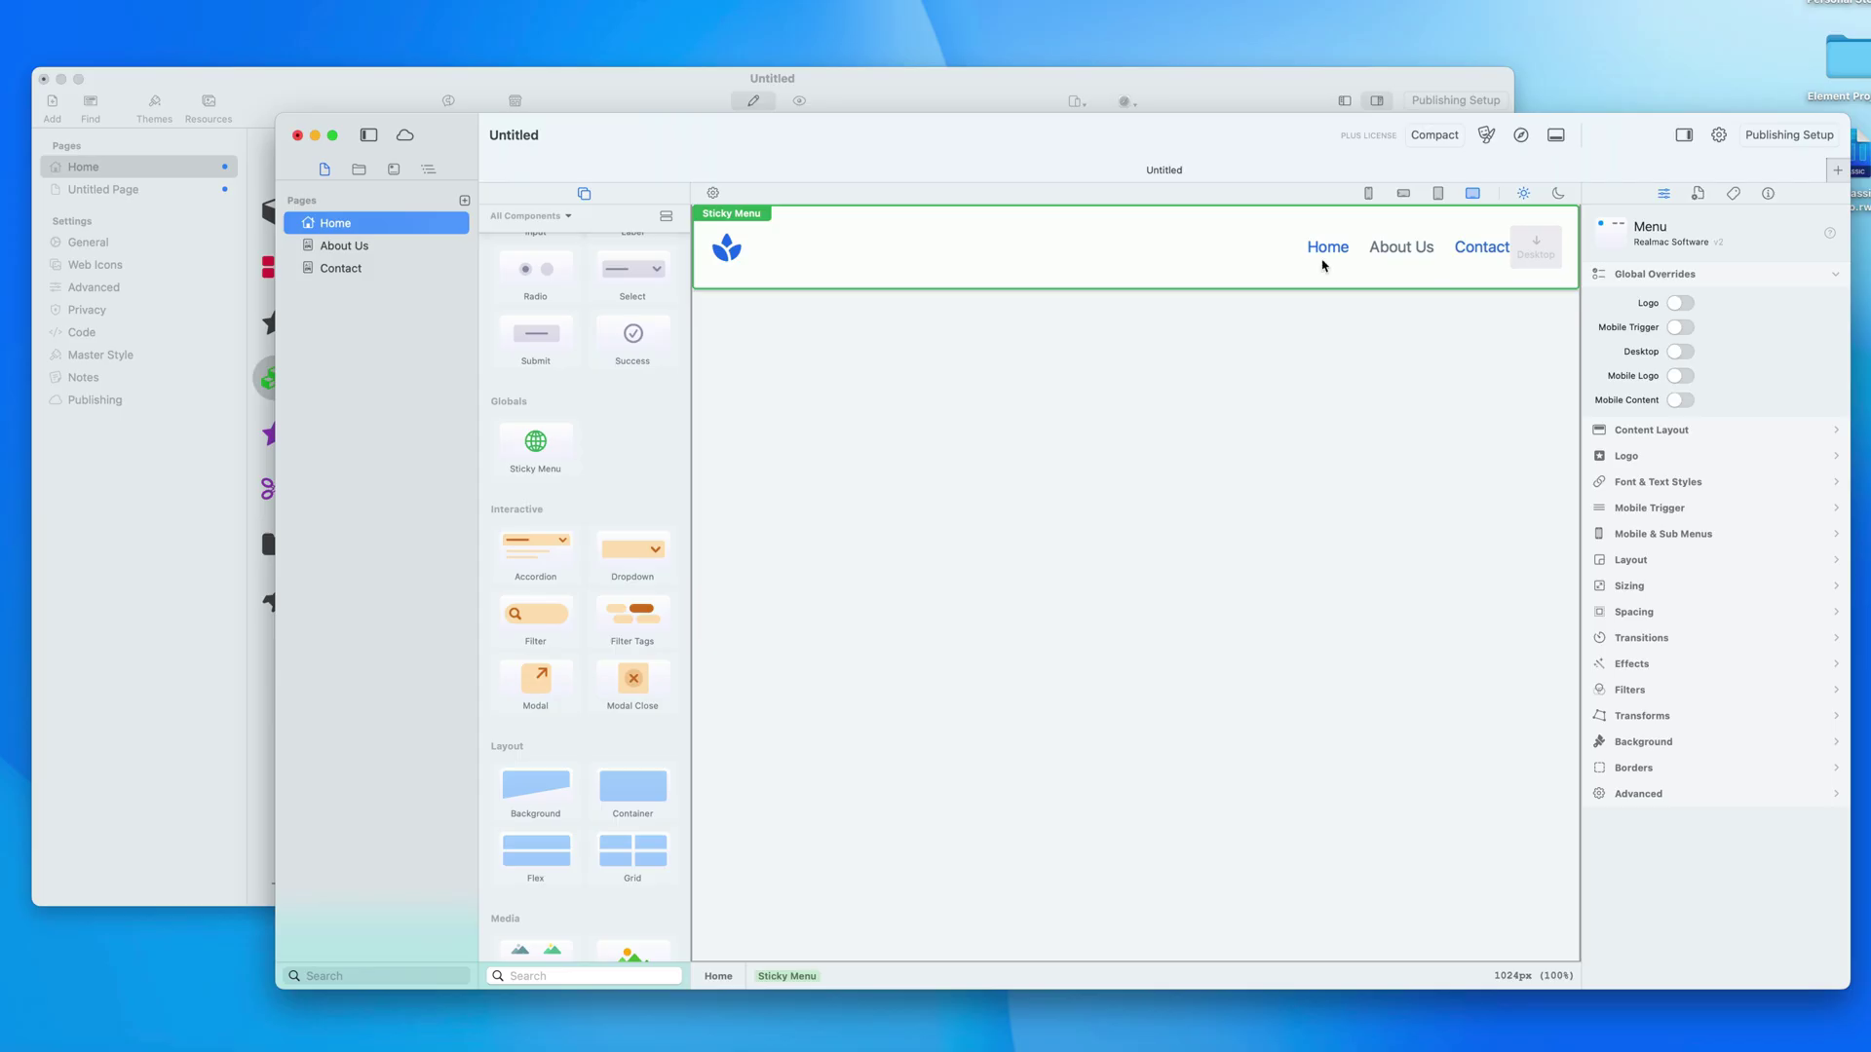
# Step: Preview the Home page in the browser, compare its menu with the one on the editing canvas, and close the preview
pyautogui.click(1520, 135)
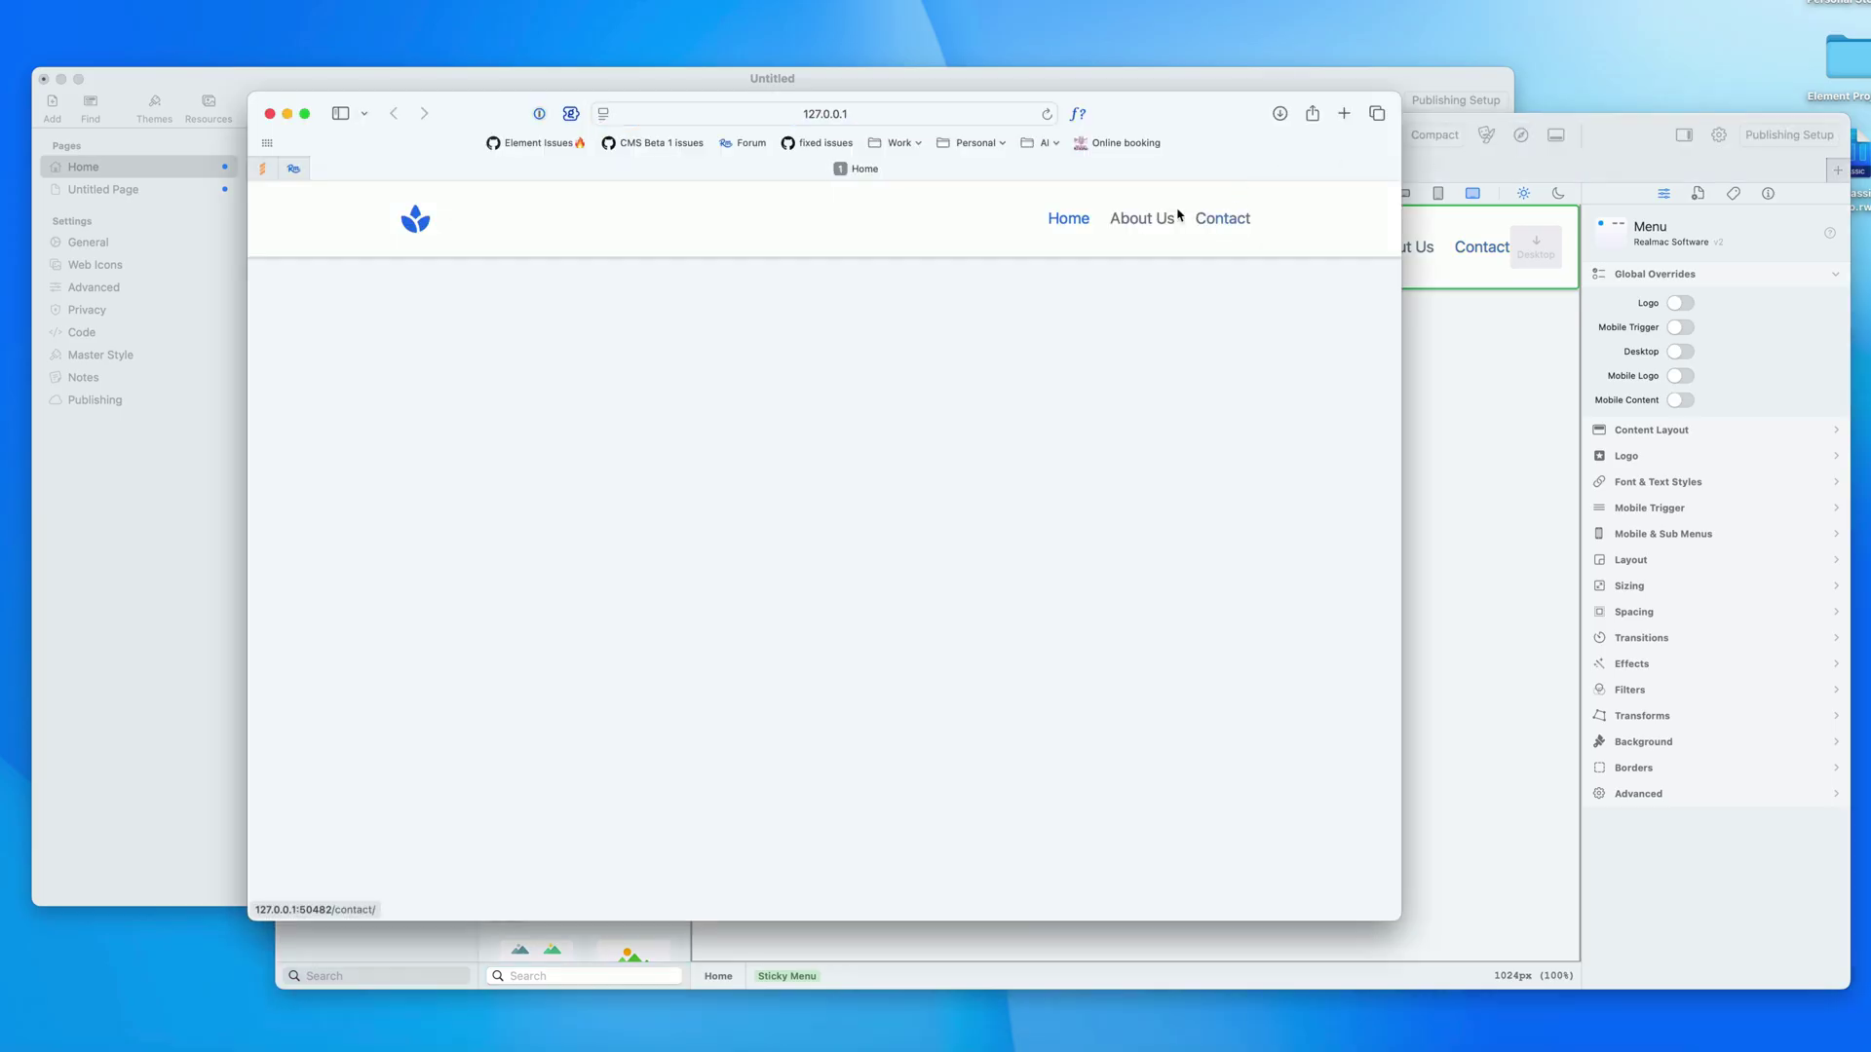
pyautogui.moveTo(1193, 127); pyautogui.dragTo(1426, 318)
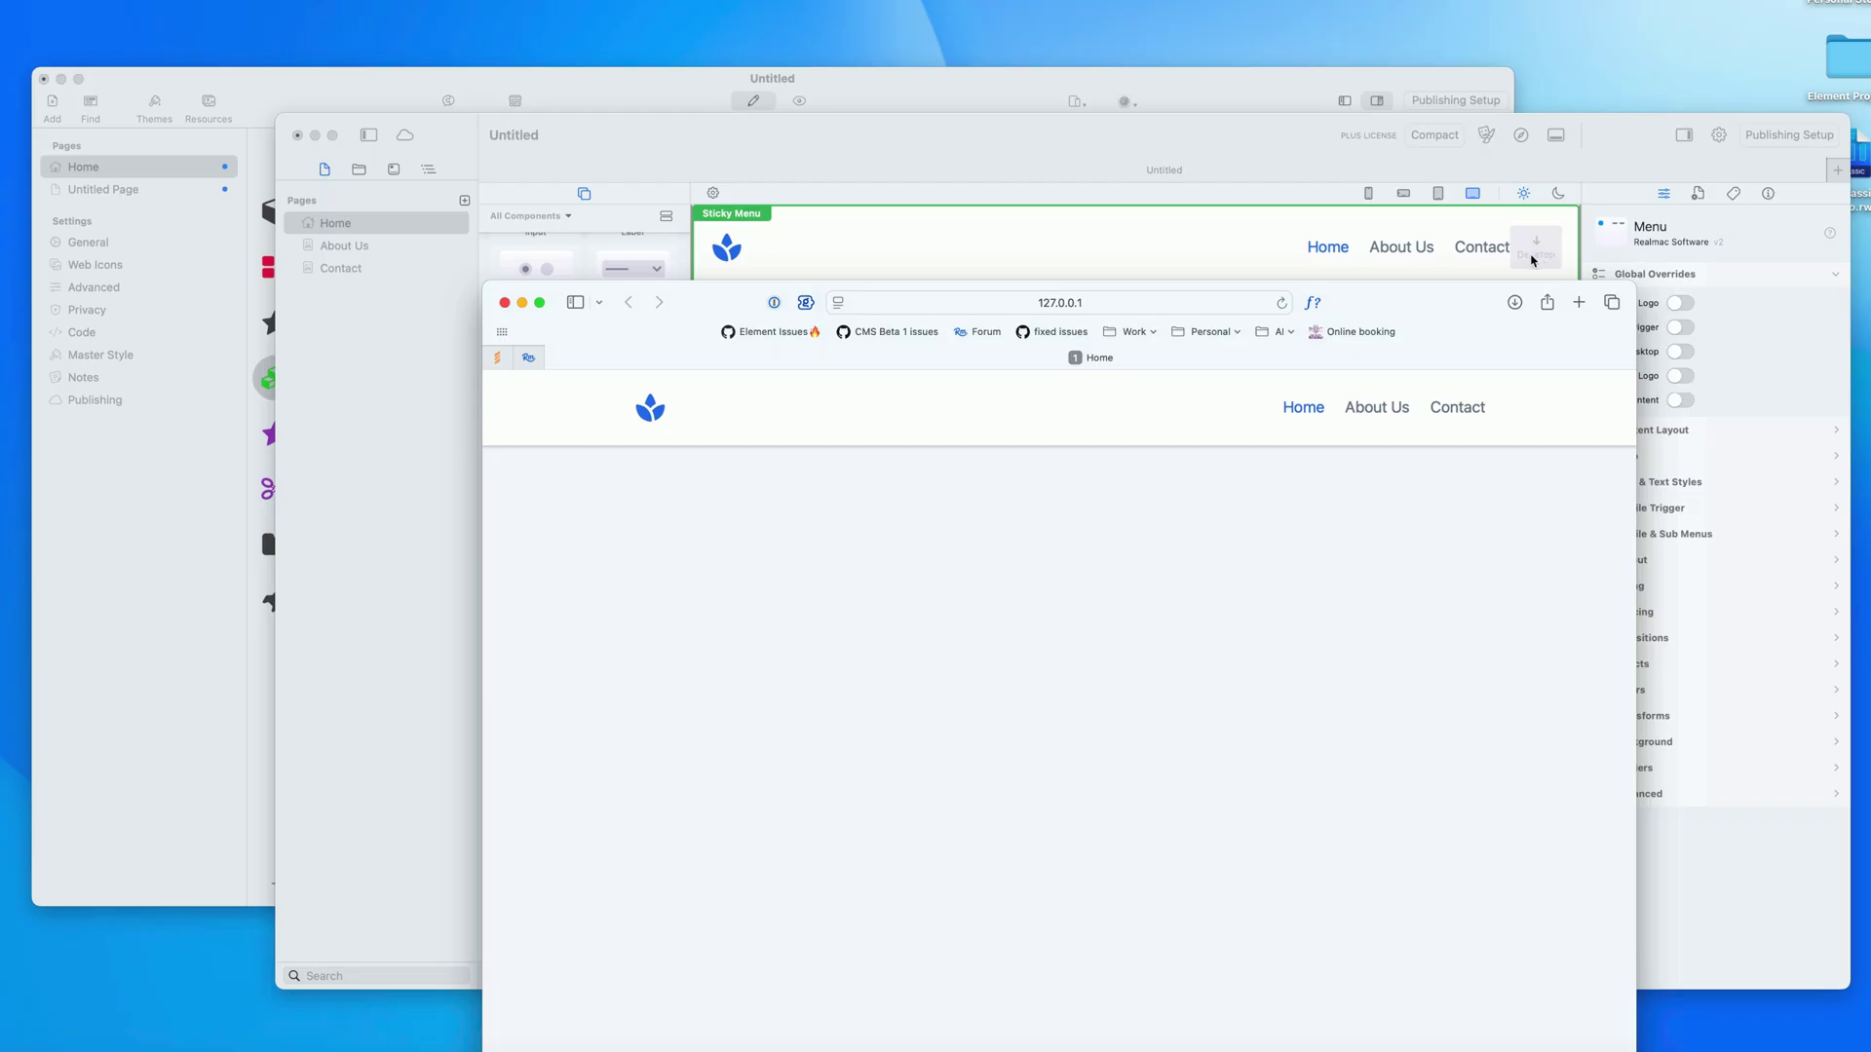
pyautogui.moveTo(1431, 299); pyautogui.dragTo(1348, 328)
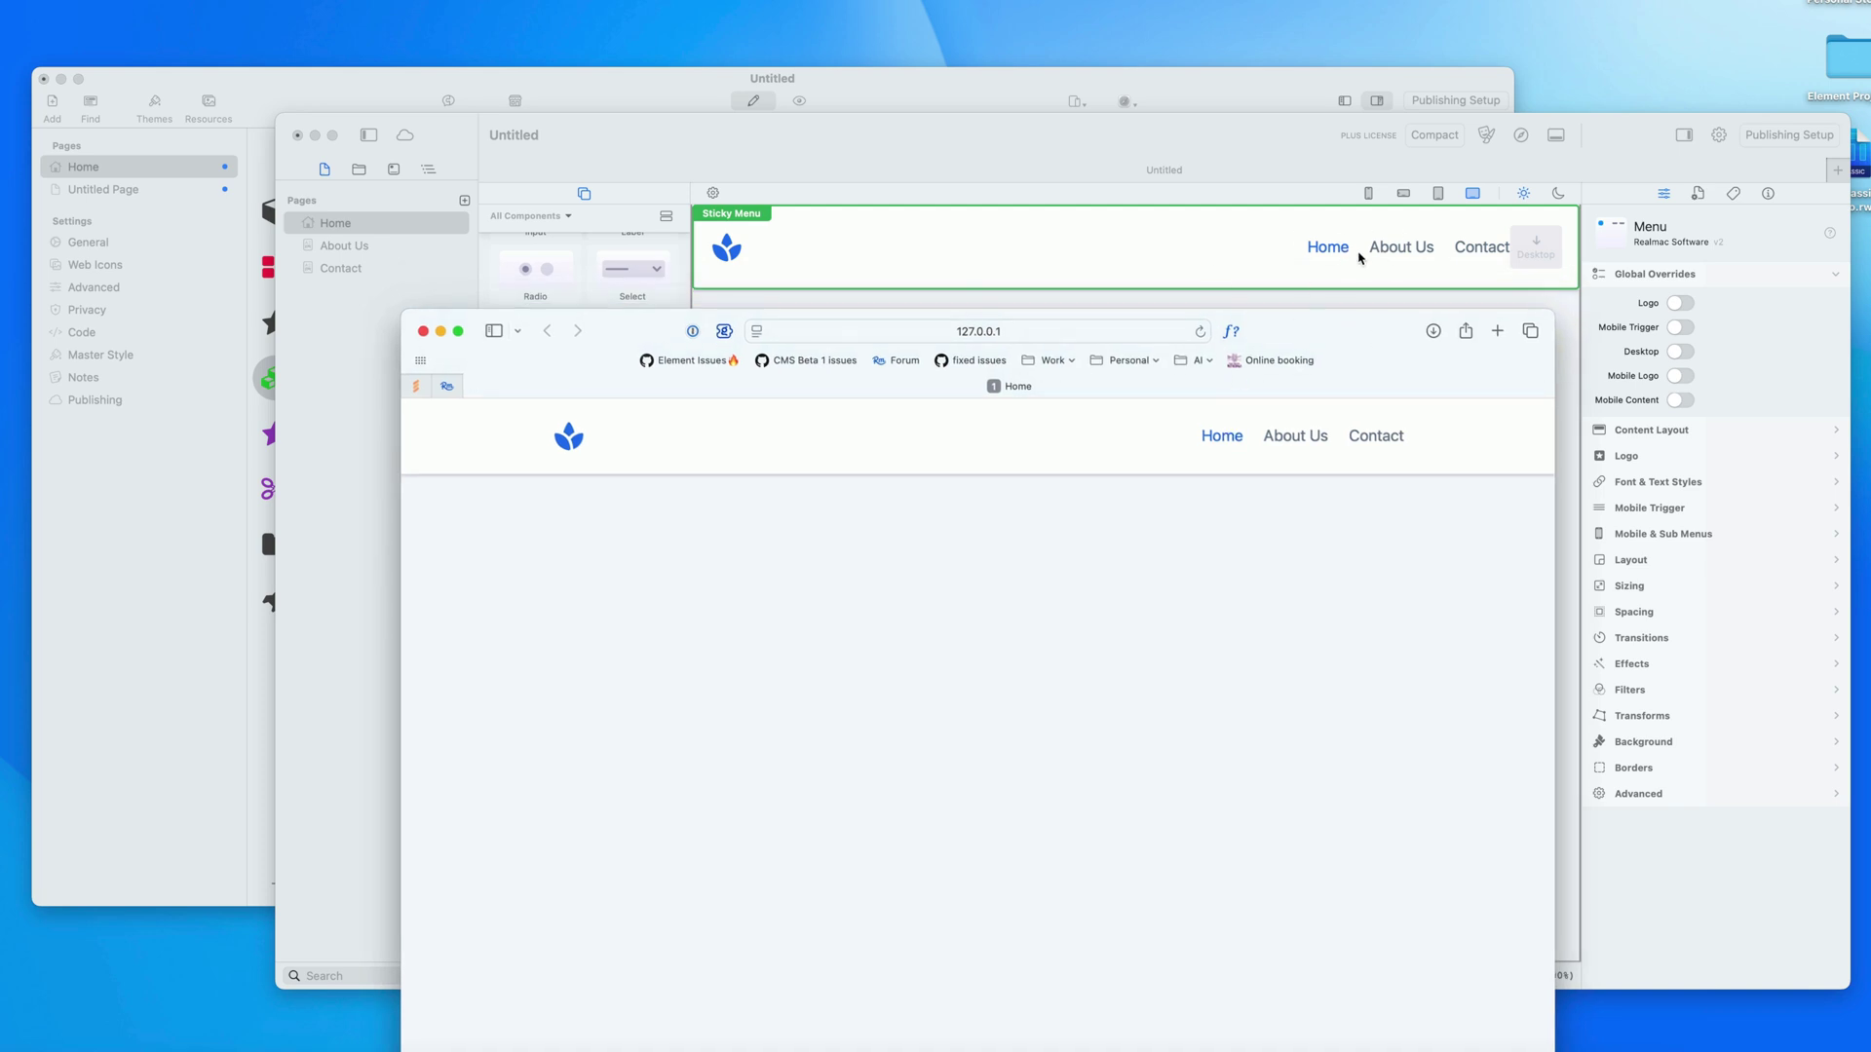
pyautogui.moveTo(1368, 329); pyautogui.dragTo(1372, 171)
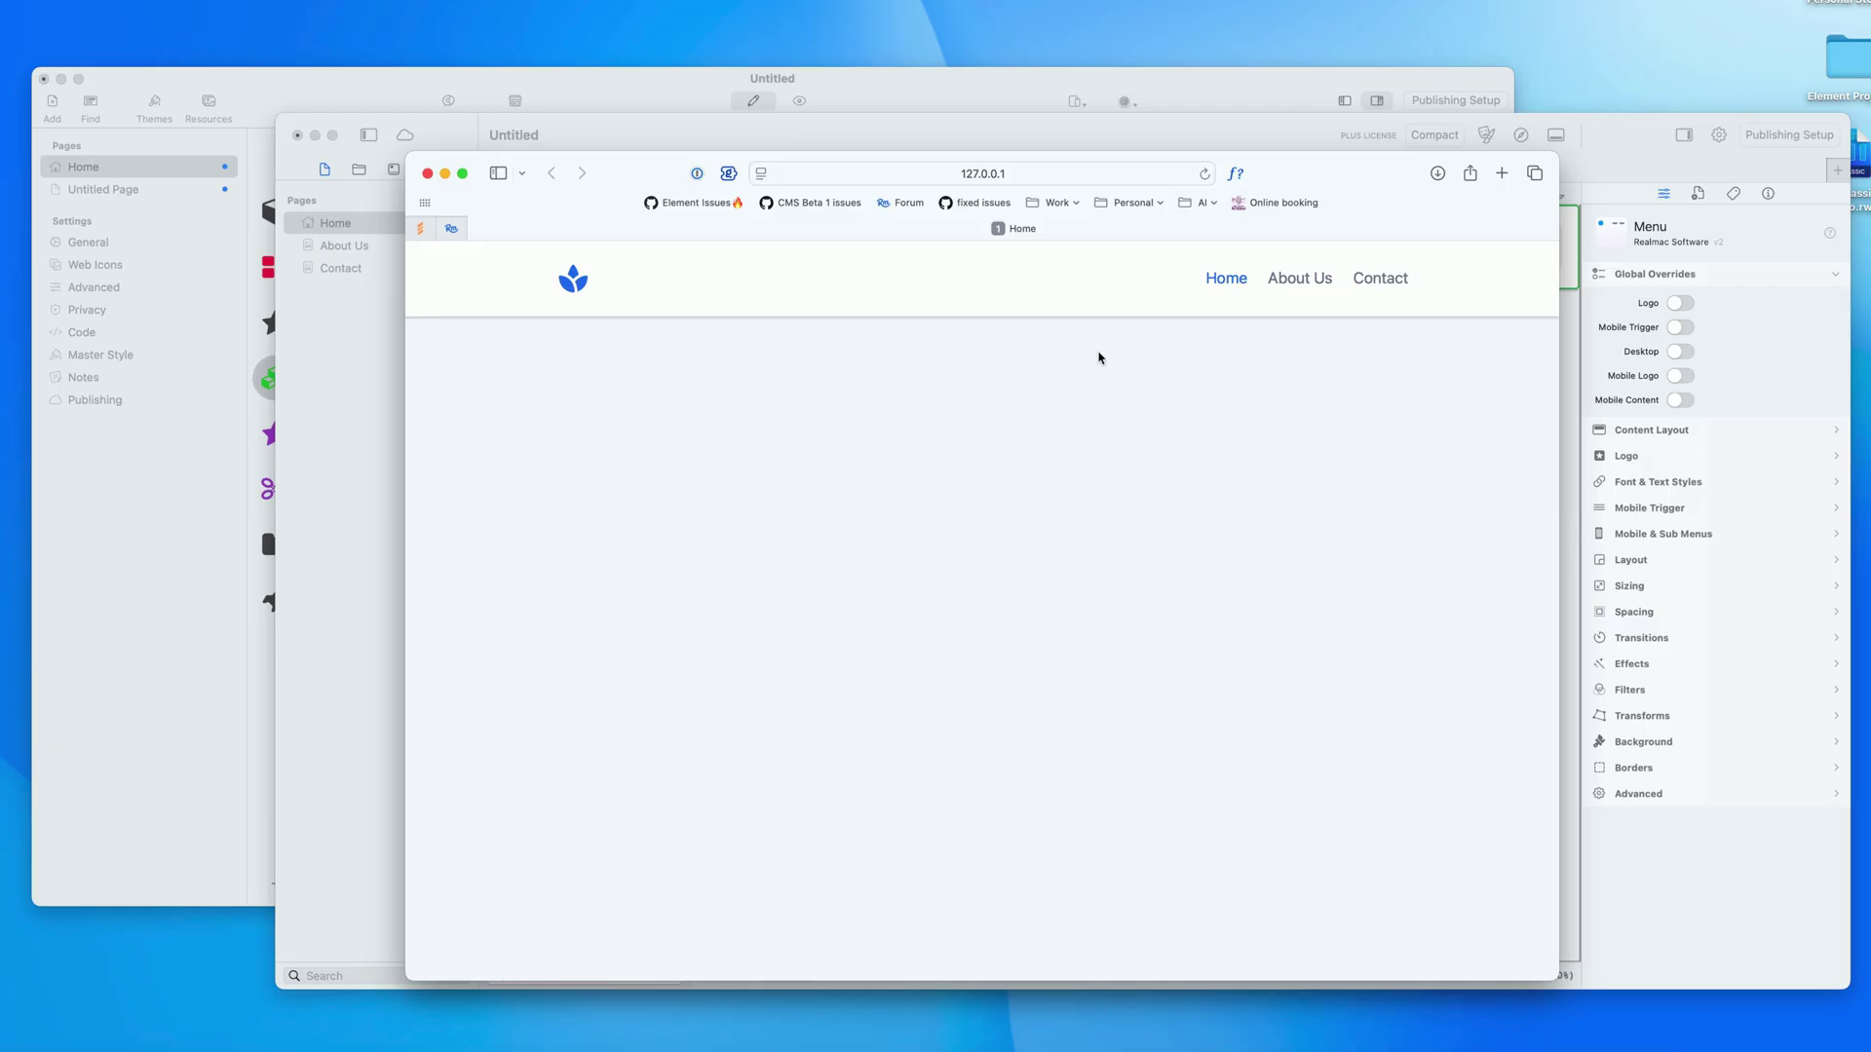
pyautogui.press('super+w')
pyautogui.click(1213, 154)
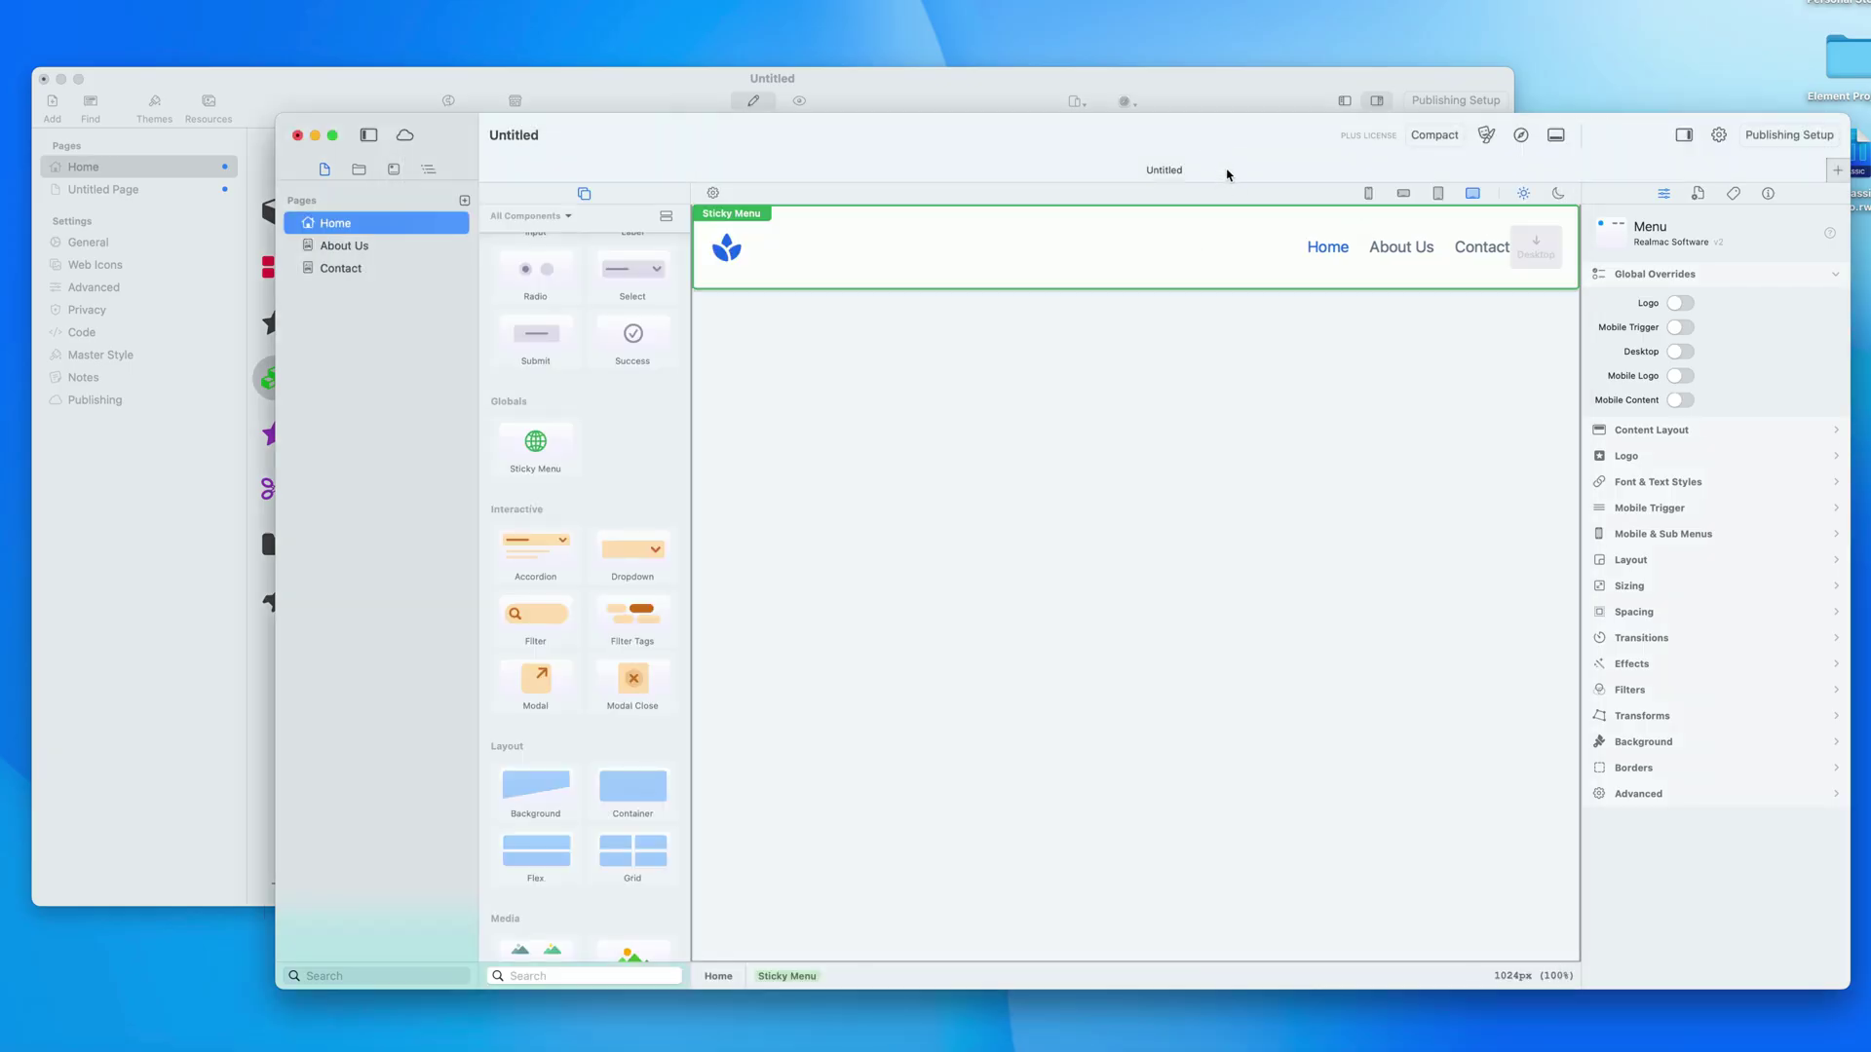
# Step: Switch to RapidWeaver Classic and alternate between preview and edit mode on the Home page
pyautogui.click(936, 98)
pyautogui.click(799, 101)
pyautogui.click(757, 101)
pyautogui.click(799, 102)
pyautogui.click(760, 101)
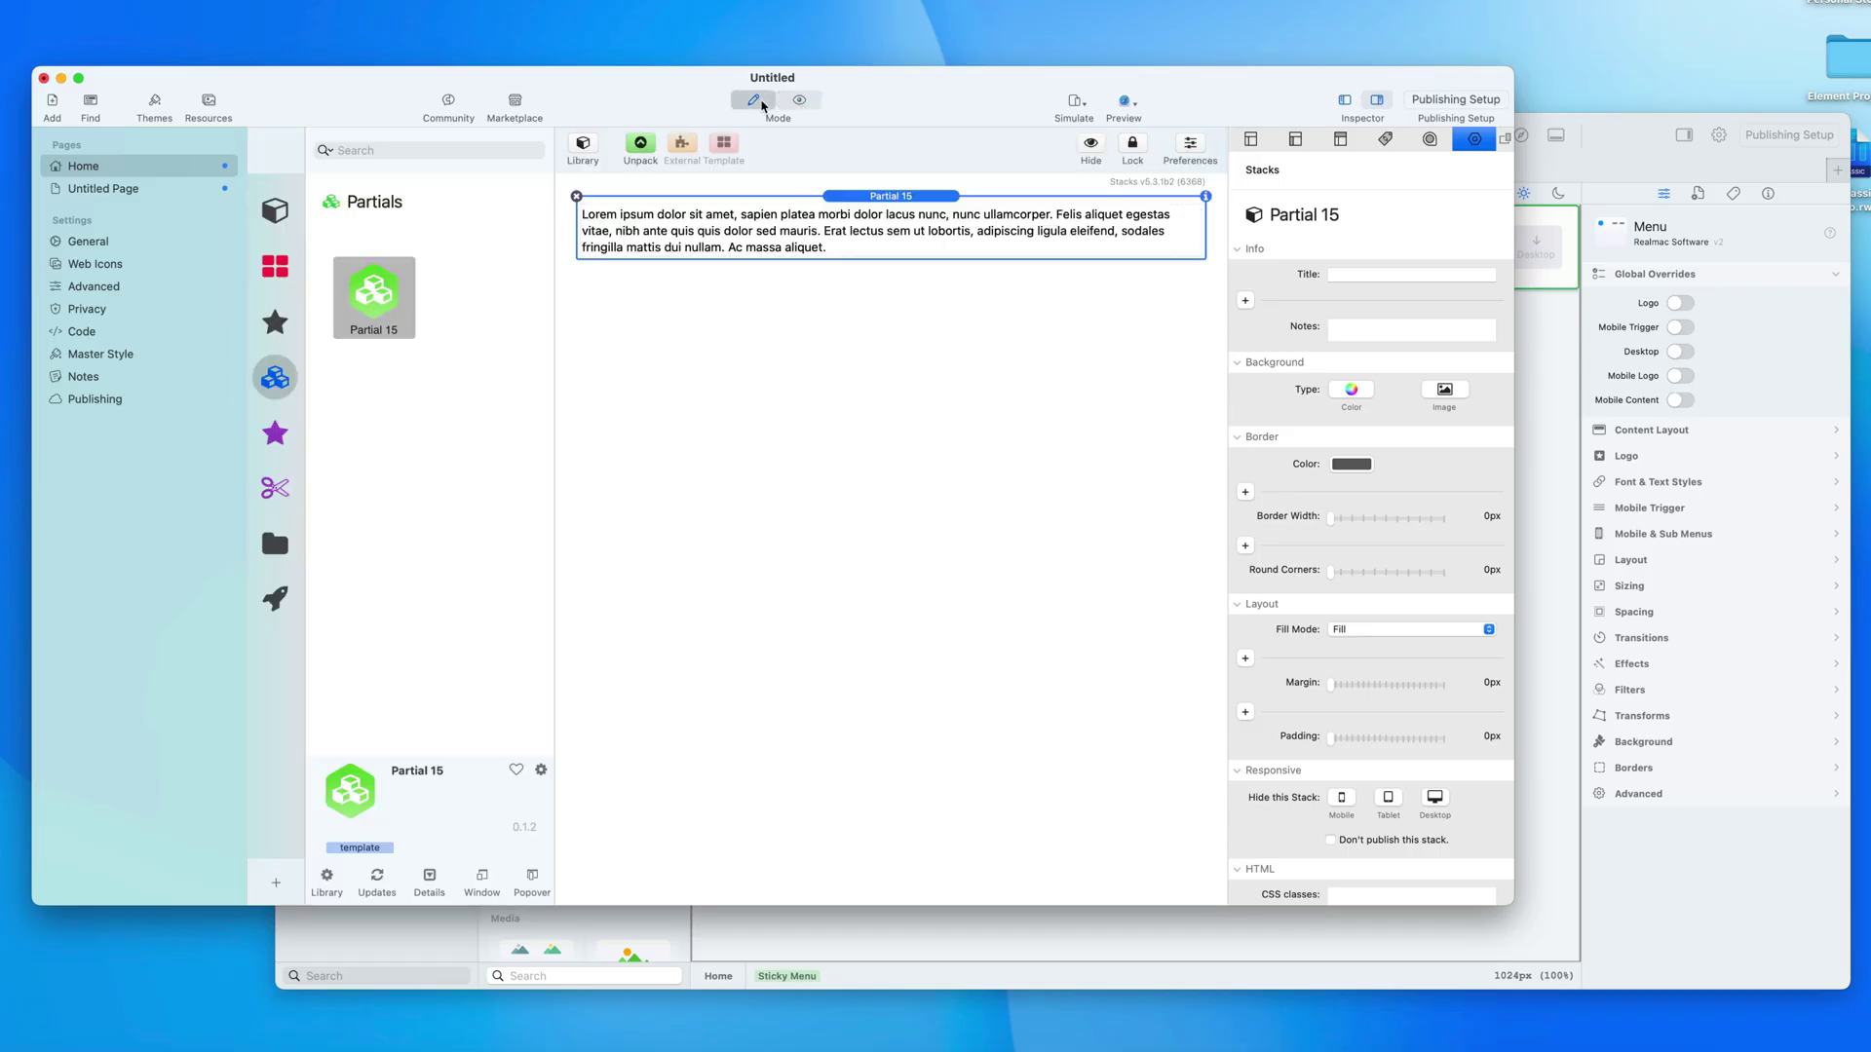
# Step: Switch back to Elements and step through the page list from Home to Contact
pyautogui.click(1629, 154)
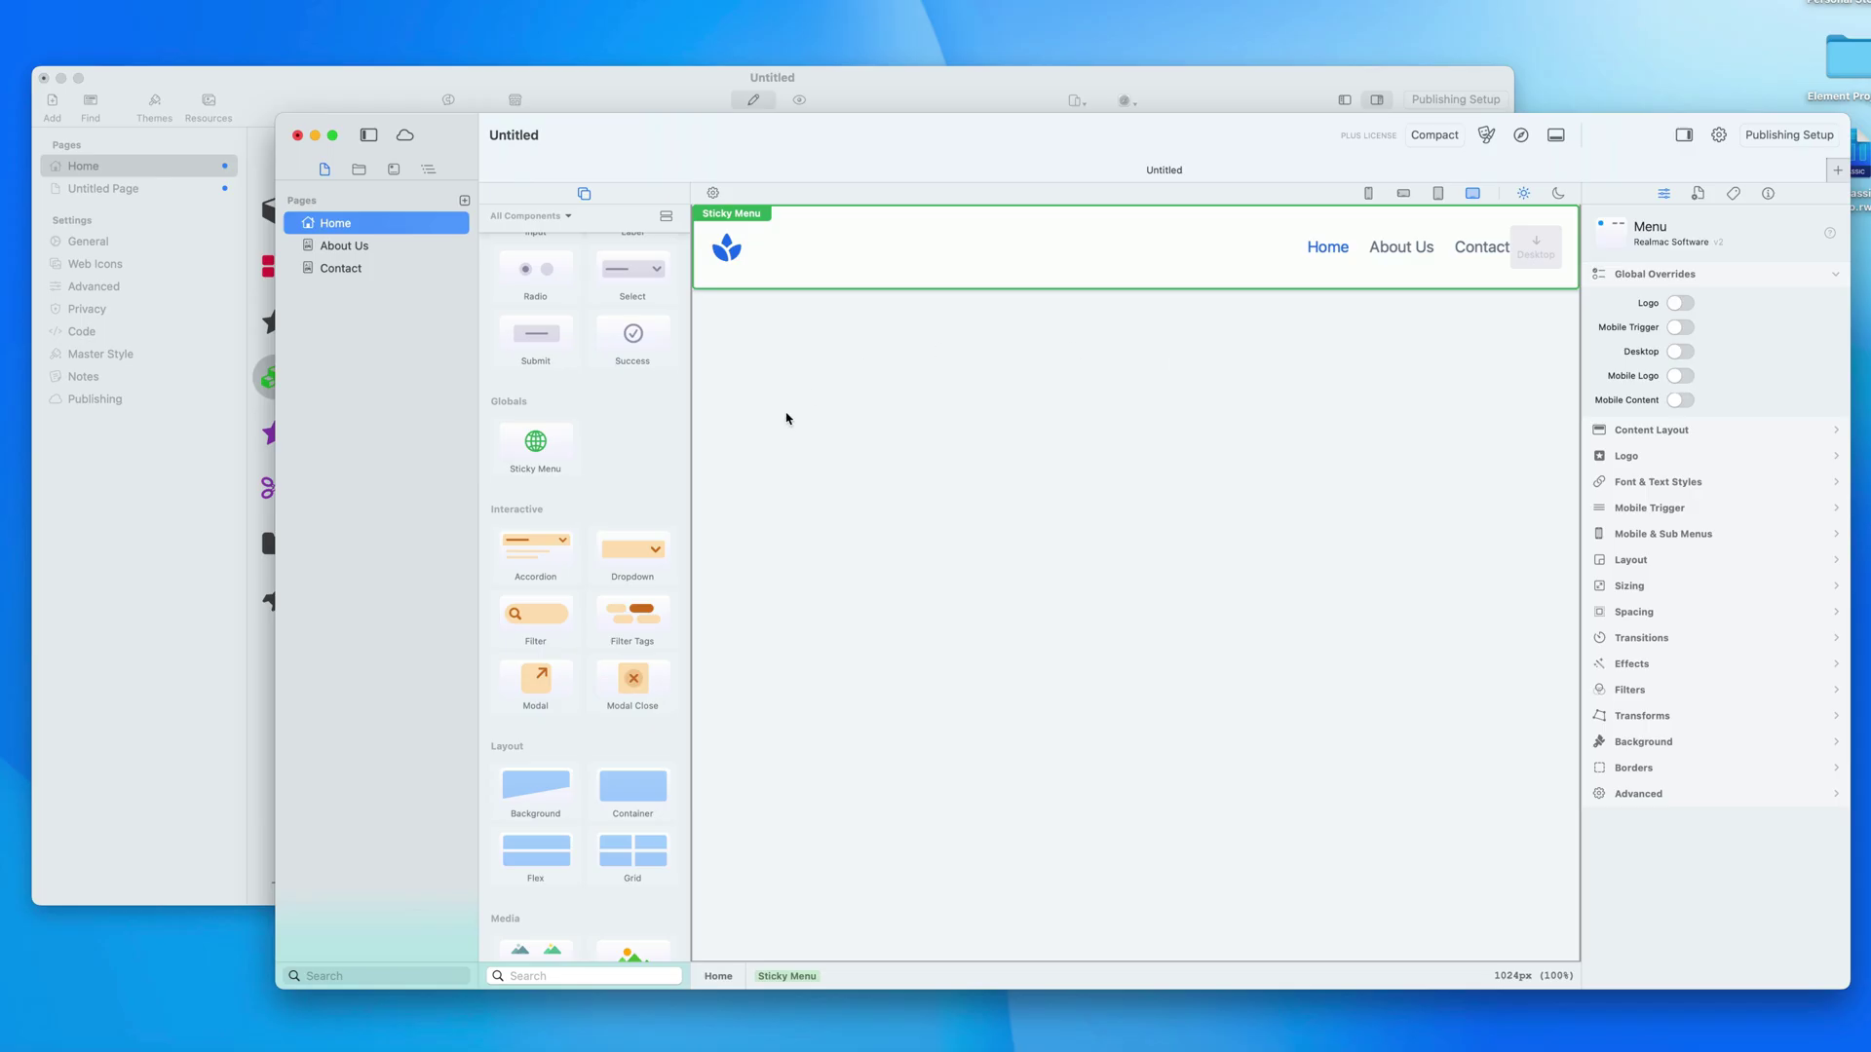
pyautogui.press('Down')
pyautogui.press('Down')
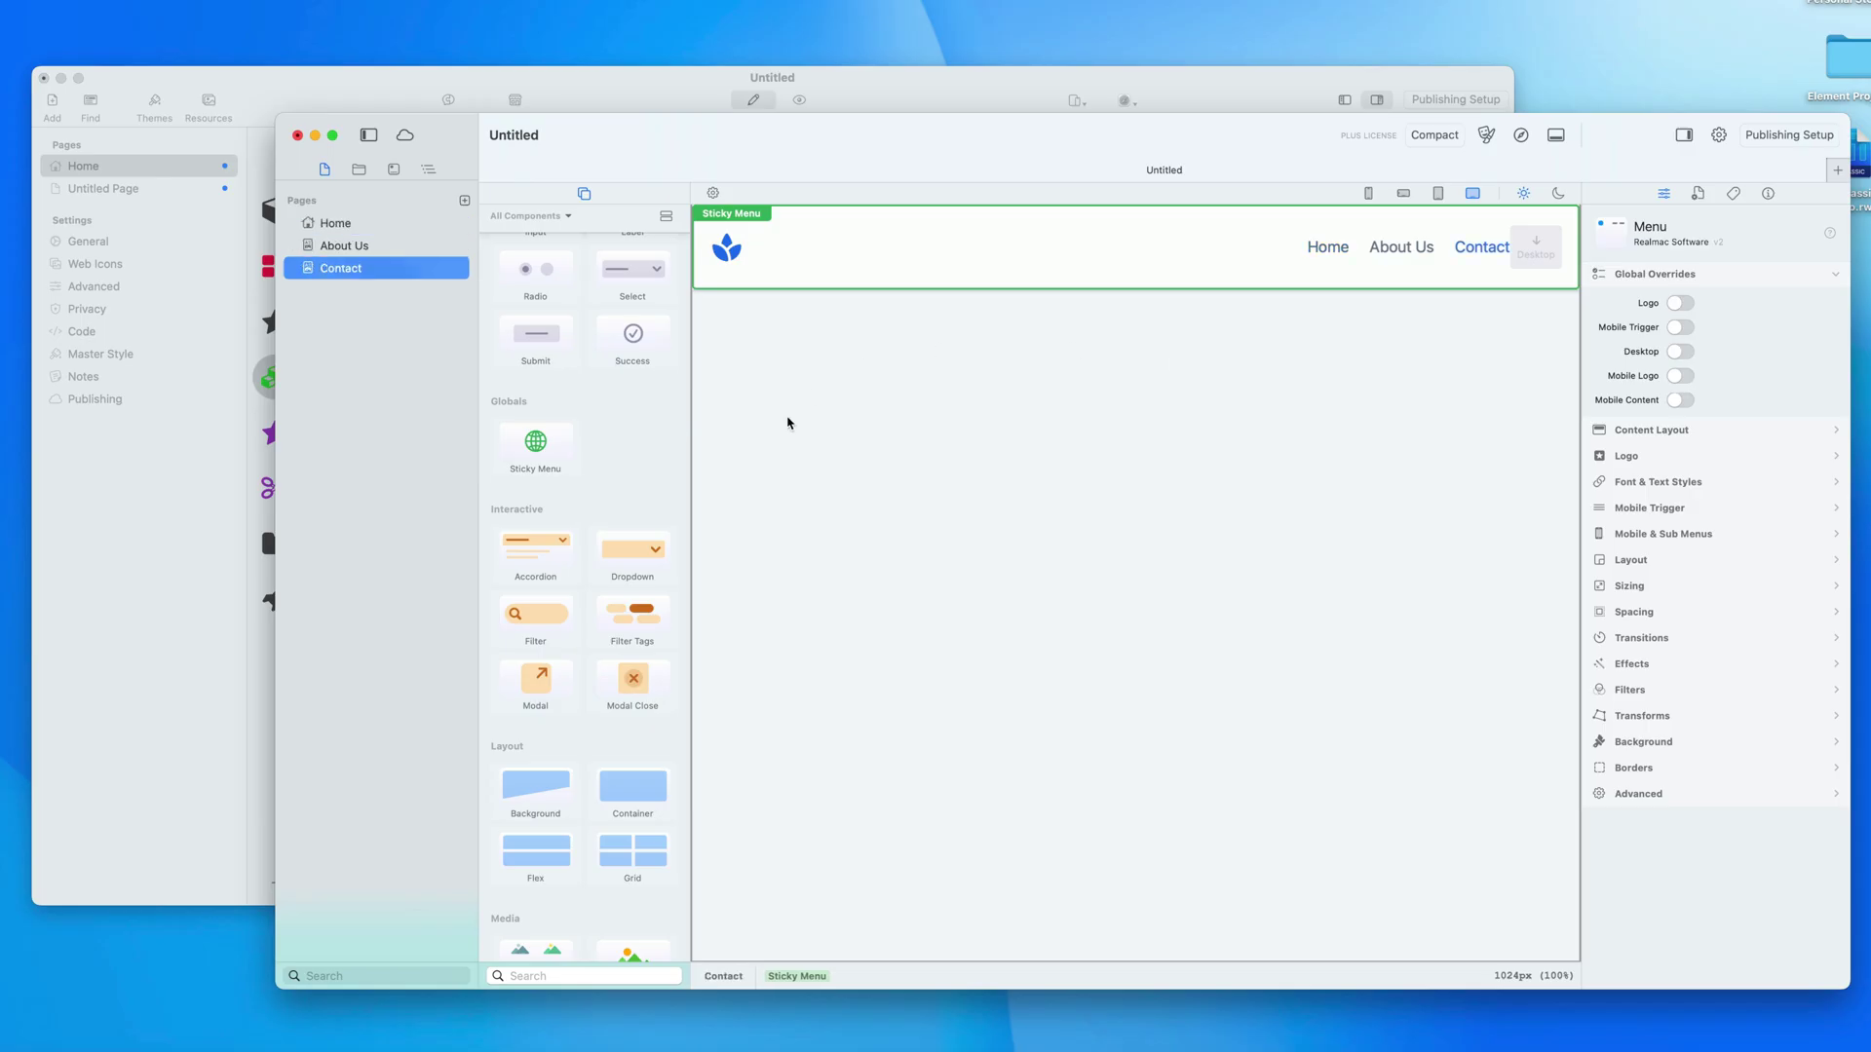
# Step: Switch to RapidWeaver Classic, check its themes control, preview the Home page's theme layout, and return to edit mode
pyautogui.click(643, 103)
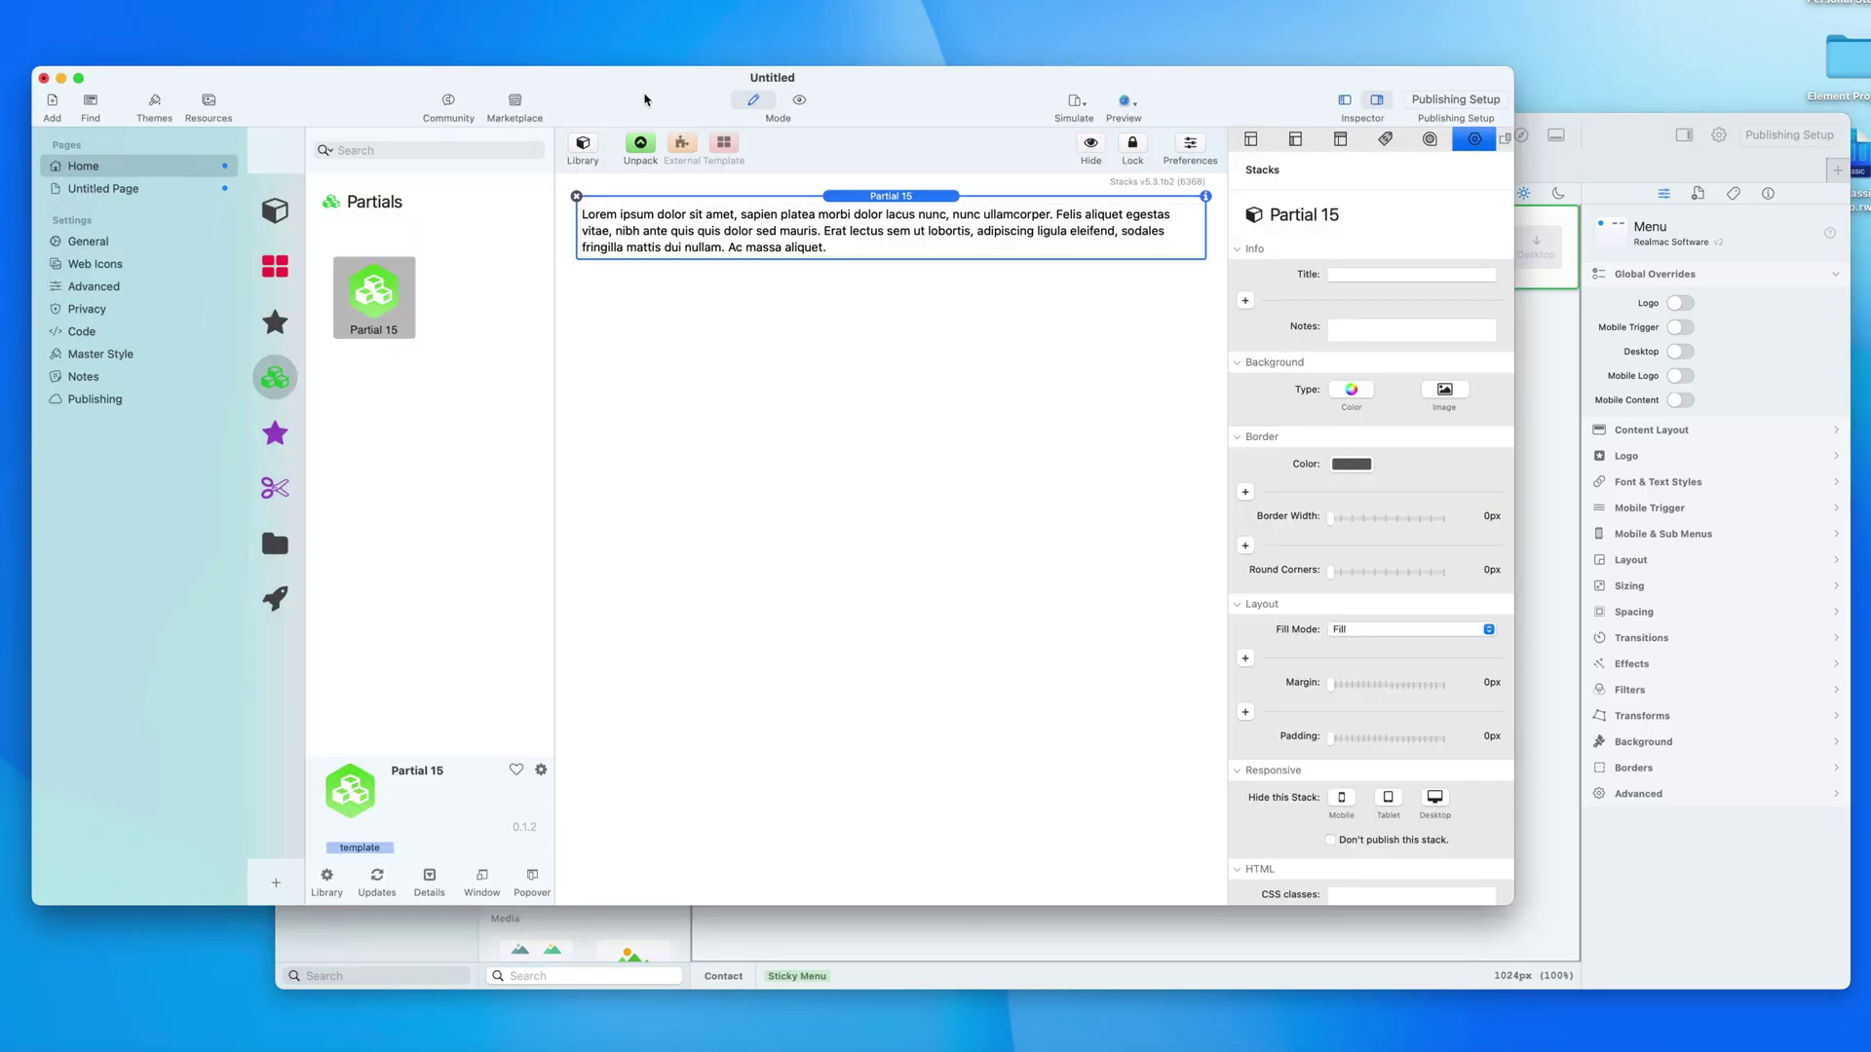
pyautogui.click(154, 102)
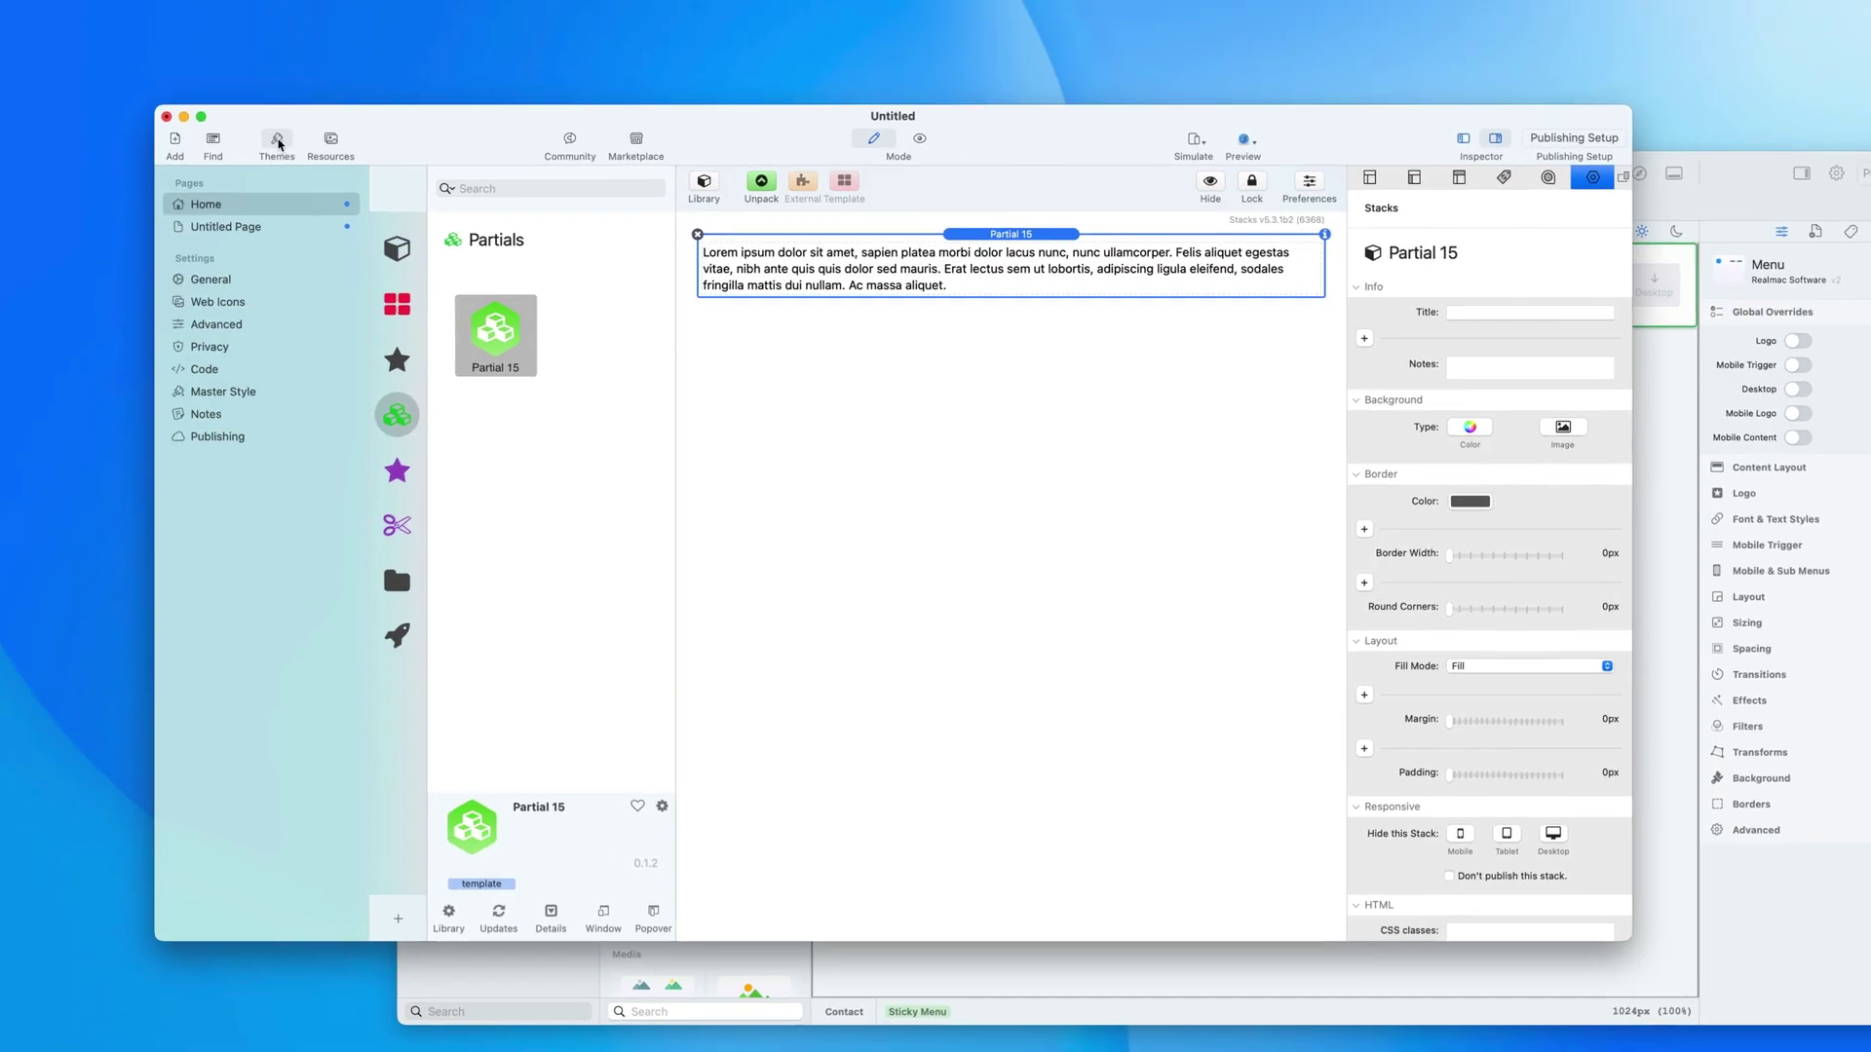
pyautogui.click(655, 187)
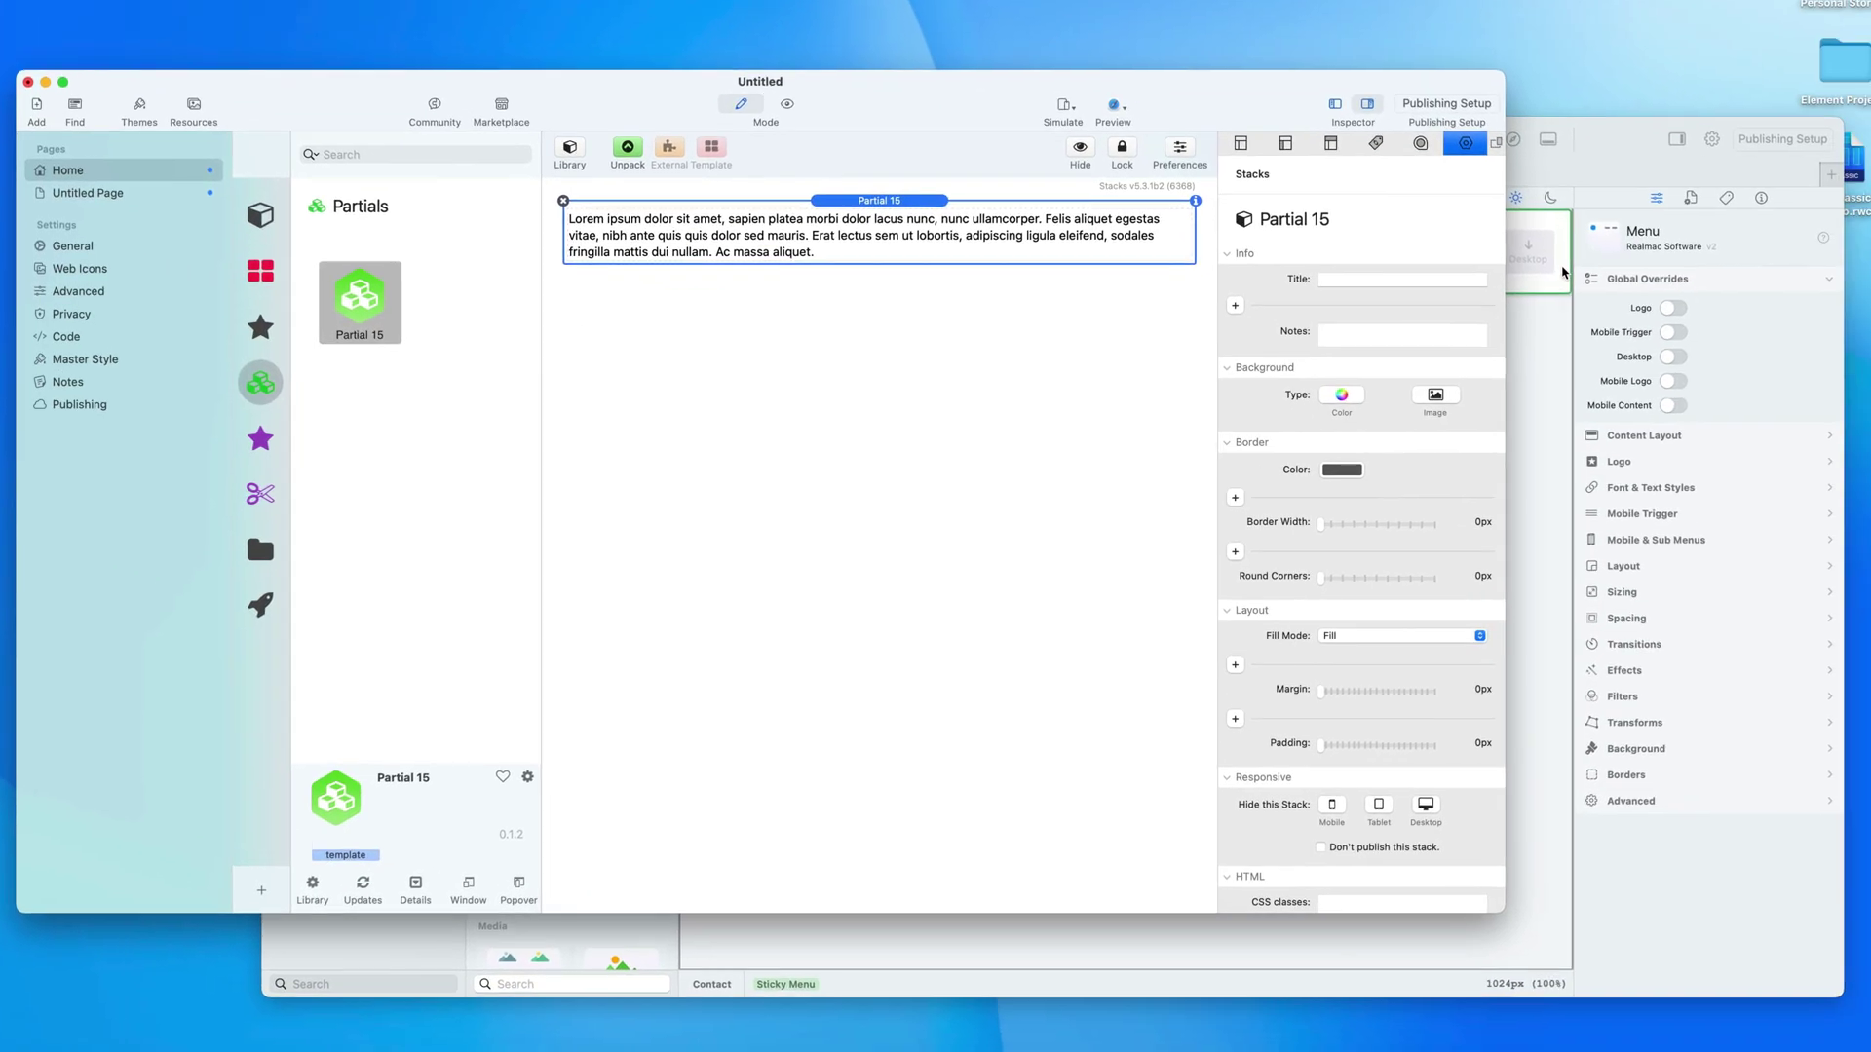
pyautogui.click(1562, 273)
pyautogui.click(656, 88)
pyautogui.click(785, 105)
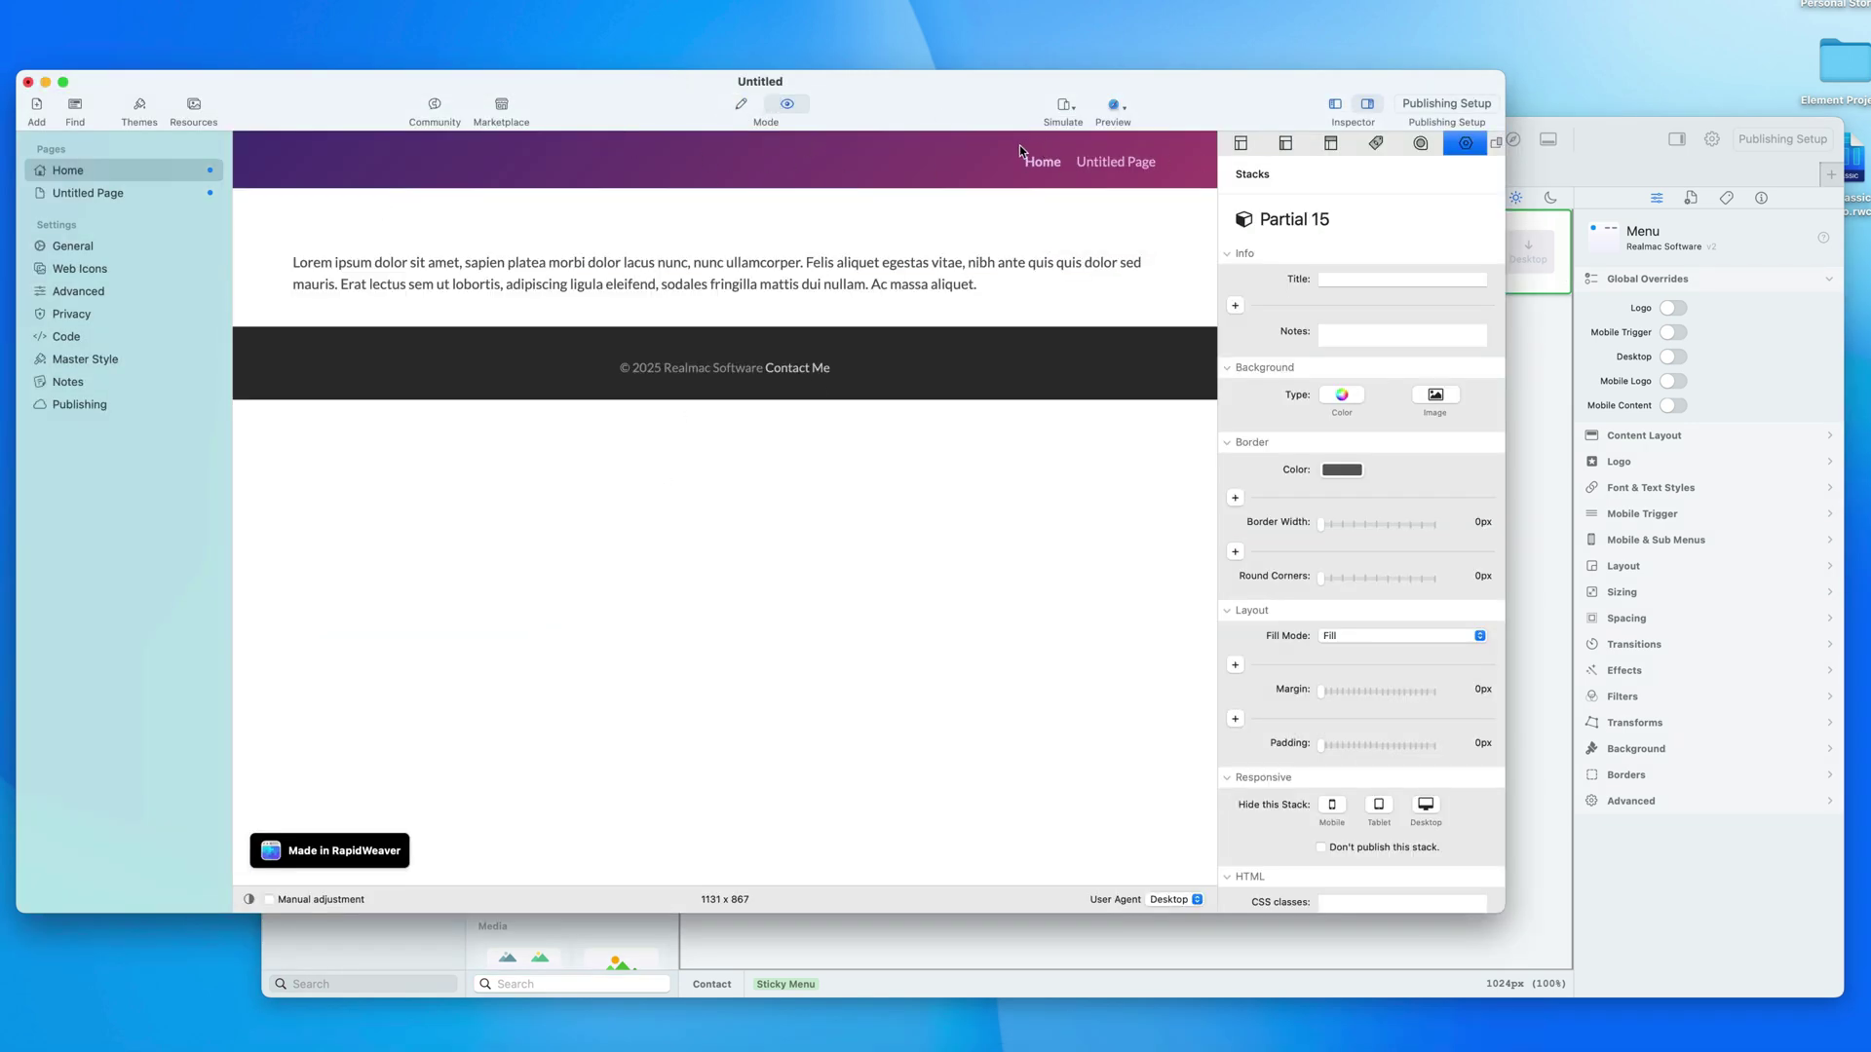
pyautogui.click(780, 103)
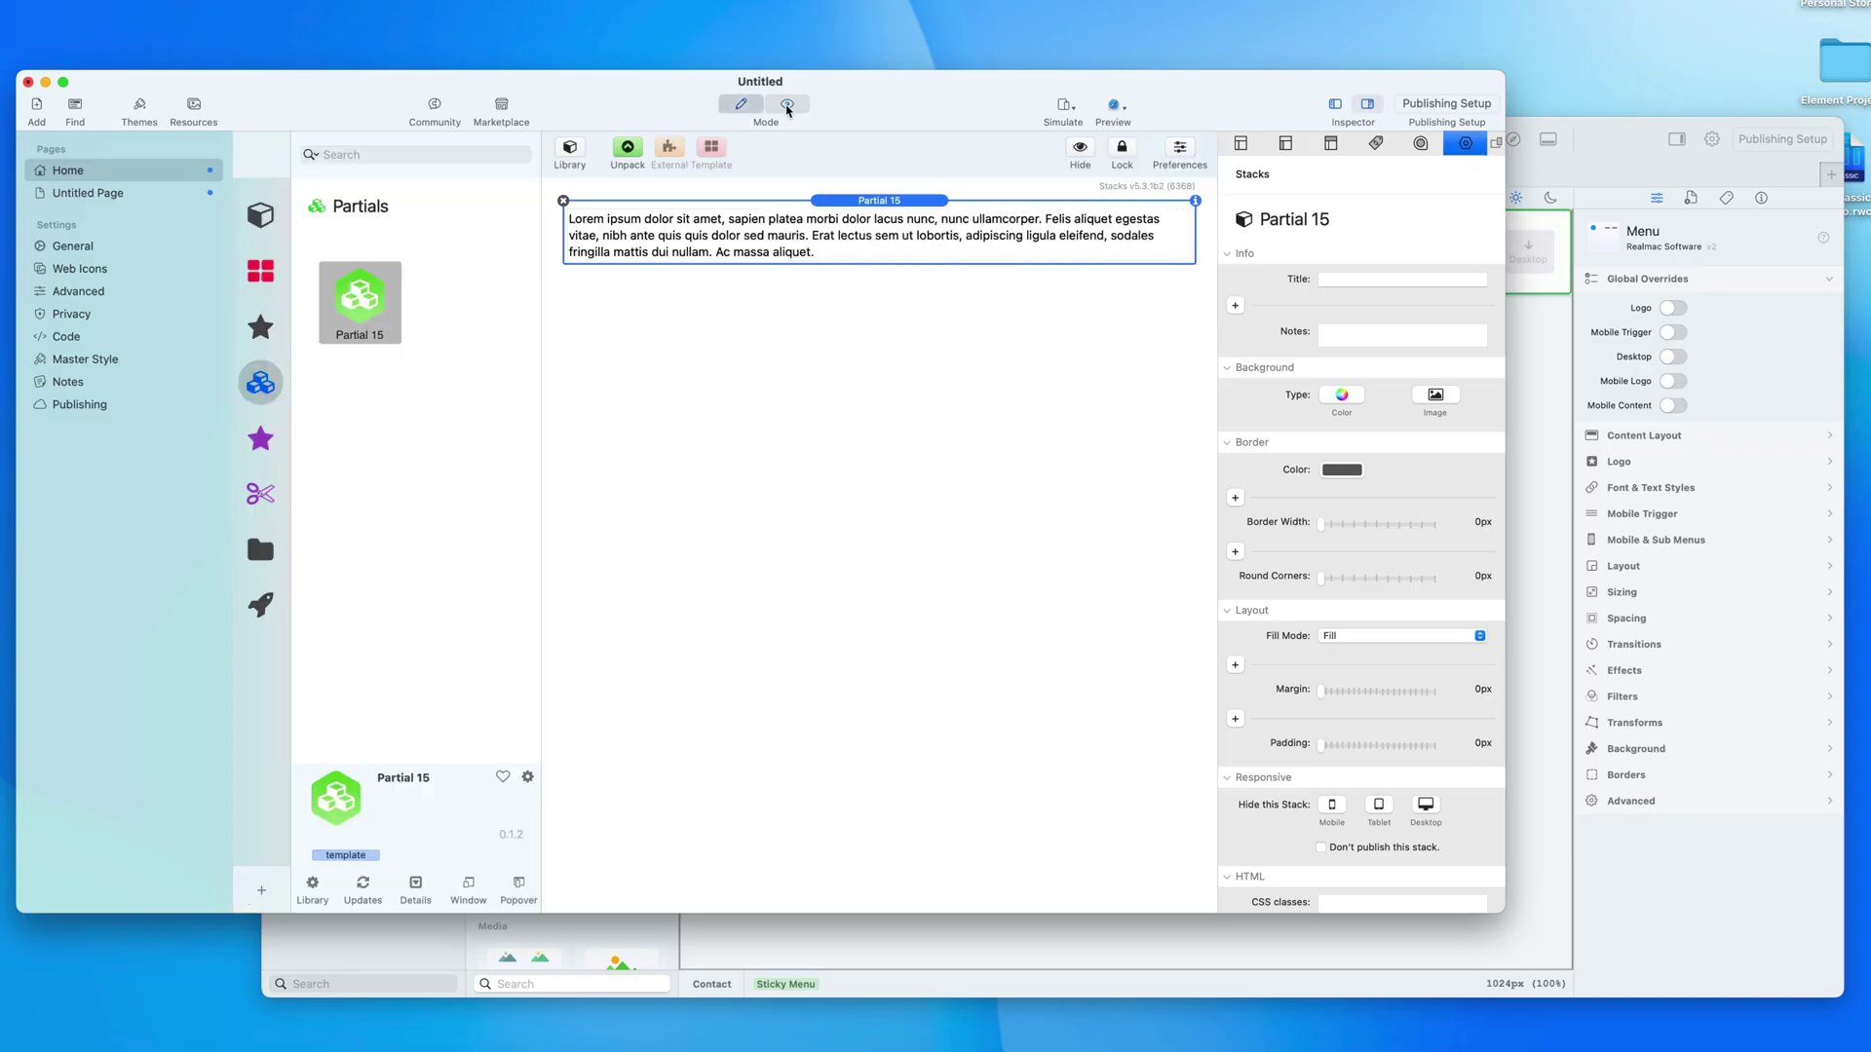
# Step: Switch back to Elements and add the Hero Photo template below the Sticky Menu on the Contact page
pyautogui.click(1606, 158)
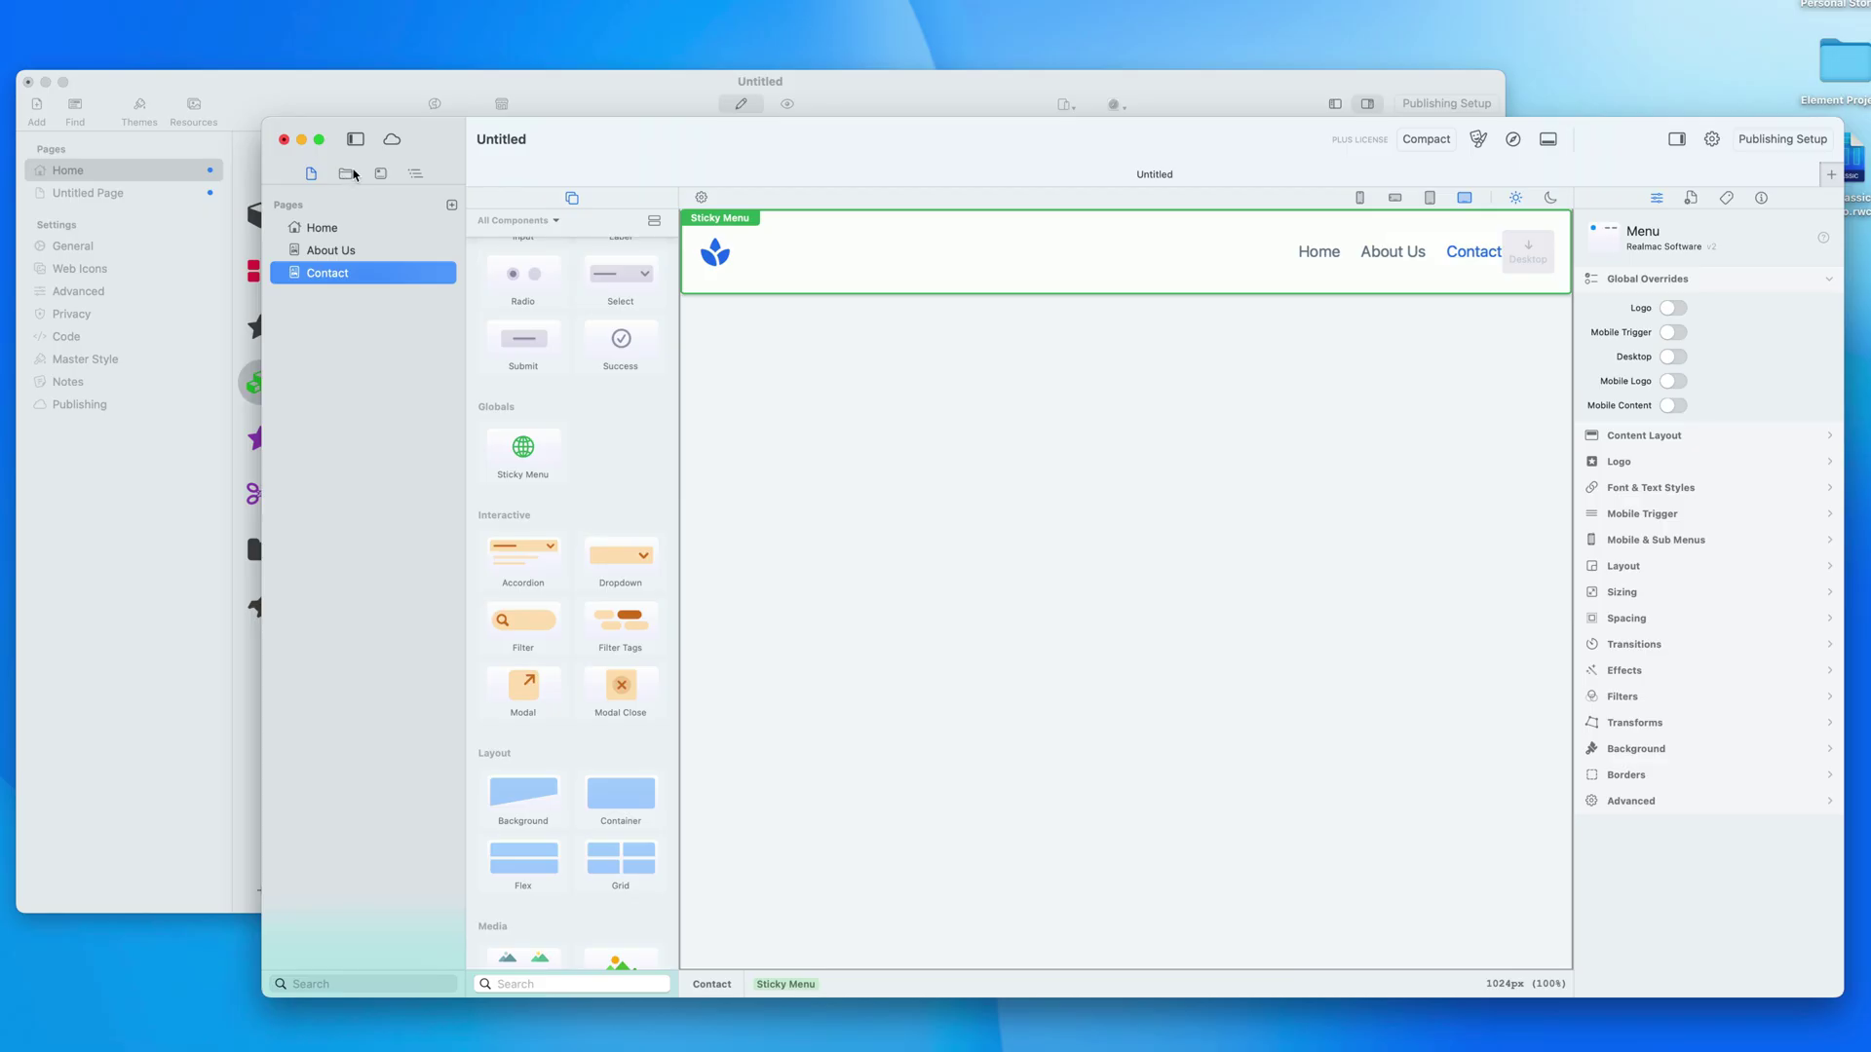
pyautogui.click(381, 175)
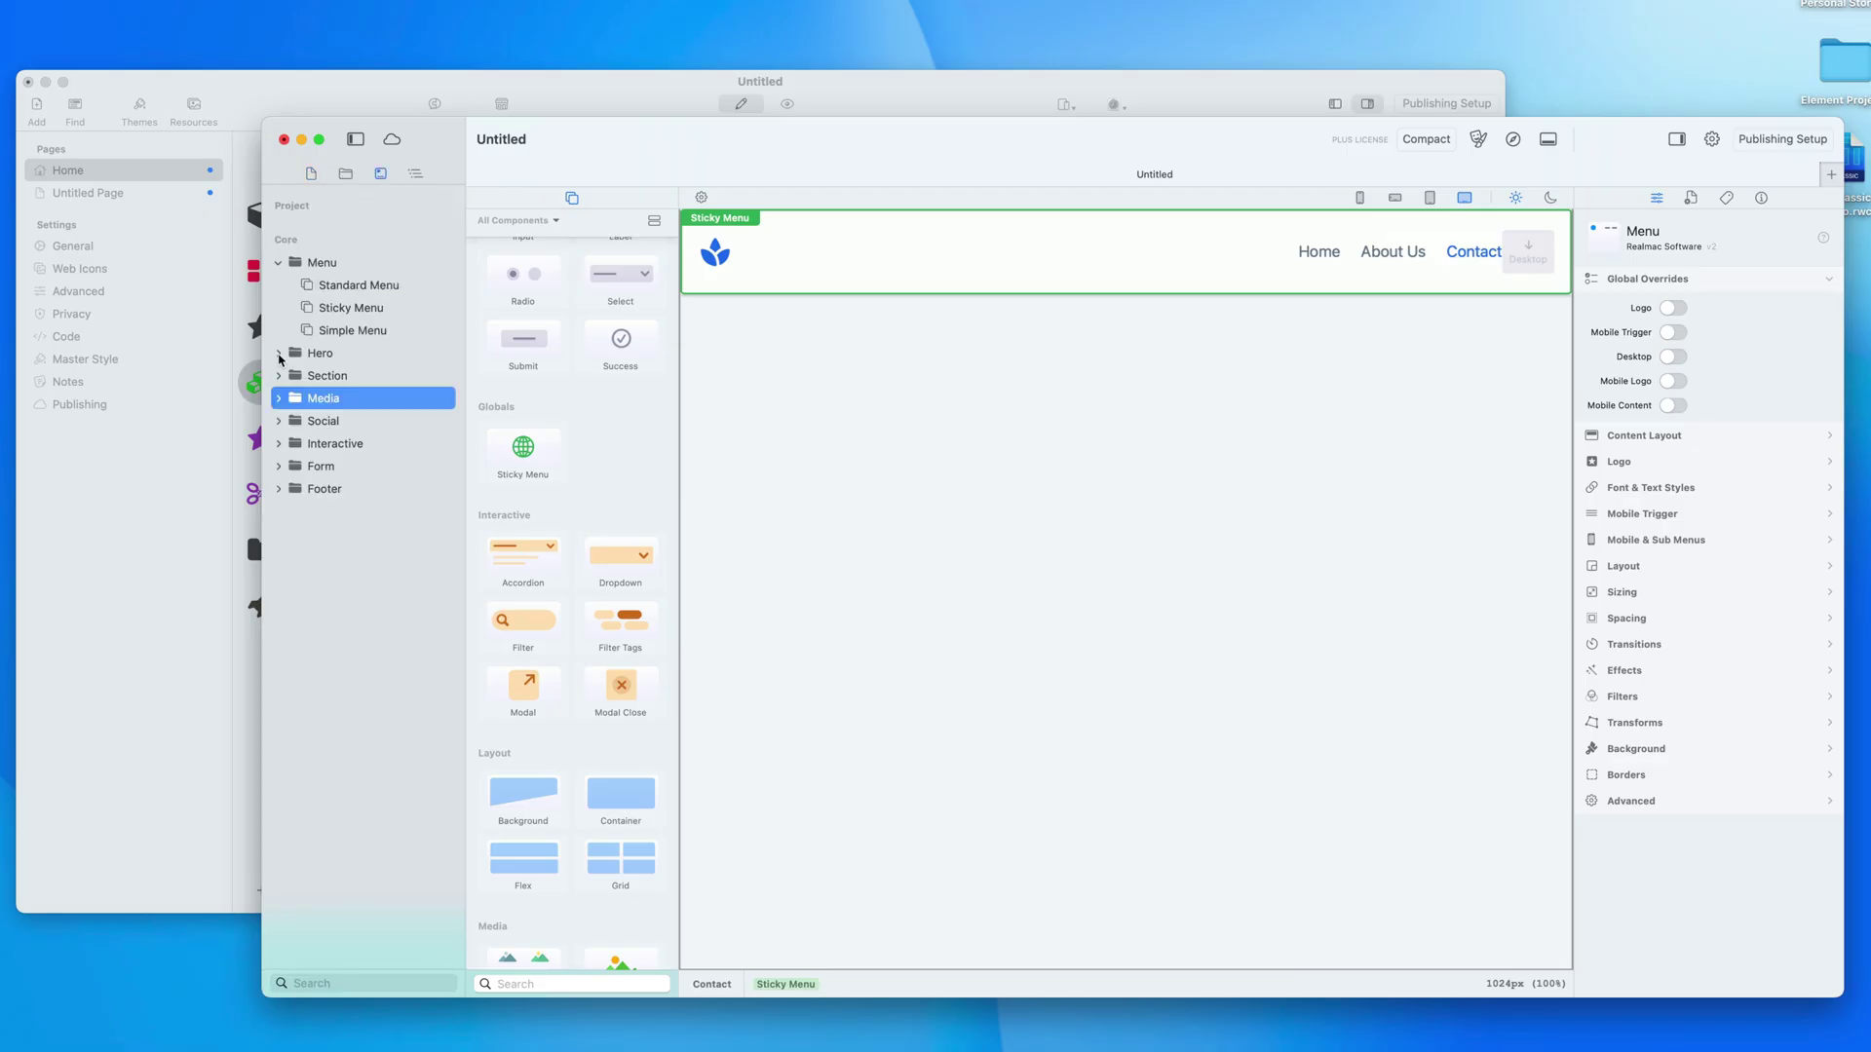
pyautogui.click(279, 354)
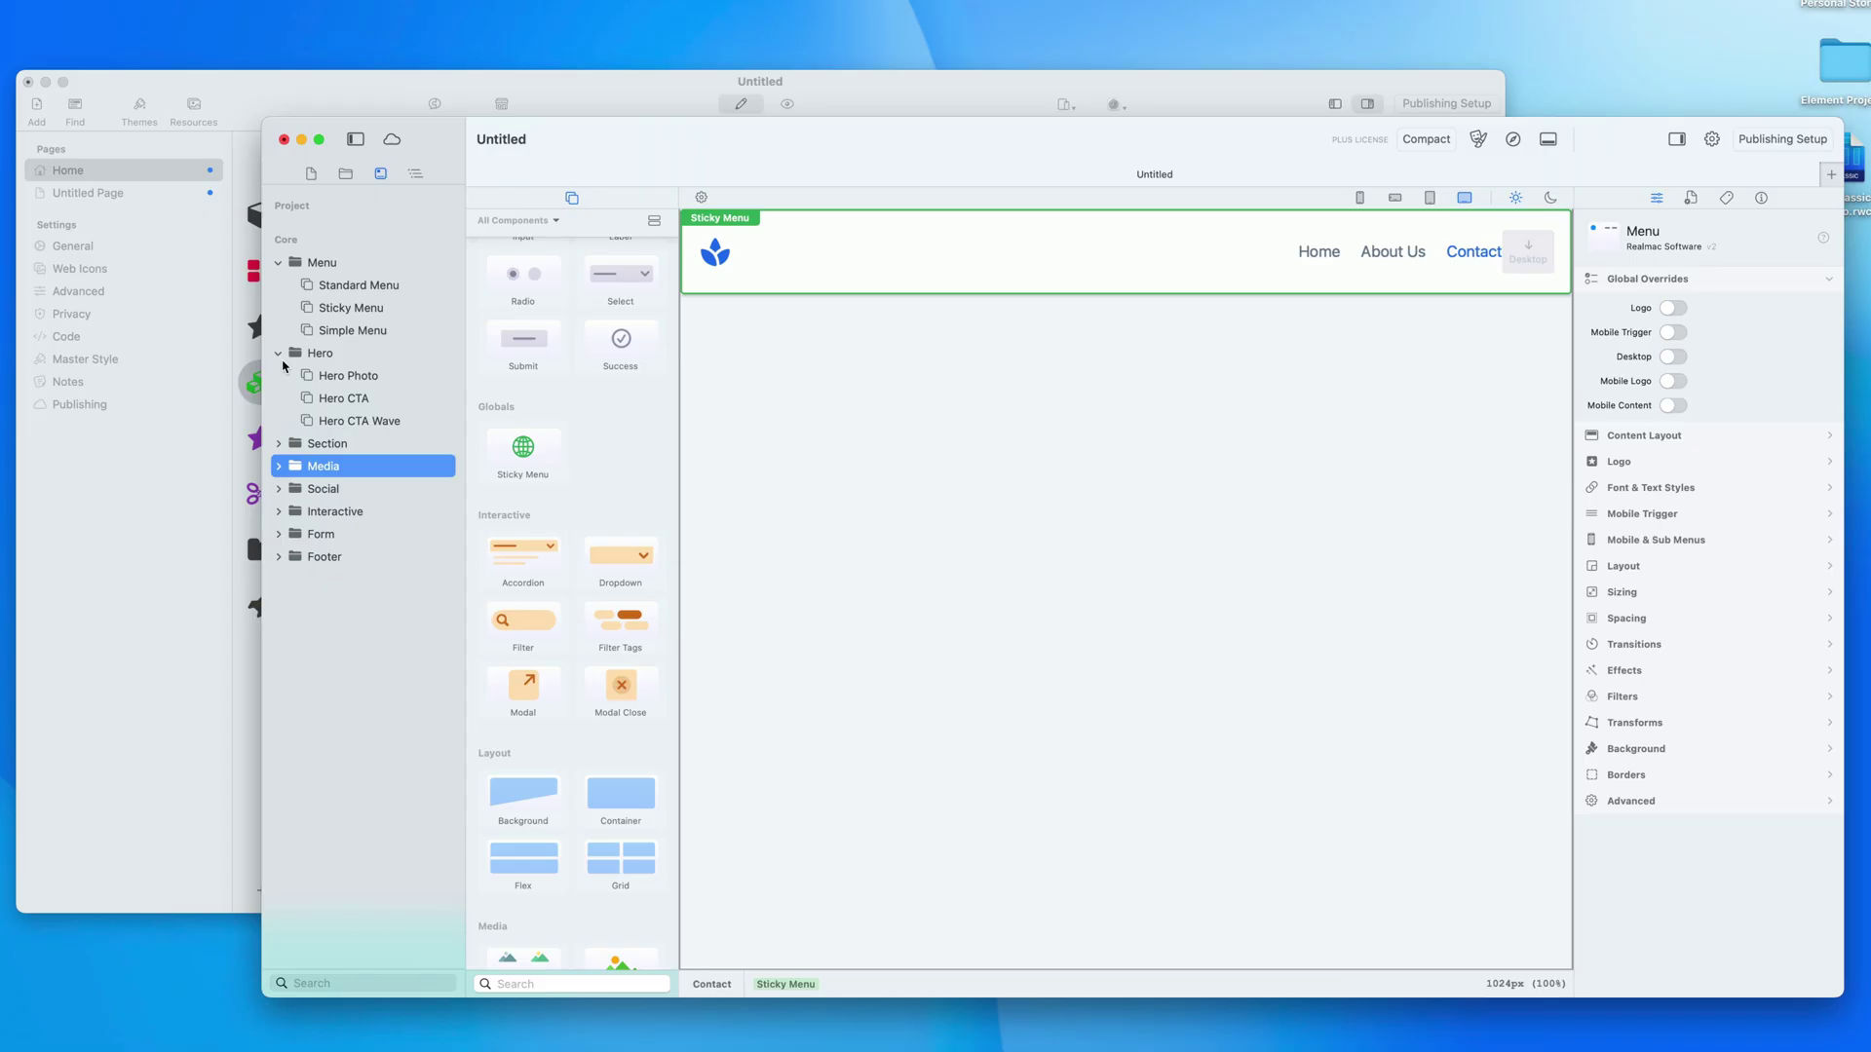
pyautogui.scroll(-5, 629, 566)
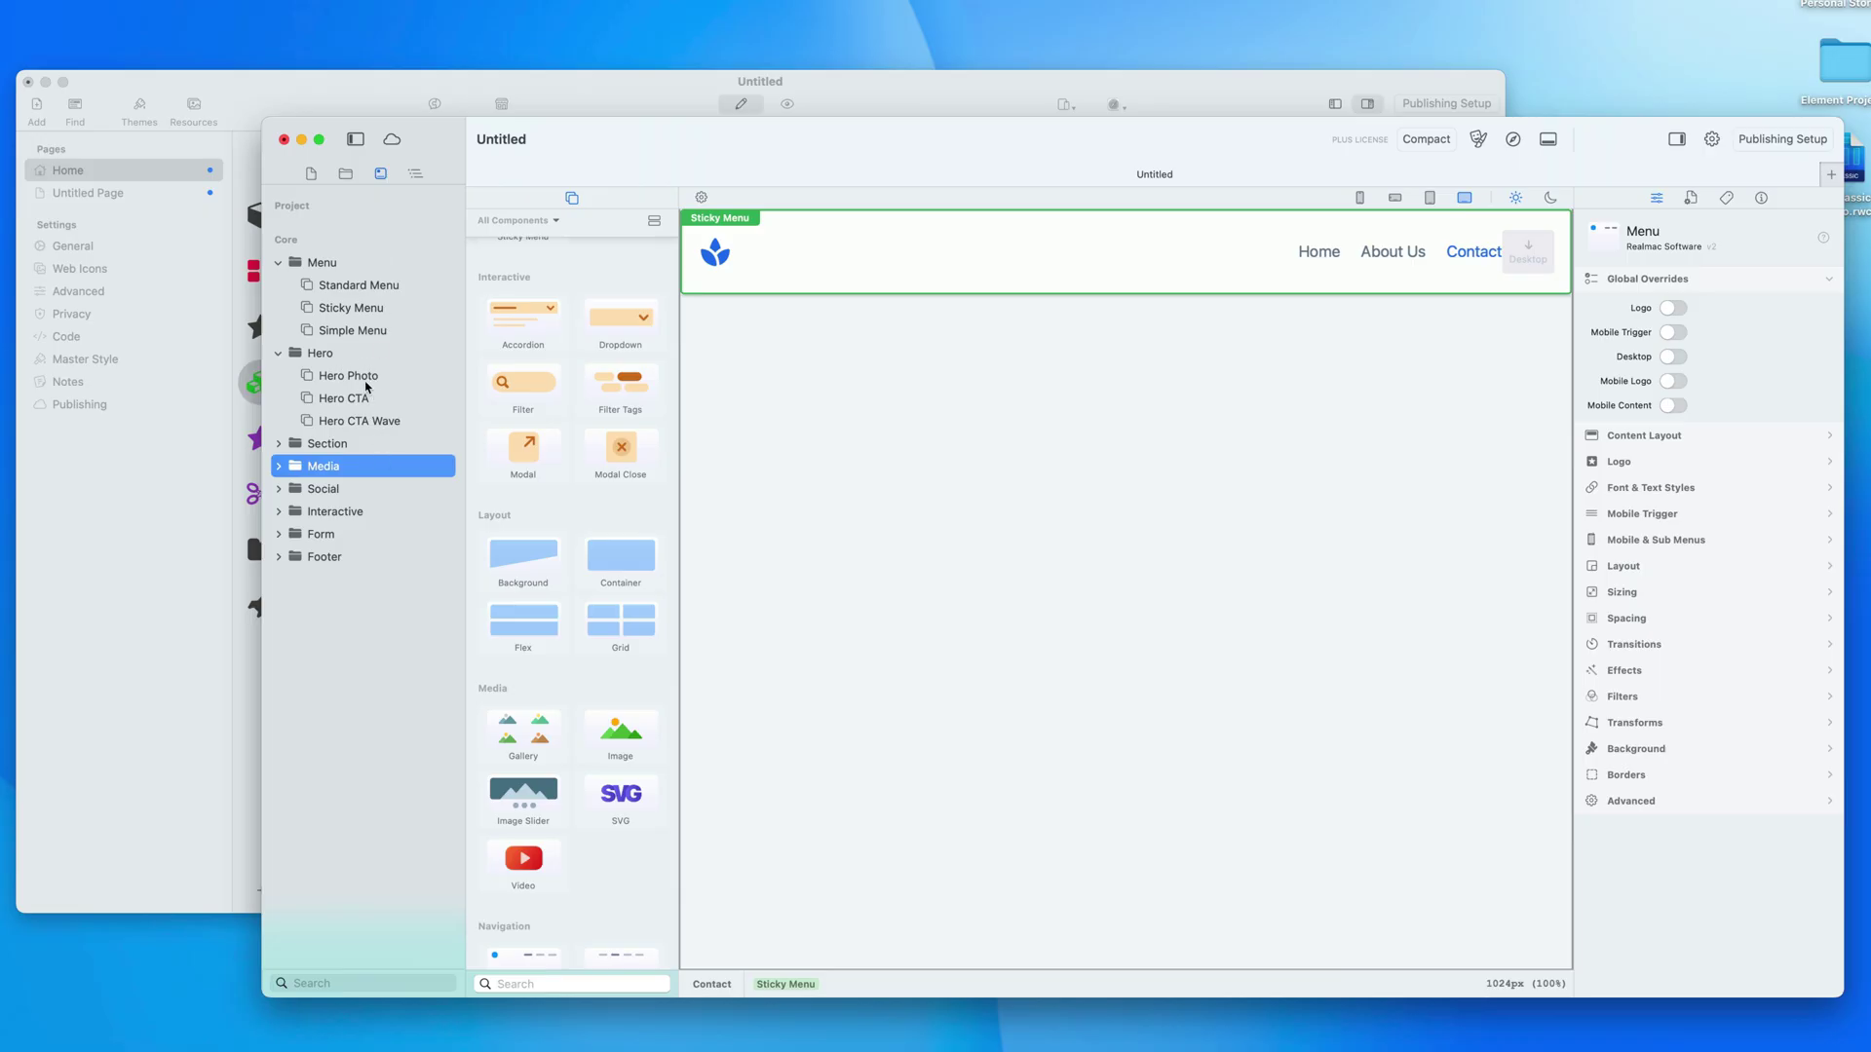
pyautogui.moveTo(351, 379); pyautogui.dragTo(1144, 384)
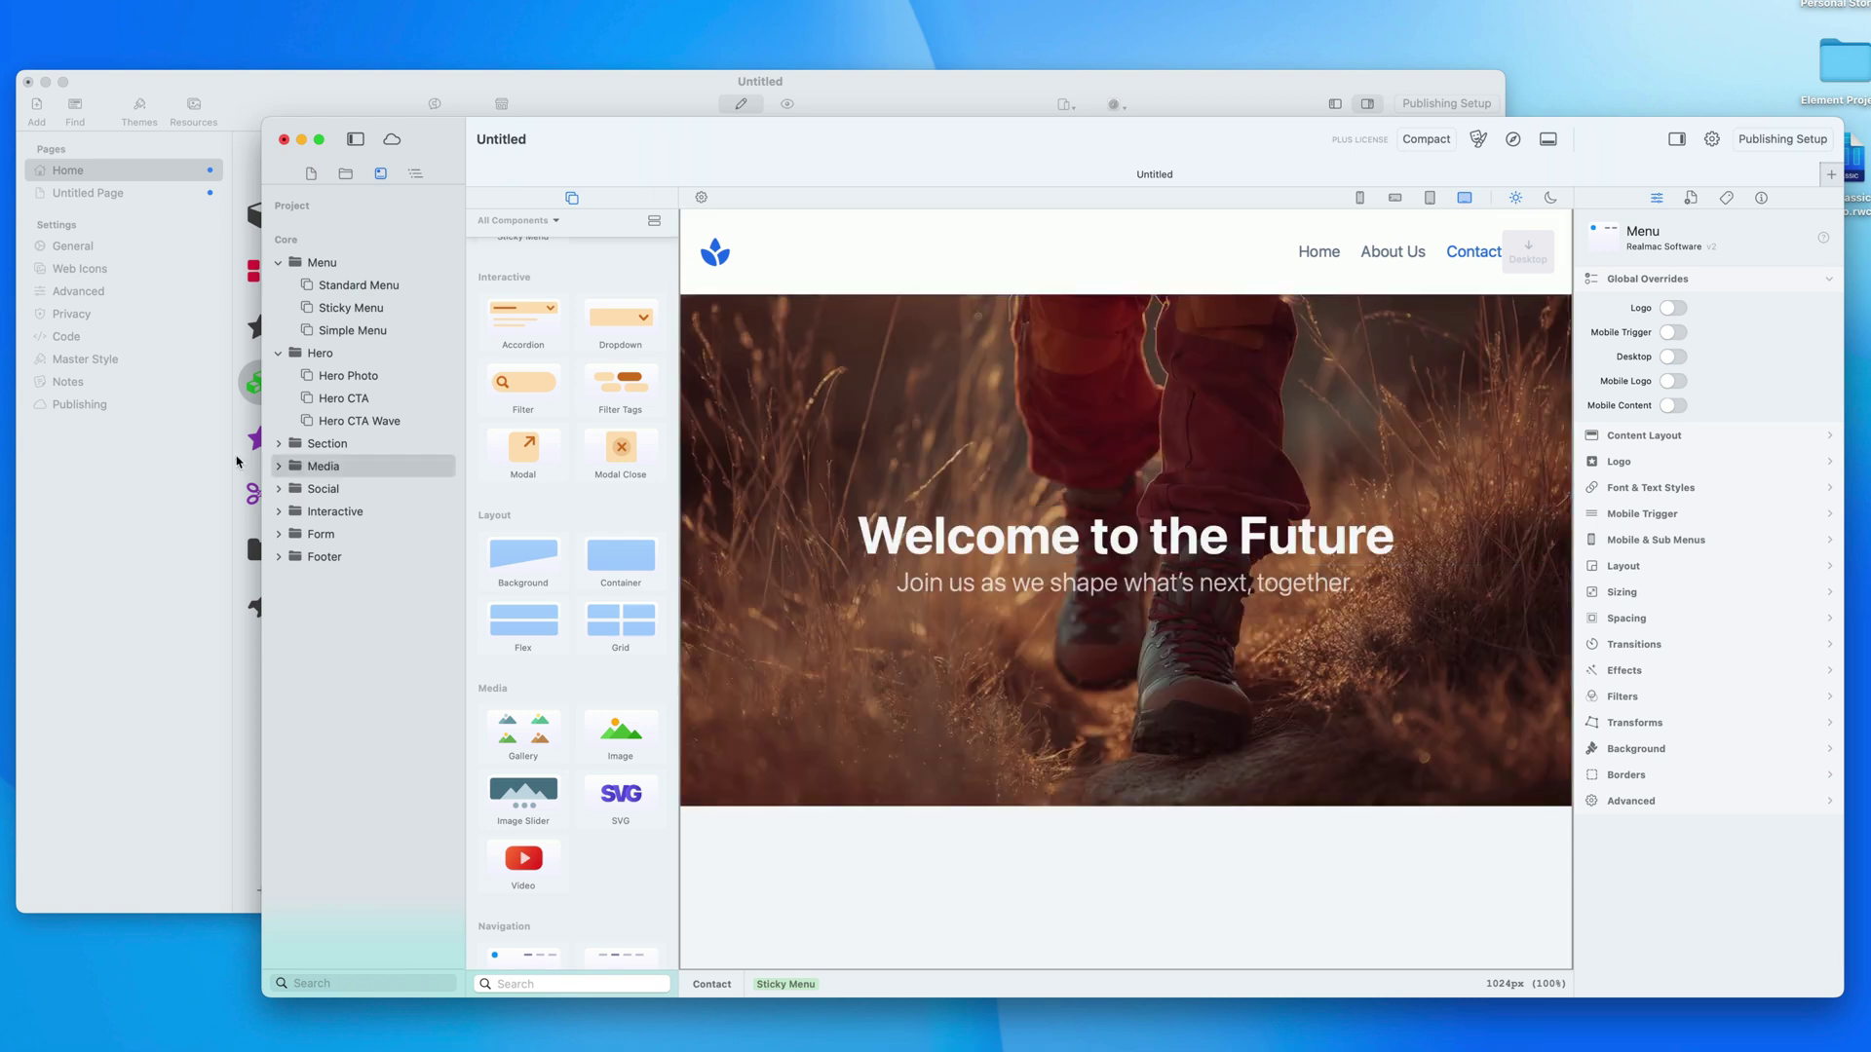
# Step: Add the 2 Column Left section template below the hero photo on the Contact page
pyautogui.click(279, 444)
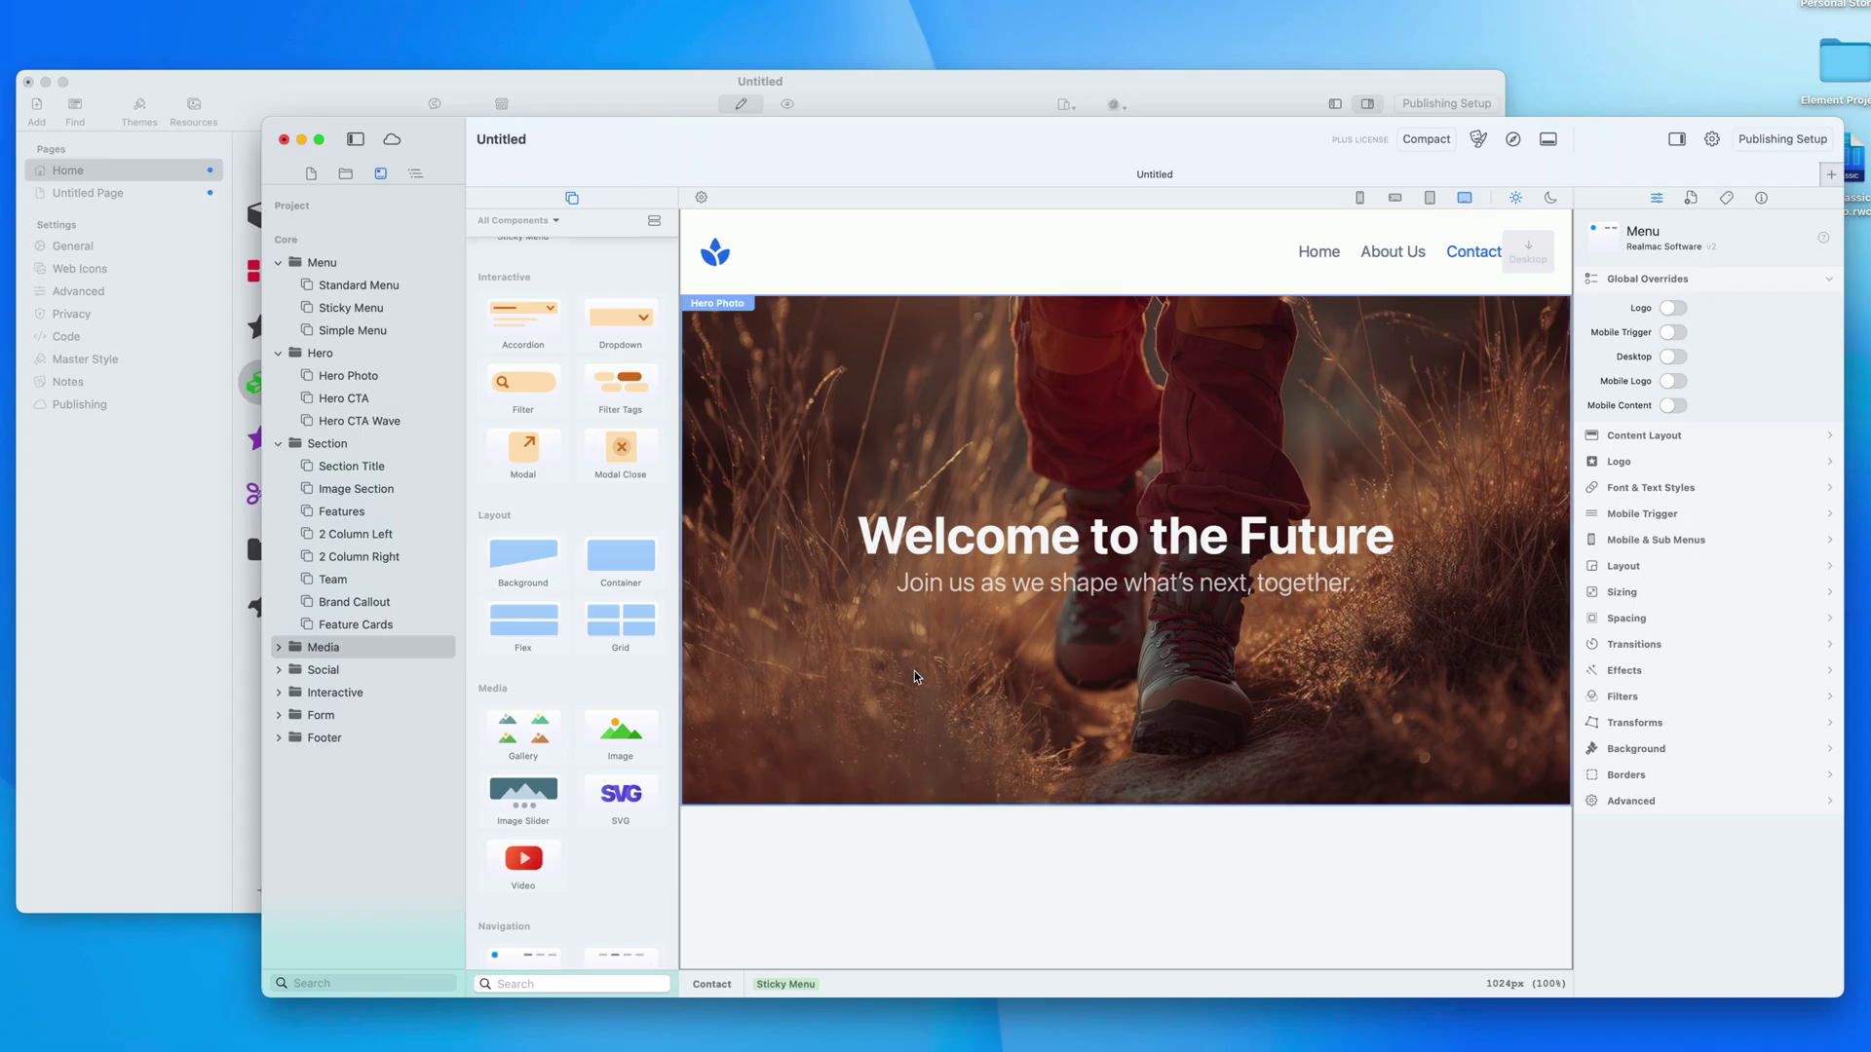
pyautogui.click(379, 536)
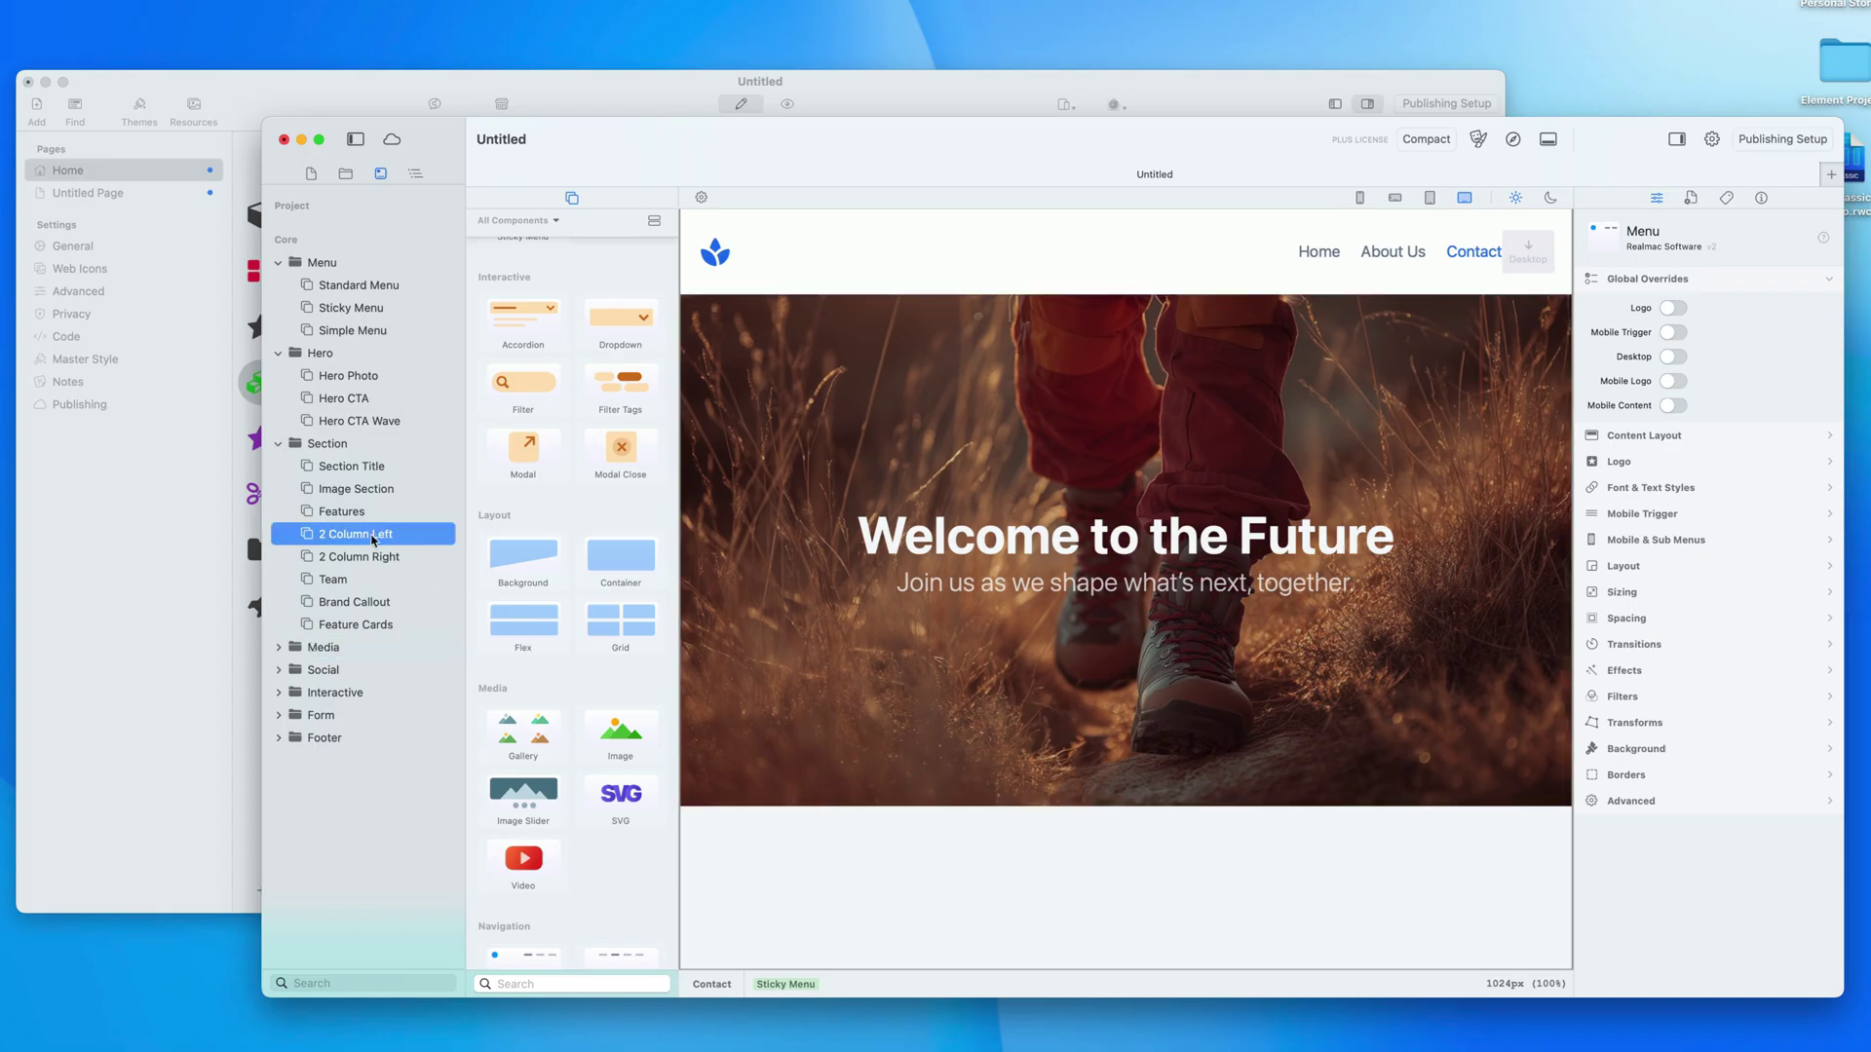
pyautogui.moveTo(353, 542); pyautogui.dragTo(1150, 808)
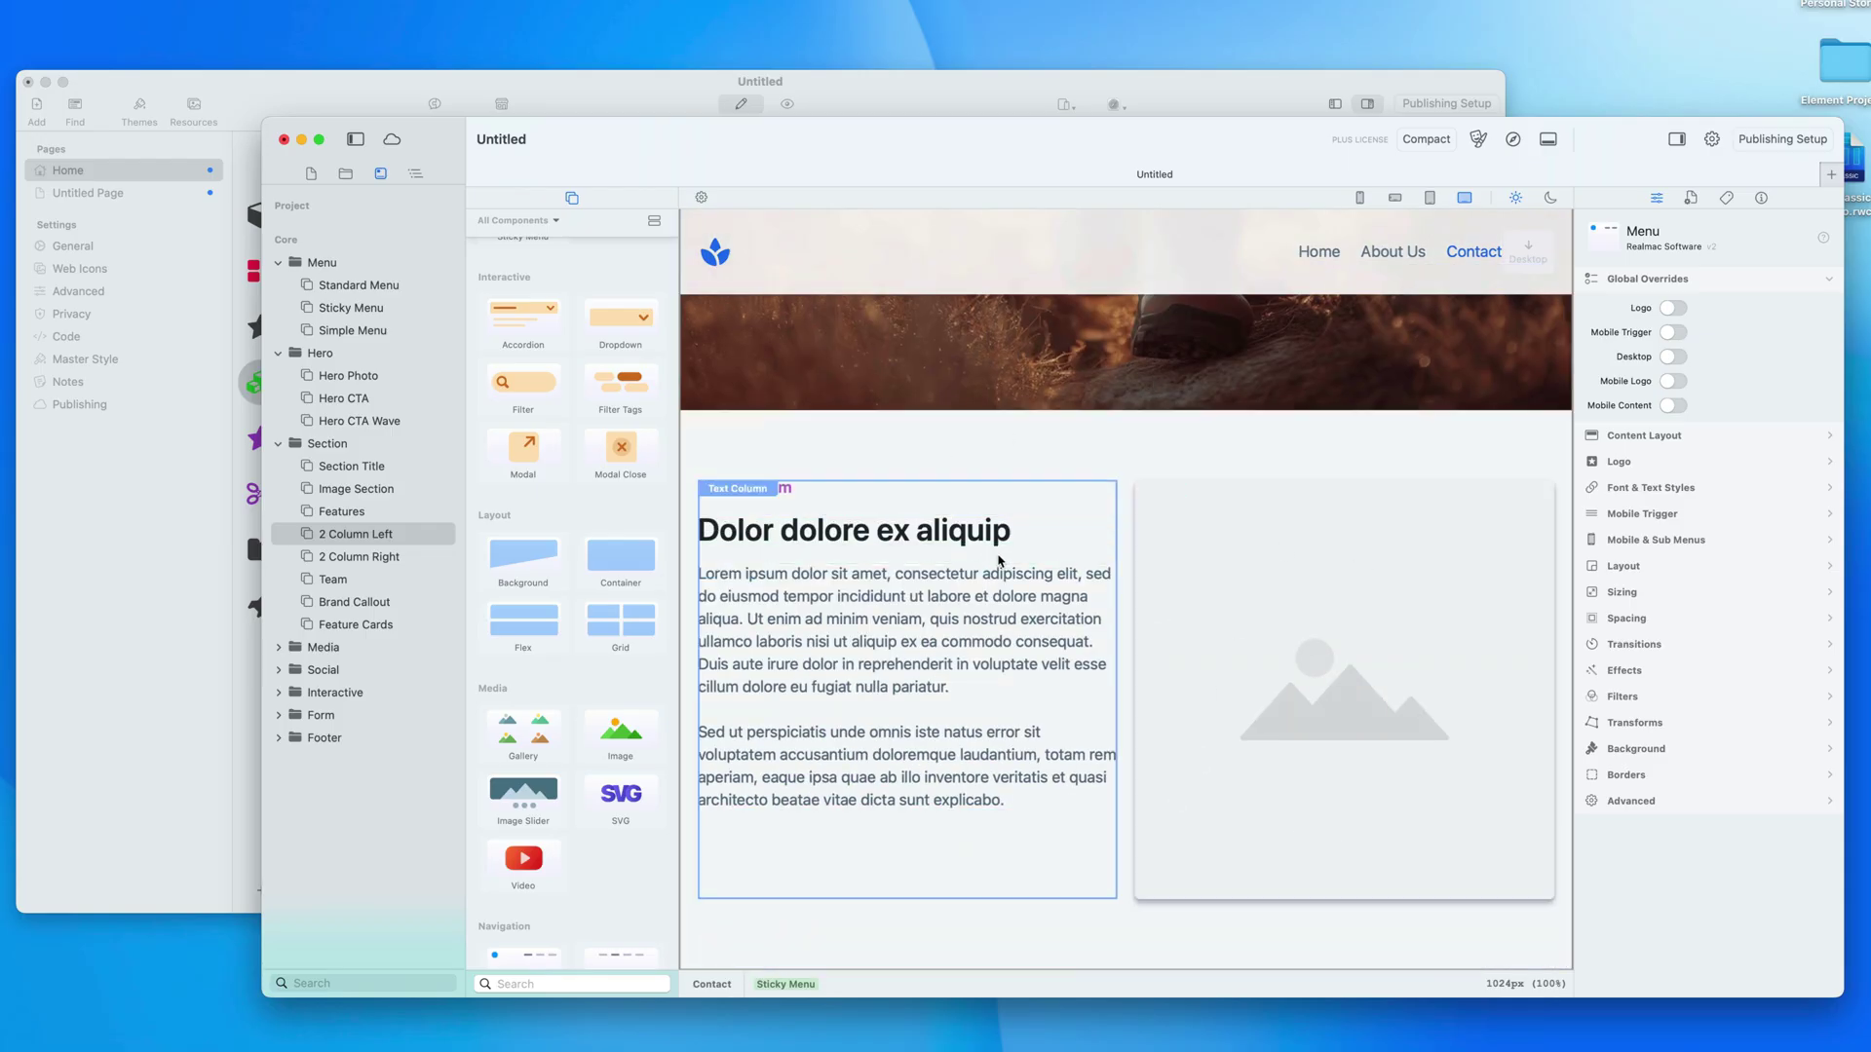
# Step: Add the Big Footer template below the two-column section on the Contact page
pyautogui.click(279, 741)
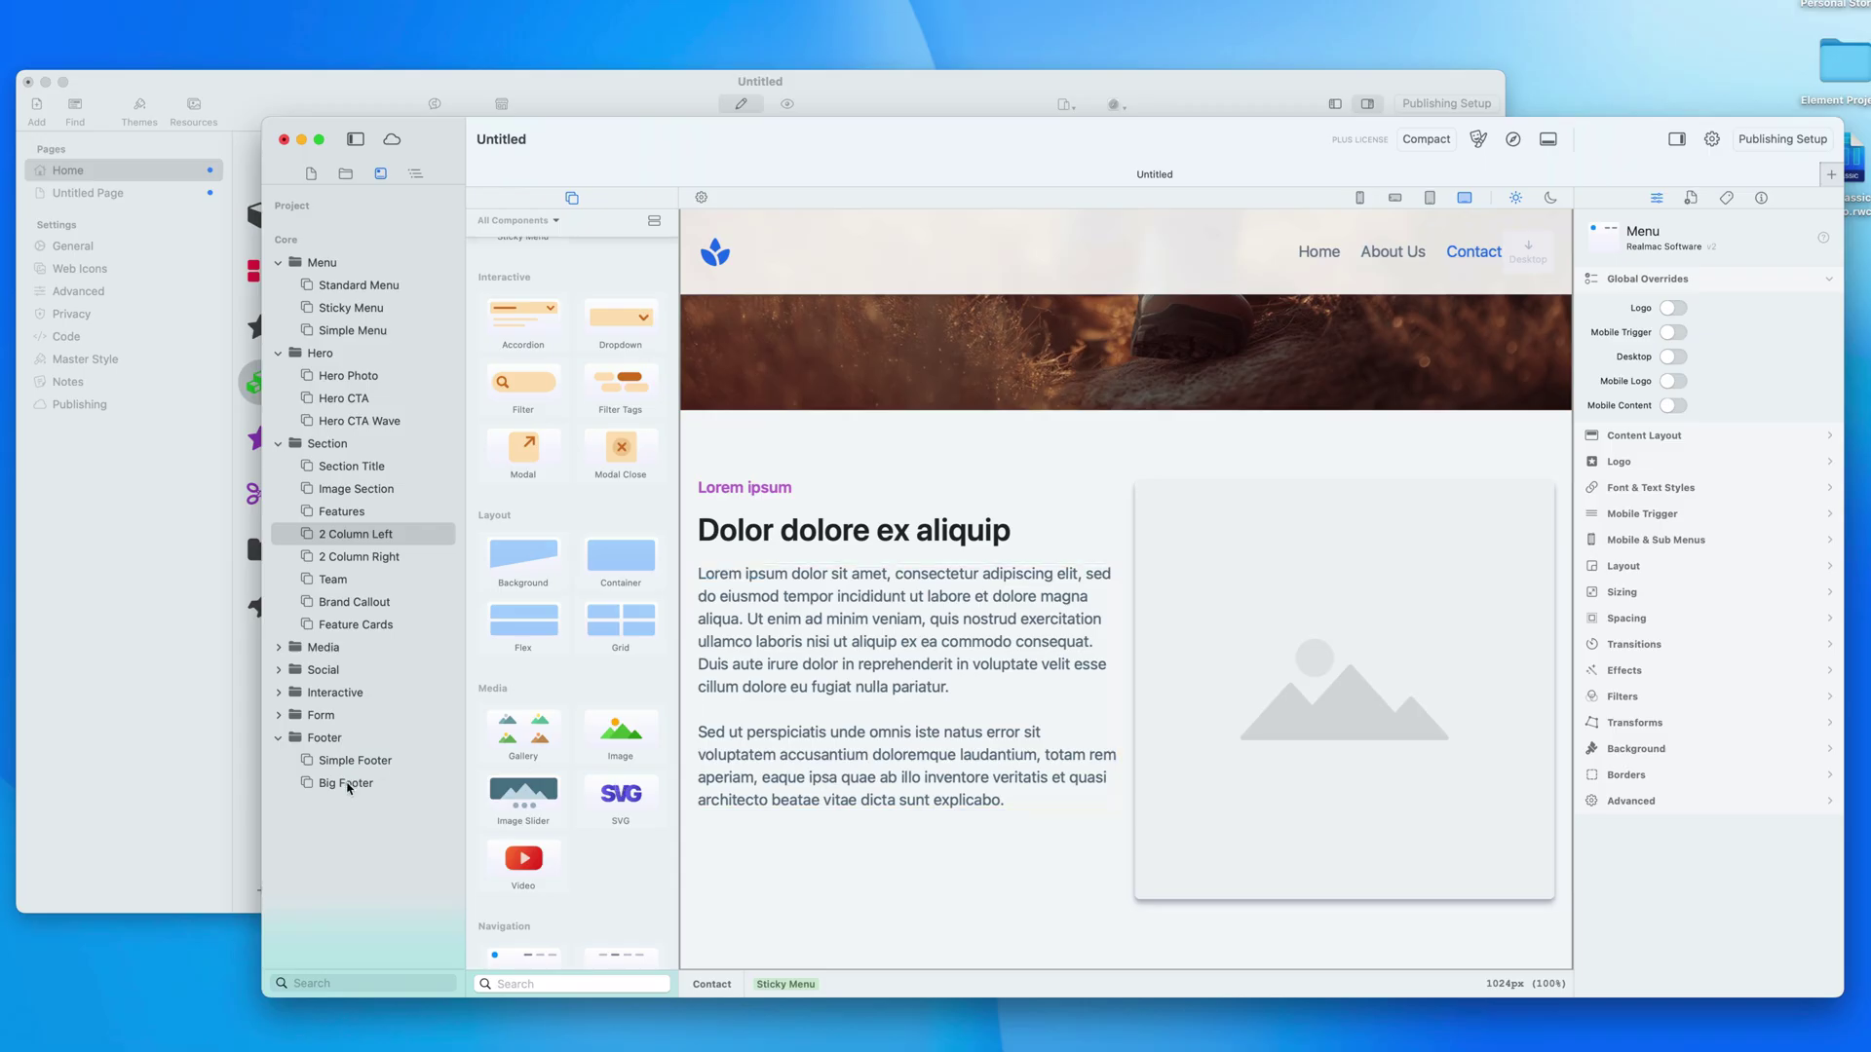
pyautogui.moveTo(349, 769); pyautogui.dragTo(1087, 960)
pyautogui.scroll(-3, 1076, 835)
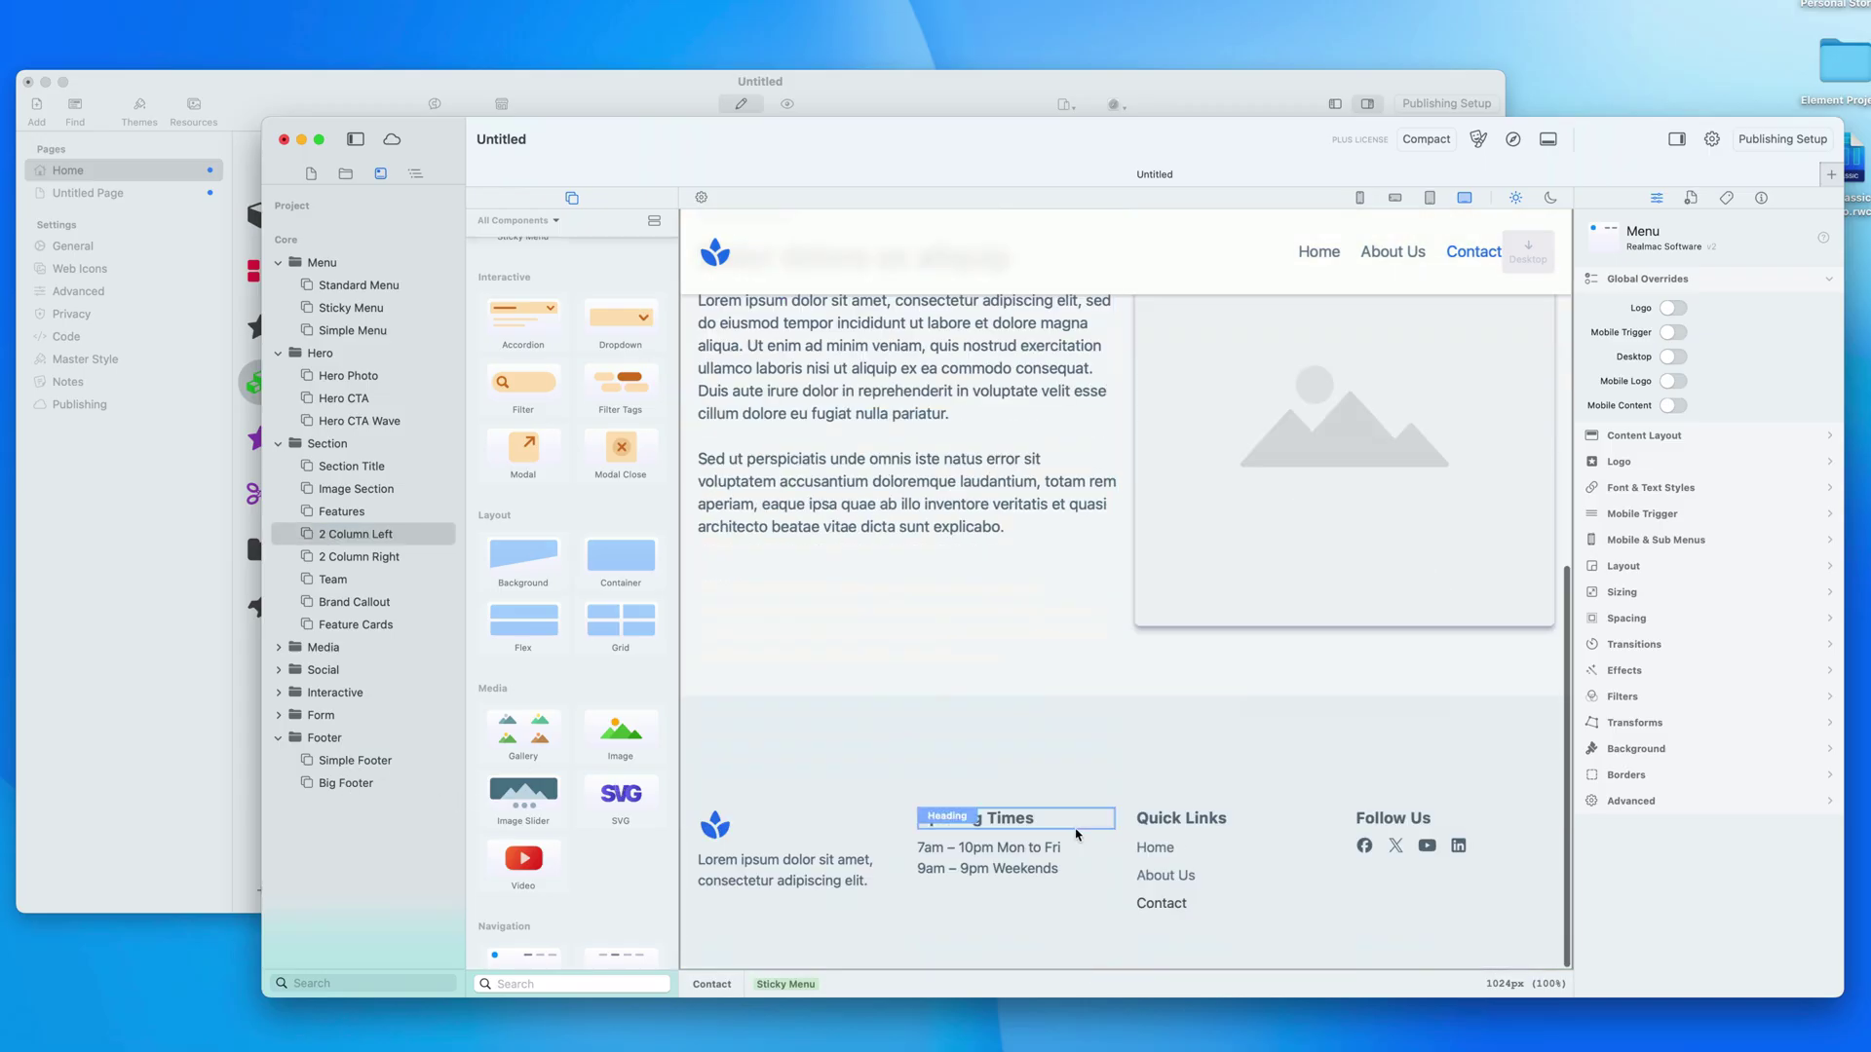
# Step: Preview the Contact page in the browser, examine it from hero to footer, and reload it to watch the hero heading appear
pyautogui.click(1515, 143)
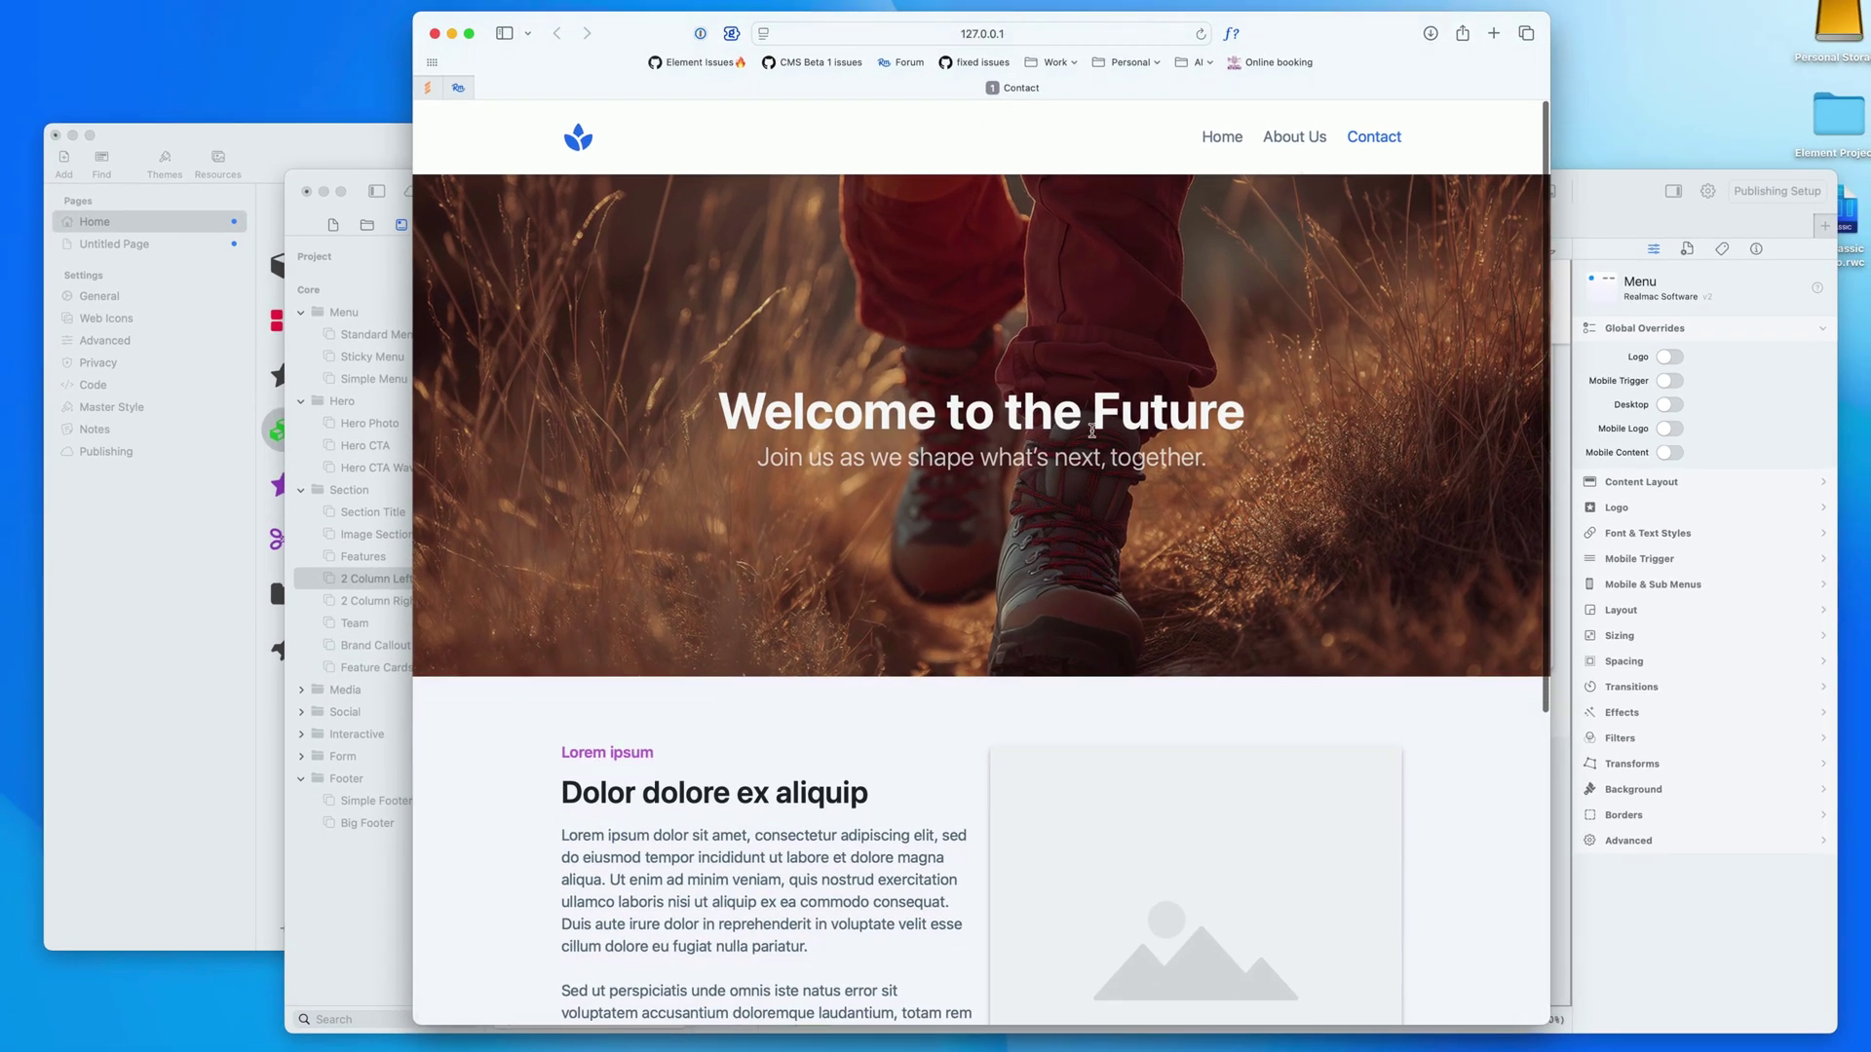
pyautogui.moveTo(740, 385); pyautogui.dragTo(1234, 472)
pyautogui.click(1240, 477)
pyautogui.scroll(-2, 880, 513)
pyautogui.scroll(-8, 880, 513)
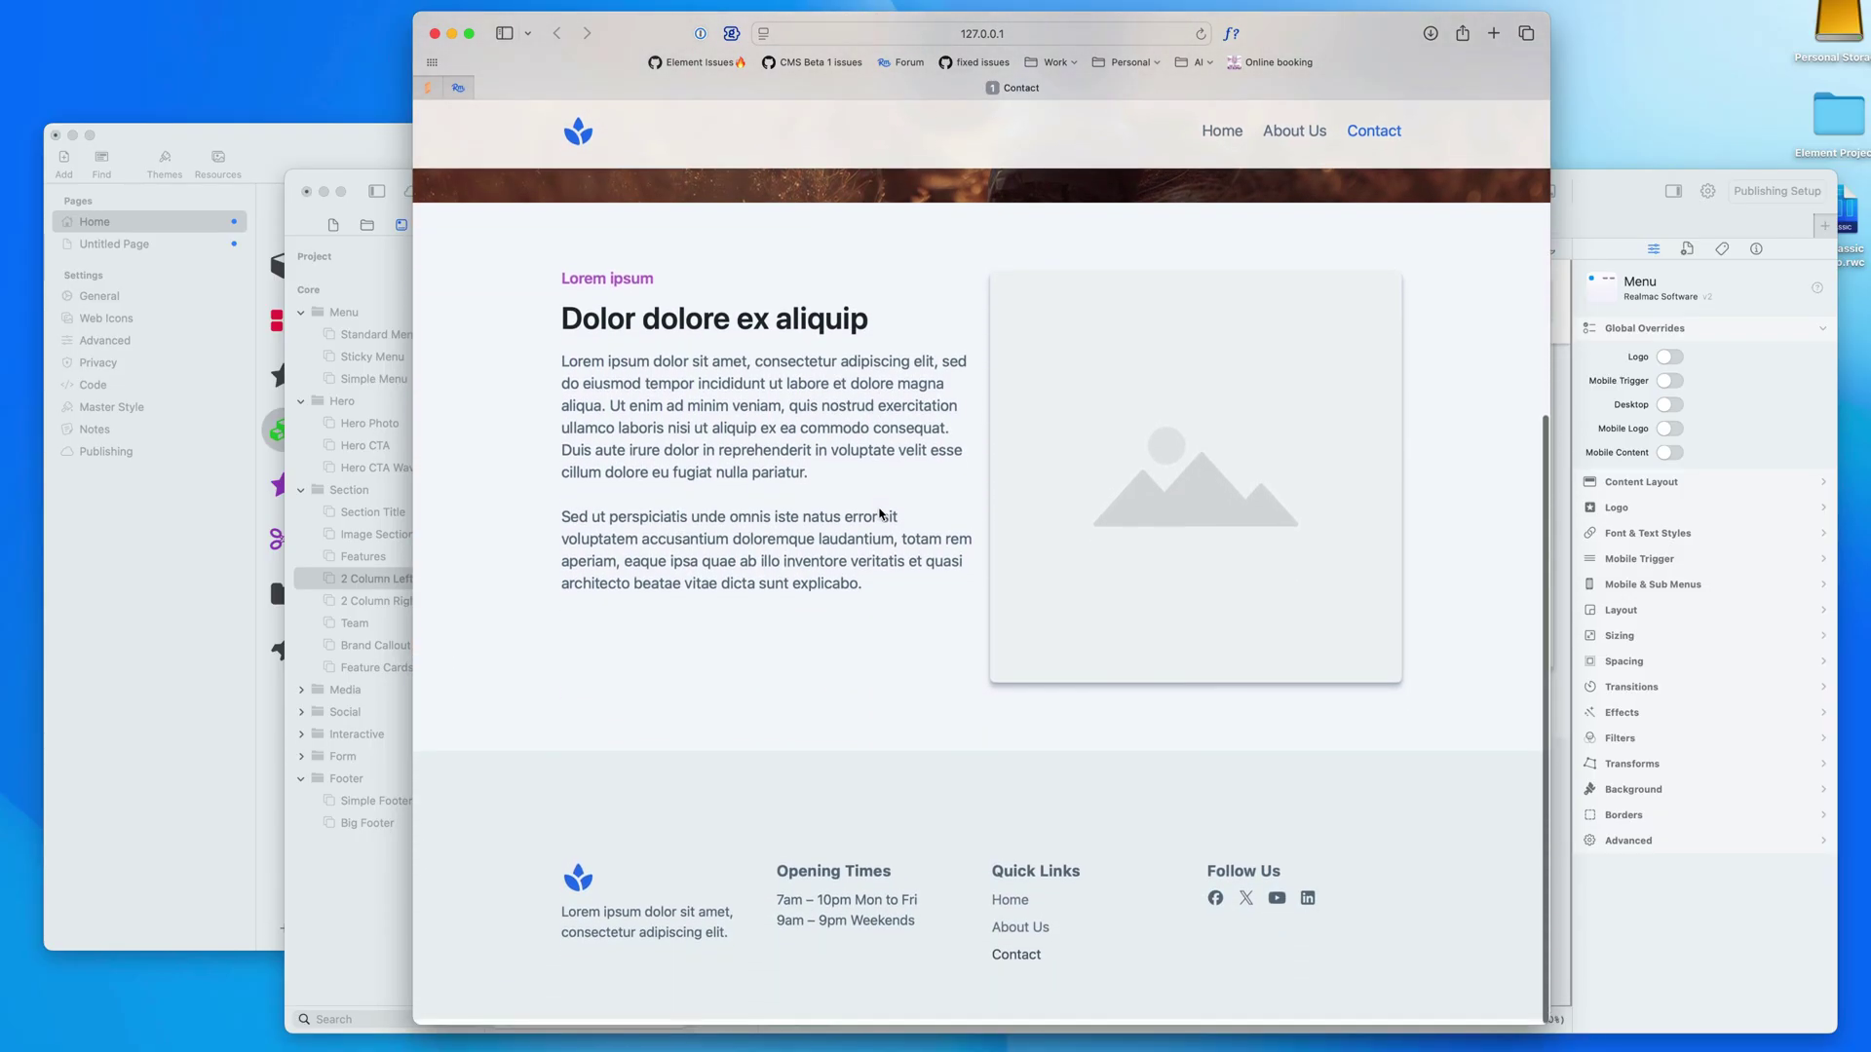
pyautogui.scroll(10, 880, 513)
pyautogui.scroll(-5, 880, 514)
pyautogui.scroll(5, 880, 513)
pyautogui.press('super+r')
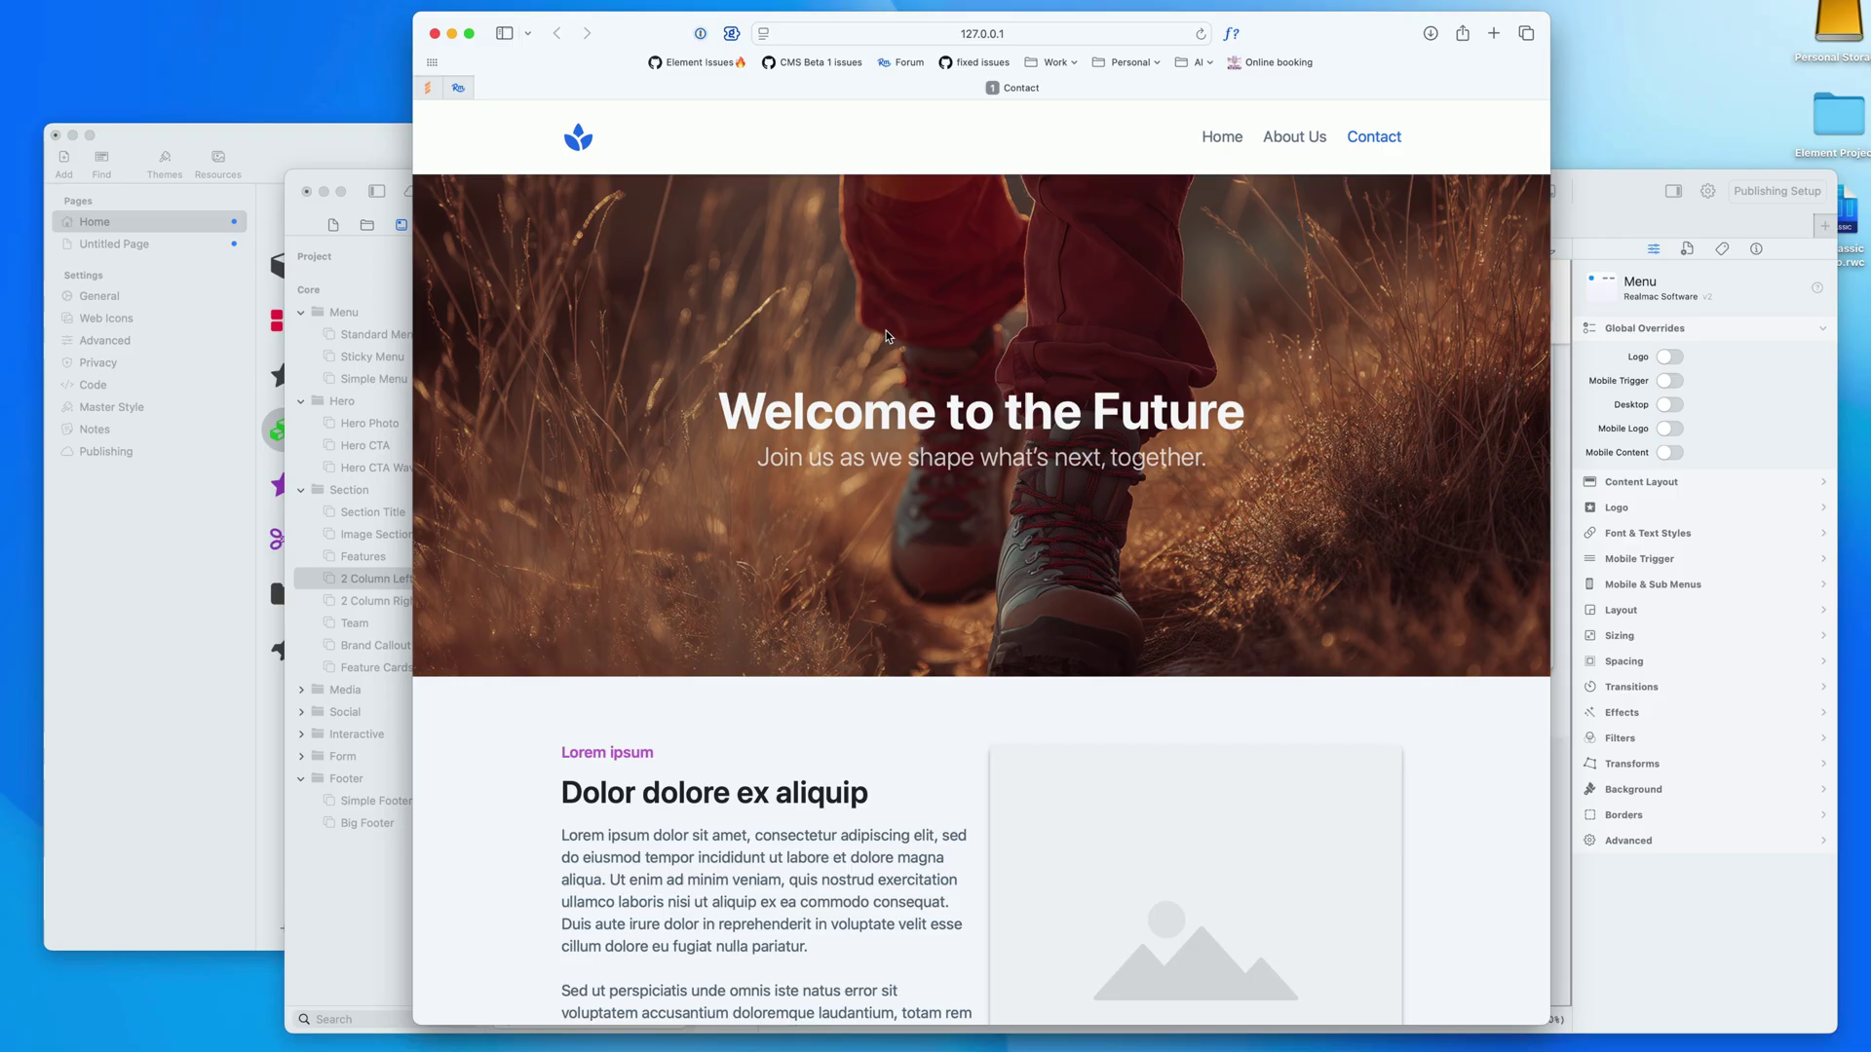
pyautogui.press('super+r')
# Step: Return to Elements and change the hero heading on the Contact page to "Welcome to Elements"
pyautogui.click(1629, 194)
pyautogui.scroll(10, 1288, 456)
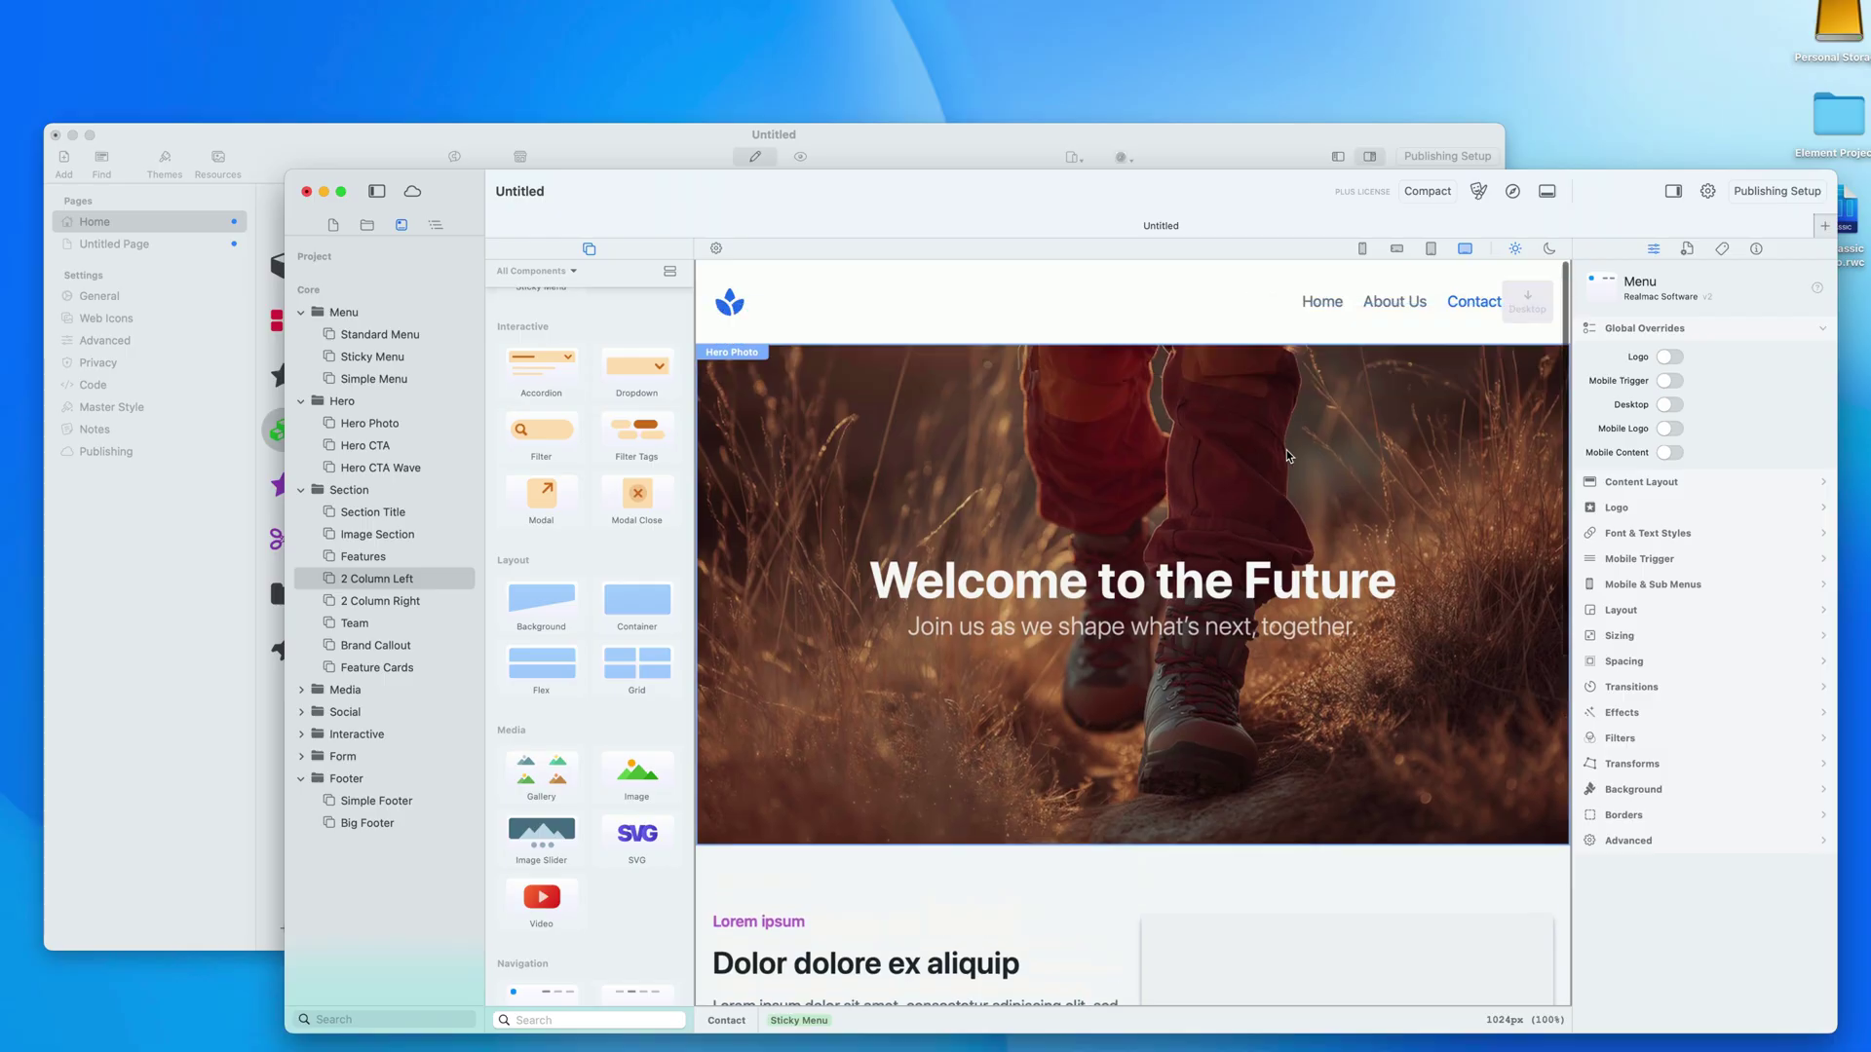
pyautogui.click(1147, 591)
pyautogui.moveTo(1390, 582); pyautogui.dragTo(1159, 582)
pyautogui.write('Elements')
pyautogui.press('Escape')
# Step: Turn on a custom text color for the word "Elements" in the hero heading
pyautogui.click(1169, 583)
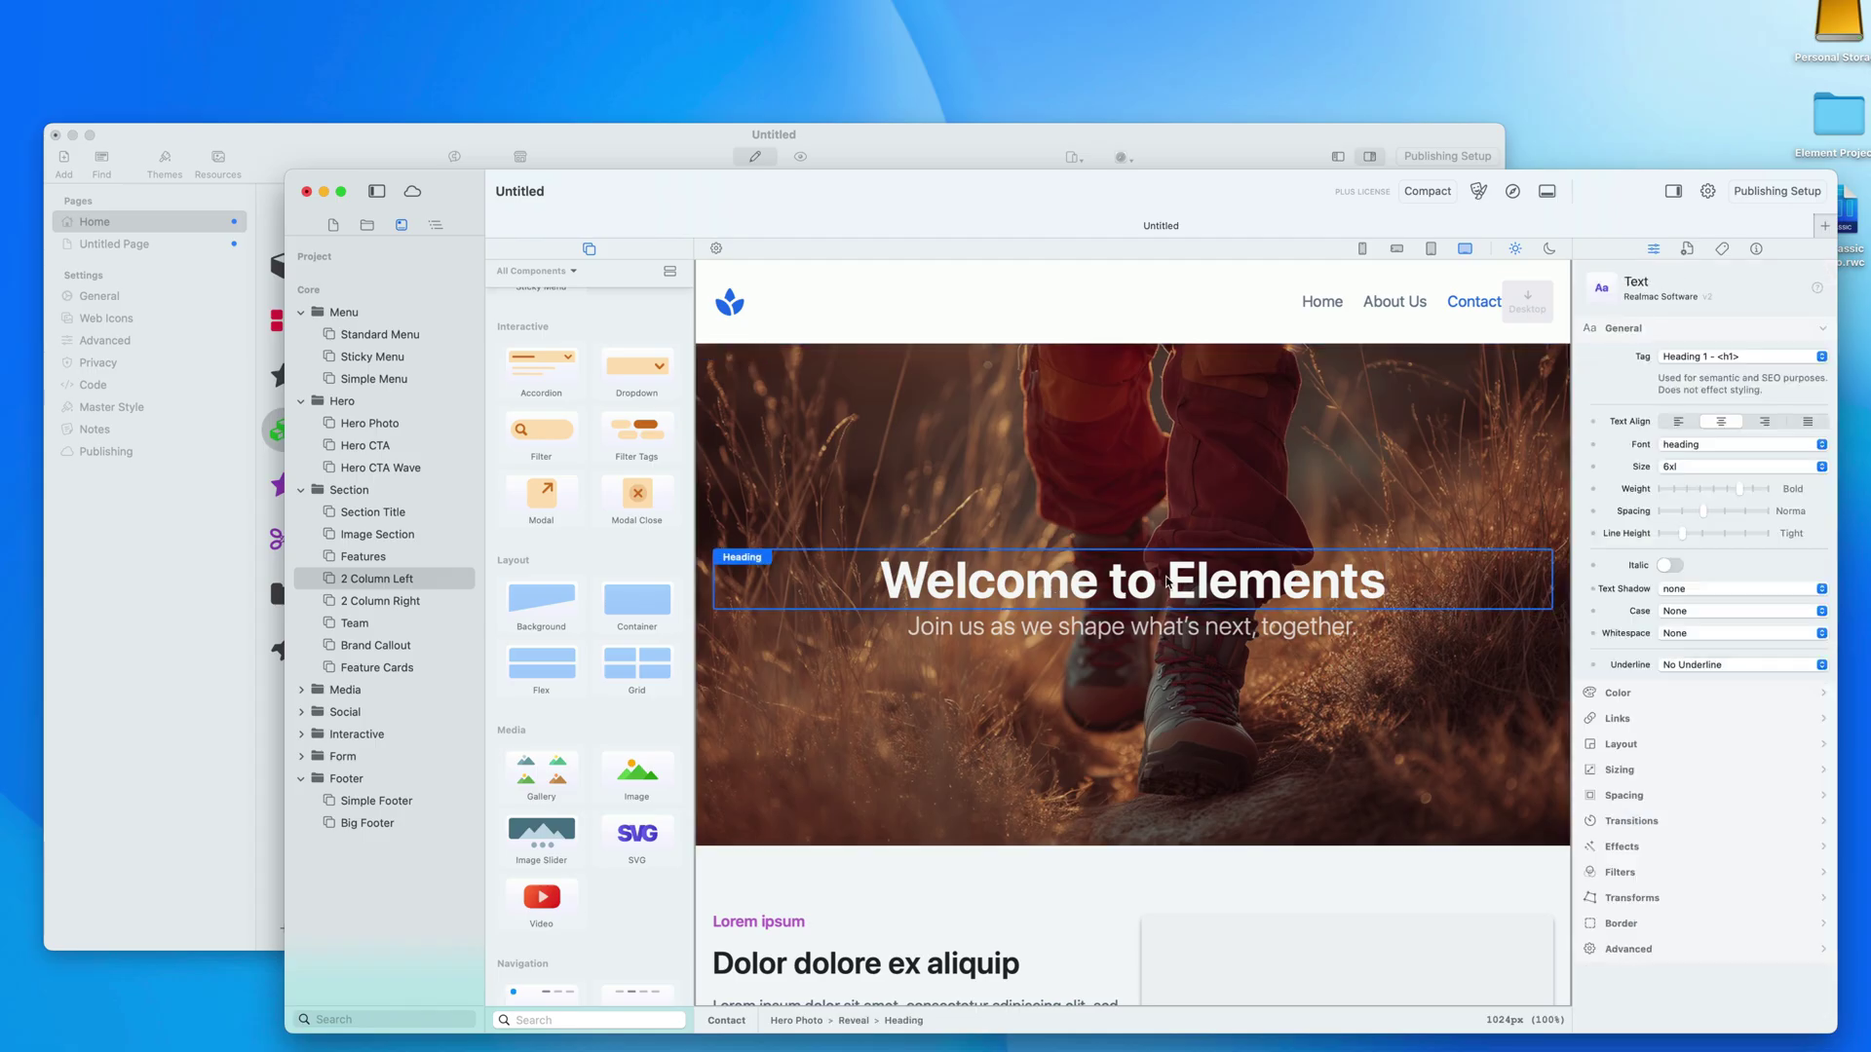
pyautogui.click(1169, 583)
pyautogui.moveTo(1168, 581); pyautogui.dragTo(1382, 580)
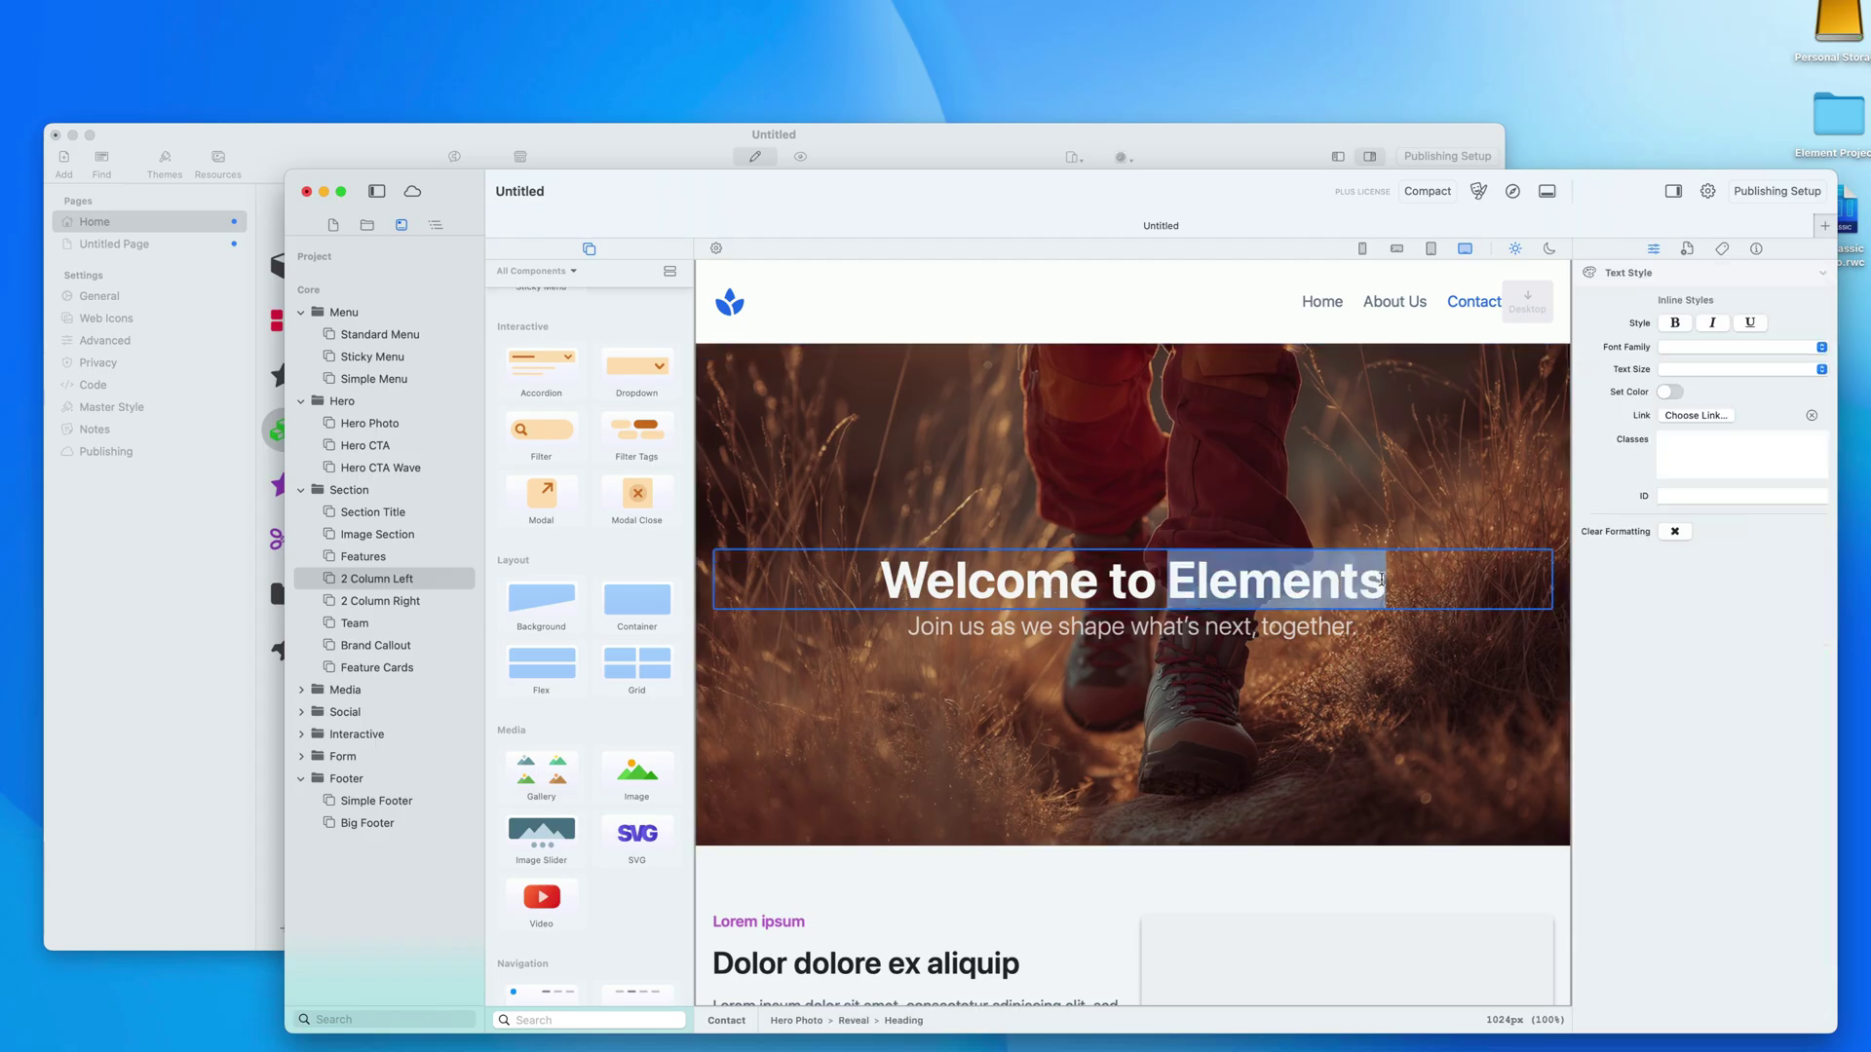
pyautogui.click(1668, 395)
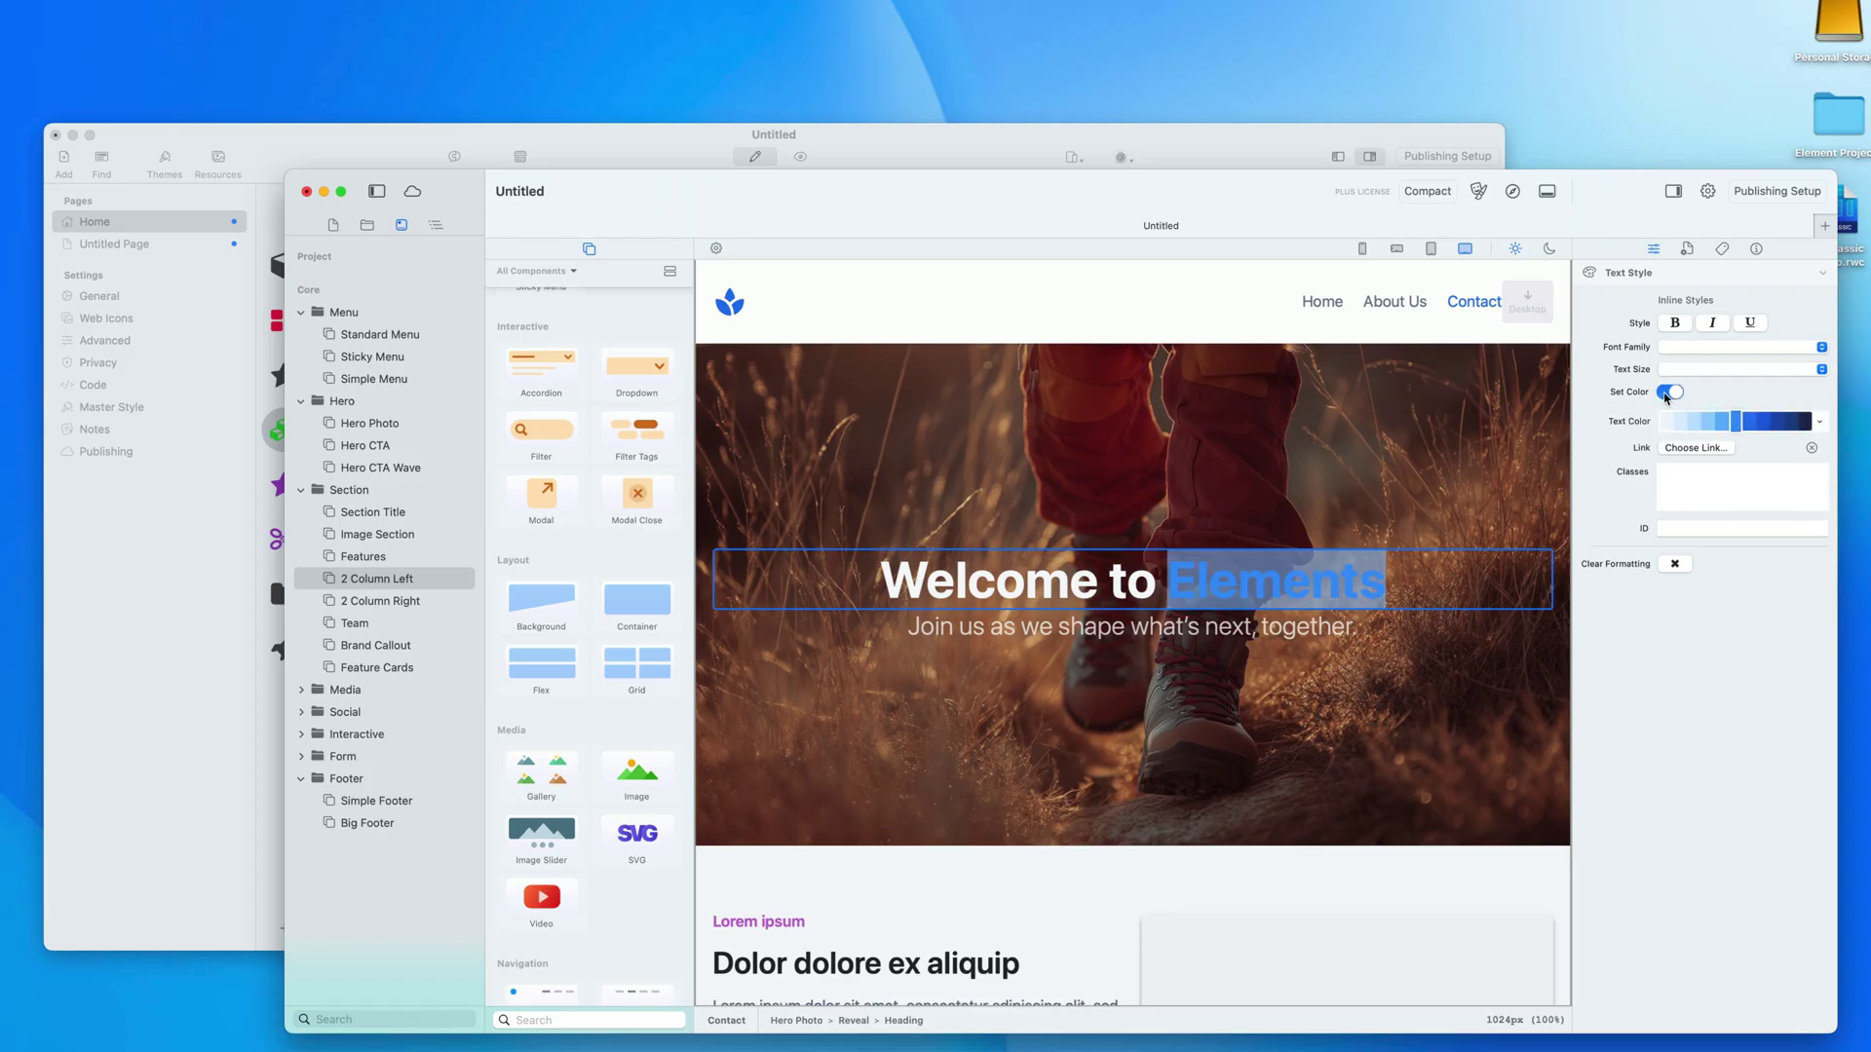
# Step: Color the word "Elements" in the Contact page's hero heading with the middle purple shade of the accent palette
pyautogui.click(1670, 422)
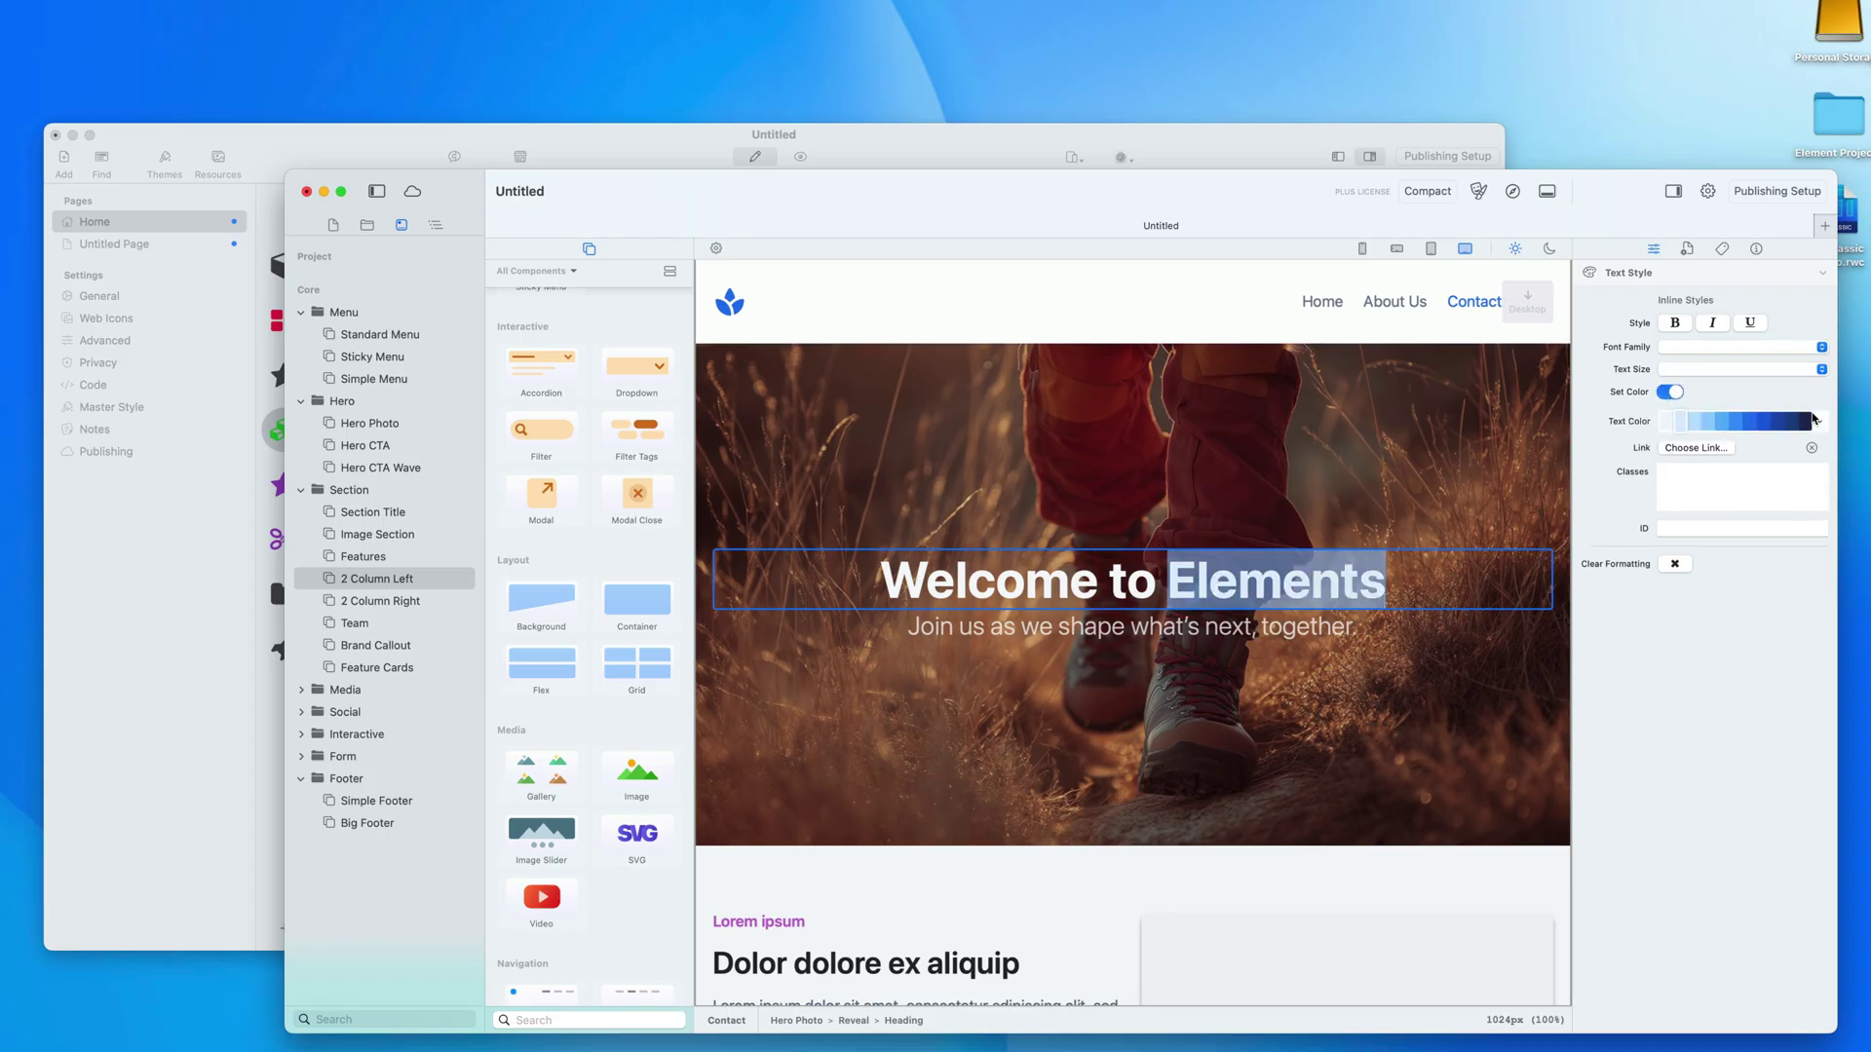
pyautogui.click(1819, 422)
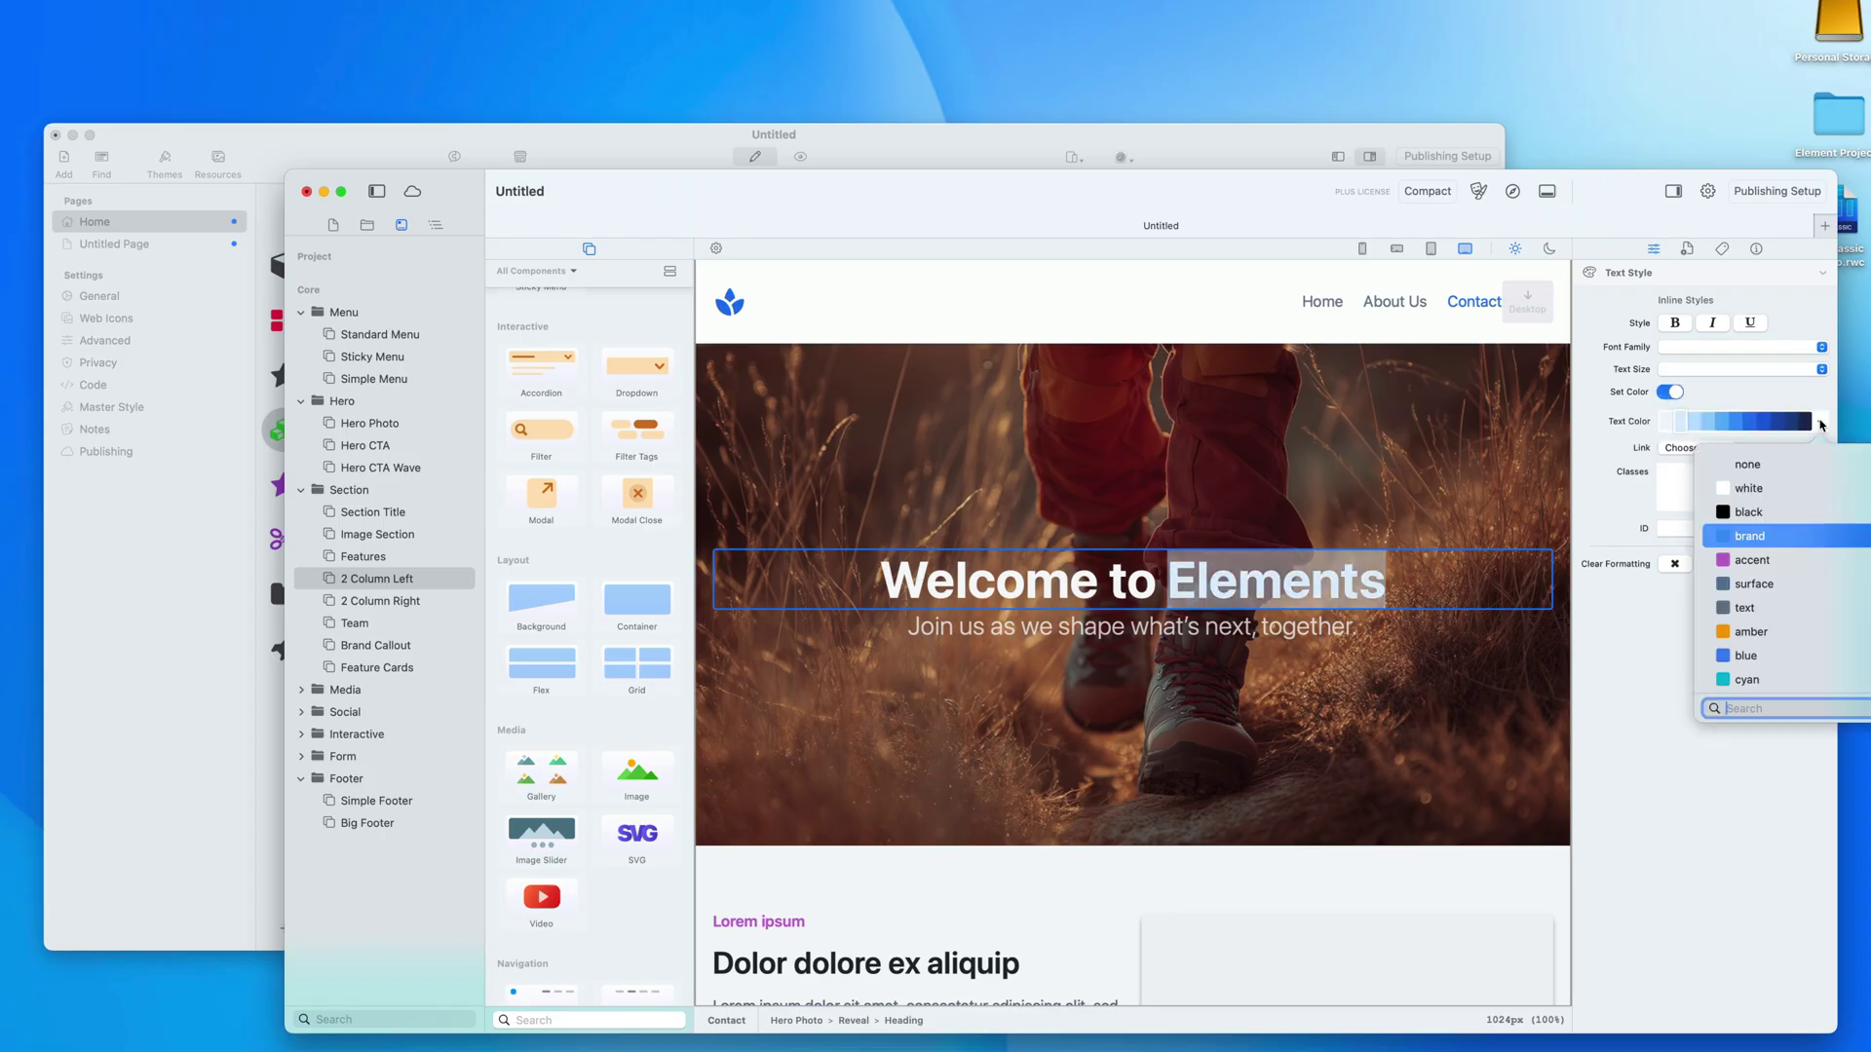
pyautogui.click(1790, 560)
pyautogui.click(1733, 422)
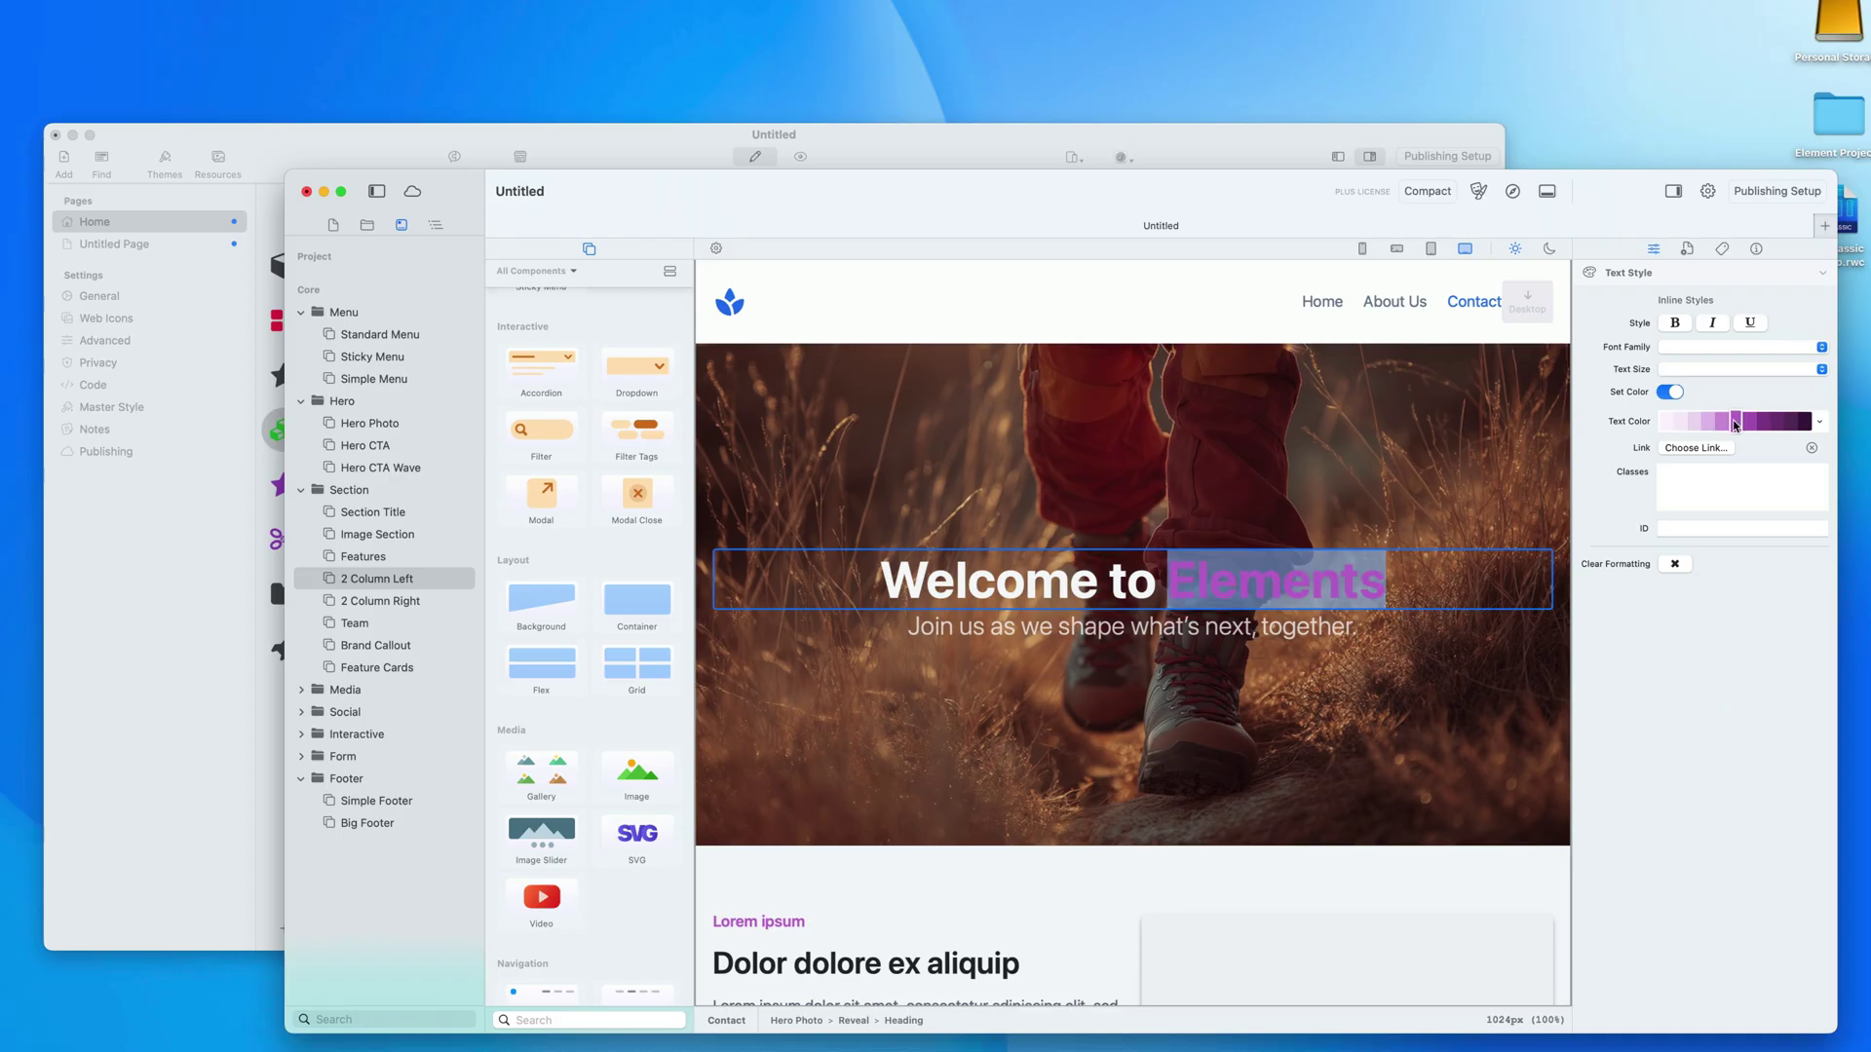
pyautogui.click(1414, 488)
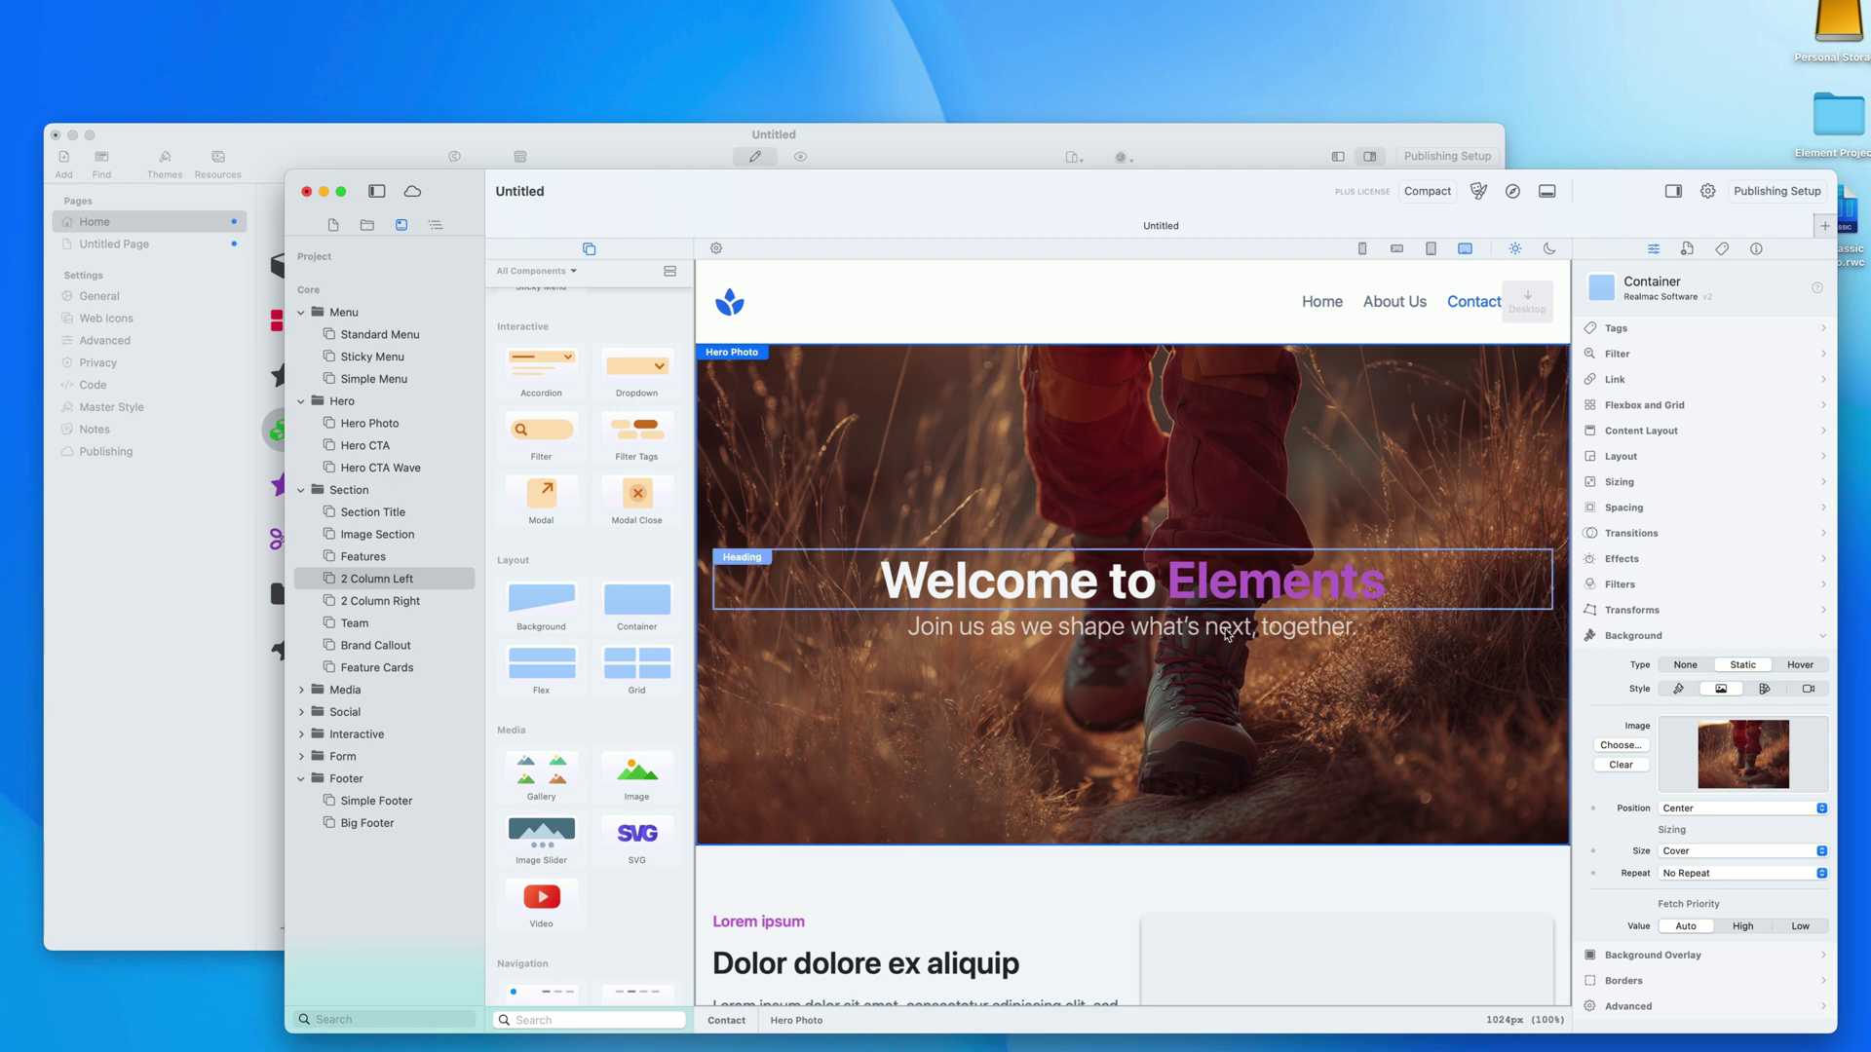
pyautogui.scroll(-1, 1144, 756)
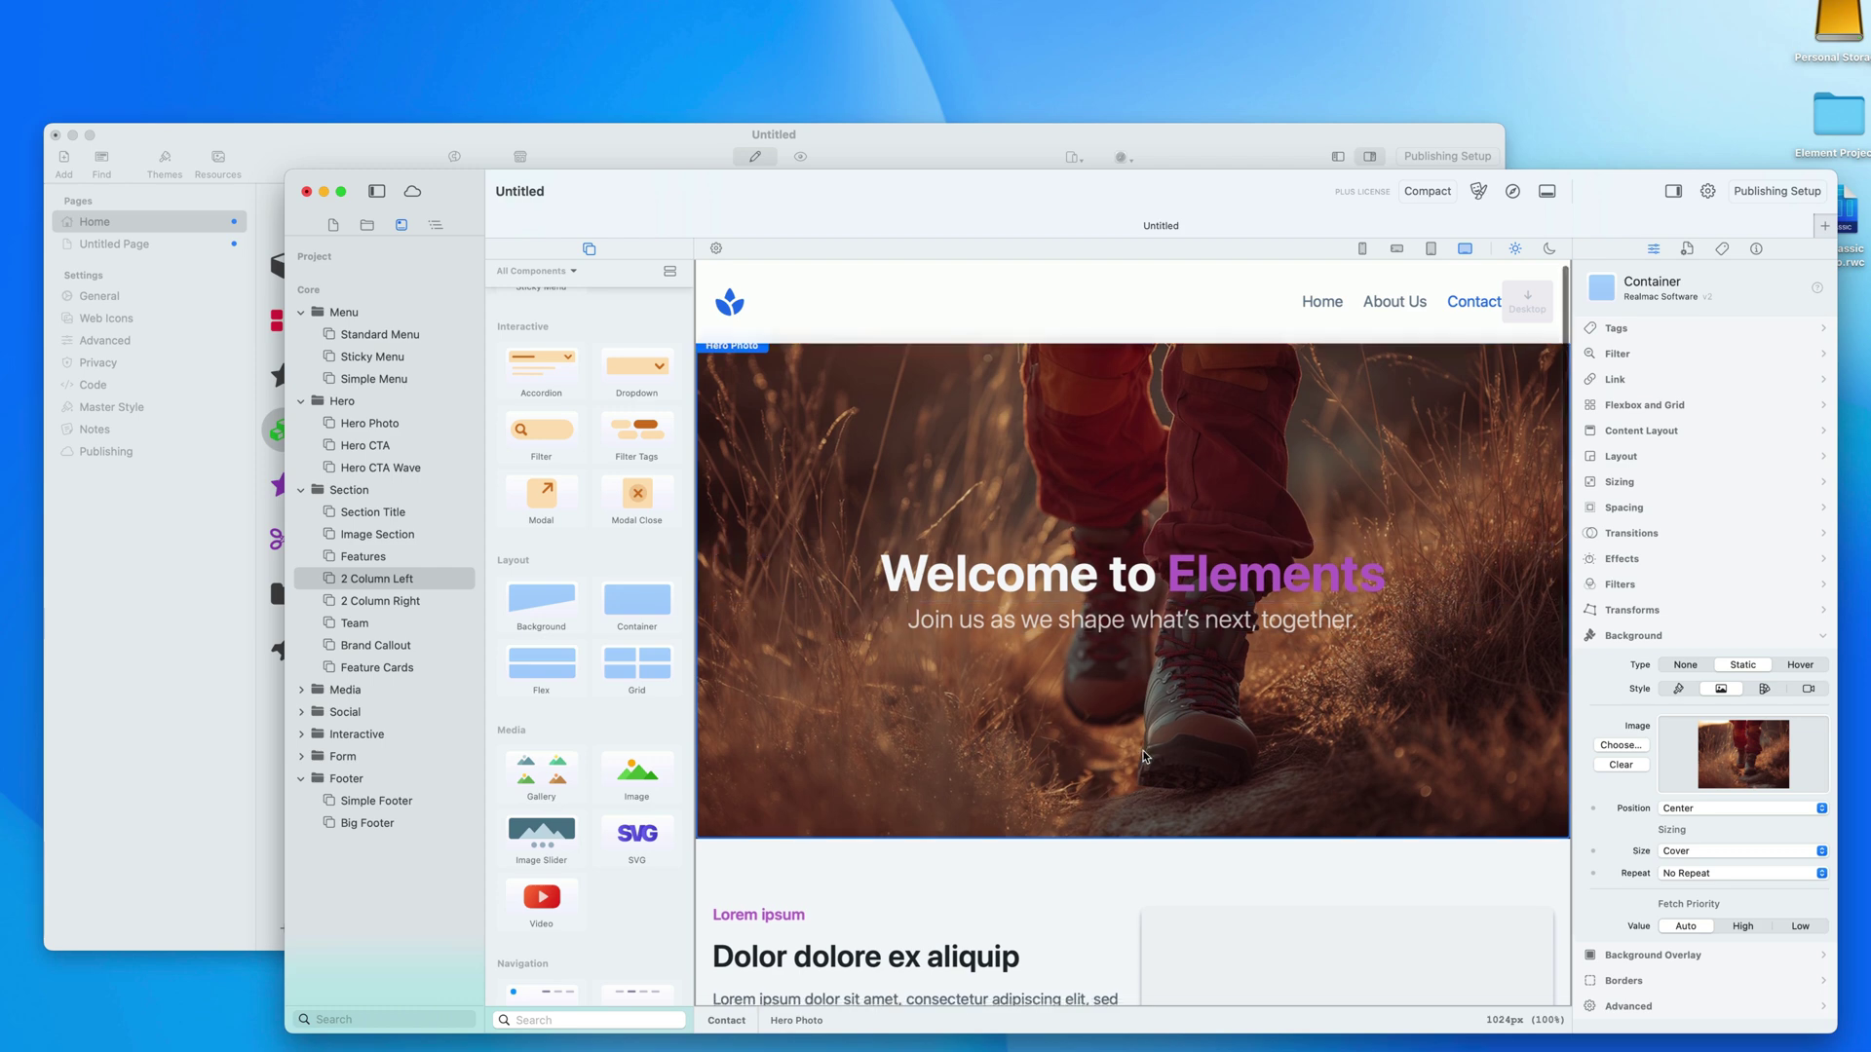
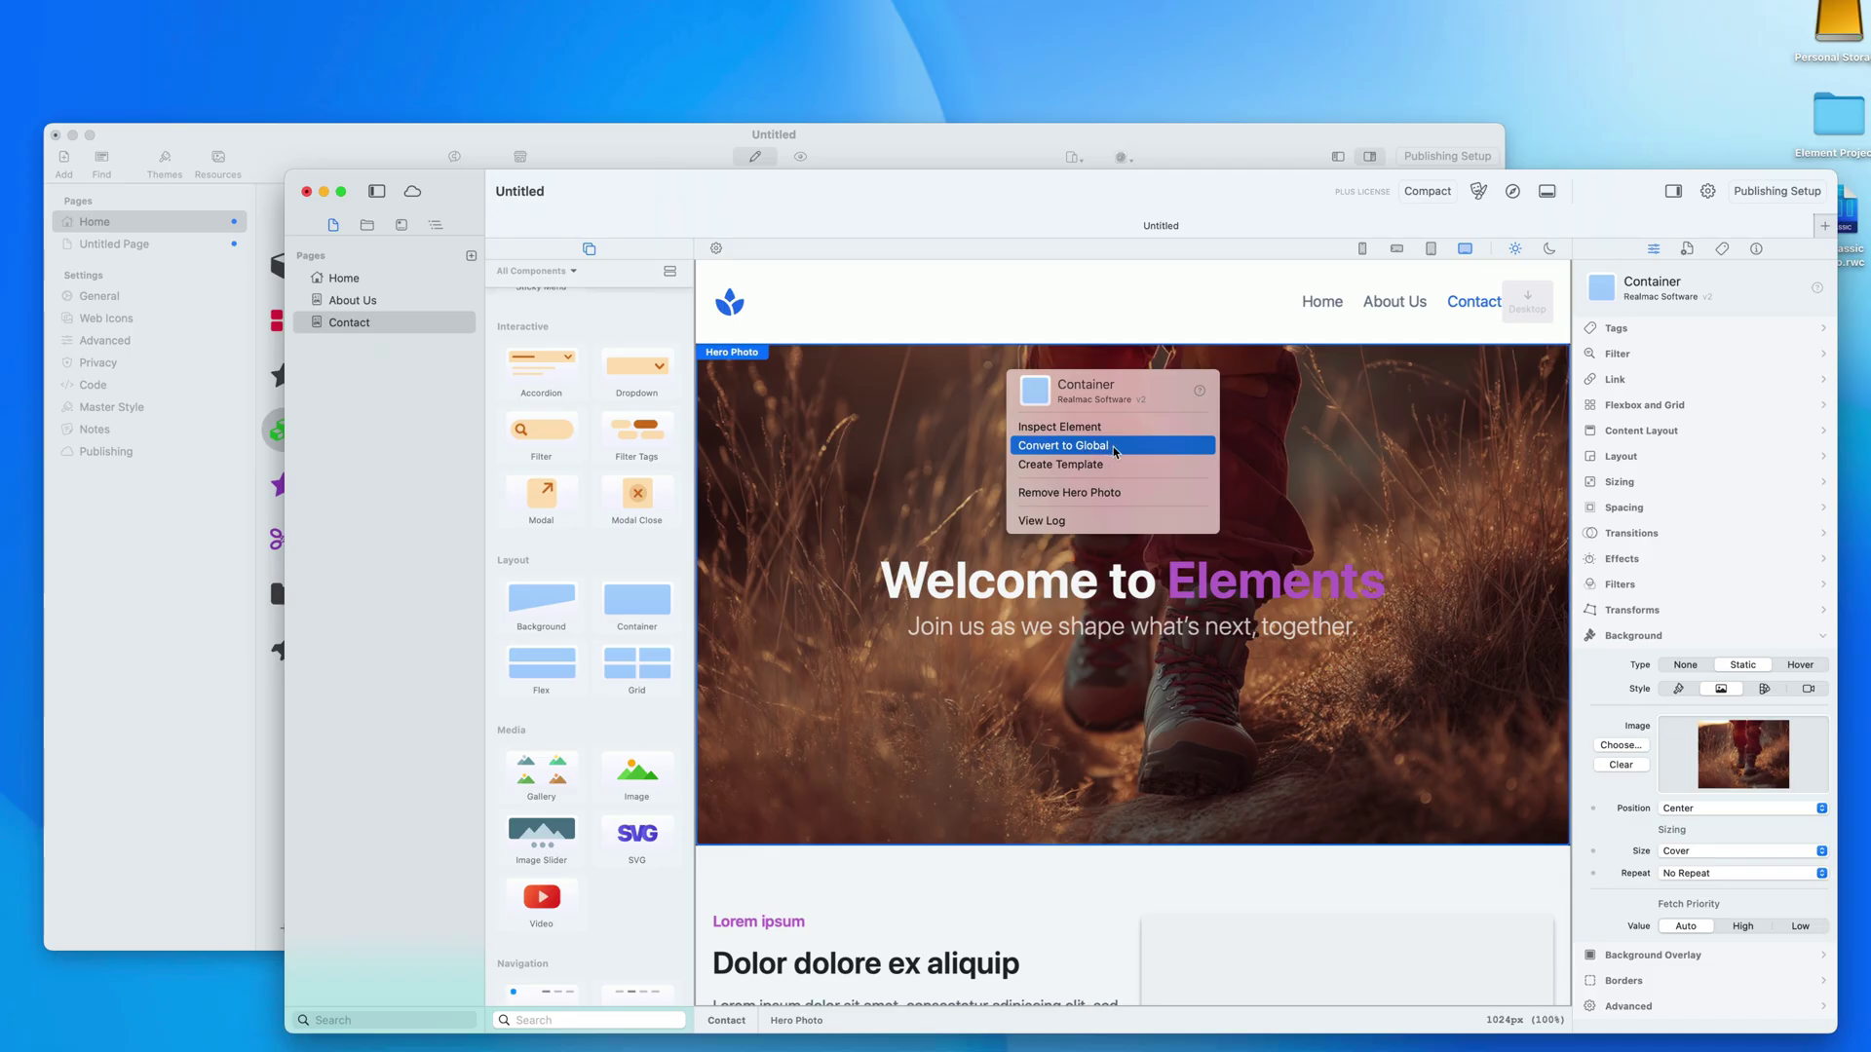
# Step: Convert the Contact page's Hero Photo container to a global and add that global to the About Us and Home pages
pyautogui.click(1113, 447)
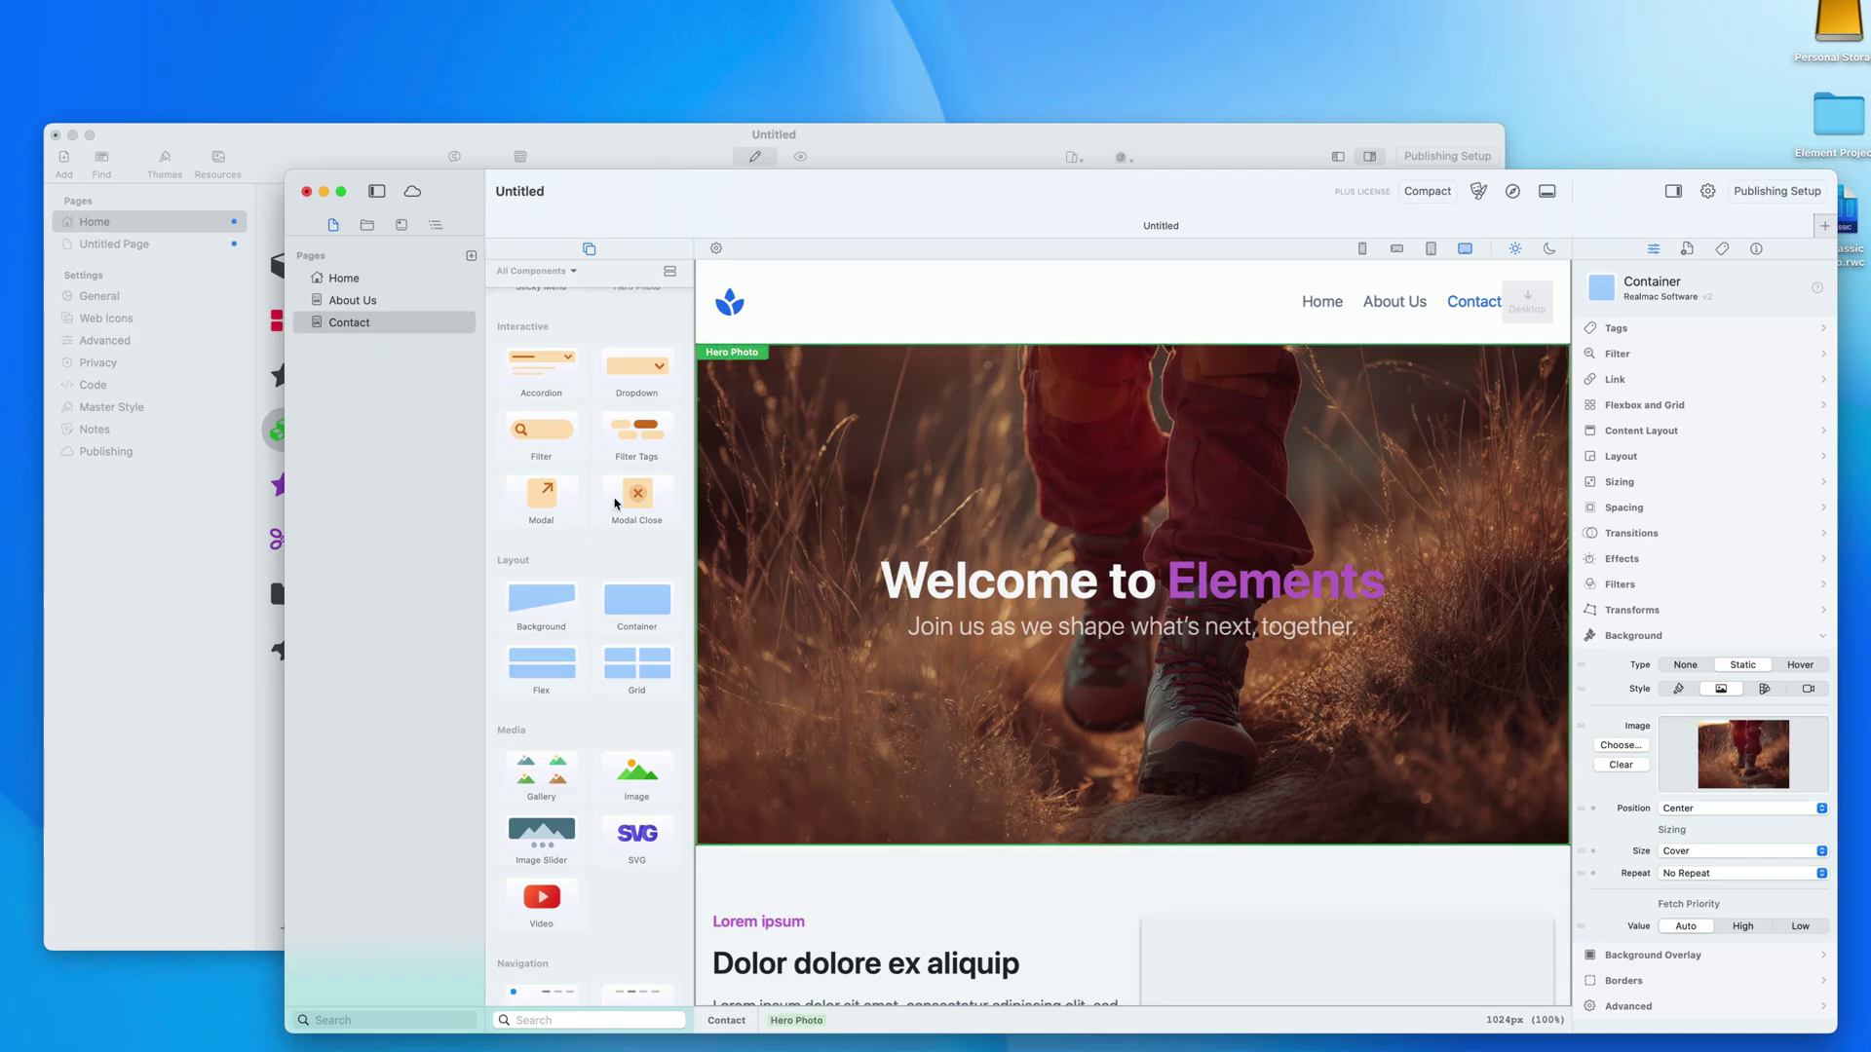
pyautogui.scroll(5, 618, 505)
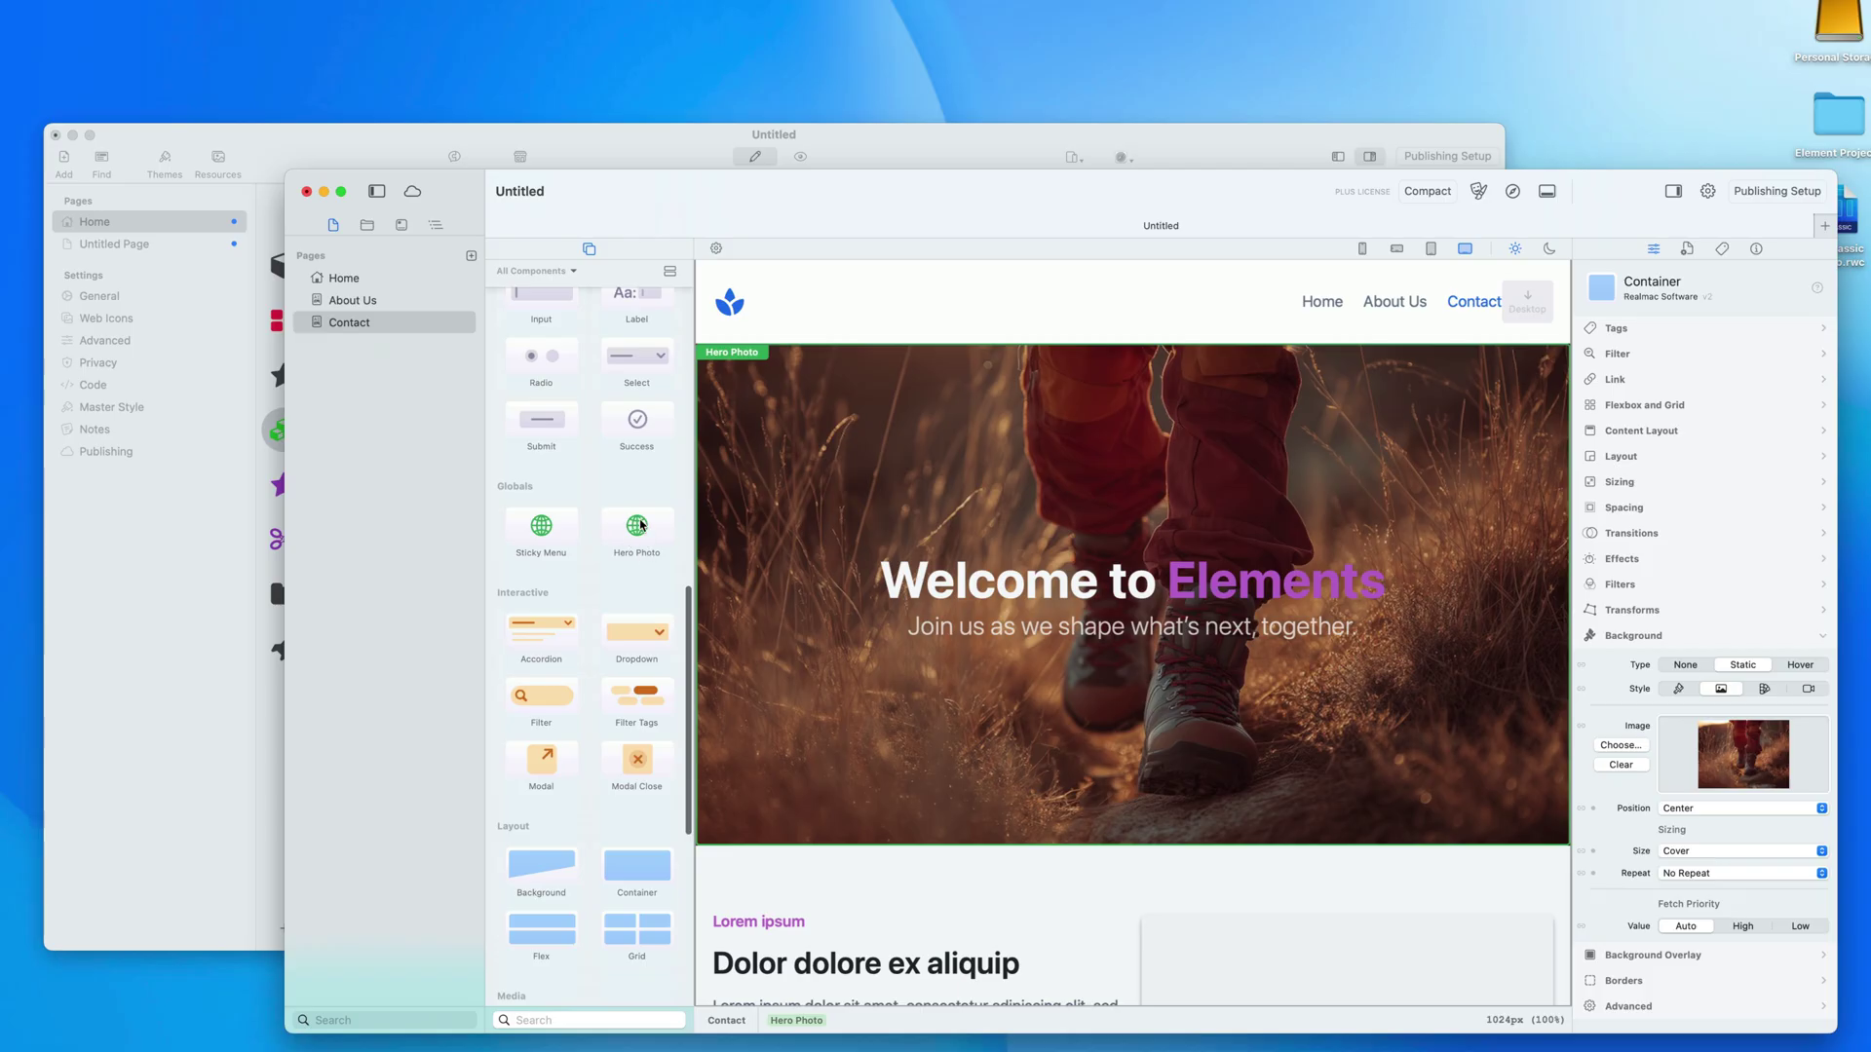
pyautogui.click(395, 301)
pyautogui.moveTo(635, 514); pyautogui.dragTo(898, 429)
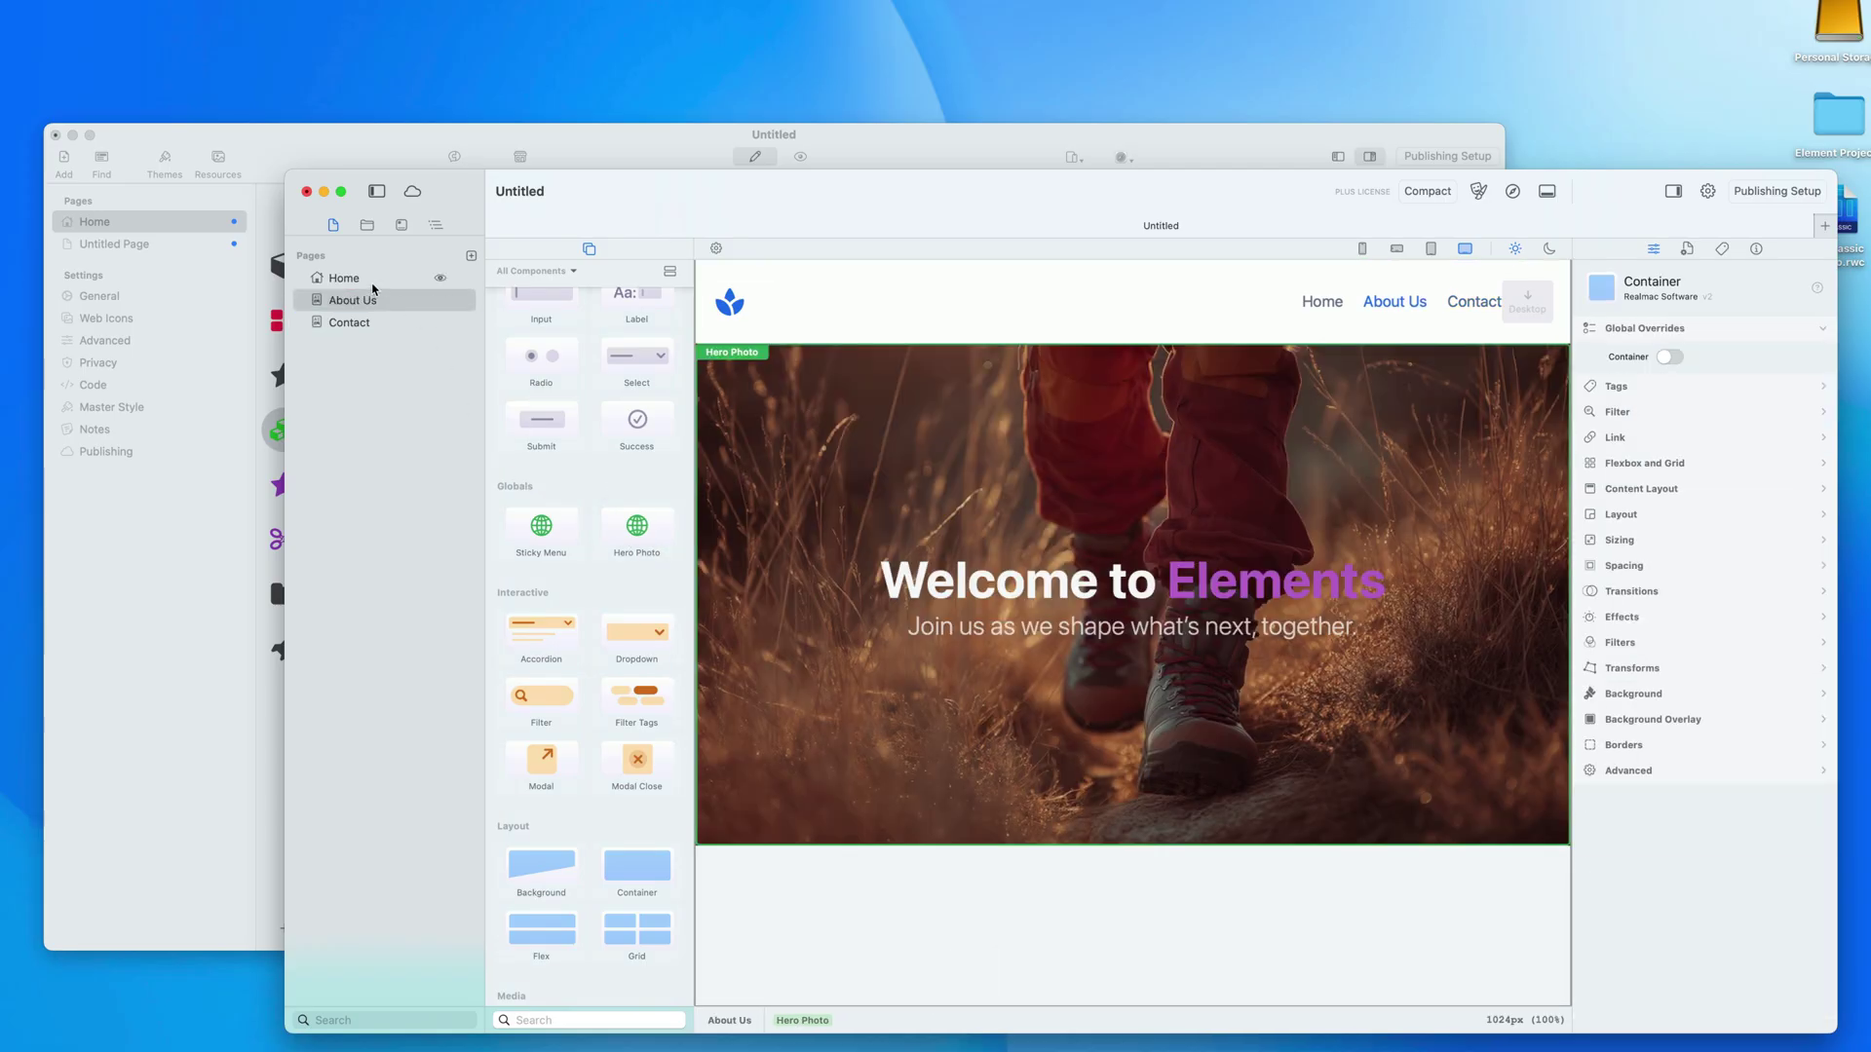
pyautogui.click(438, 277)
pyautogui.moveTo(668, 542); pyautogui.dragTo(857, 454)
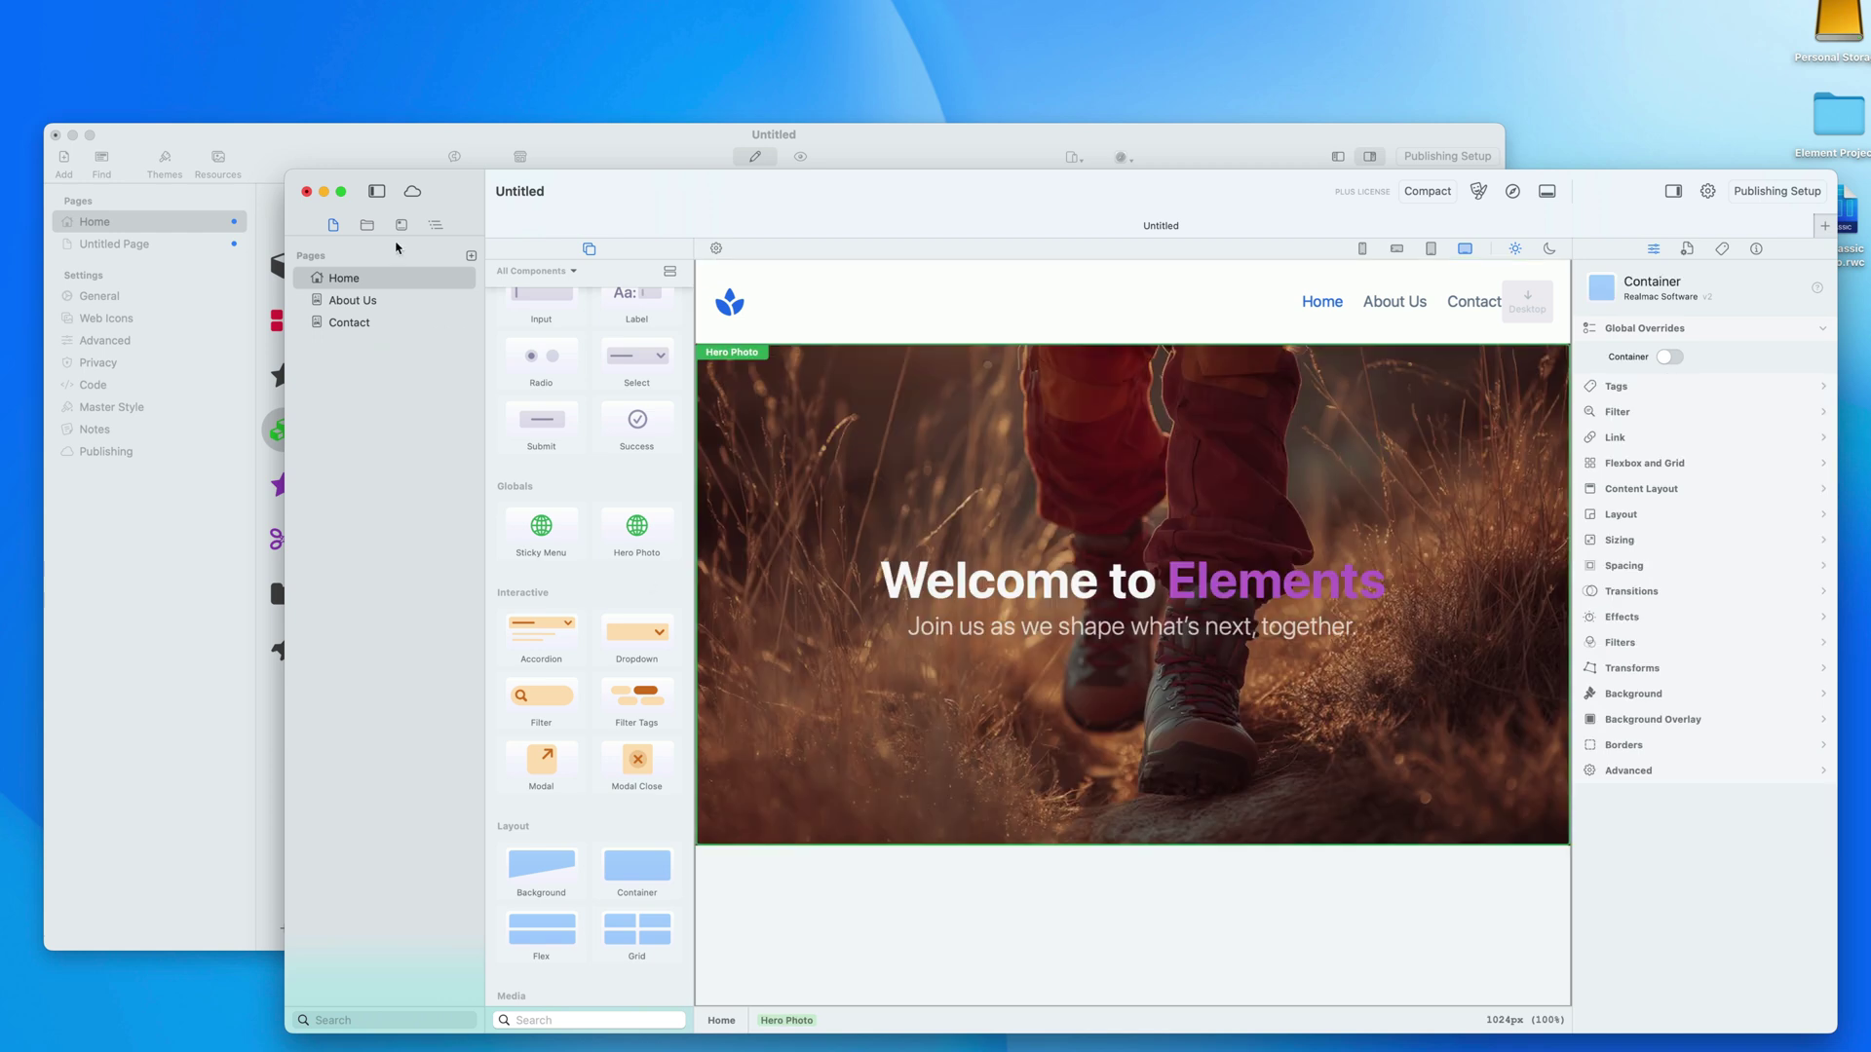
pyautogui.click(380, 300)
pyautogui.click(380, 322)
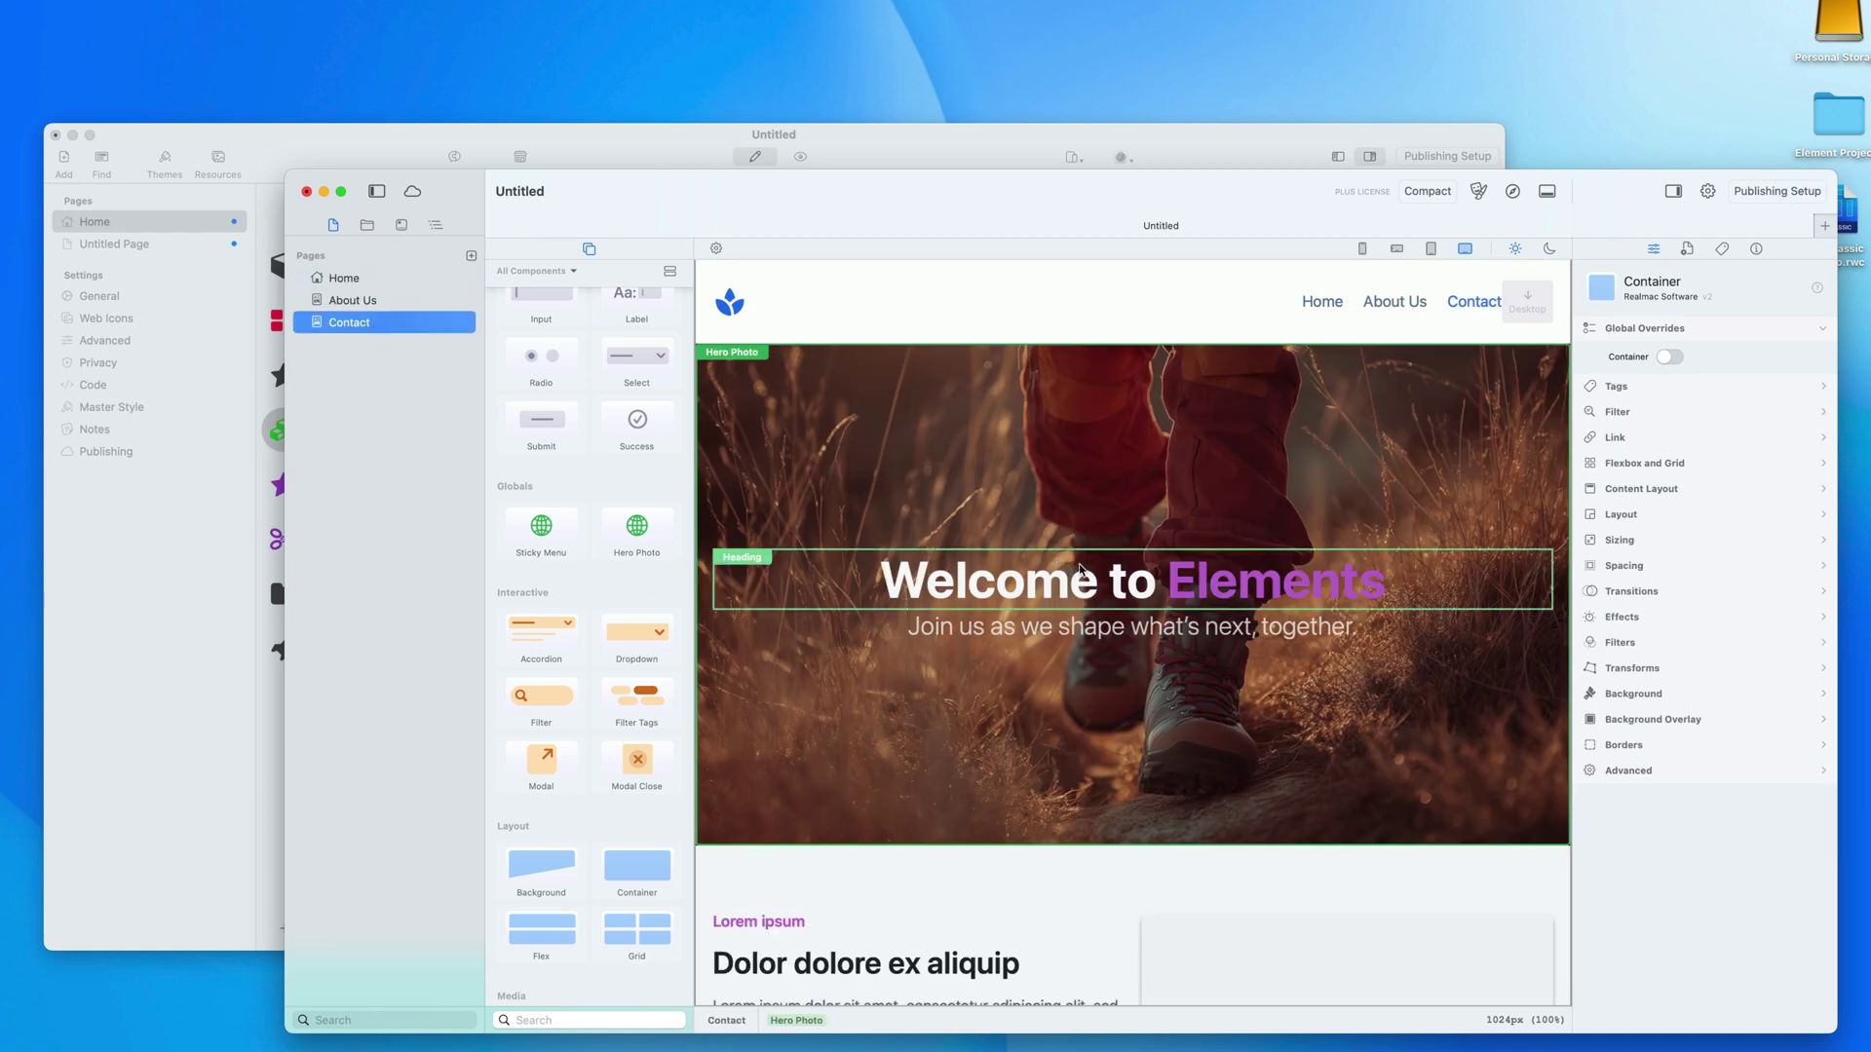
pyautogui.click(371, 279)
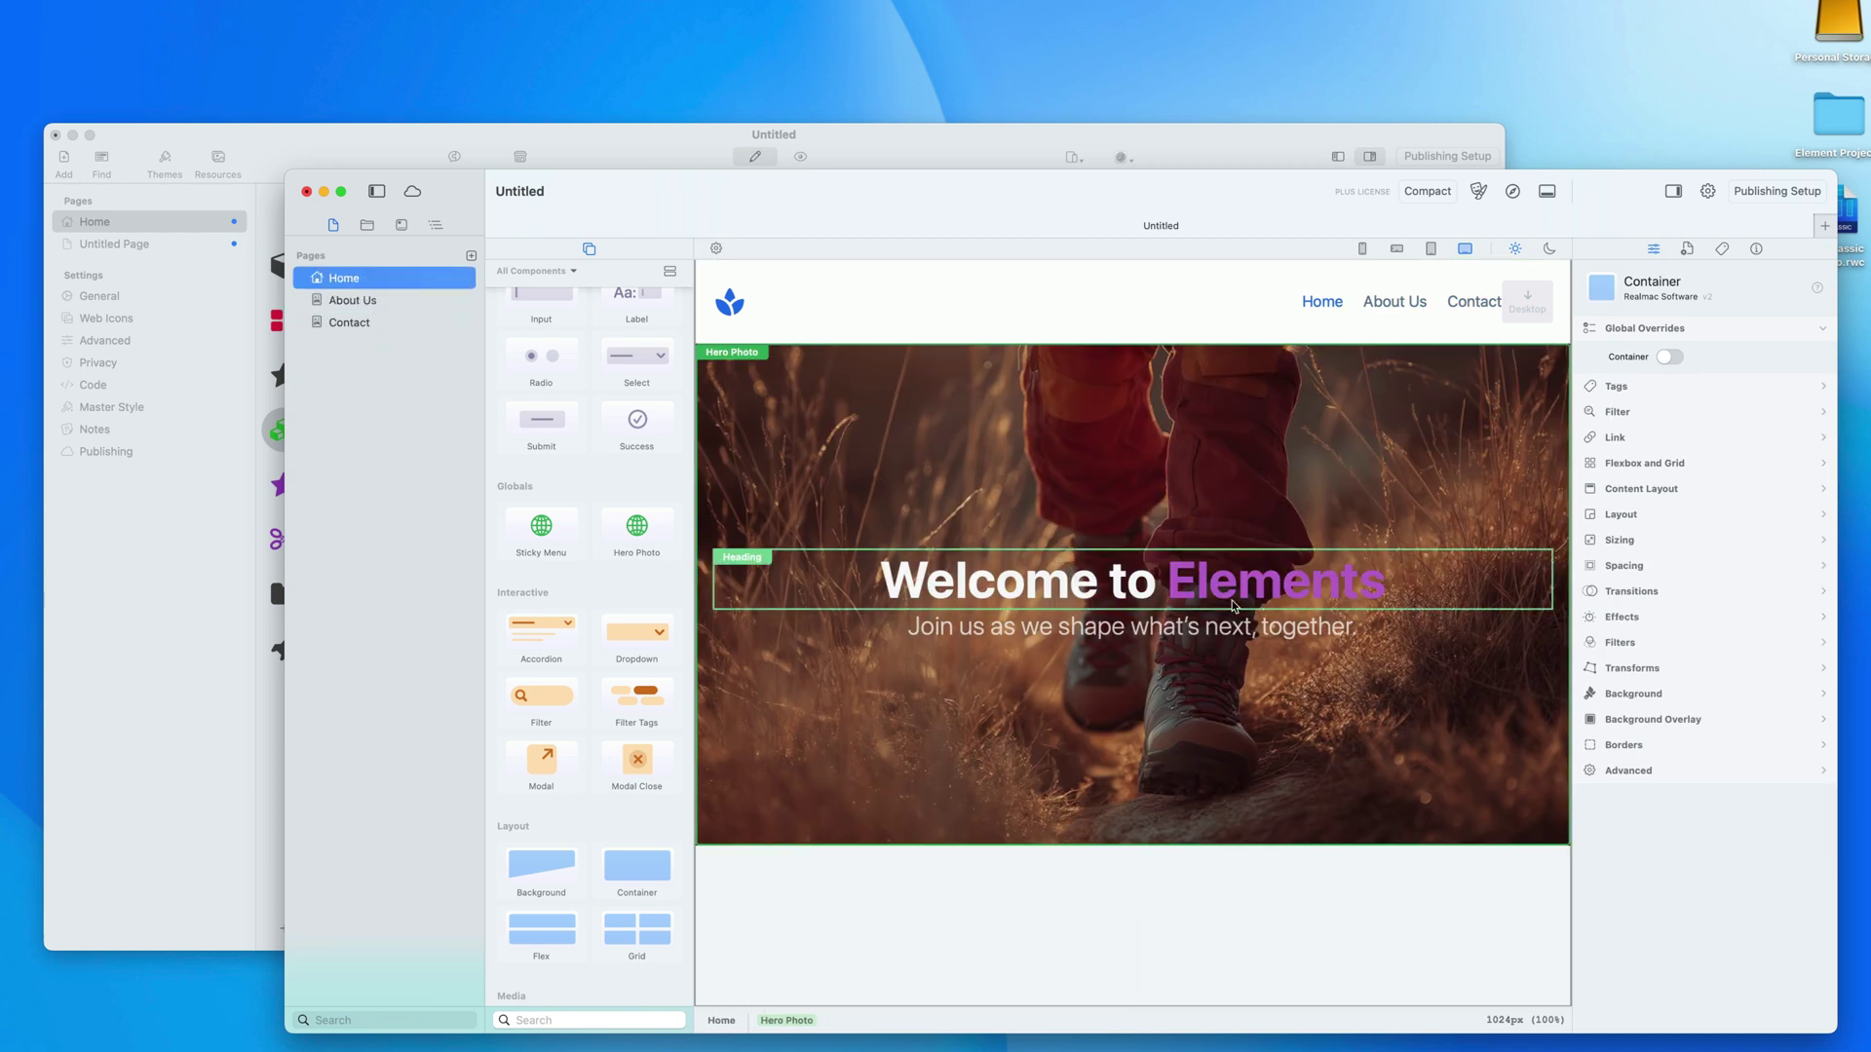
# Step: Remove the word "to" from the global Hero Photo heading on the About Us page
pyautogui.click(384, 305)
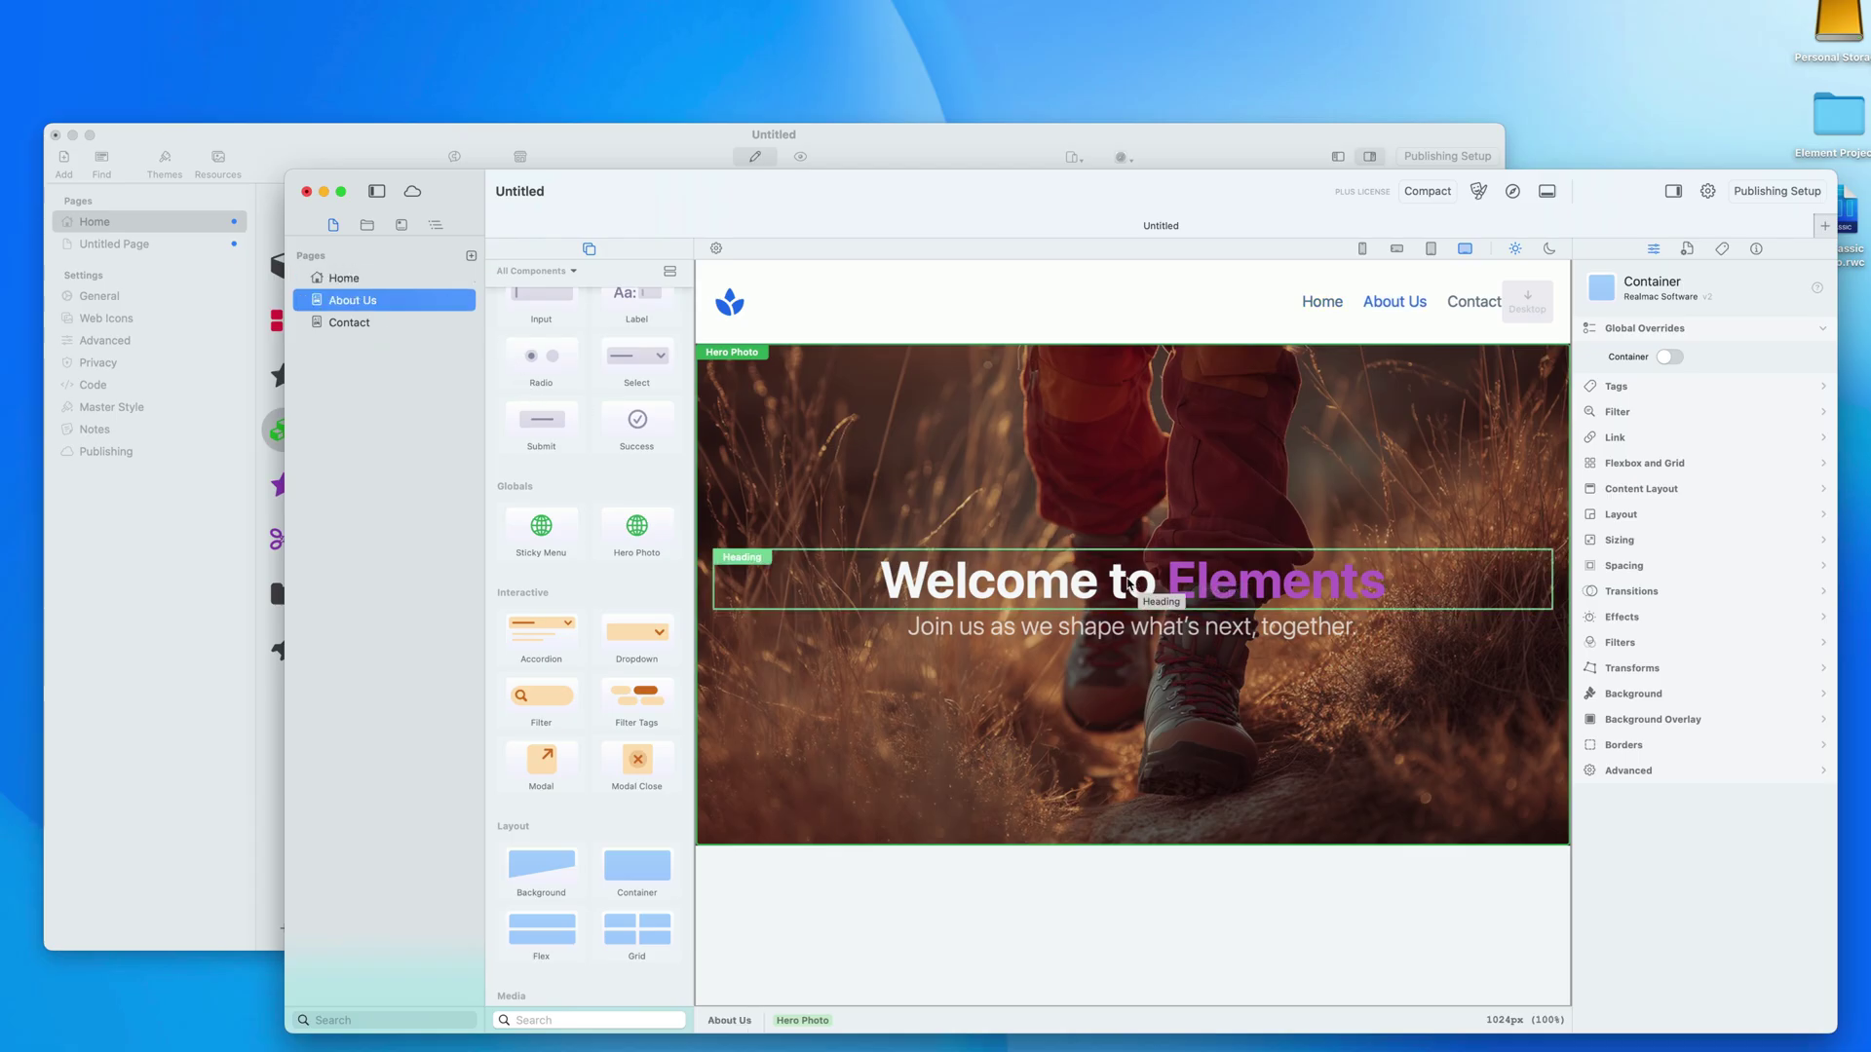
pyautogui.click(1205, 486)
pyautogui.click(1216, 596)
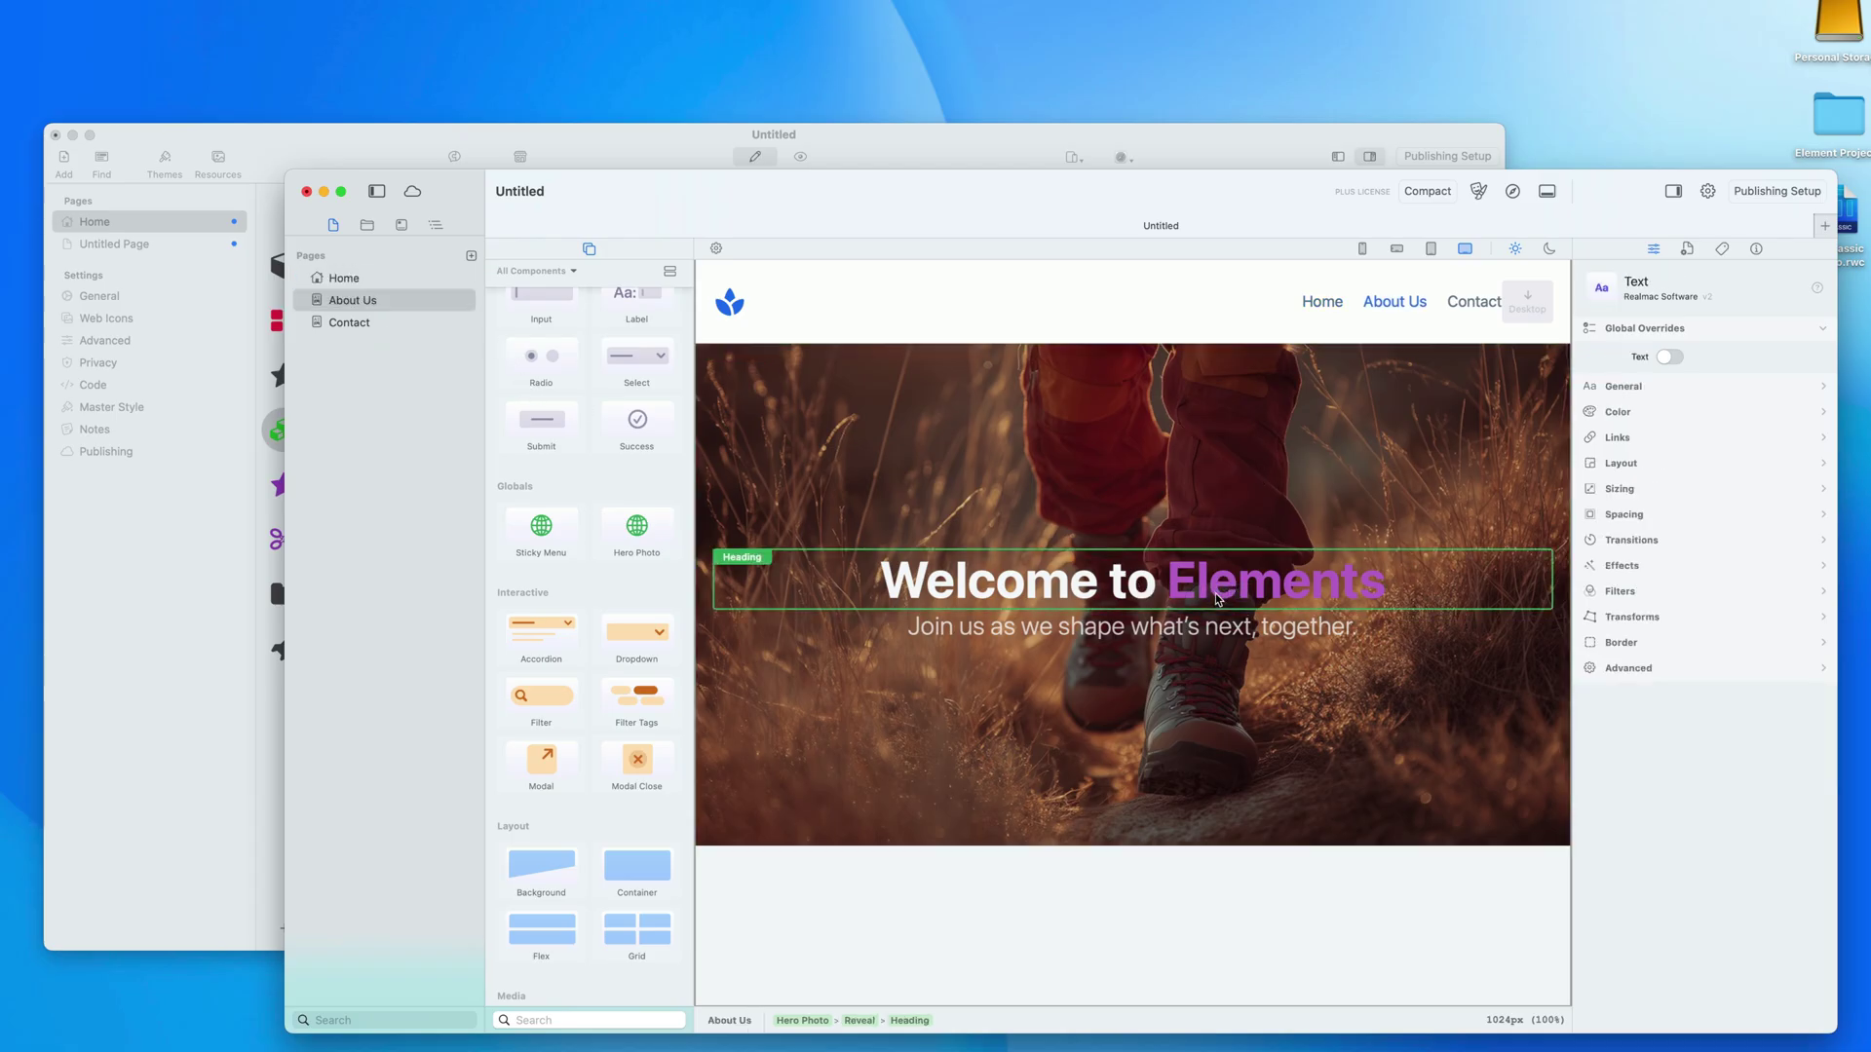
pyautogui.click(1146, 588)
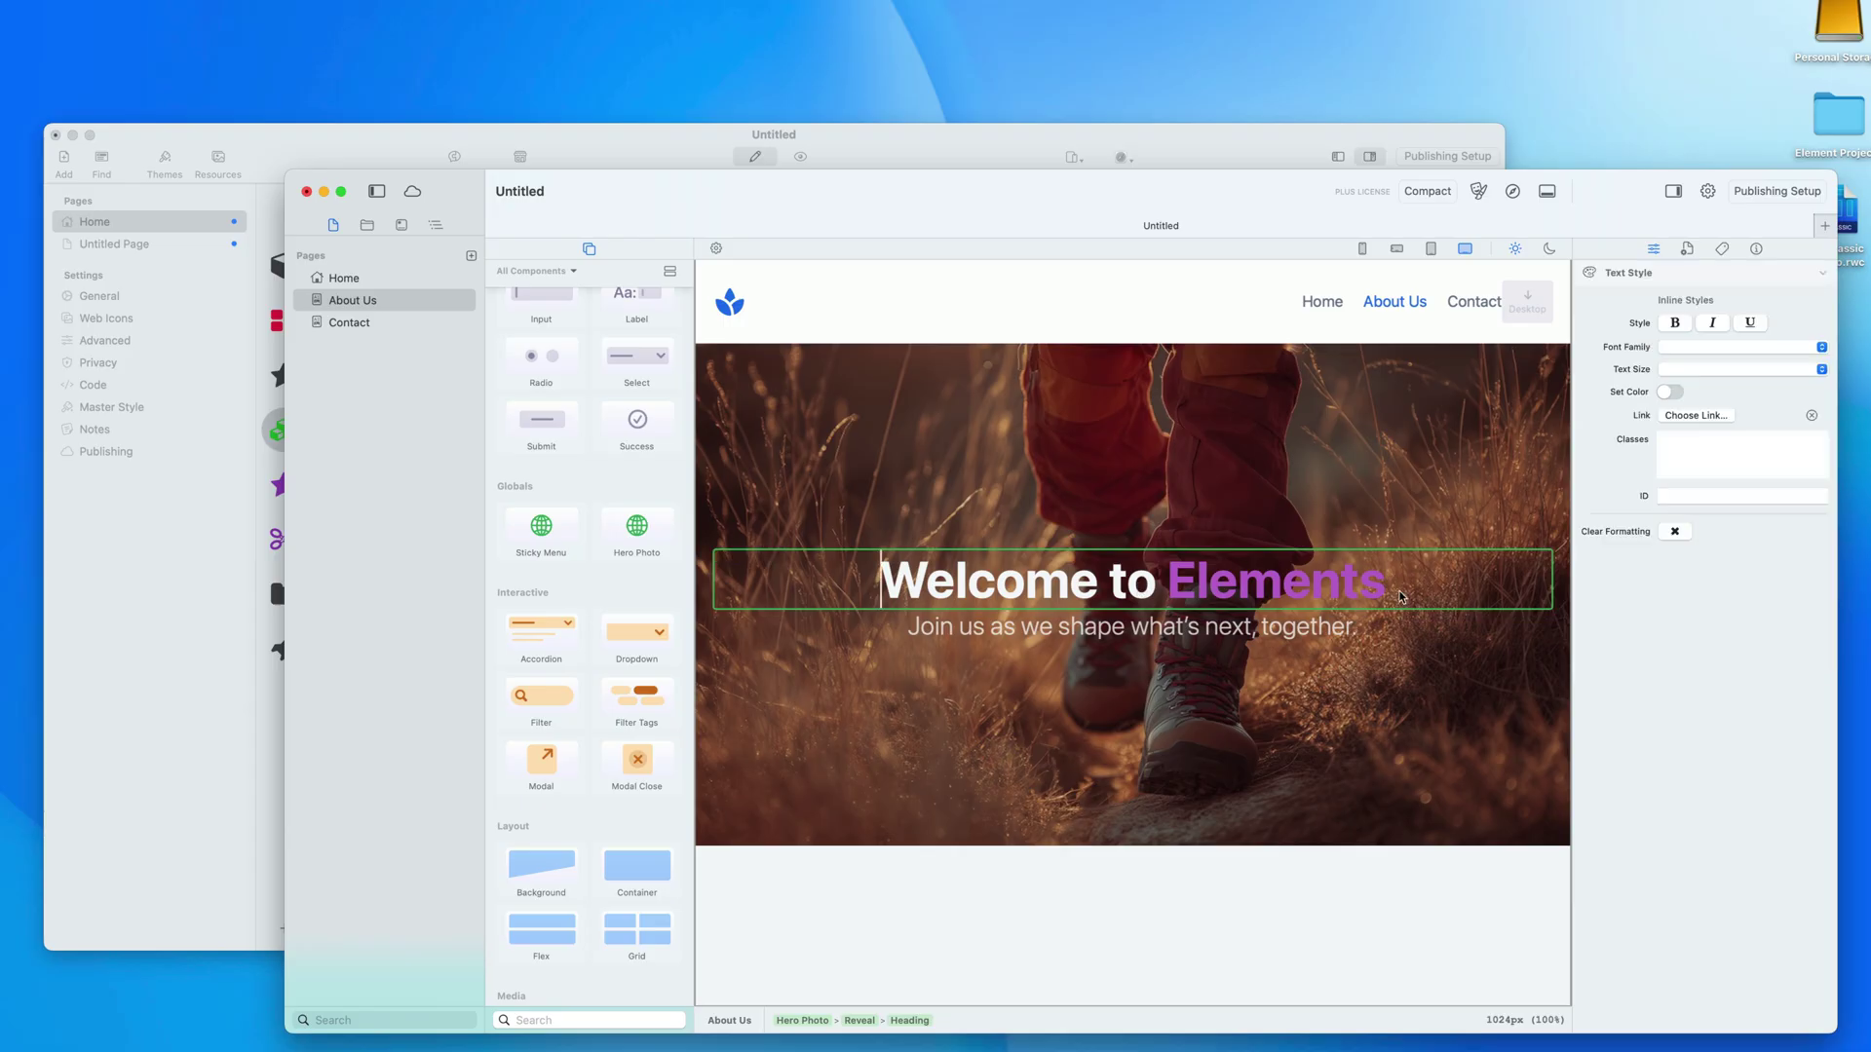
pyautogui.click(1128, 583)
pyautogui.moveTo(1130, 578); pyautogui.dragTo(1144, 578)
pyautogui.press('Right')
pyautogui.press('BackSpace')
pyautogui.press('BackSpace')
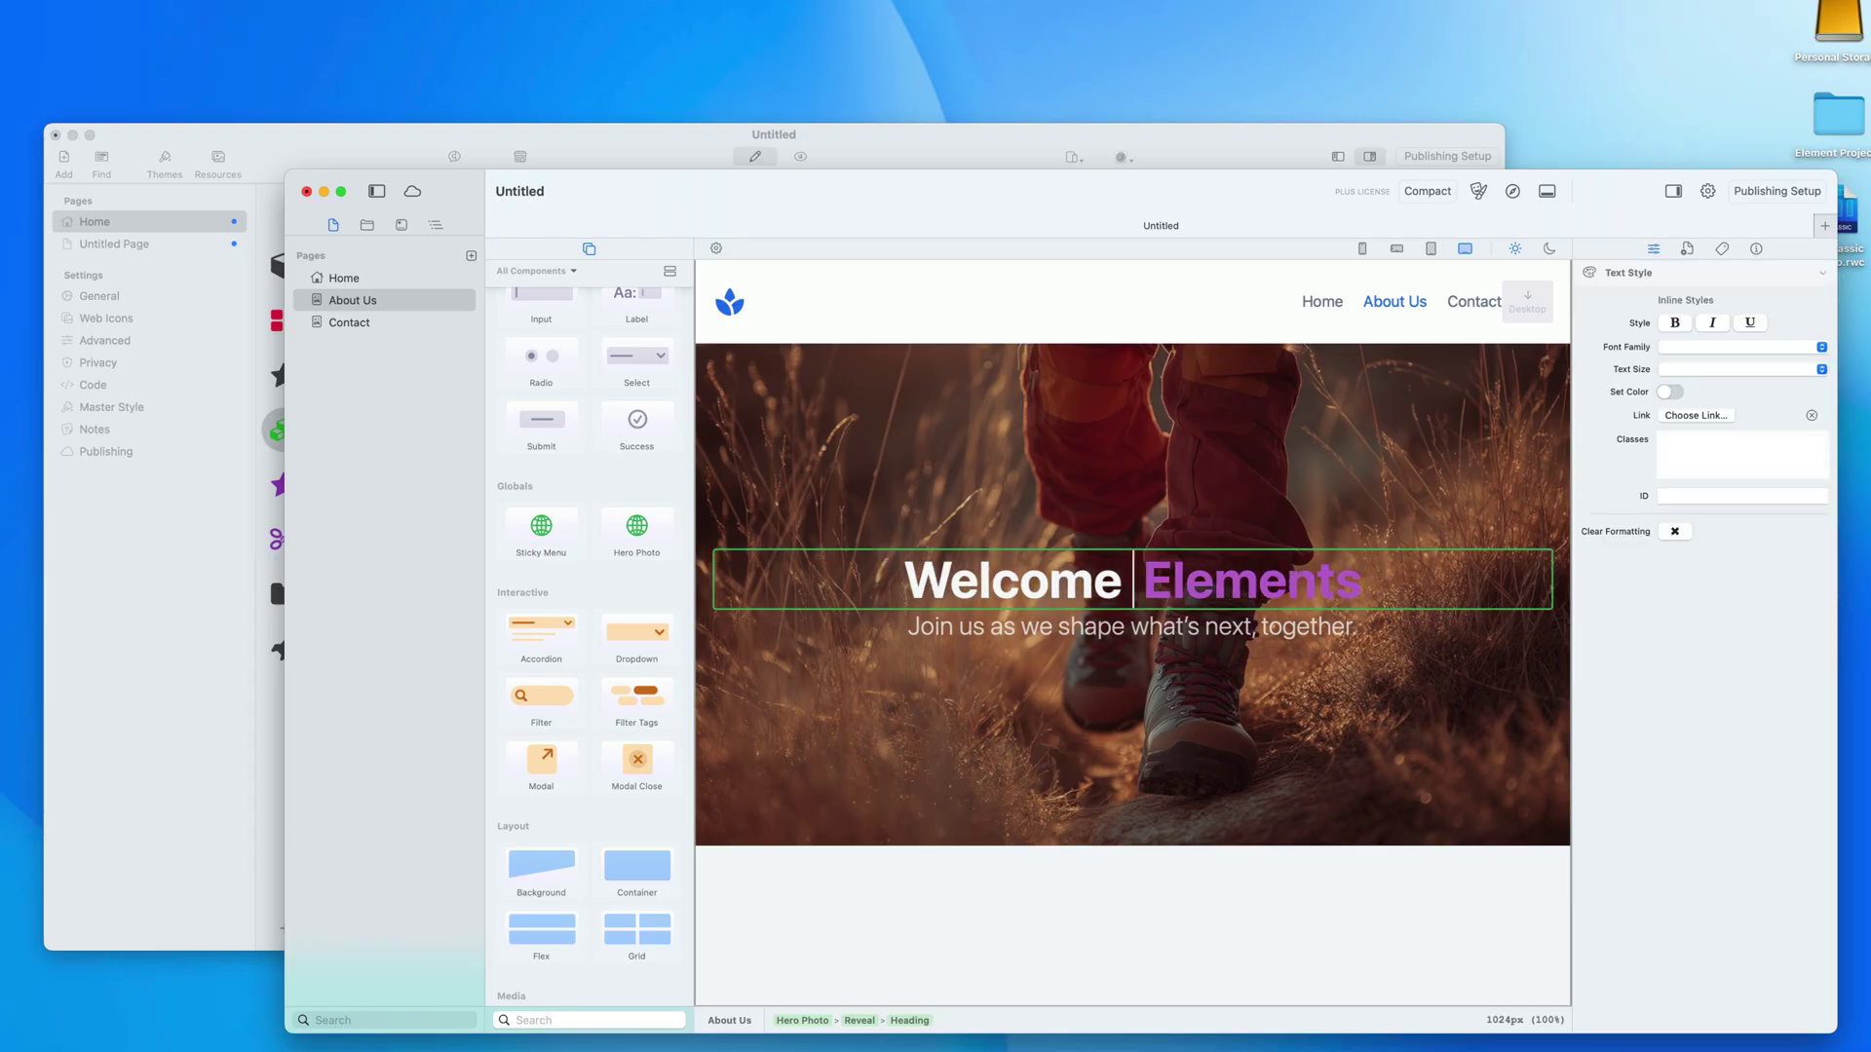
pyautogui.click(1131, 490)
# Step: Check the shared hero heading on every page, and put the word "to" back before "Elements" on the Home page
pyautogui.click(419, 275)
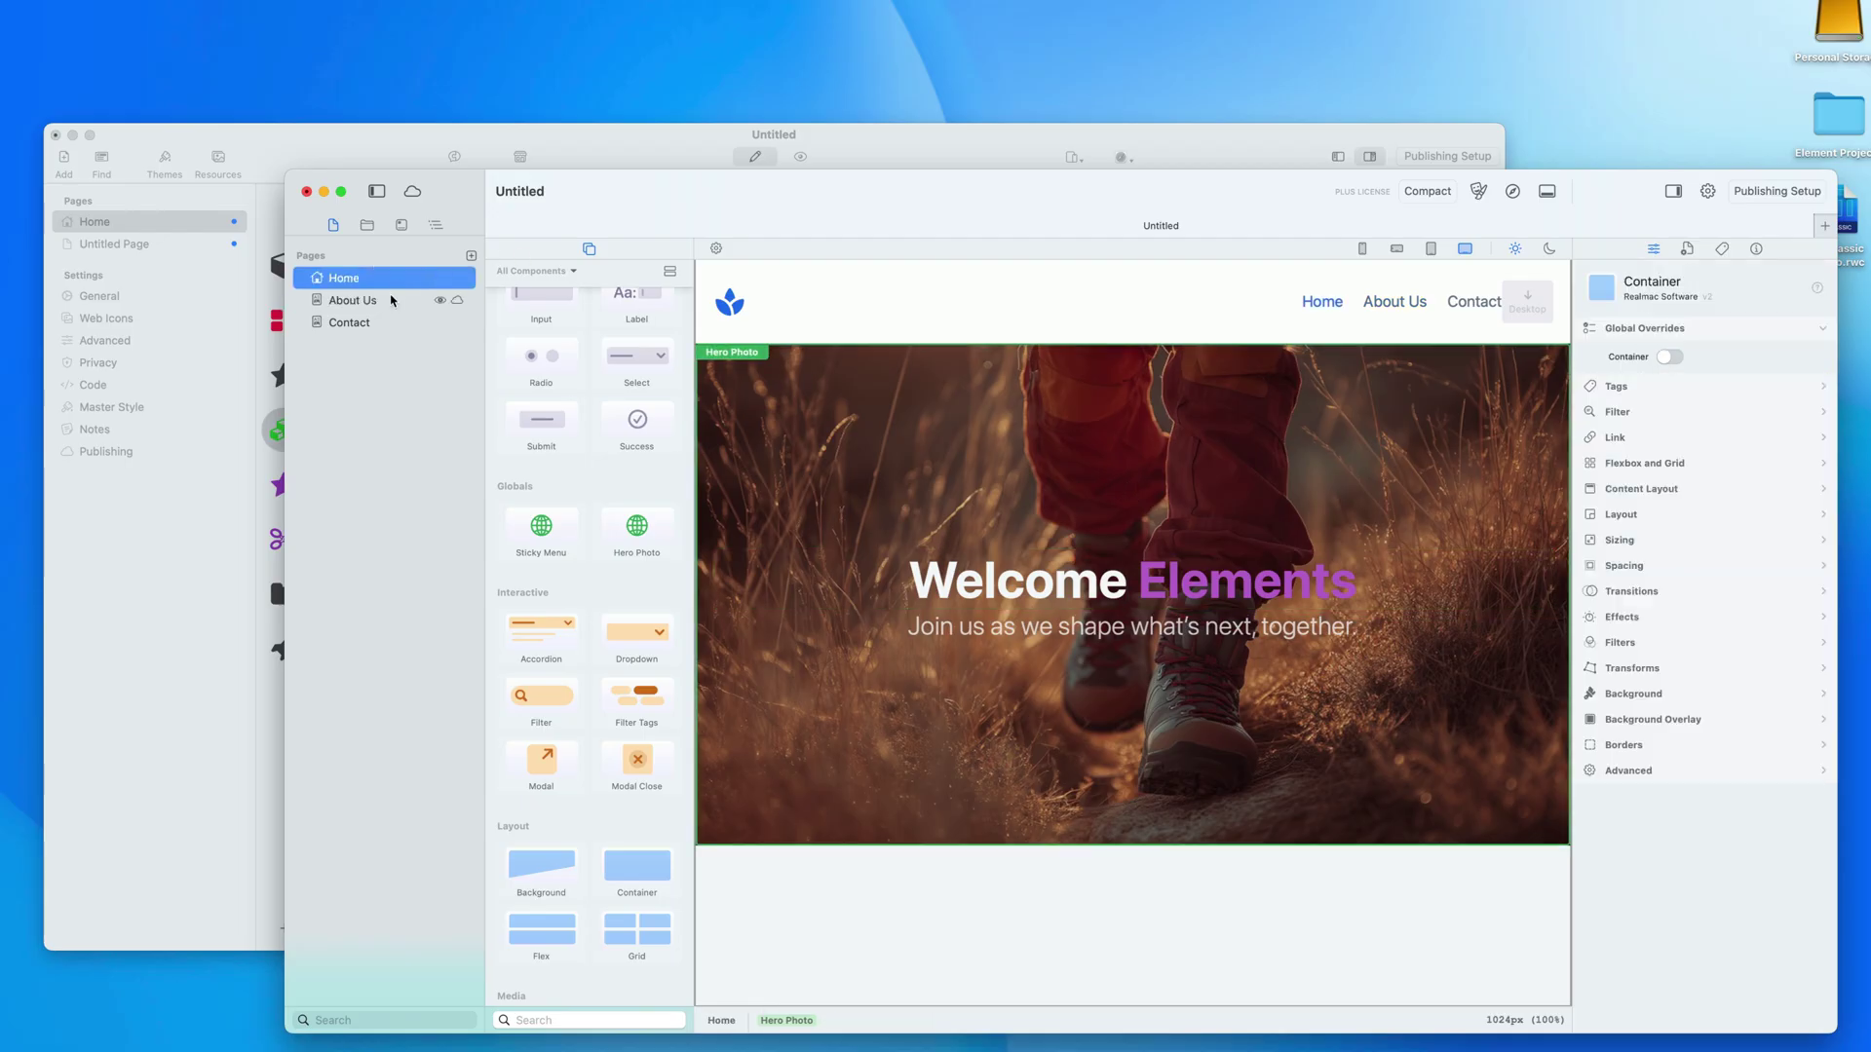
pyautogui.click(390, 304)
pyautogui.click(376, 323)
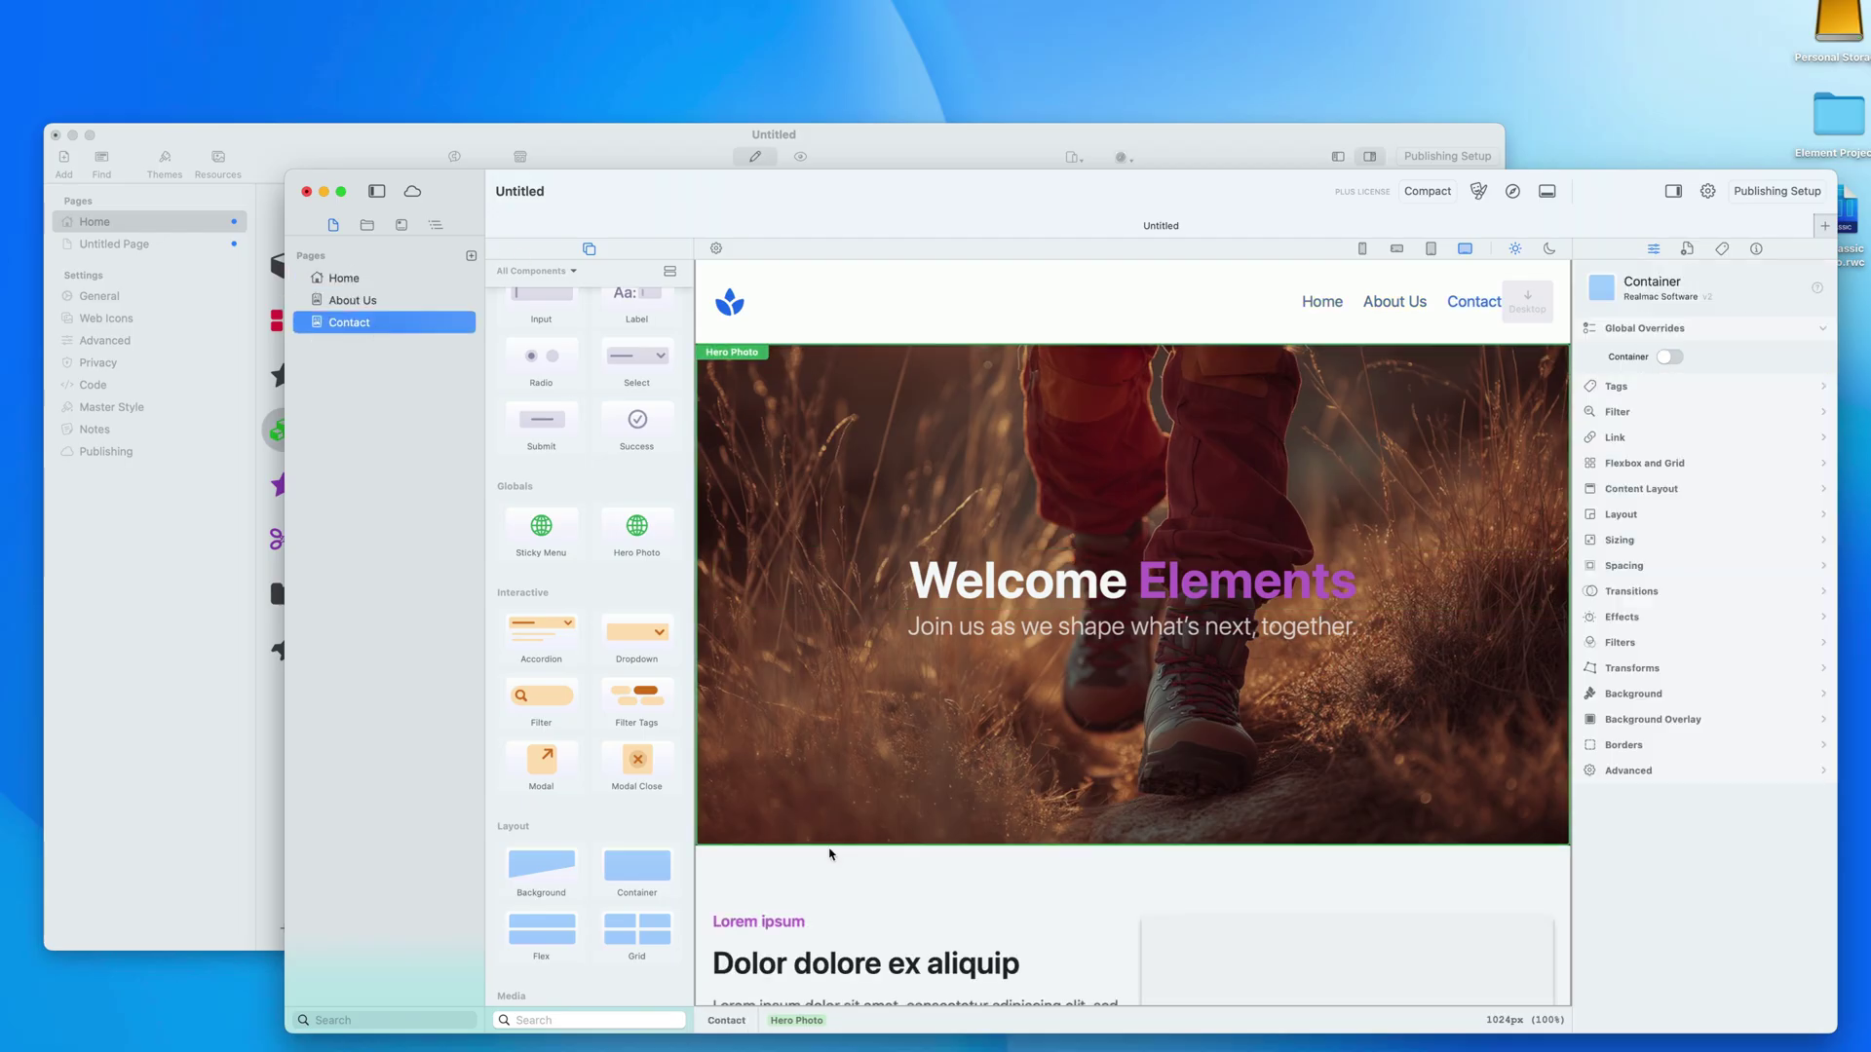
pyautogui.click(351, 304)
pyautogui.click(344, 278)
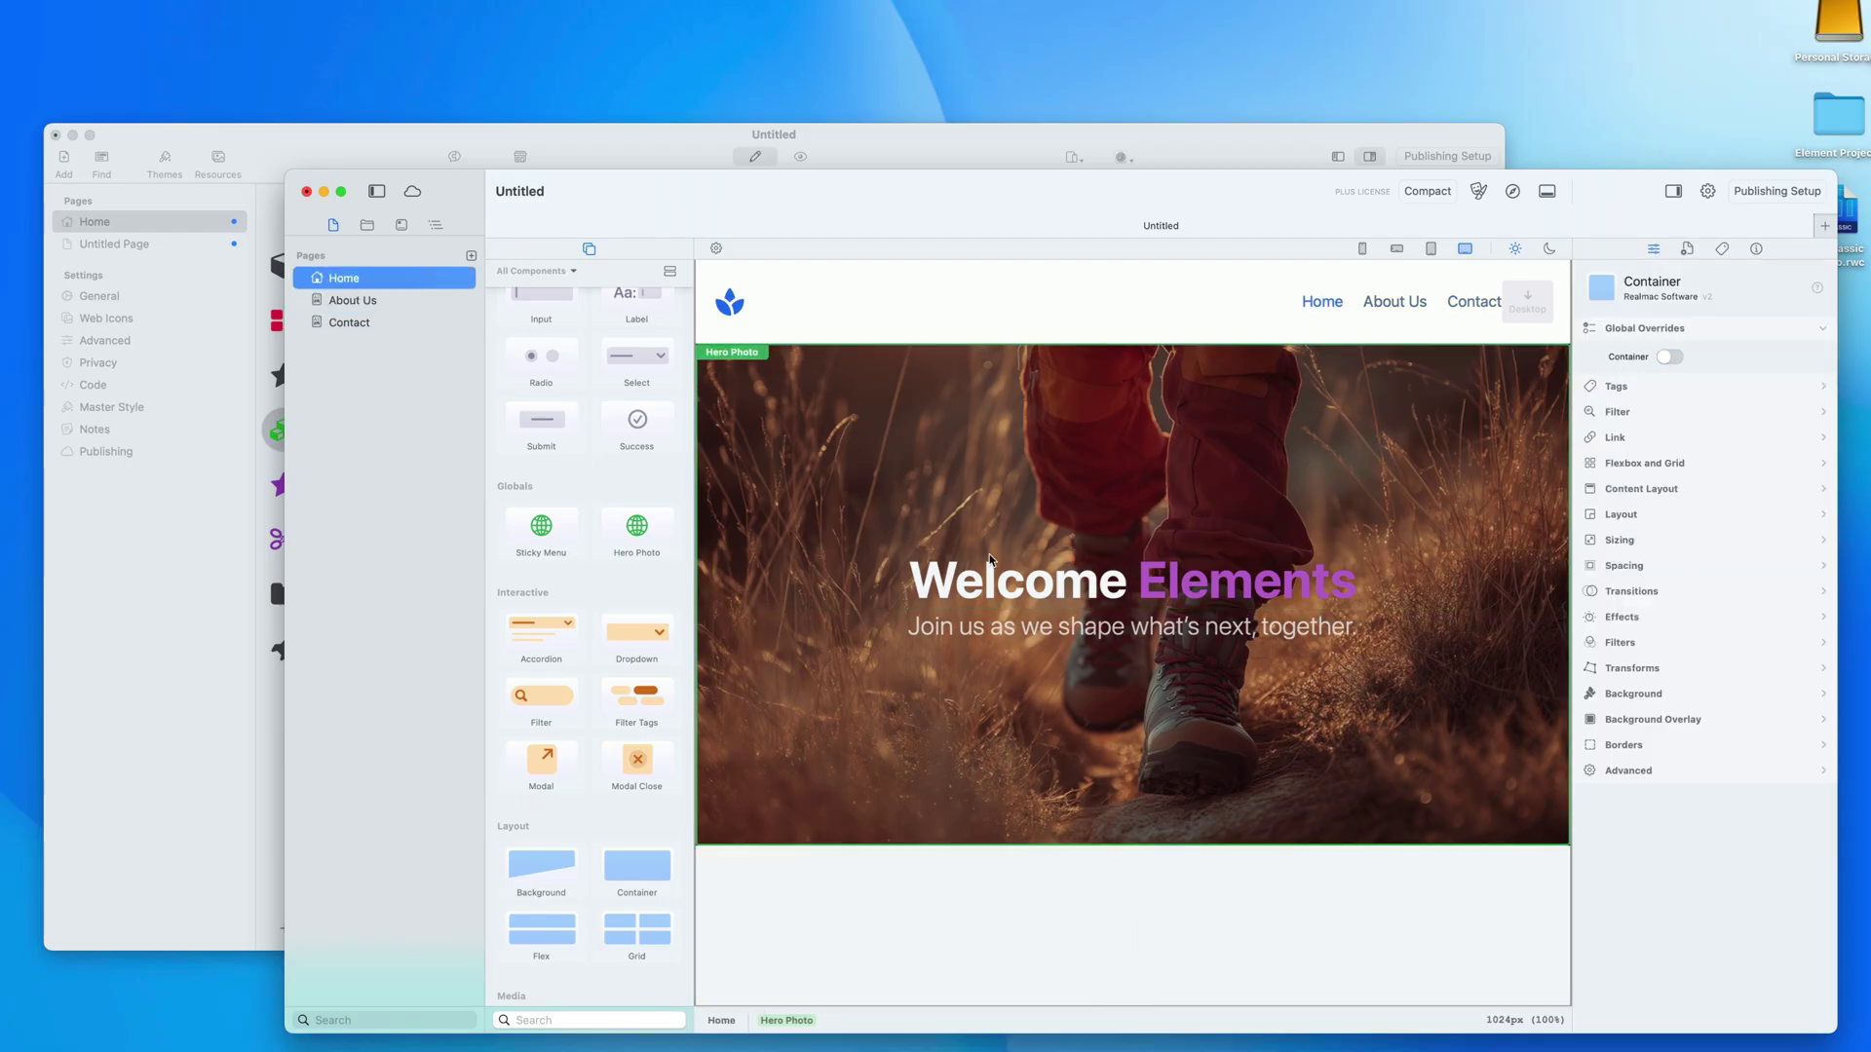
pyautogui.click(1085, 584)
pyautogui.click(1111, 582)
pyautogui.press('Right')
pyautogui.write('to')
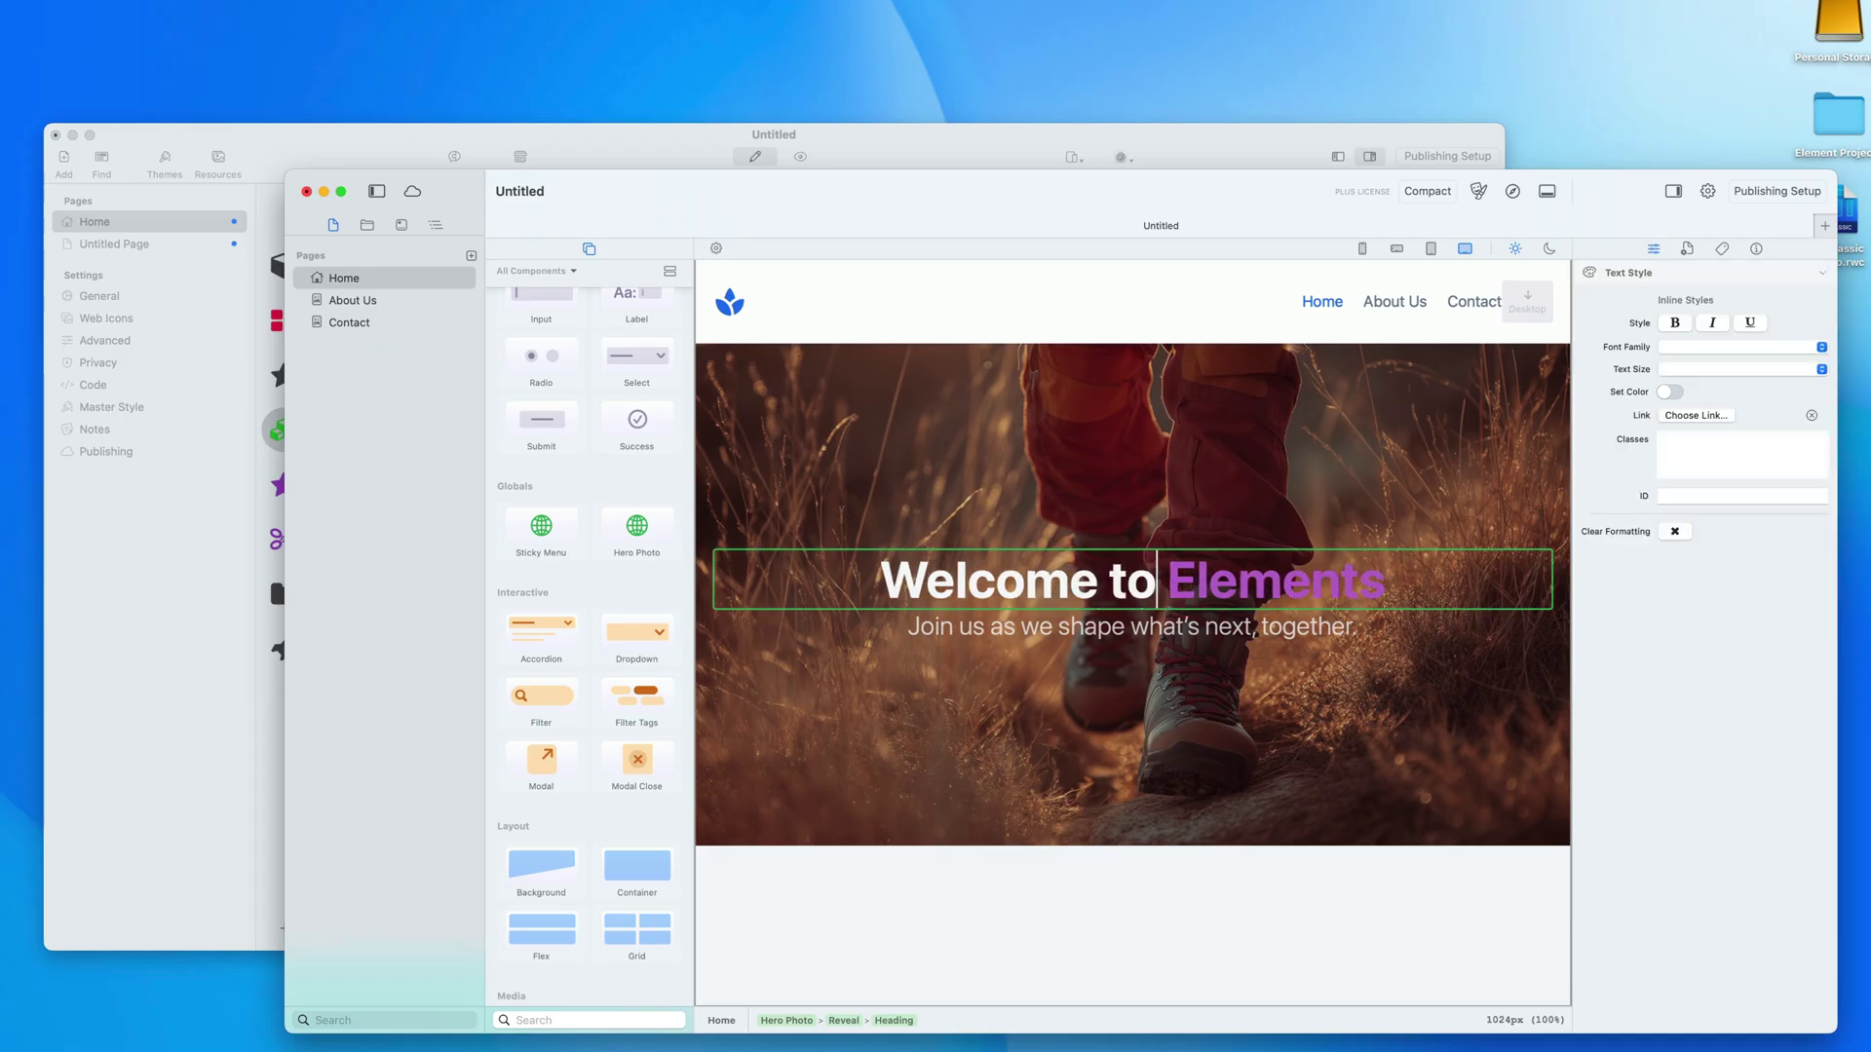
pyautogui.click(1055, 487)
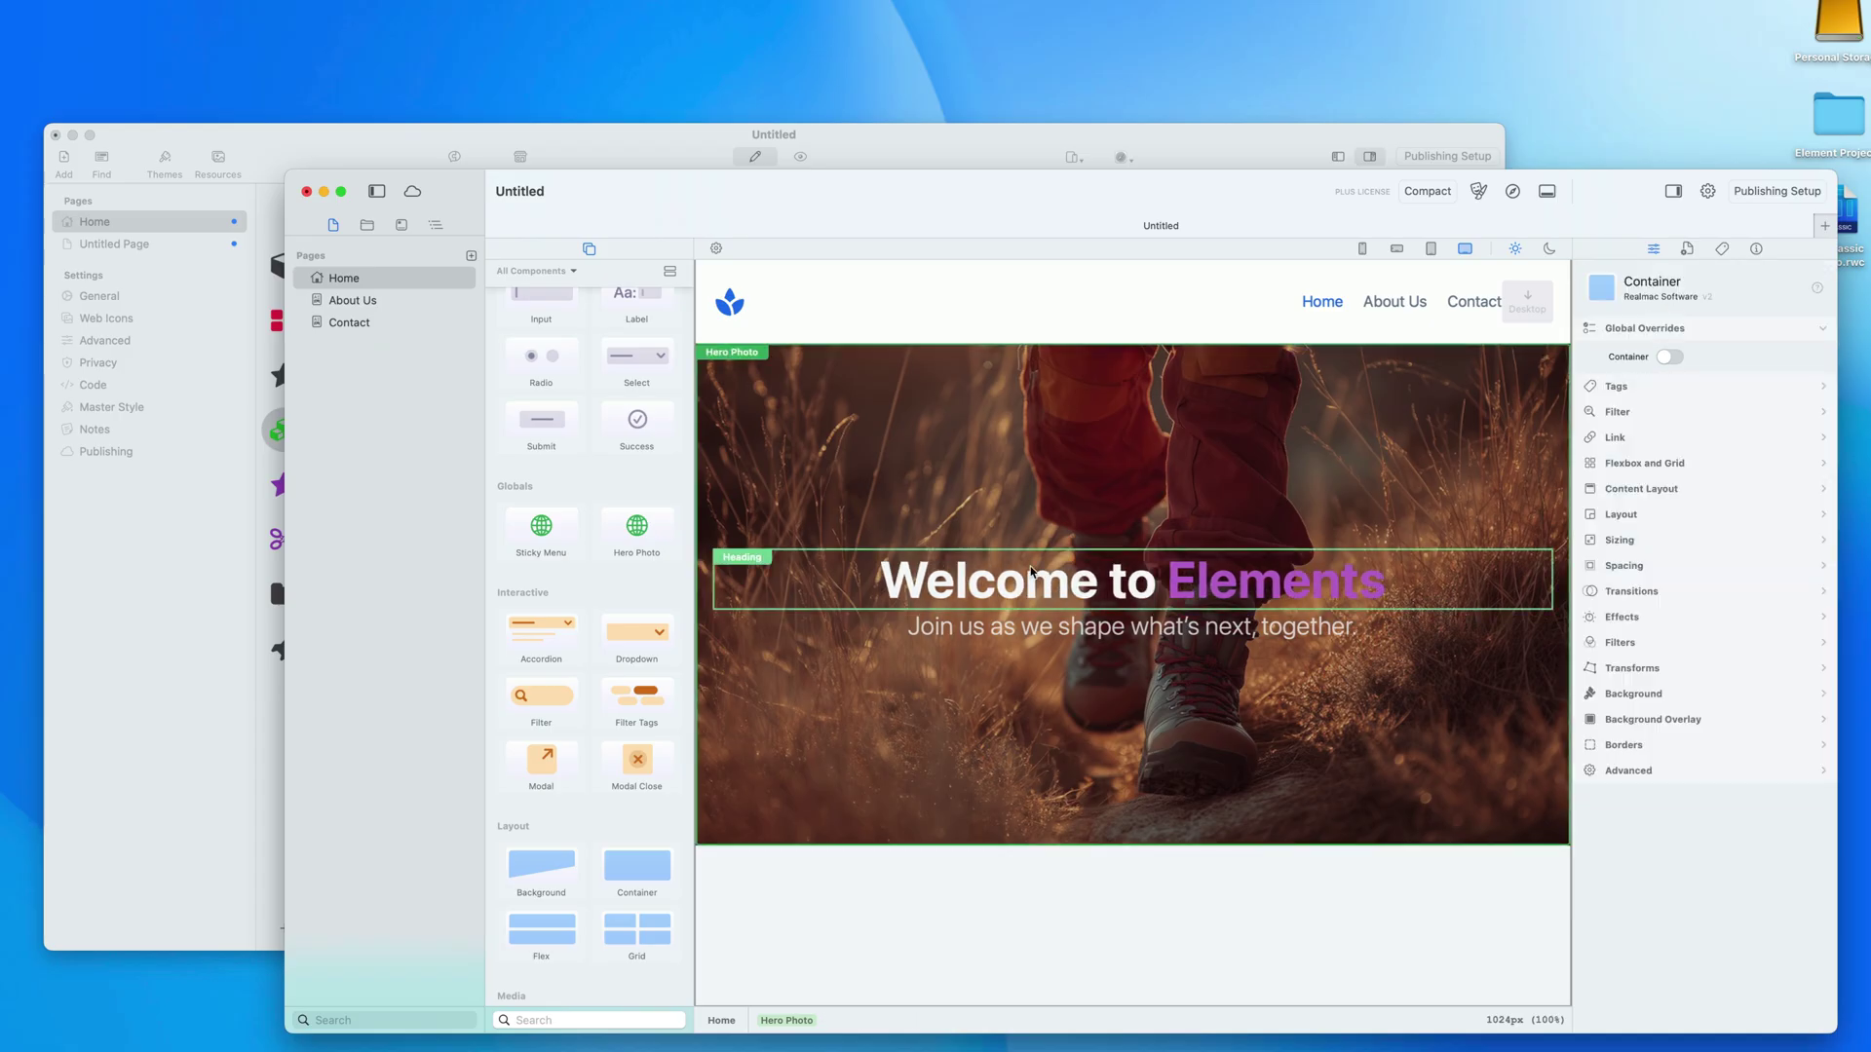
# Step: Enable the global text override for the Home page's hero heading and change it to "Welcome to my new site"
pyautogui.click(867, 577)
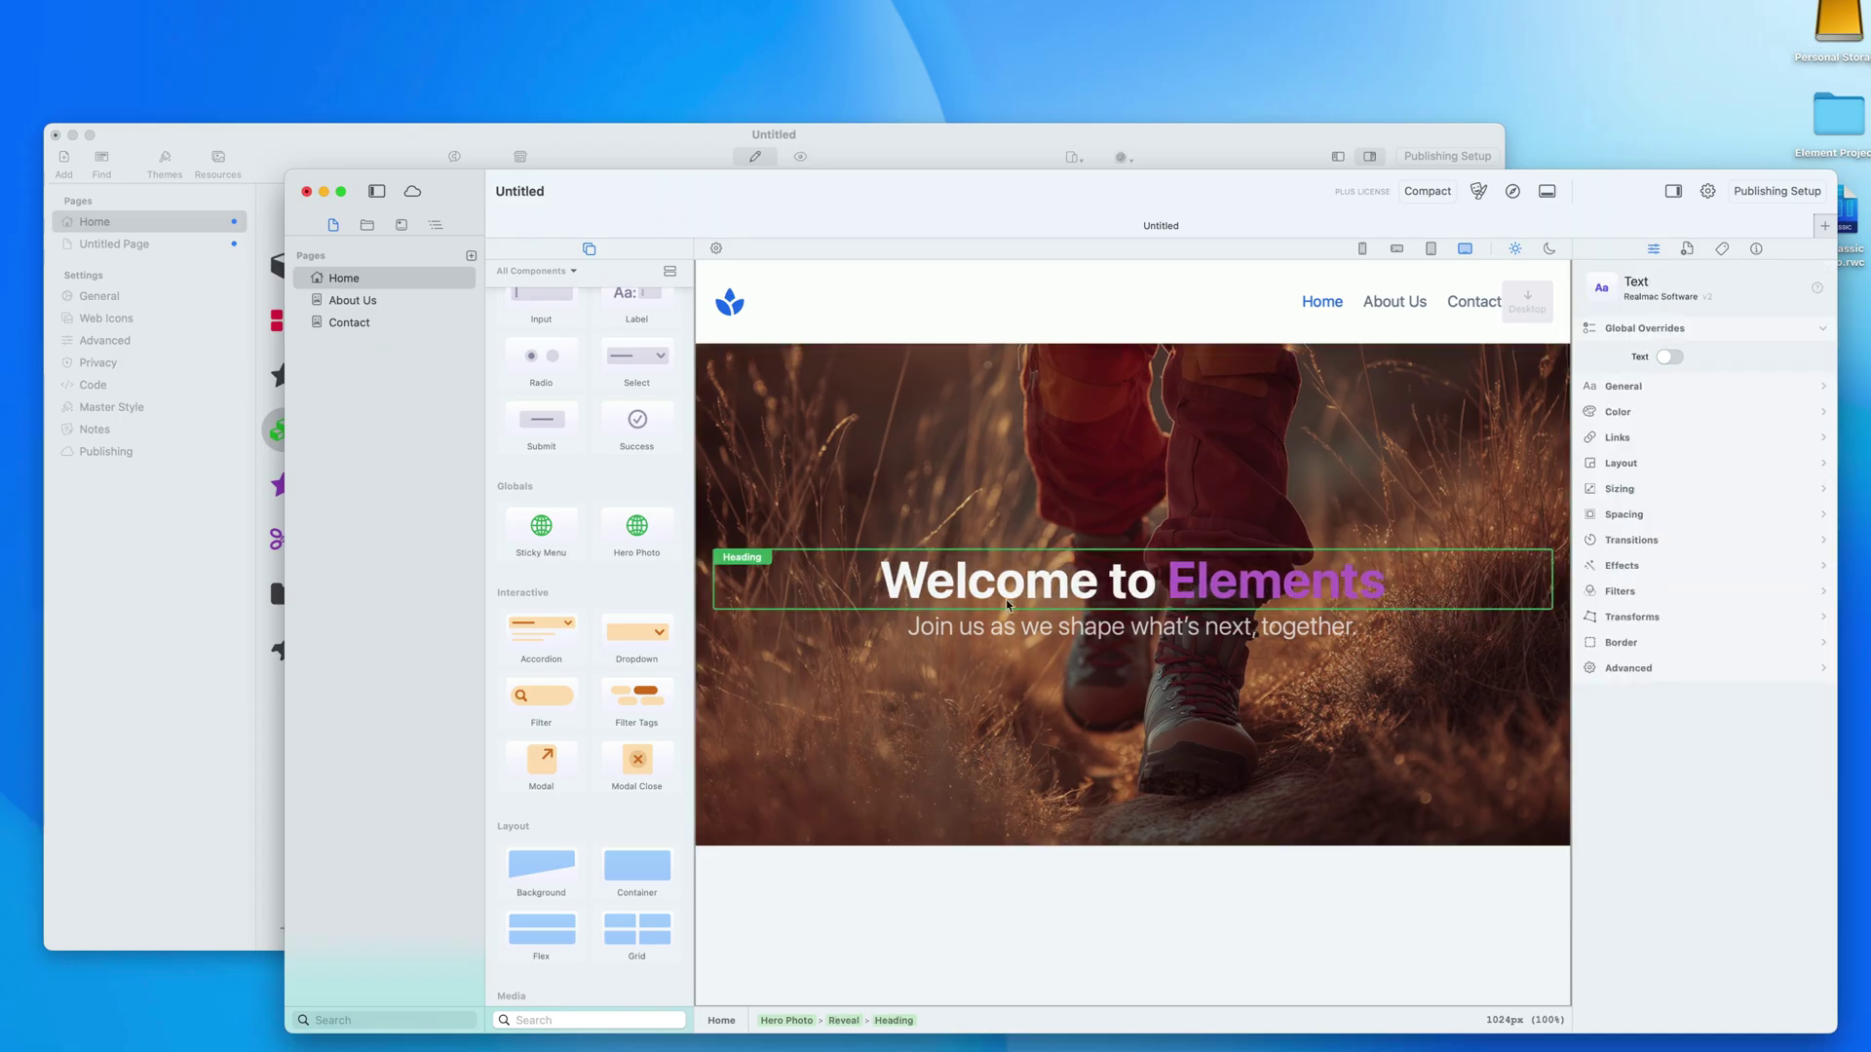
pyautogui.click(1673, 359)
pyautogui.doubleClick(1004, 594)
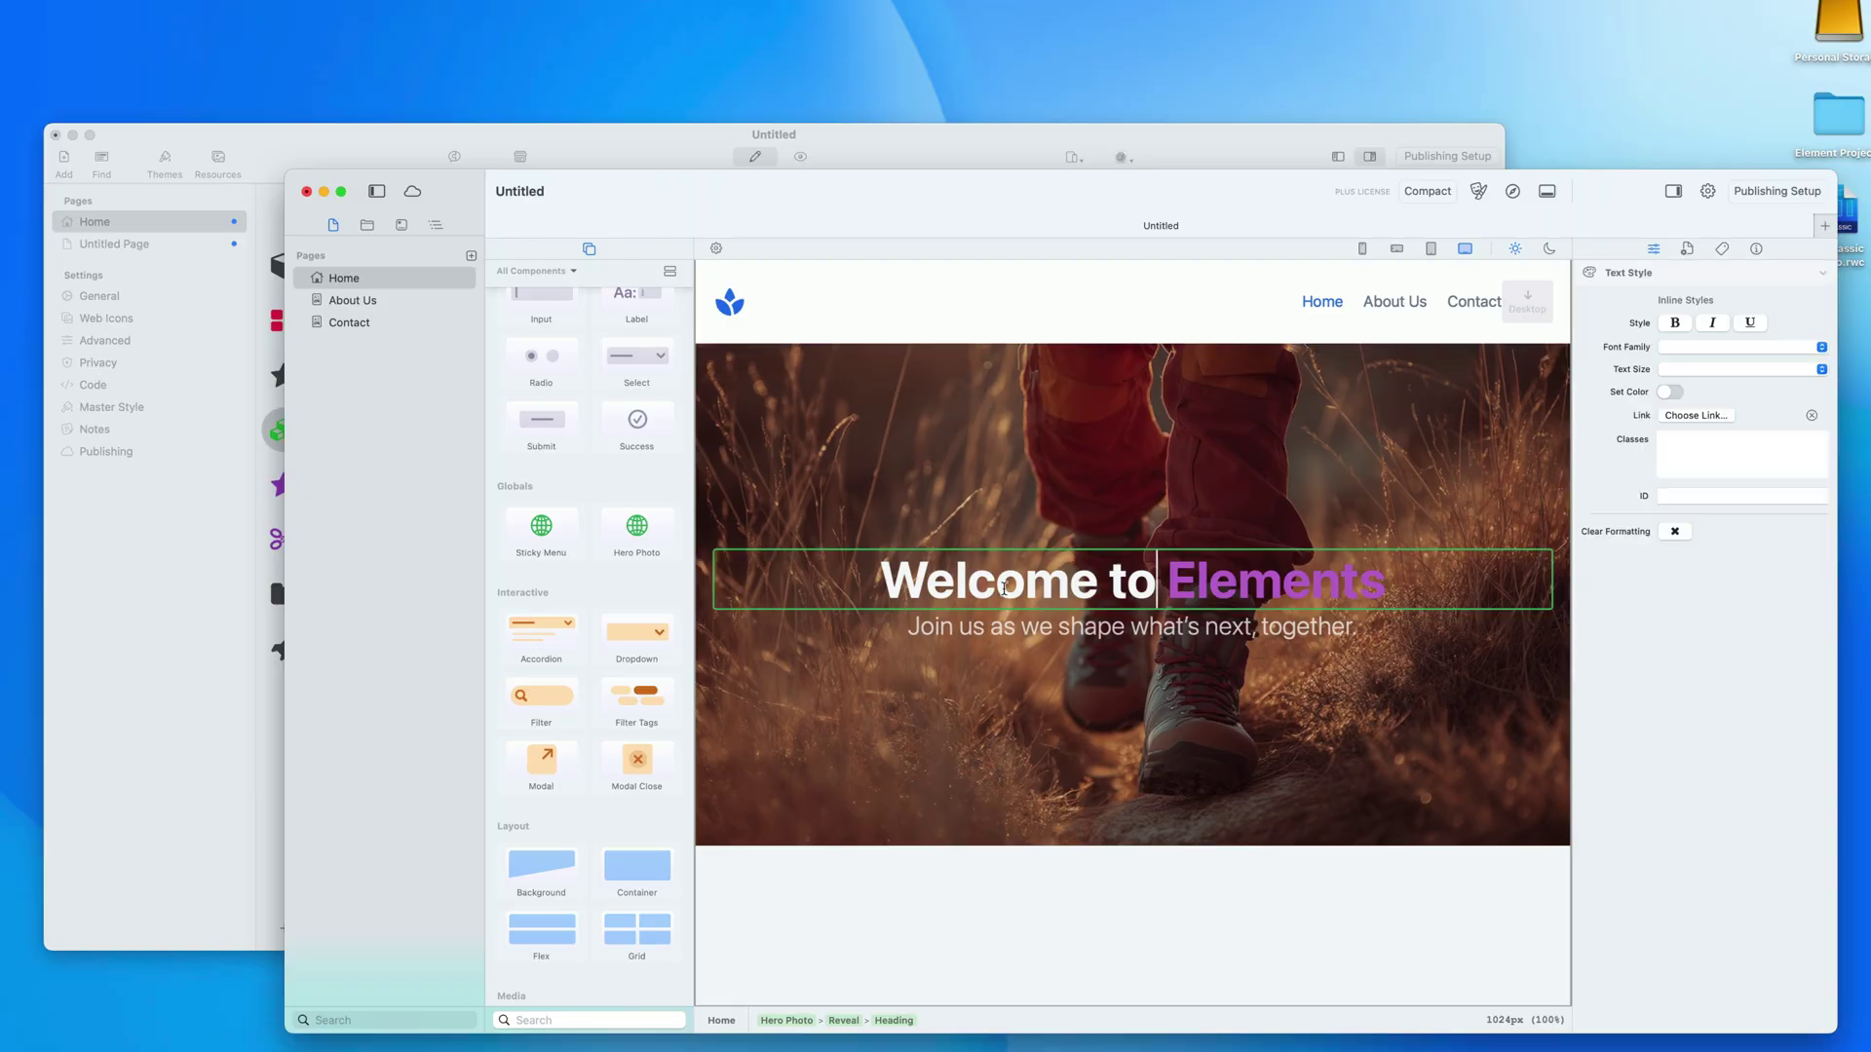
pyautogui.press('super+a')
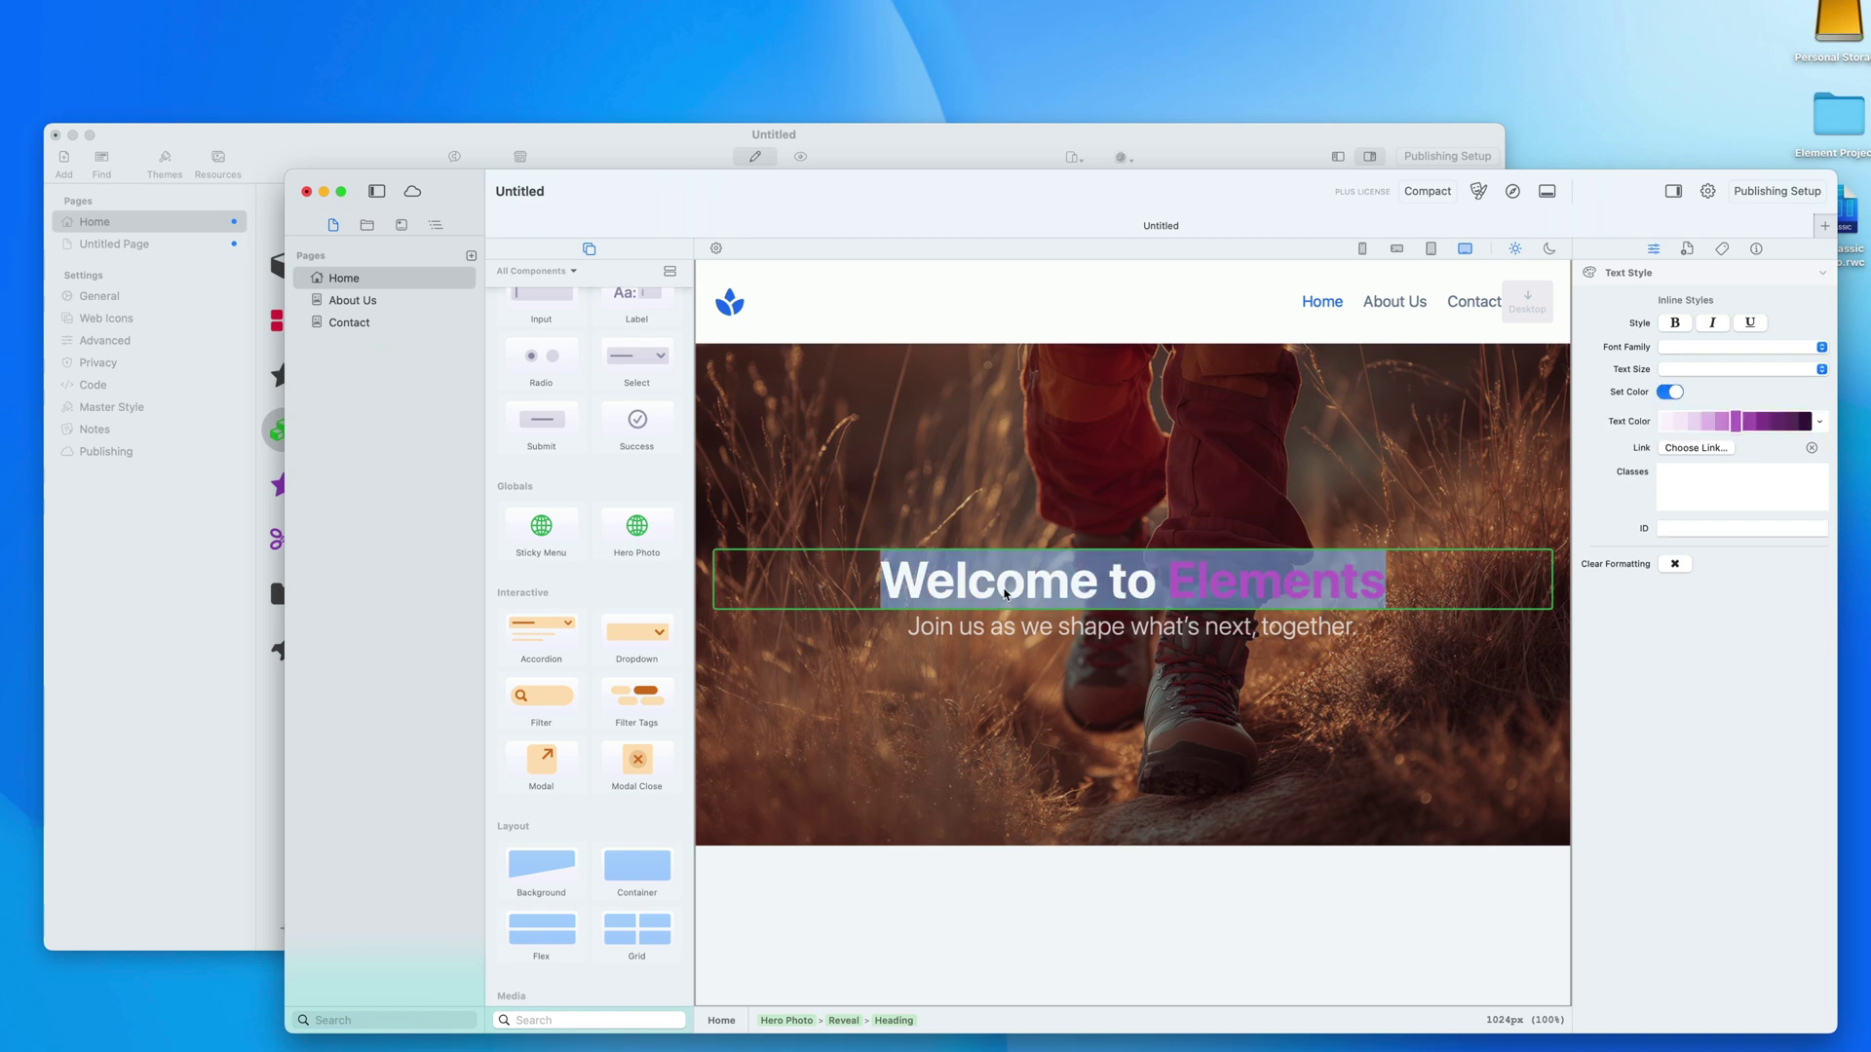
pyautogui.write('W')
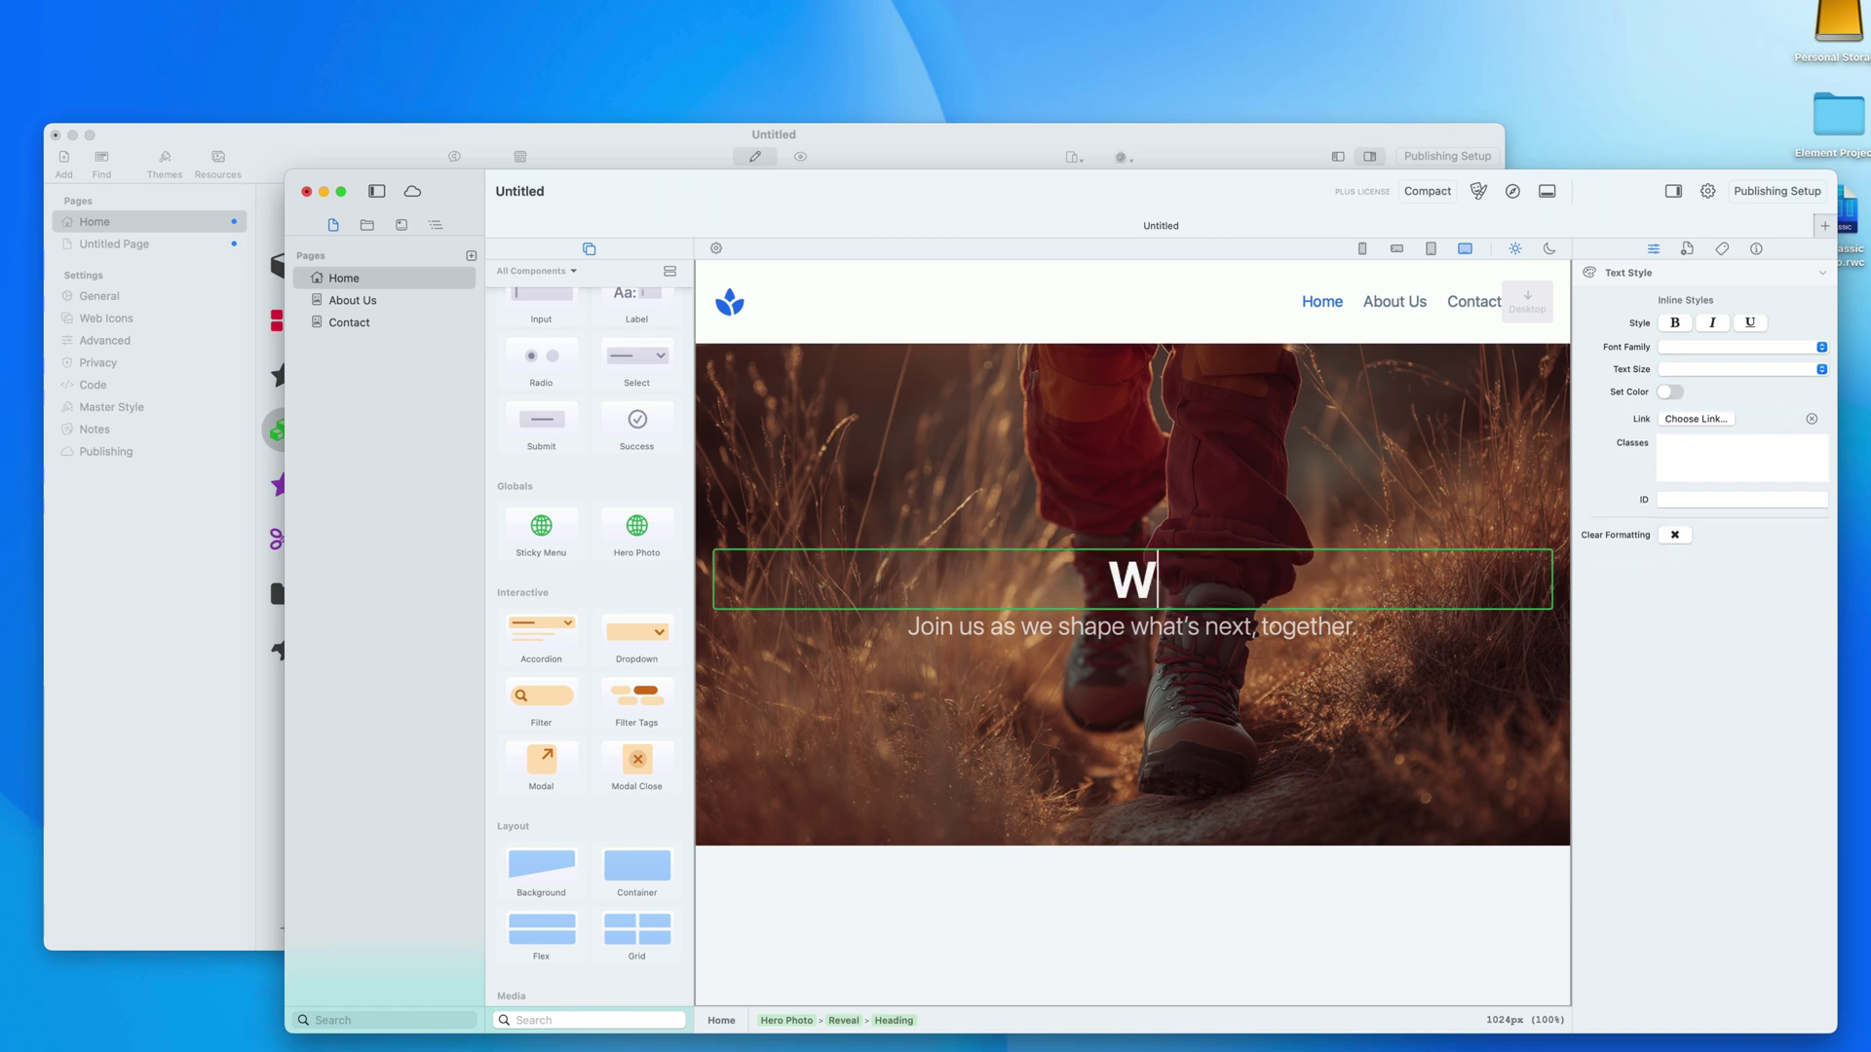
pyautogui.write('elcome to my new site')
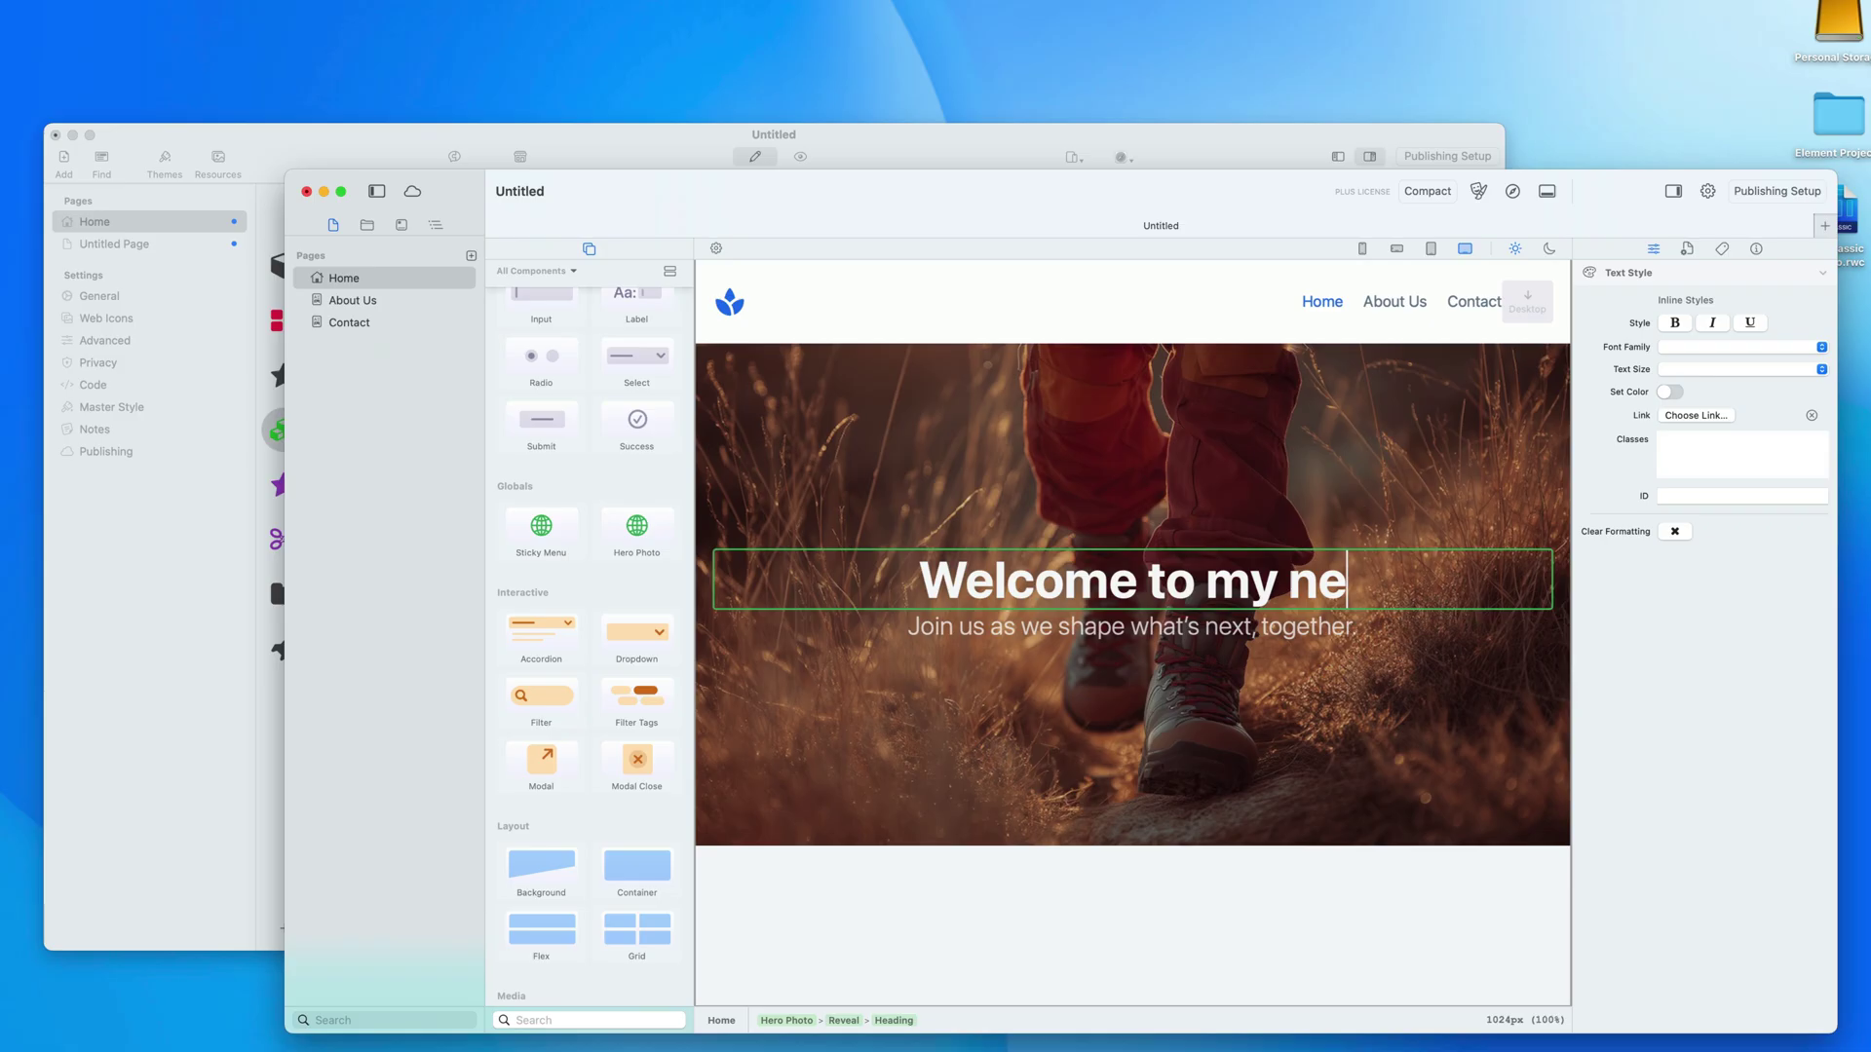
pyautogui.click(1015, 539)
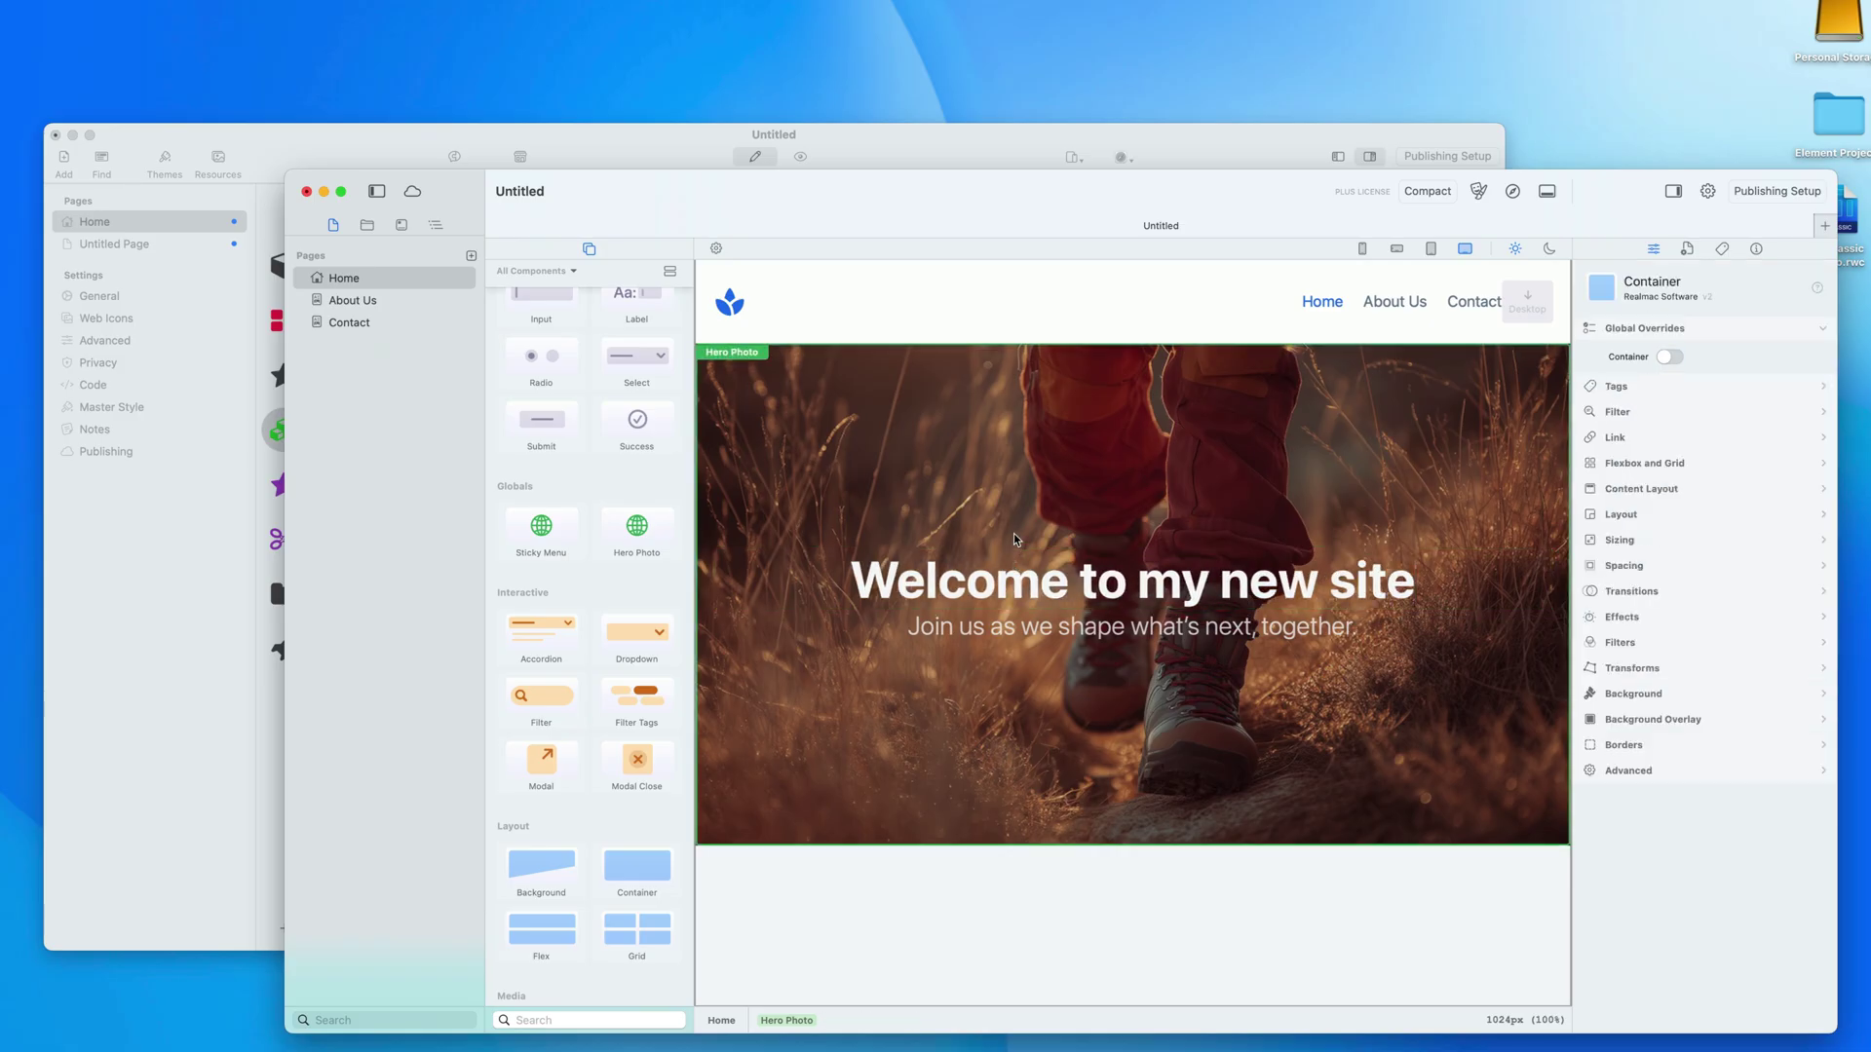
# Step: Compare the hero heading and its global override on the Home, About Us and Contact pages
pyautogui.click(1008, 577)
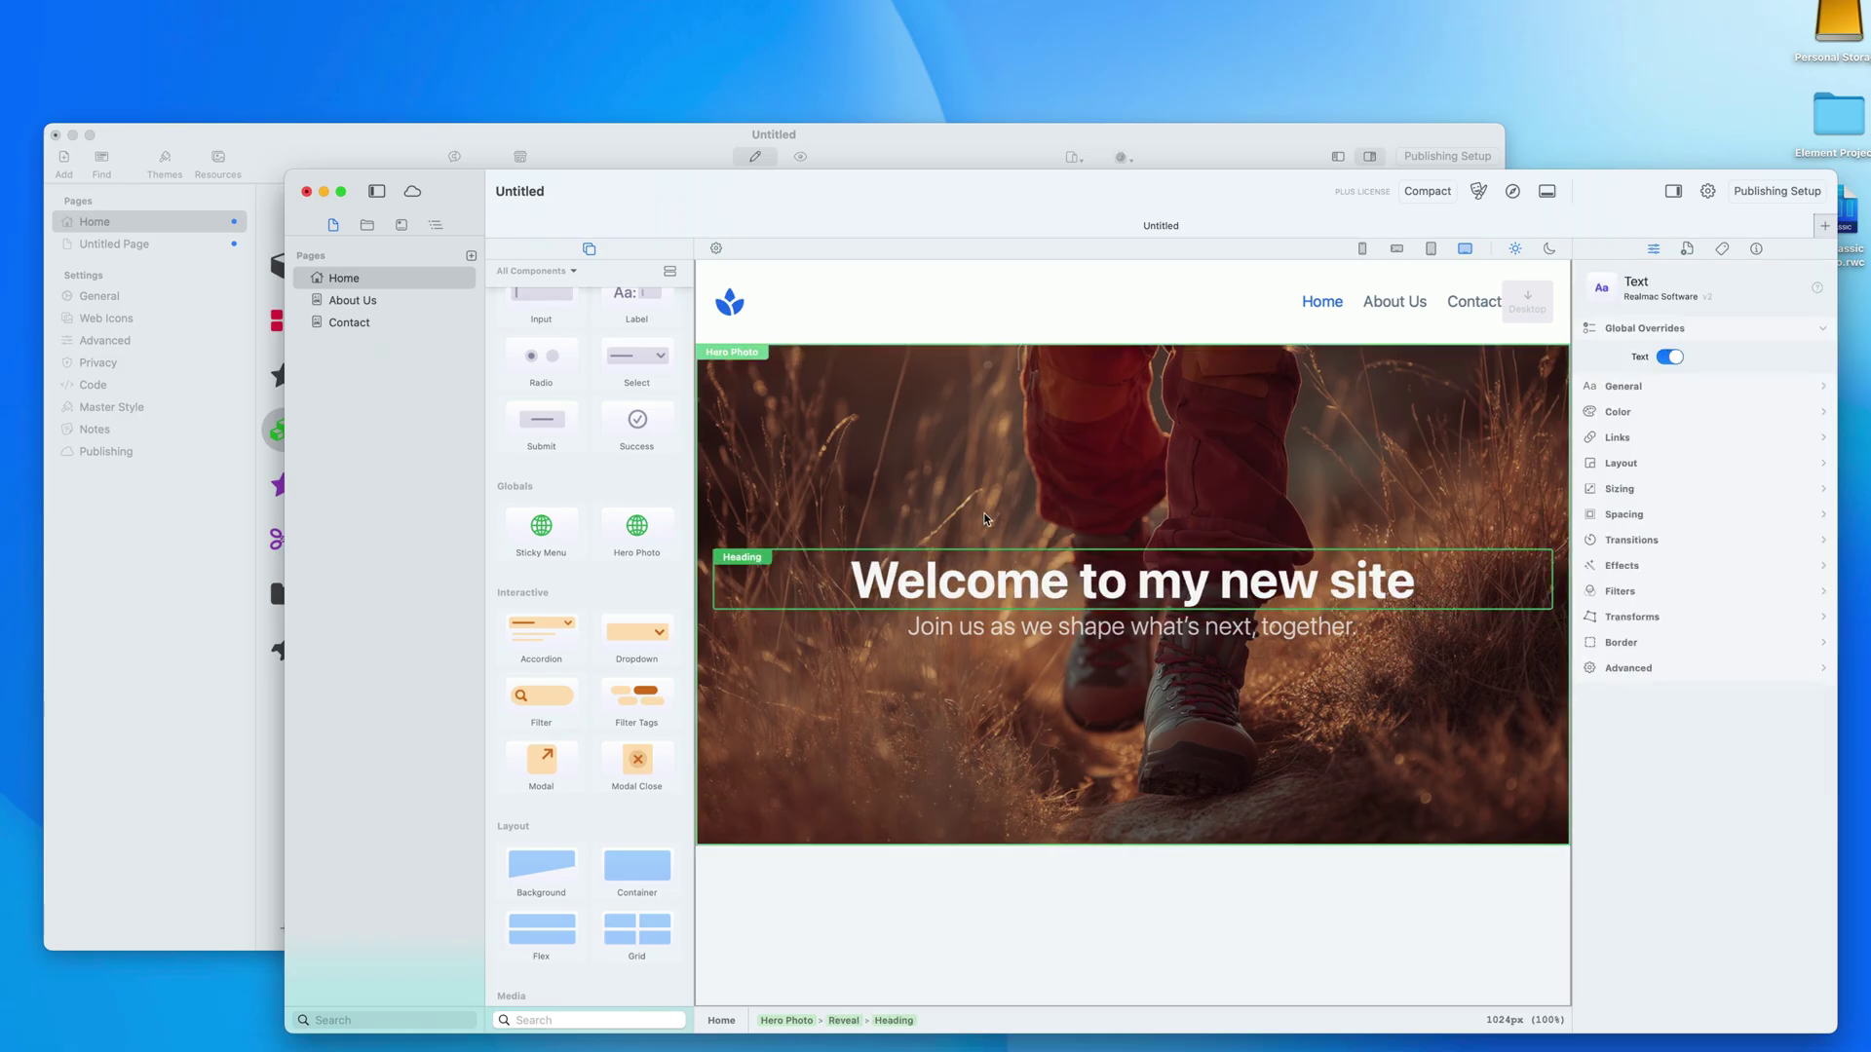
pyautogui.click(366, 301)
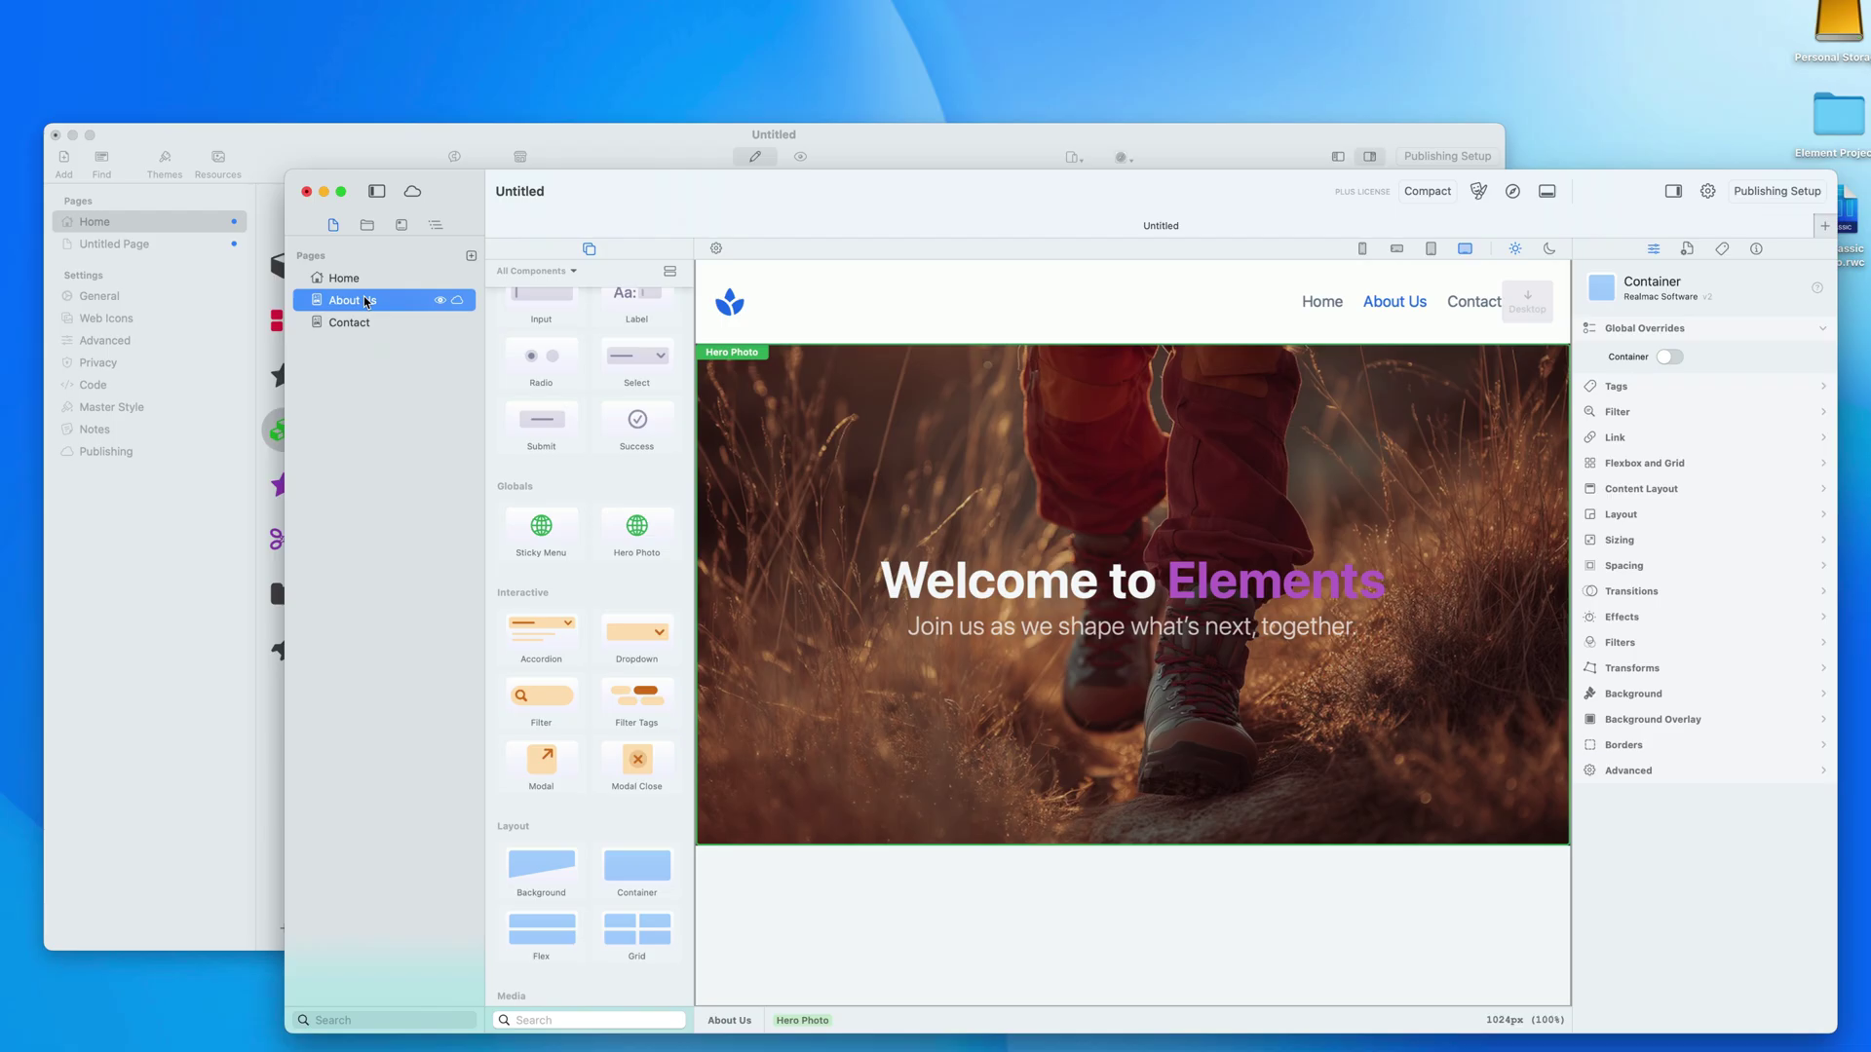
pyautogui.click(357, 322)
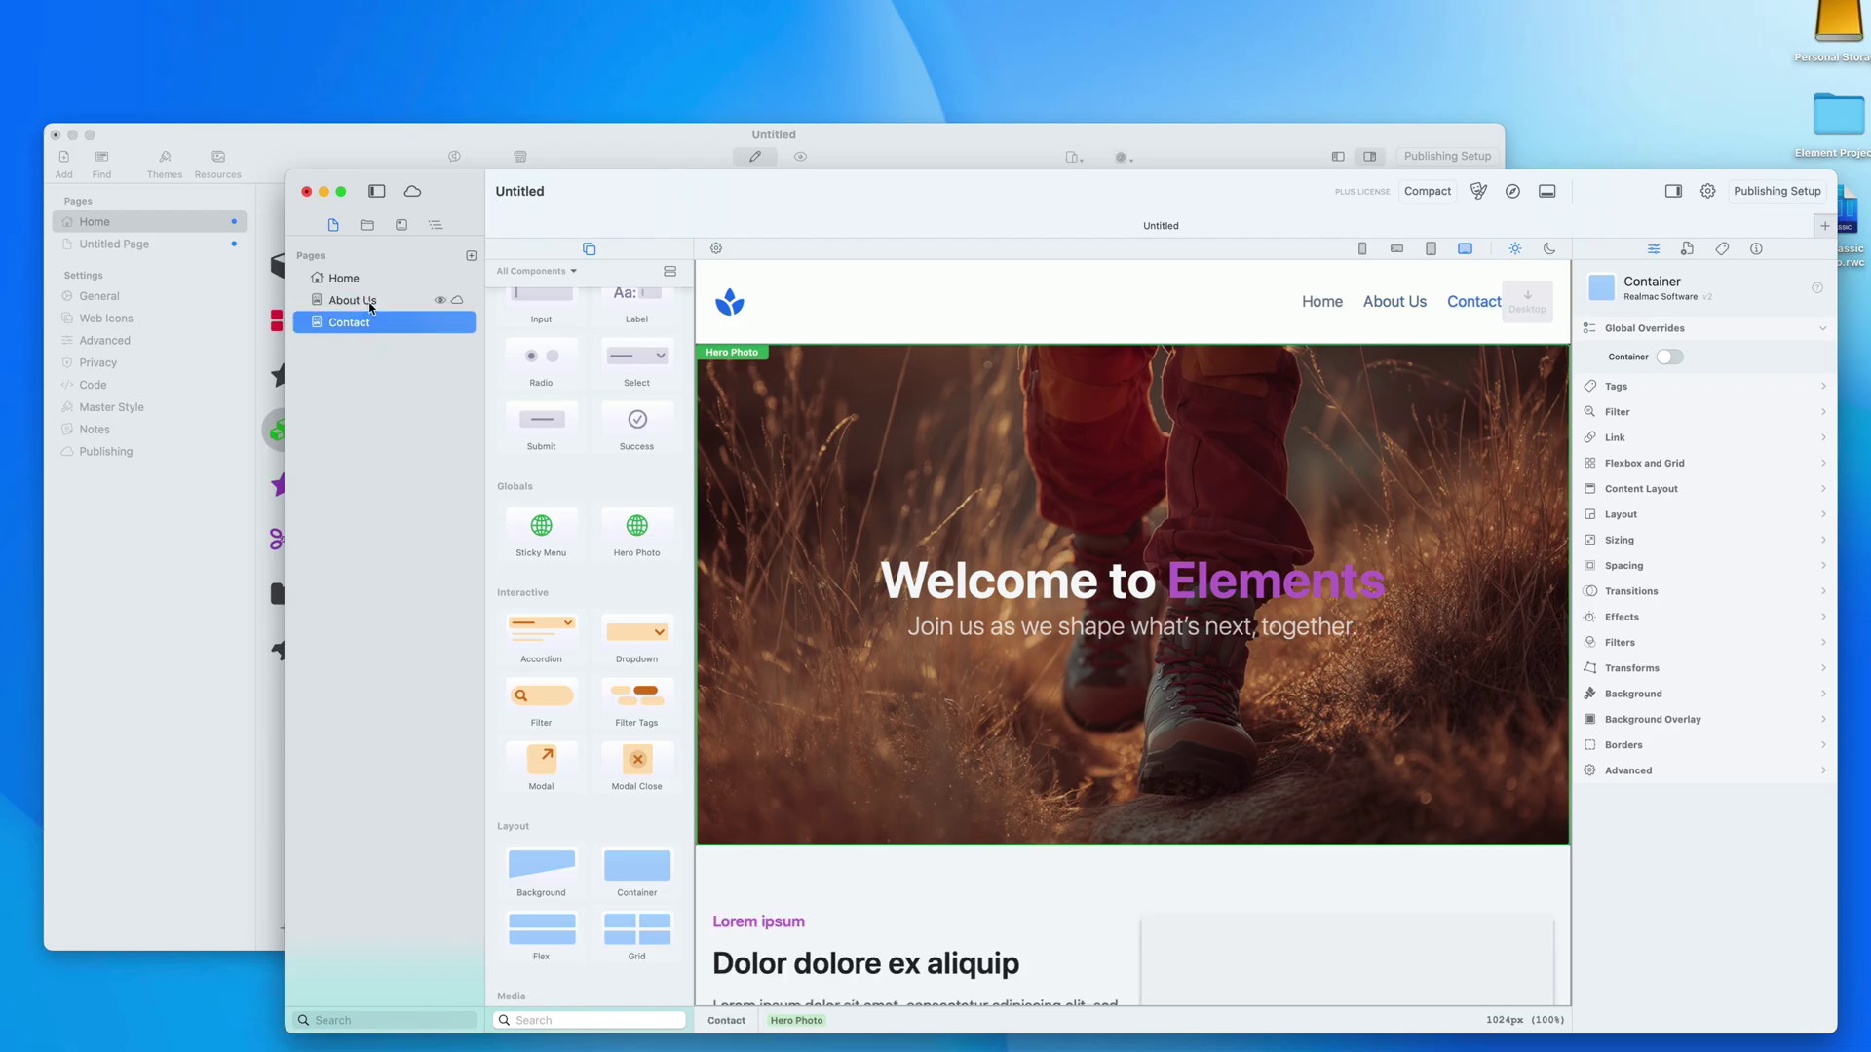
pyautogui.click(366, 298)
pyautogui.click(371, 274)
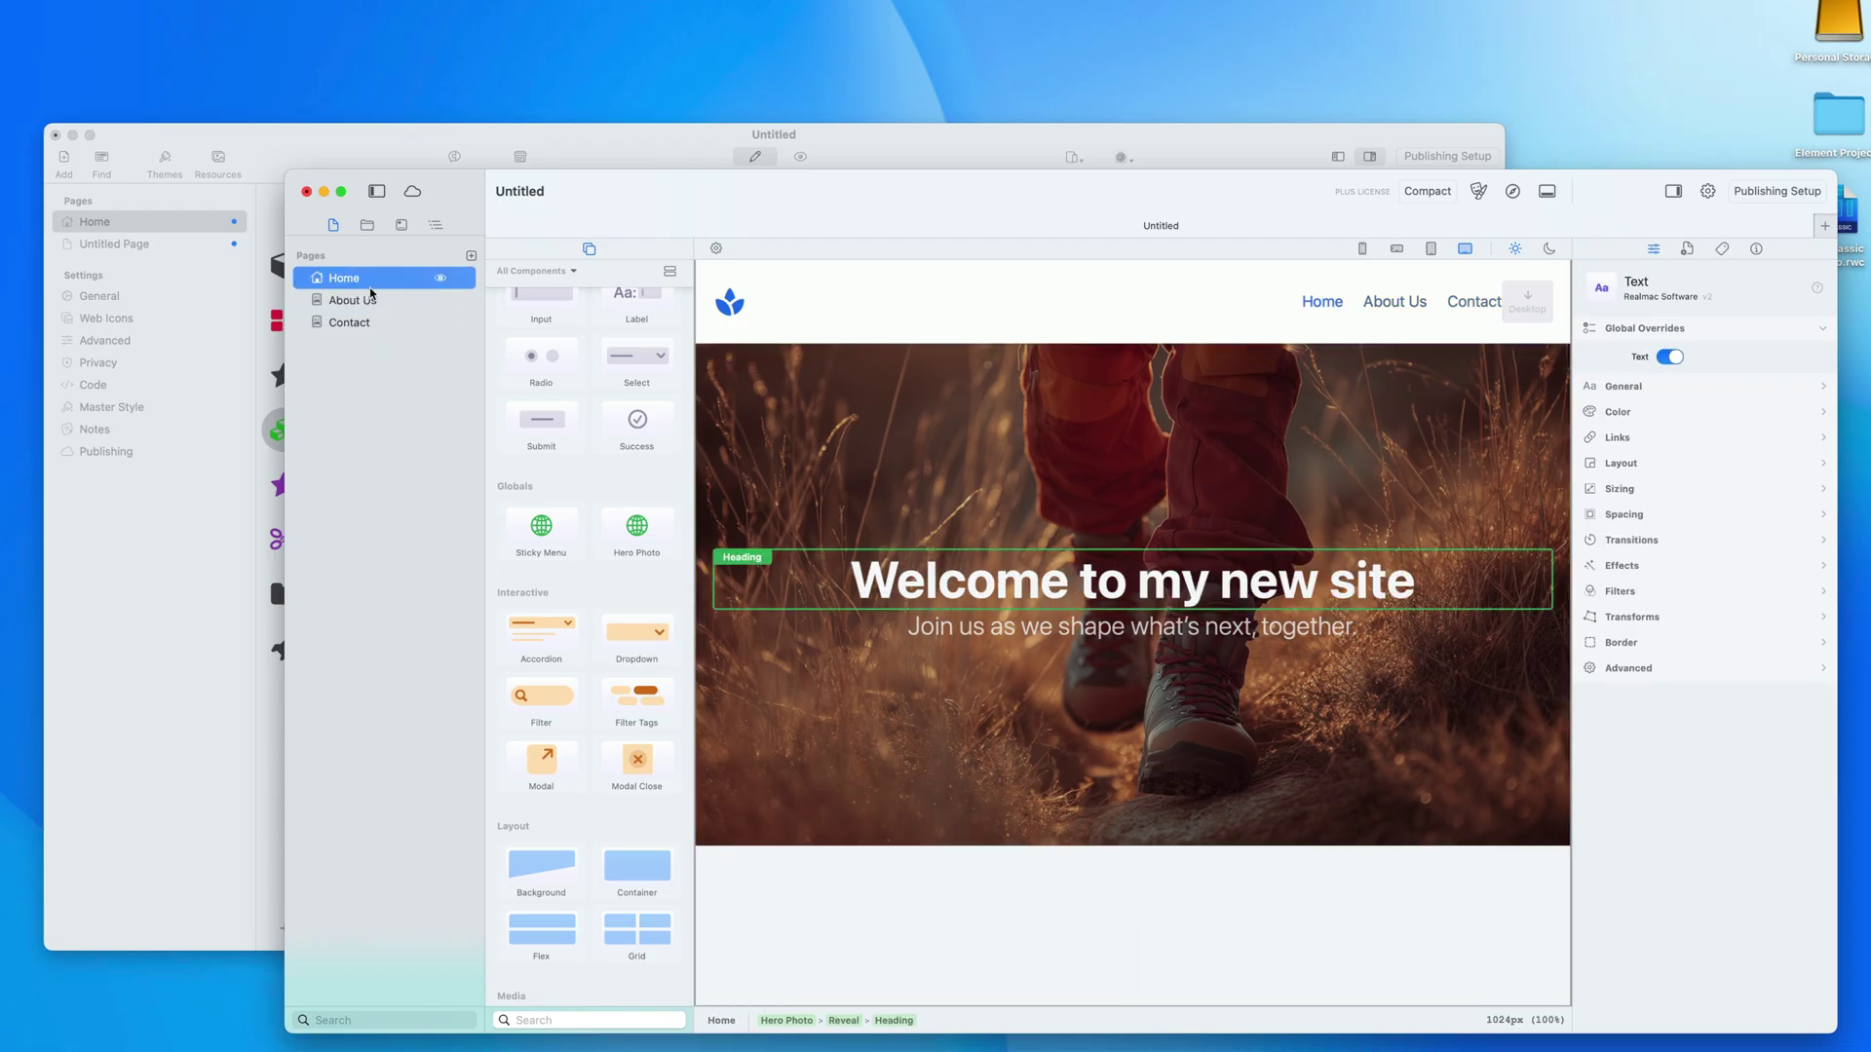
pyautogui.click(369, 296)
# Step: Enable the global text override for the Contact page's hero heading and change it to "Contact Us"
pyautogui.click(371, 325)
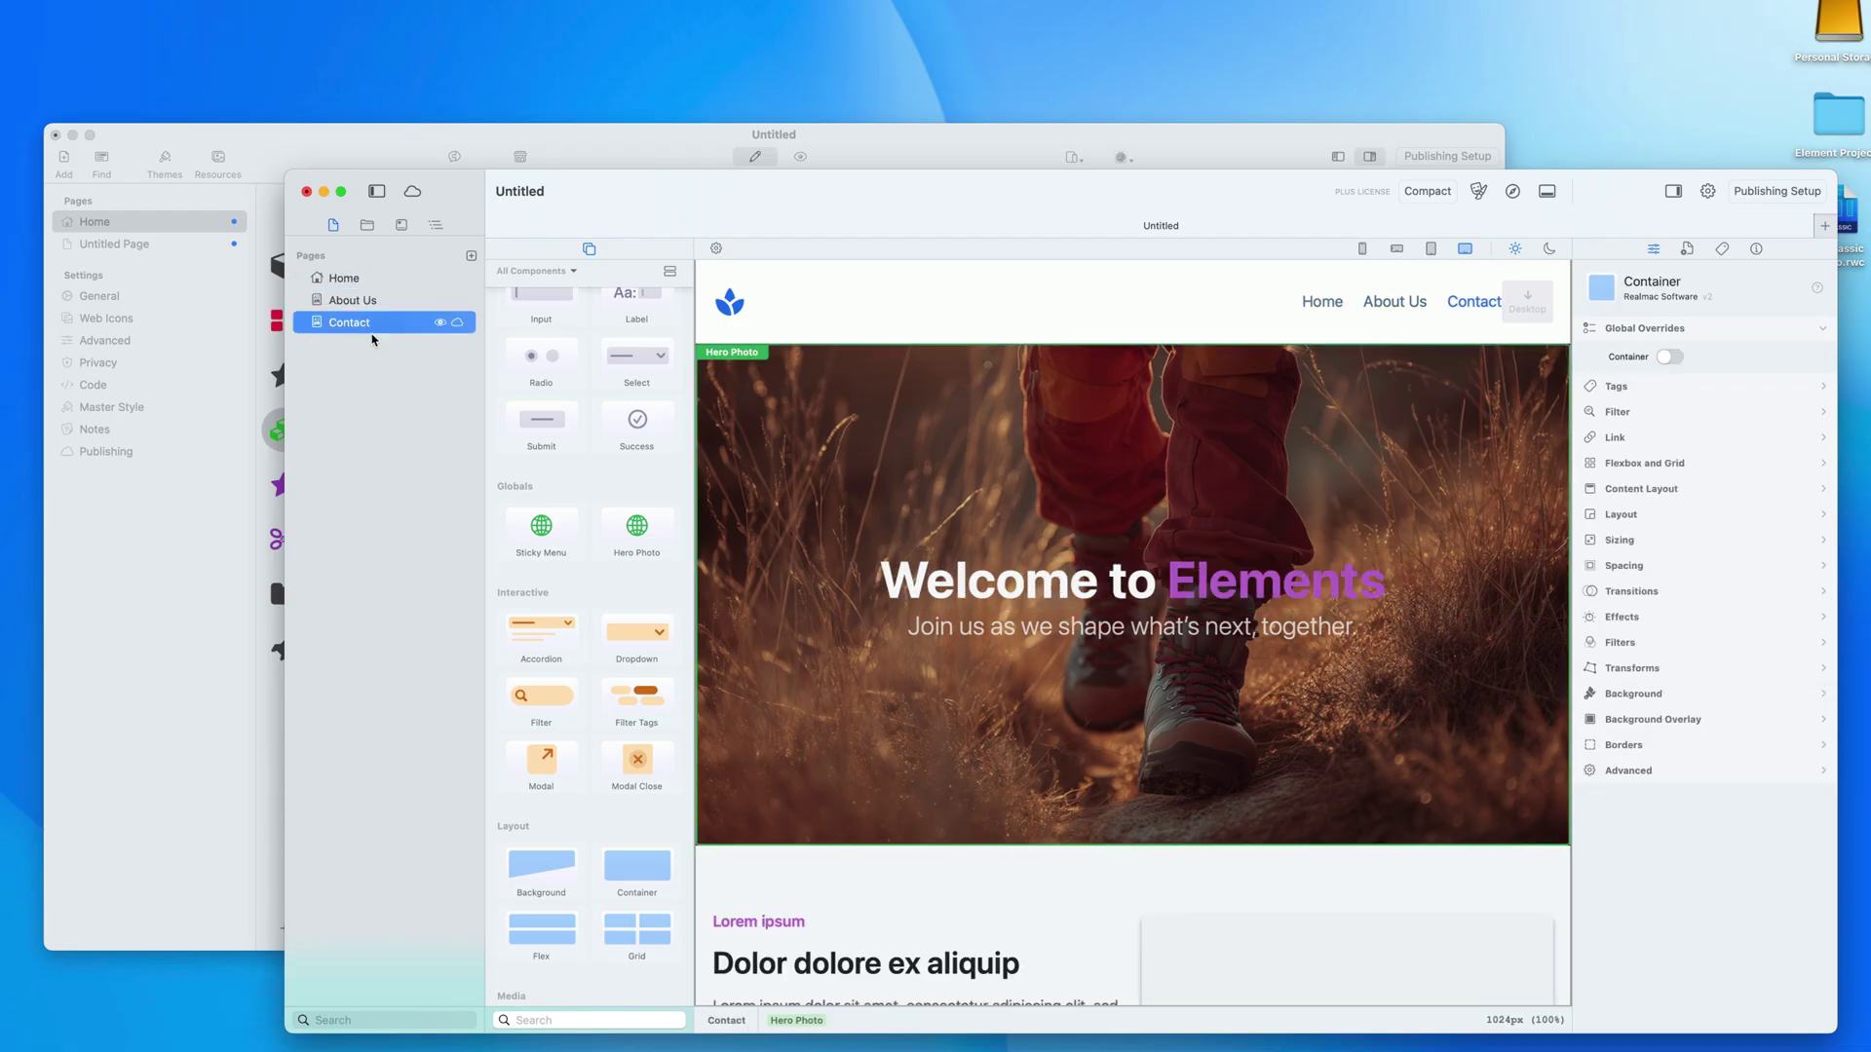
pyautogui.click(1087, 587)
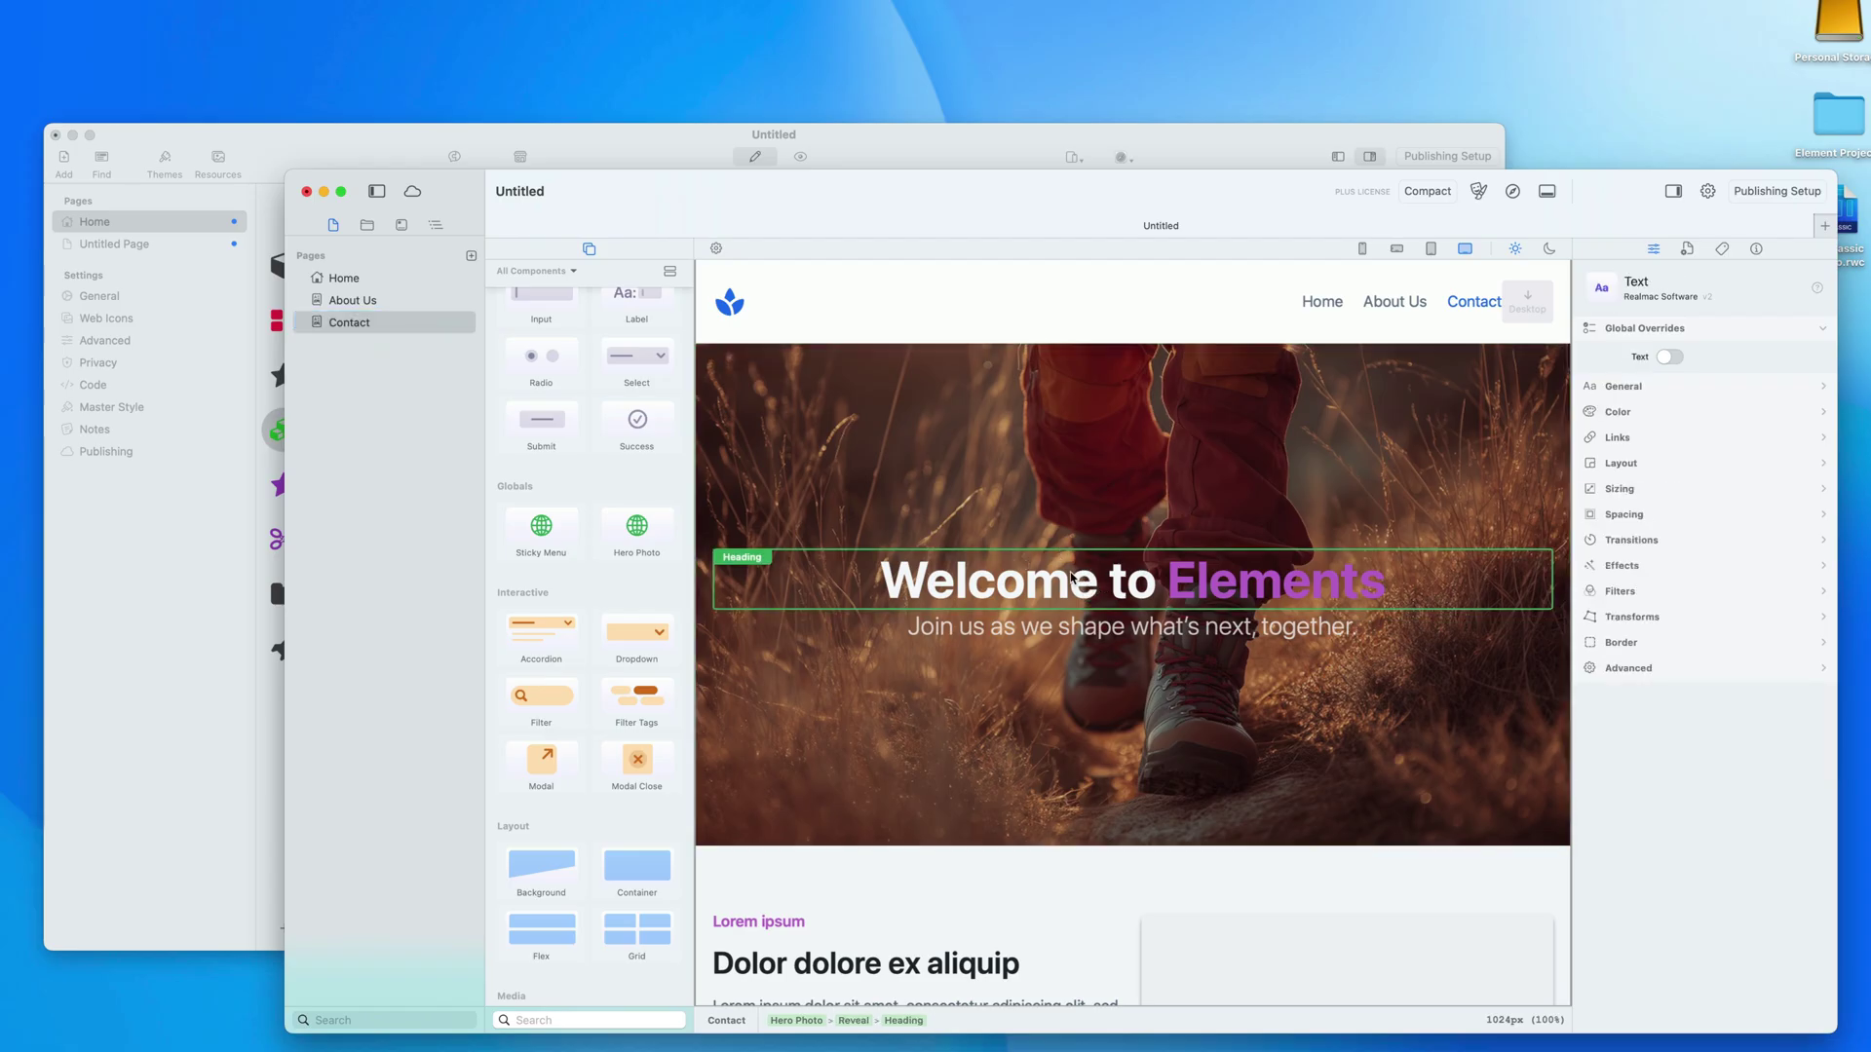
pyautogui.click(1670, 357)
pyautogui.doubleClick(1005, 582)
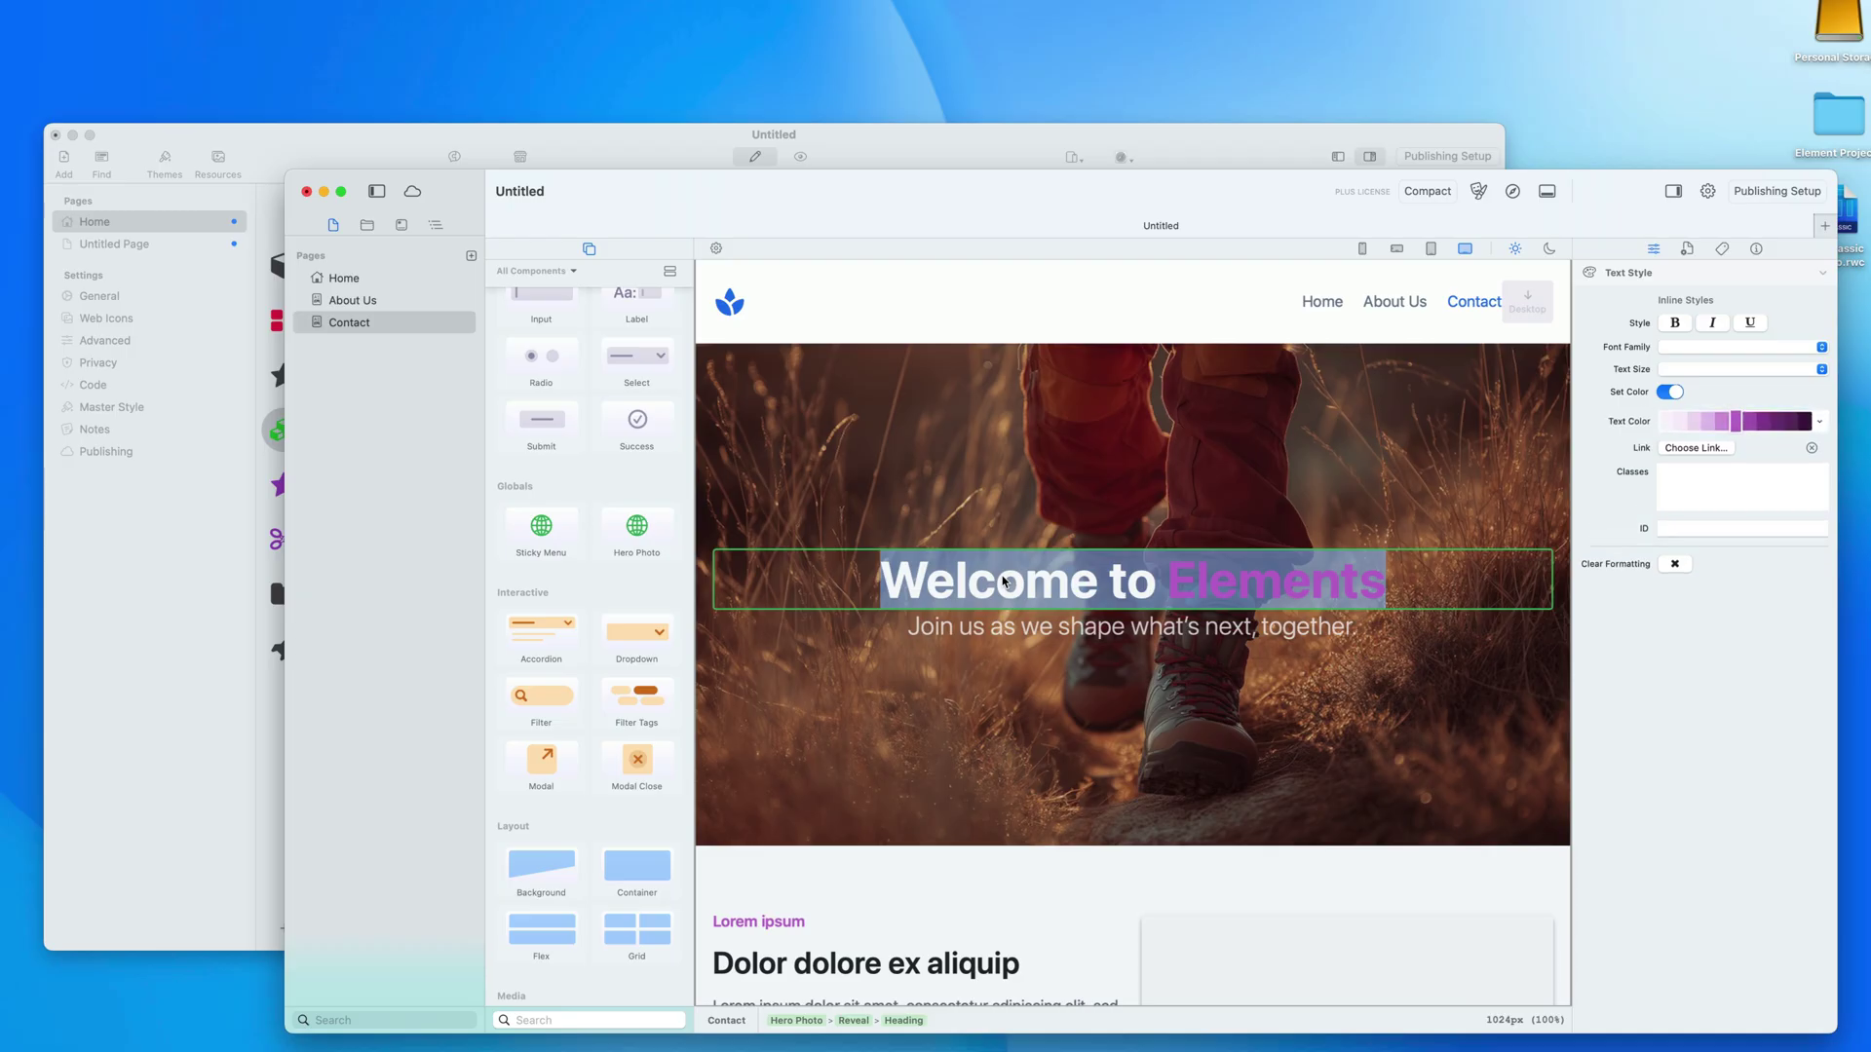
pyautogui.write('Contact IUs')
pyautogui.press('BackSpace')
pyautogui.press('BackSpace')
pyautogui.press('BackSpace')
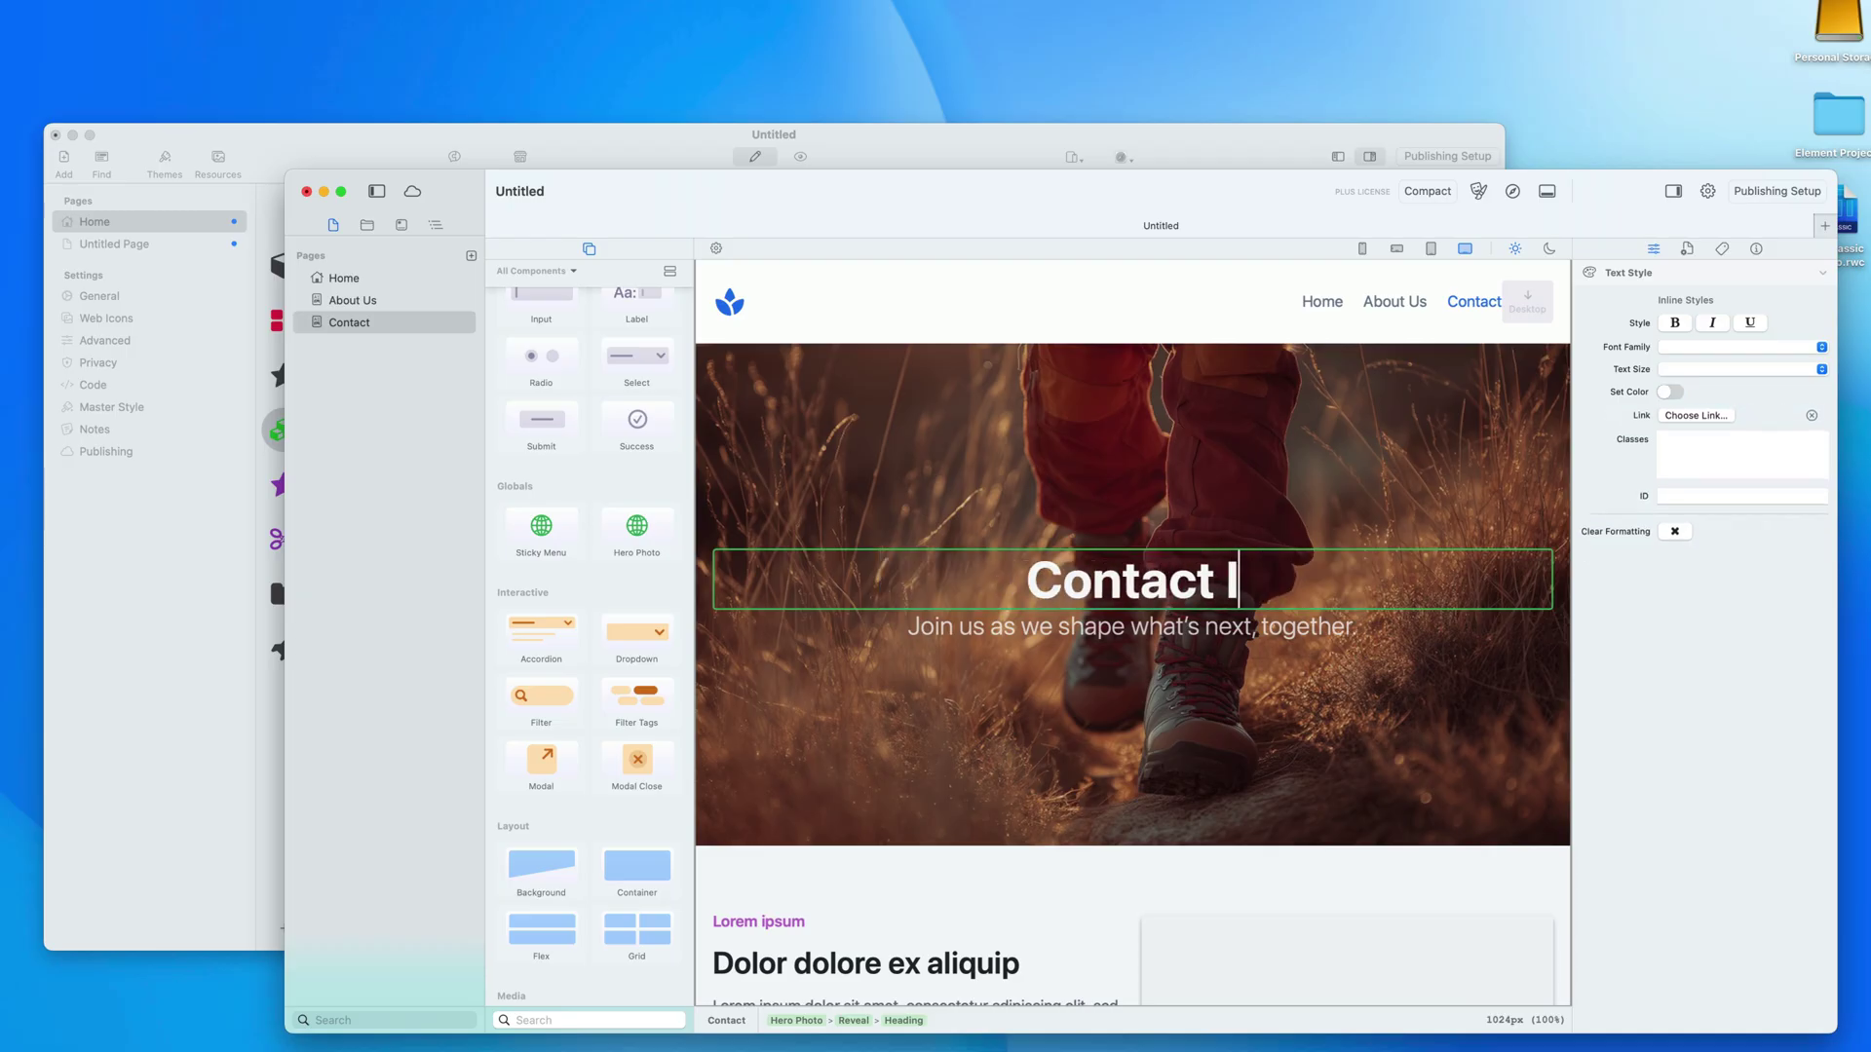
pyautogui.write('Us')
pyautogui.click(1061, 489)
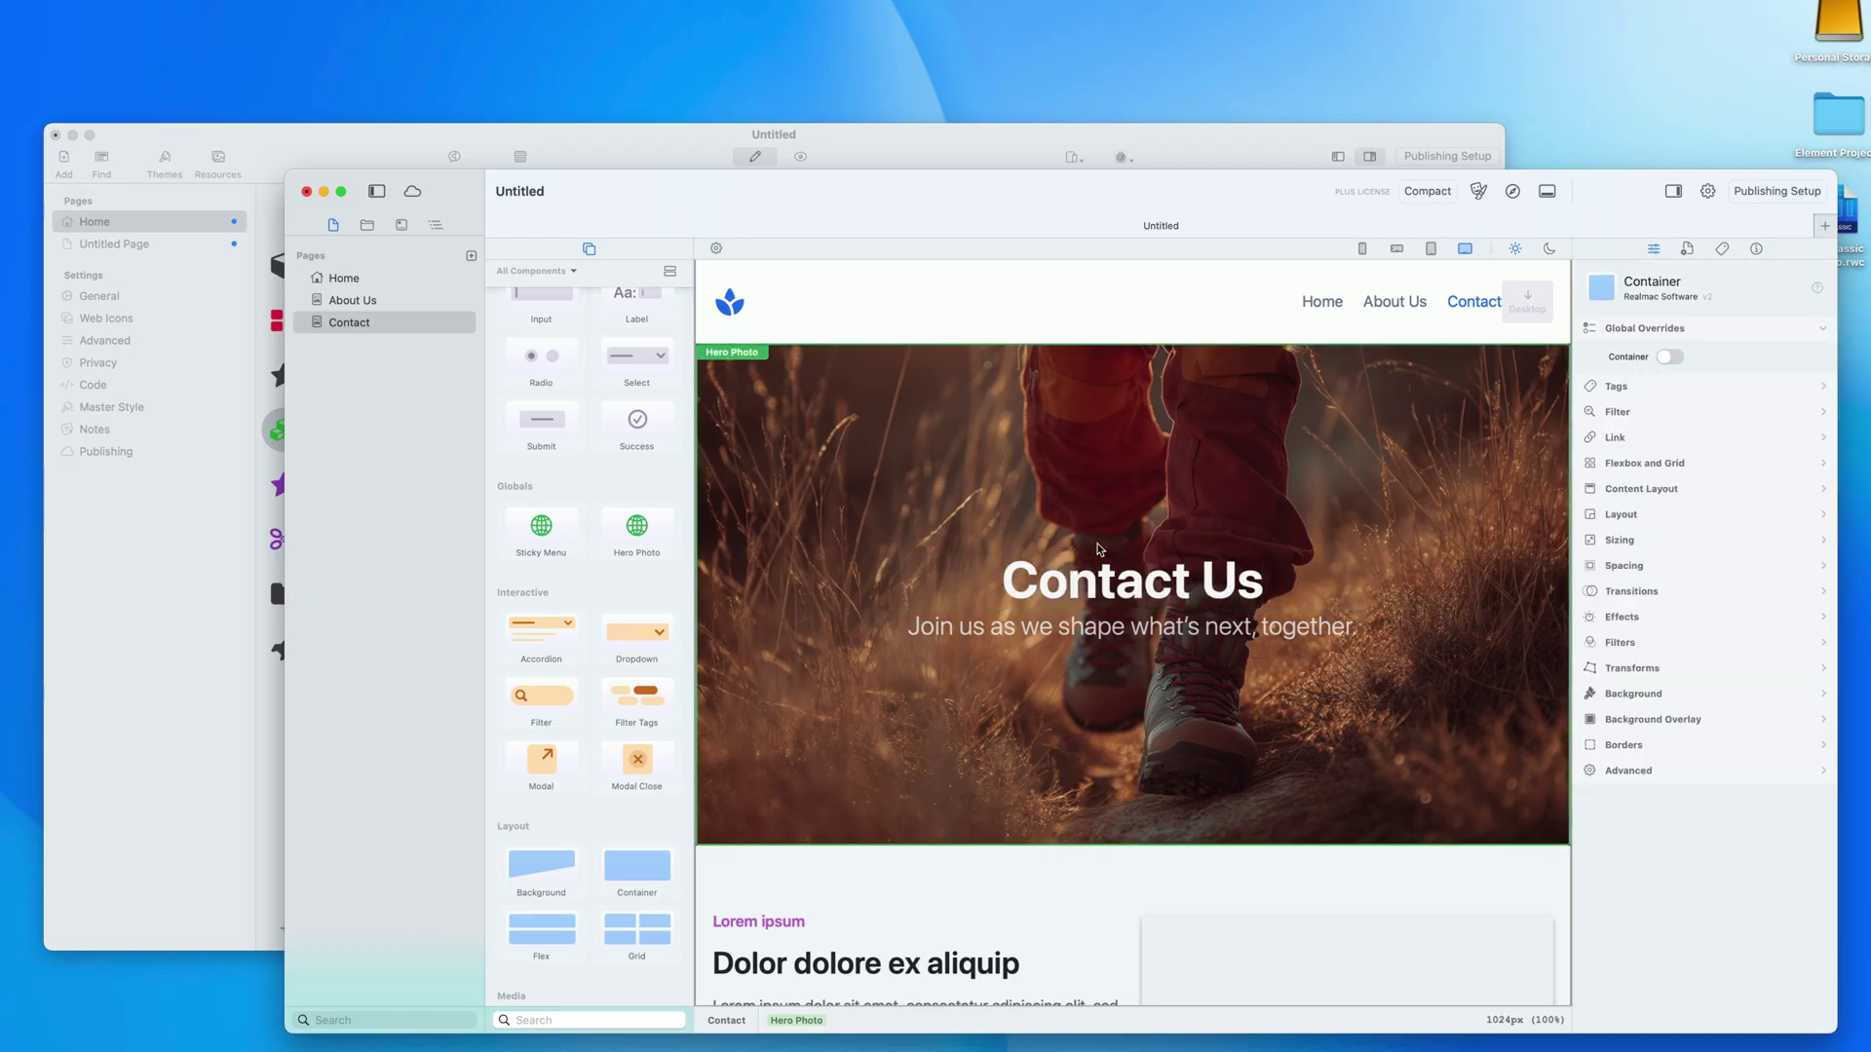
# Step: Override the Contact page's hero sub heading with the text "Fill in the form below"
pyautogui.click(1107, 637)
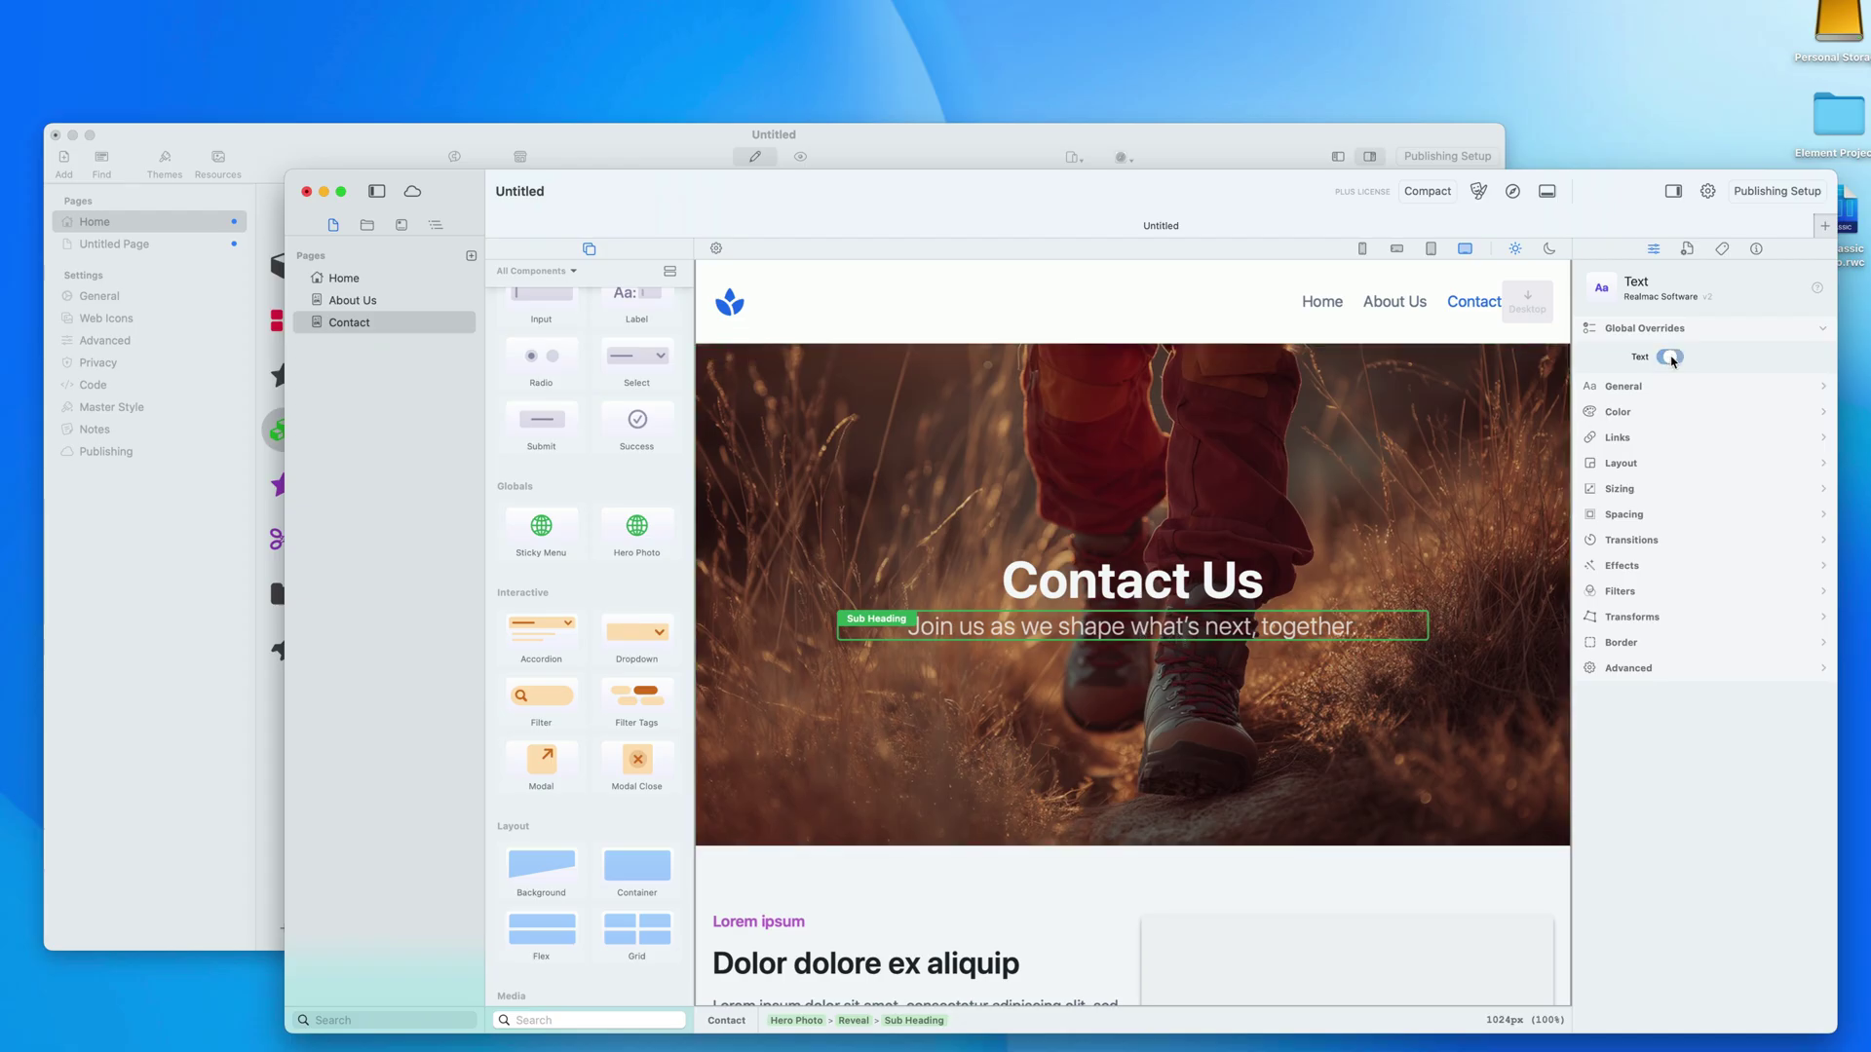
pyautogui.doubleClick(1135, 638)
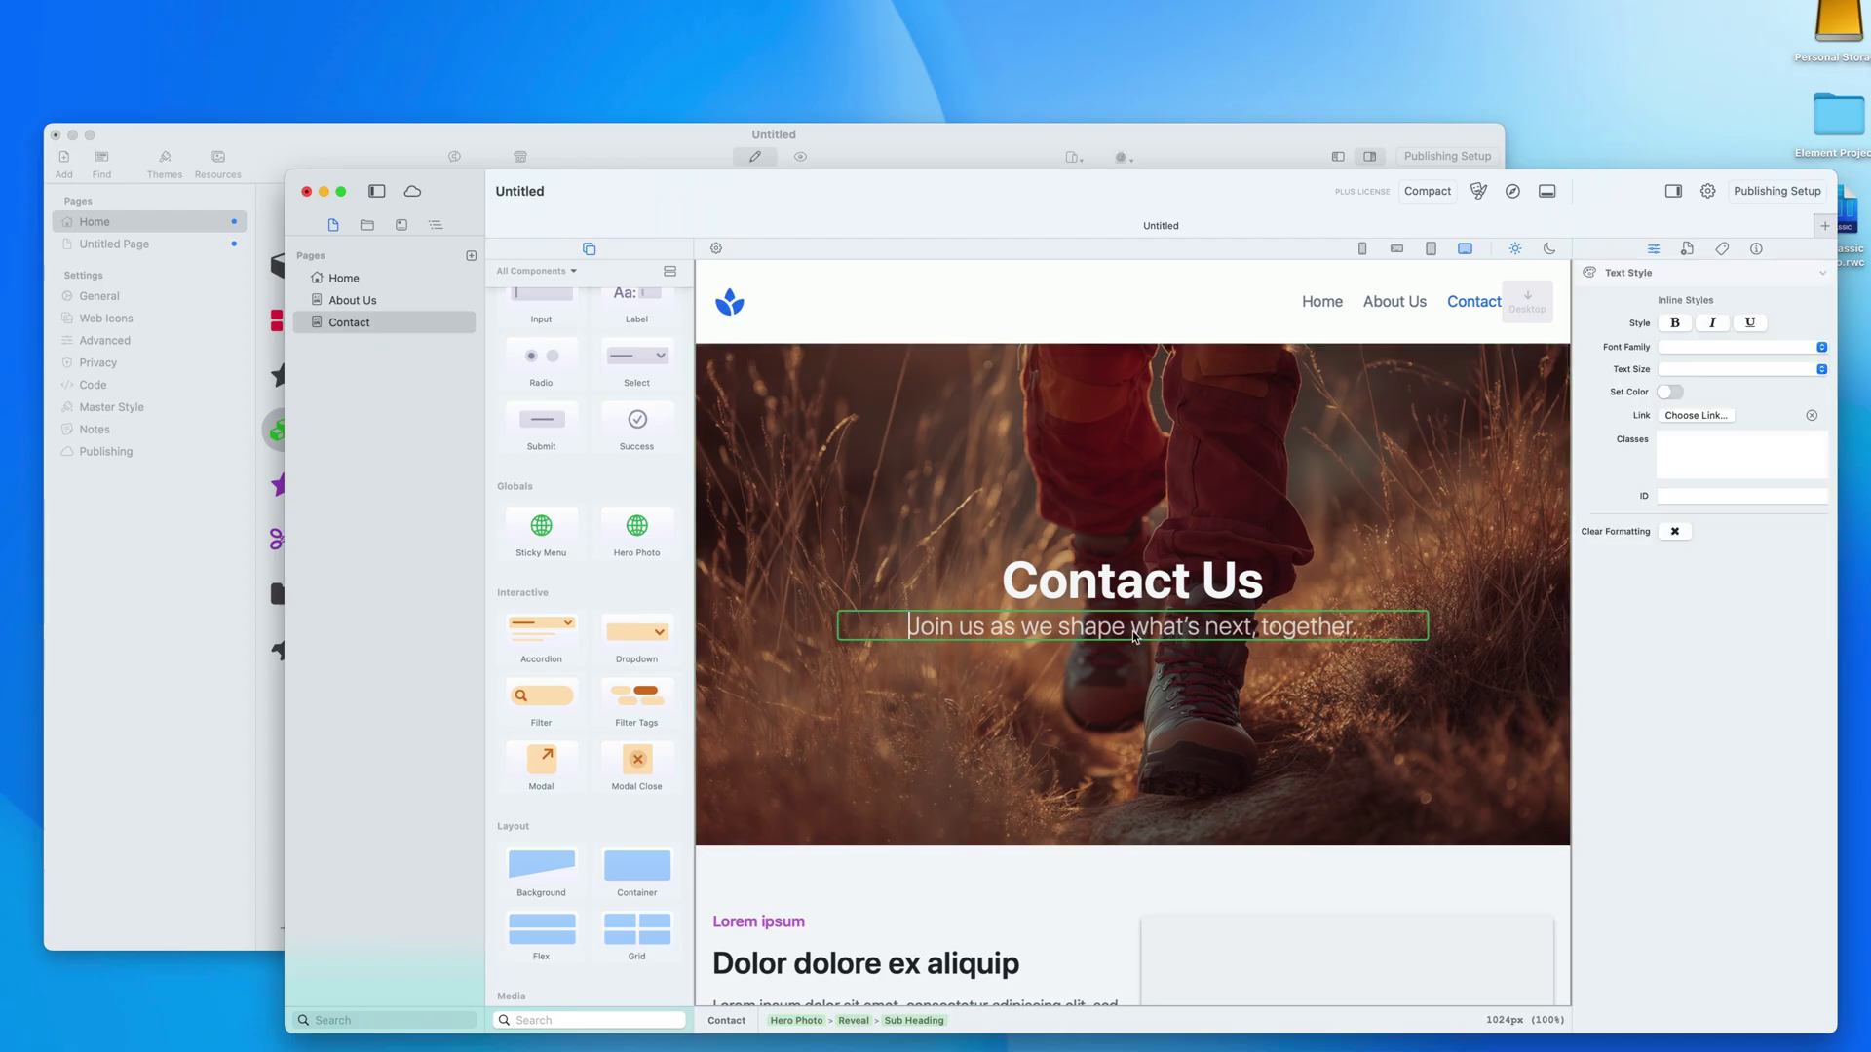
pyautogui.press('super+a')
pyautogui.write('Fill in th')
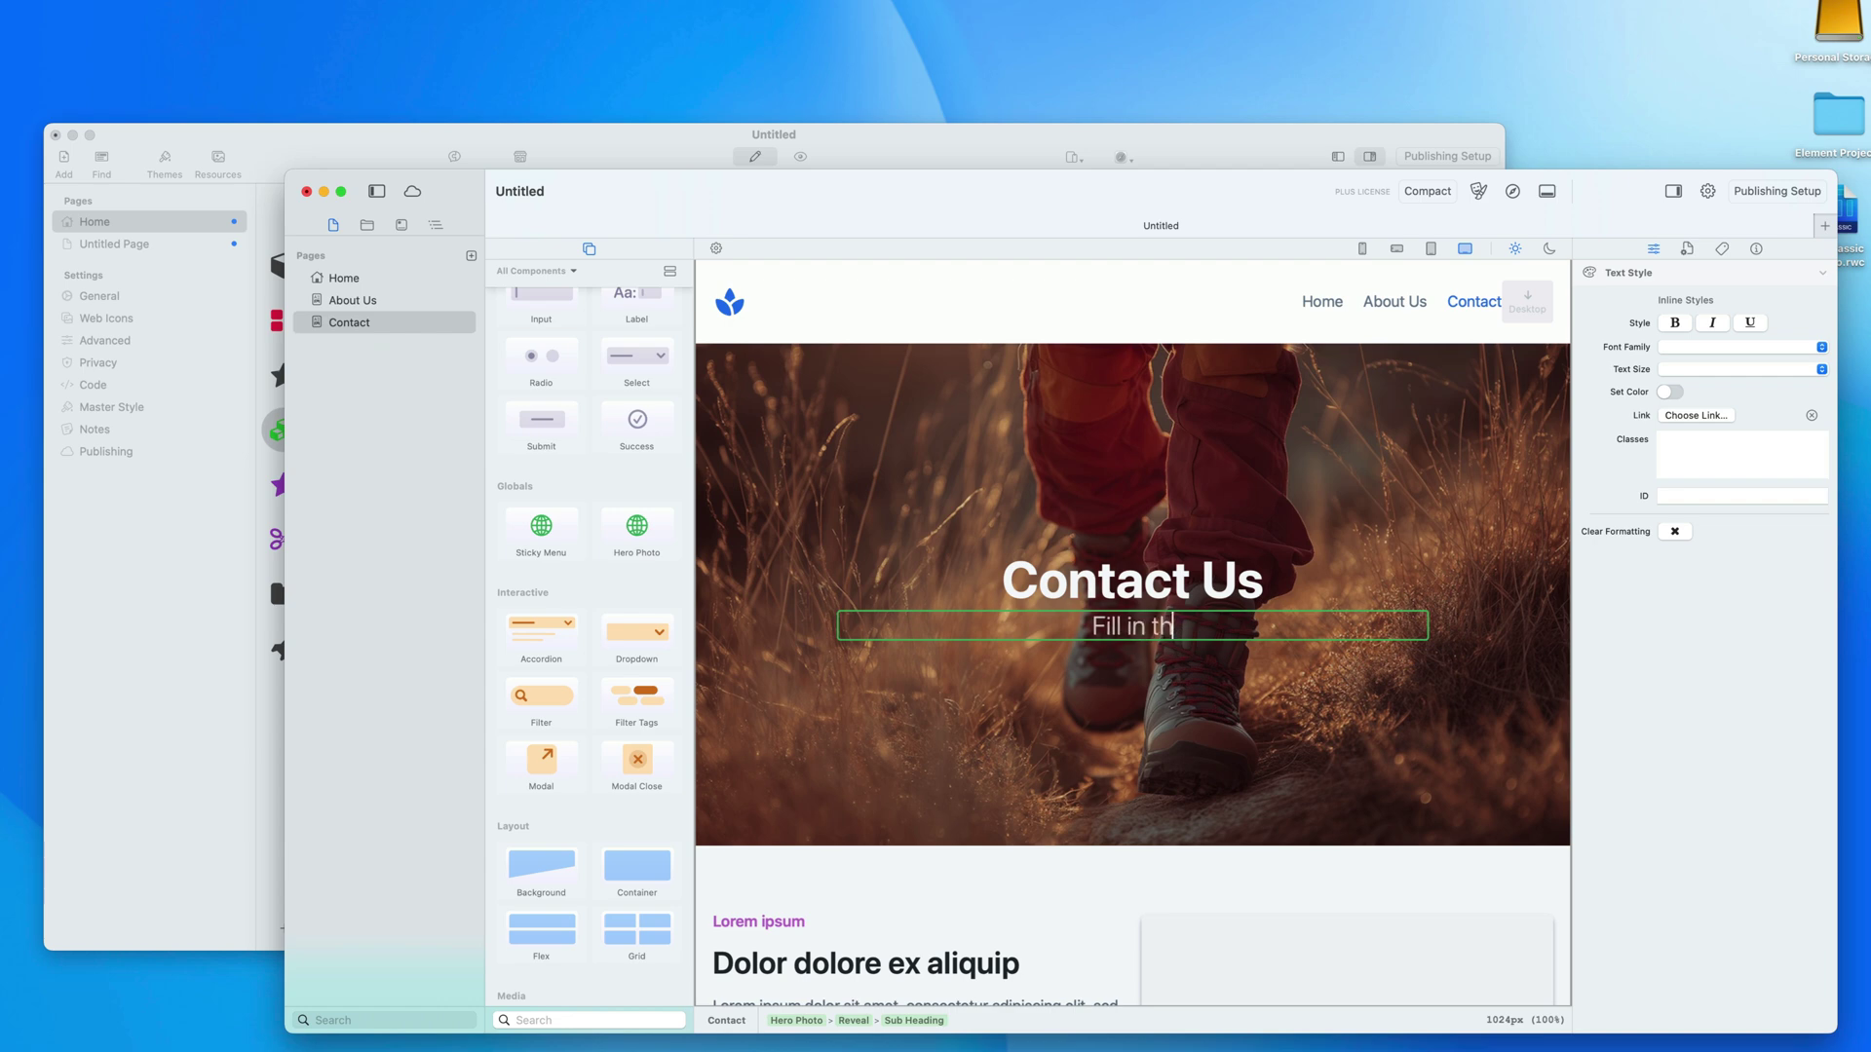
pyautogui.write('e form below')
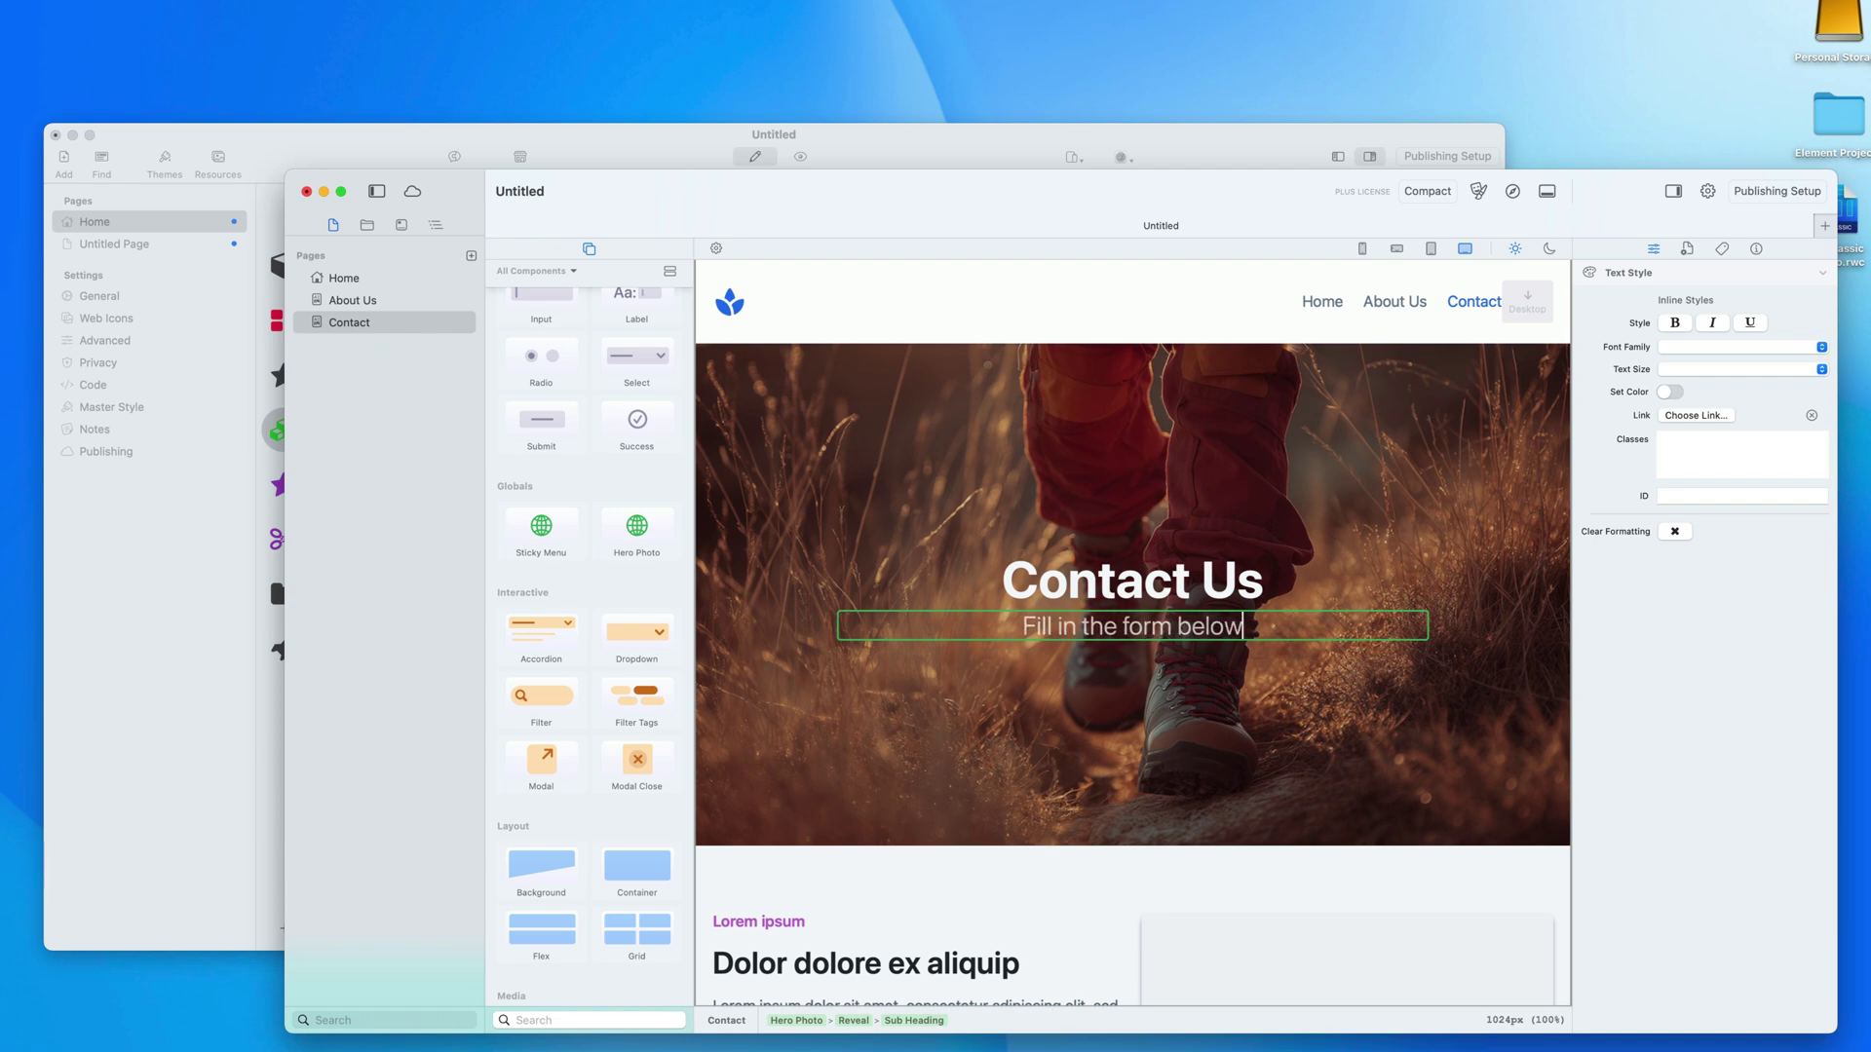
pyautogui.click(1087, 704)
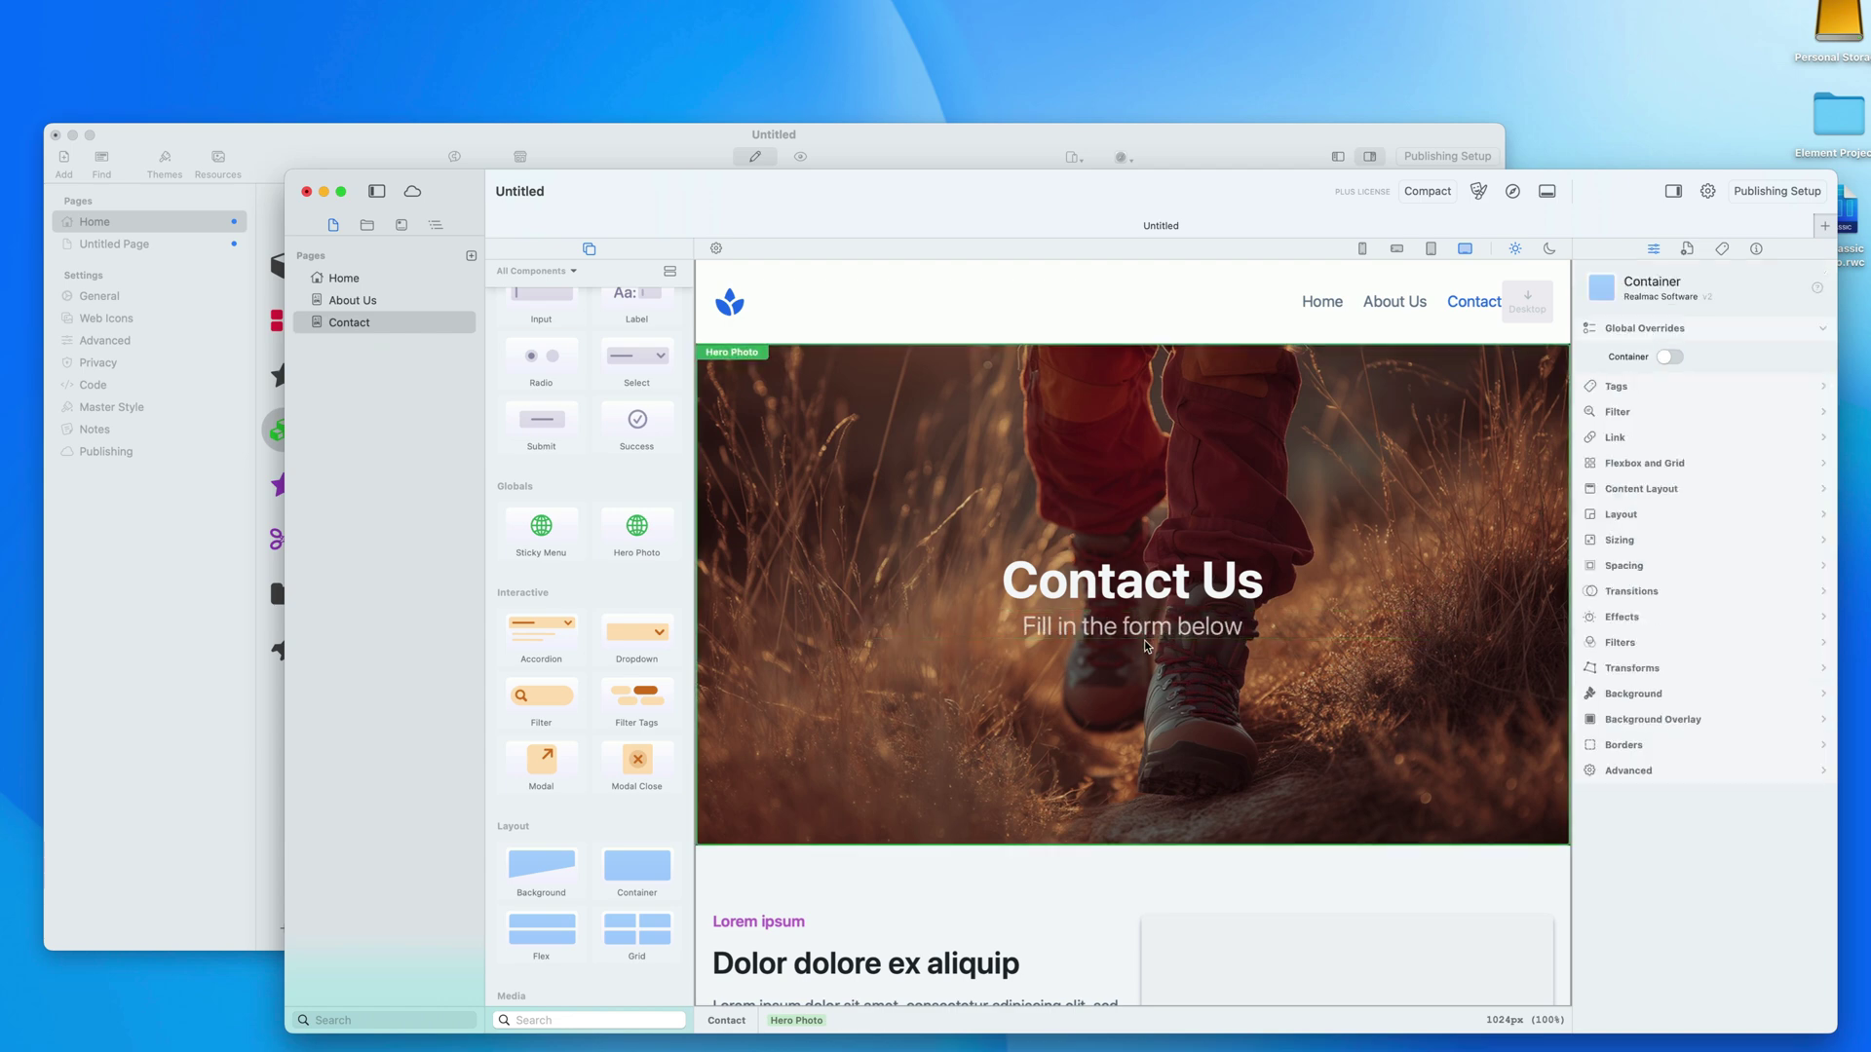
# Step: Insert the Contact Us form template directly below the hero photo on the Contact page
pyautogui.scroll(-5, 1145, 653)
pyautogui.scroll(-5, 1142, 661)
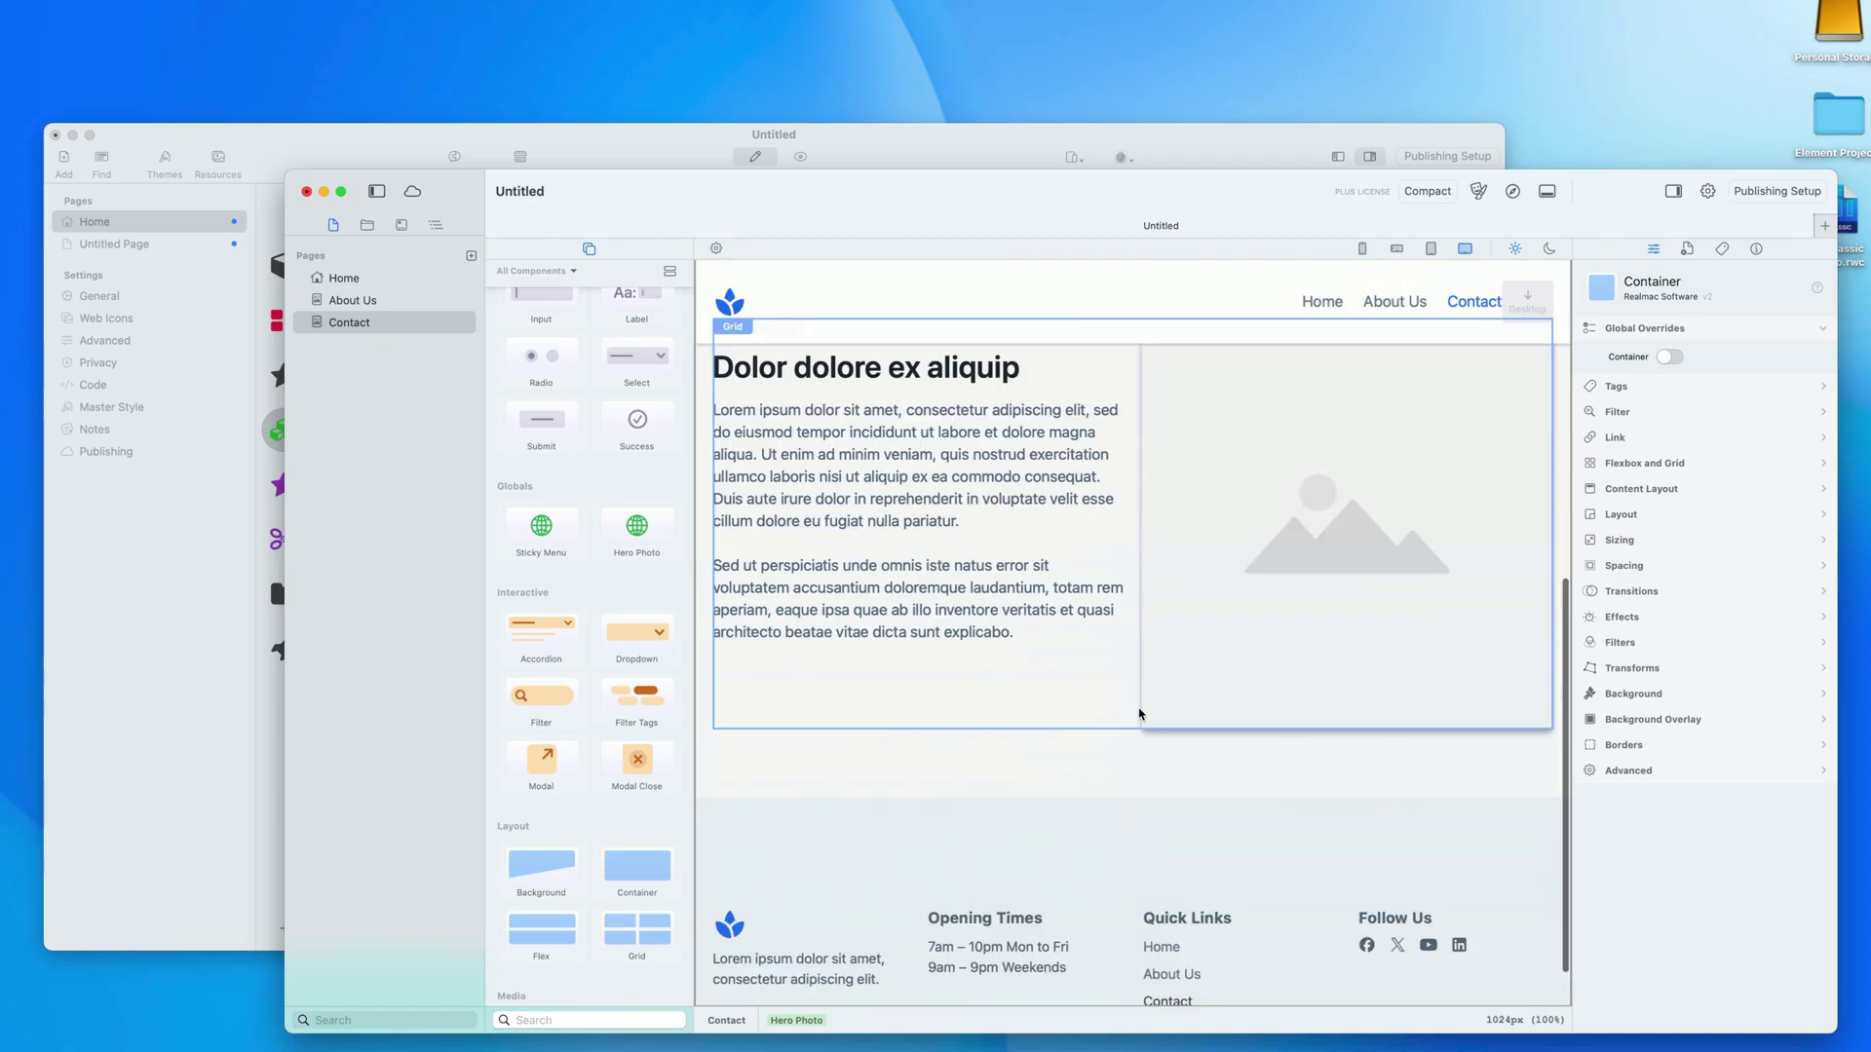
pyautogui.click(401, 225)
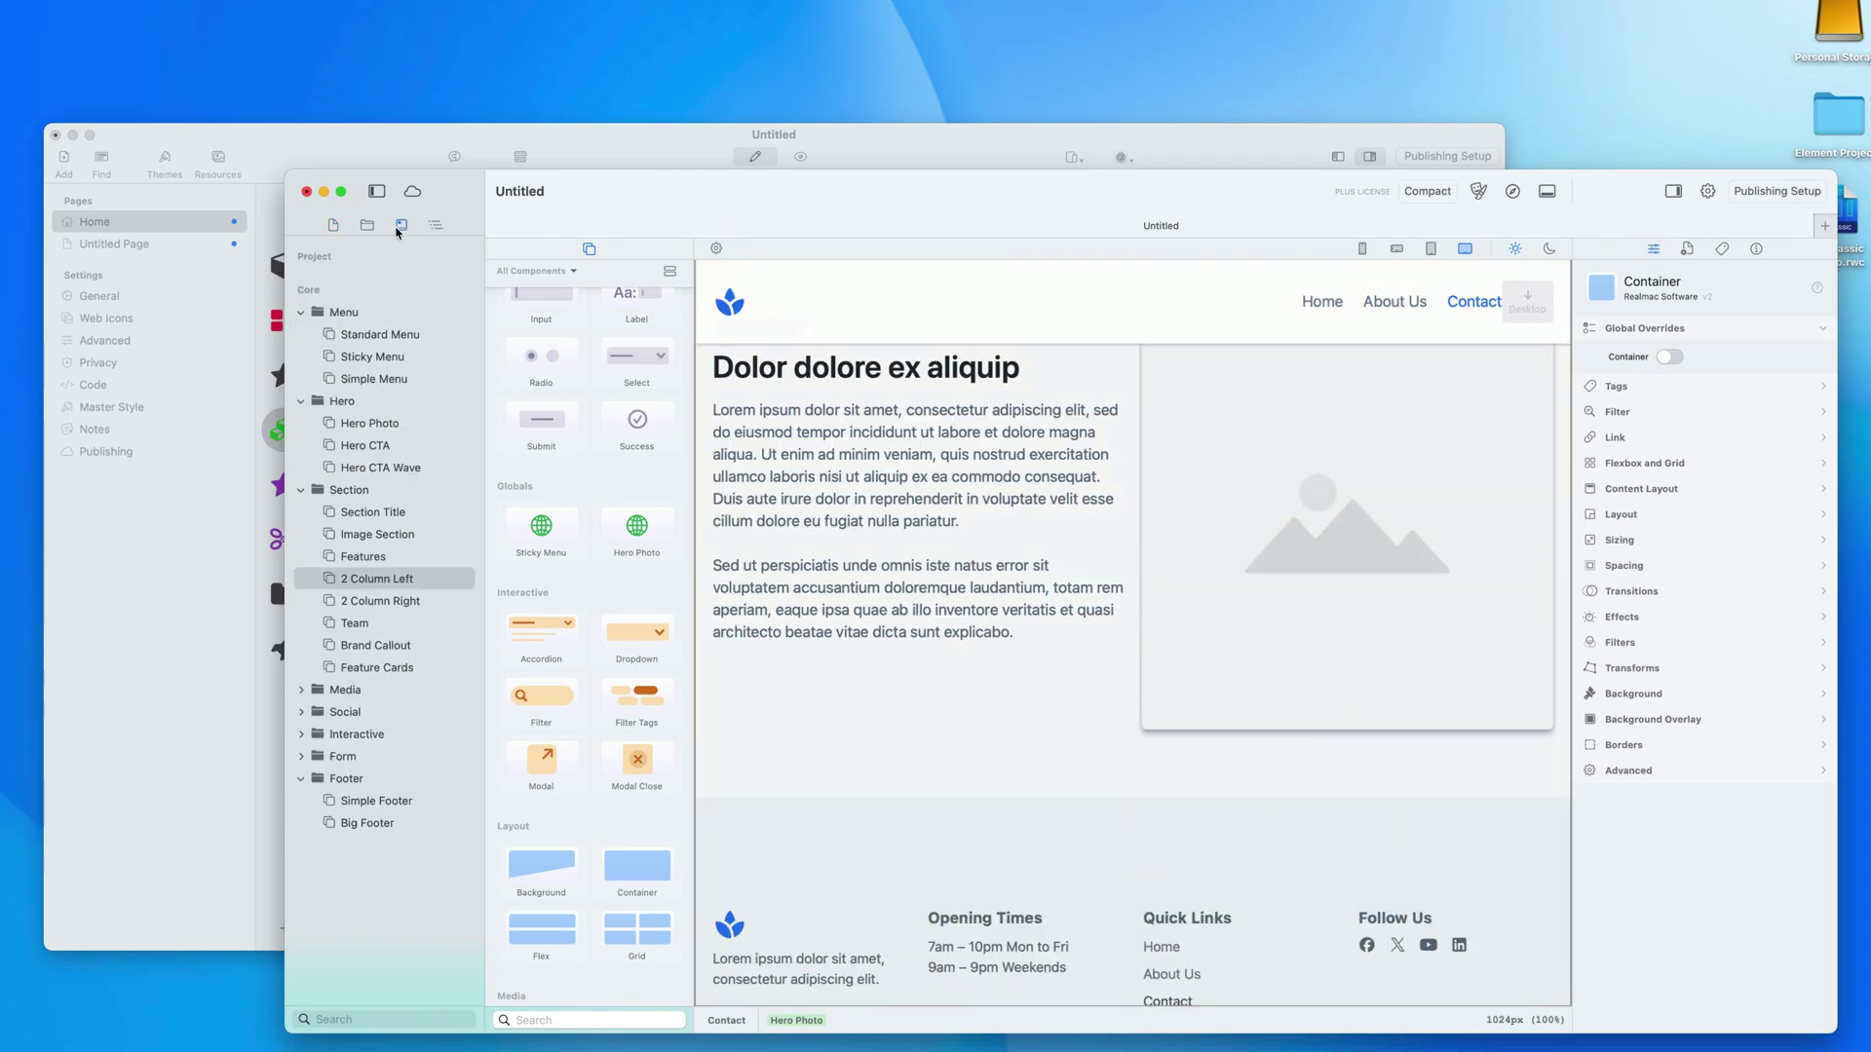
pyautogui.click(301, 757)
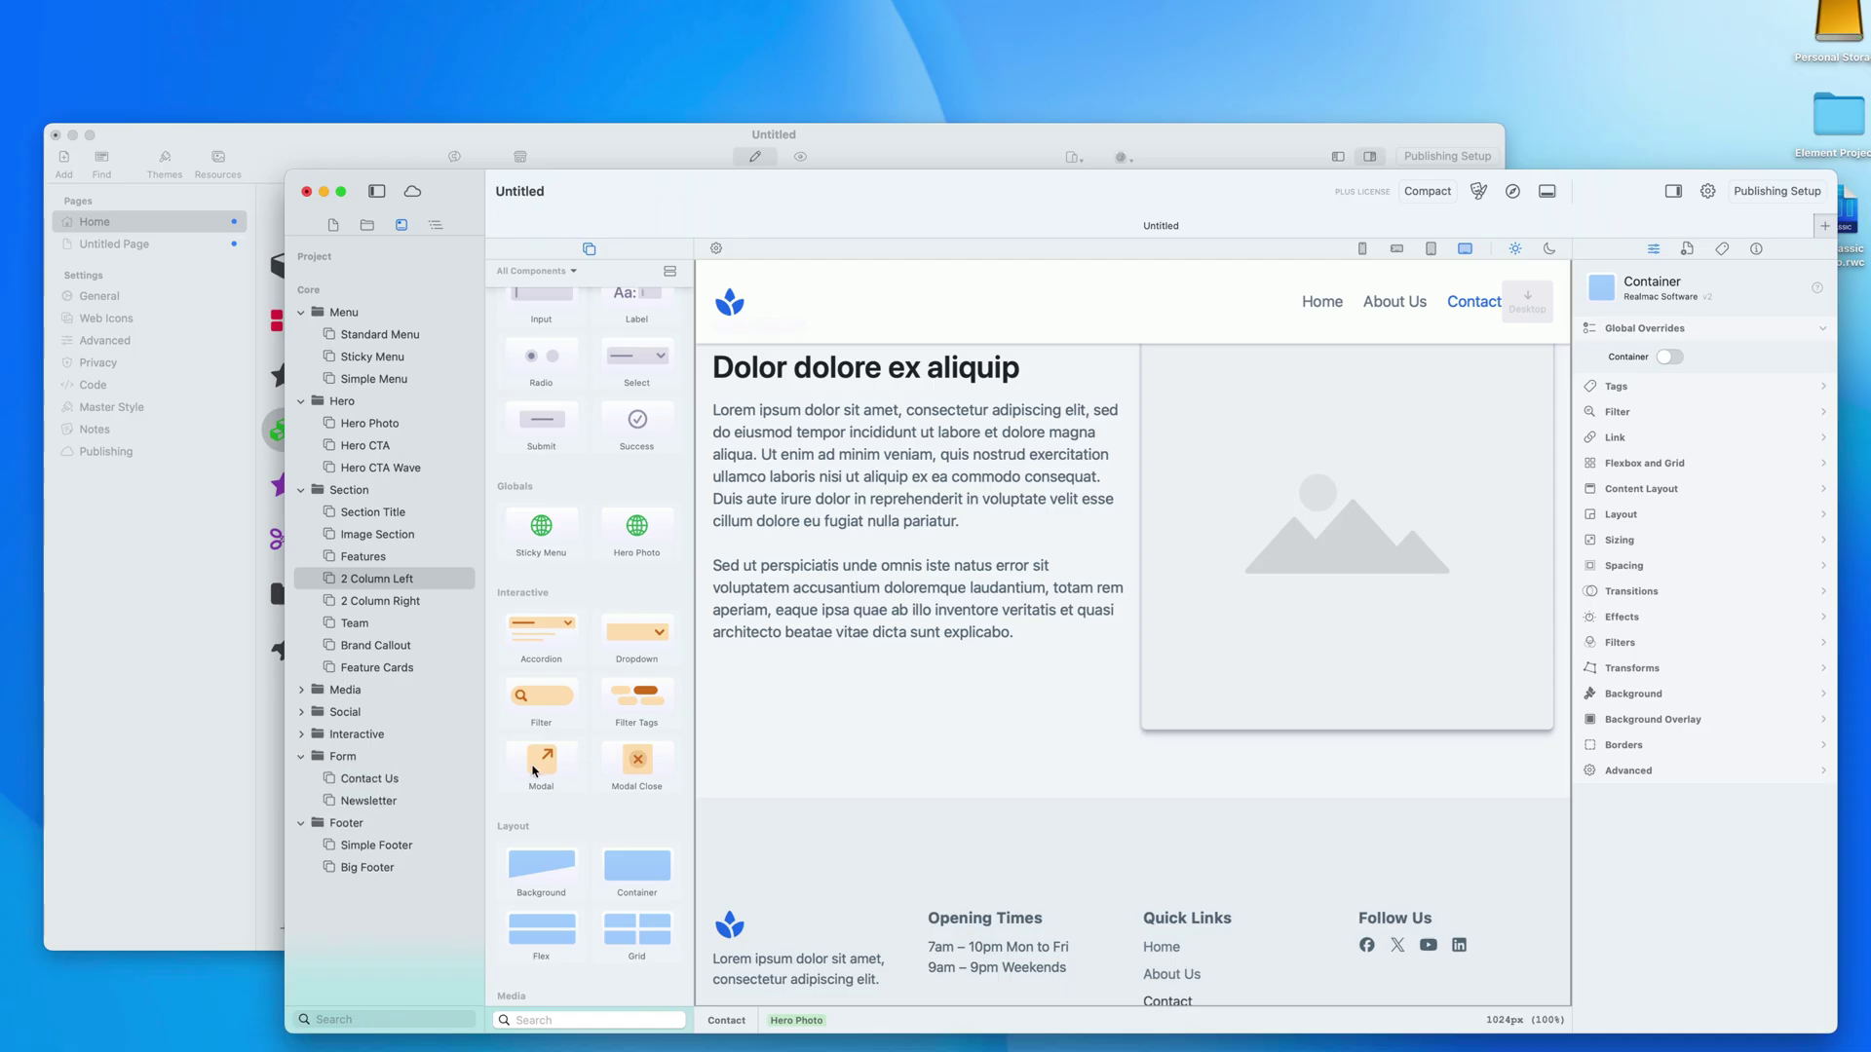
pyautogui.moveTo(438, 781); pyautogui.dragTo(1123, 440)
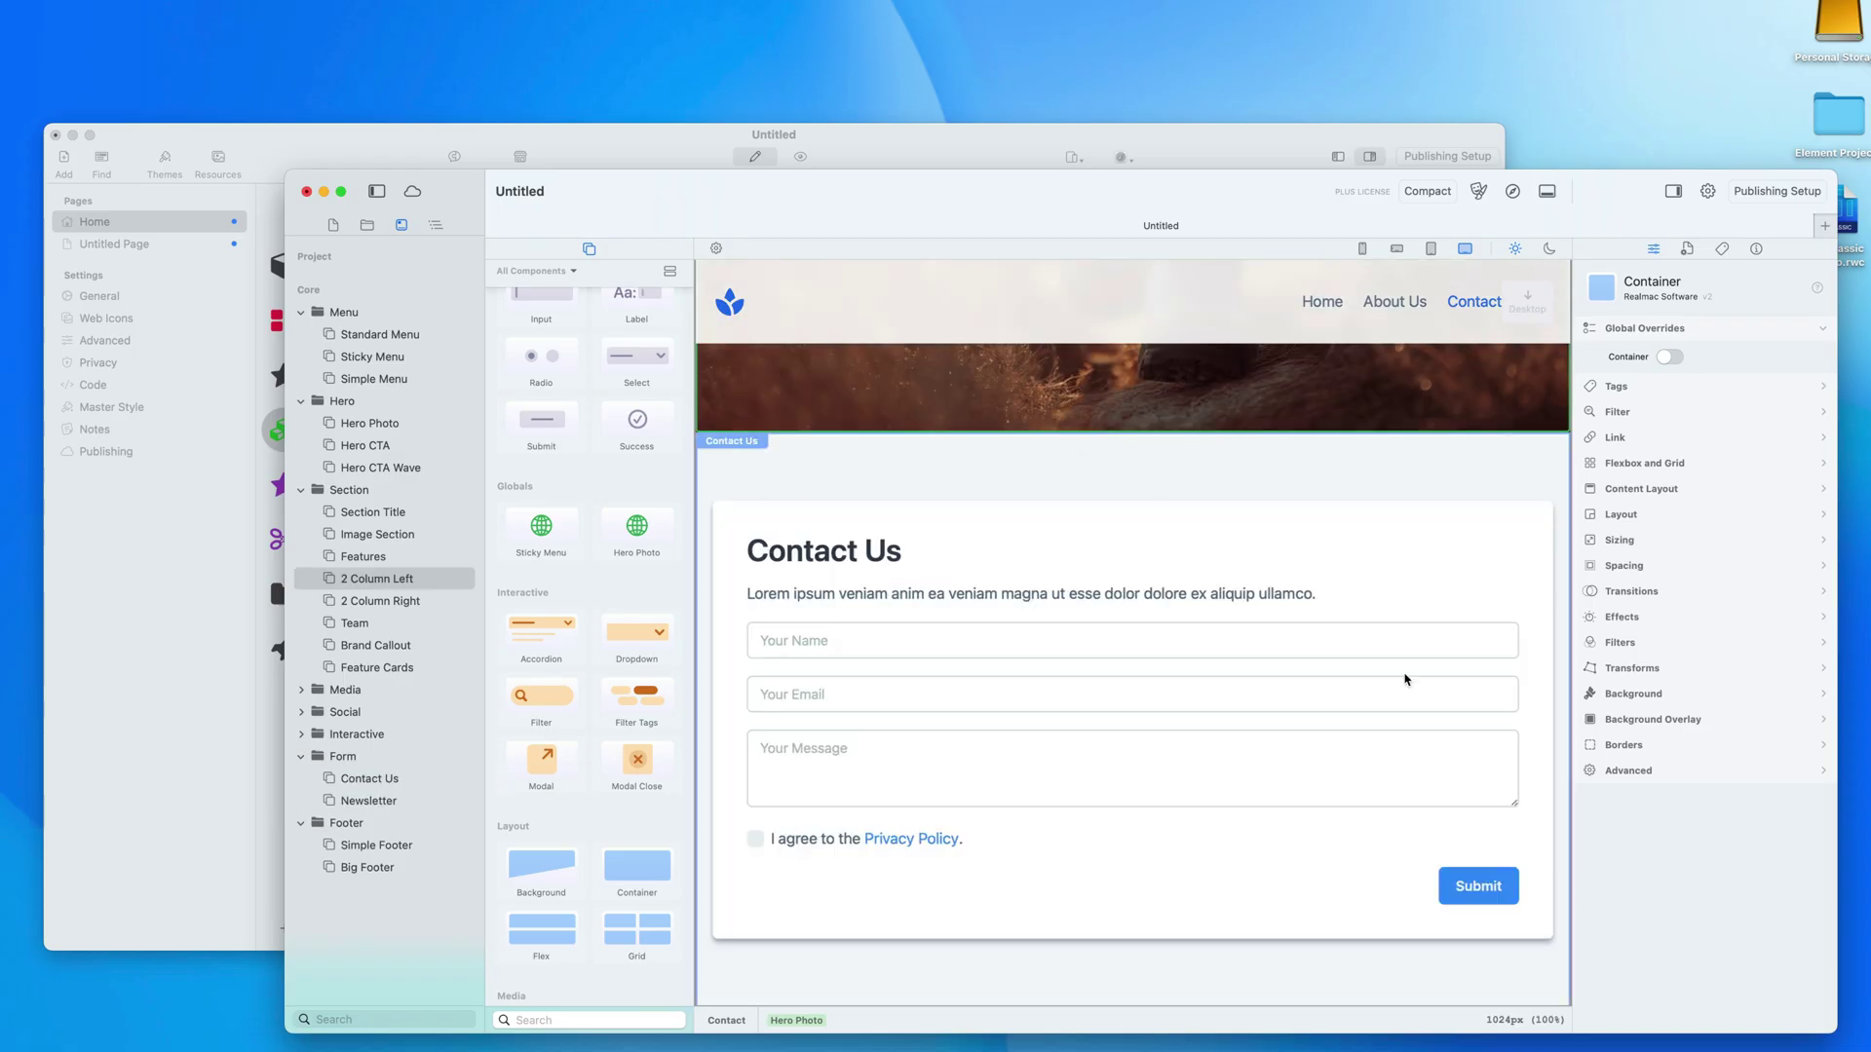
# Step: Delete the 2 Column Left section below the contact form on the Contact page
pyautogui.scroll(-10, 1087, 809)
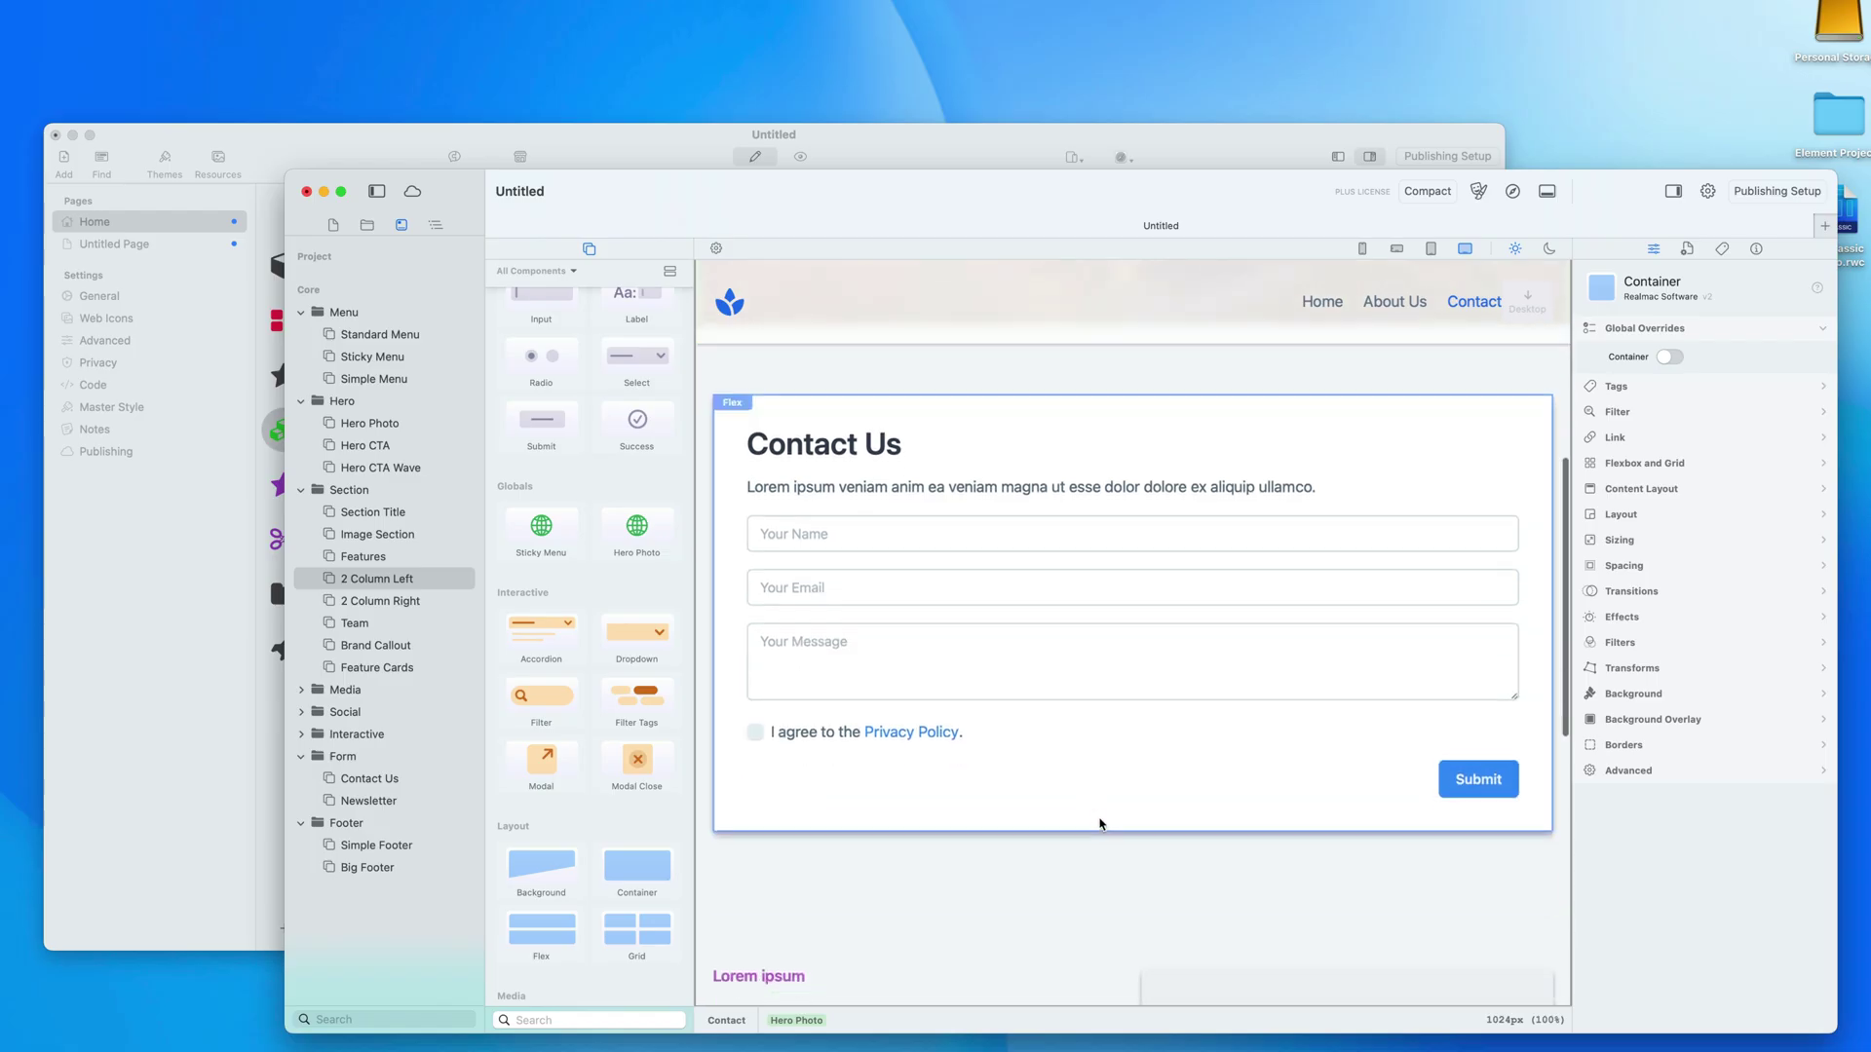
pyautogui.click(1087, 555)
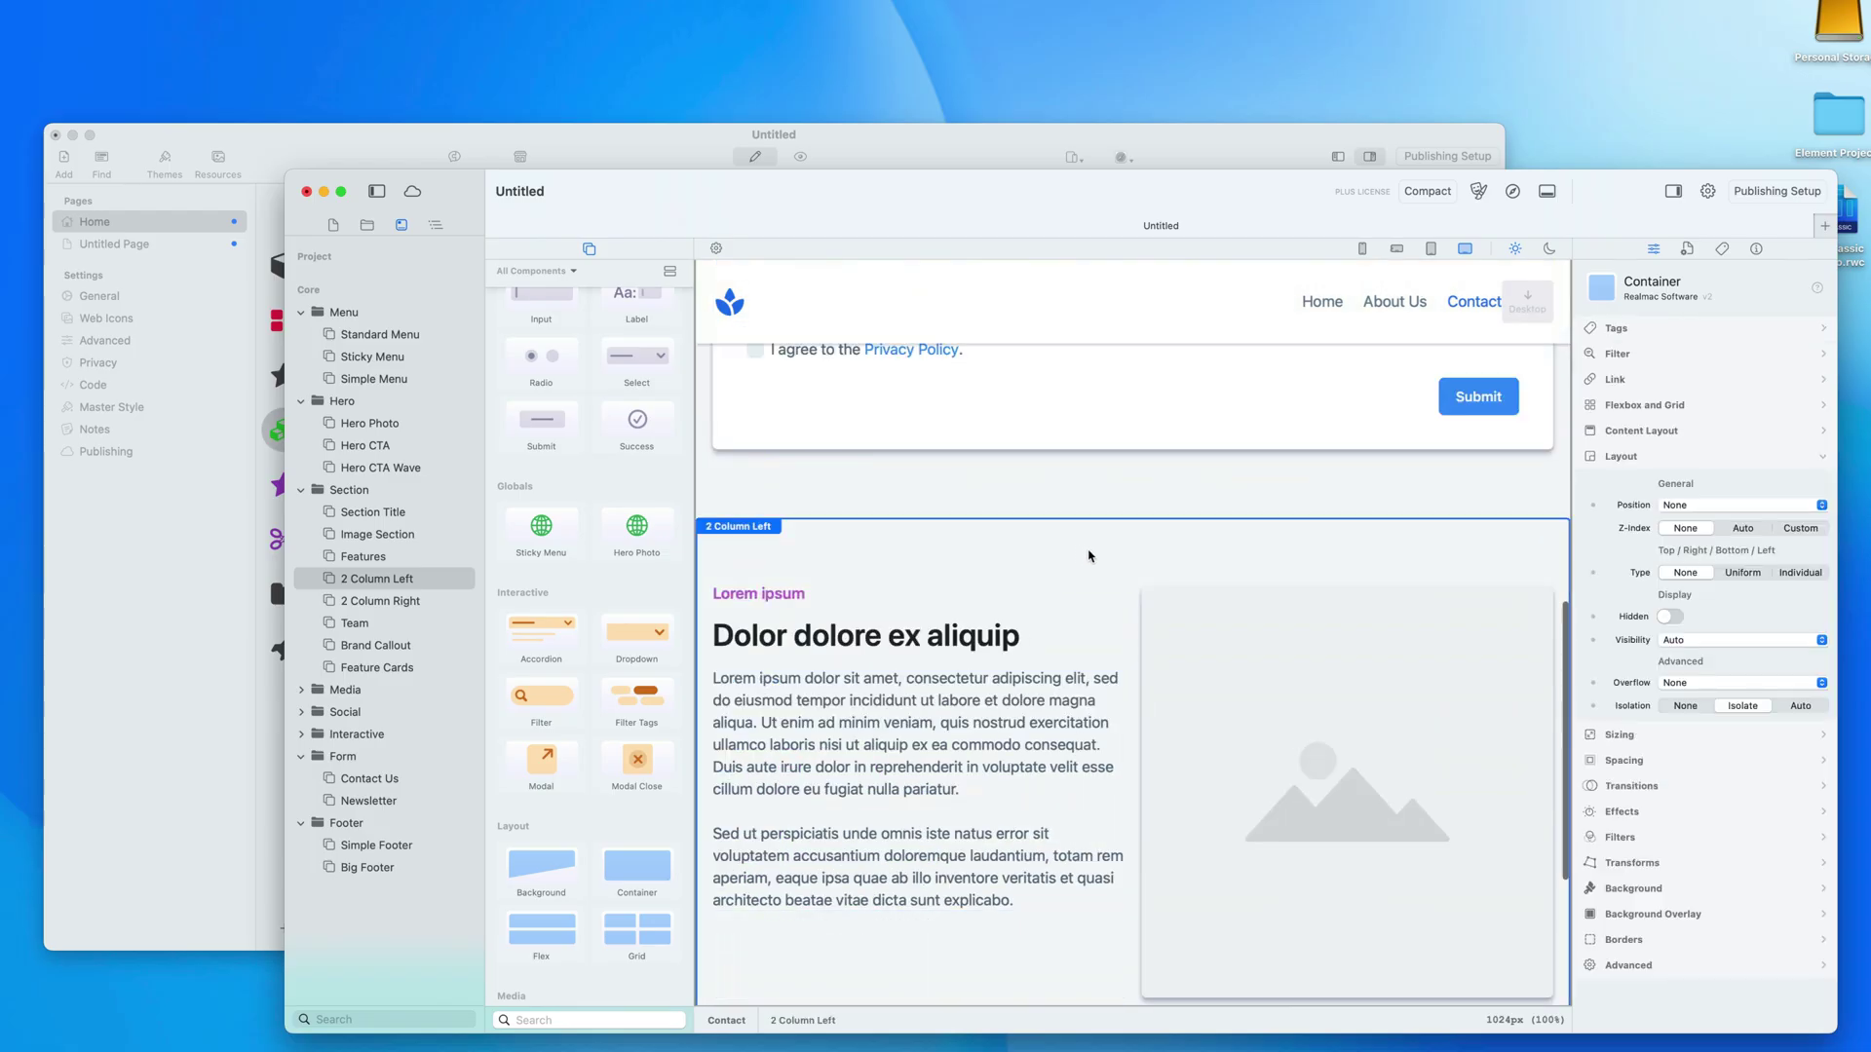
pyautogui.press('Delete')
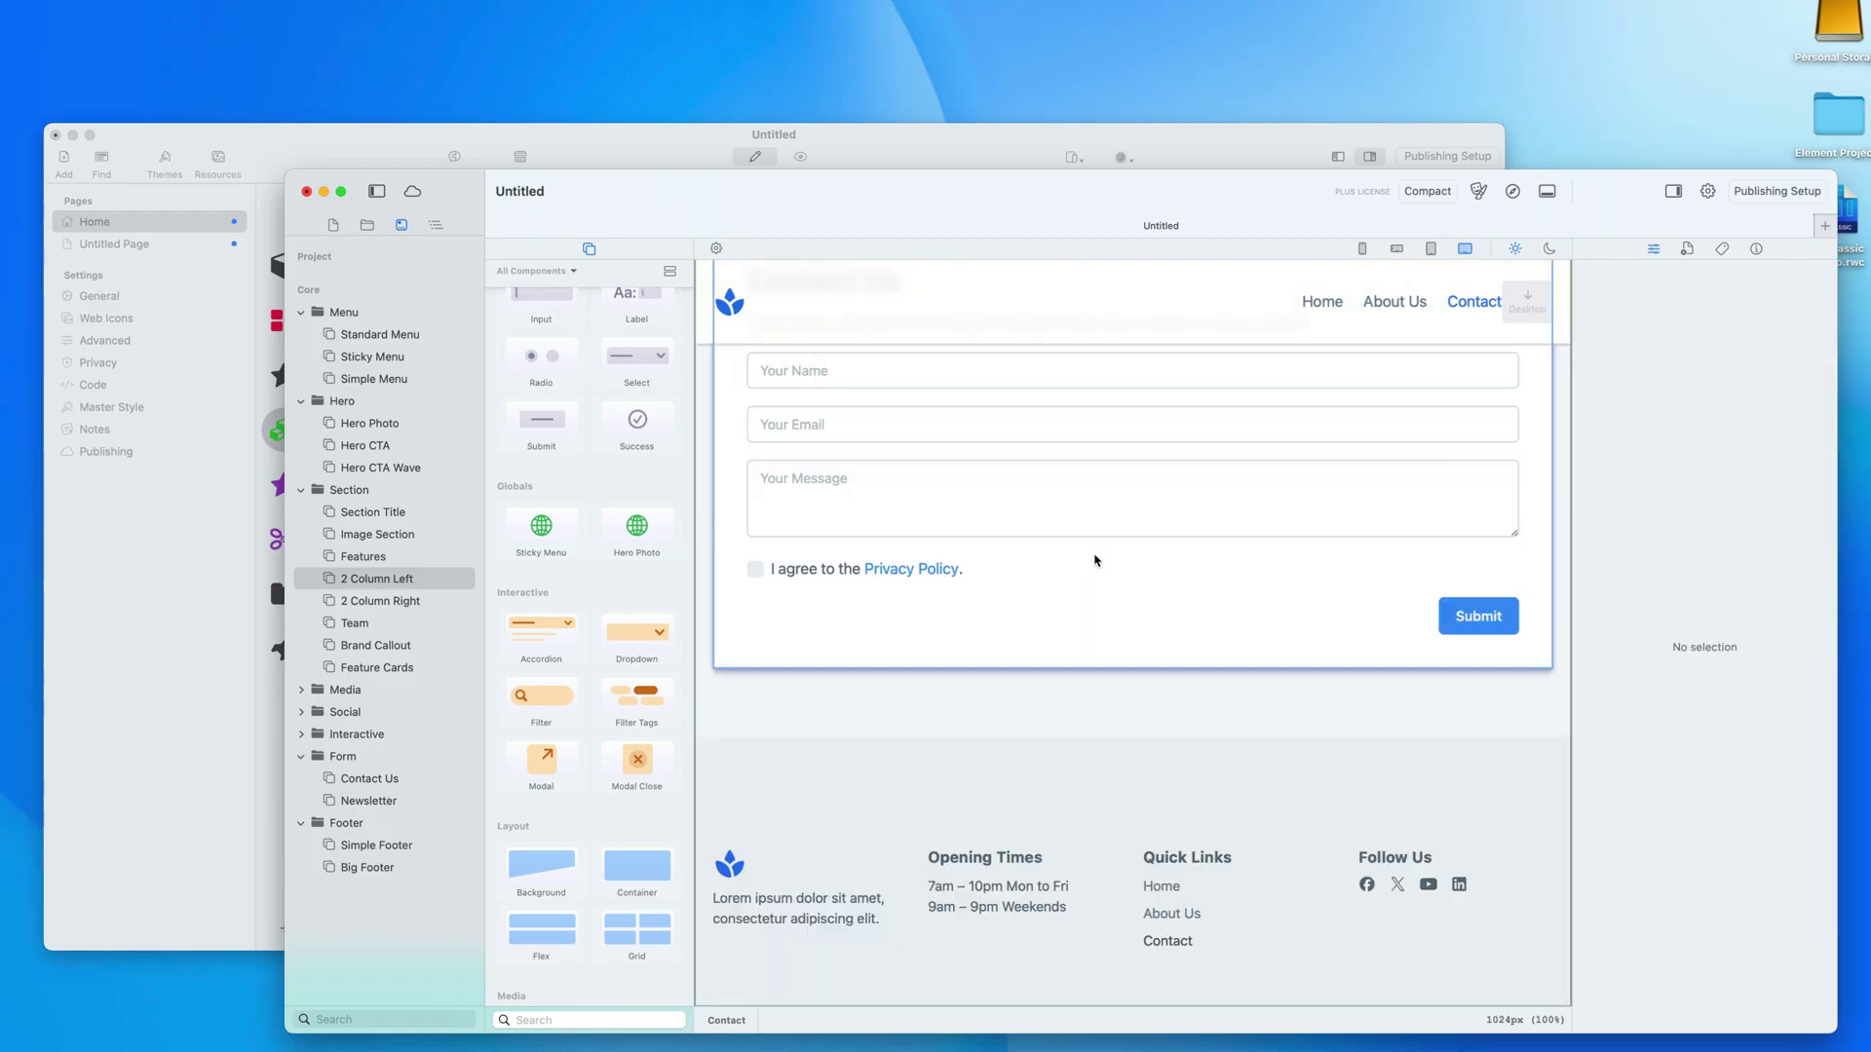
pyautogui.scroll(8, 1106, 560)
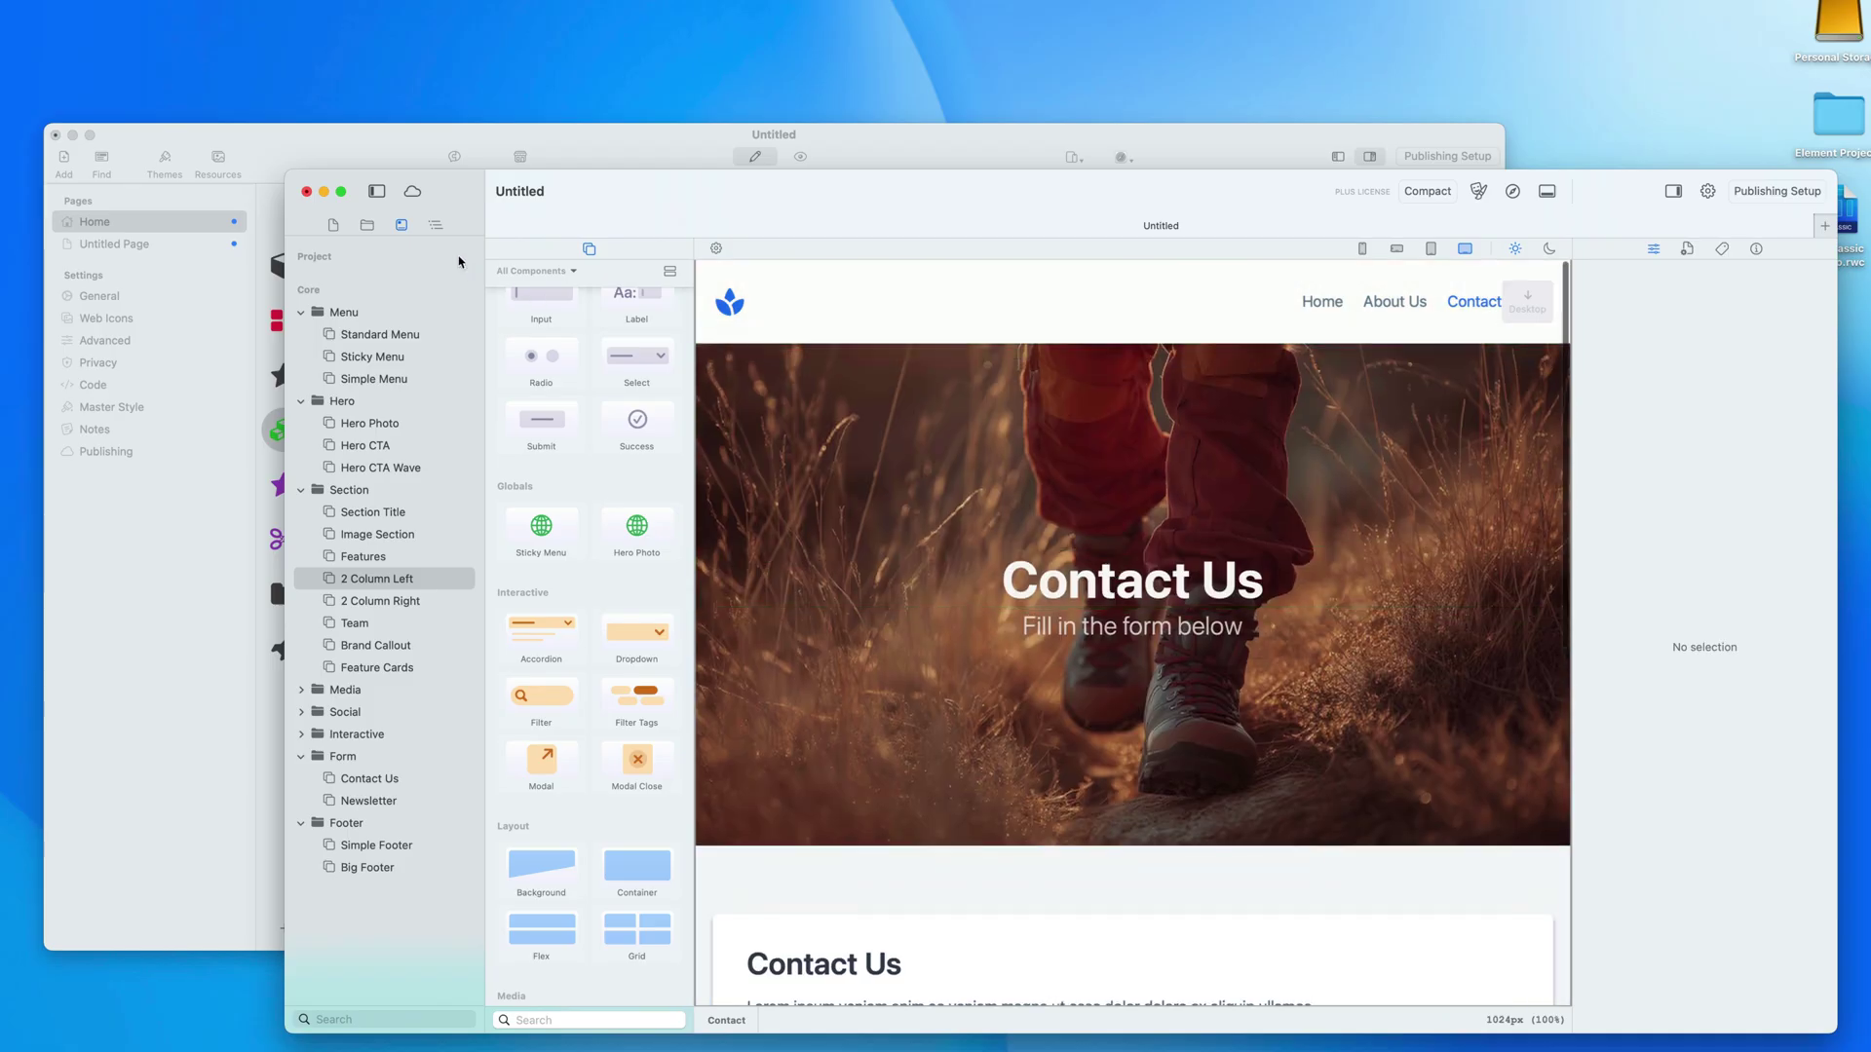
# Step: Preview the site in the browser starting from the Home page, and check the About Us and Contact pages
pyautogui.click(335, 226)
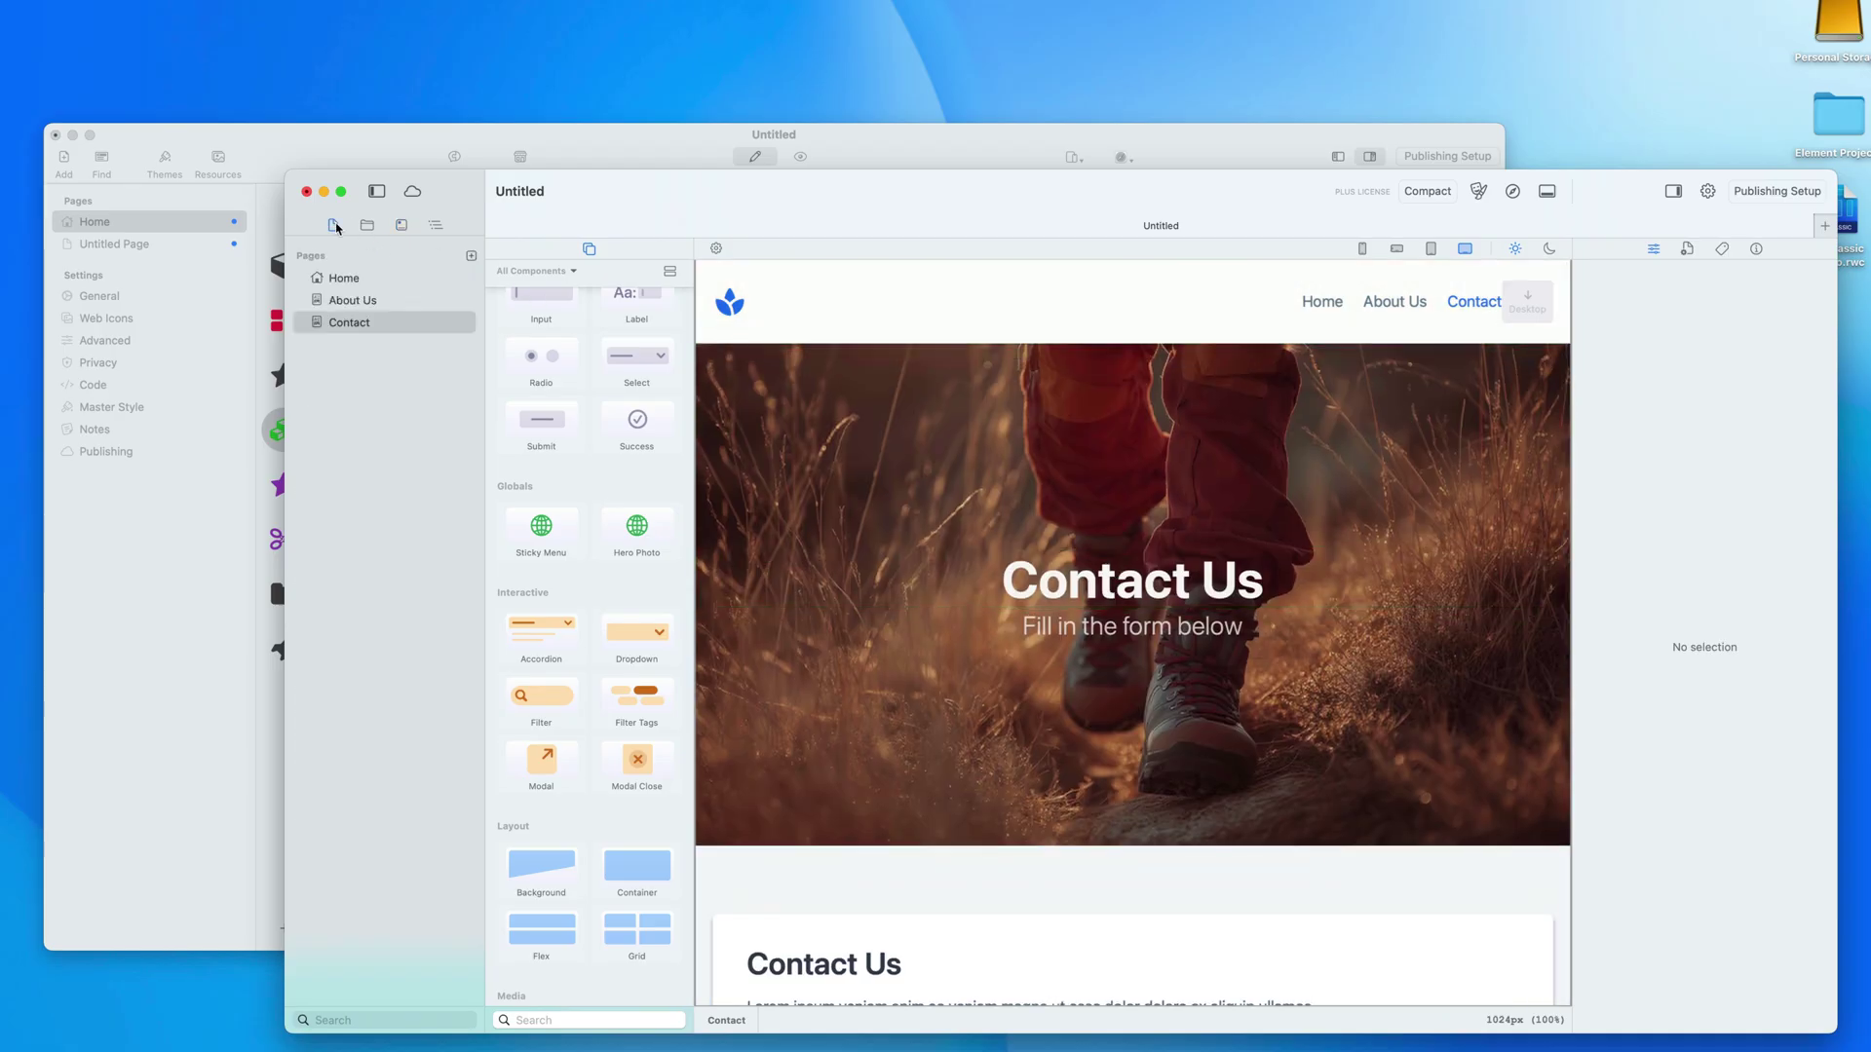
pyautogui.click(367, 283)
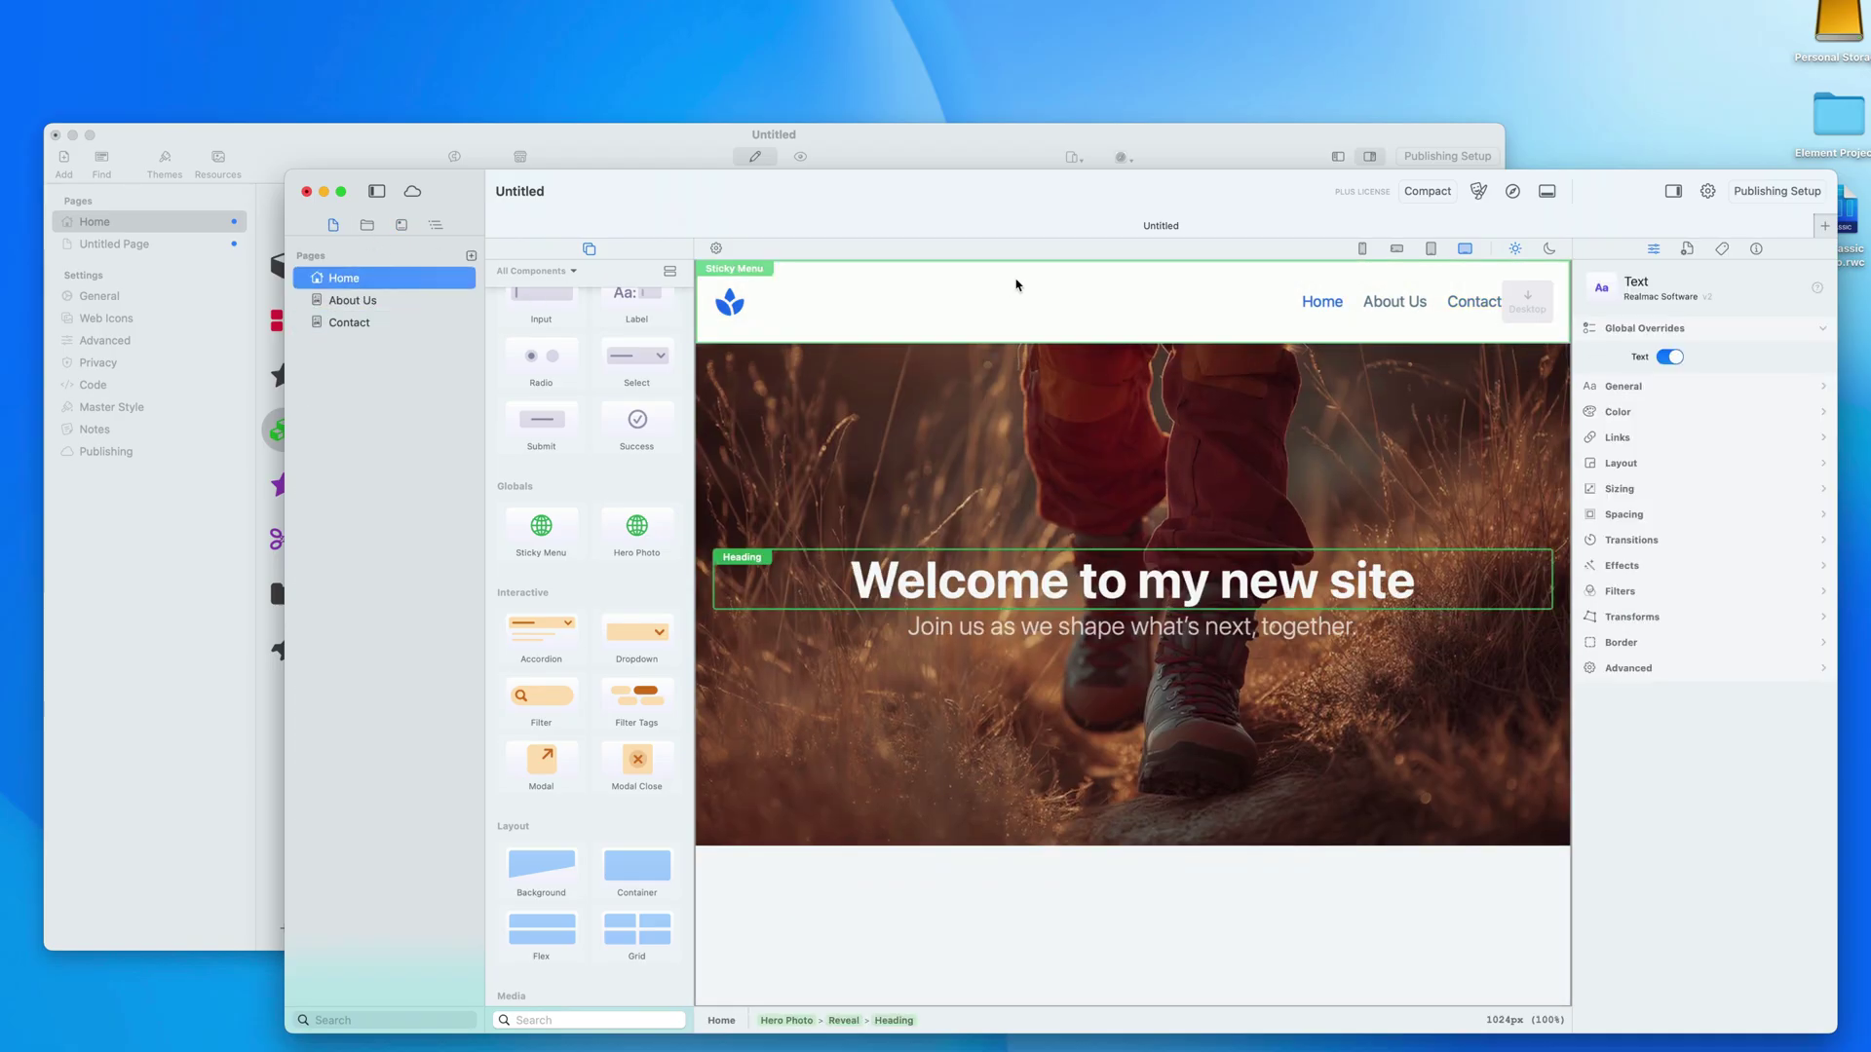
pyautogui.click(1514, 192)
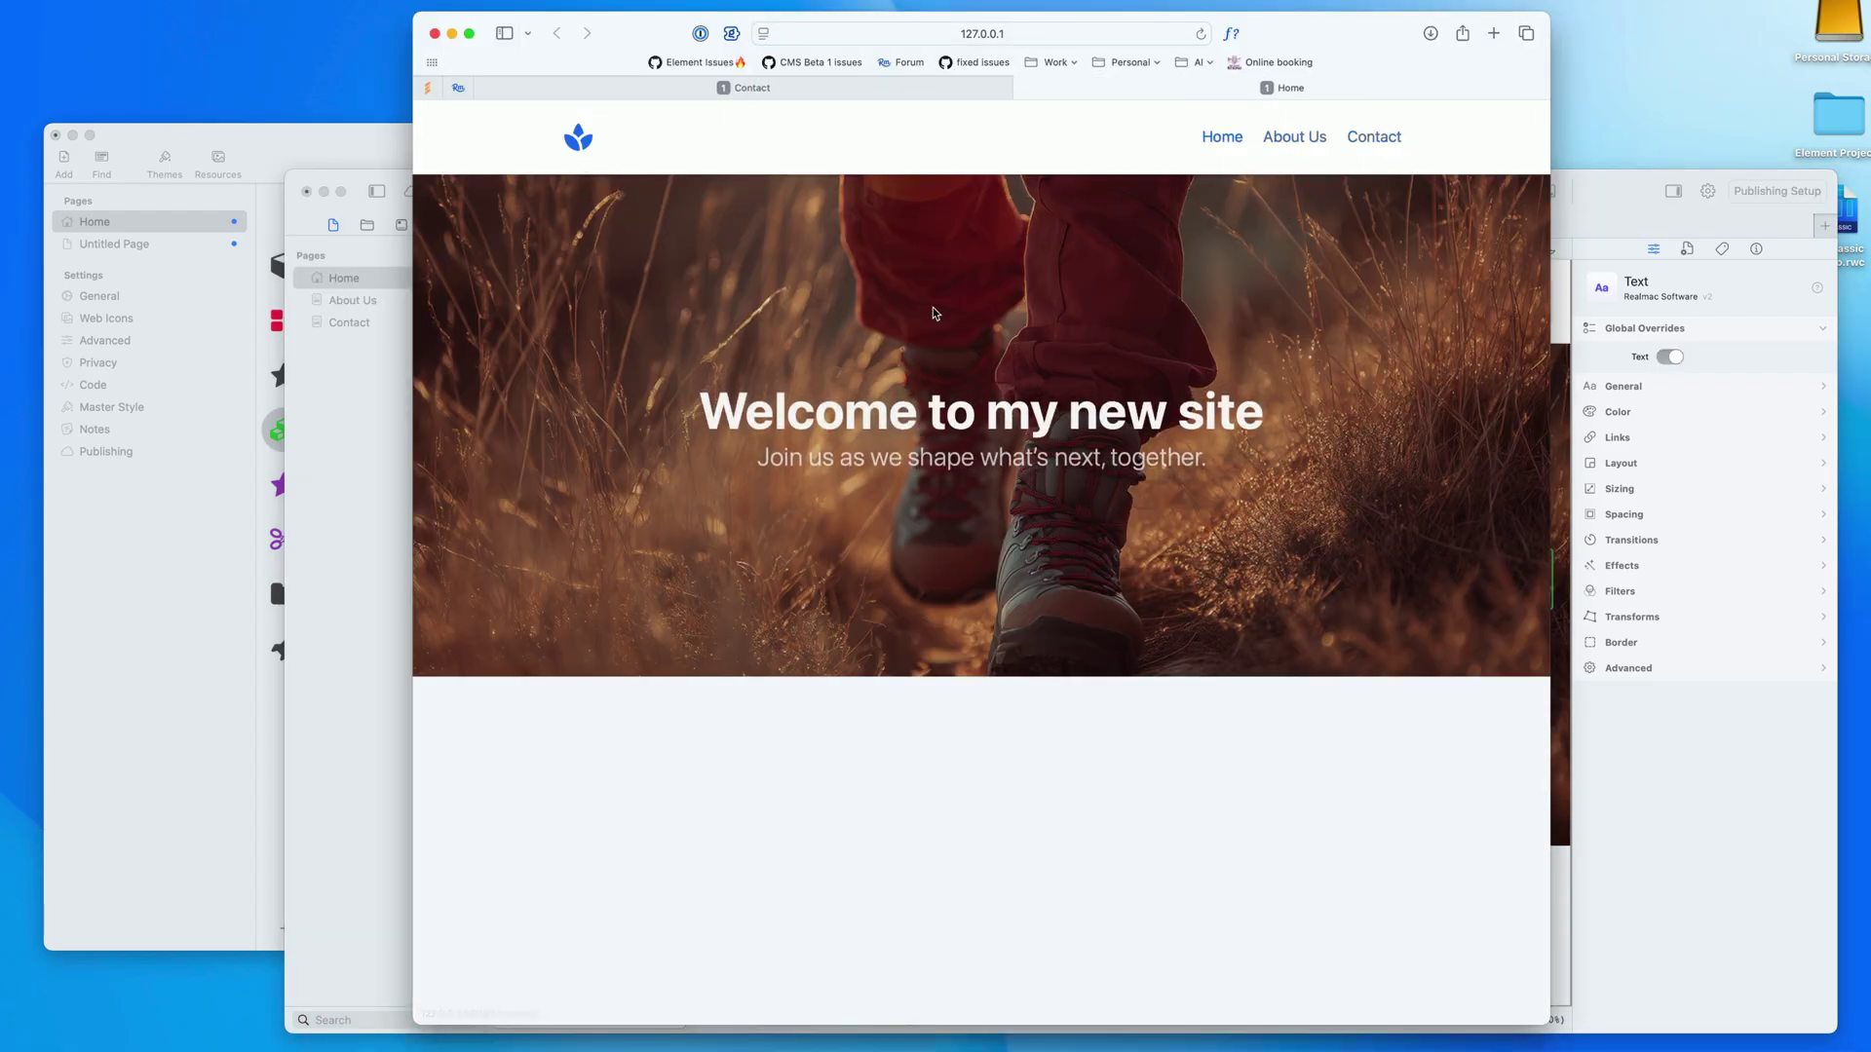
pyautogui.click(1285, 142)
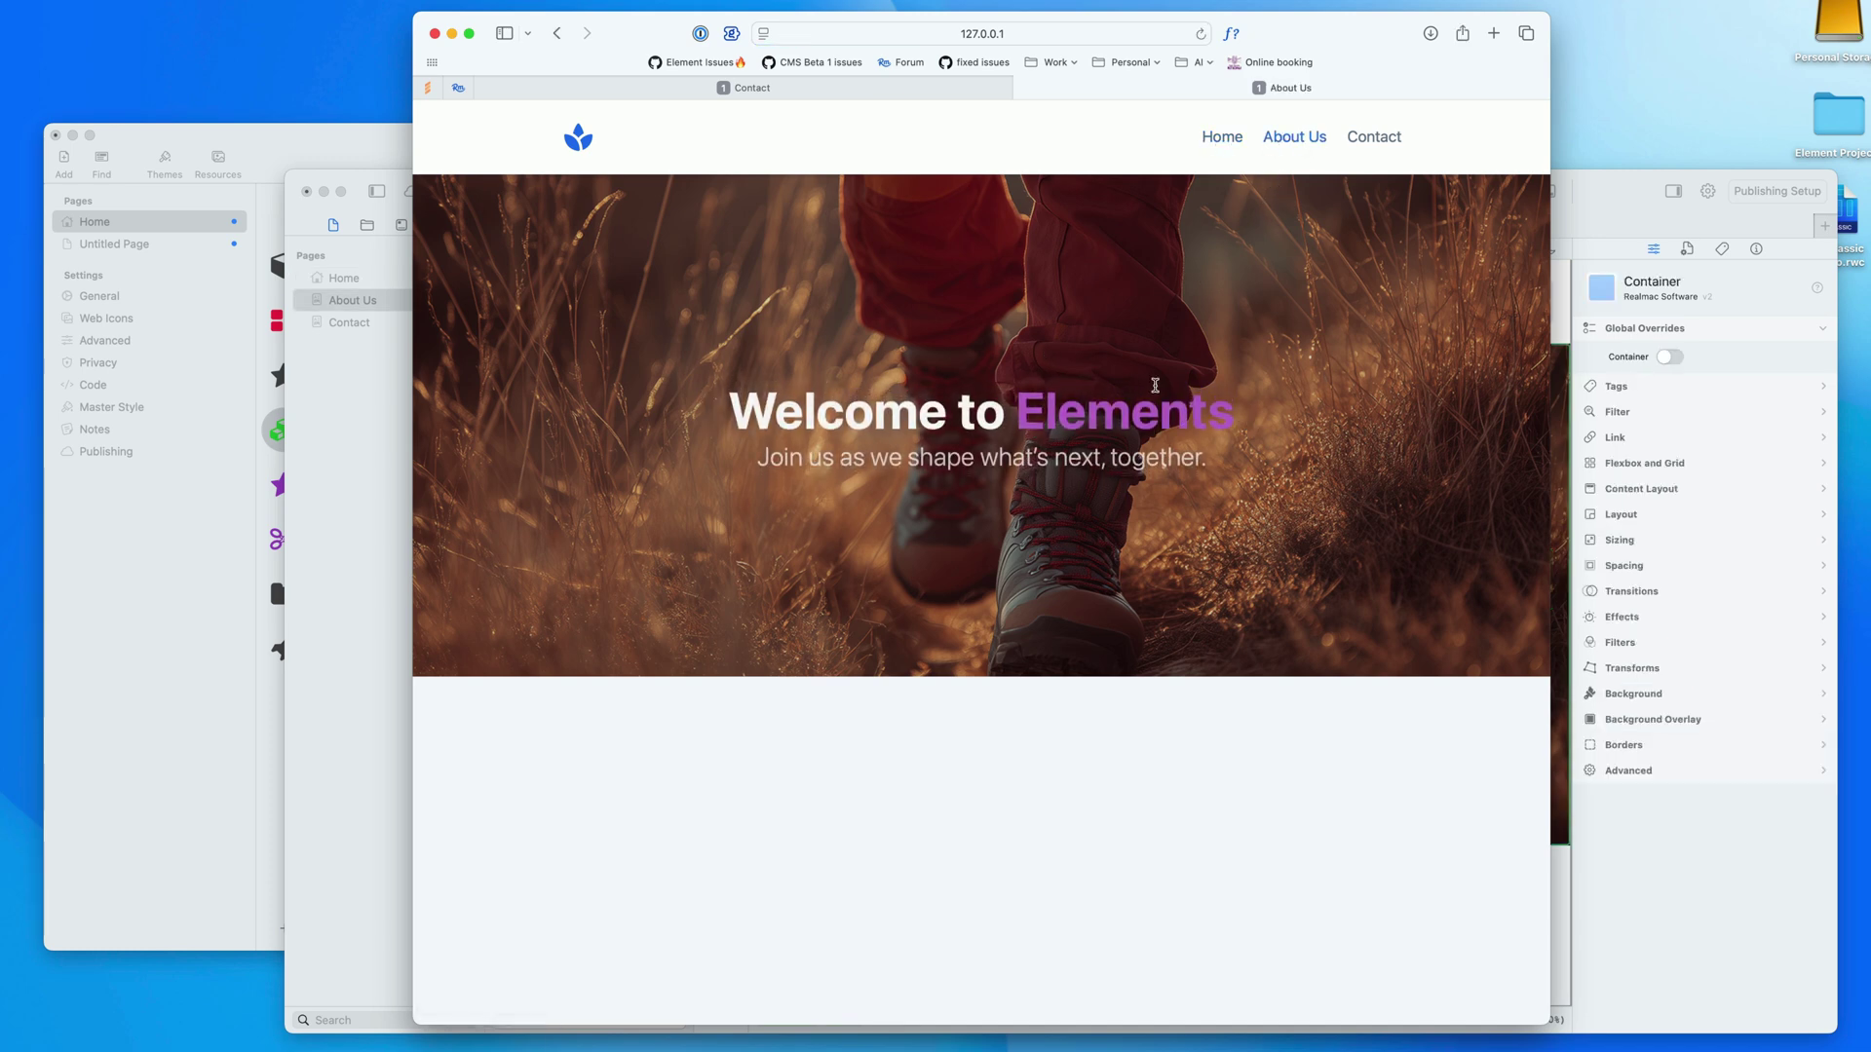
pyautogui.click(1380, 141)
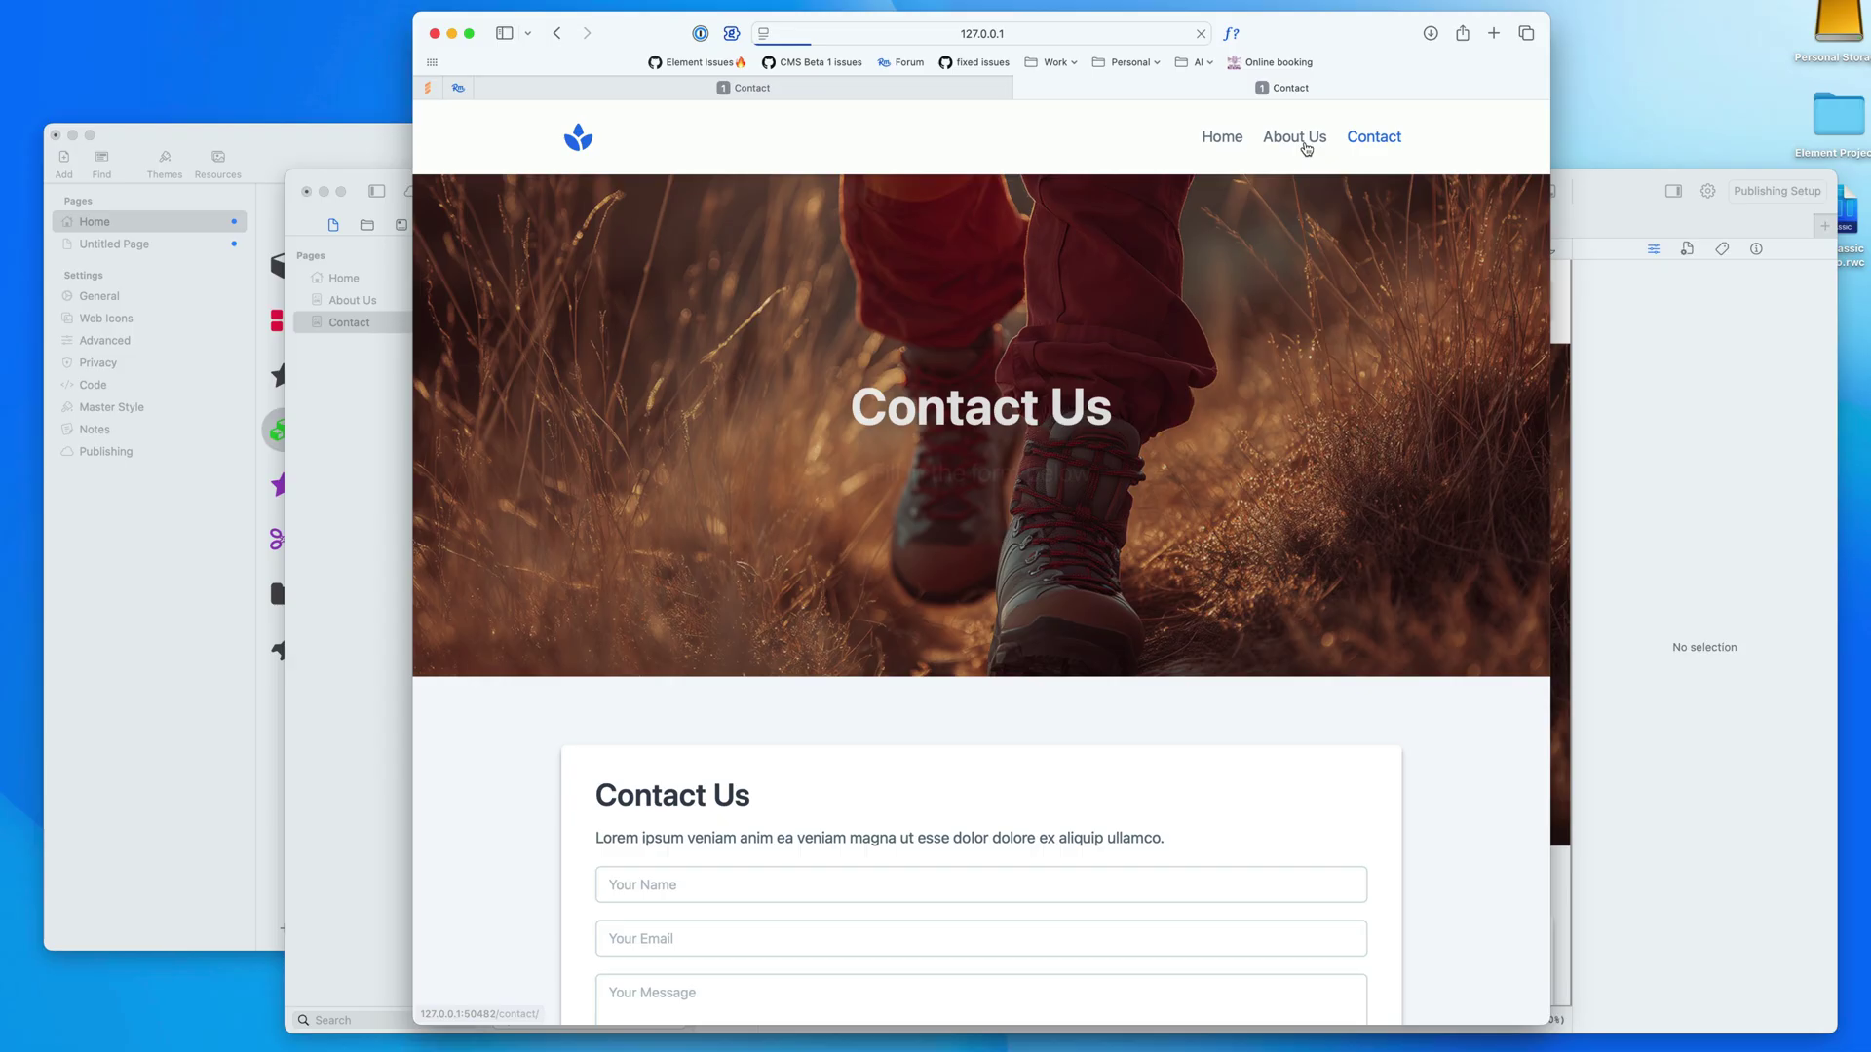
pyautogui.scroll(-5, 1239, 618)
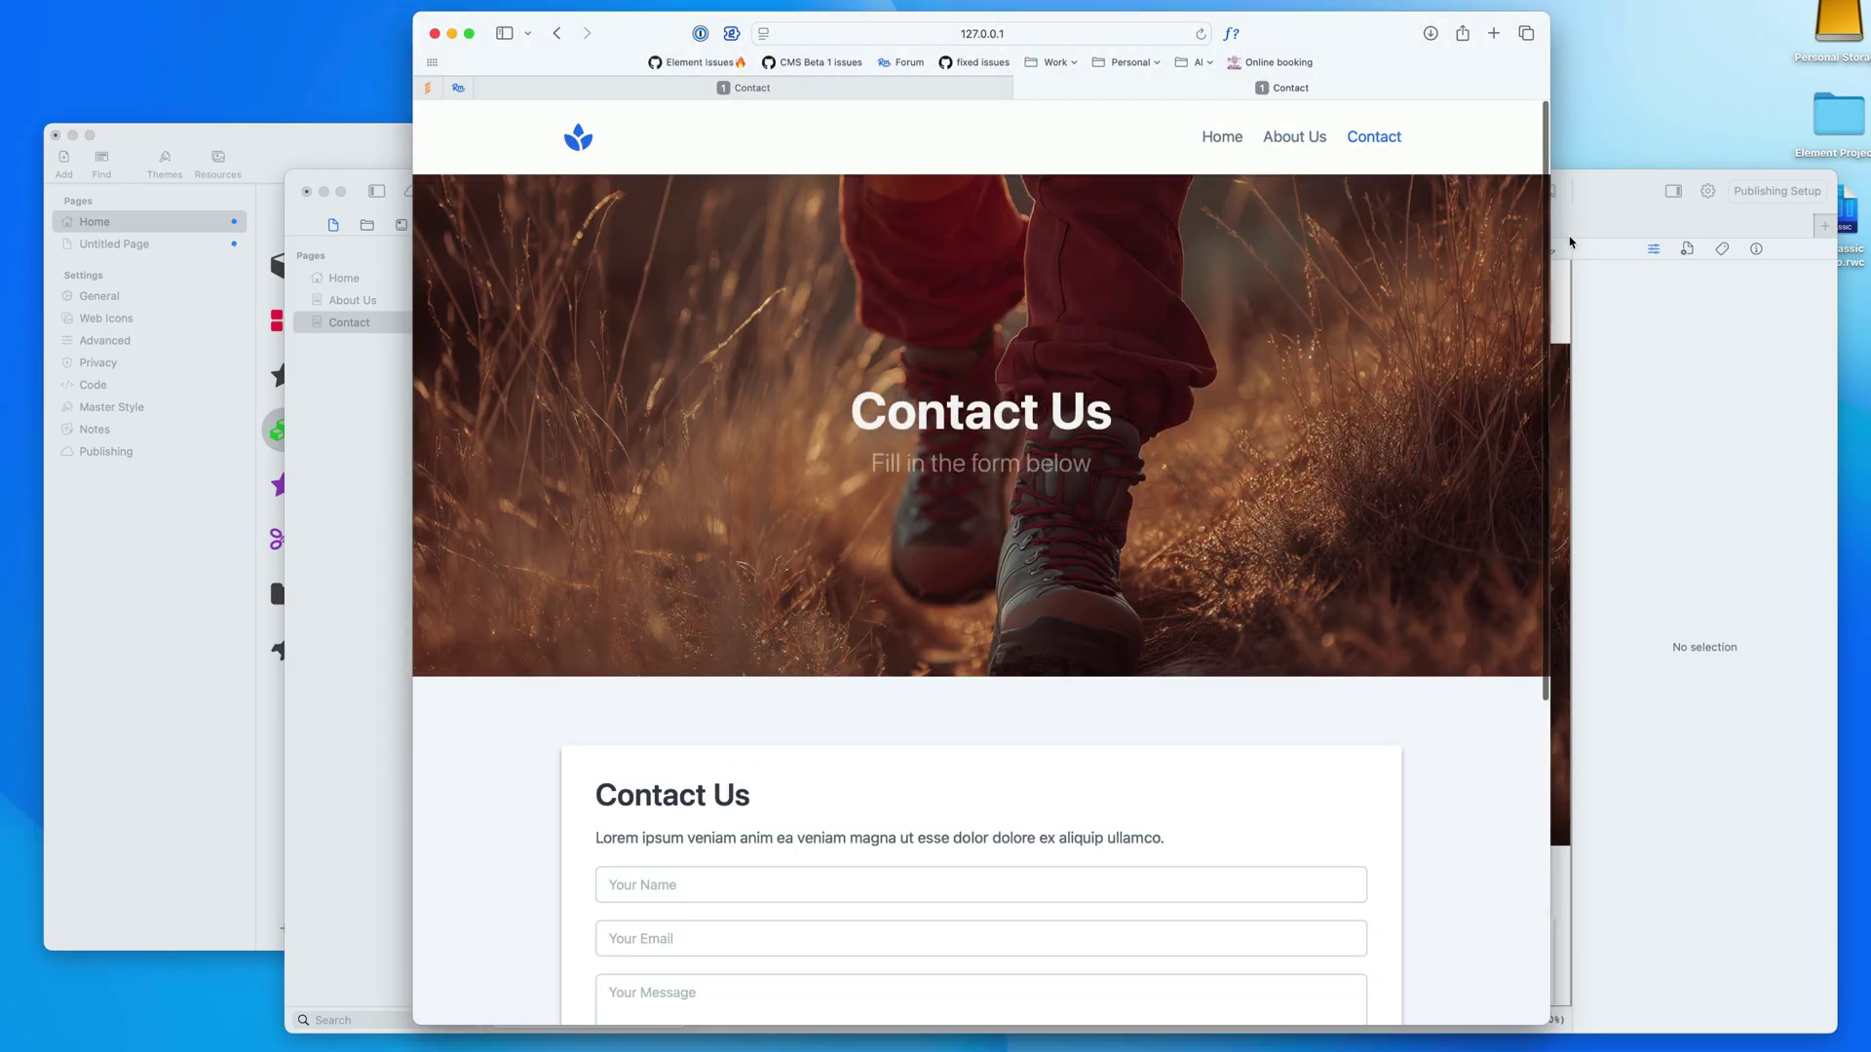
# Step: Return to Elements and change the About Us page's hero heading to "About Us"
pyautogui.click(1570, 243)
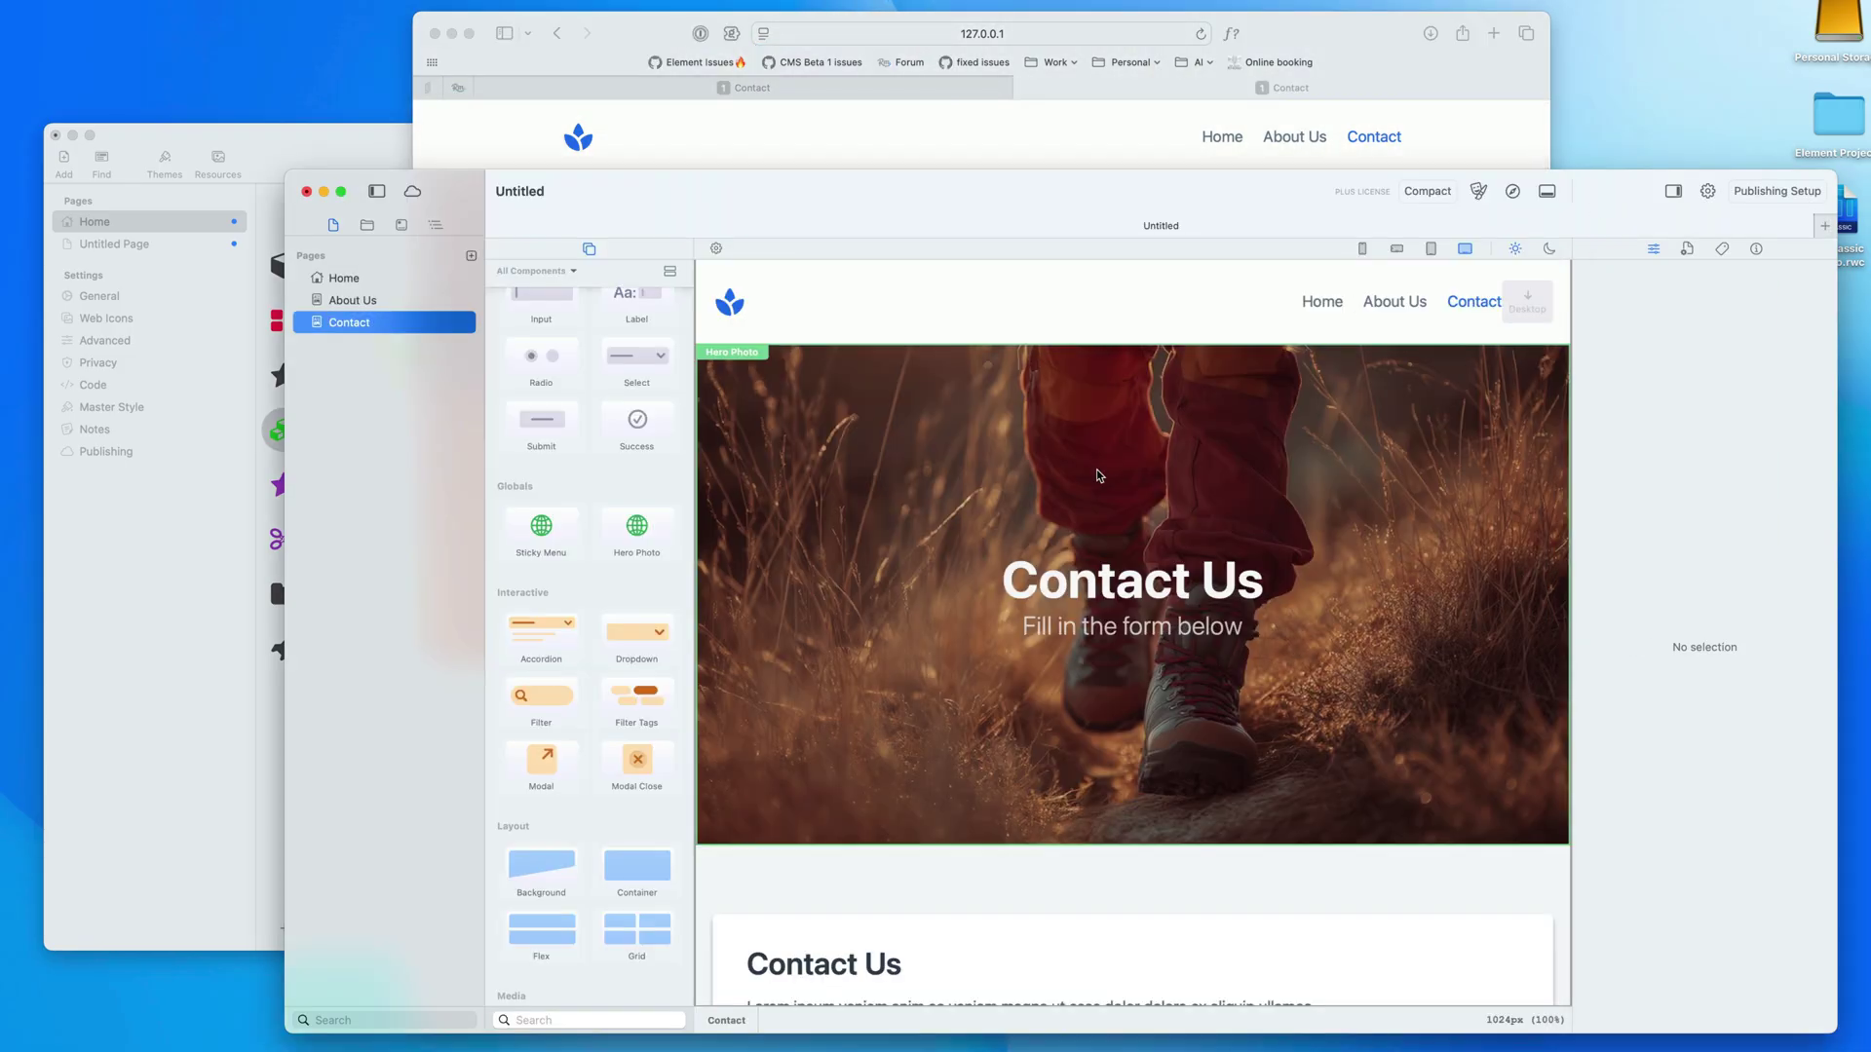
pyautogui.click(398, 305)
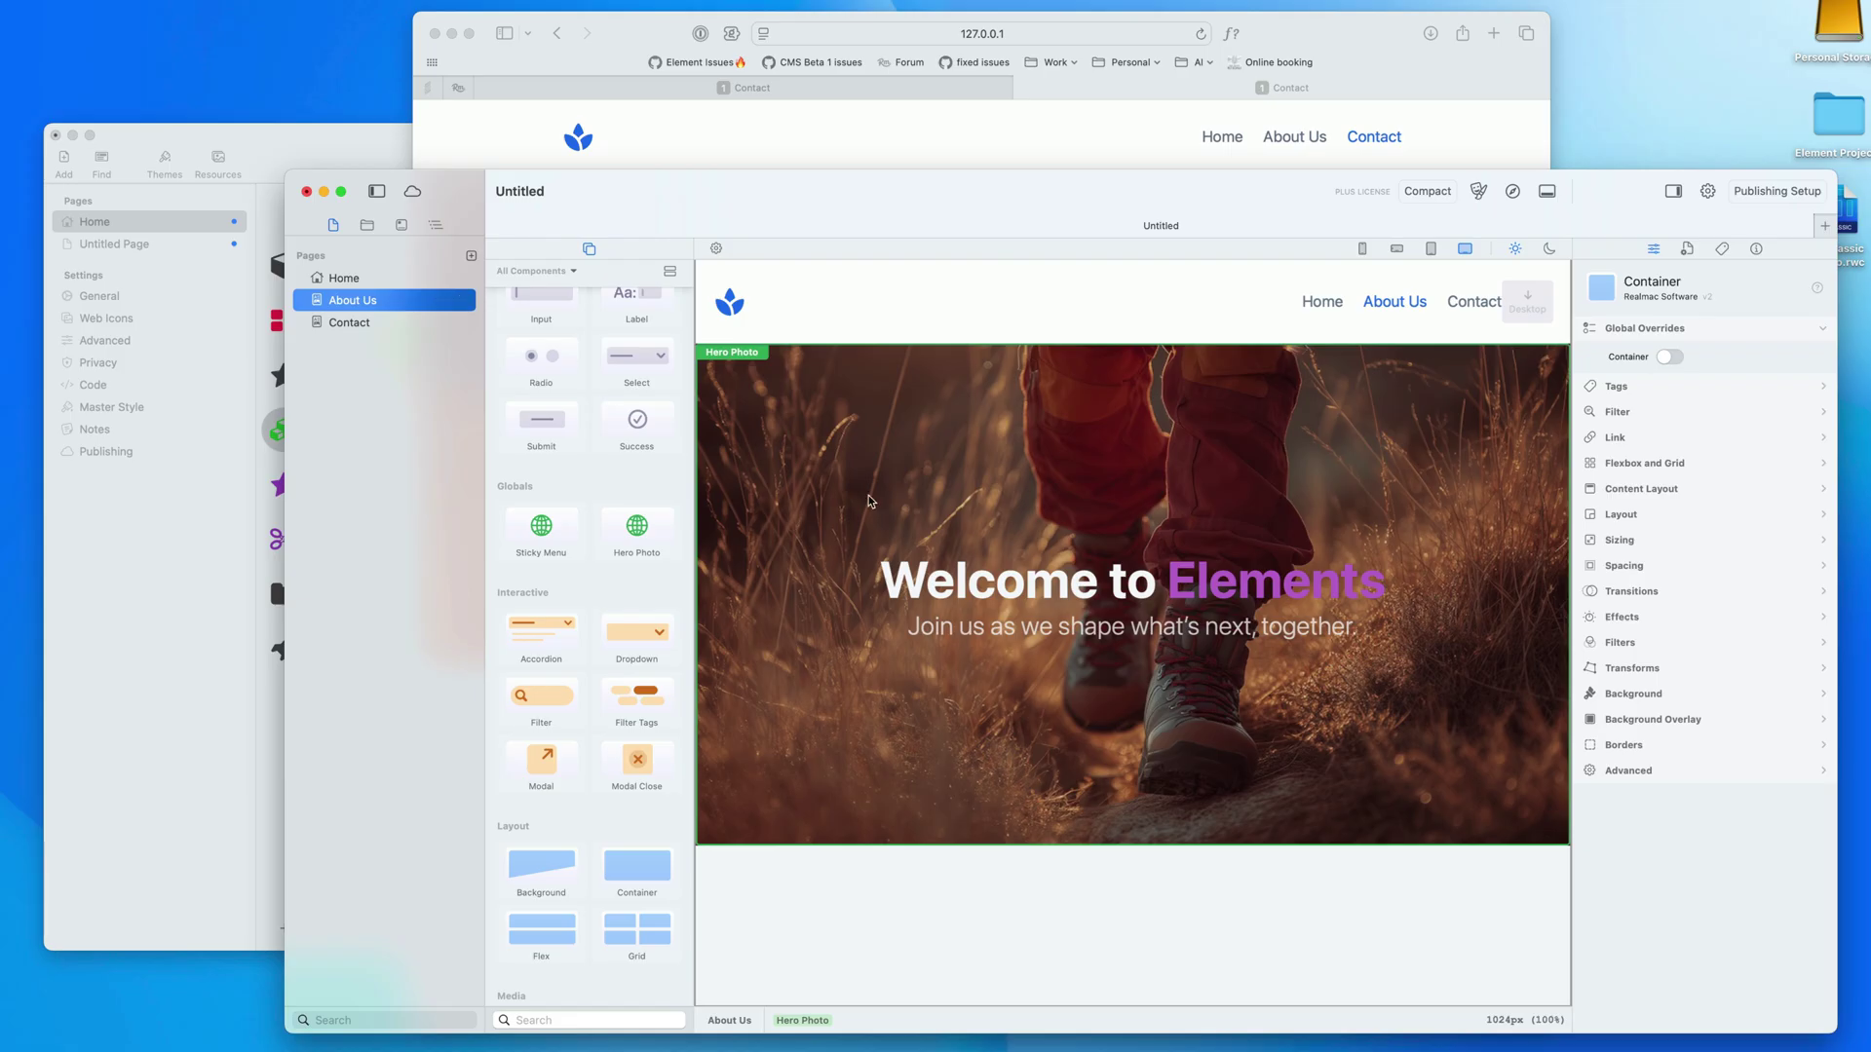
pyautogui.doubleClick(1045, 585)
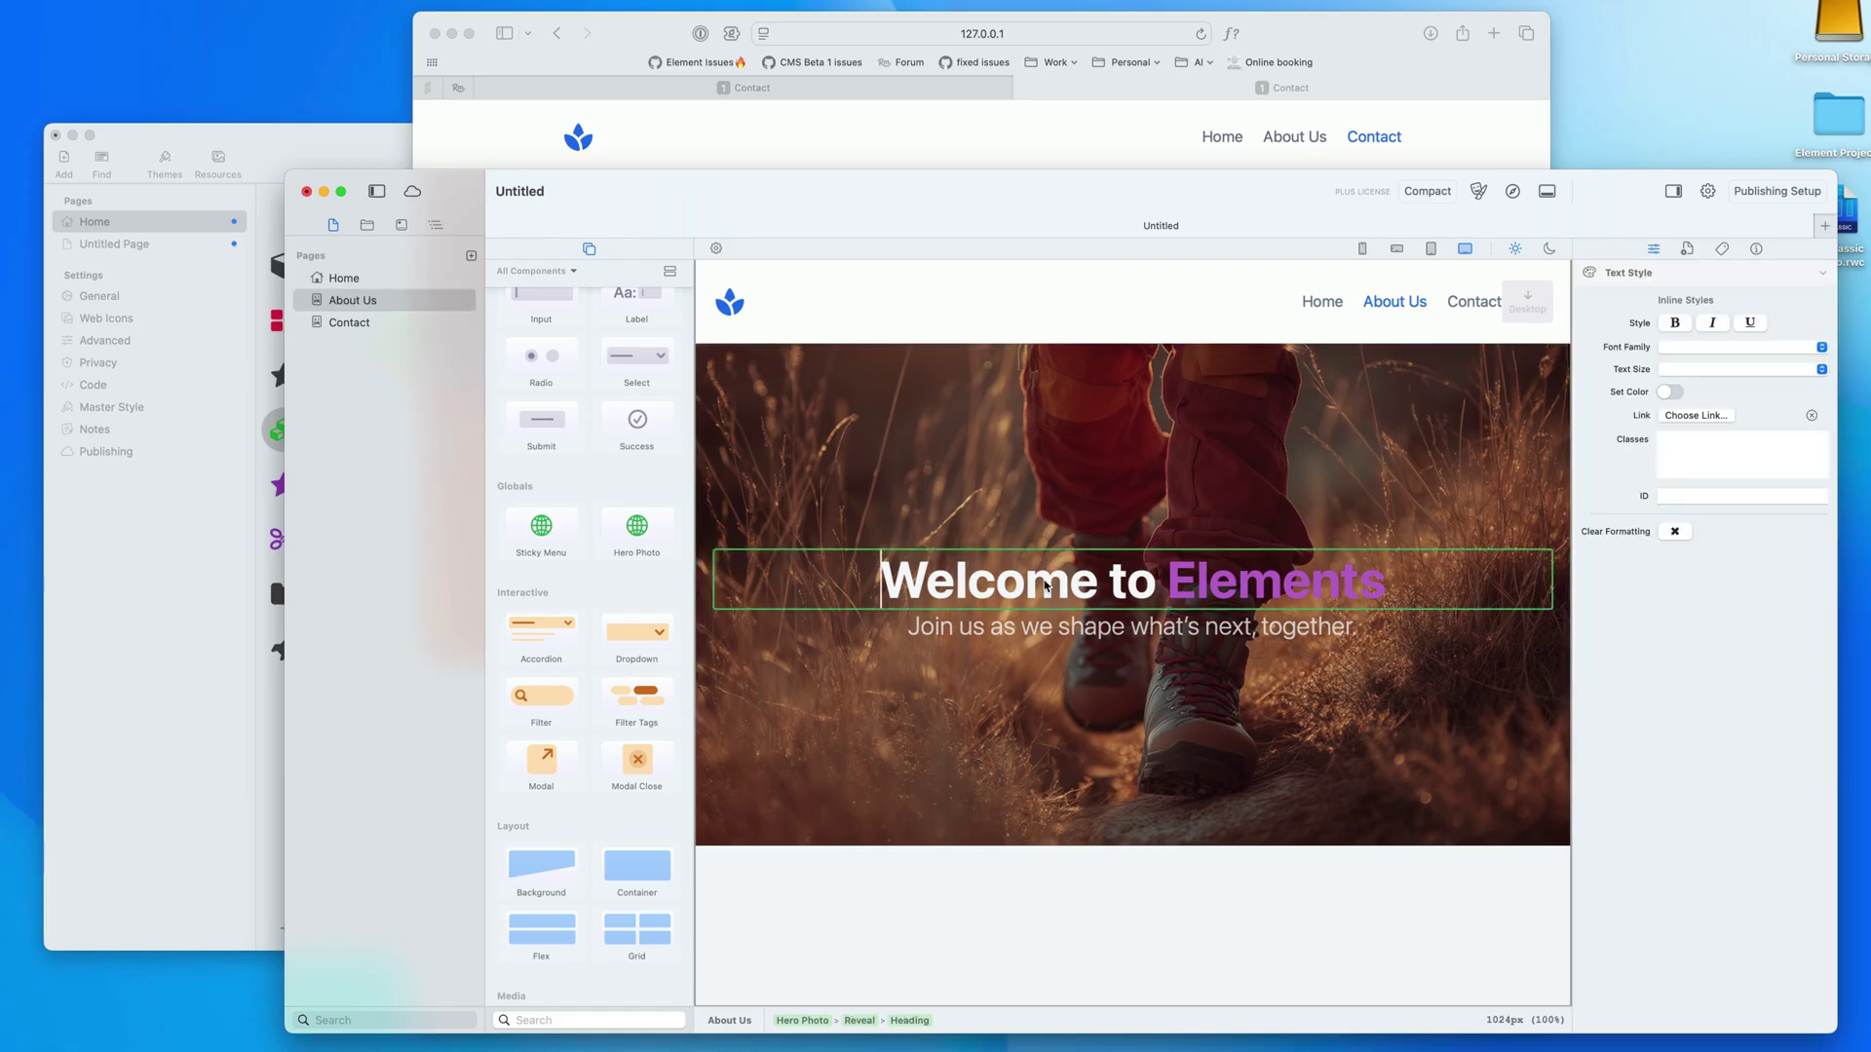
pyautogui.press('super+a')
pyautogui.write('About Us')
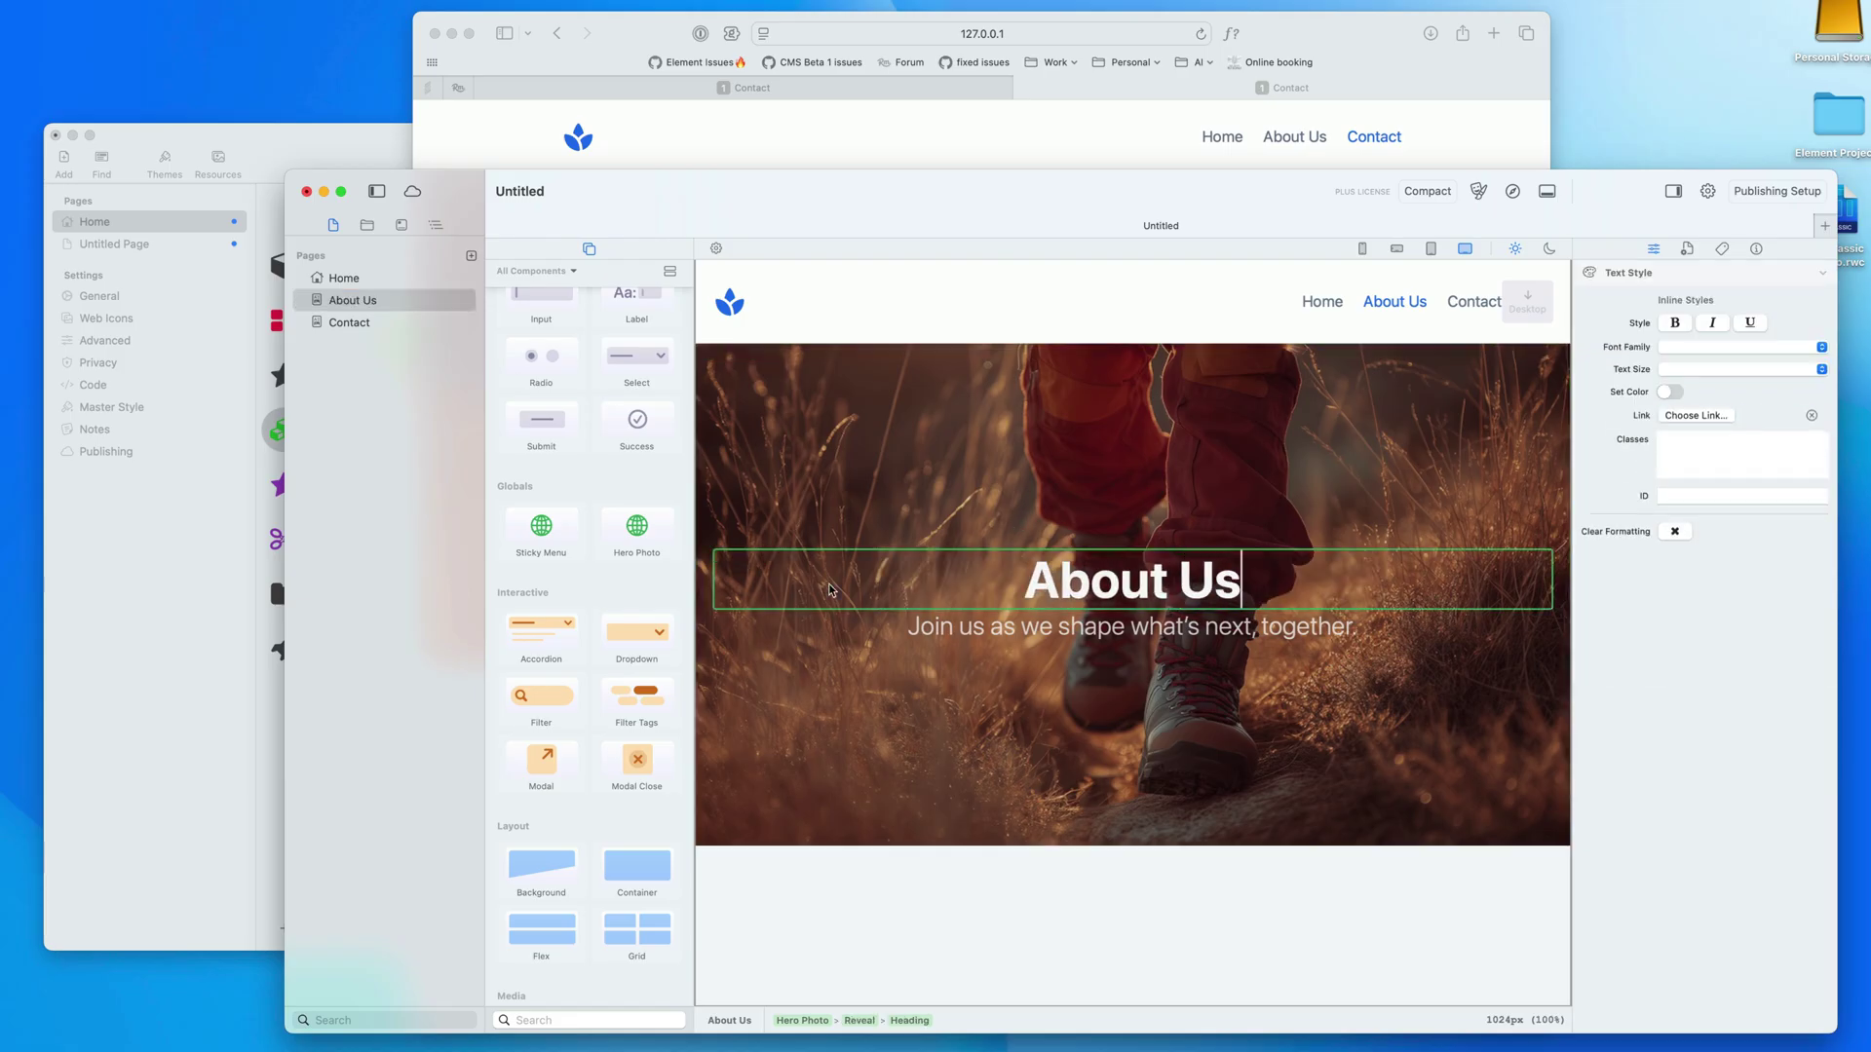
# Step: Enable the global override for the background image of the Hero Photo container on the About Us page
pyautogui.click(849, 495)
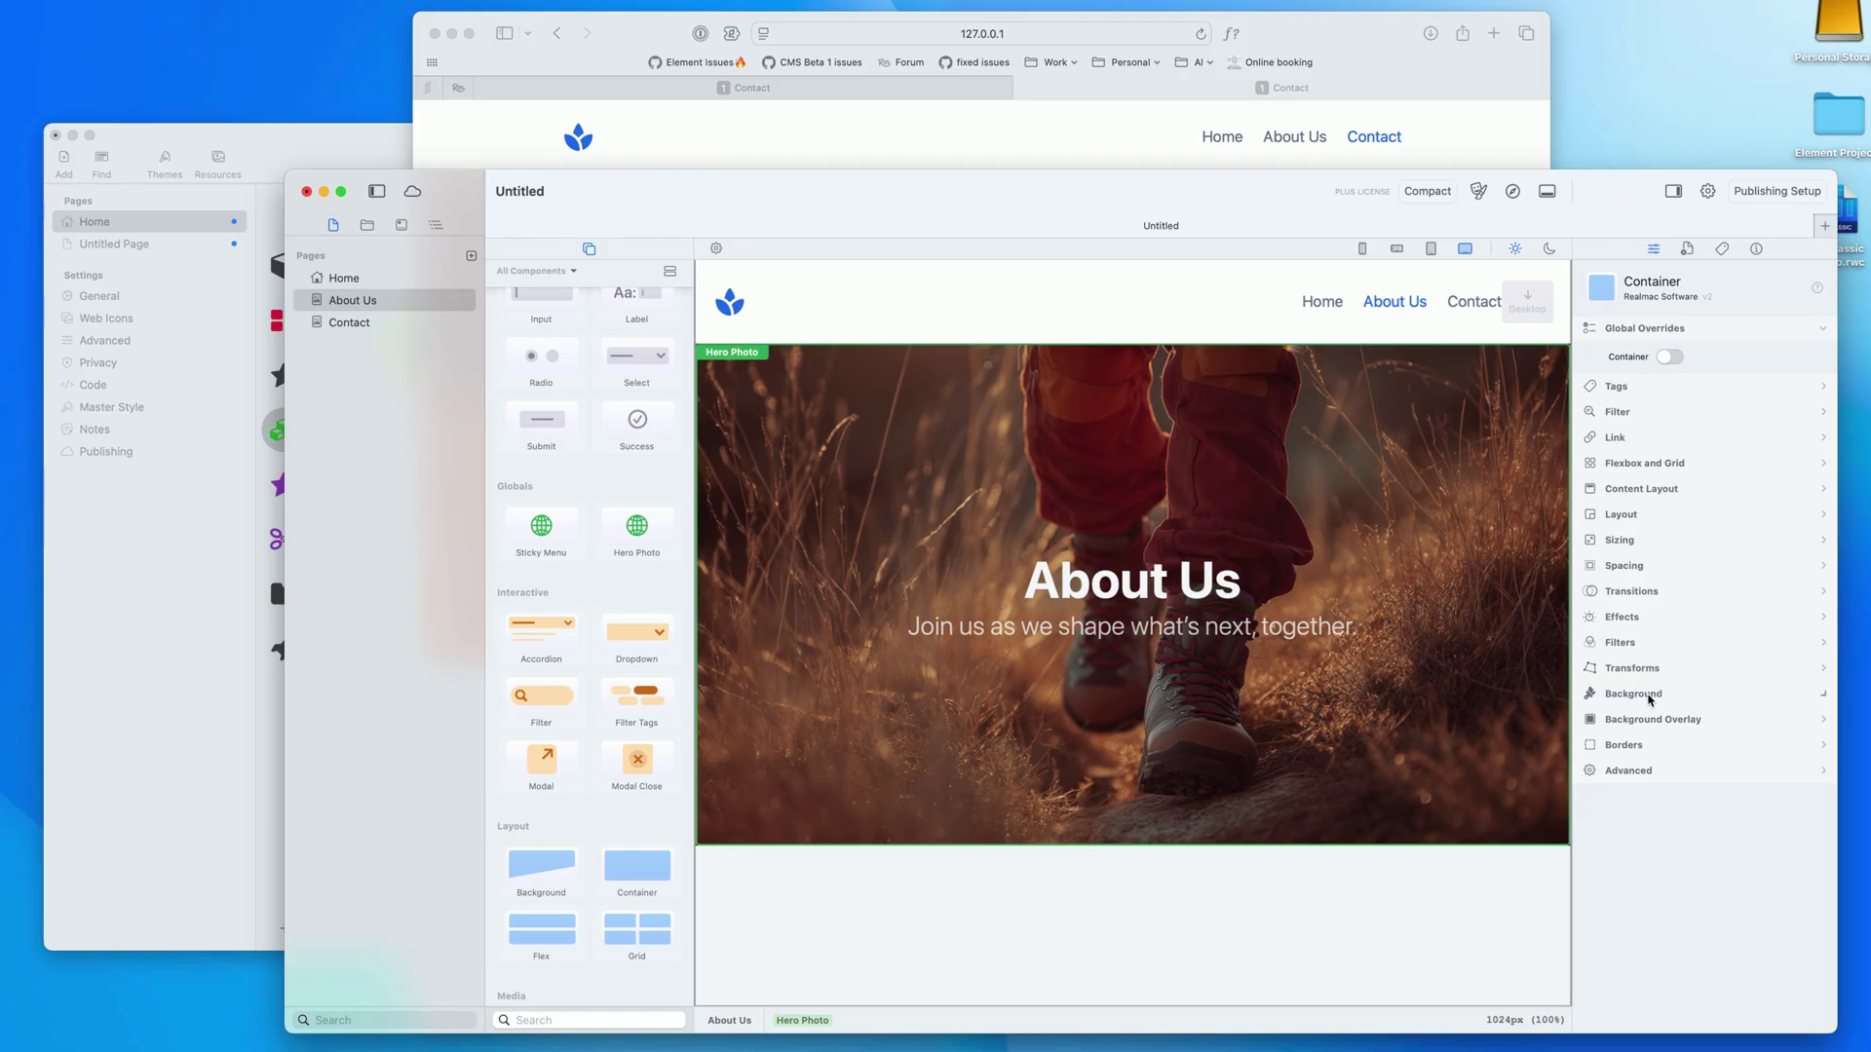
pyautogui.click(1633, 694)
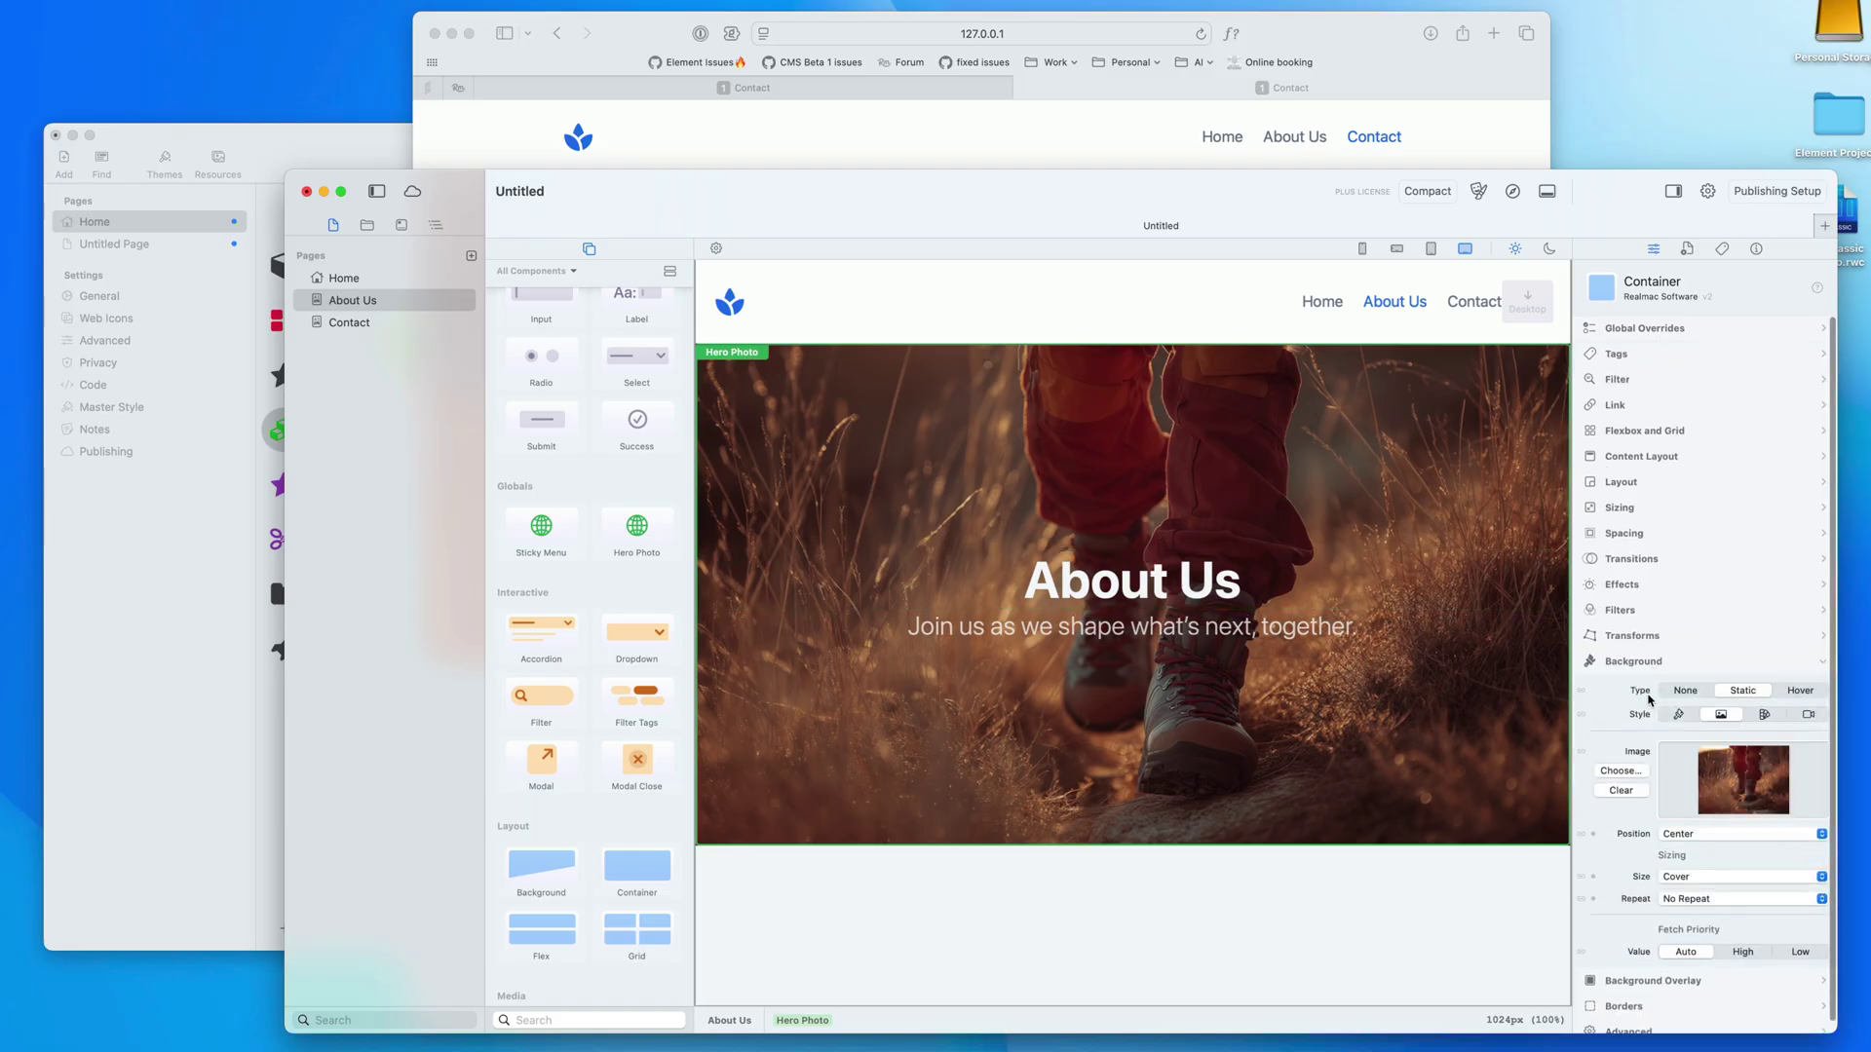
pyautogui.click(1583, 752)
# Step: Switch to RapidWeaver Classic, look at the project's resources window, close it and return to Elements
pyautogui.click(331, 148)
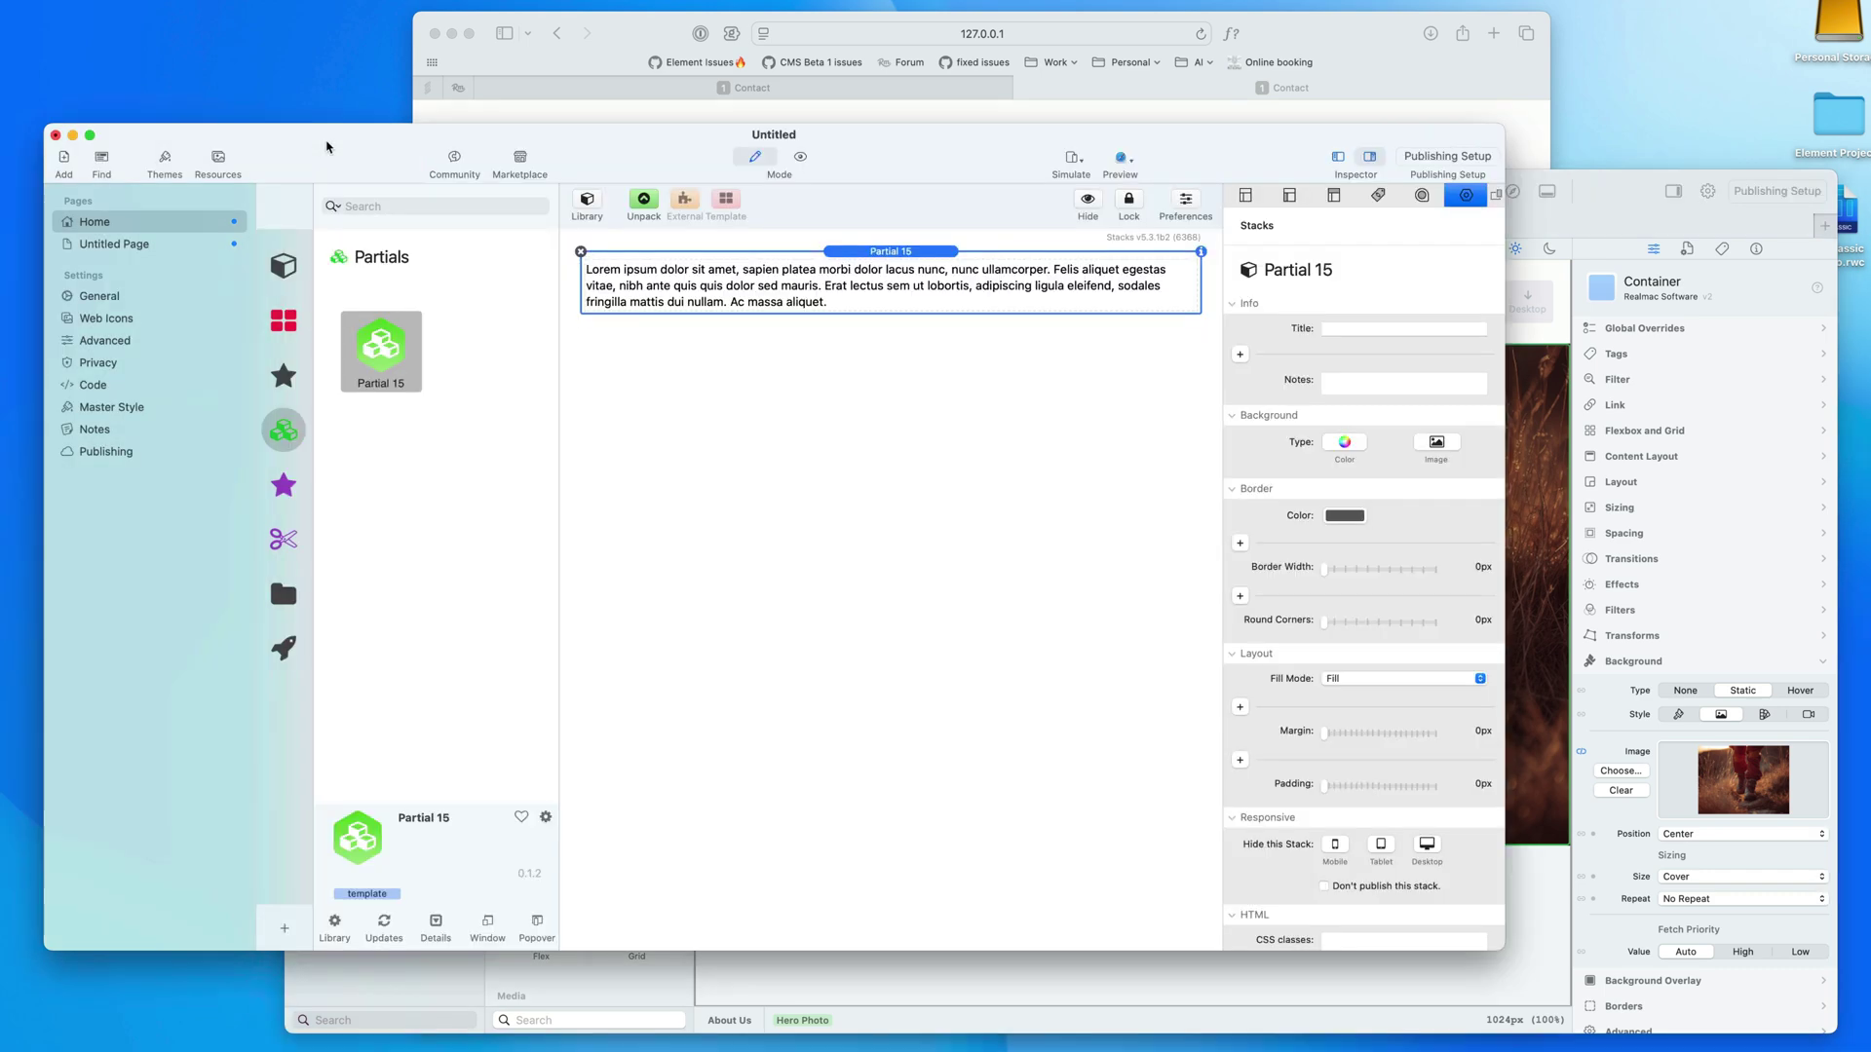
pyautogui.click(218, 161)
pyautogui.moveTo(417, 249); pyautogui.dragTo(330, 158)
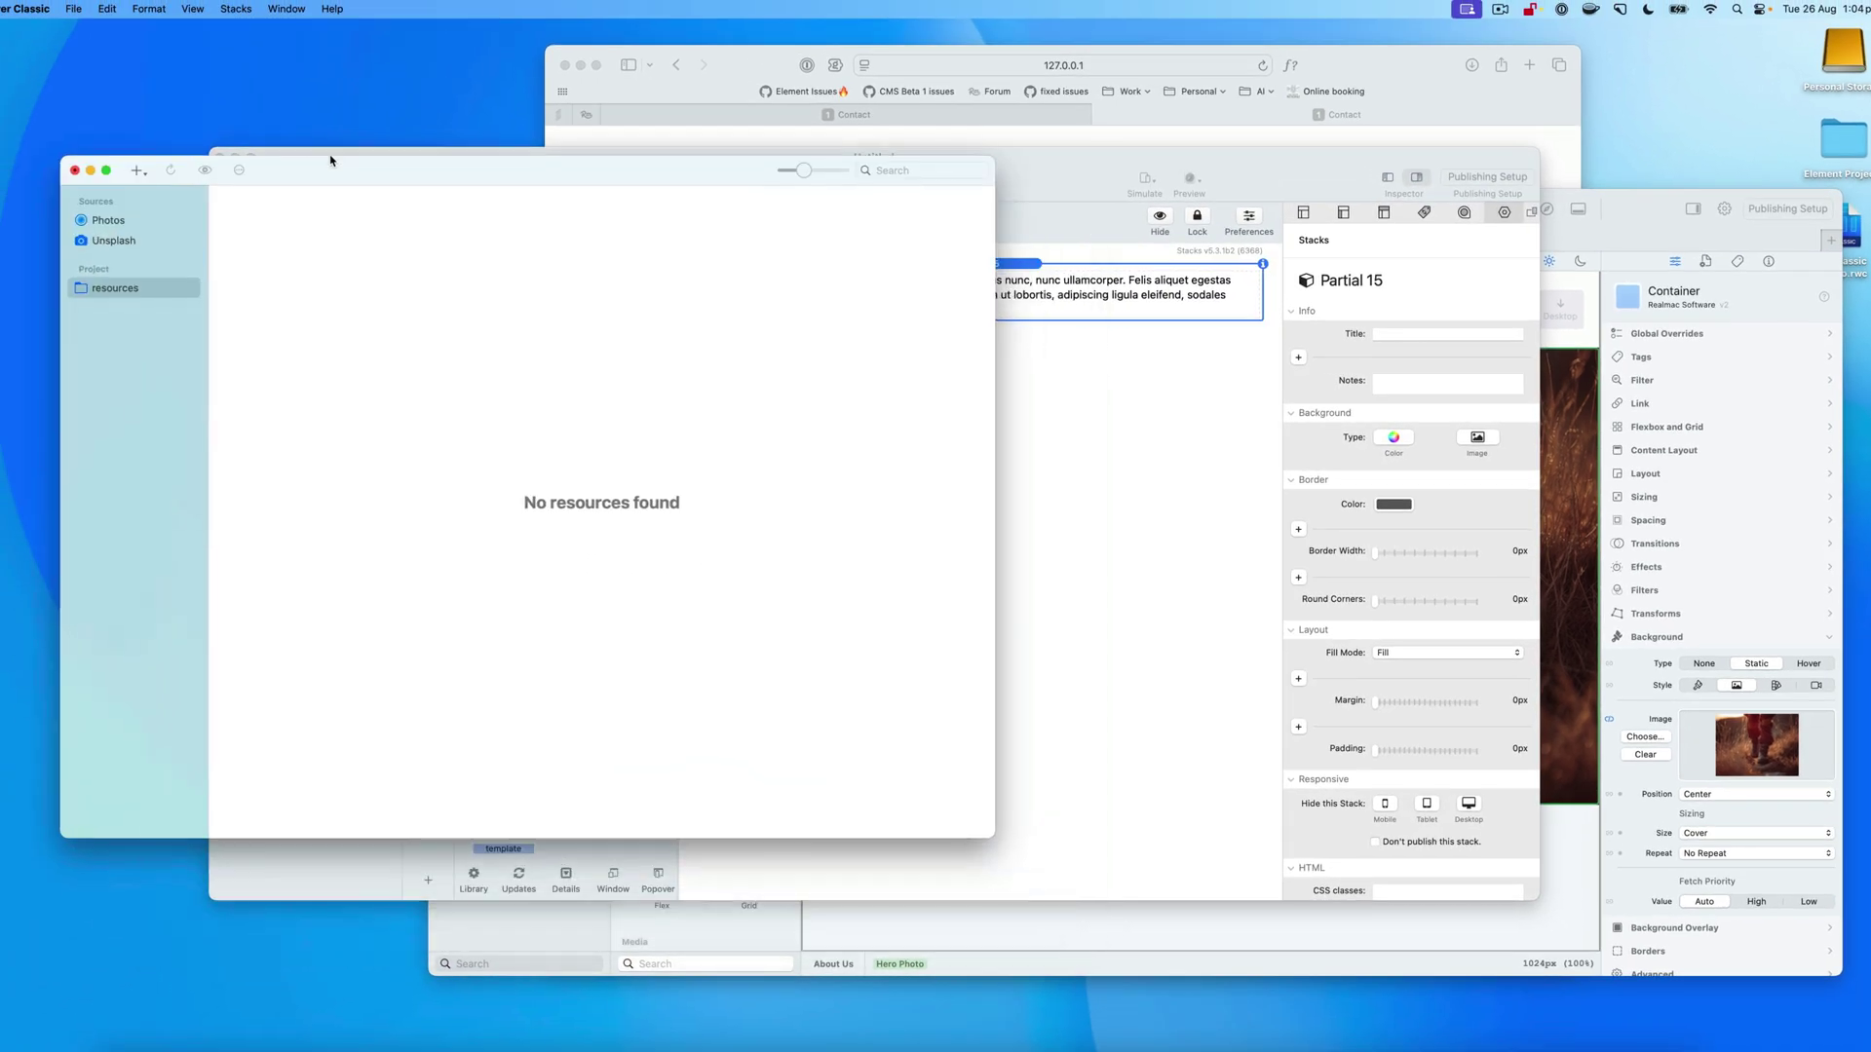
pyautogui.moveTo(990, 836); pyautogui.dragTo(708, 552)
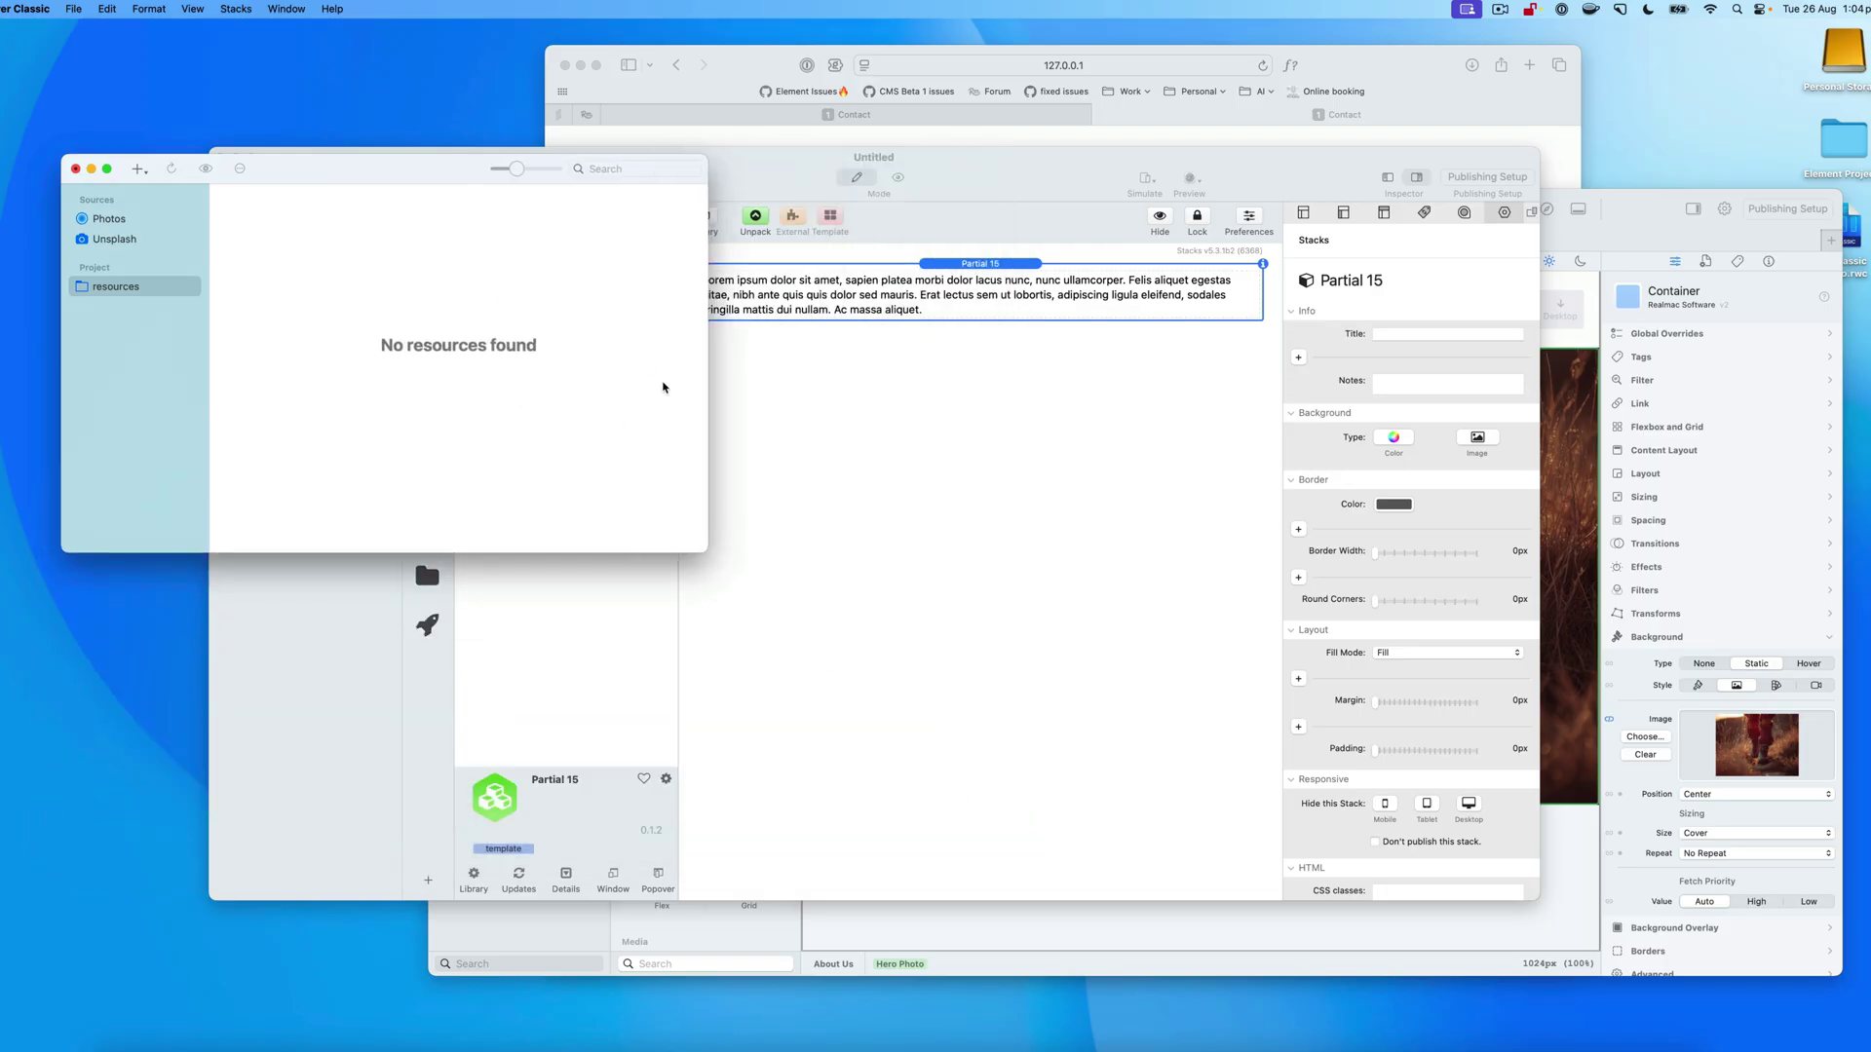
pyautogui.click(75, 170)
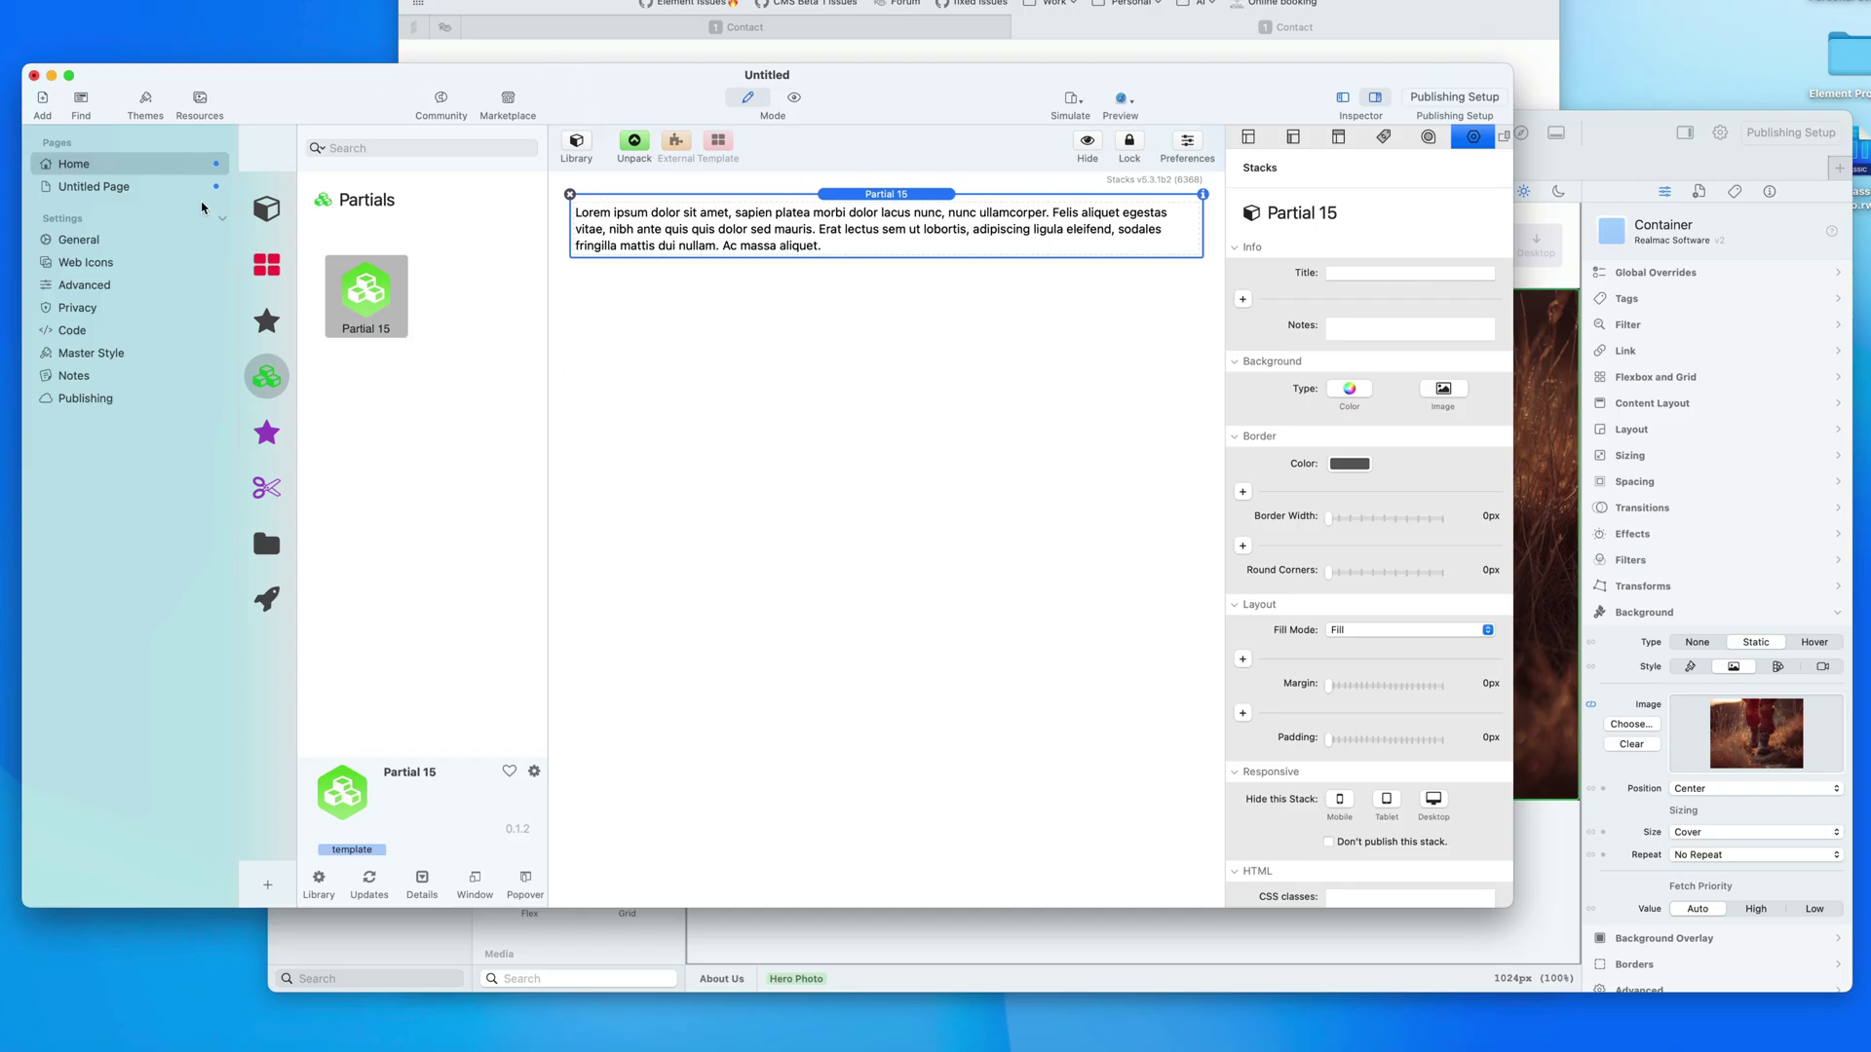
pyautogui.click(1613, 159)
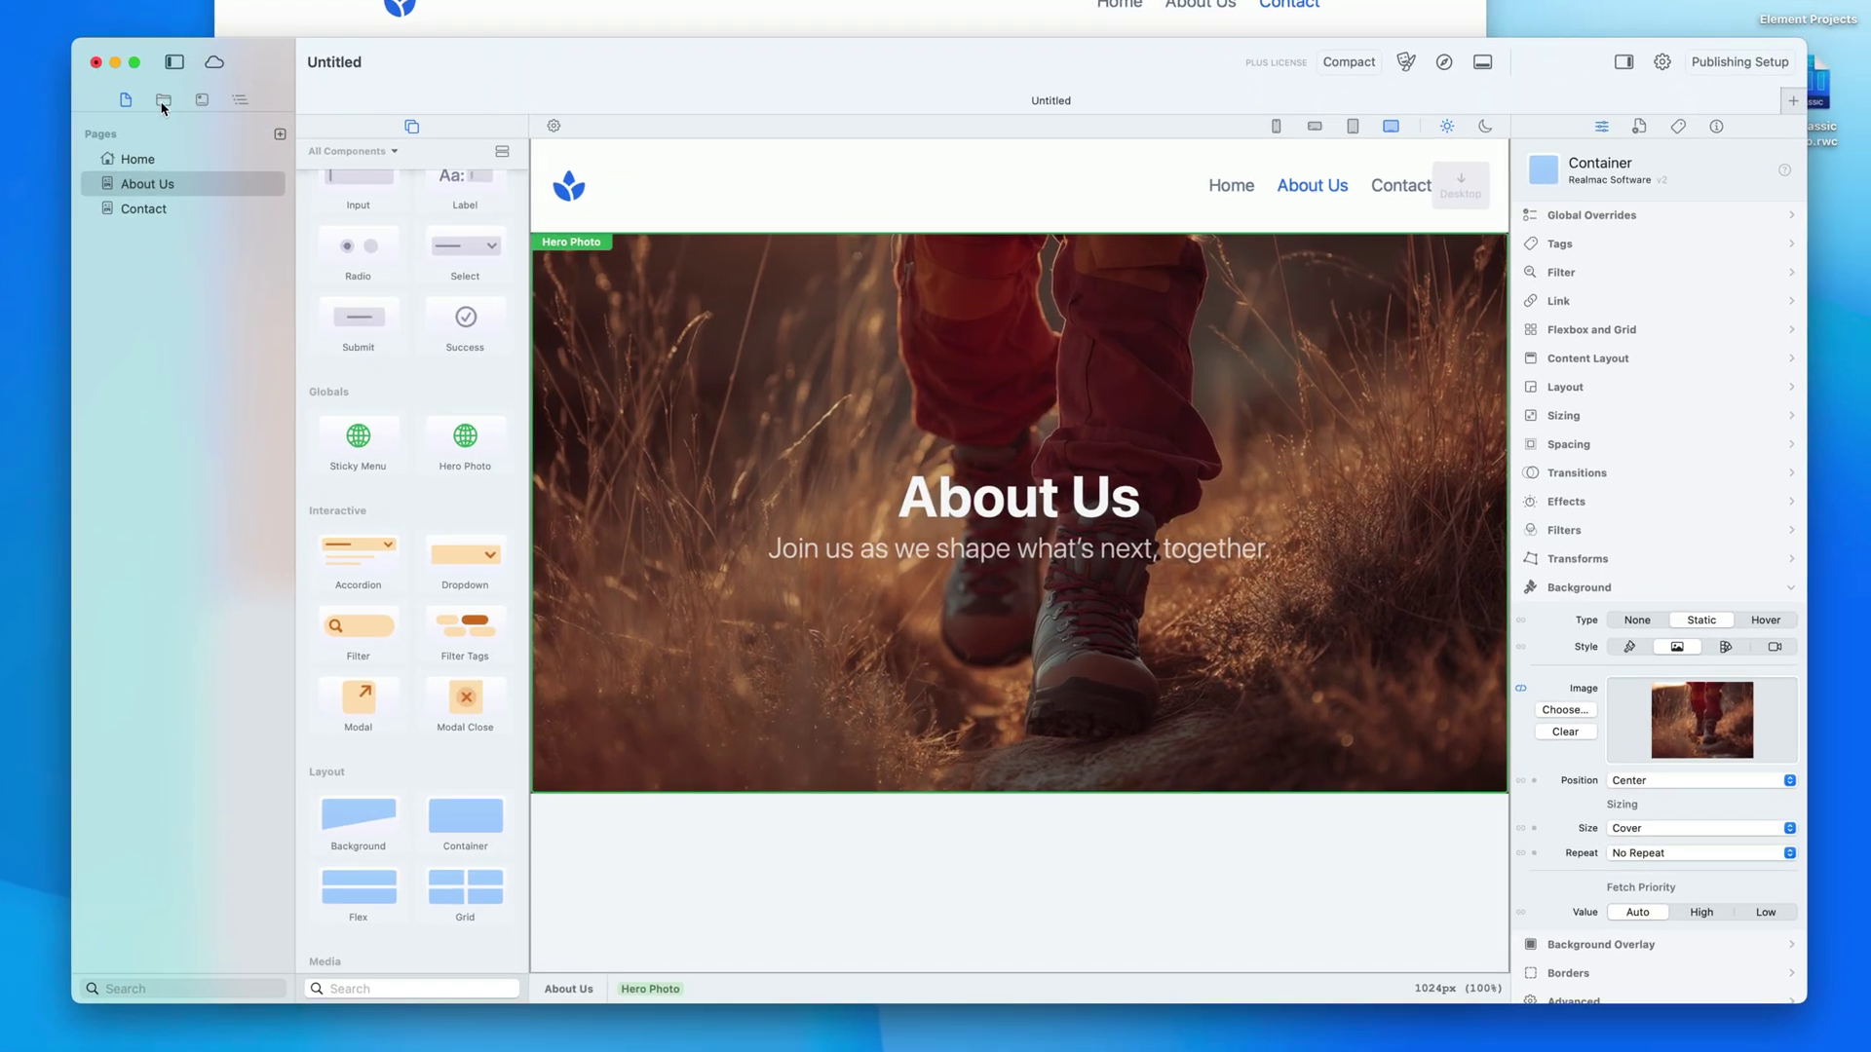
# Step: Set the Hero Photo background image on the About Us page to rainy.jpg from the photography backgrounds in the core resources
pyautogui.click(163, 102)
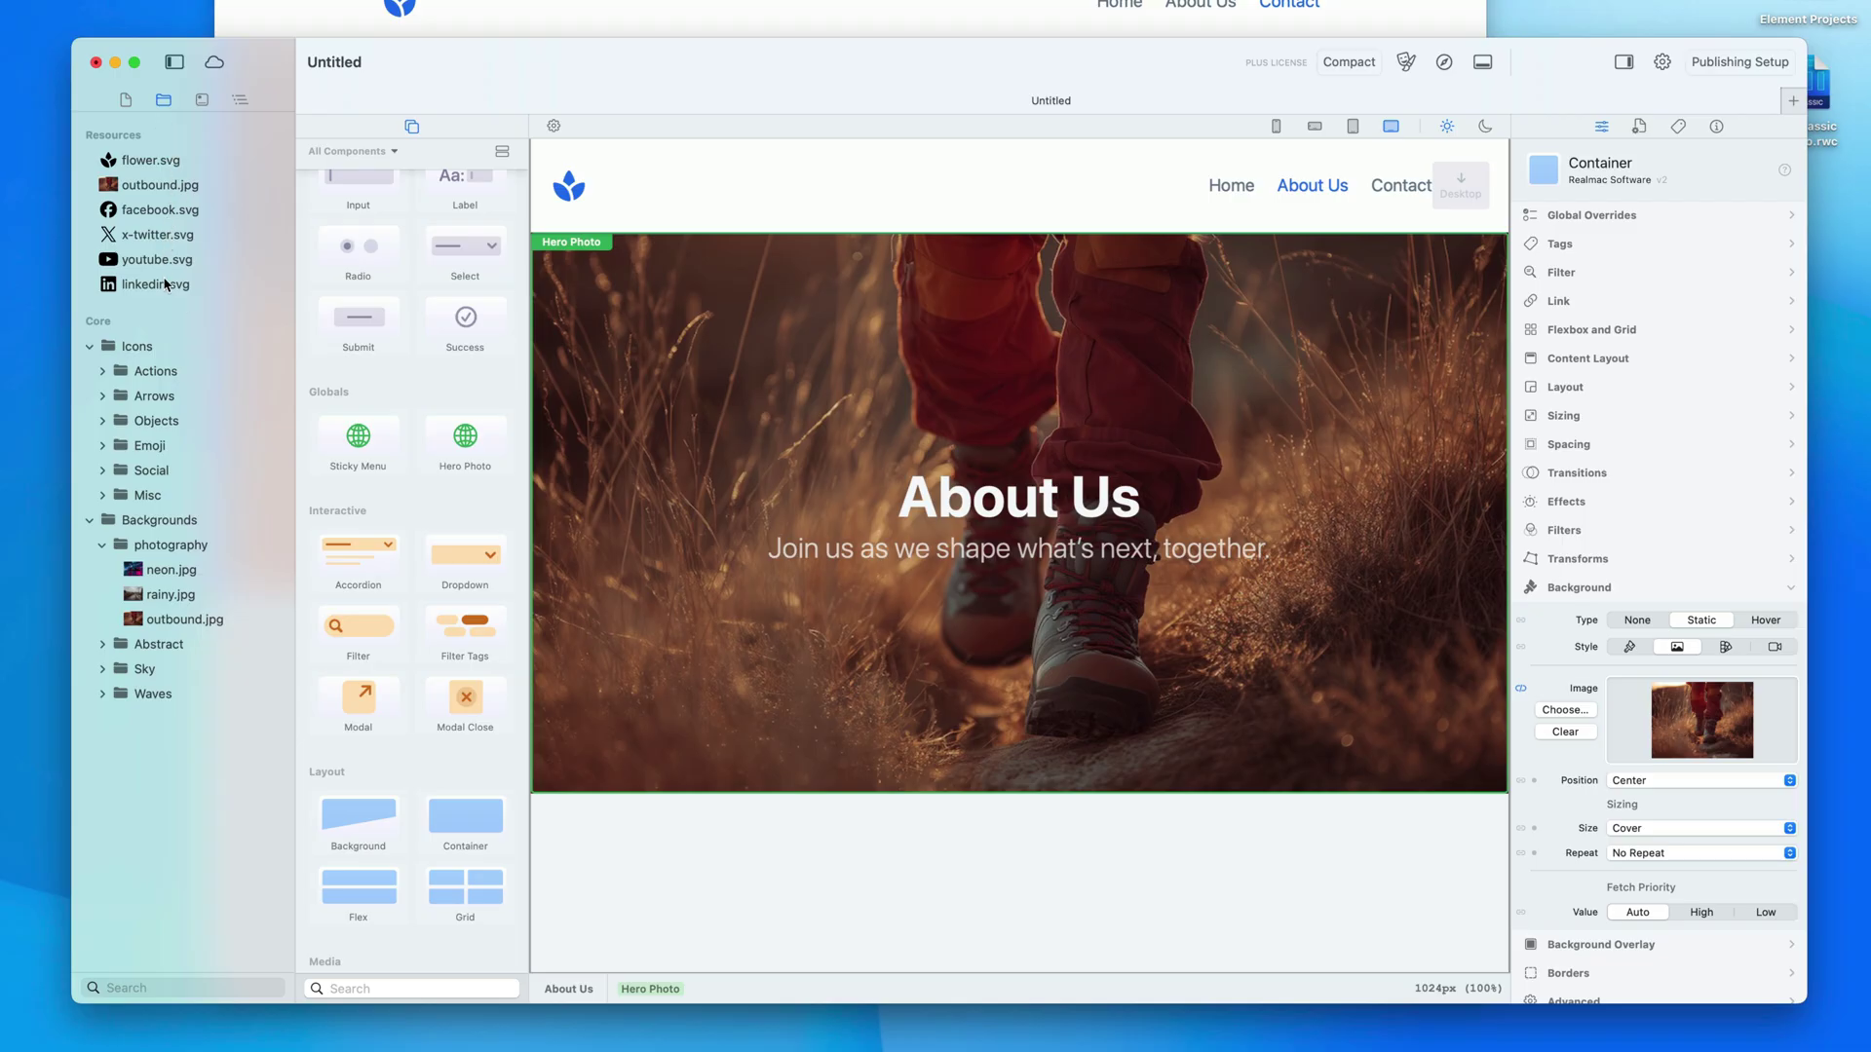
pyautogui.rightClick(149, 137)
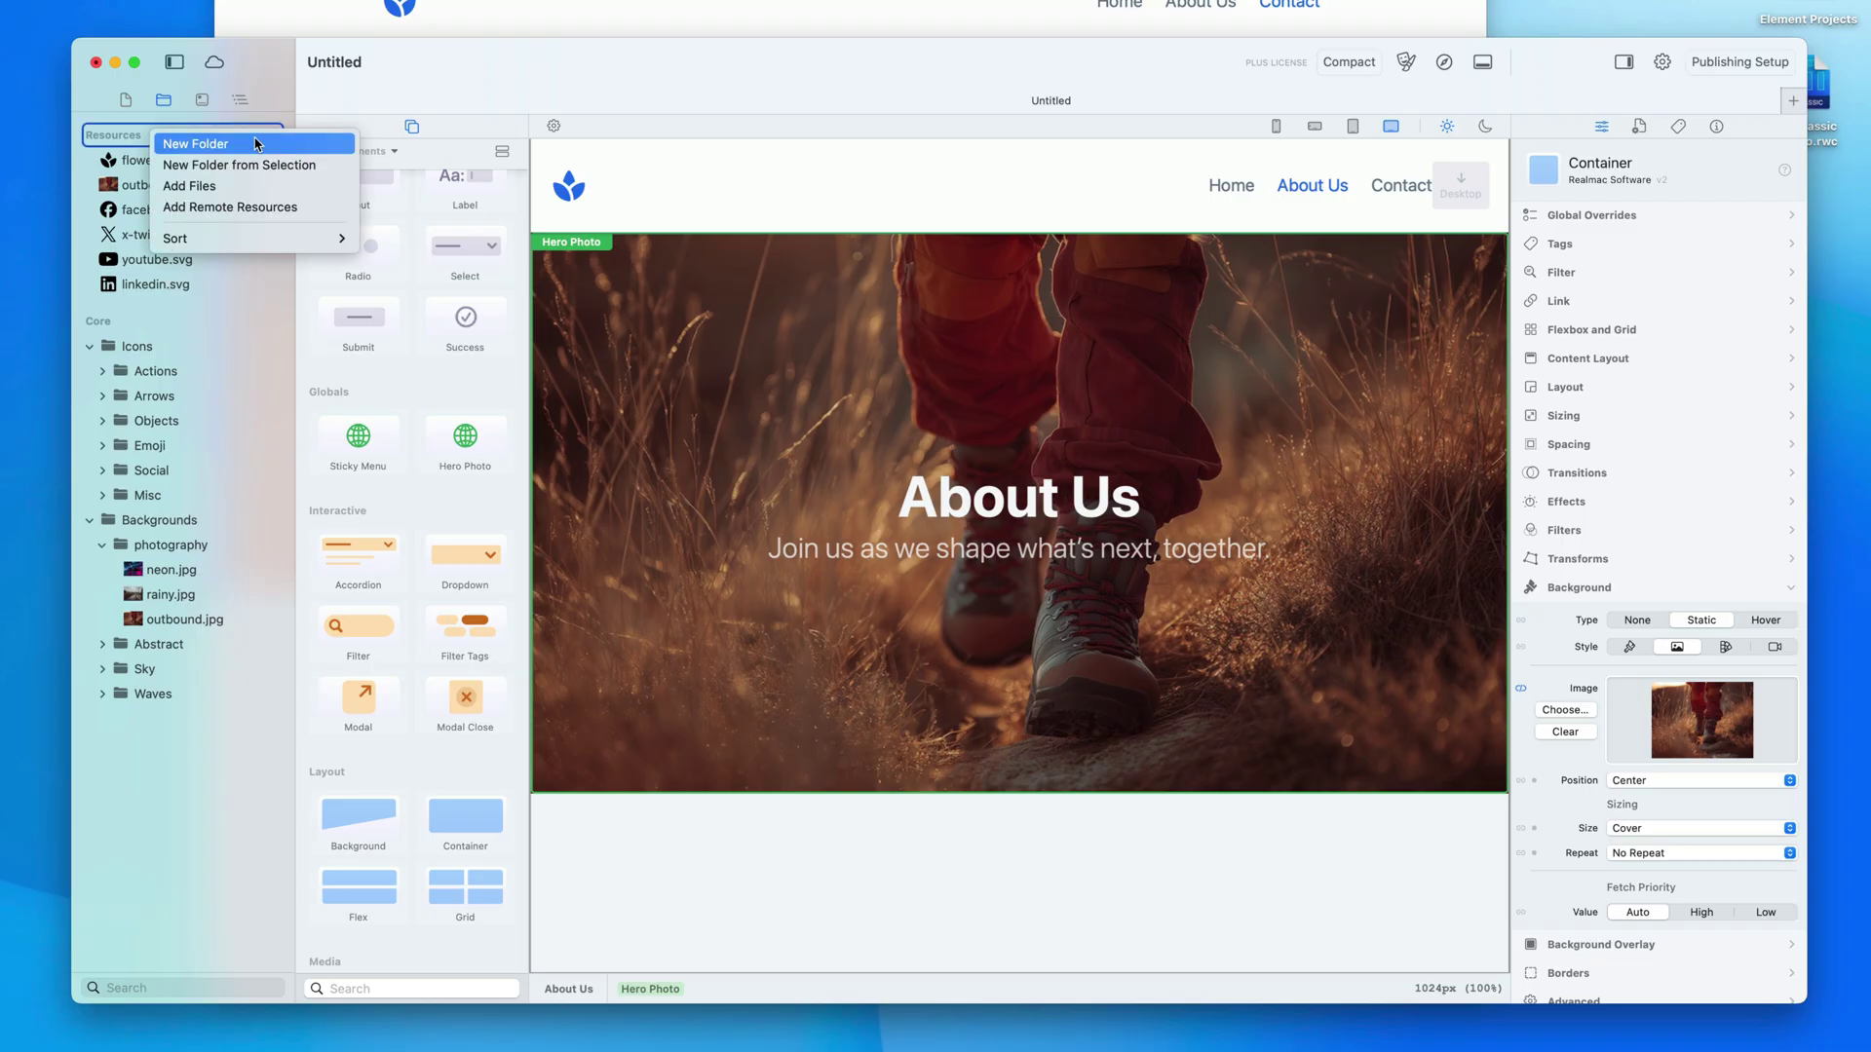
pyautogui.click(97, 136)
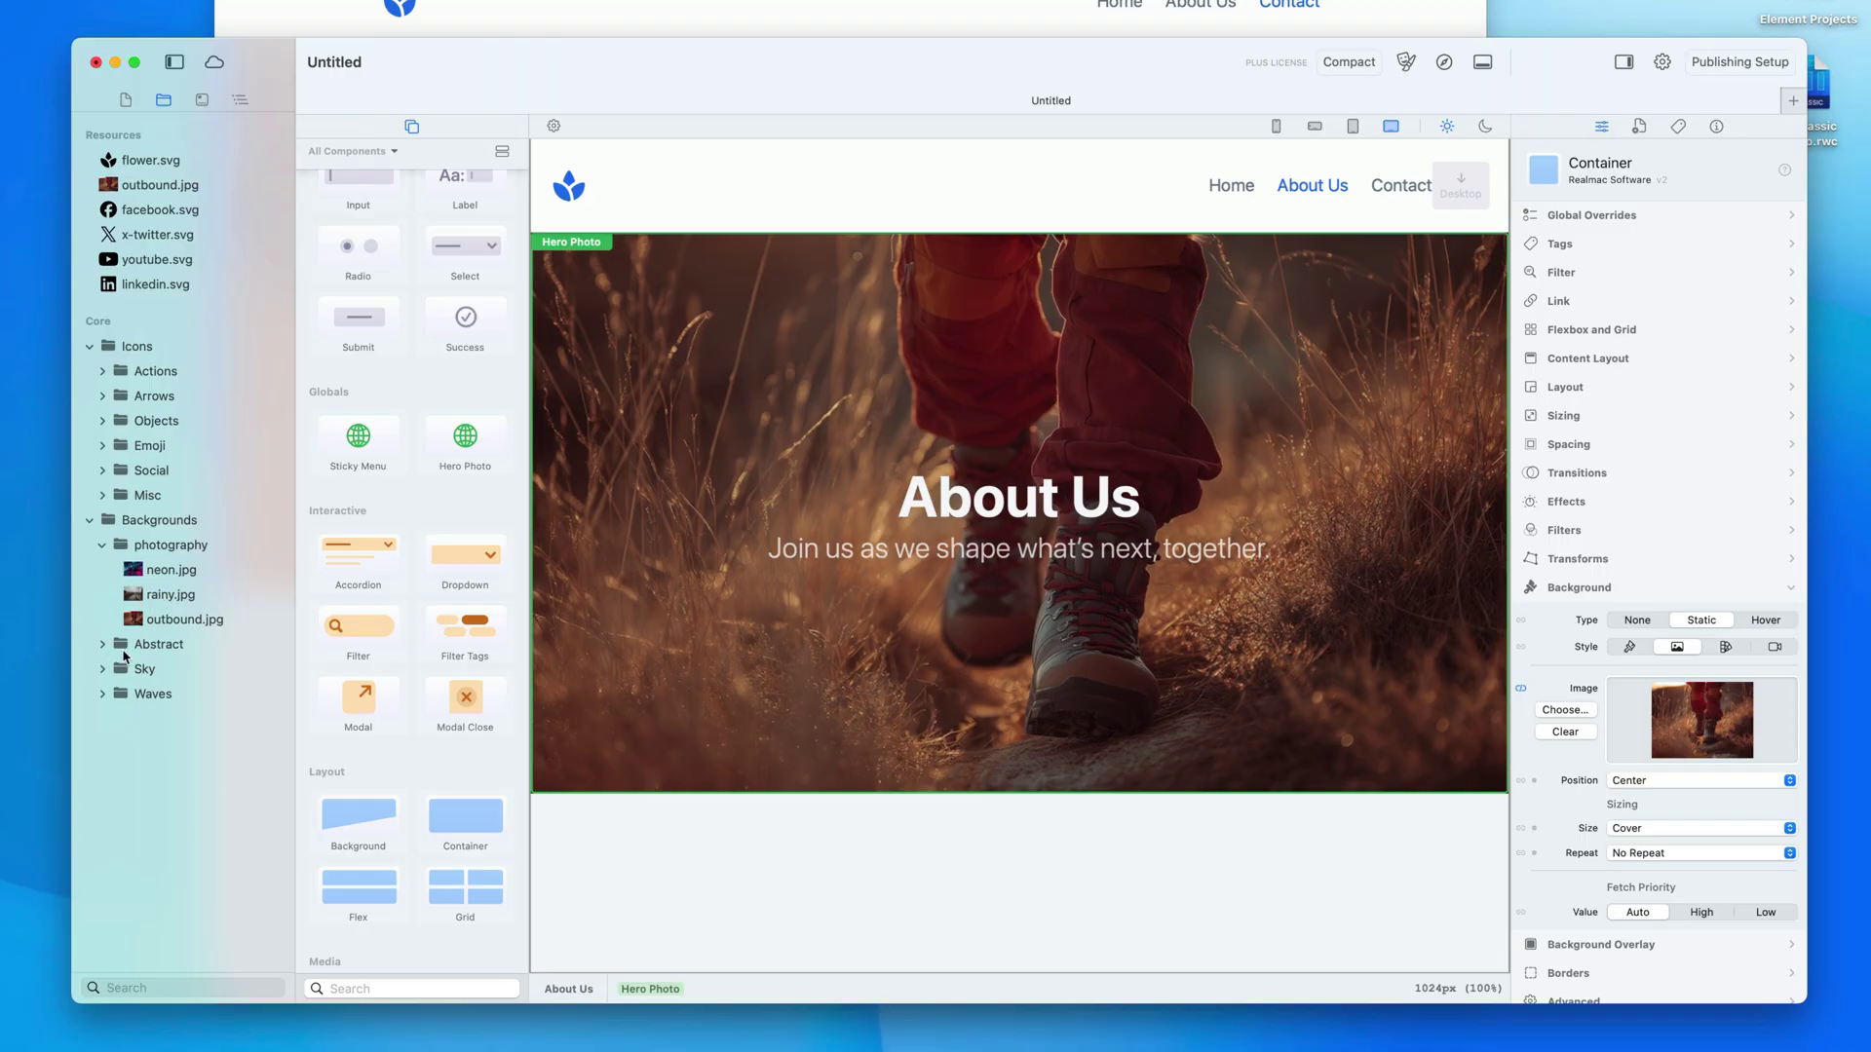
pyautogui.click(164, 603)
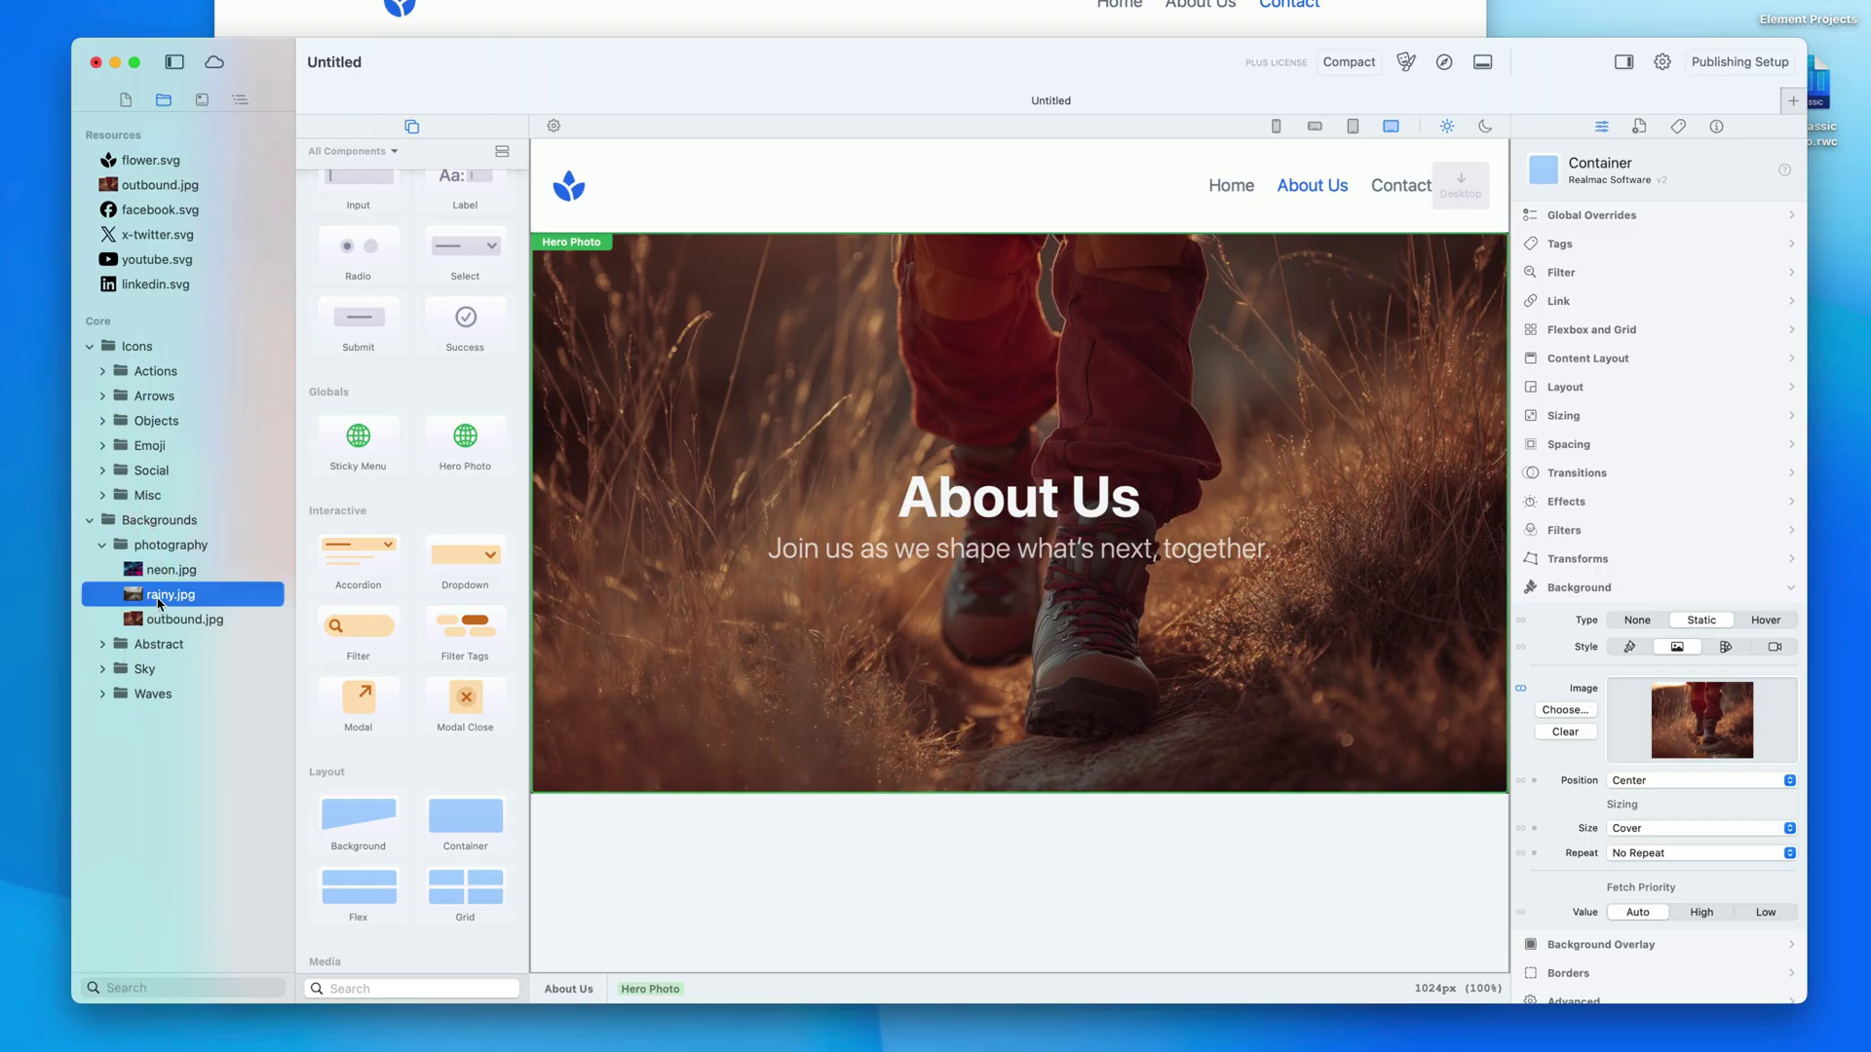
pyautogui.moveTo(159, 605); pyautogui.dragTo(1744, 734)
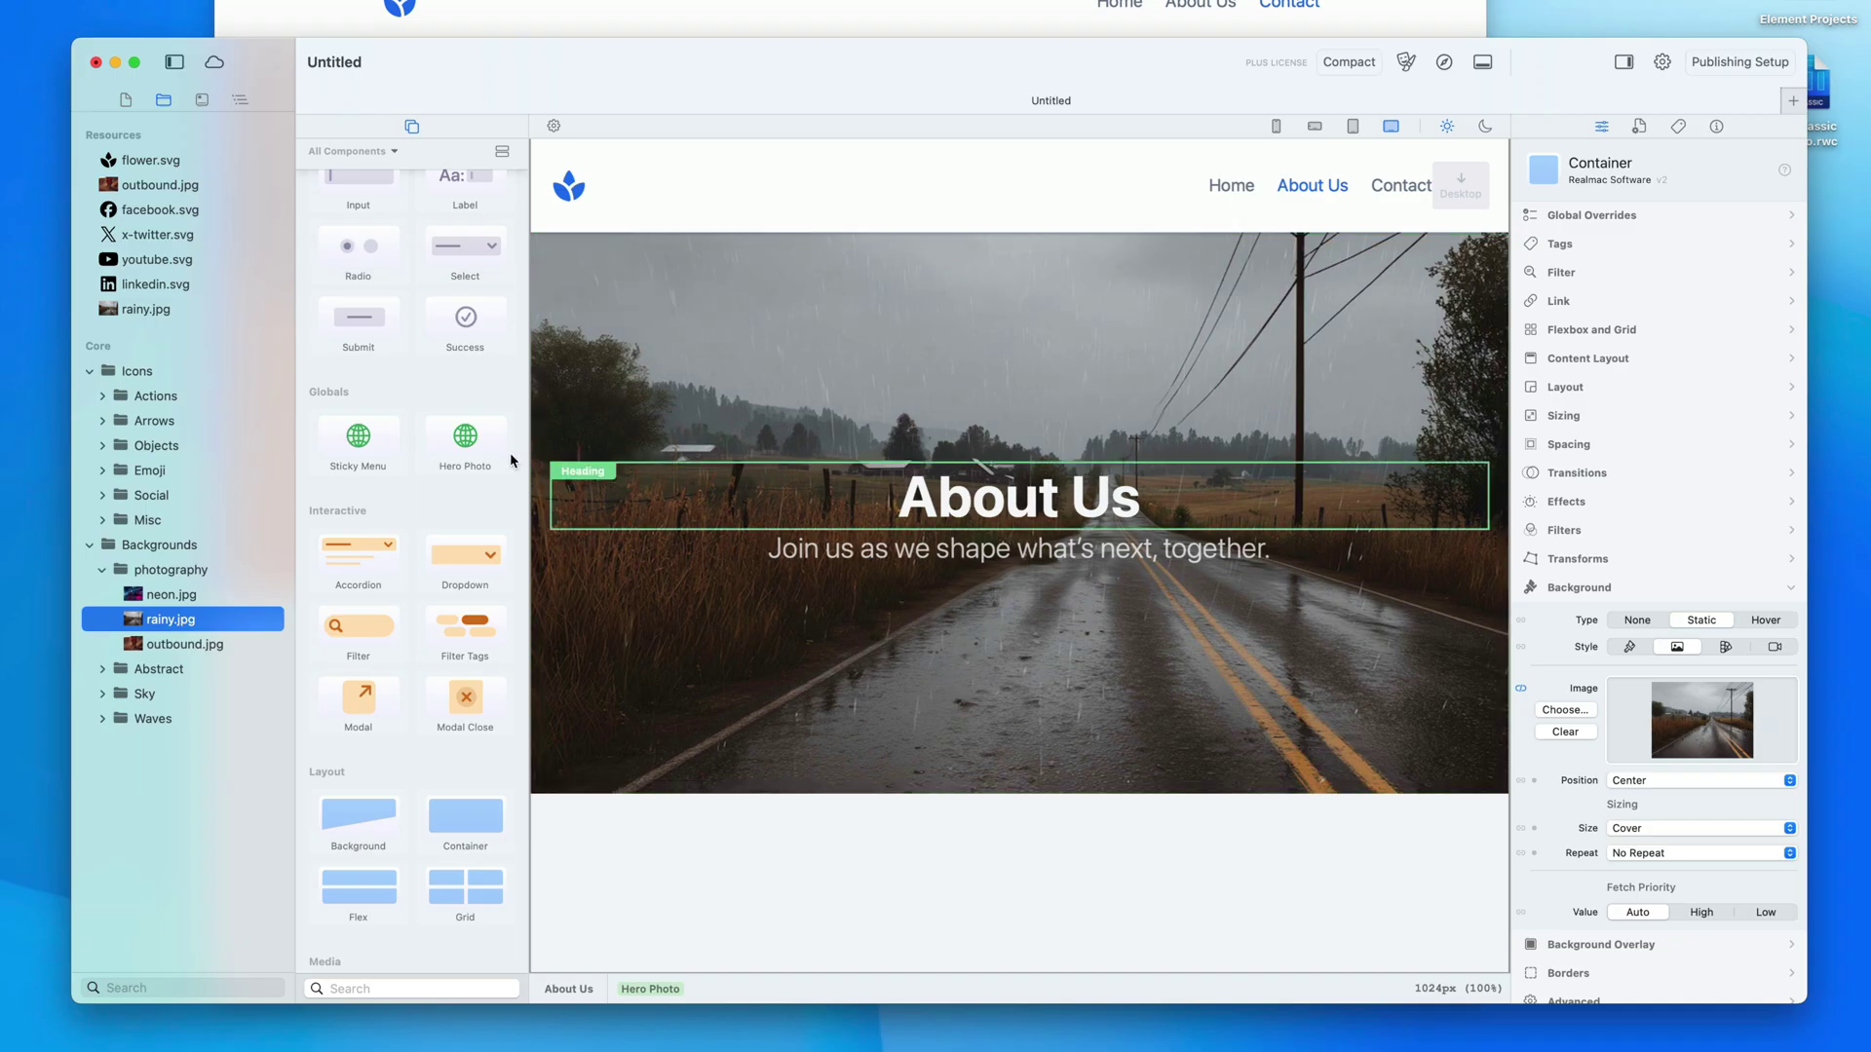
# Step: Set the Hero Photo background image on the Home page to drift.jpg from the Sky backgrounds in the core resources
pyautogui.click(125, 100)
pyautogui.click(159, 168)
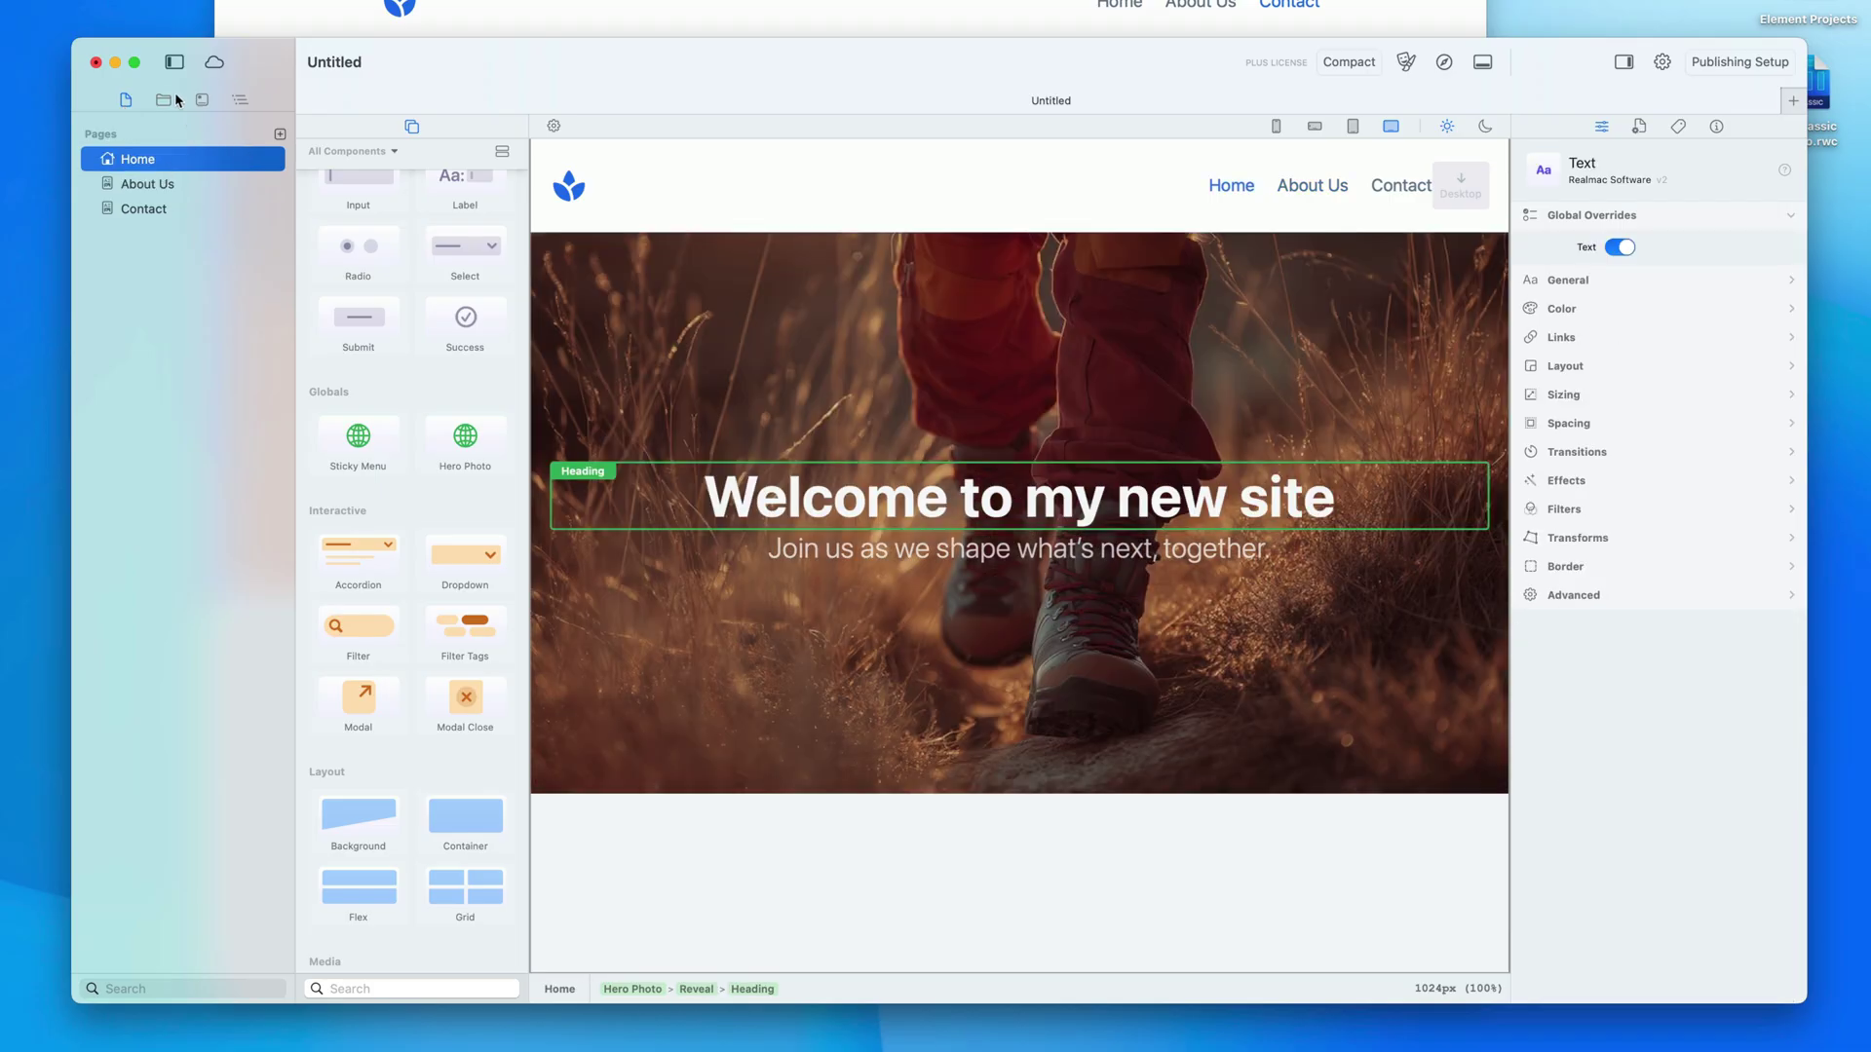
pyautogui.click(162, 103)
pyautogui.click(723, 331)
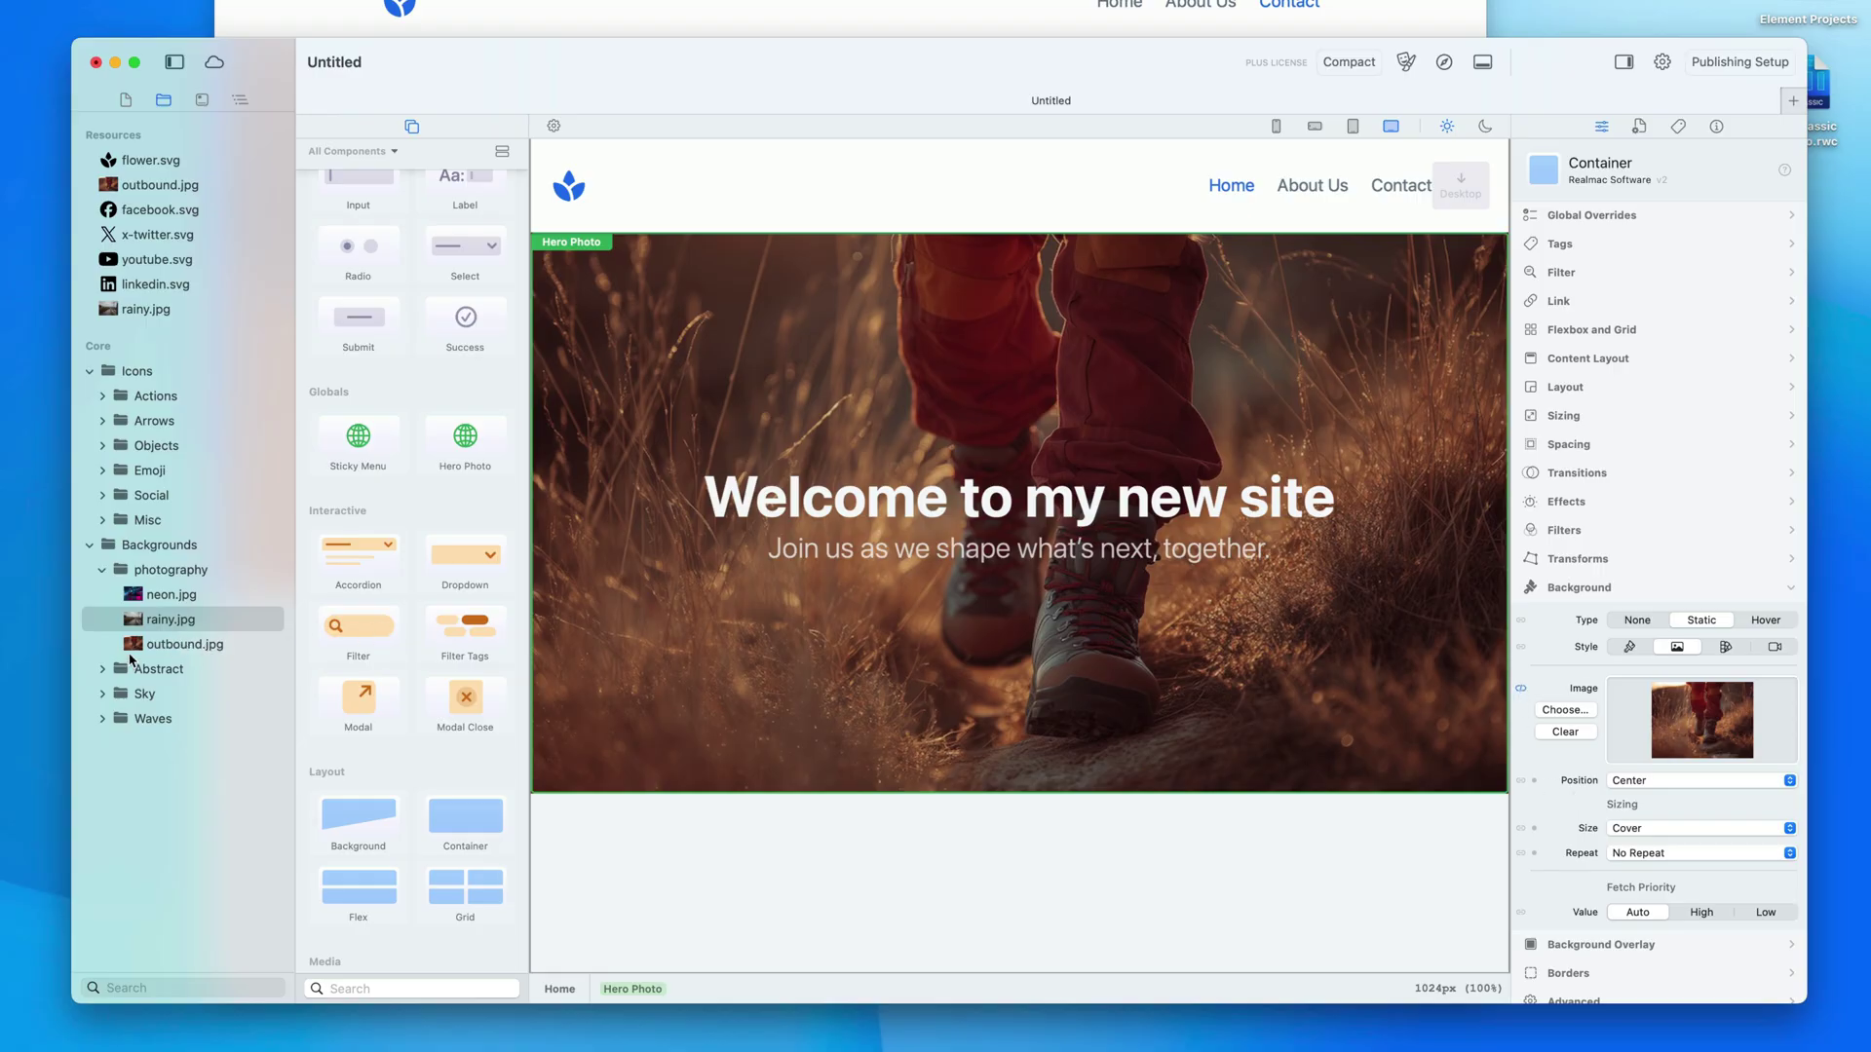
pyautogui.click(103, 695)
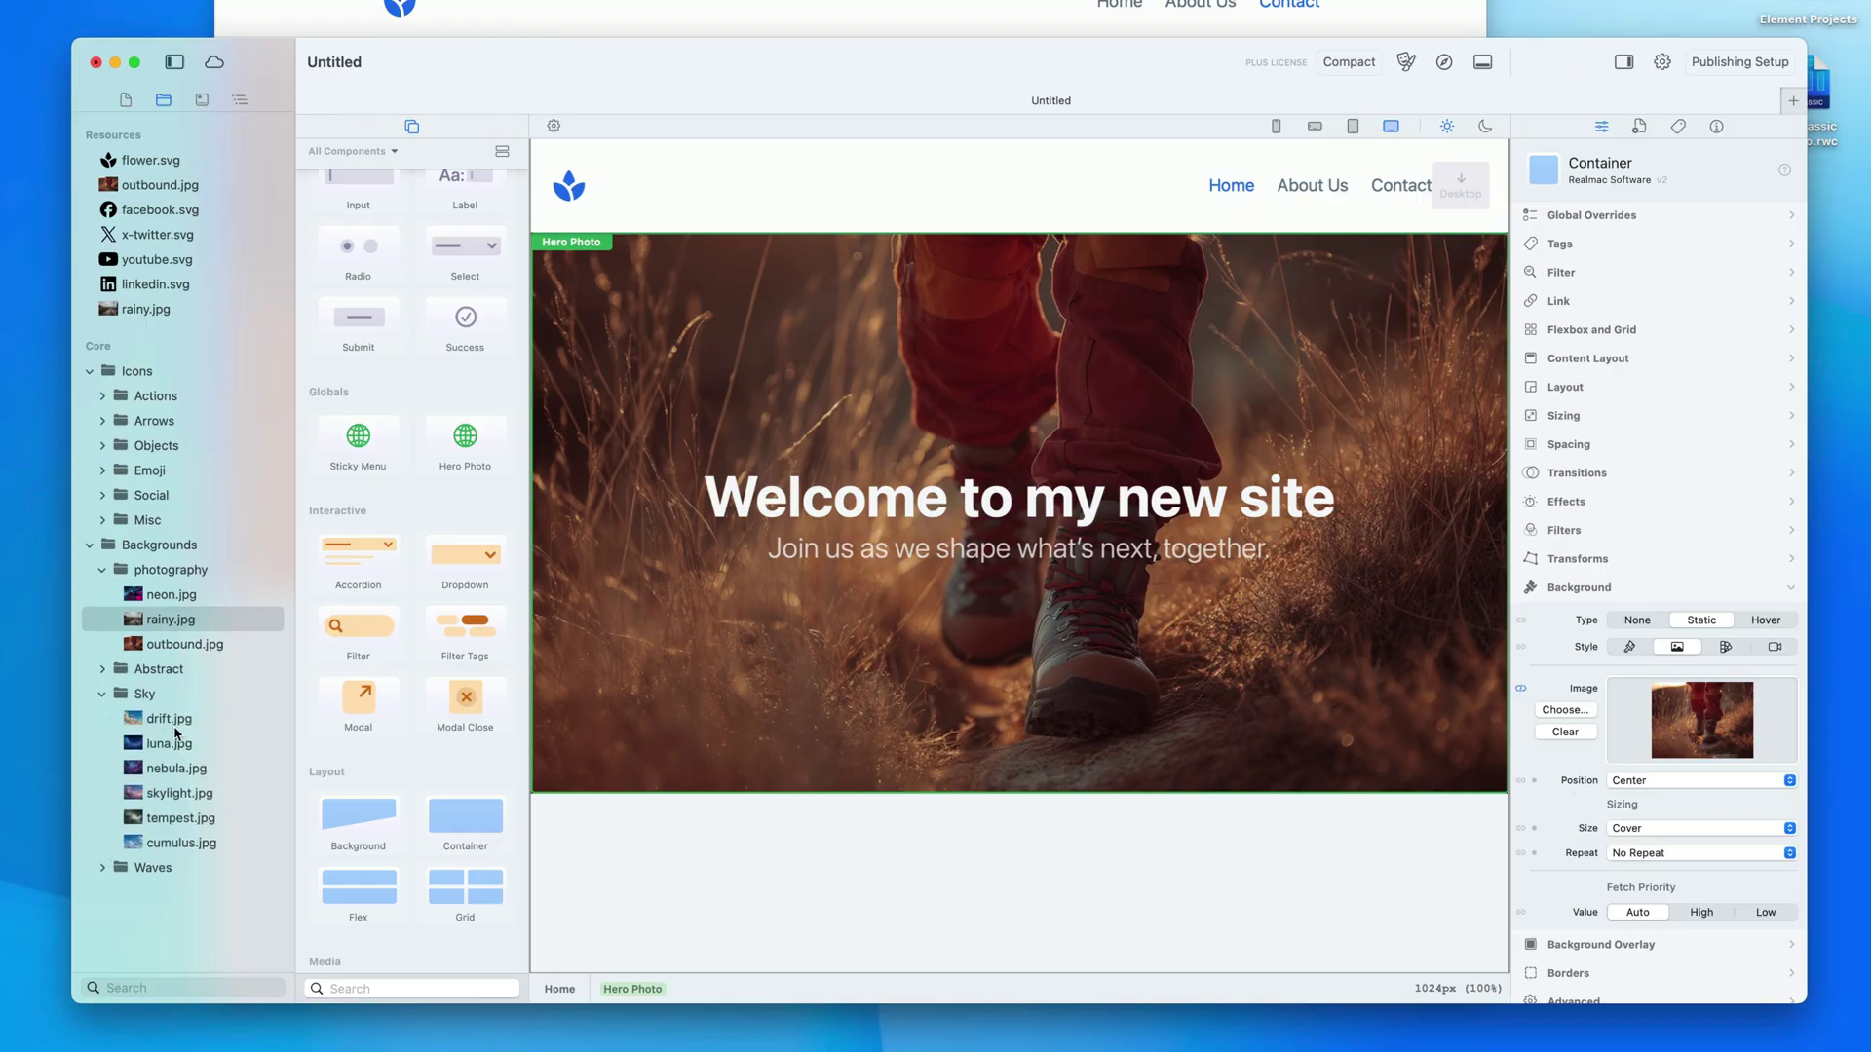
pyautogui.moveTo(169, 721); pyautogui.dragTo(1700, 721)
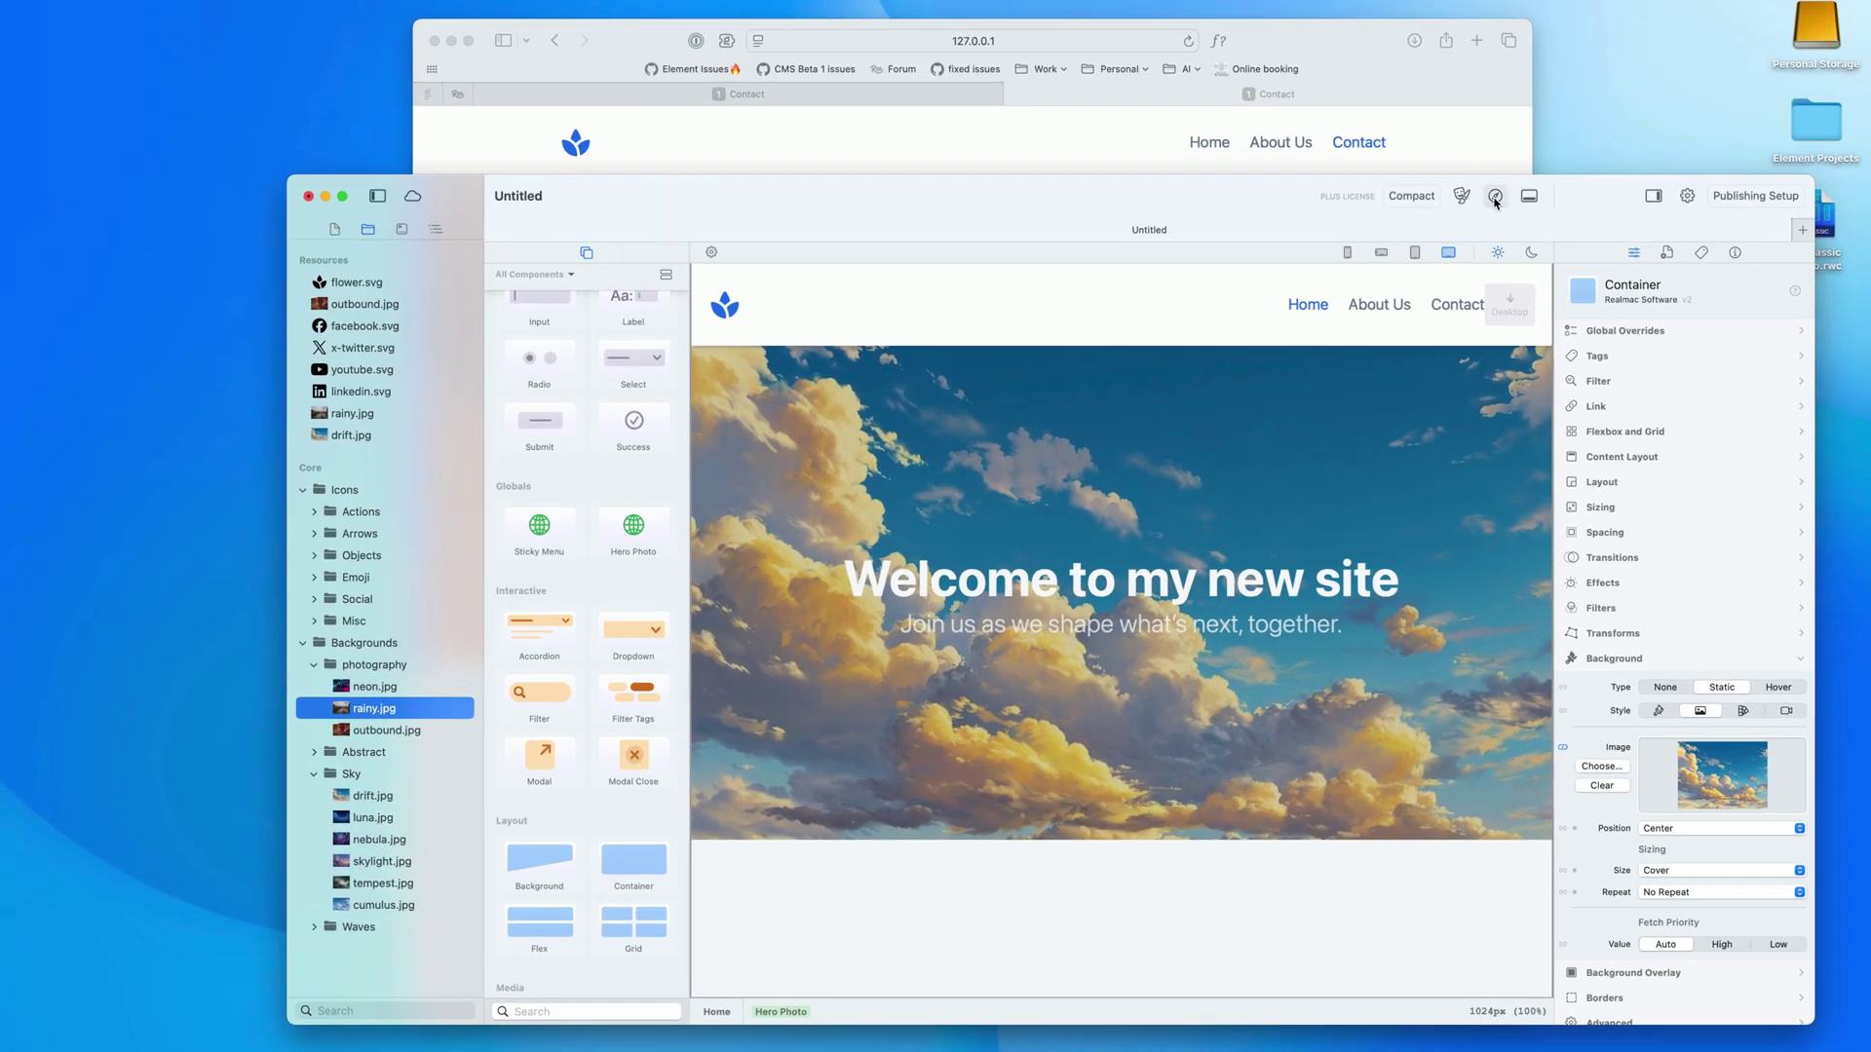
# Step: Preview the site in the browser and check the hero images on the Home, About Us and Contact pages
pyautogui.click(1495, 198)
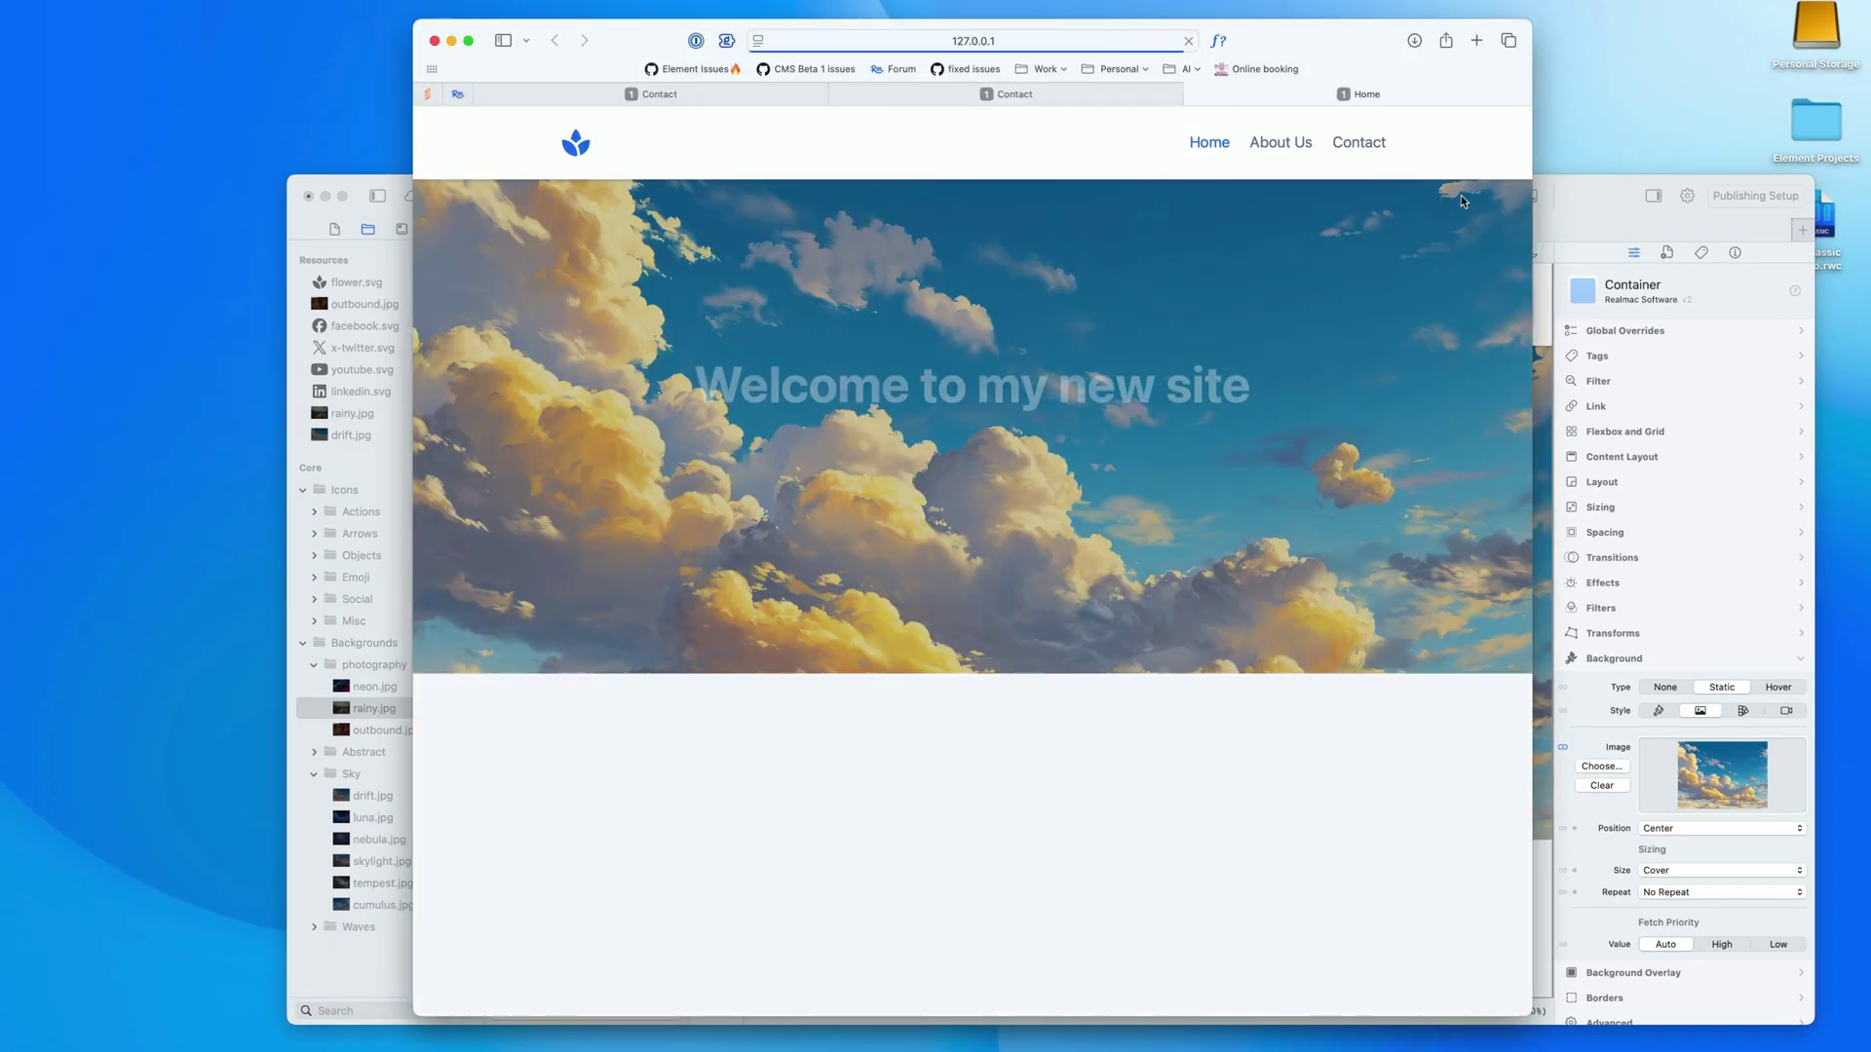
pyautogui.click(1280, 144)
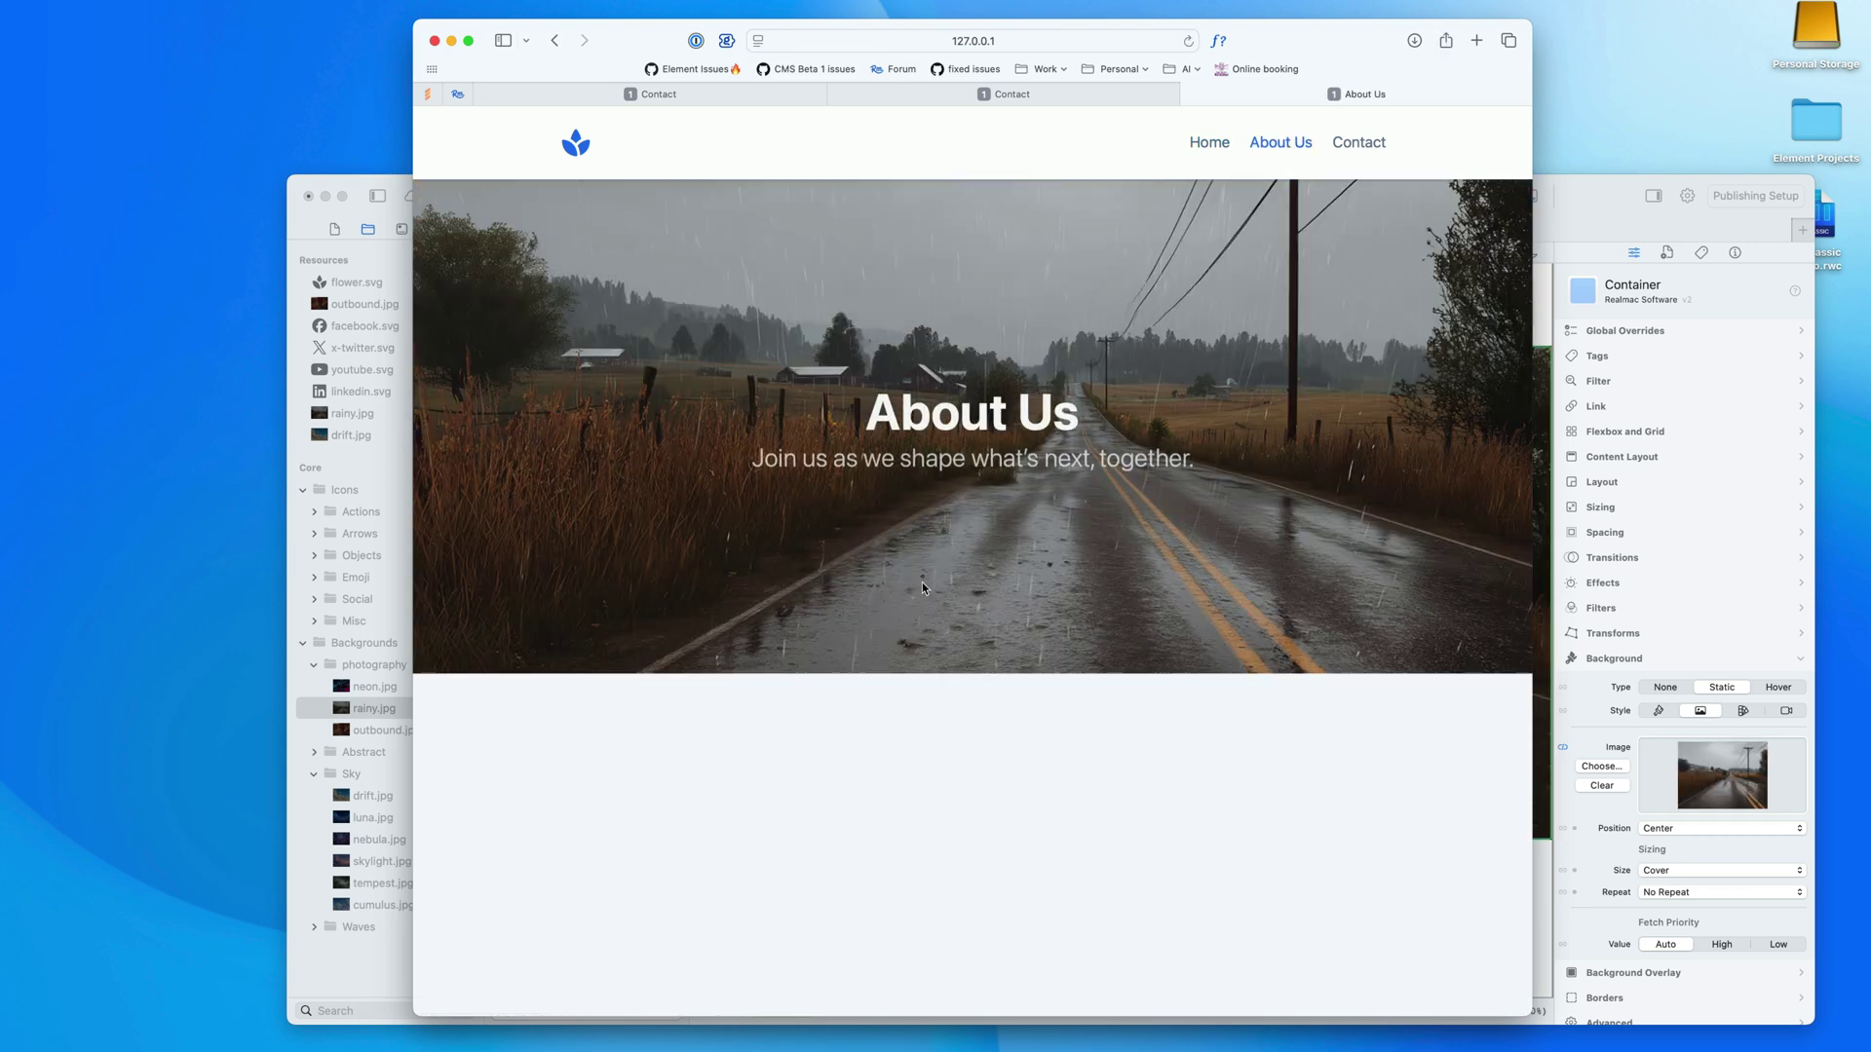
pyautogui.click(1359, 143)
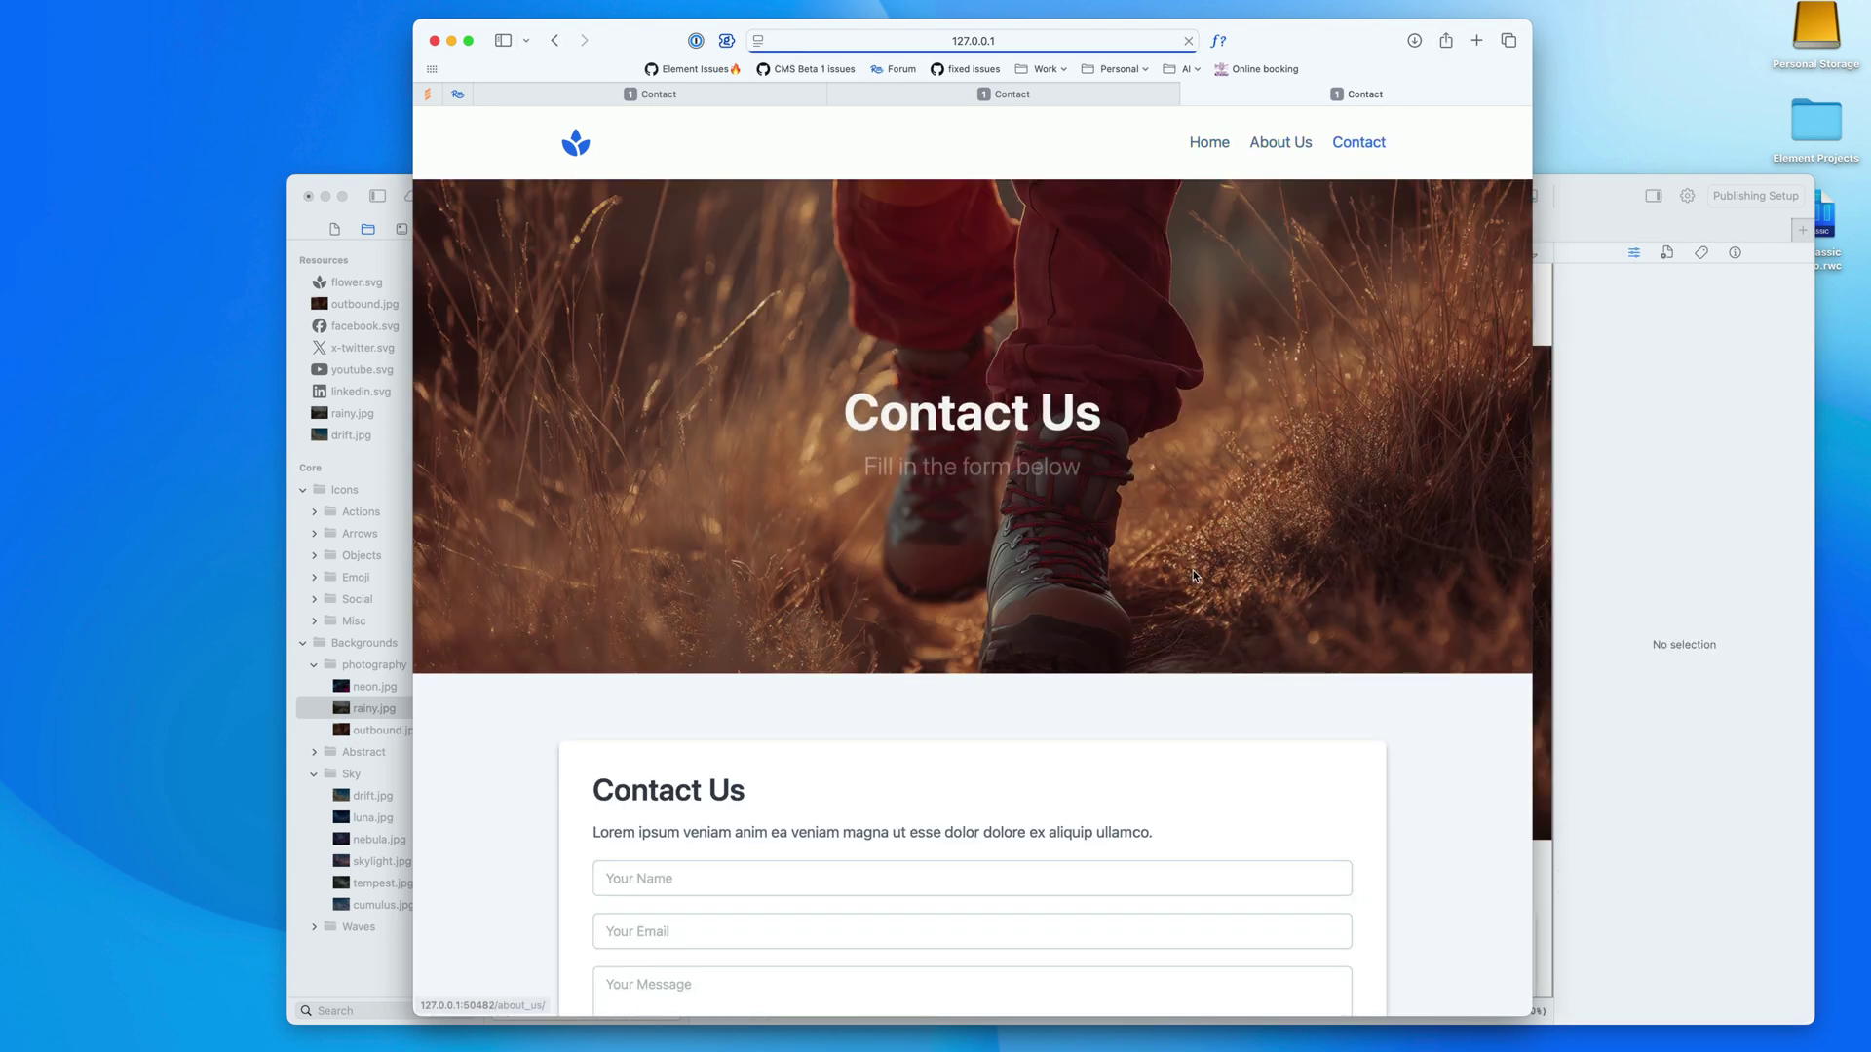
pyautogui.scroll(-5, 1194, 575)
pyautogui.scroll(5, 1197, 575)
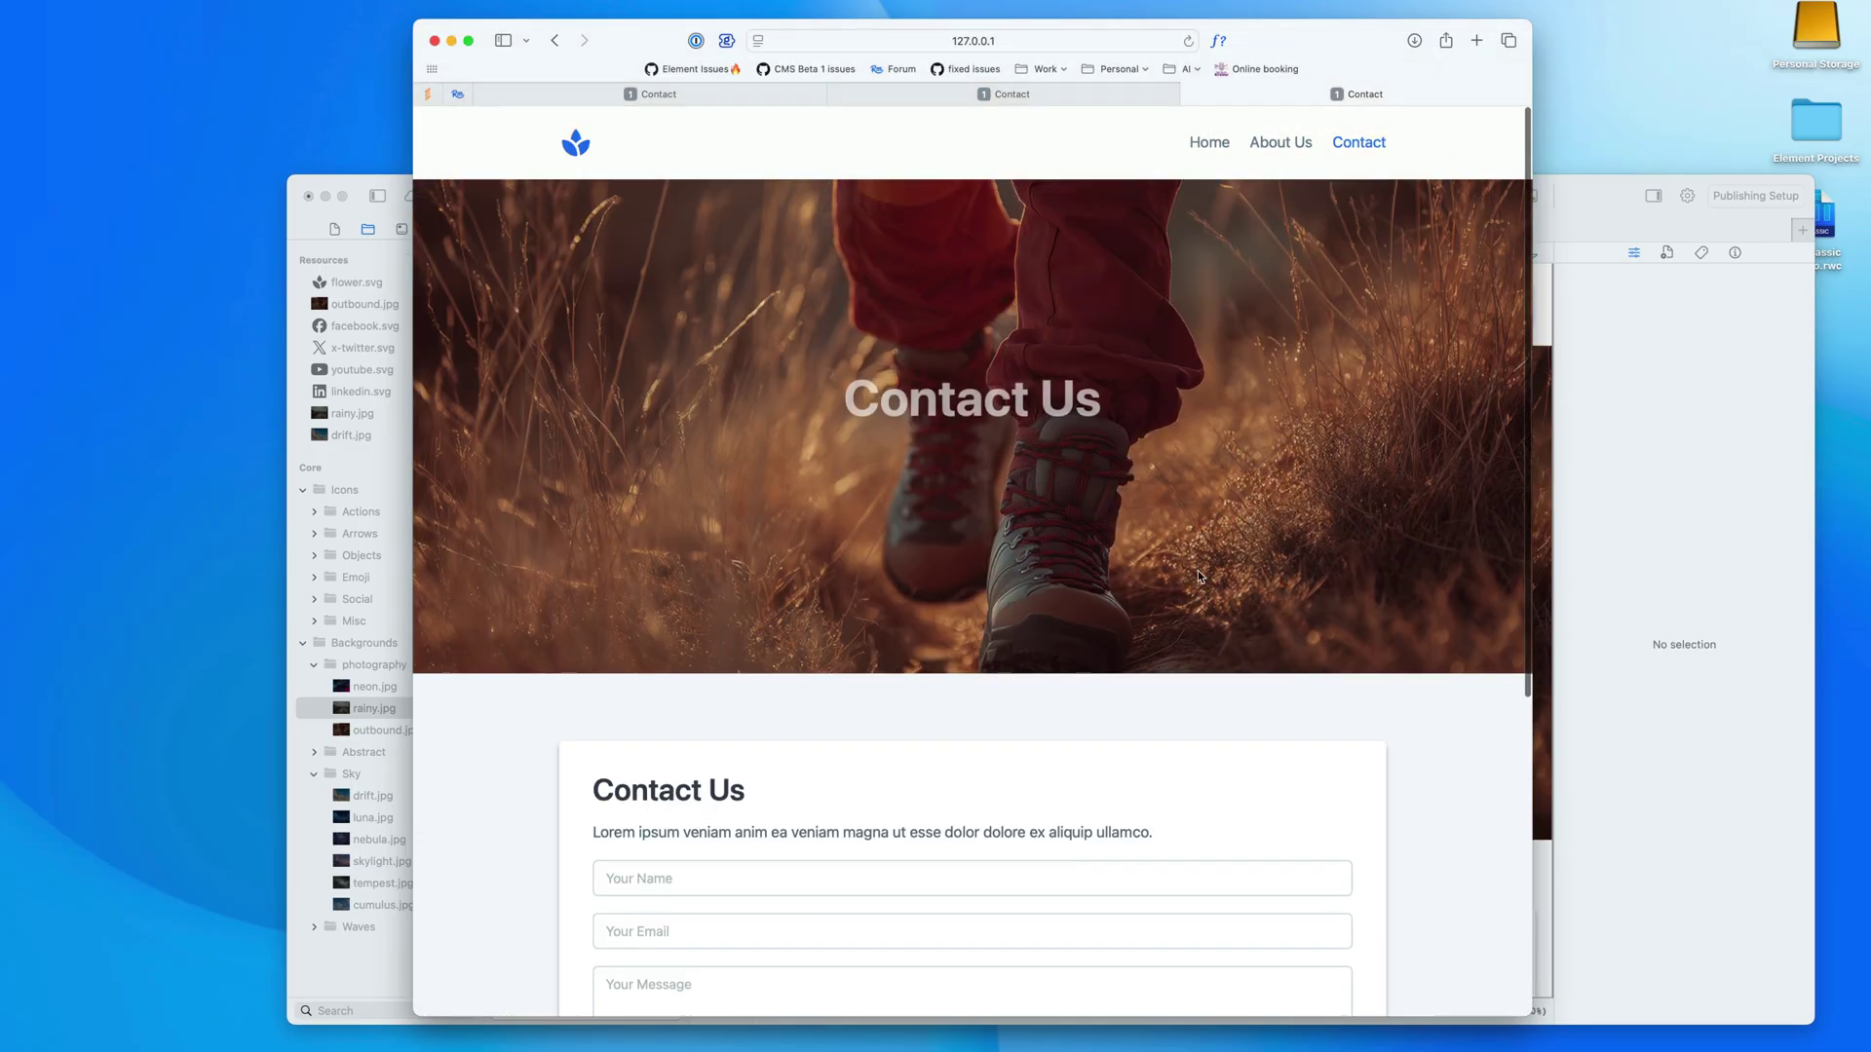
# Step: Return to Elements, look over the Contact page from hero to form, and show the project's page list
pyautogui.click(1582, 219)
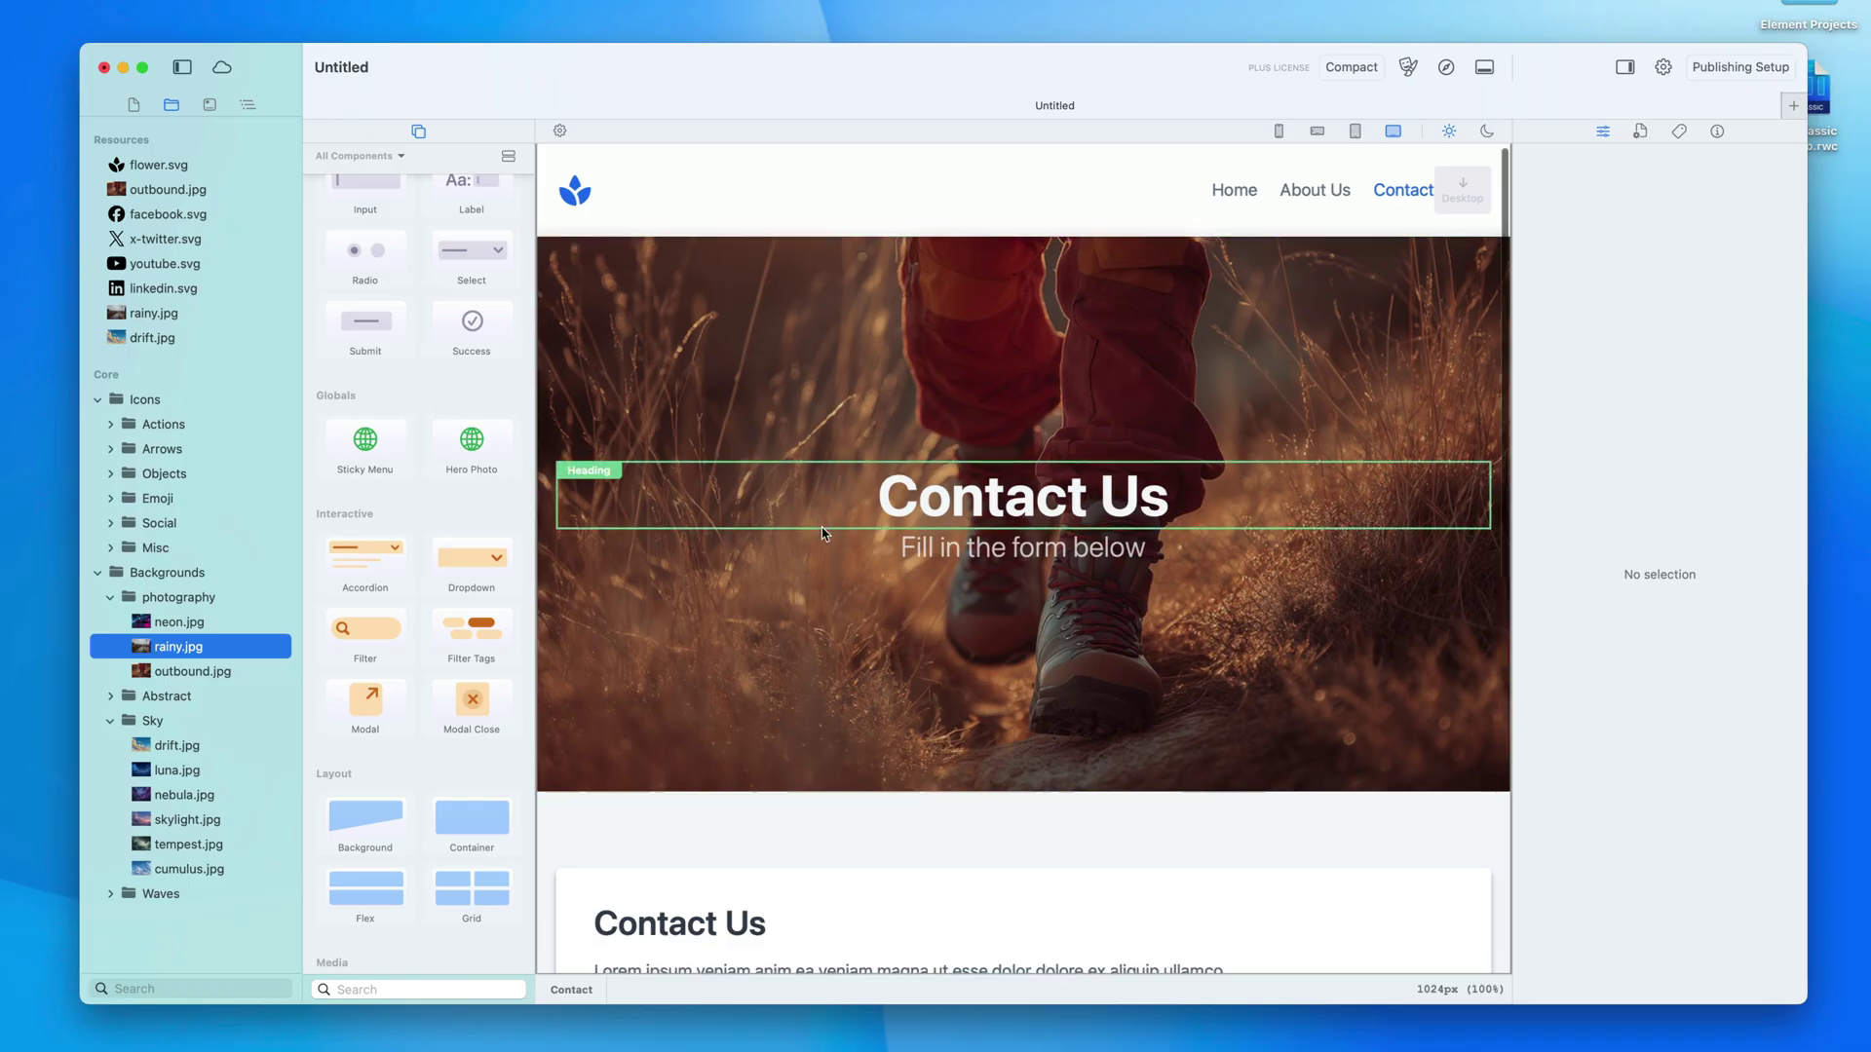
pyautogui.scroll(-10, 819, 526)
pyautogui.scroll(10, 821, 530)
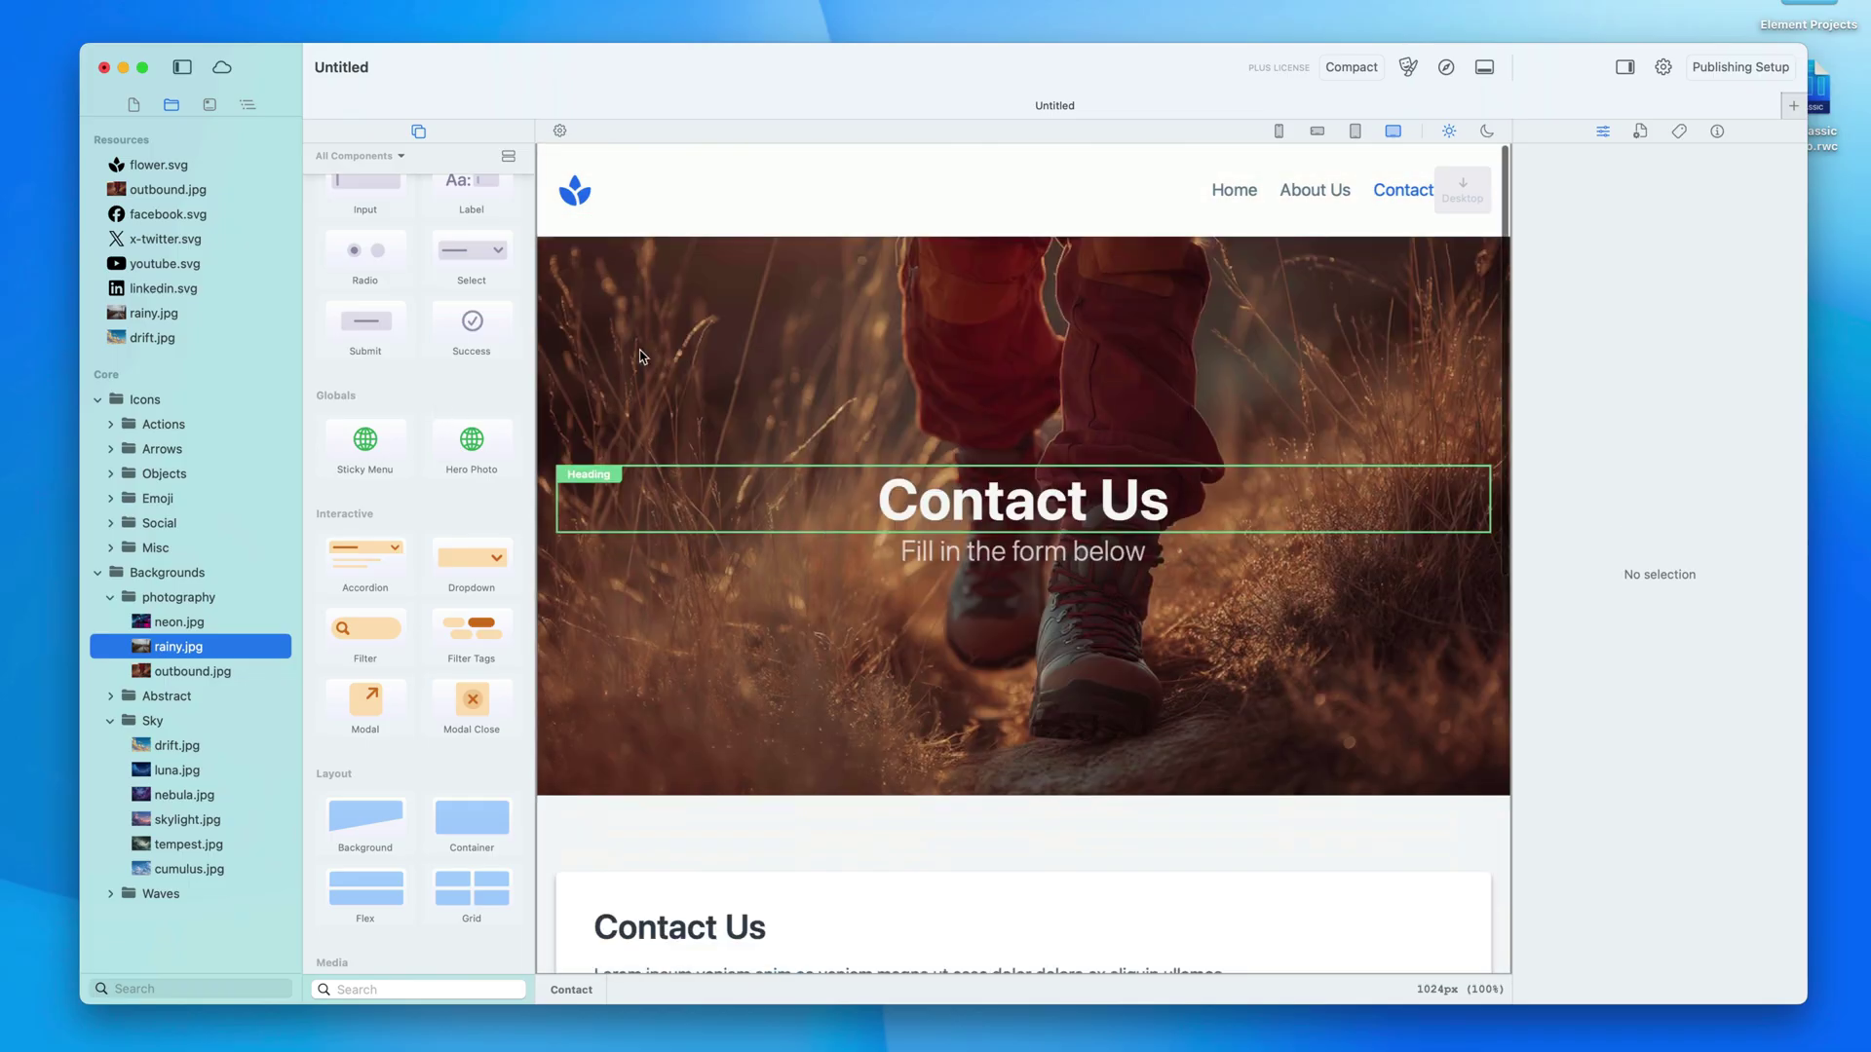
pyautogui.click(133, 104)
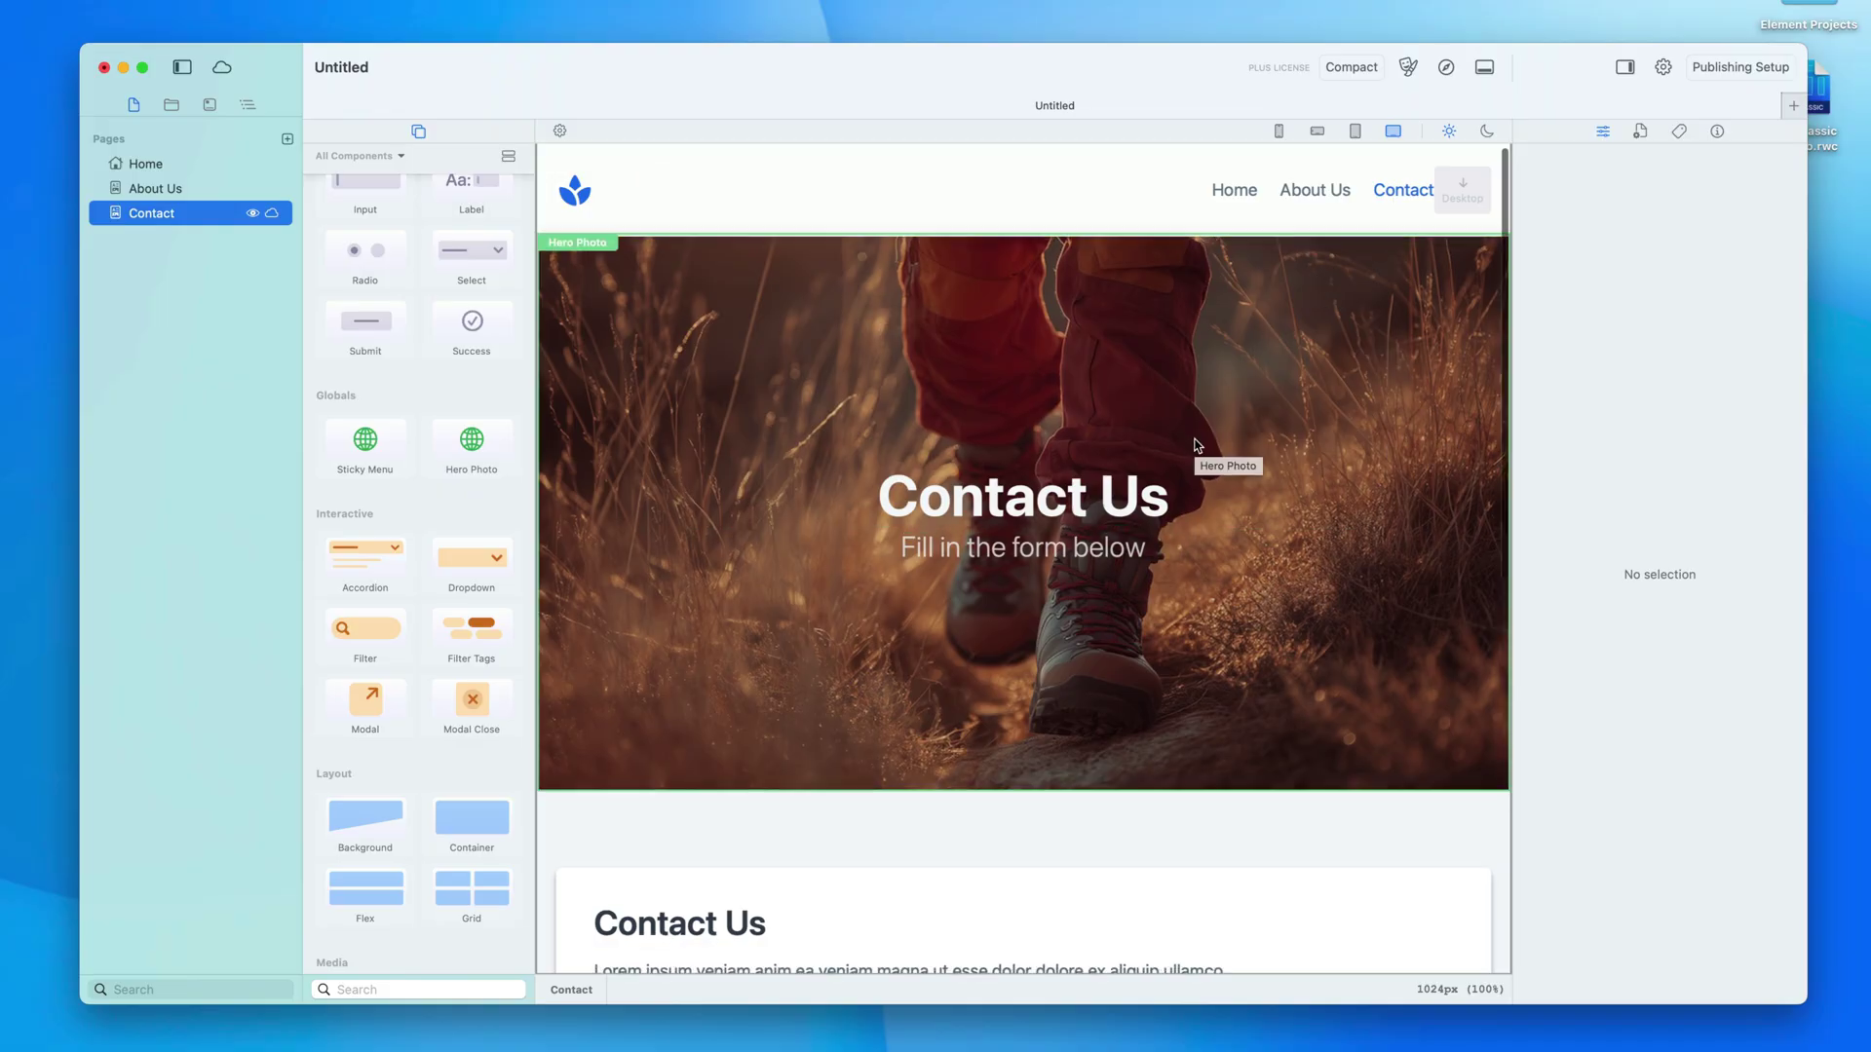
pyautogui.scroll(-3, 1196, 445)
pyautogui.scroll(5, 1199, 447)
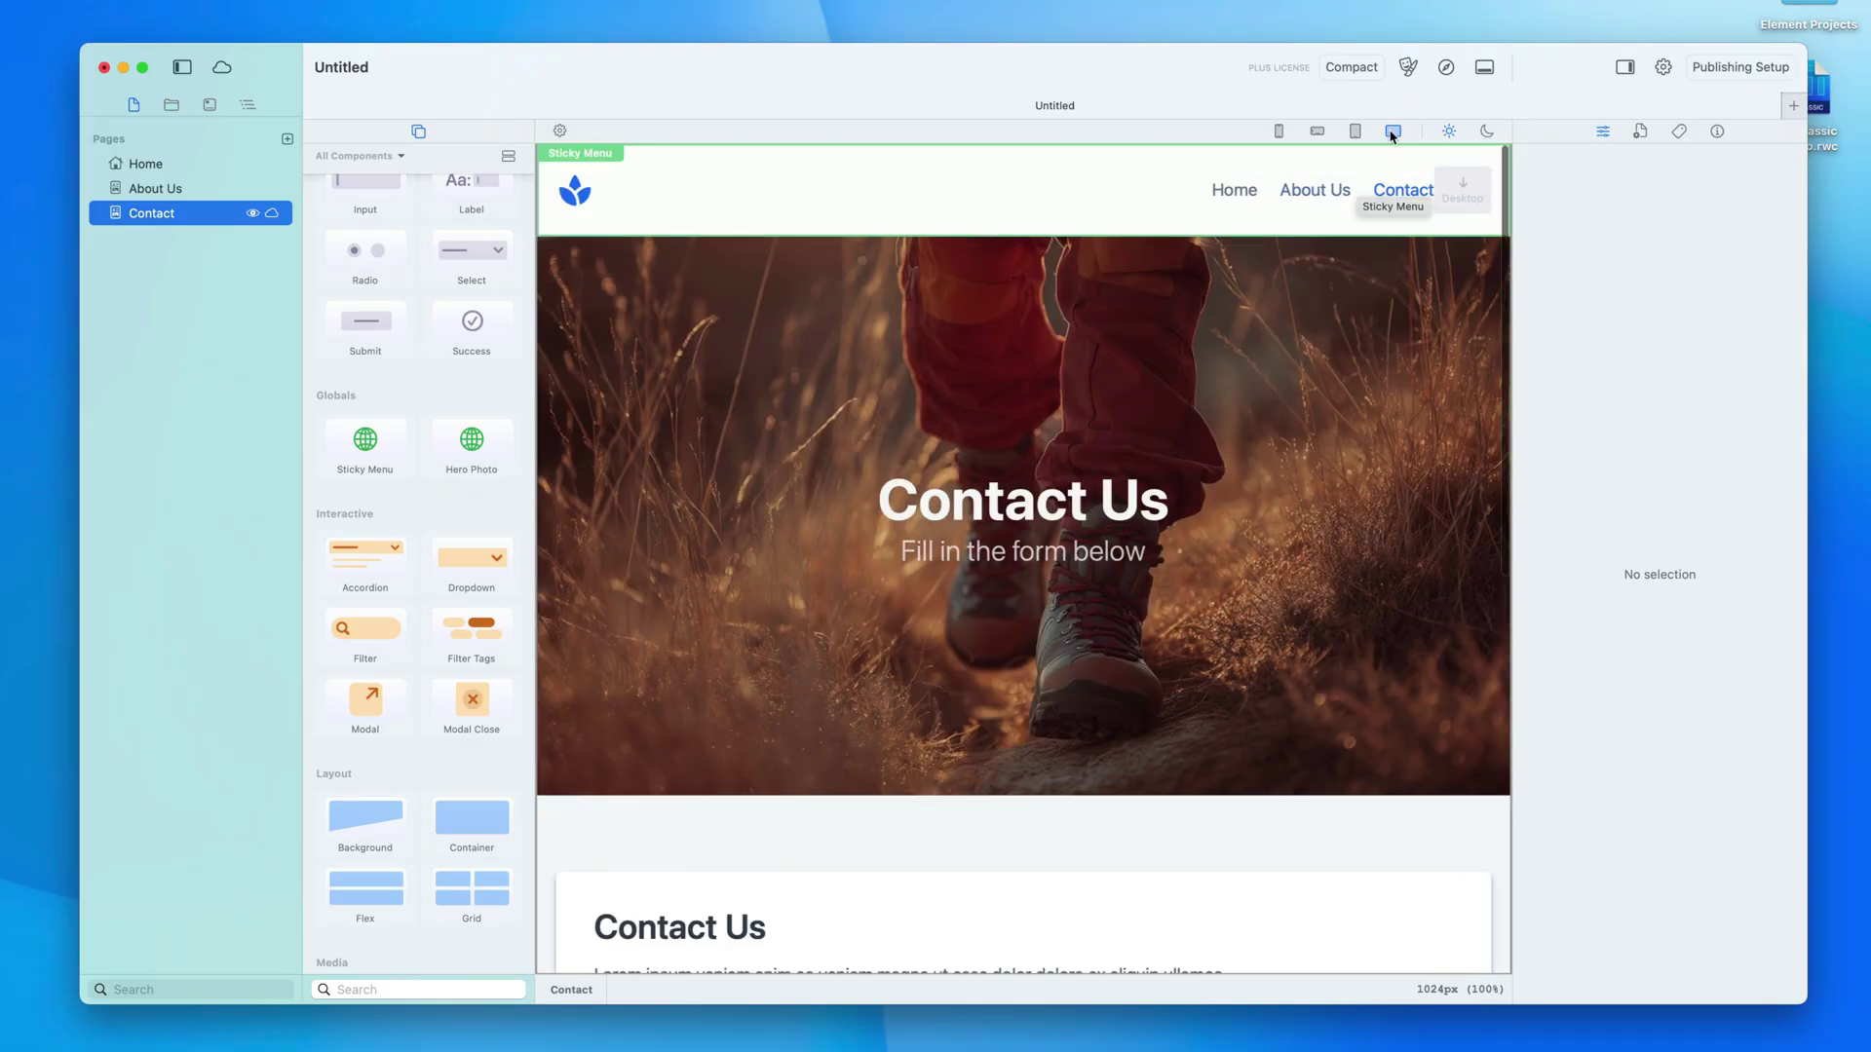
# Step: Open the project's theme settings and move their window clear of the Contact page content
pyautogui.click(1407, 68)
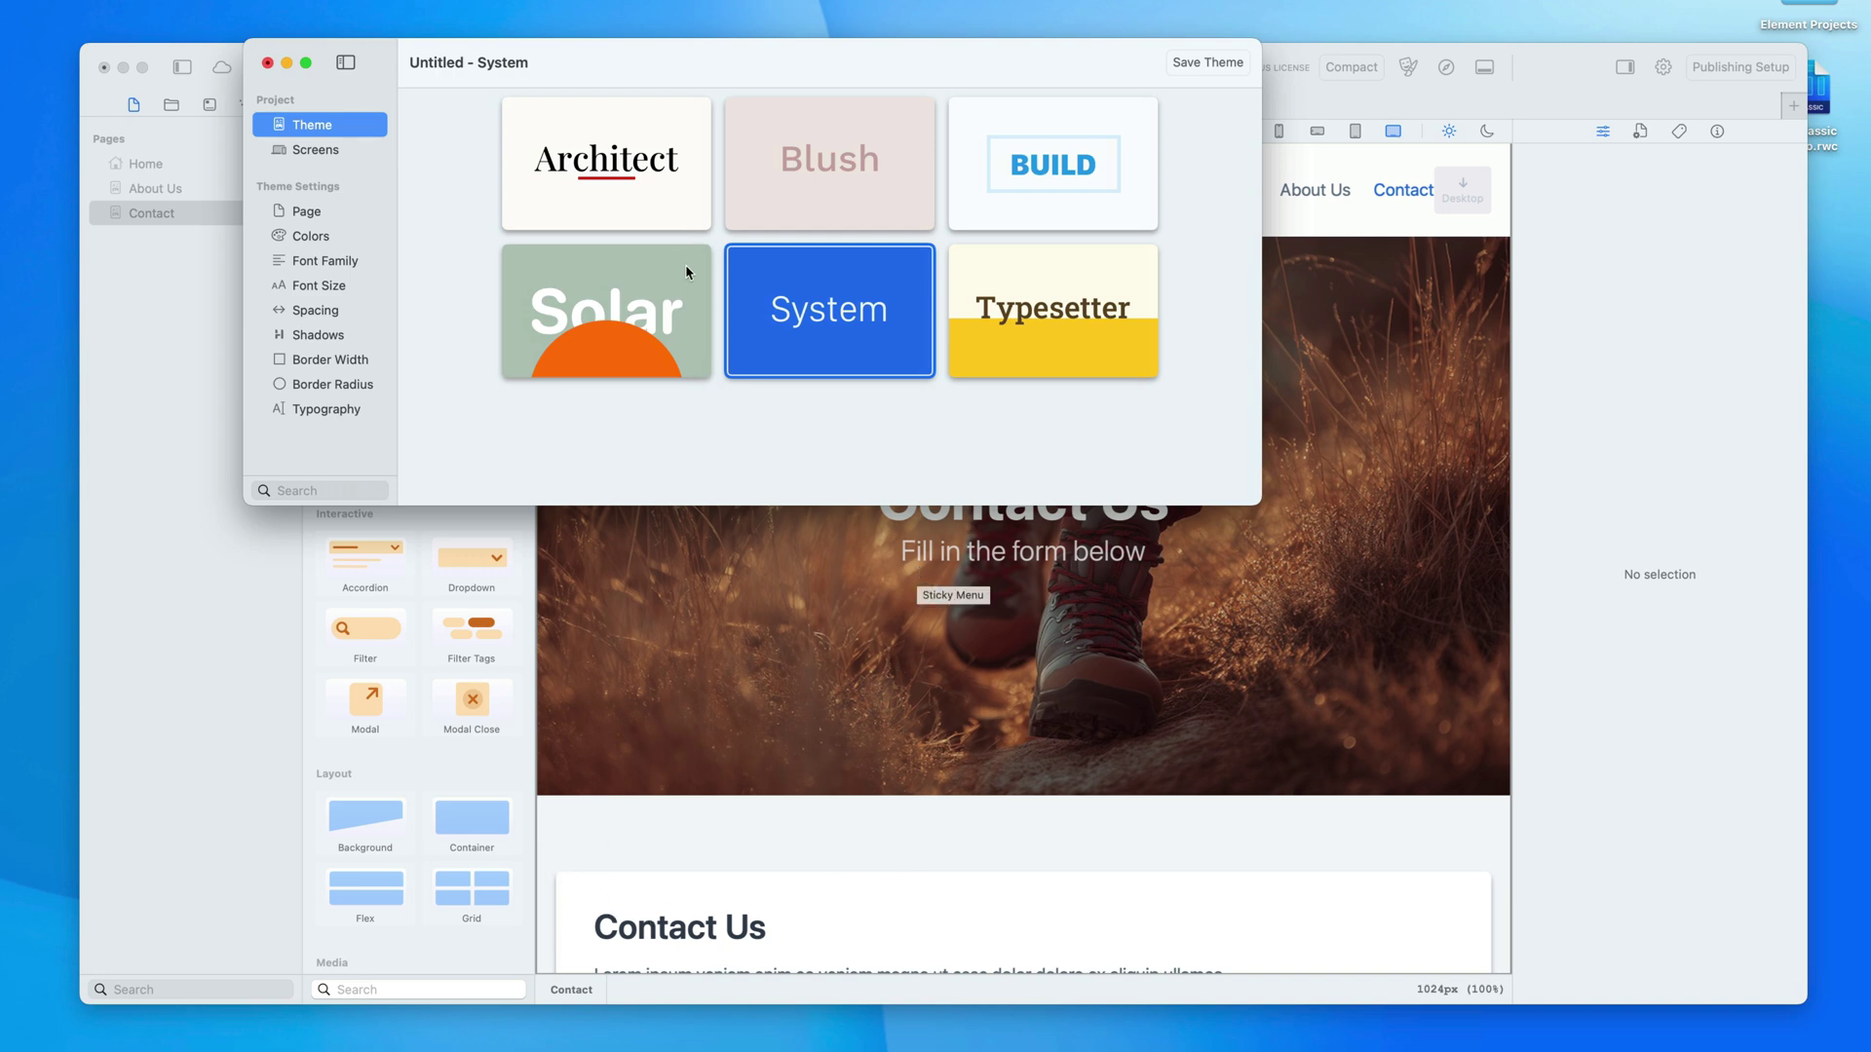
pyautogui.moveTo(768, 63); pyautogui.dragTo(463, 387)
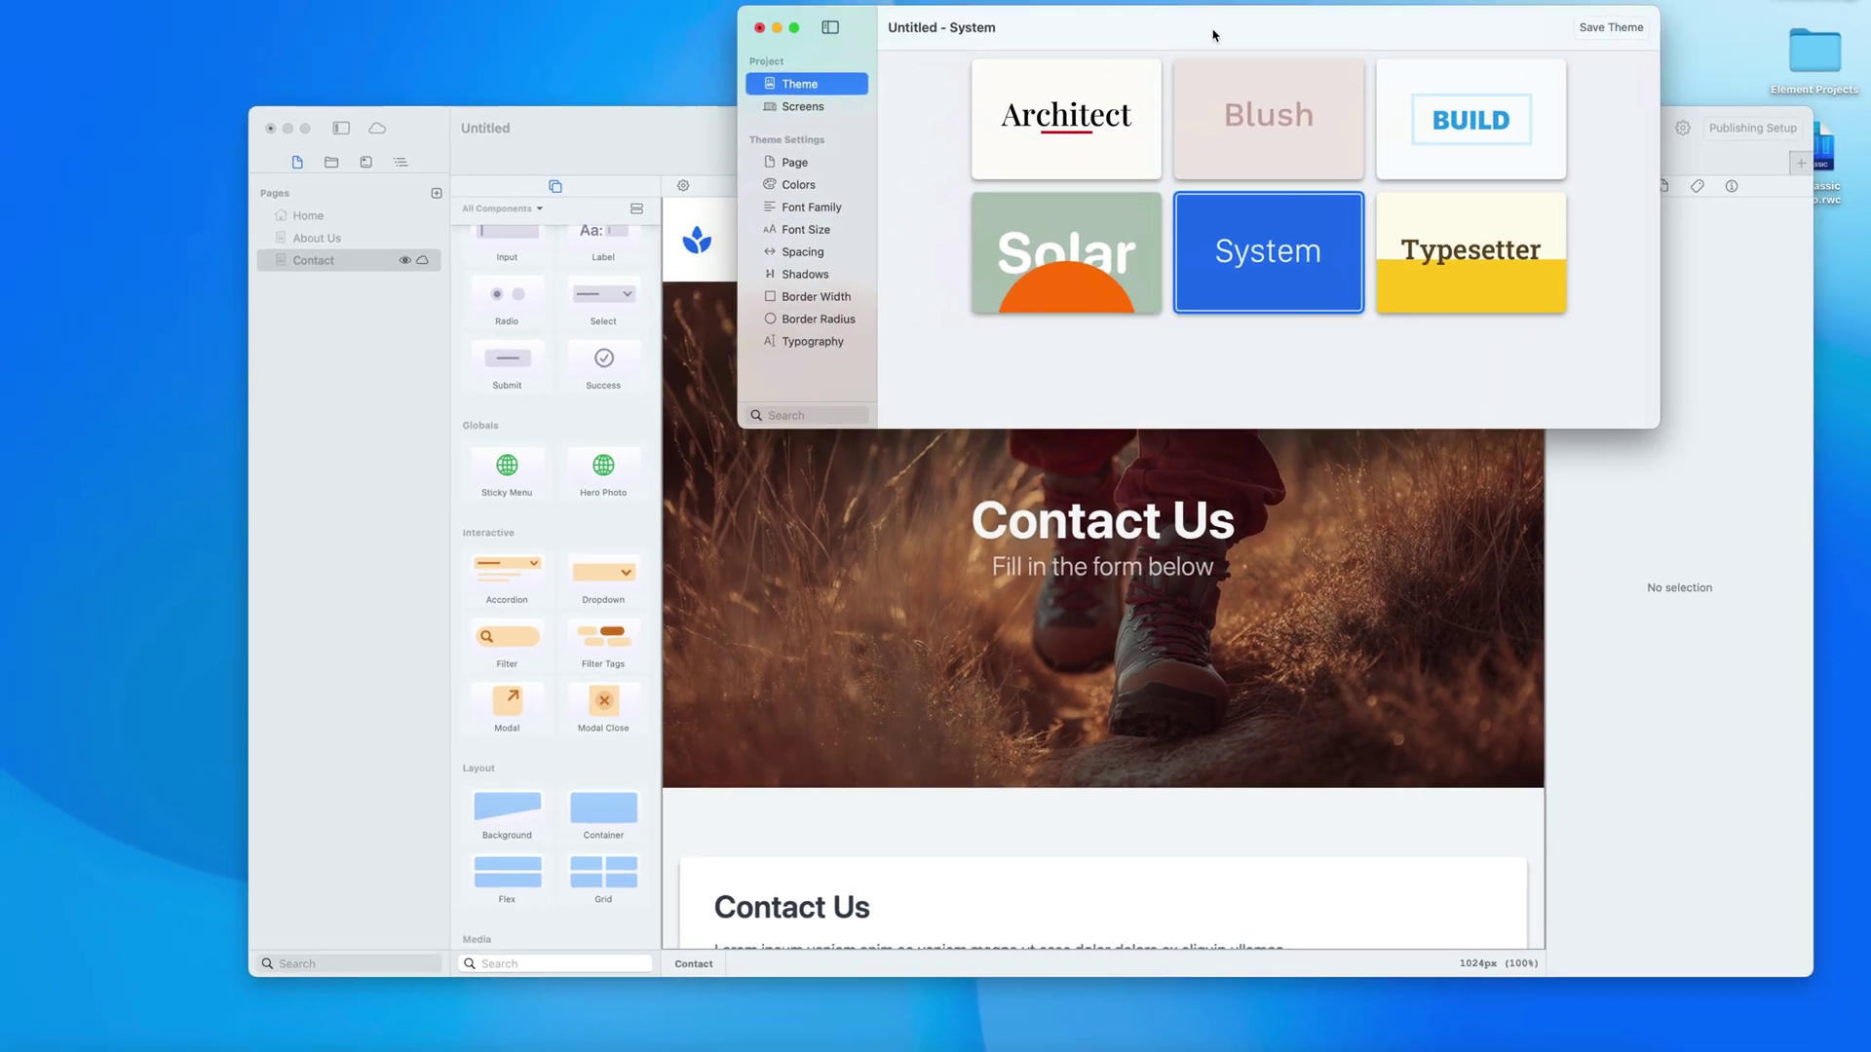
pyautogui.click(1078, 127)
# Step: Try the Solar, Typesetter, Build and Blush themes on the Contact page, and reapply the System theme
pyautogui.click(387, 576)
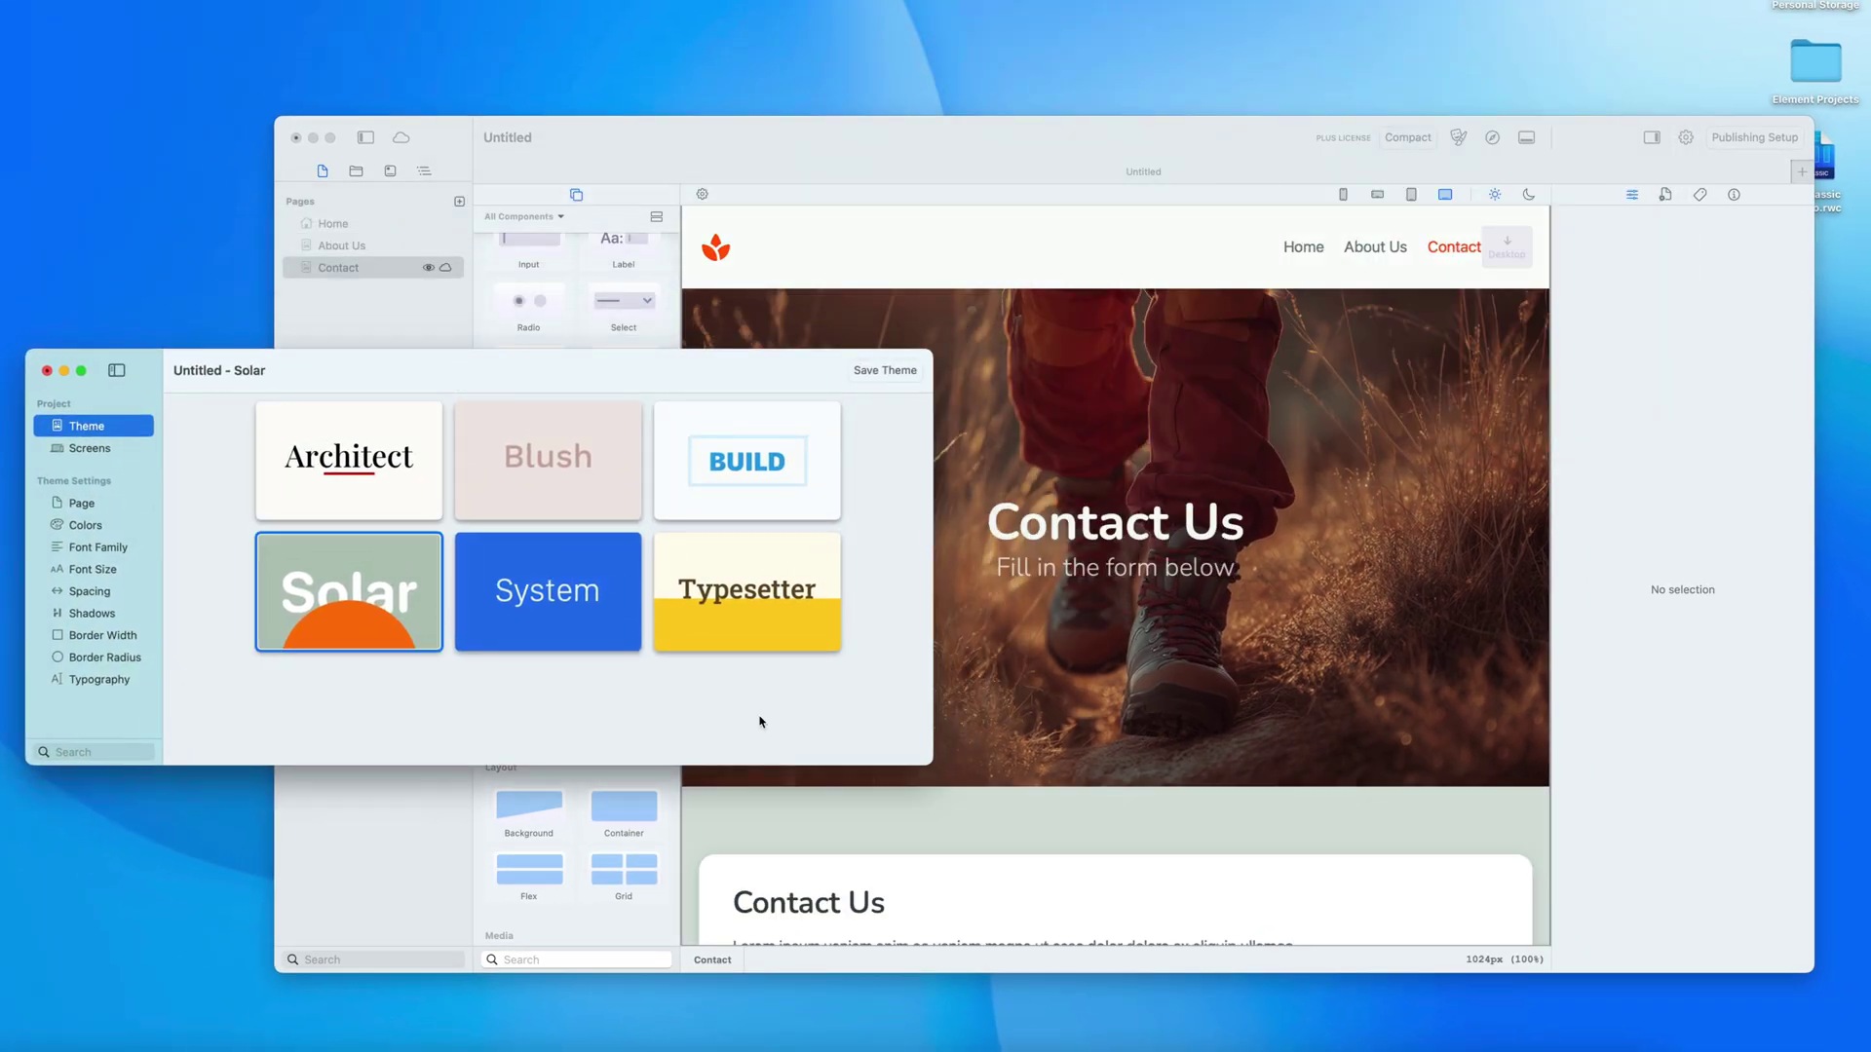
pyautogui.scroll(-5, 1169, 863)
pyautogui.scroll(2, 1166, 276)
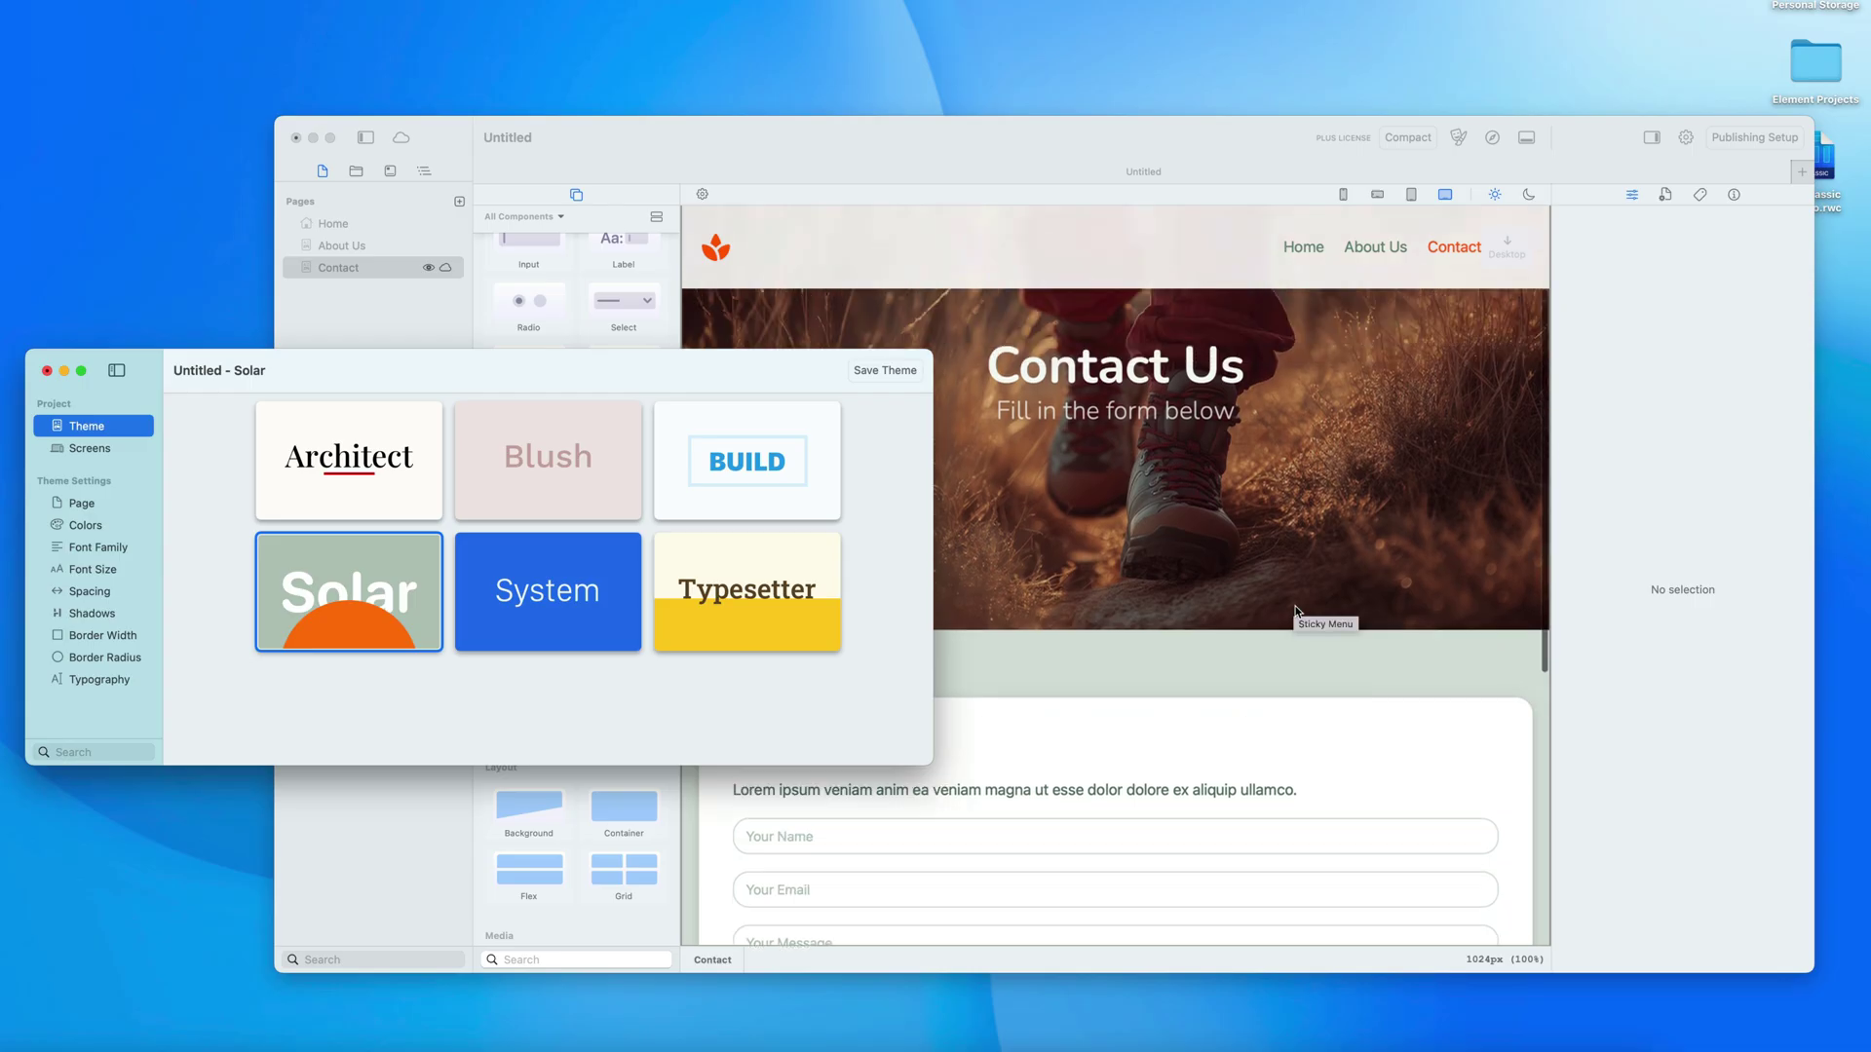
pyautogui.click(602, 592)
pyautogui.click(740, 596)
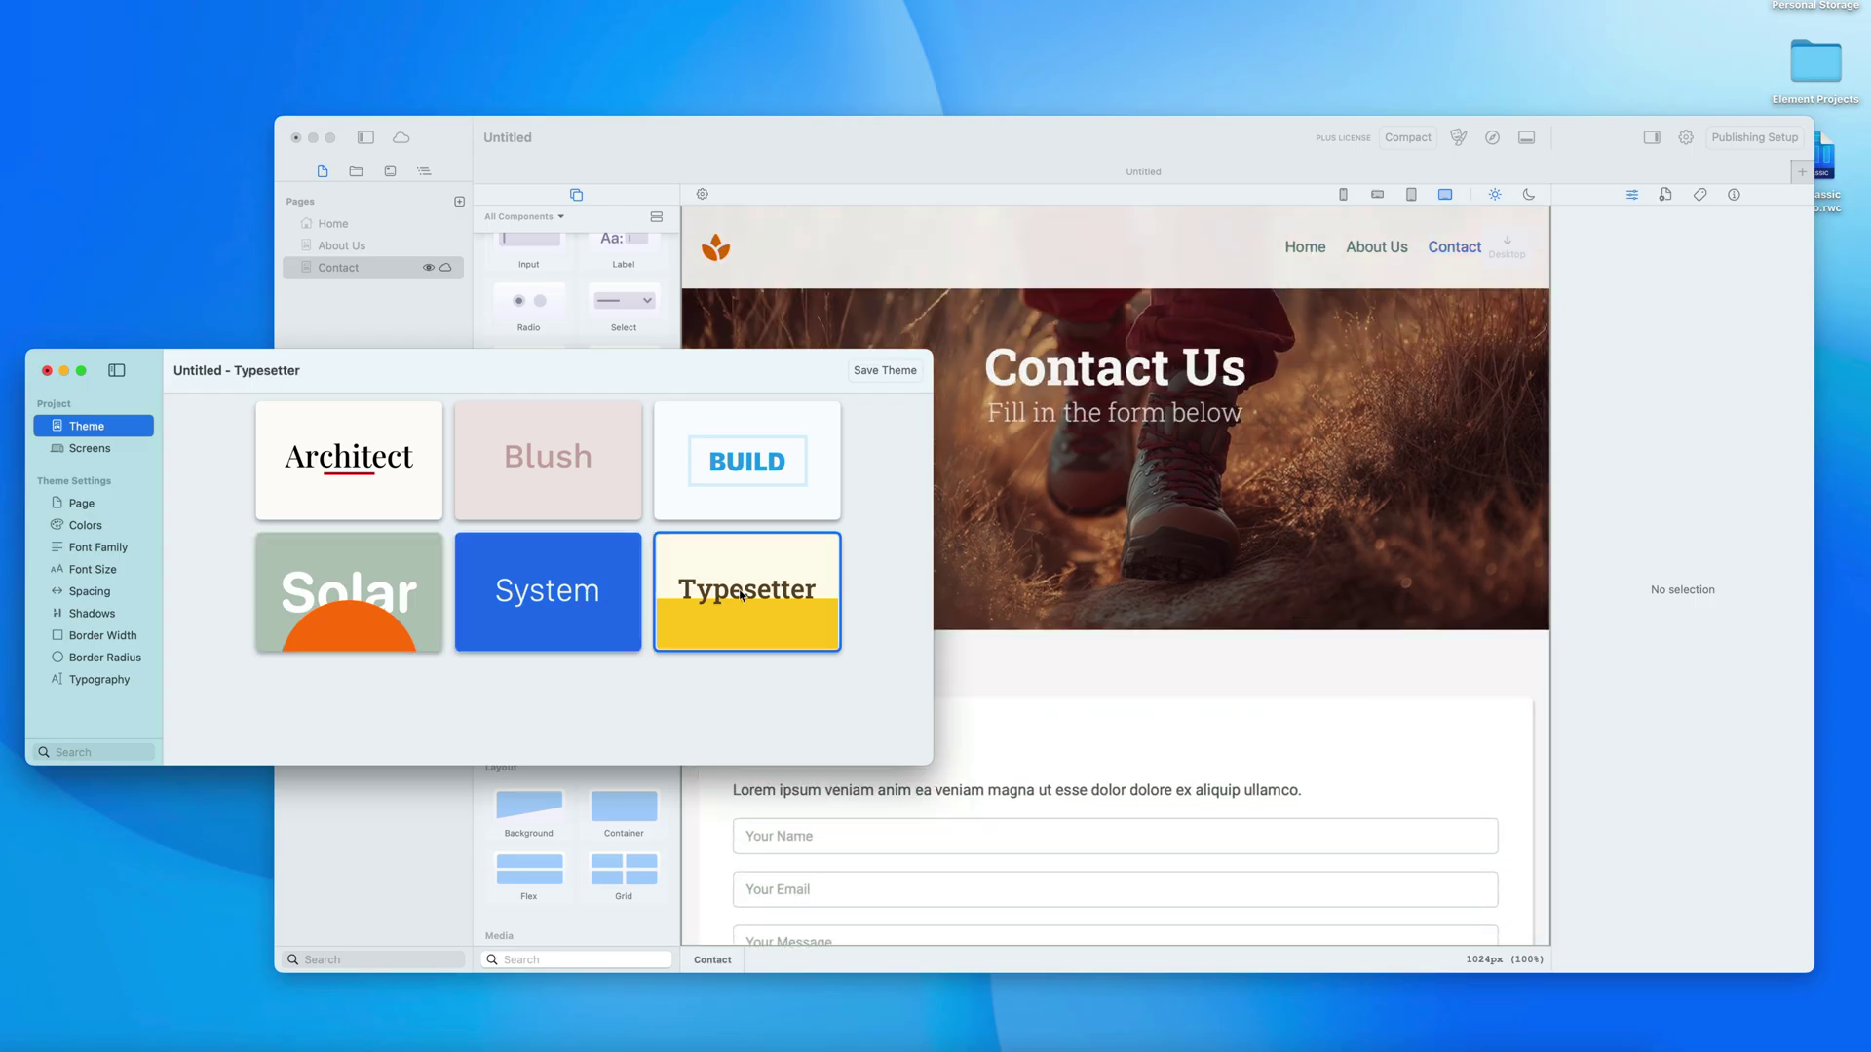
pyautogui.click(801, 454)
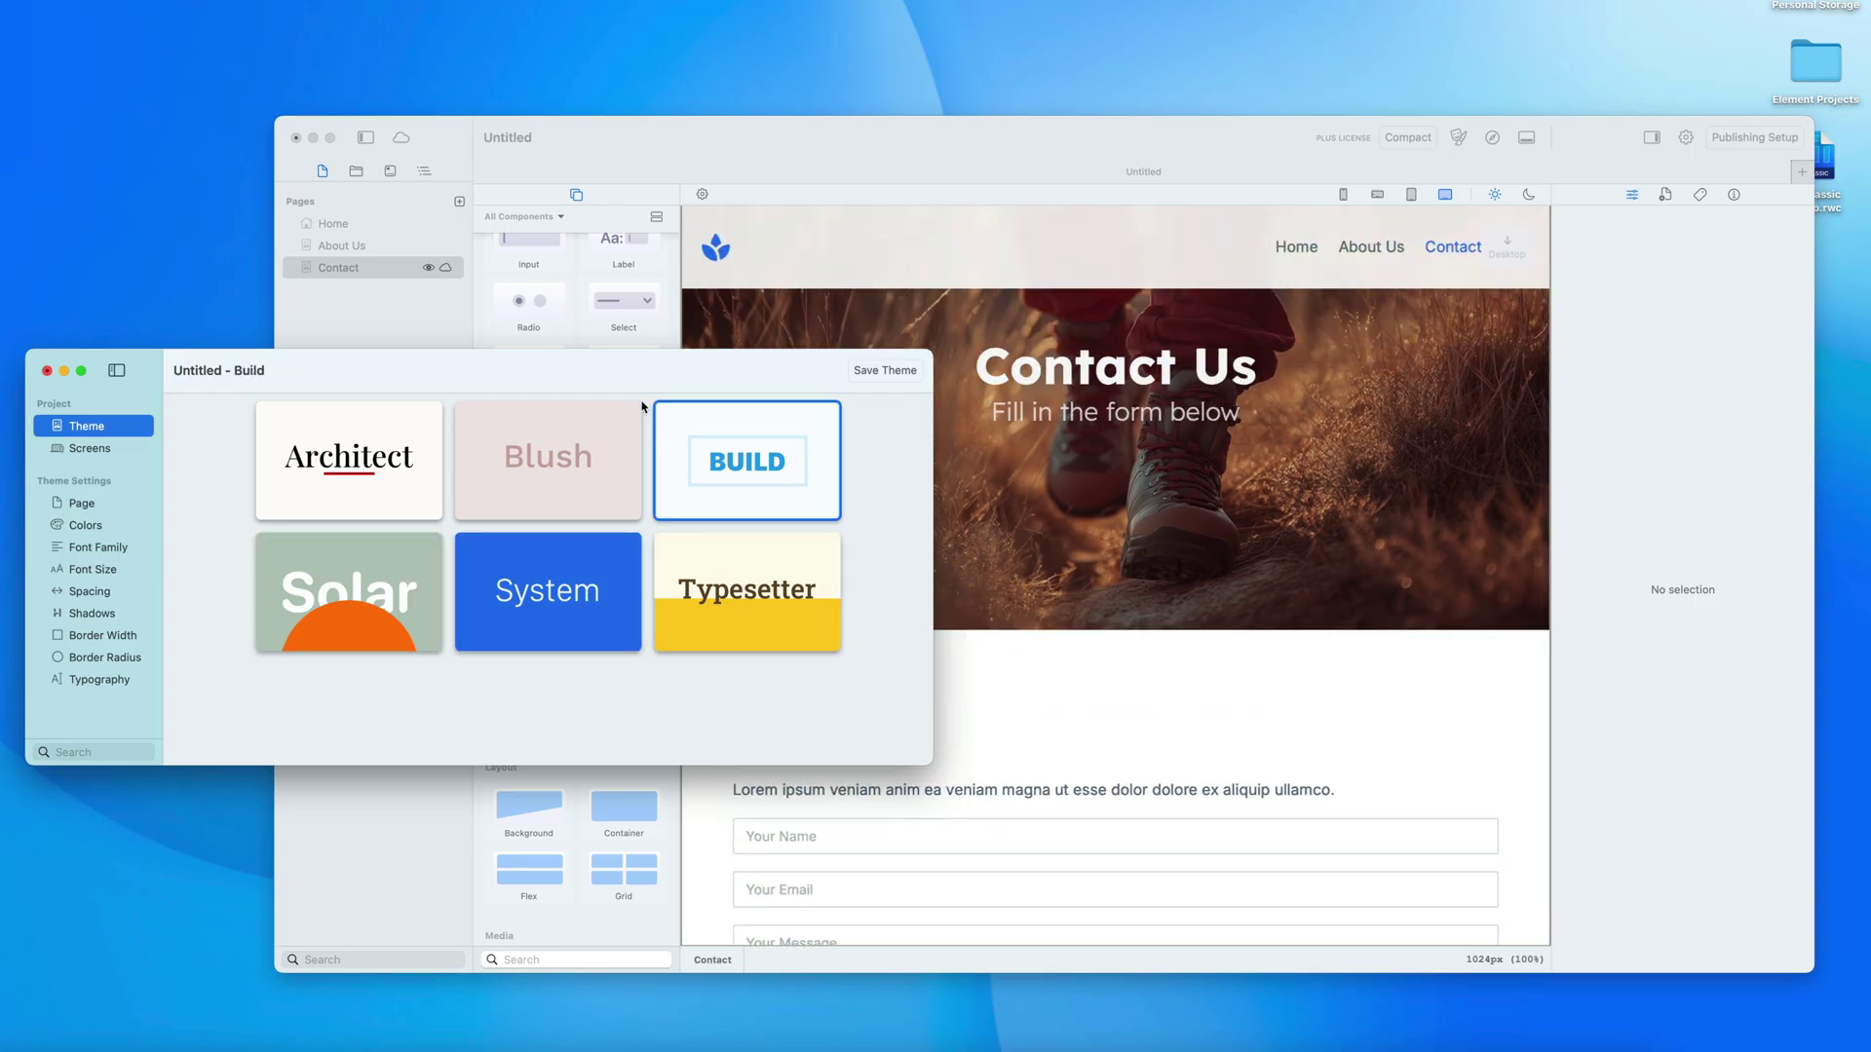
pyautogui.click(484, 507)
pyautogui.click(526, 590)
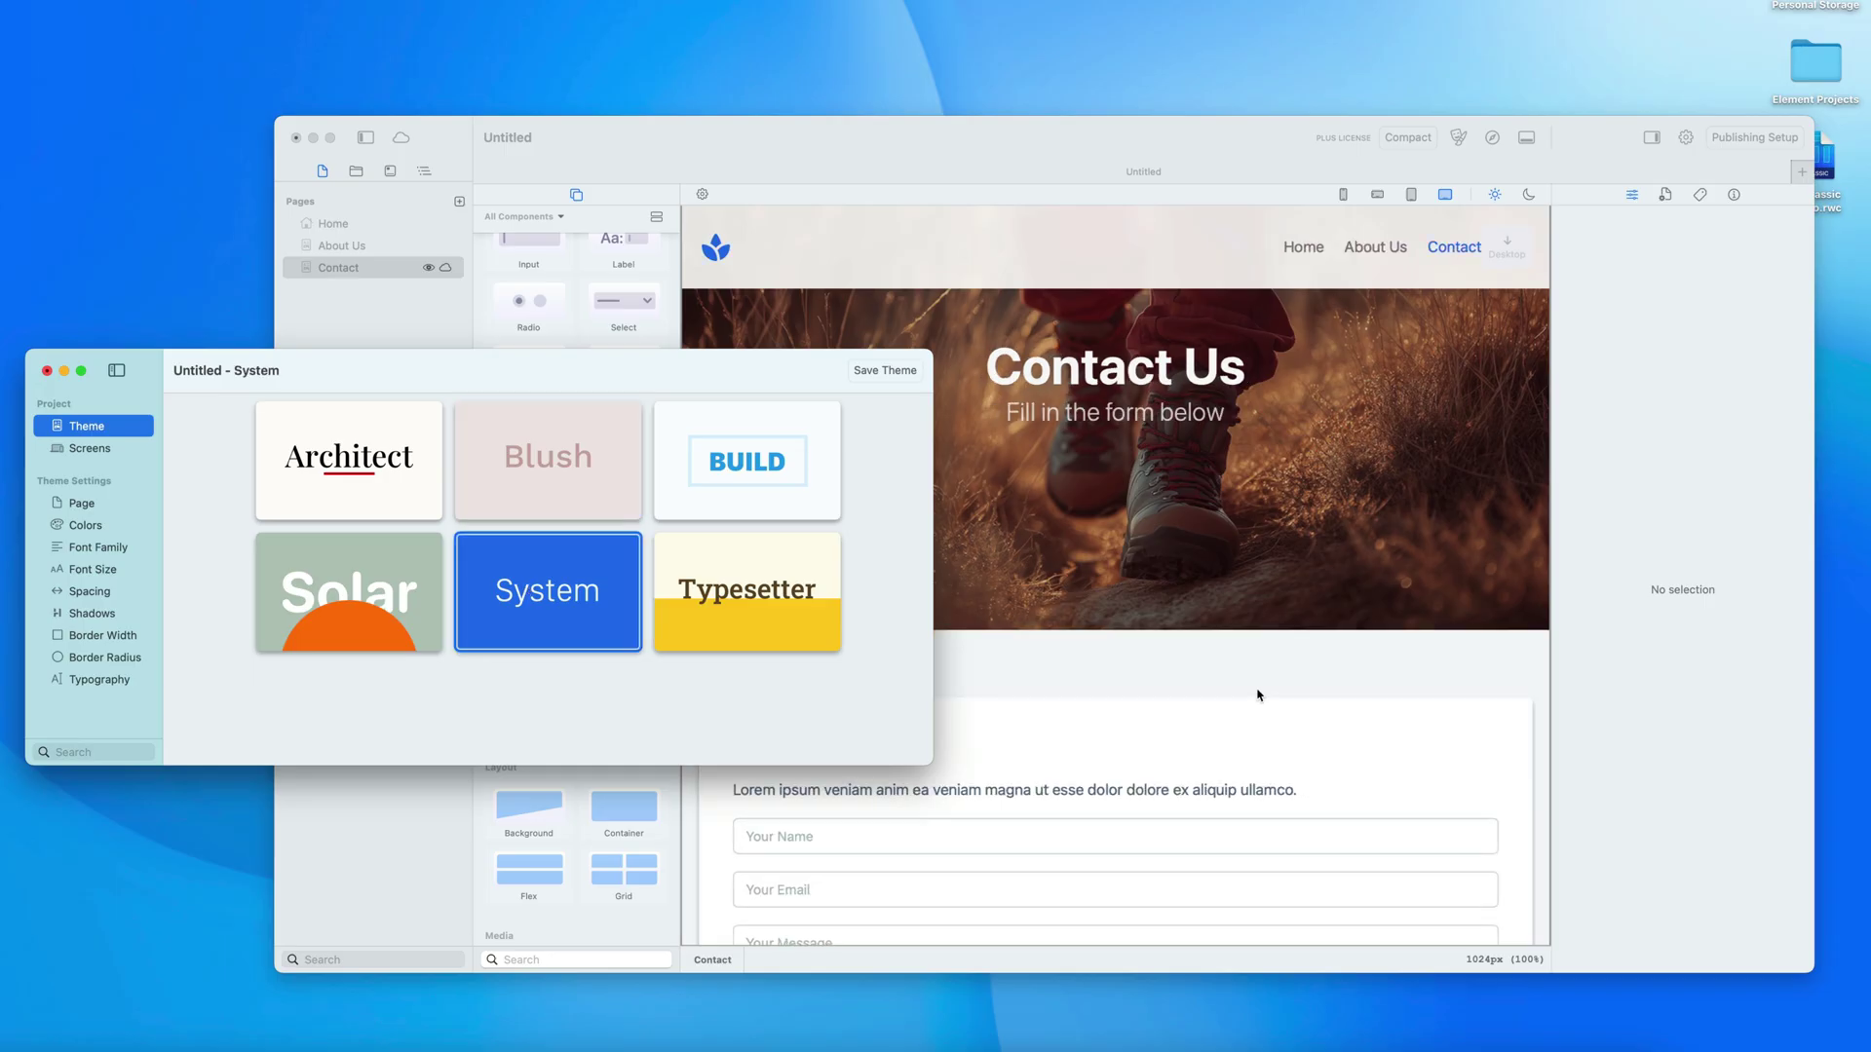
# Step: Compare the Typesetter, Blush, Solar and Architect themes on the contact form and its Submit button, and return to the System theme
pyautogui.scroll(-3, 1257, 695)
pyautogui.click(752, 629)
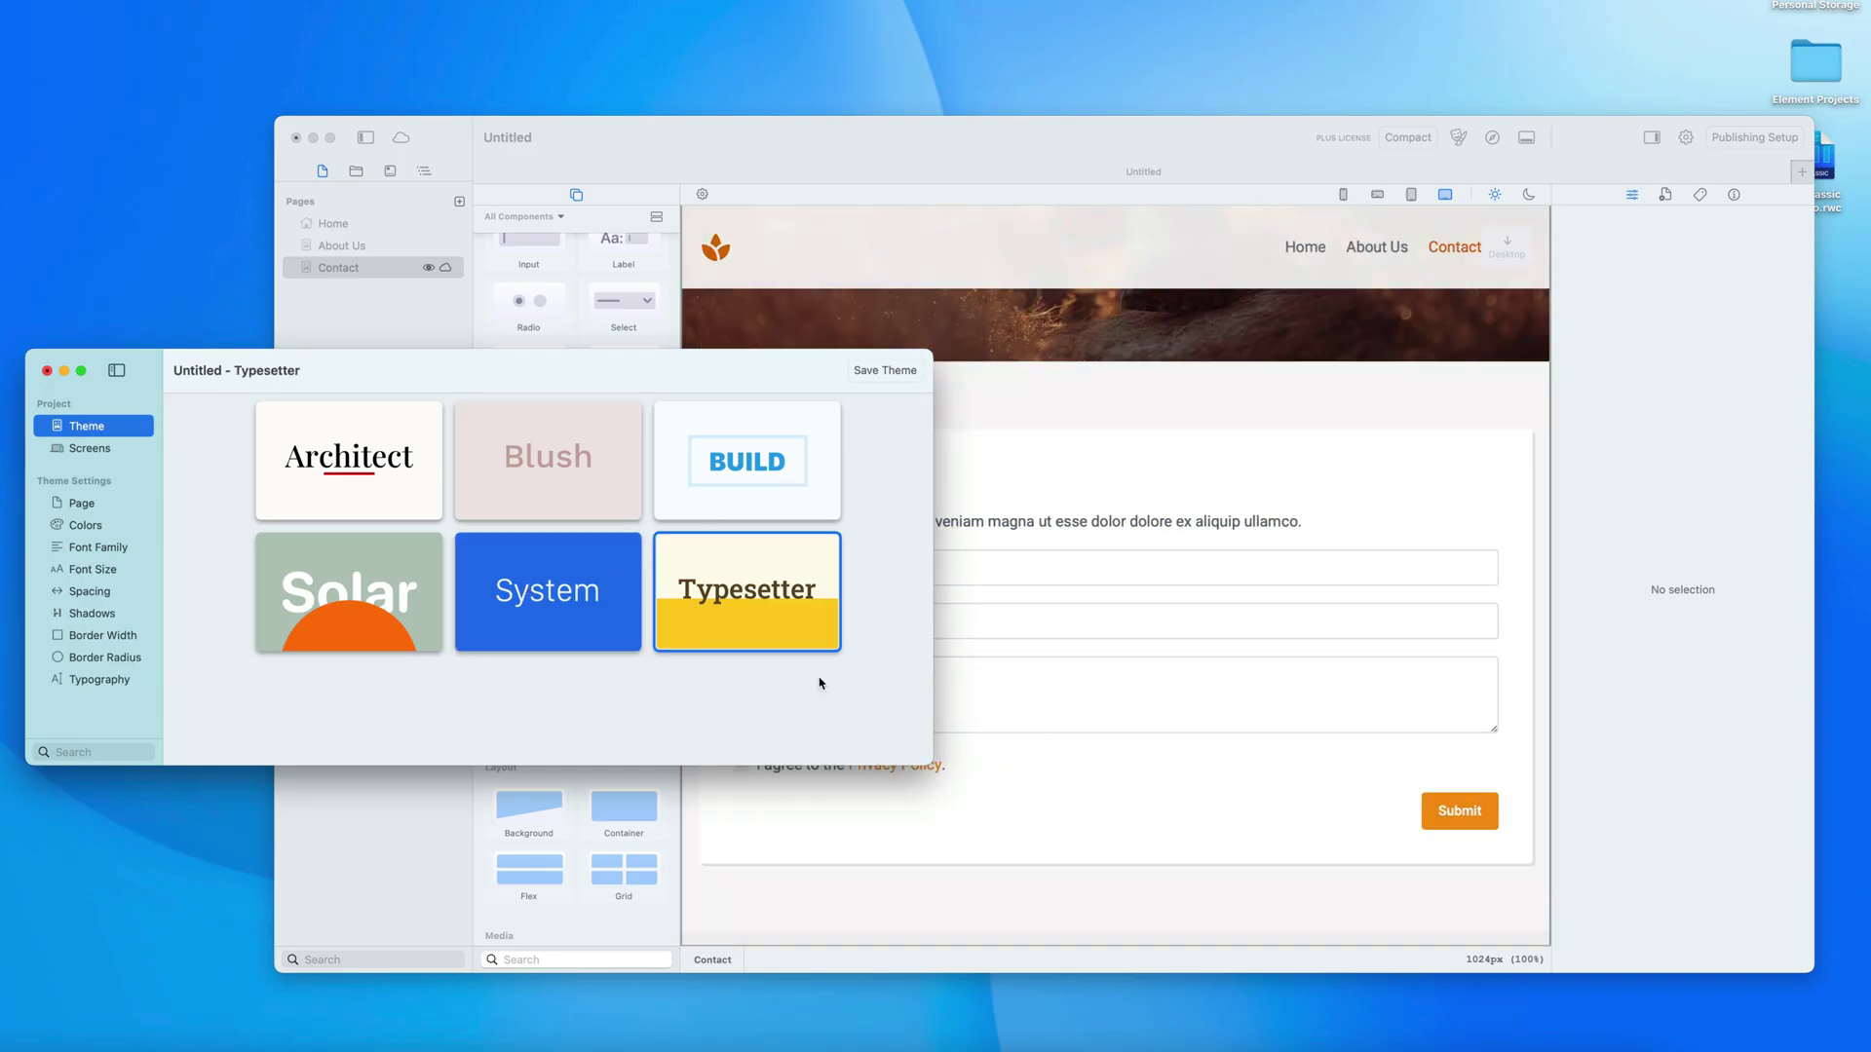
pyautogui.click(533, 480)
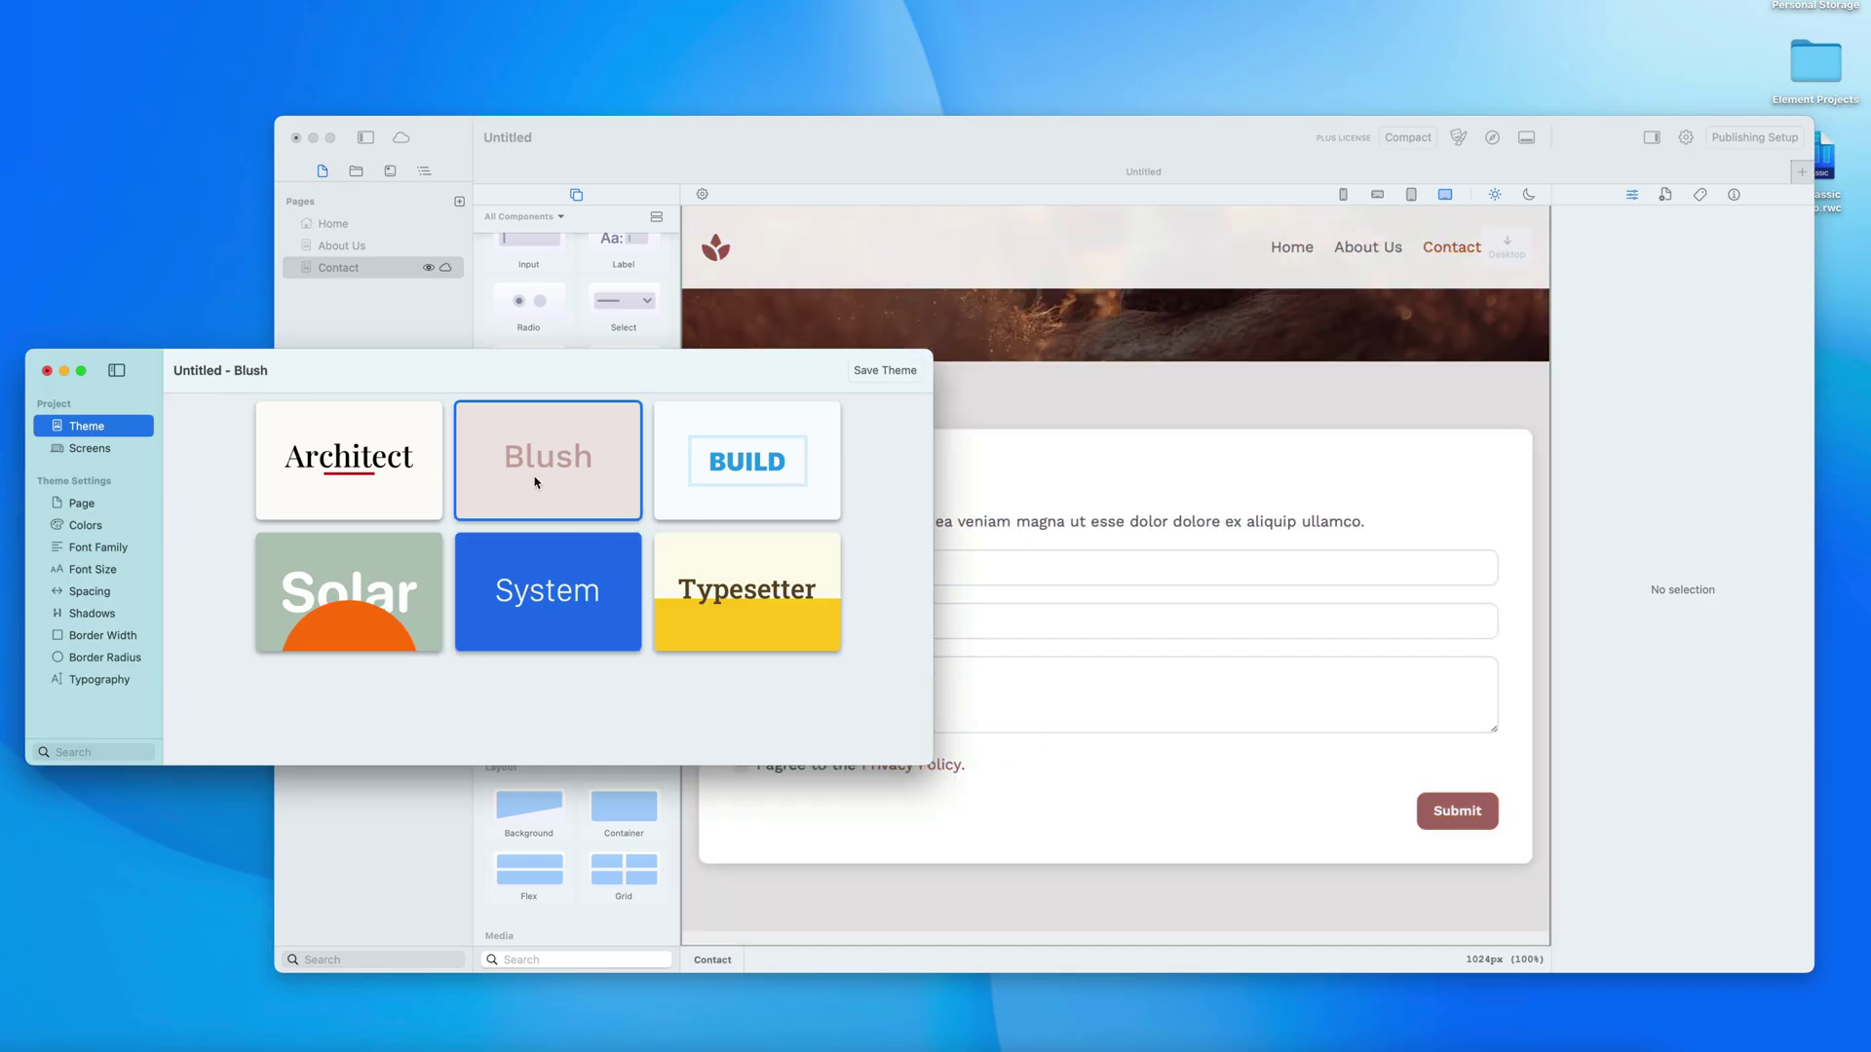
pyautogui.click(411, 593)
pyautogui.click(367, 498)
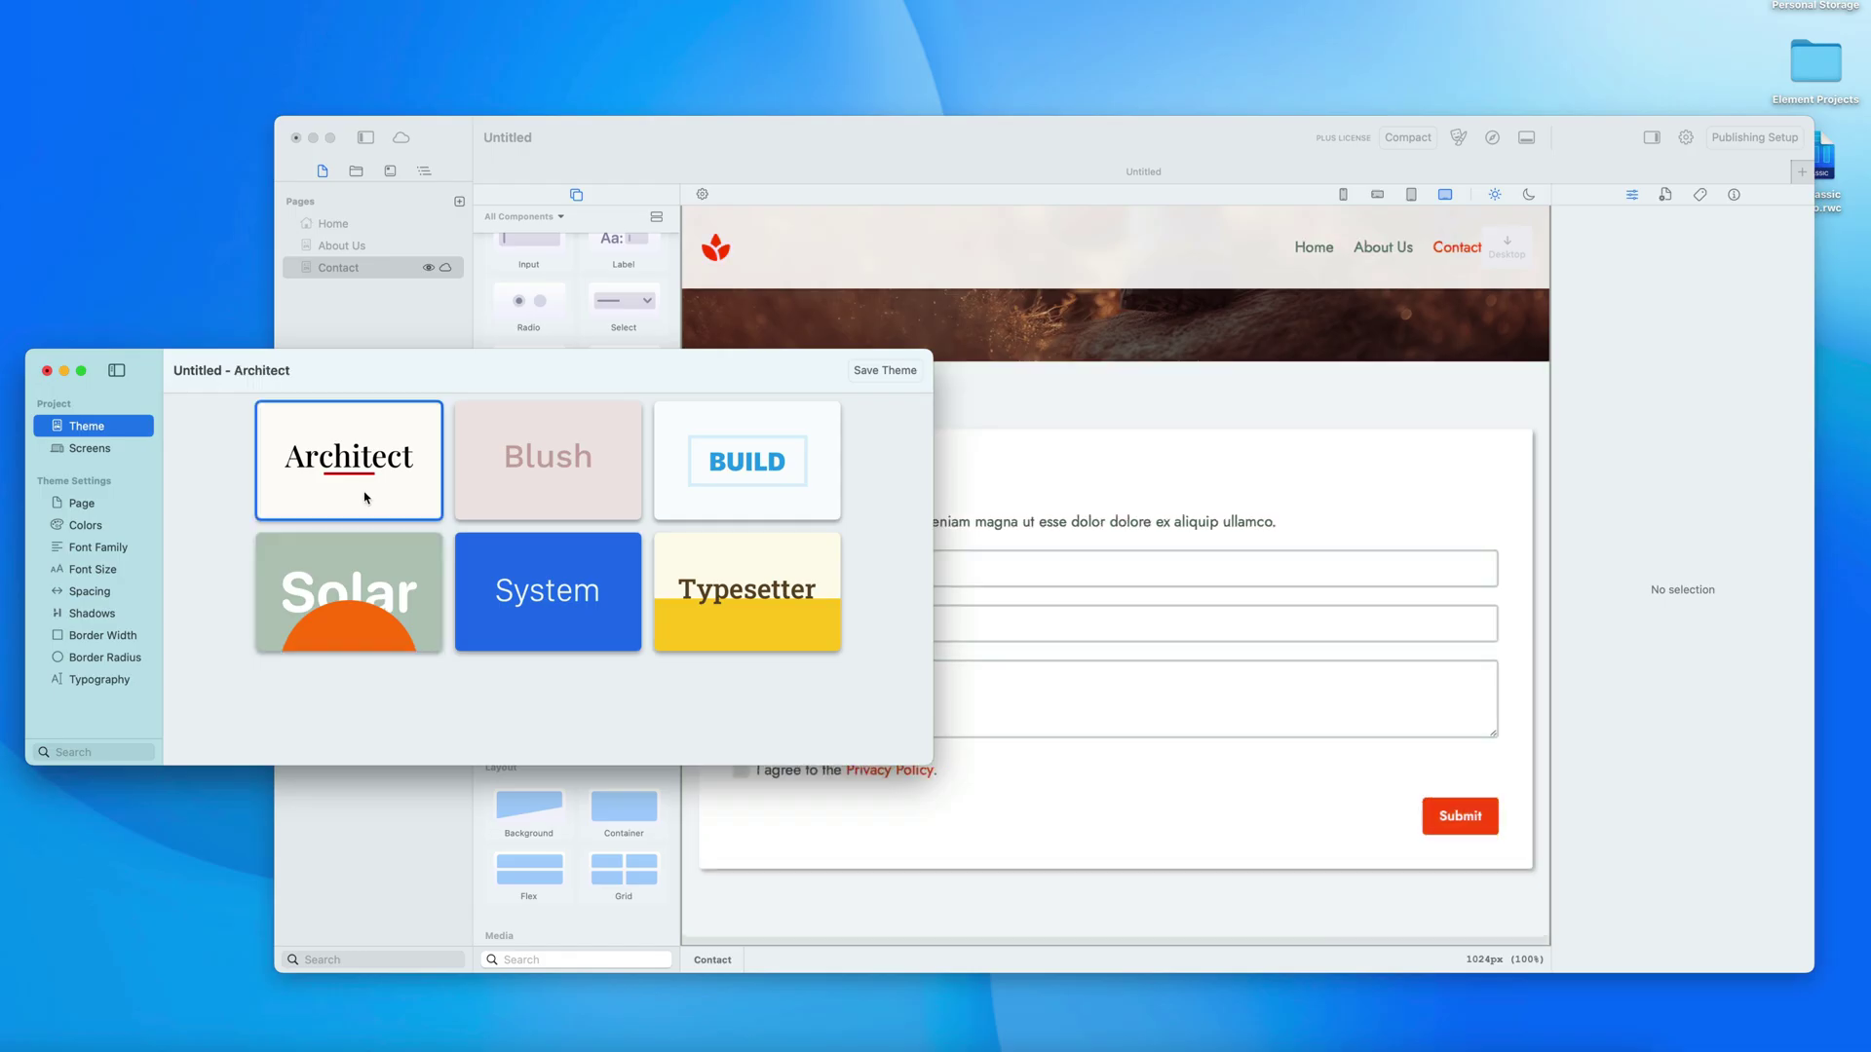
pyautogui.click(548, 600)
pyautogui.click(721, 599)
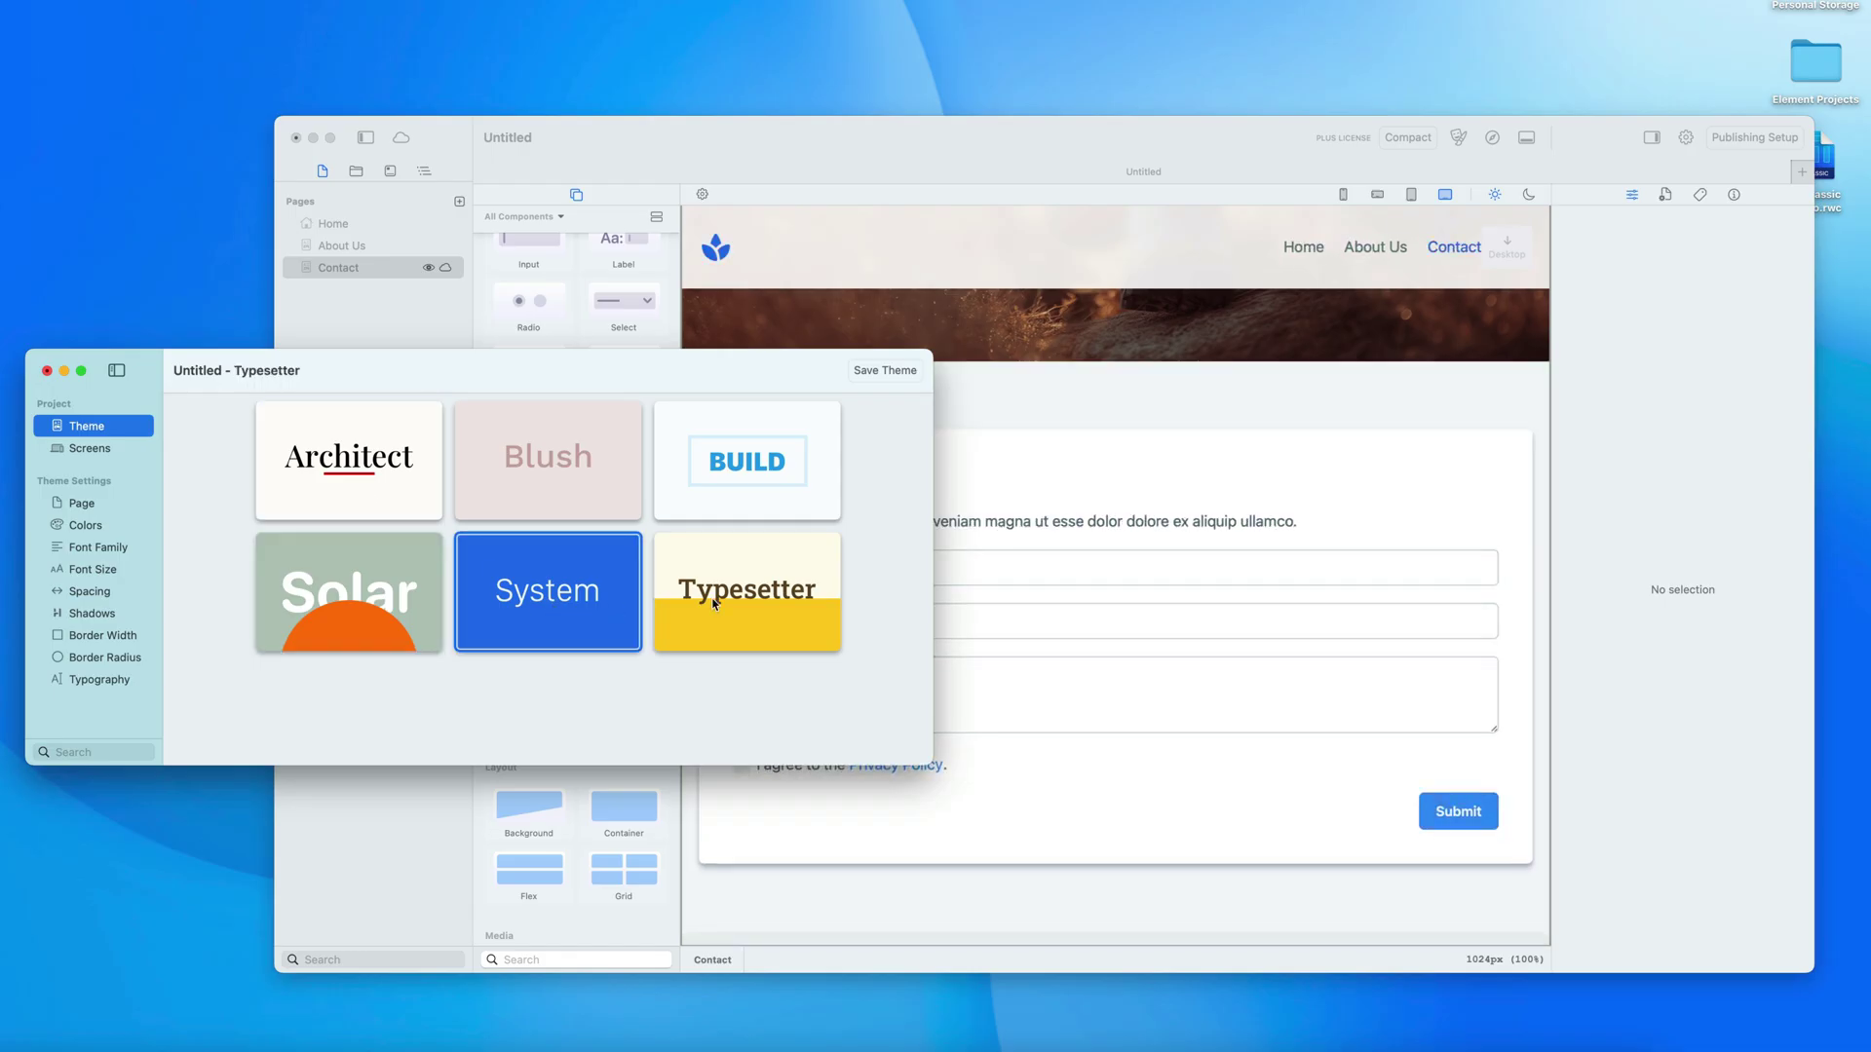
pyautogui.click(585, 594)
# Step: Examine the System theme's page, color, font family, font size, spacing and shadow settings, including the details of the Default shadow
pyautogui.click(78, 507)
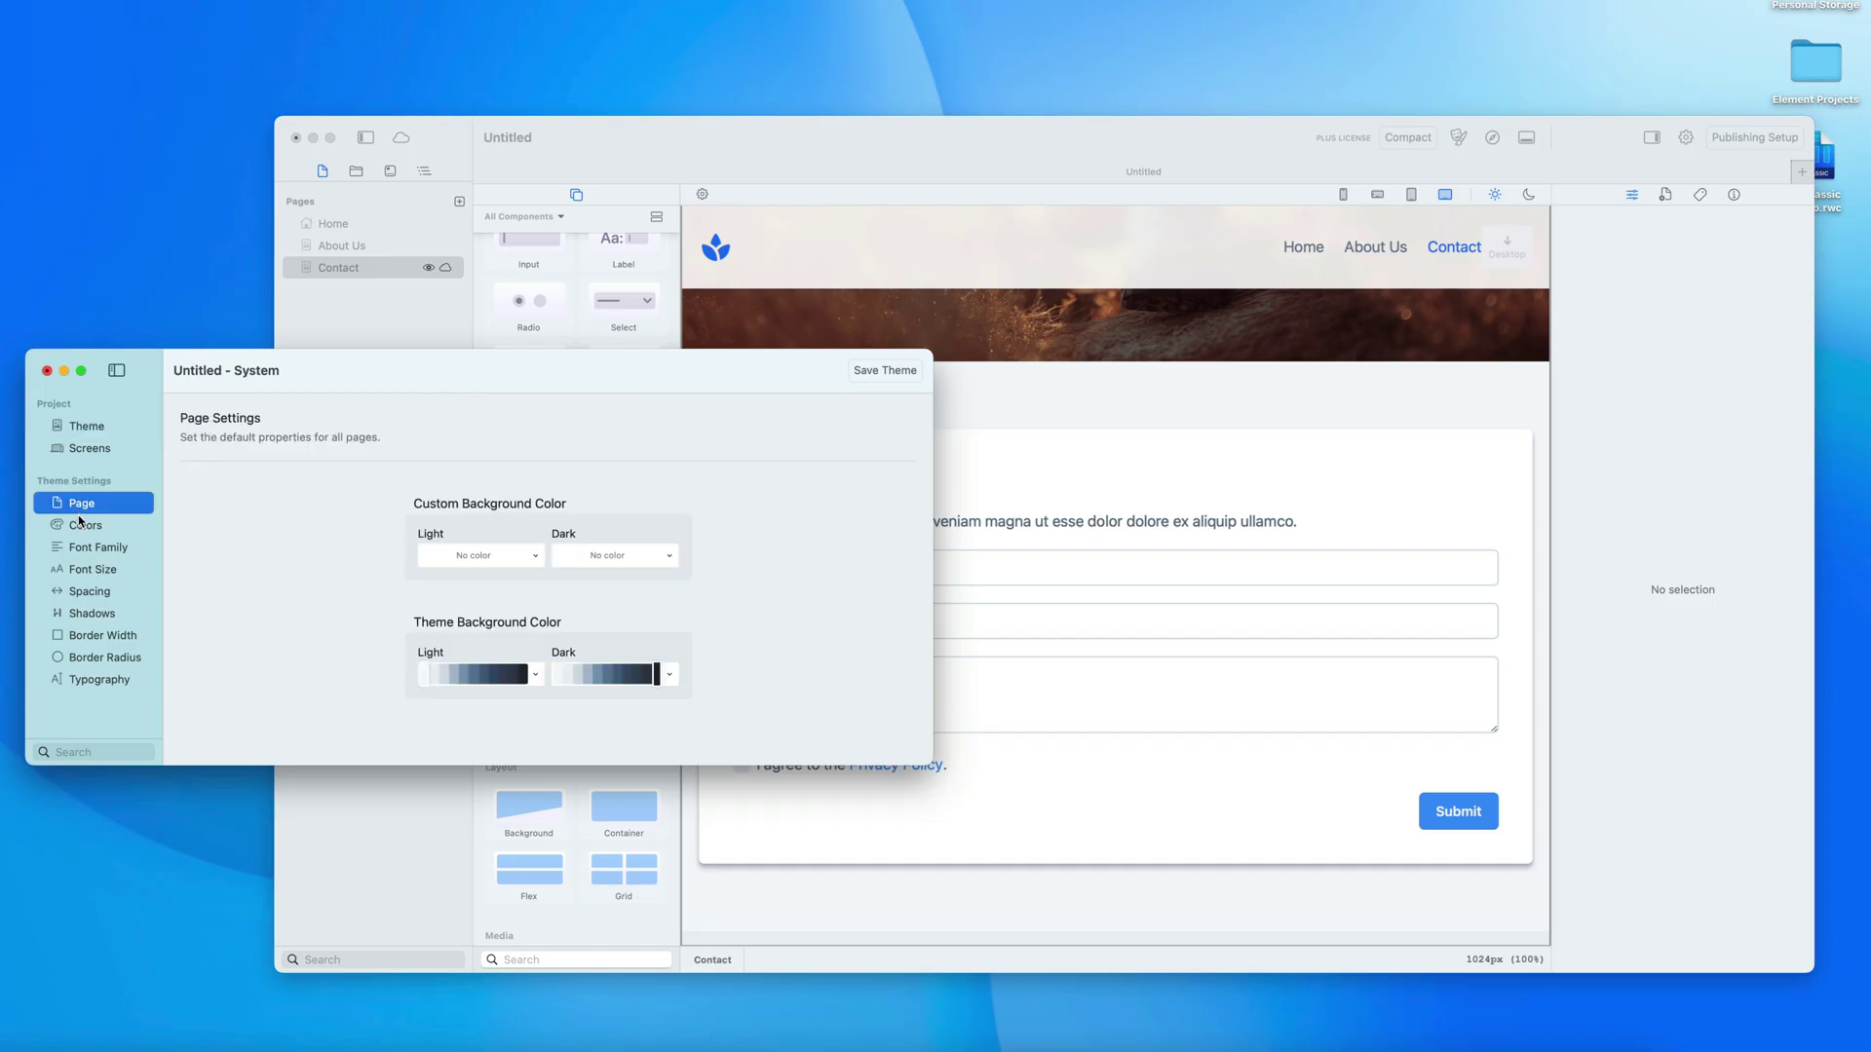
pyautogui.click(82, 526)
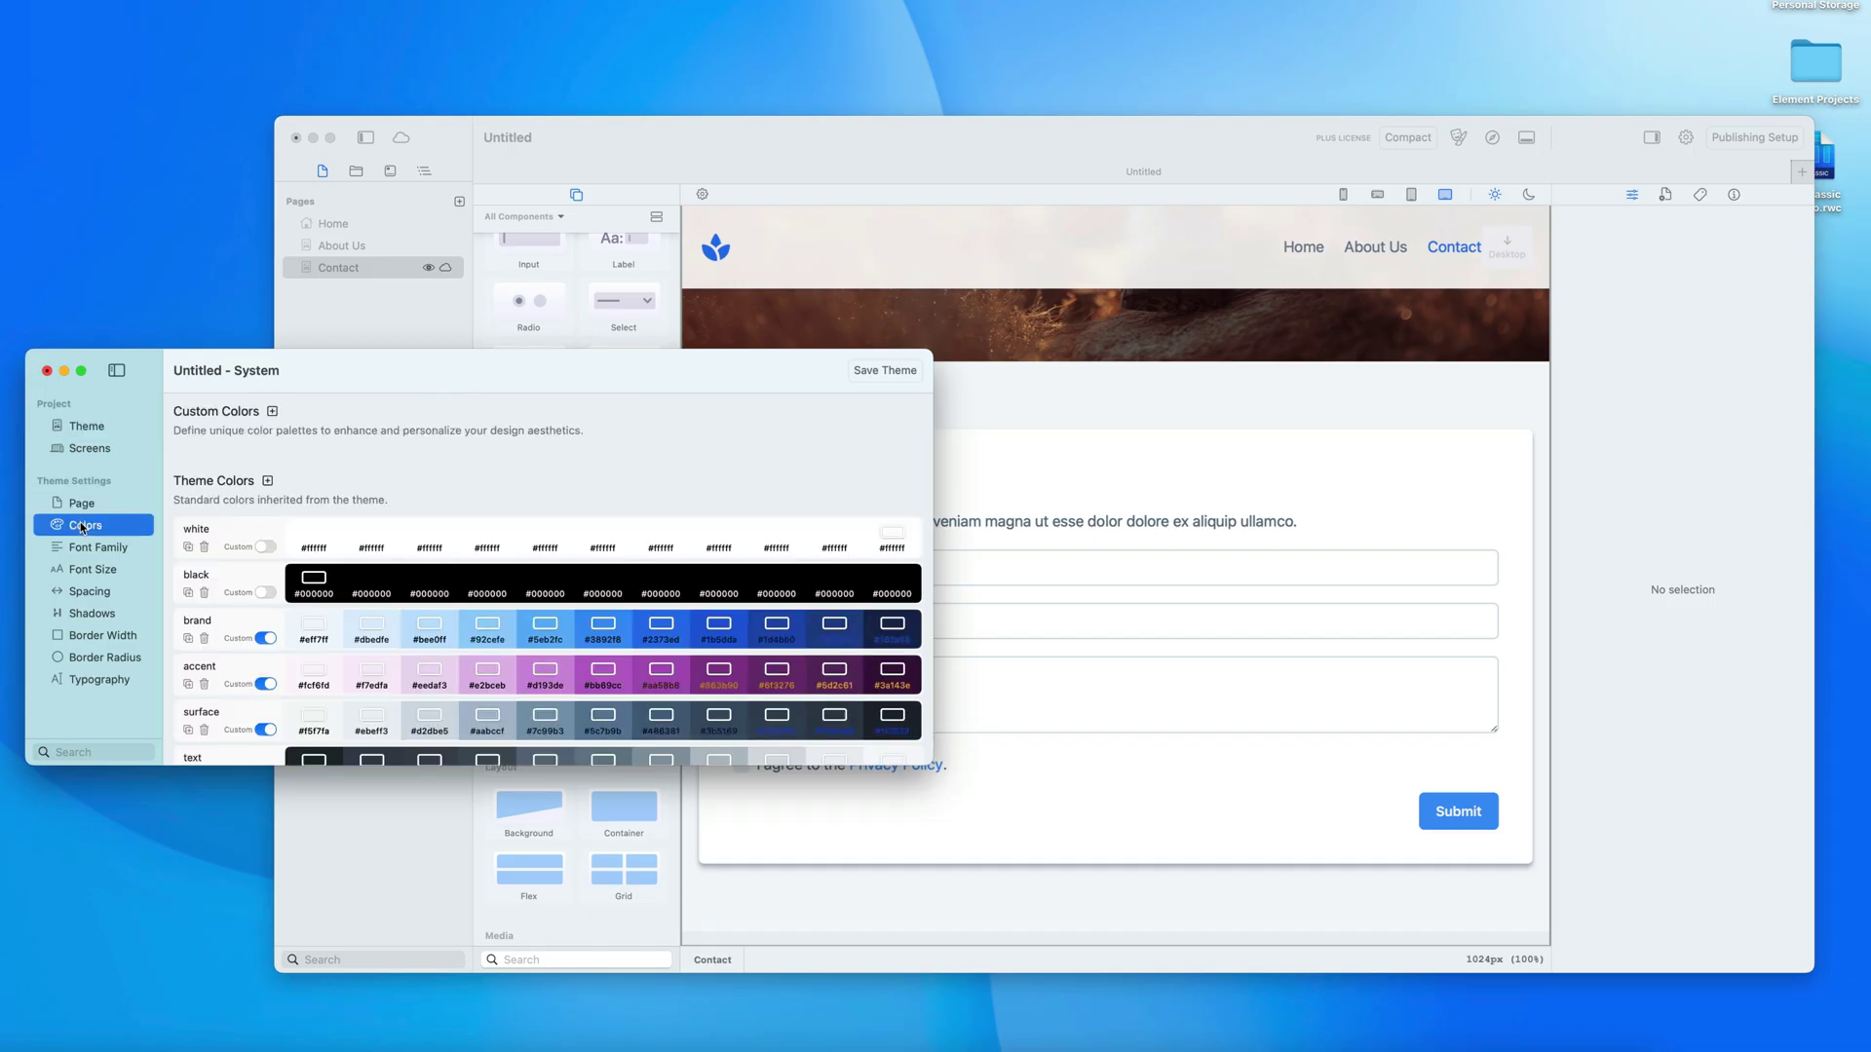
pyautogui.scroll(-1, 243, 478)
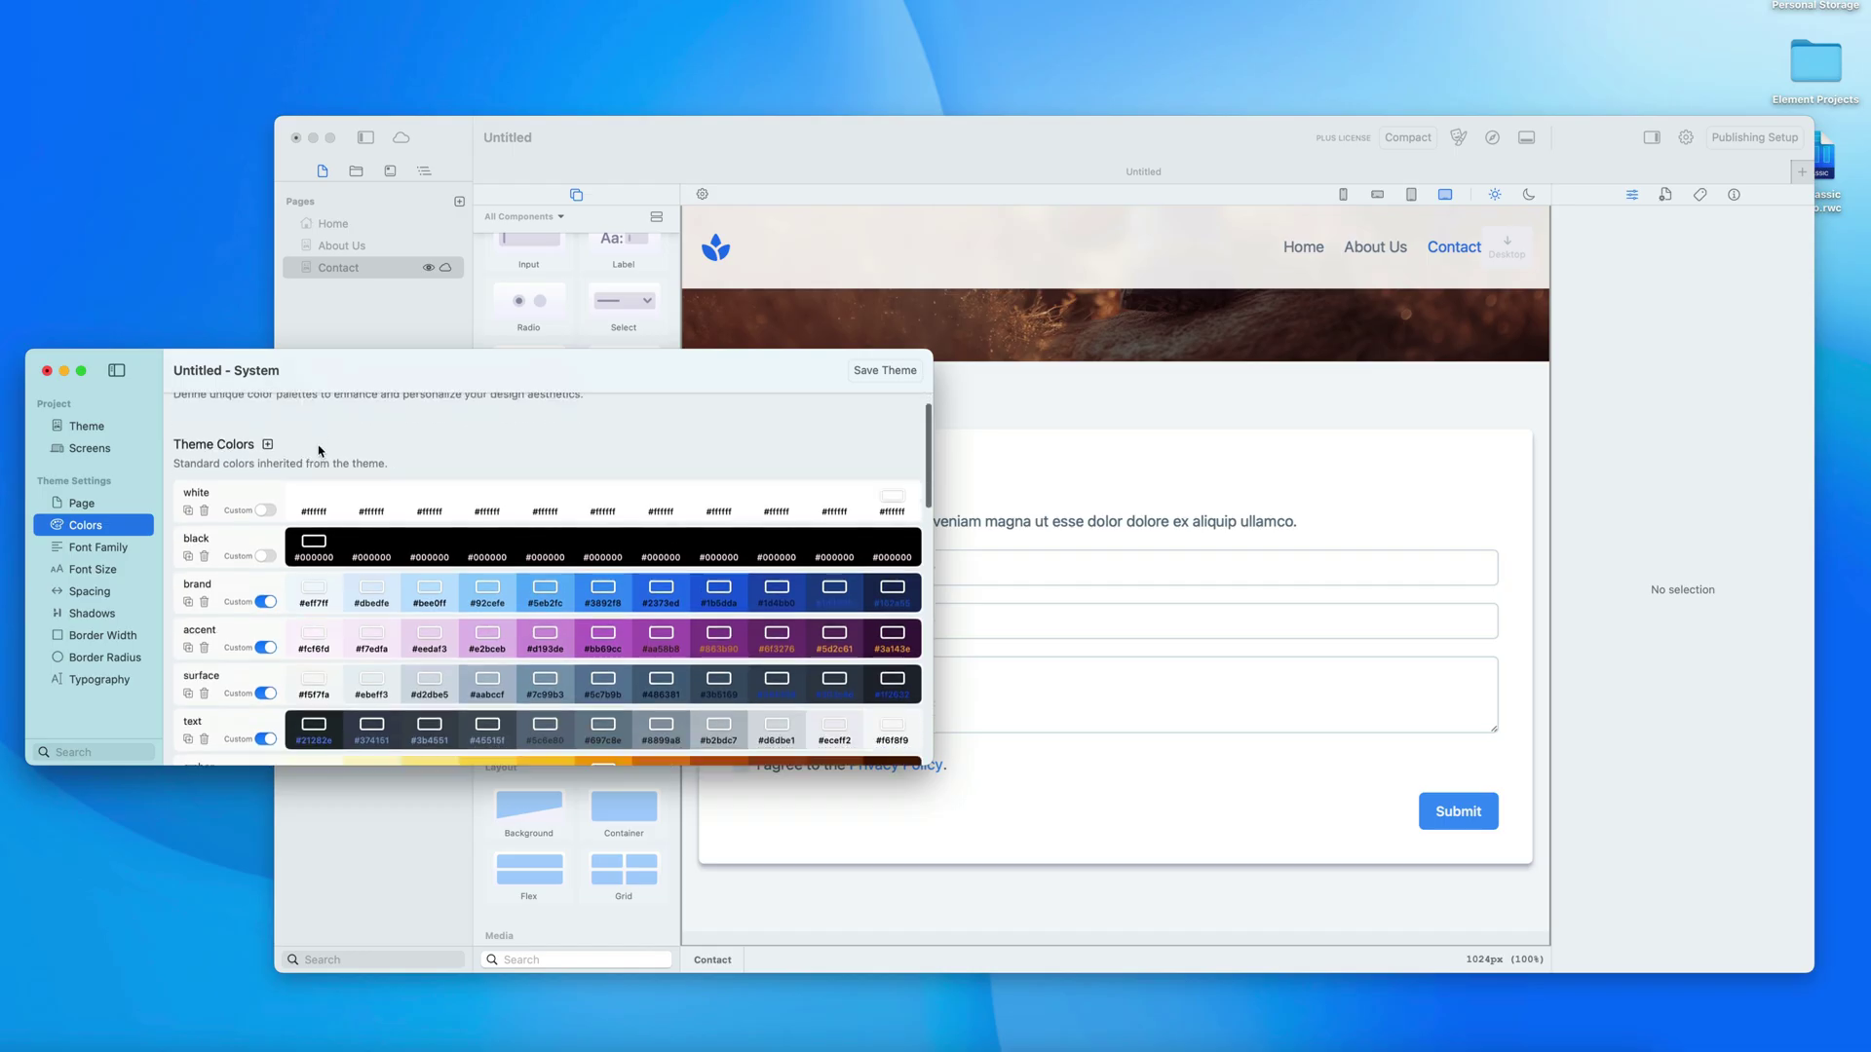
pyautogui.scroll(1, 213, 487)
pyautogui.click(74, 549)
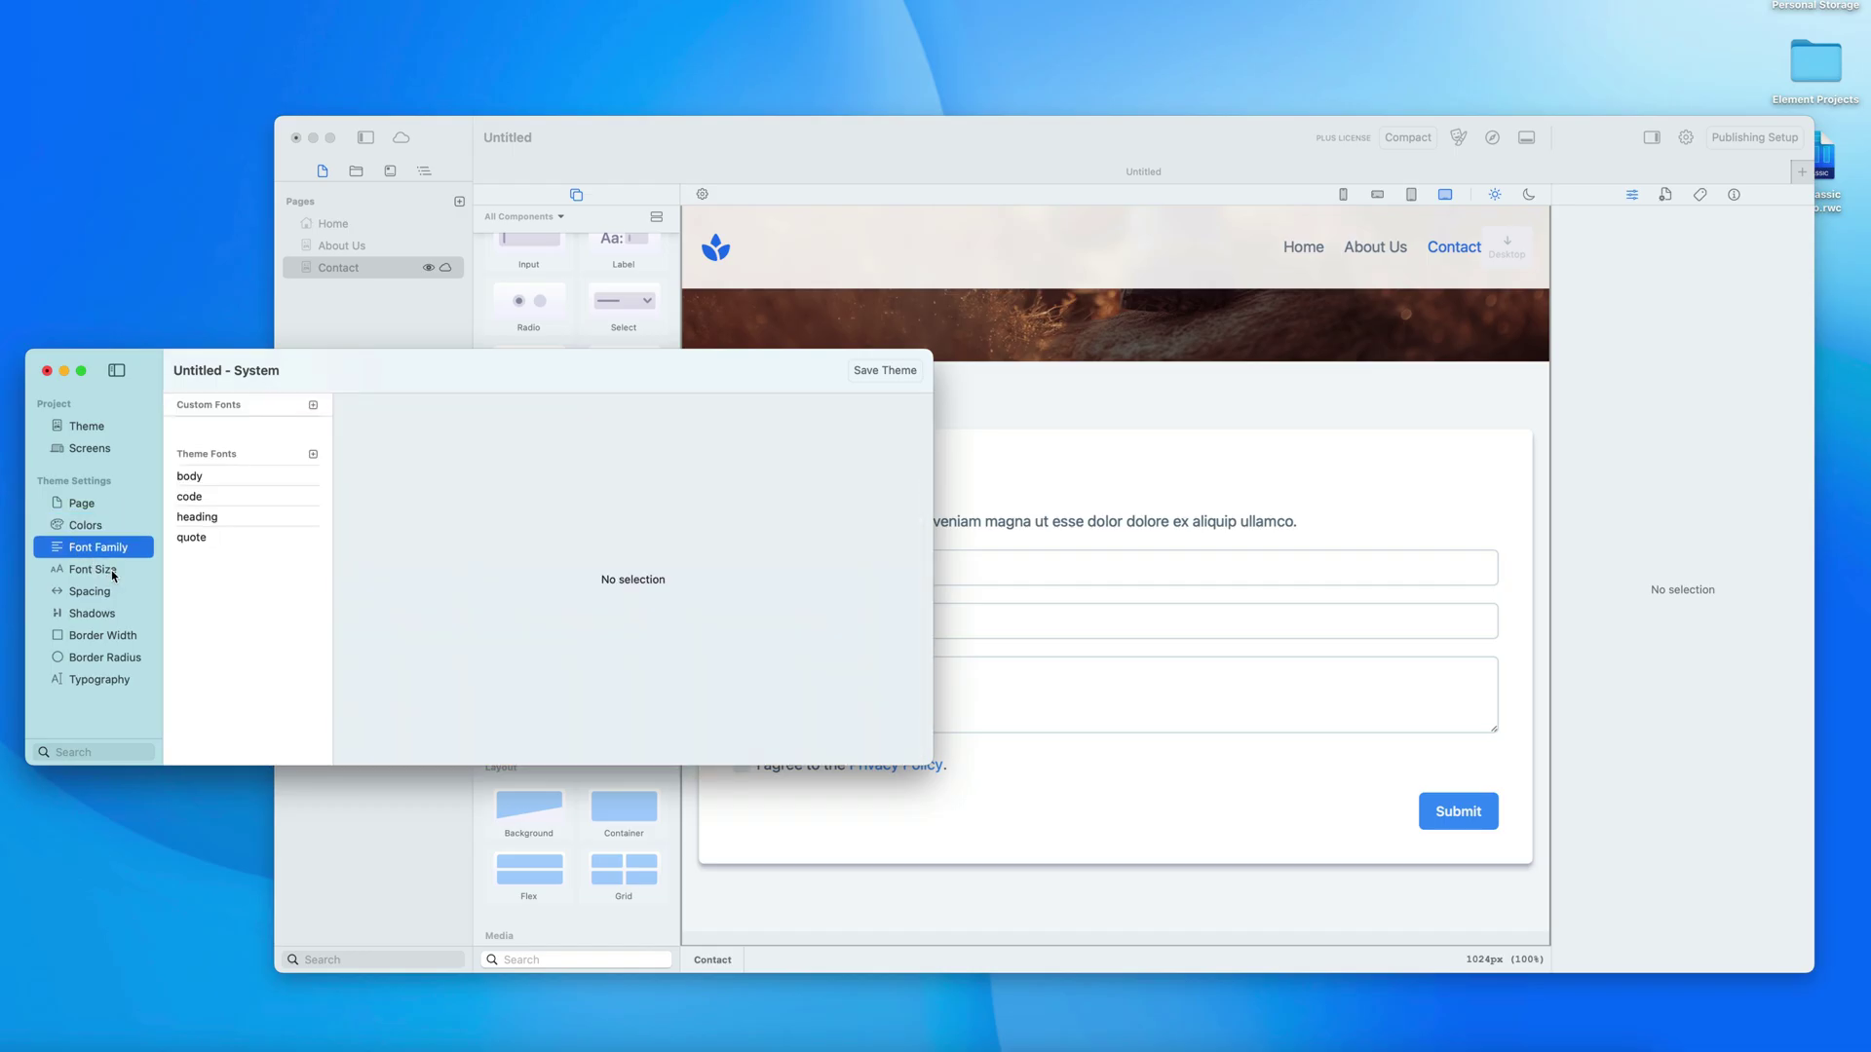
pyautogui.click(113, 576)
pyautogui.click(110, 592)
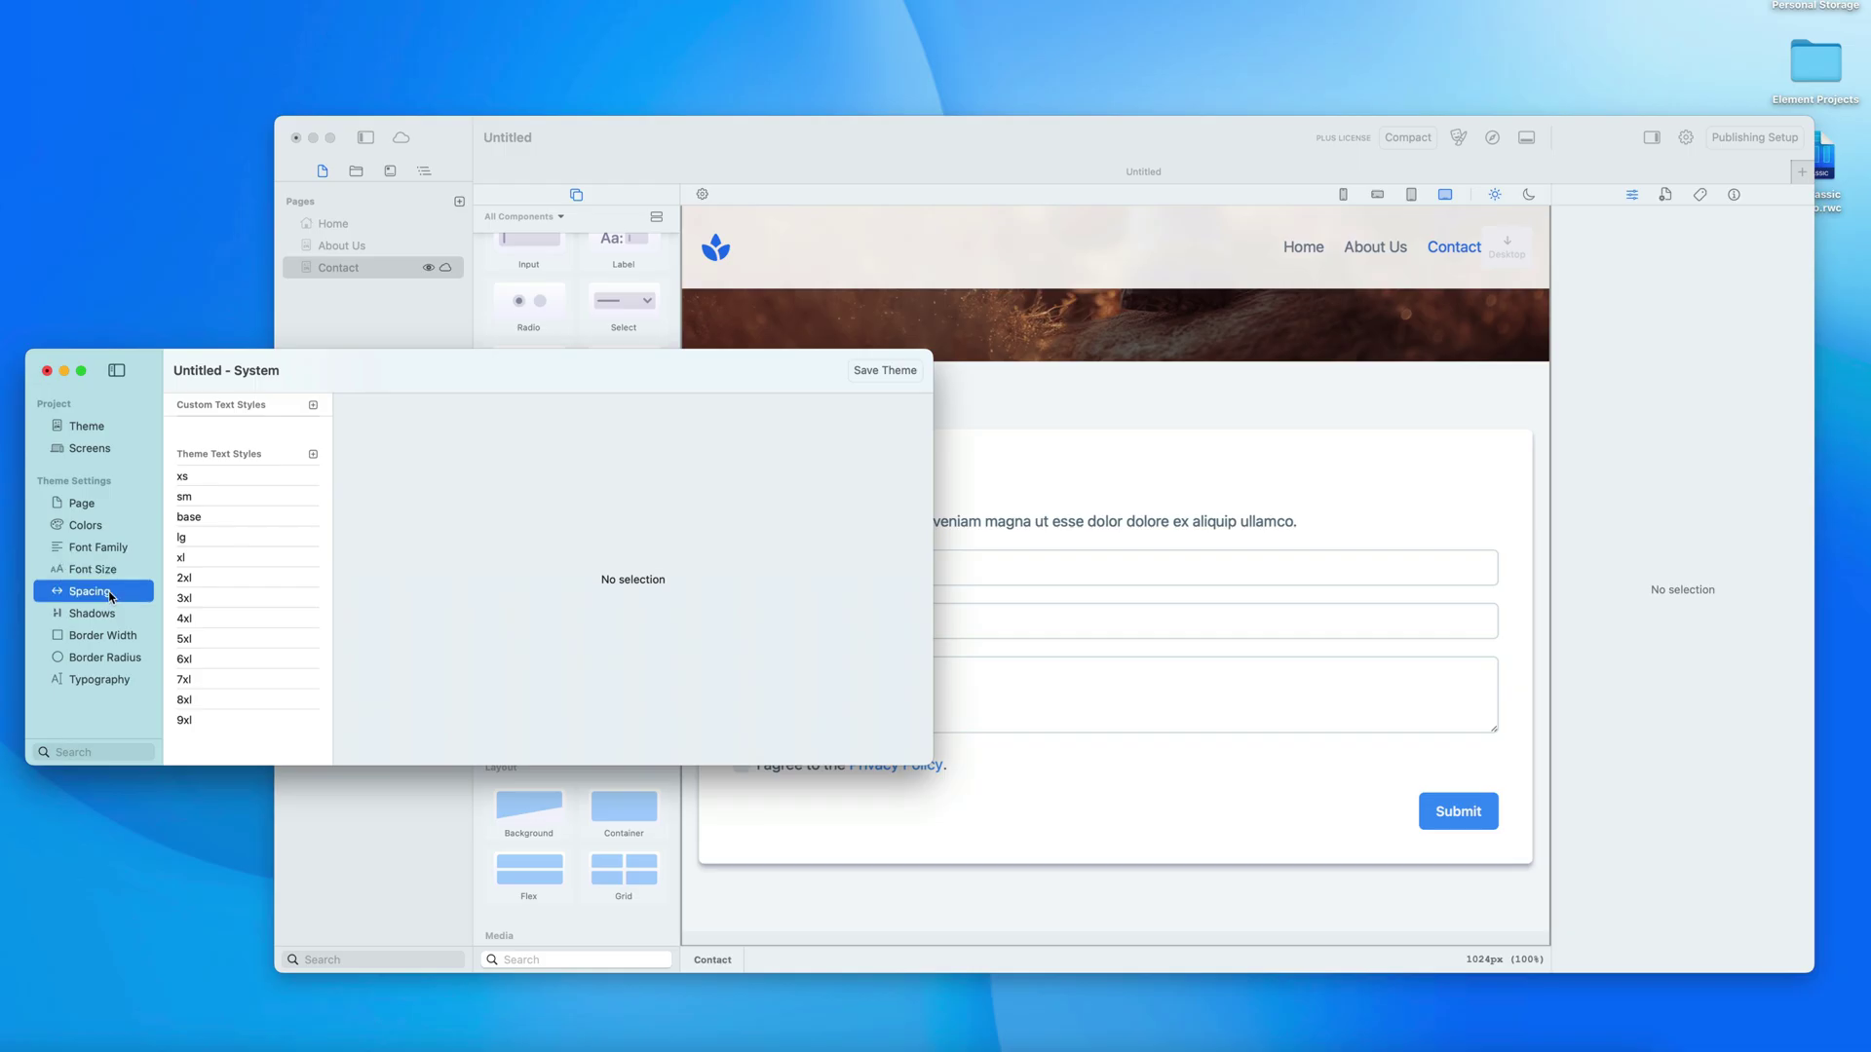
pyautogui.click(105, 616)
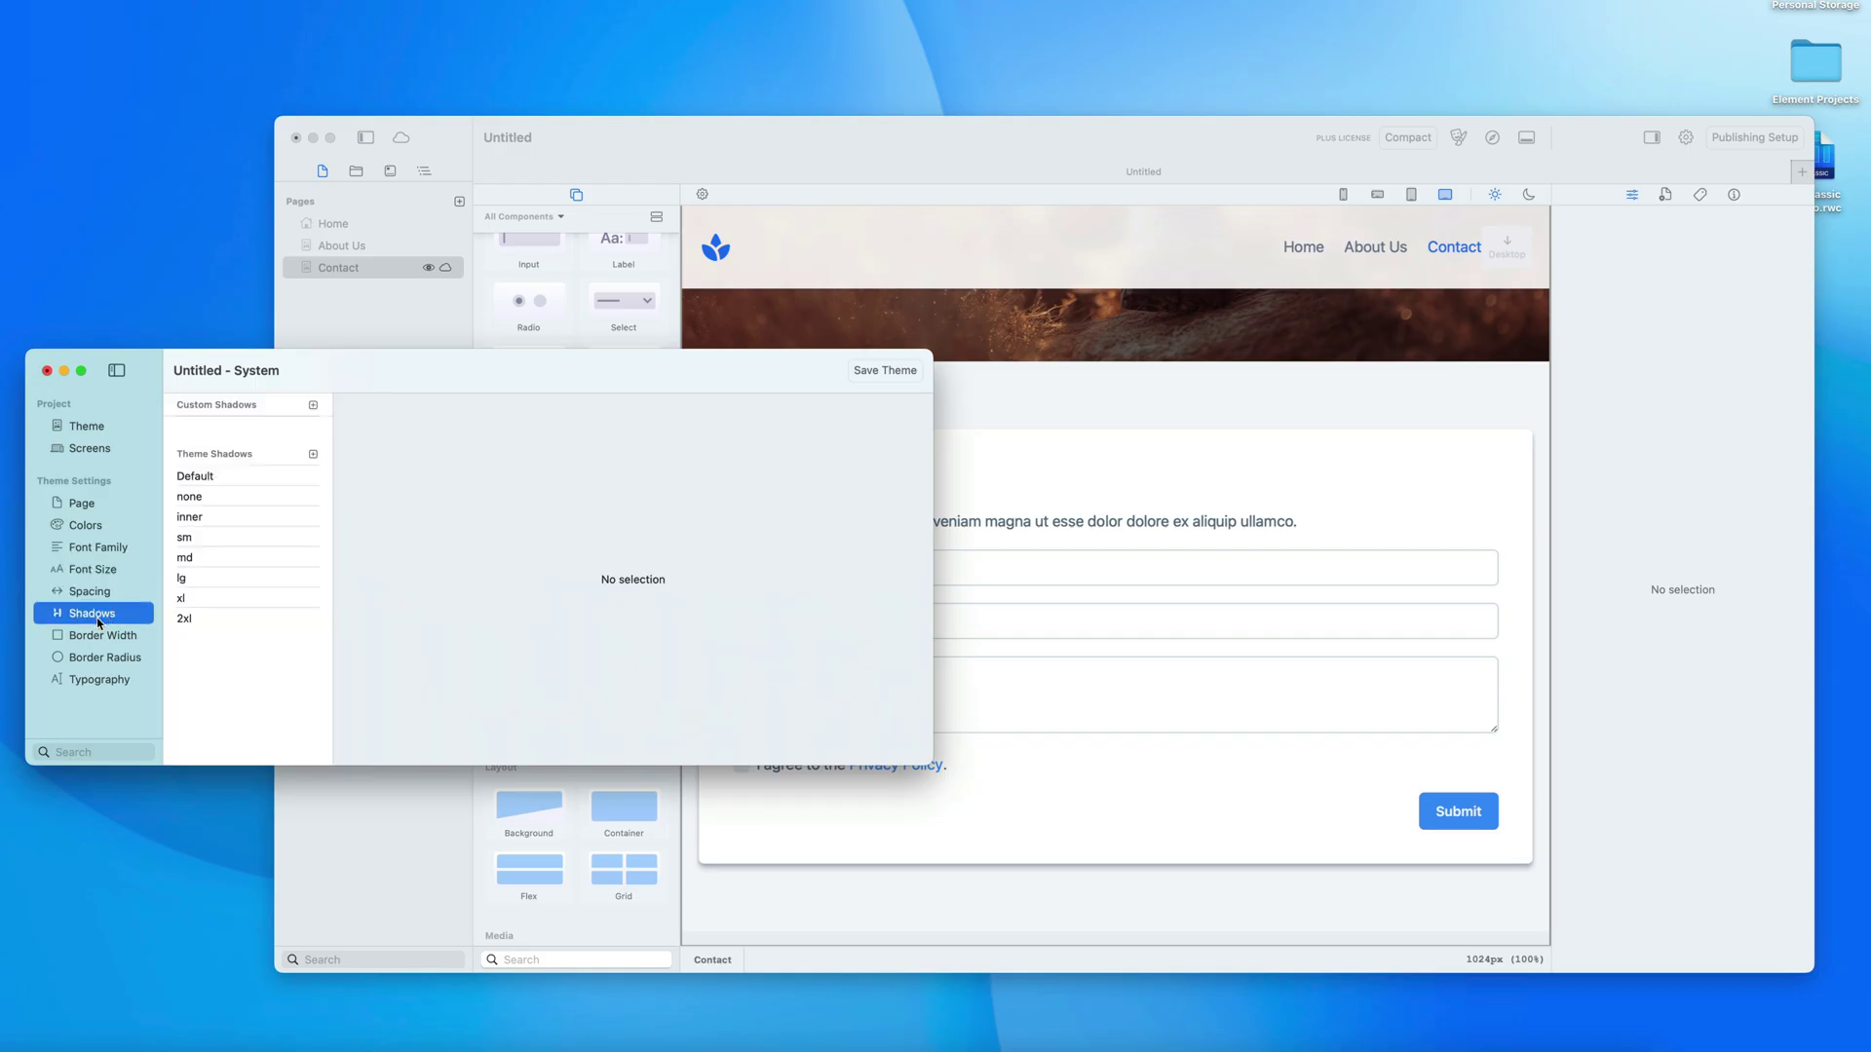
pyautogui.click(197, 480)
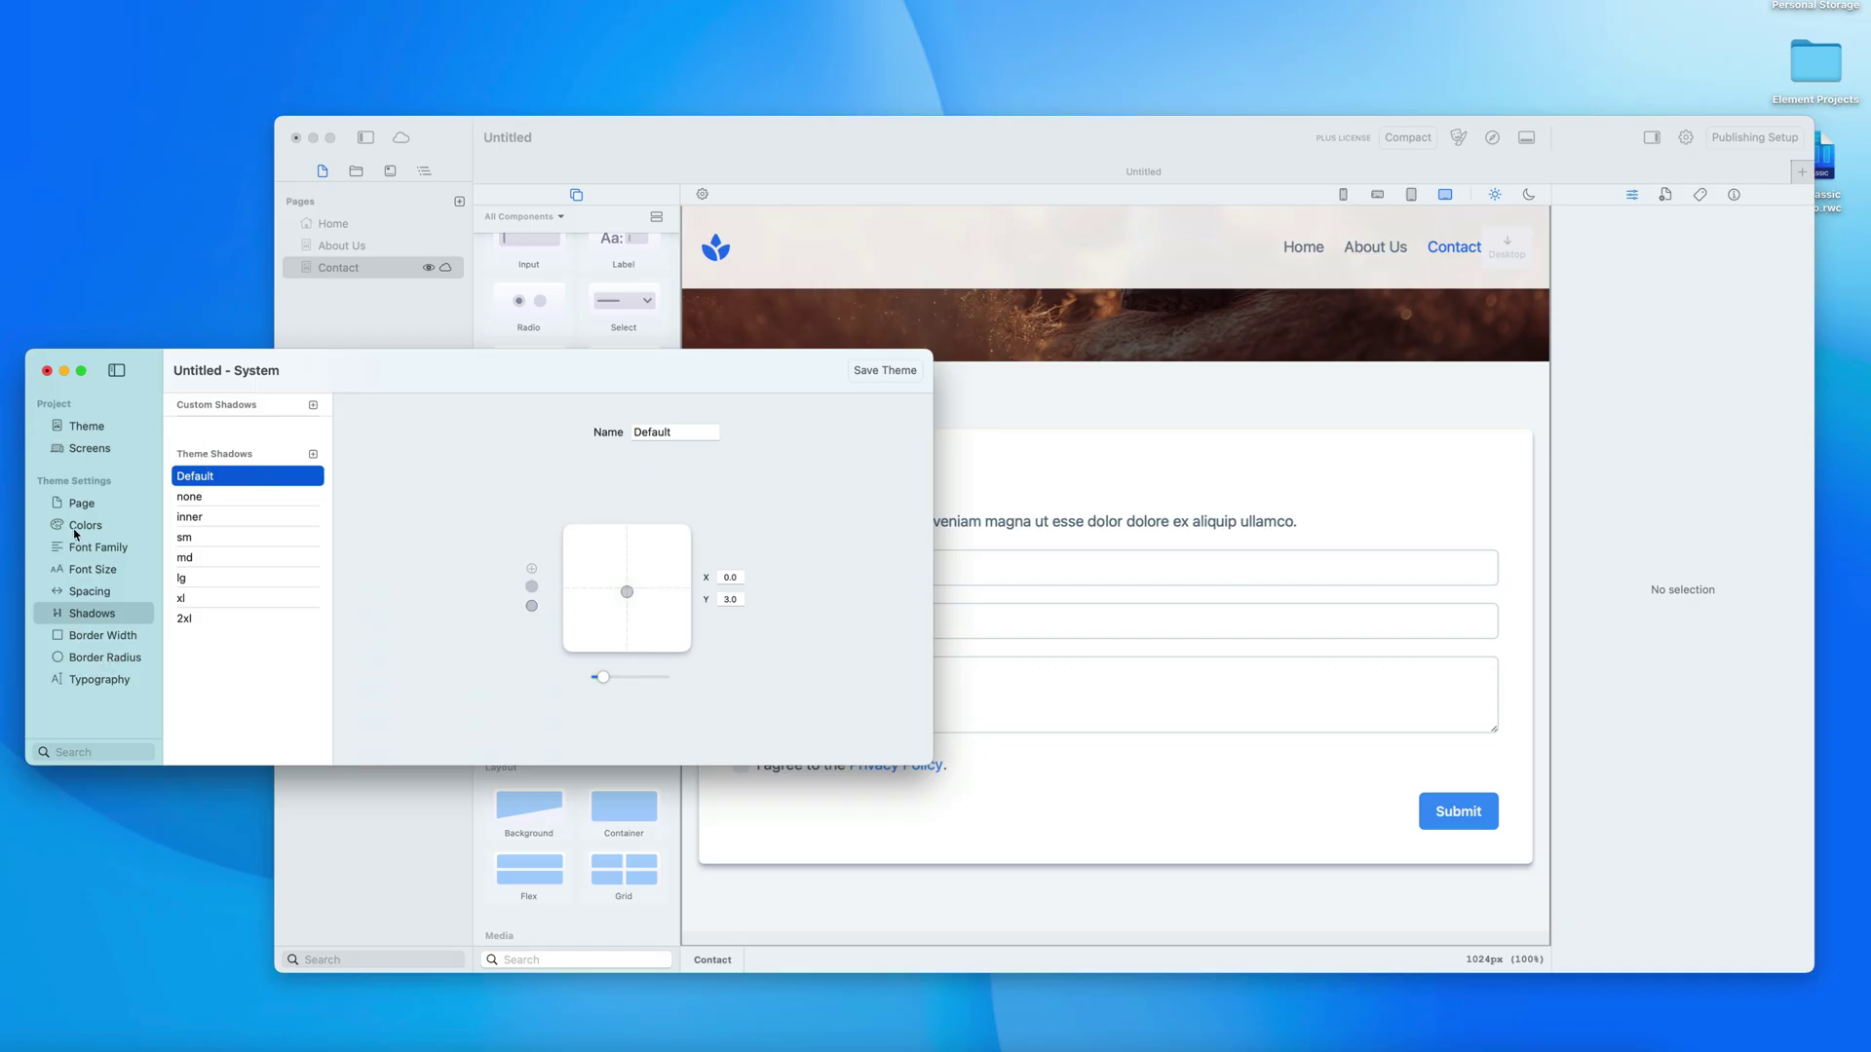
# Step: Close the theme settings and look through the color palettes available for the Contact page's hero heading
pyautogui.click(46, 371)
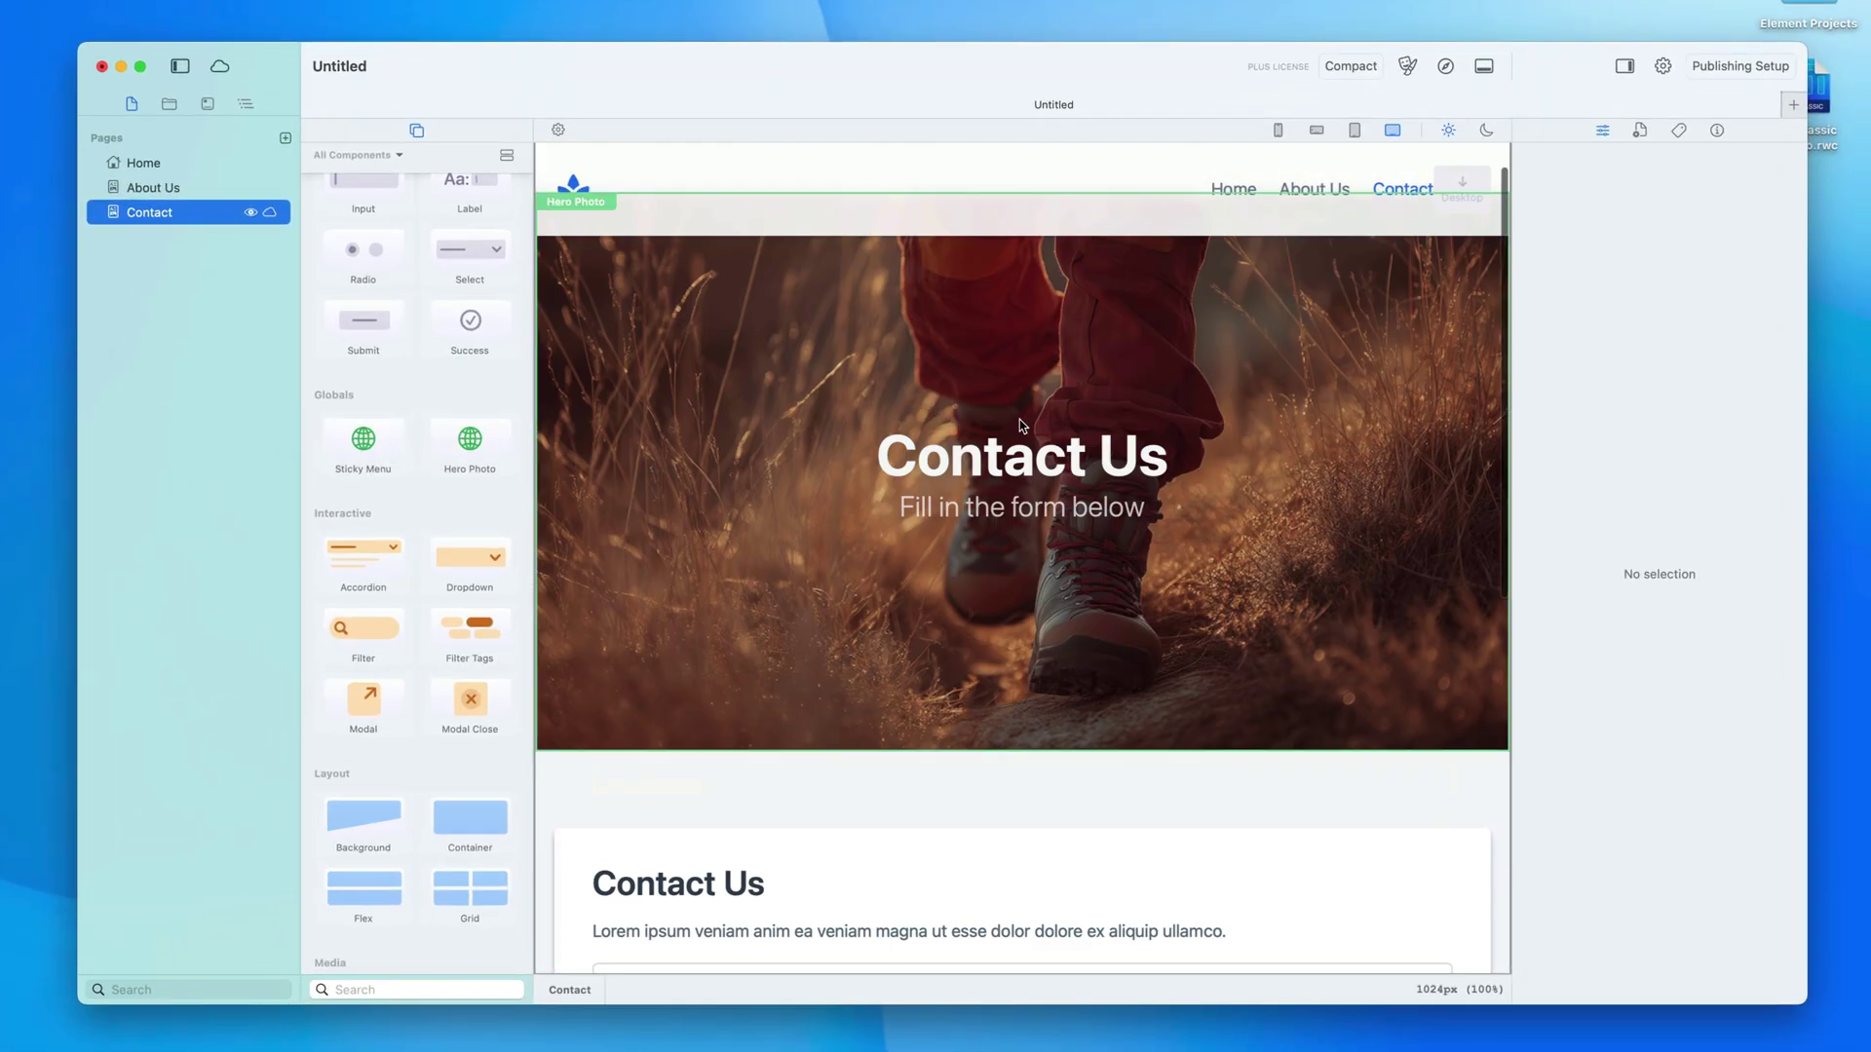
pyautogui.click(1043, 417)
pyautogui.click(1064, 453)
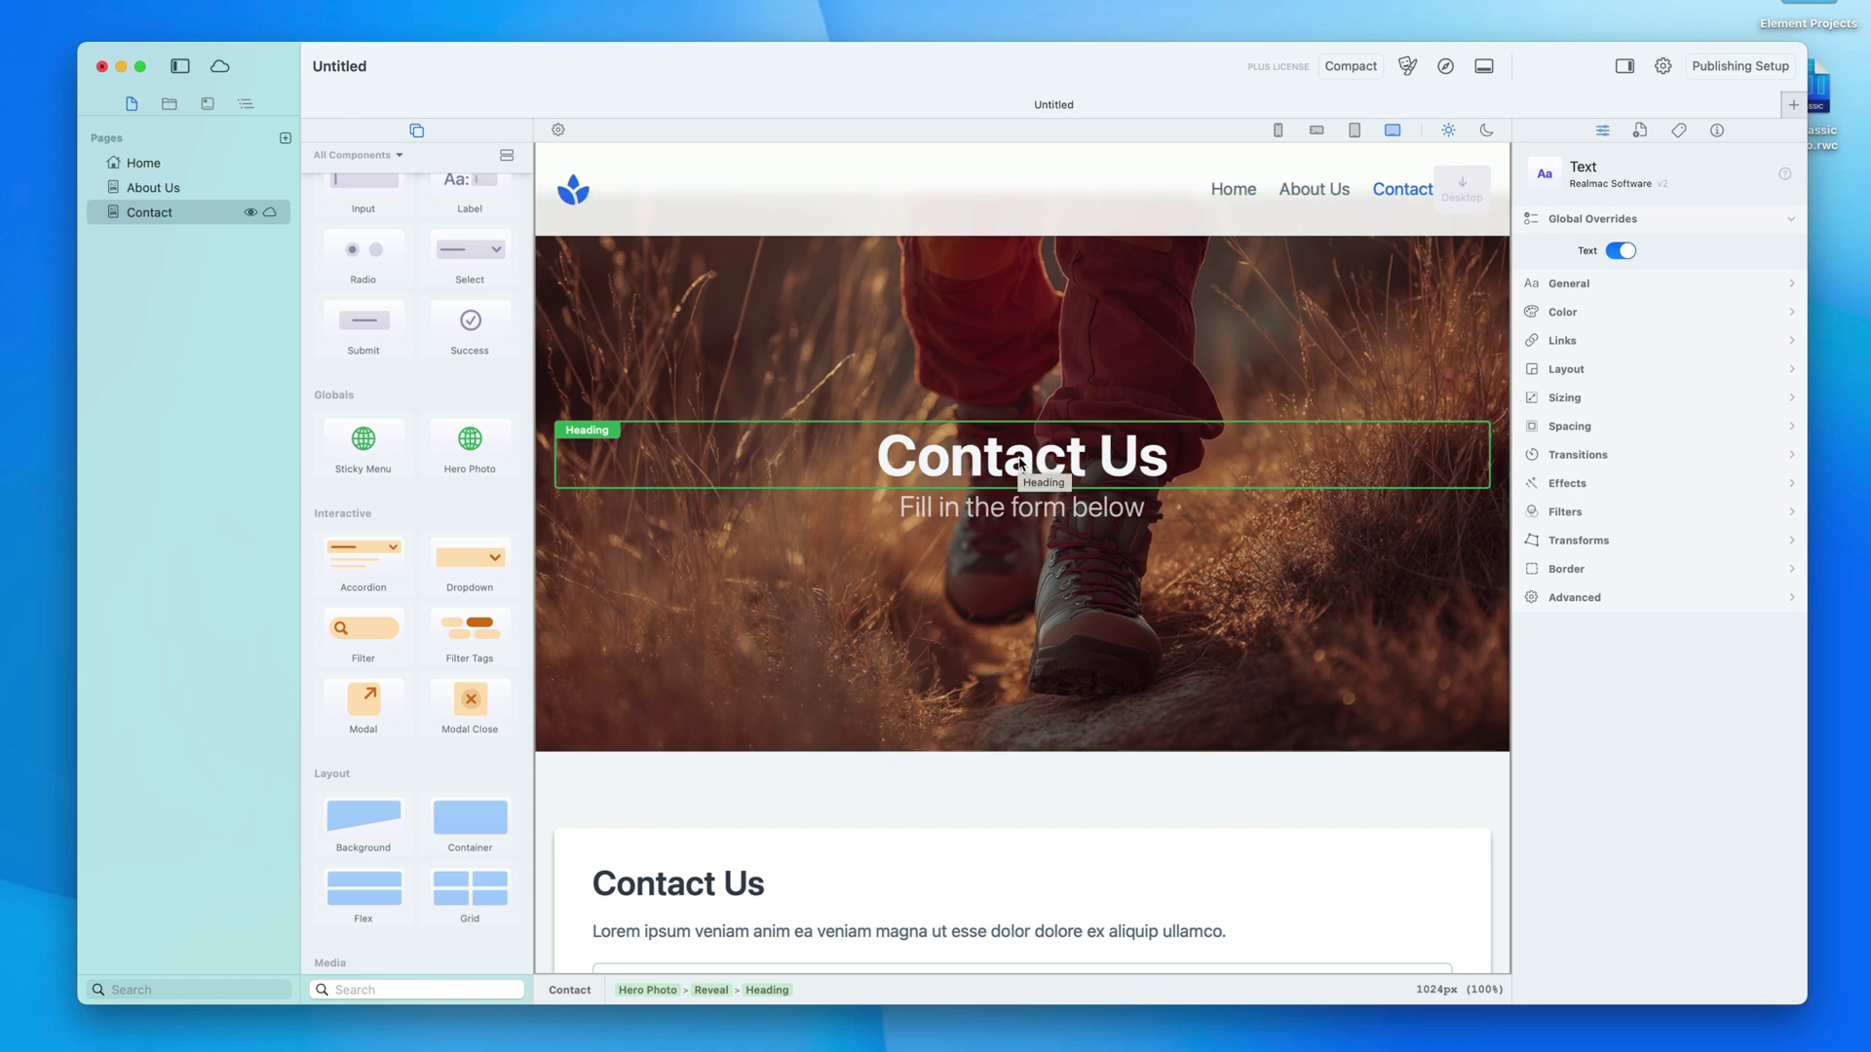
pyautogui.click(1593, 313)
pyautogui.click(1788, 352)
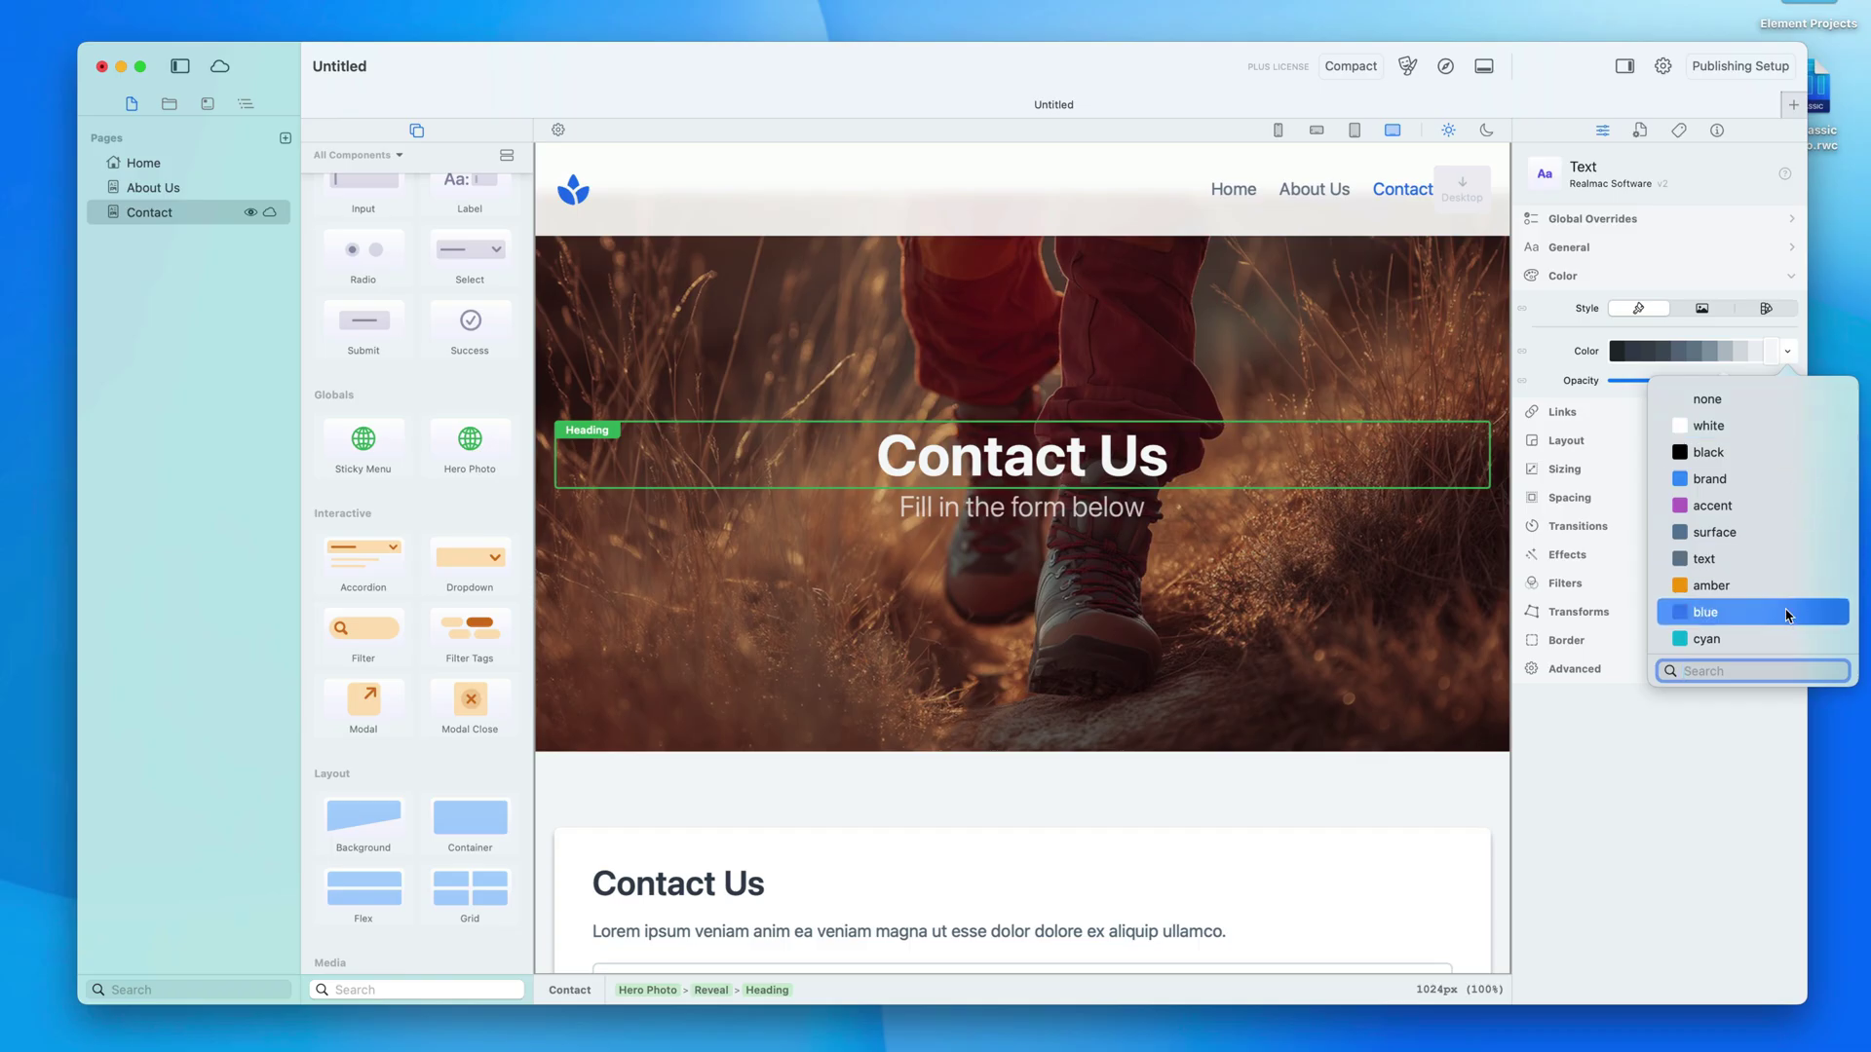
pyautogui.scroll(-2, 1790, 612)
pyautogui.scroll(3, 1748, 482)
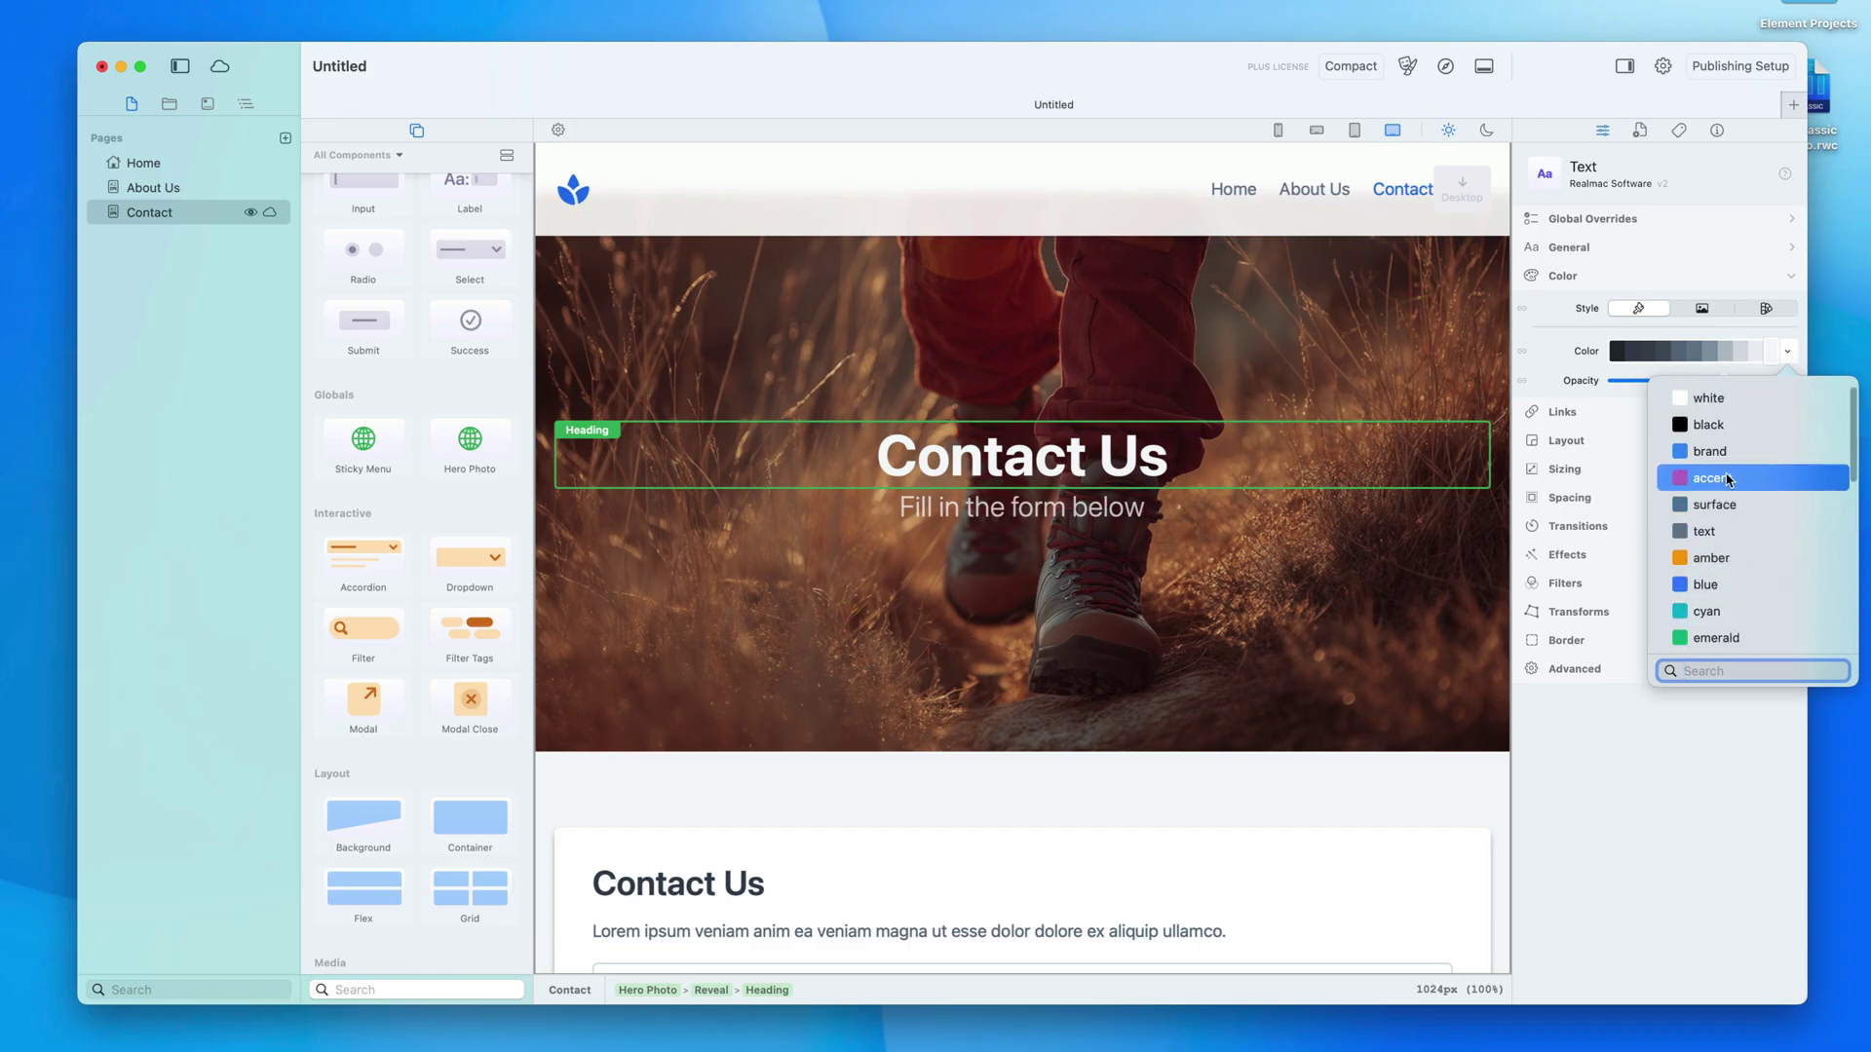
pyautogui.scroll(1, 1715, 390)
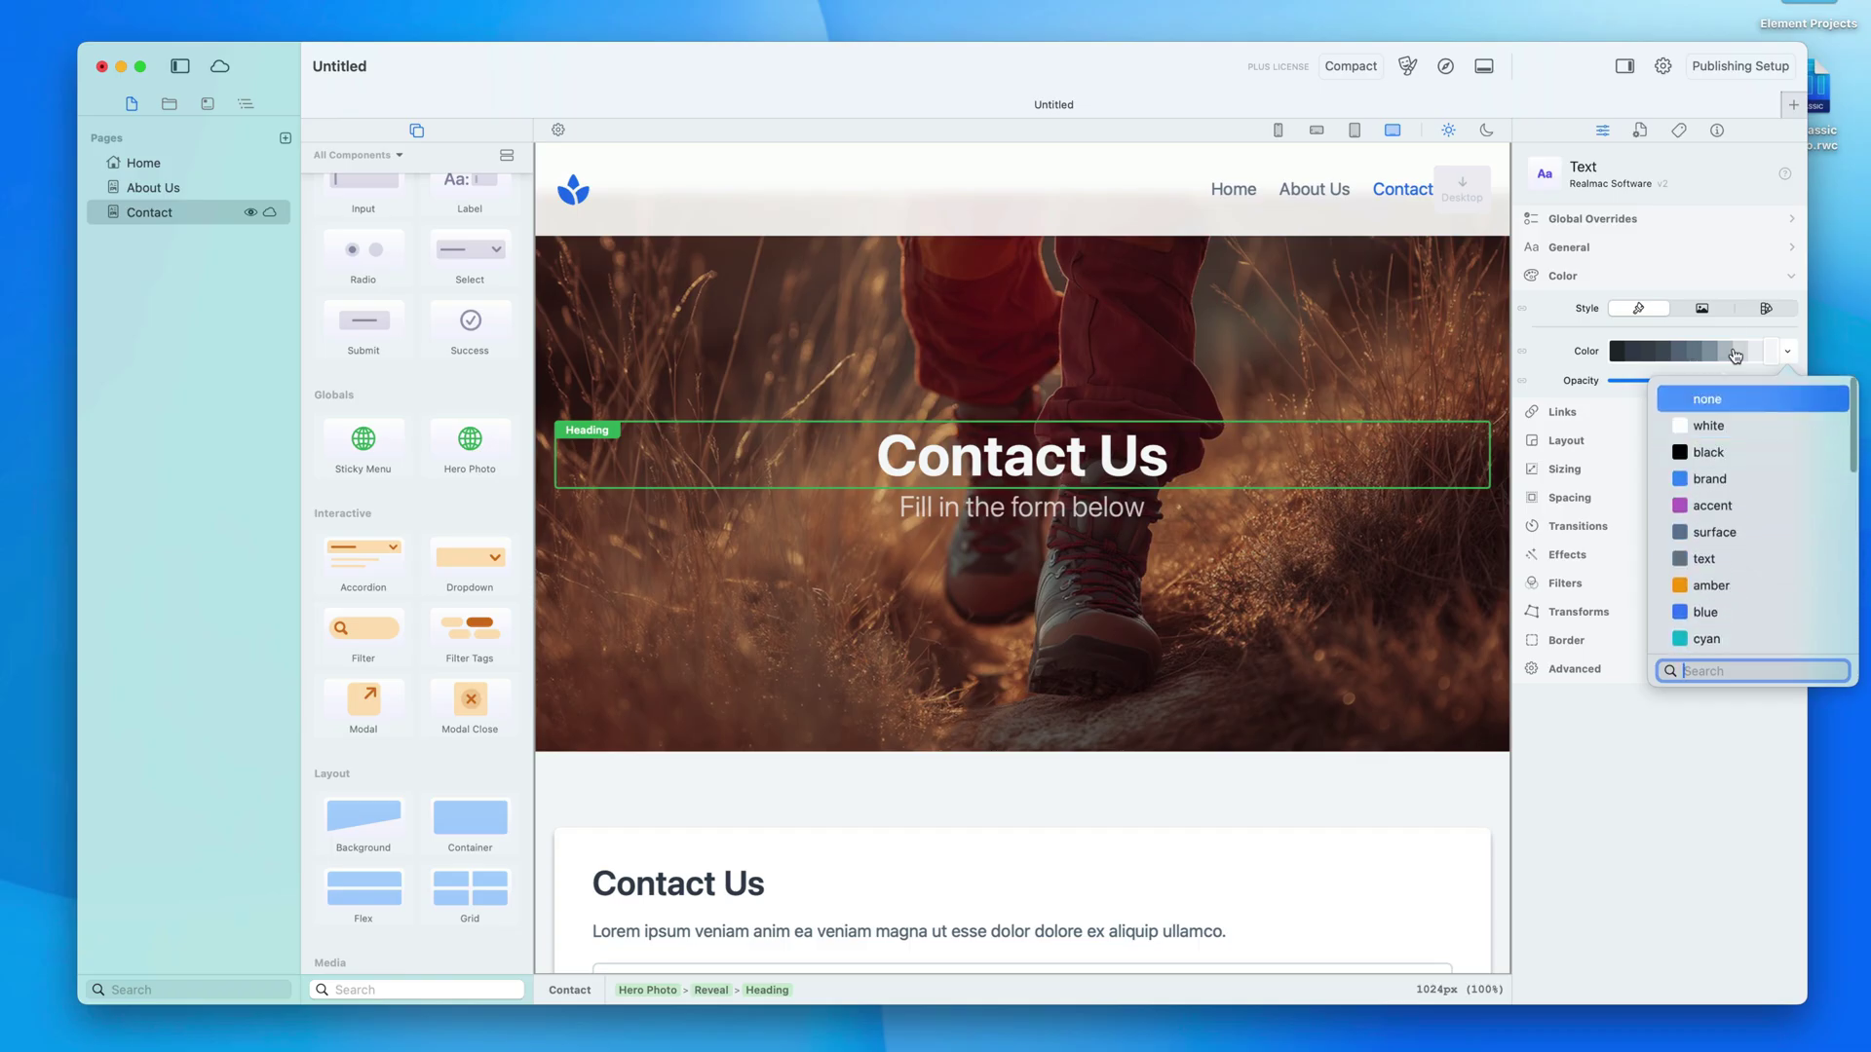
pyautogui.click(1723, 279)
# Step: Add a custom color palette to the theme and set its base shade to light orange FFB87F
pyautogui.click(1408, 65)
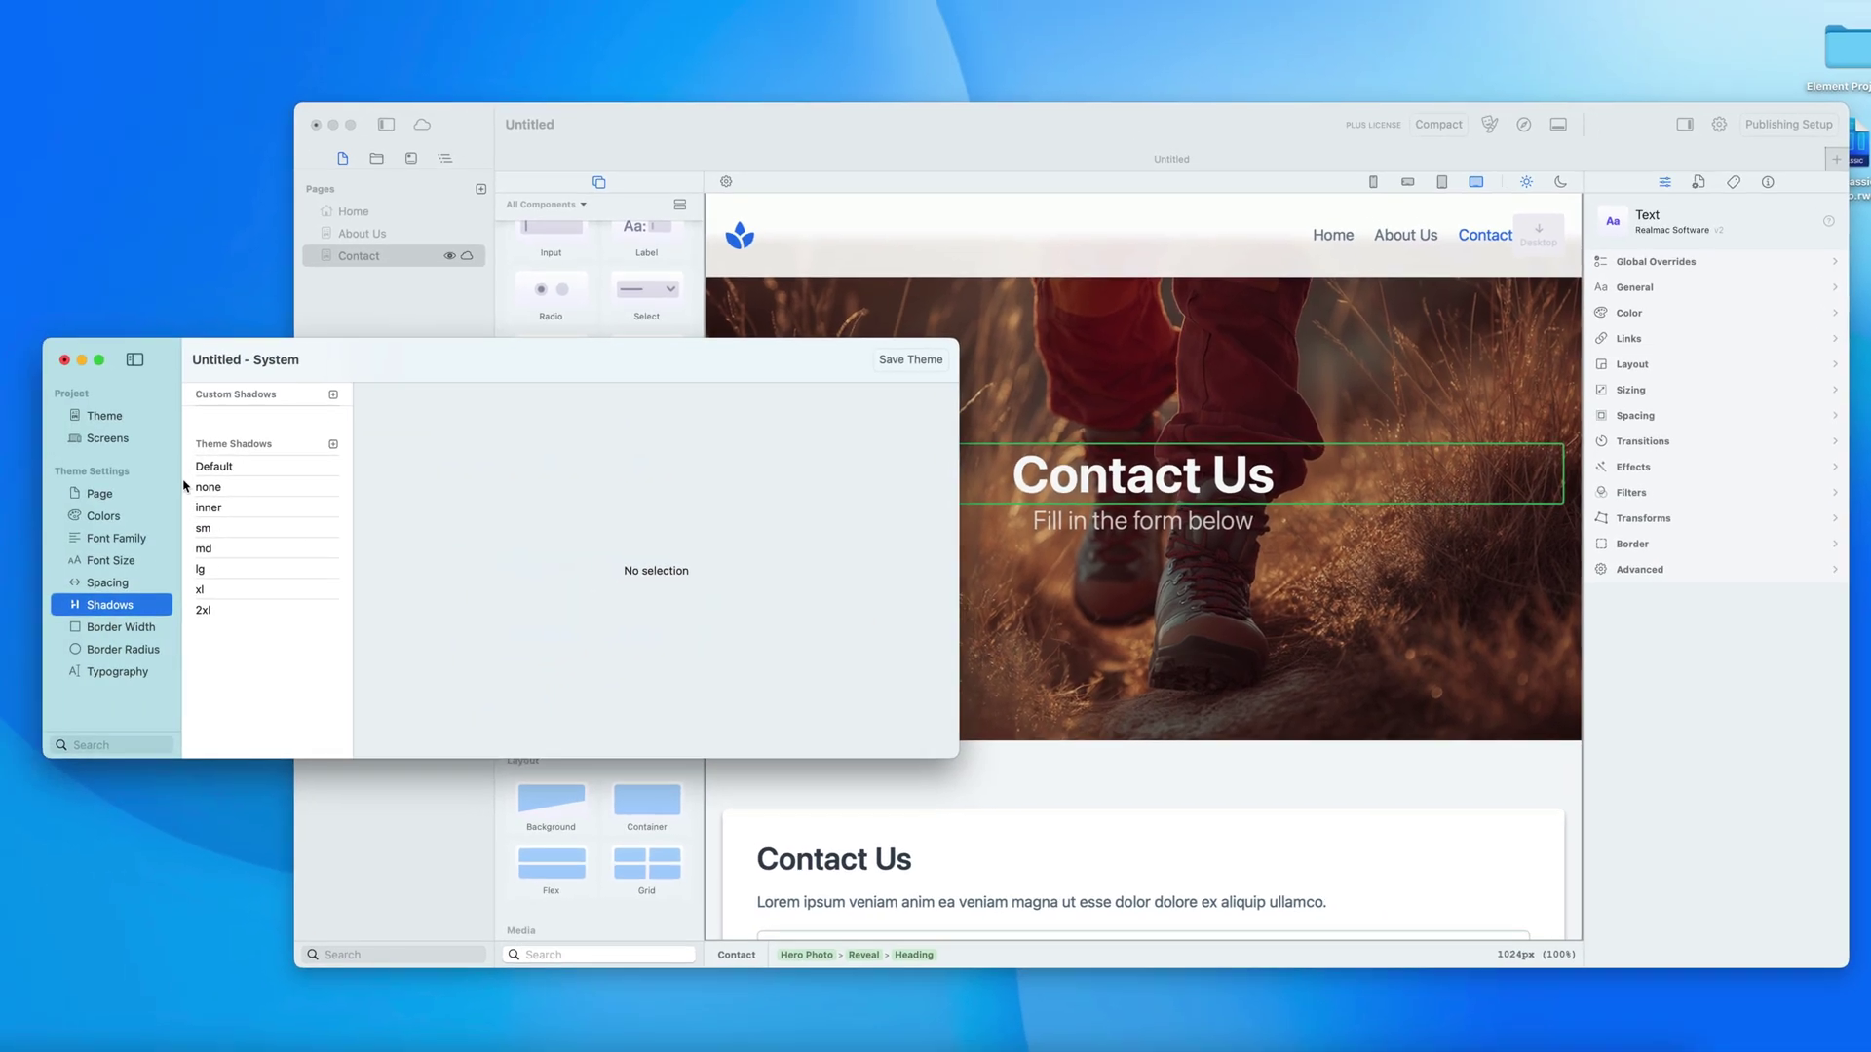
pyautogui.click(104, 519)
pyautogui.click(292, 401)
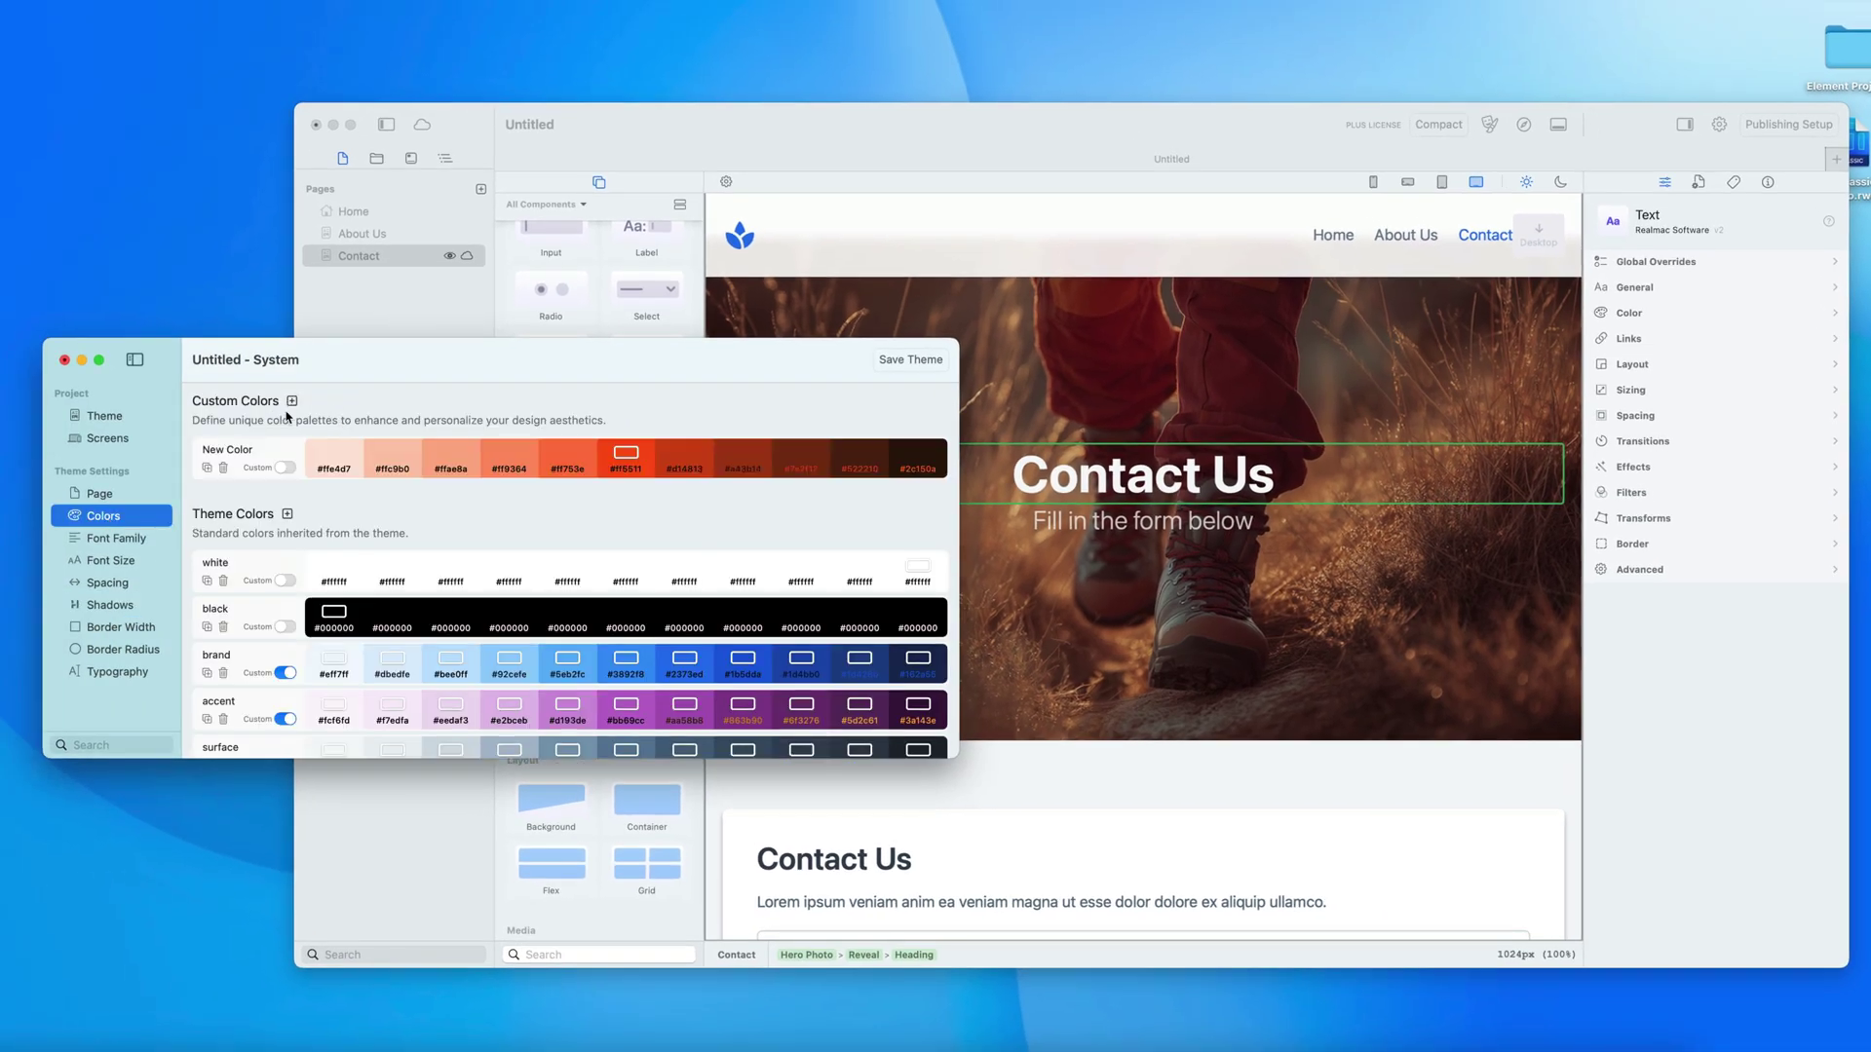
pyautogui.click(628, 453)
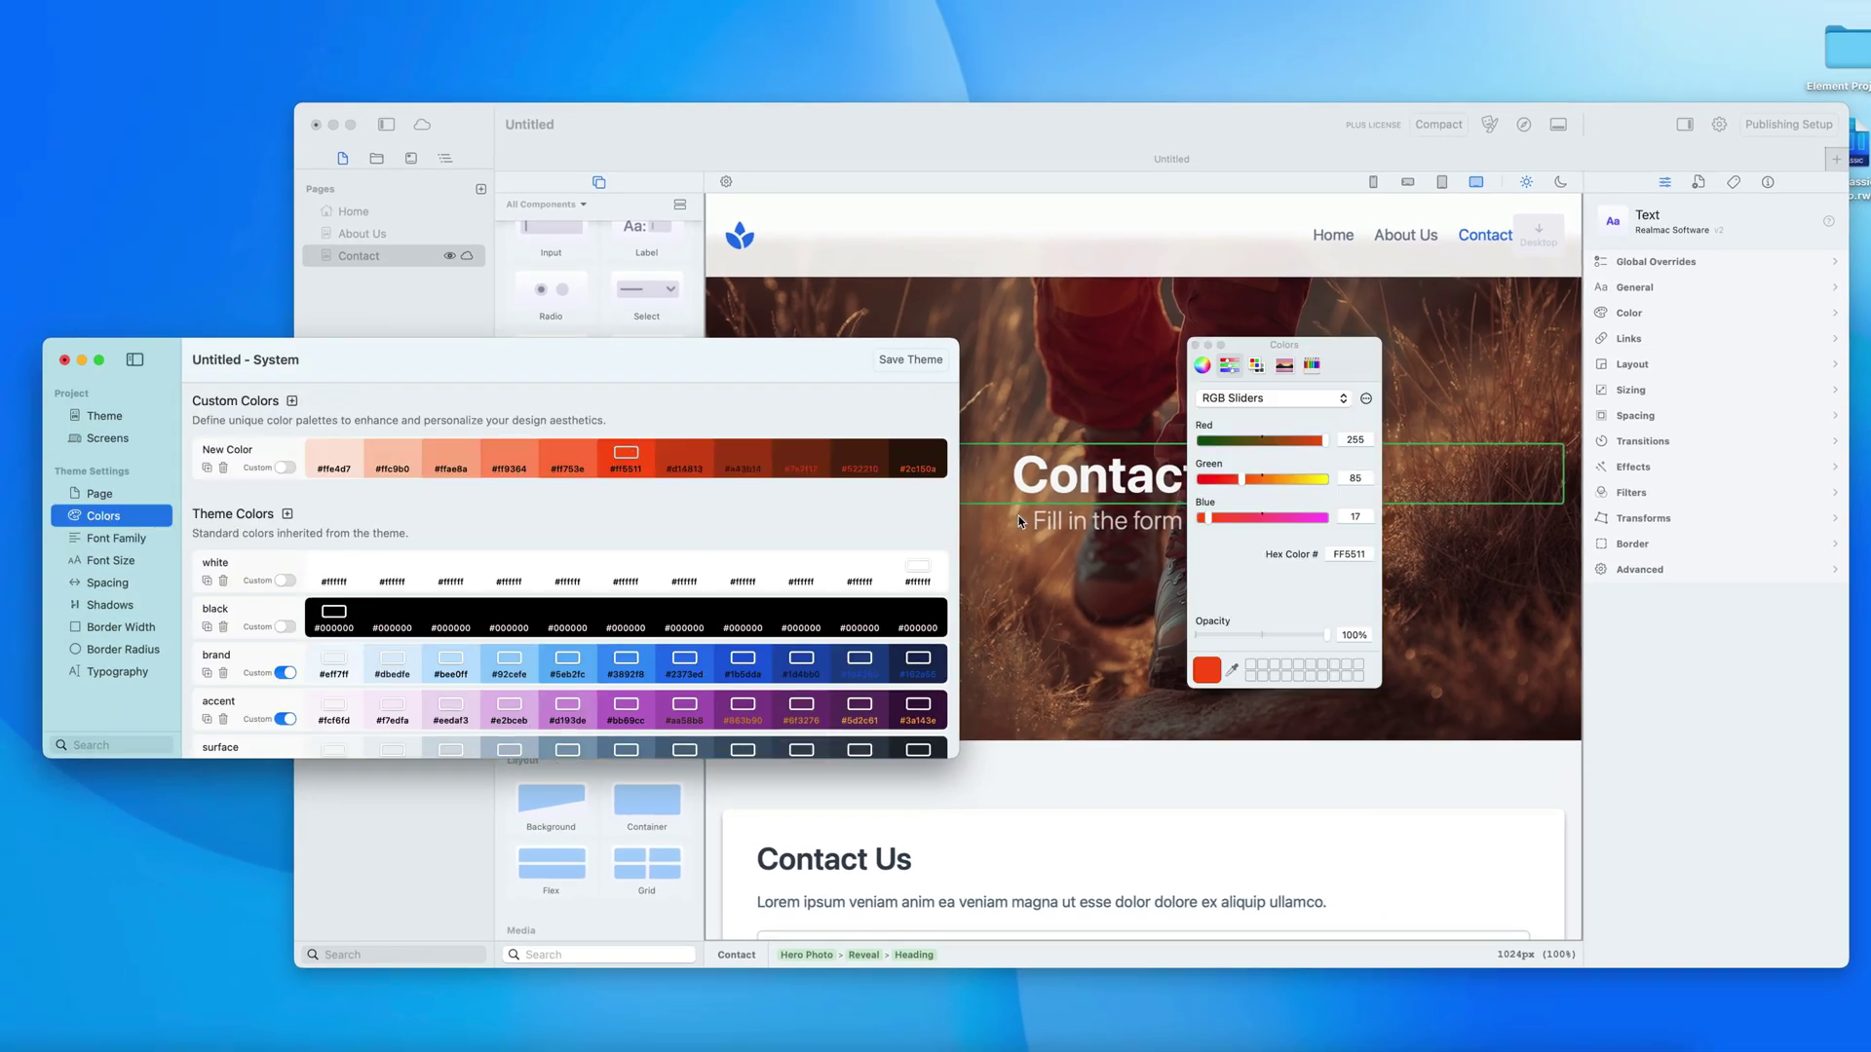
pyautogui.moveTo(1272, 481)
pyautogui.mouseDown()
pyautogui.moveTo(1304, 480)
pyautogui.moveTo(1264, 517)
pyautogui.mouseUp()
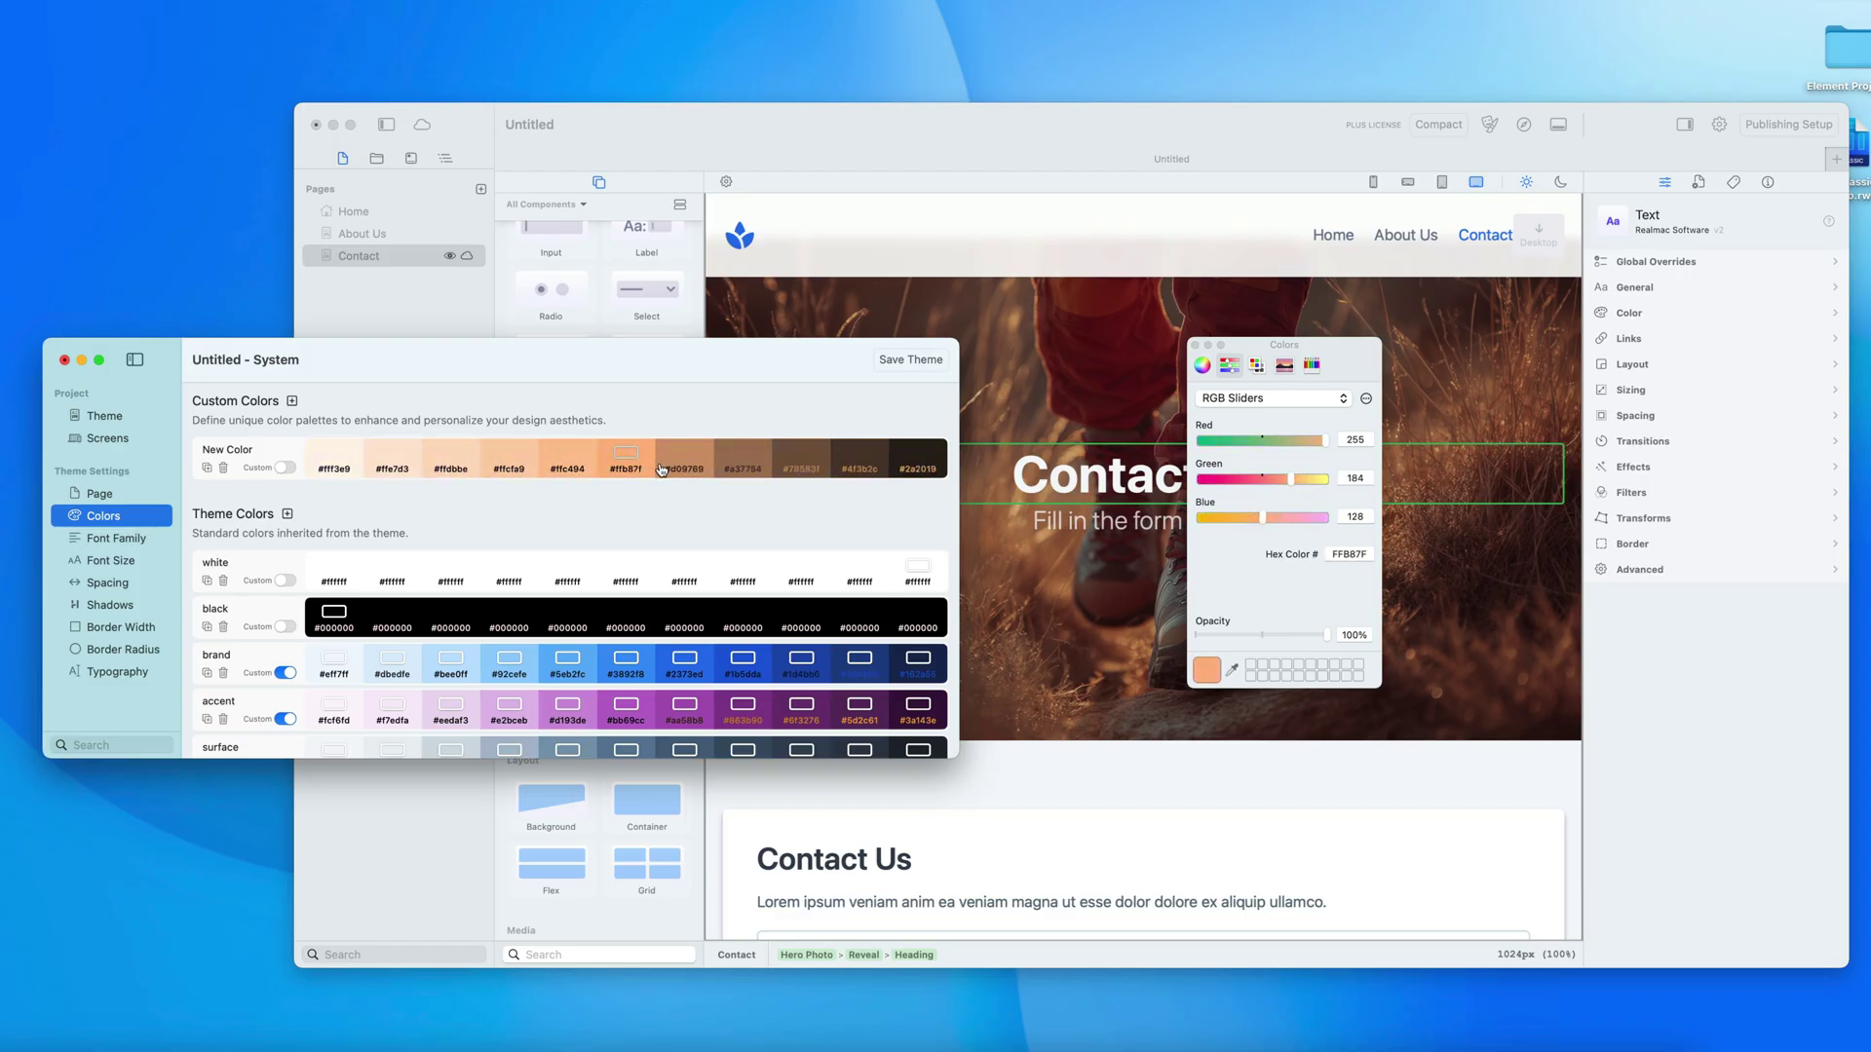
# Step: Enable custom shades for the new palette and recolor its fourth shade yellow #ffcf20, fifth pink #ff7394 and seventh green
pyautogui.click(284, 468)
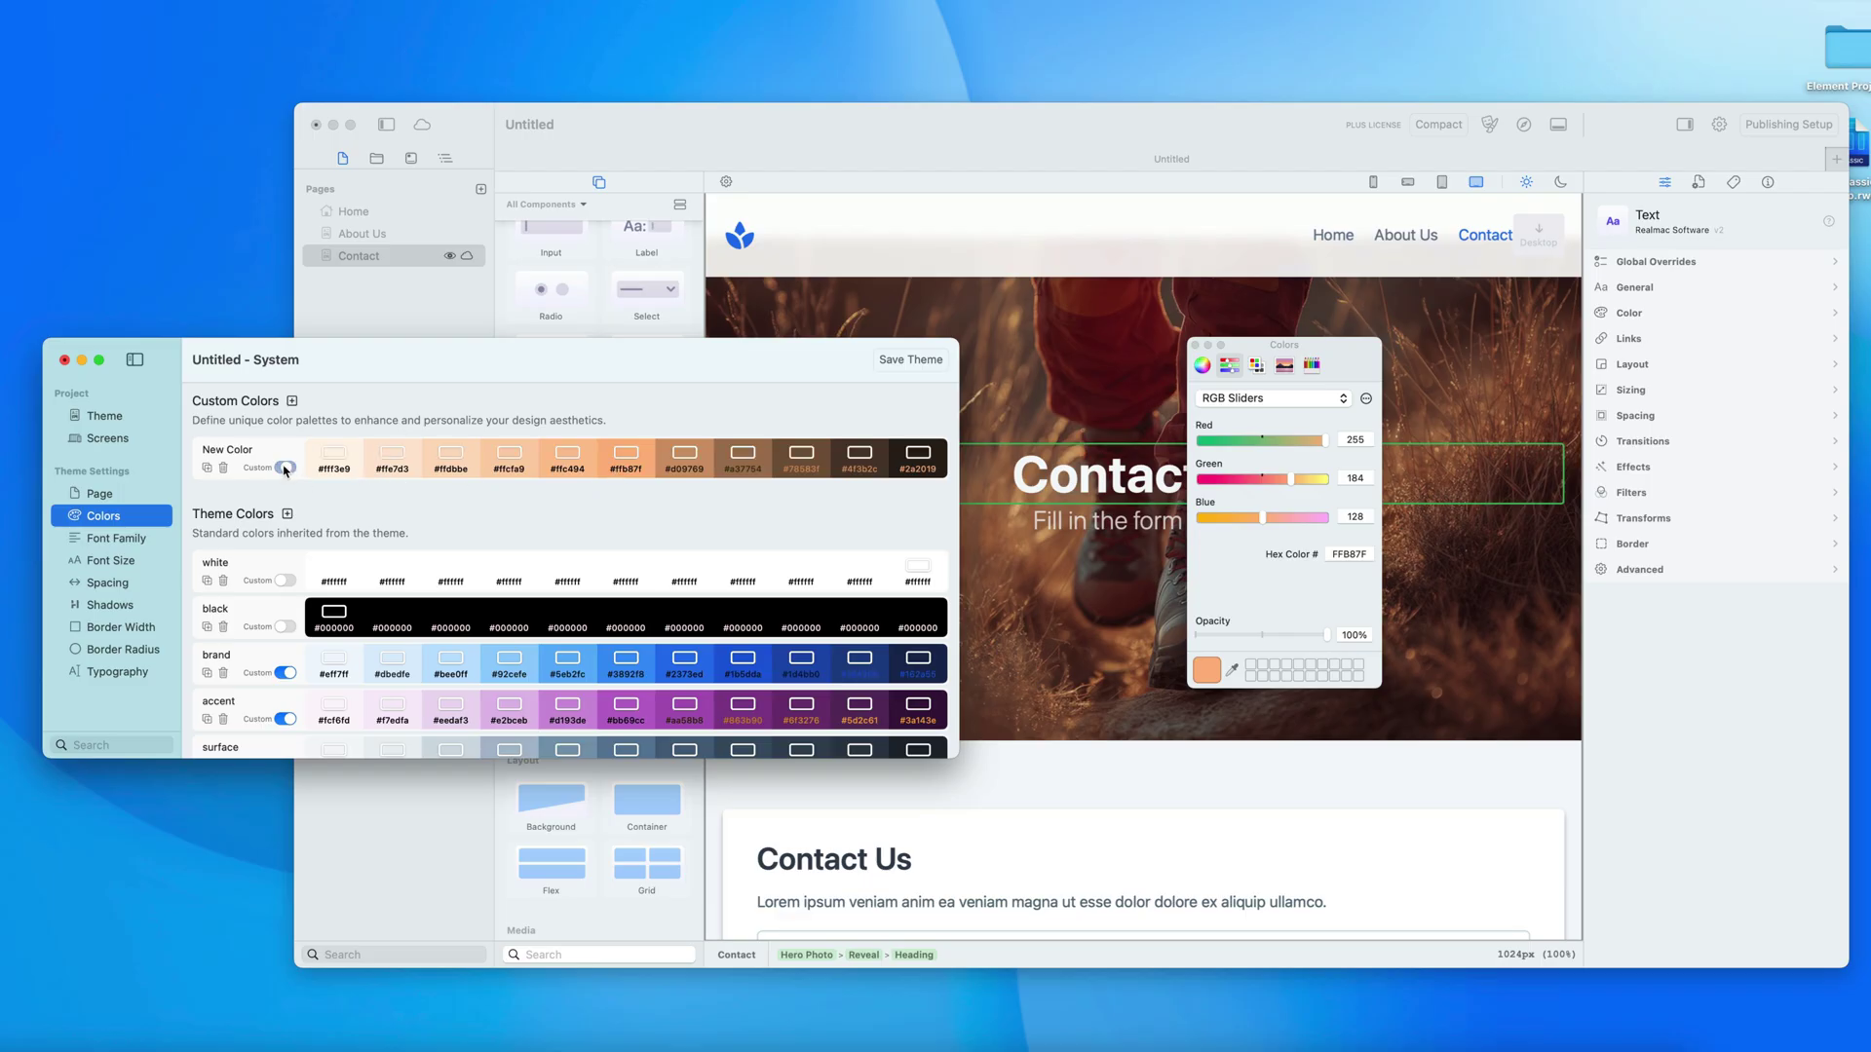
pyautogui.click(573, 454)
pyautogui.moveTo(1298, 486); pyautogui.dragTo(1216, 524)
pyautogui.click(525, 464)
pyautogui.click(686, 454)
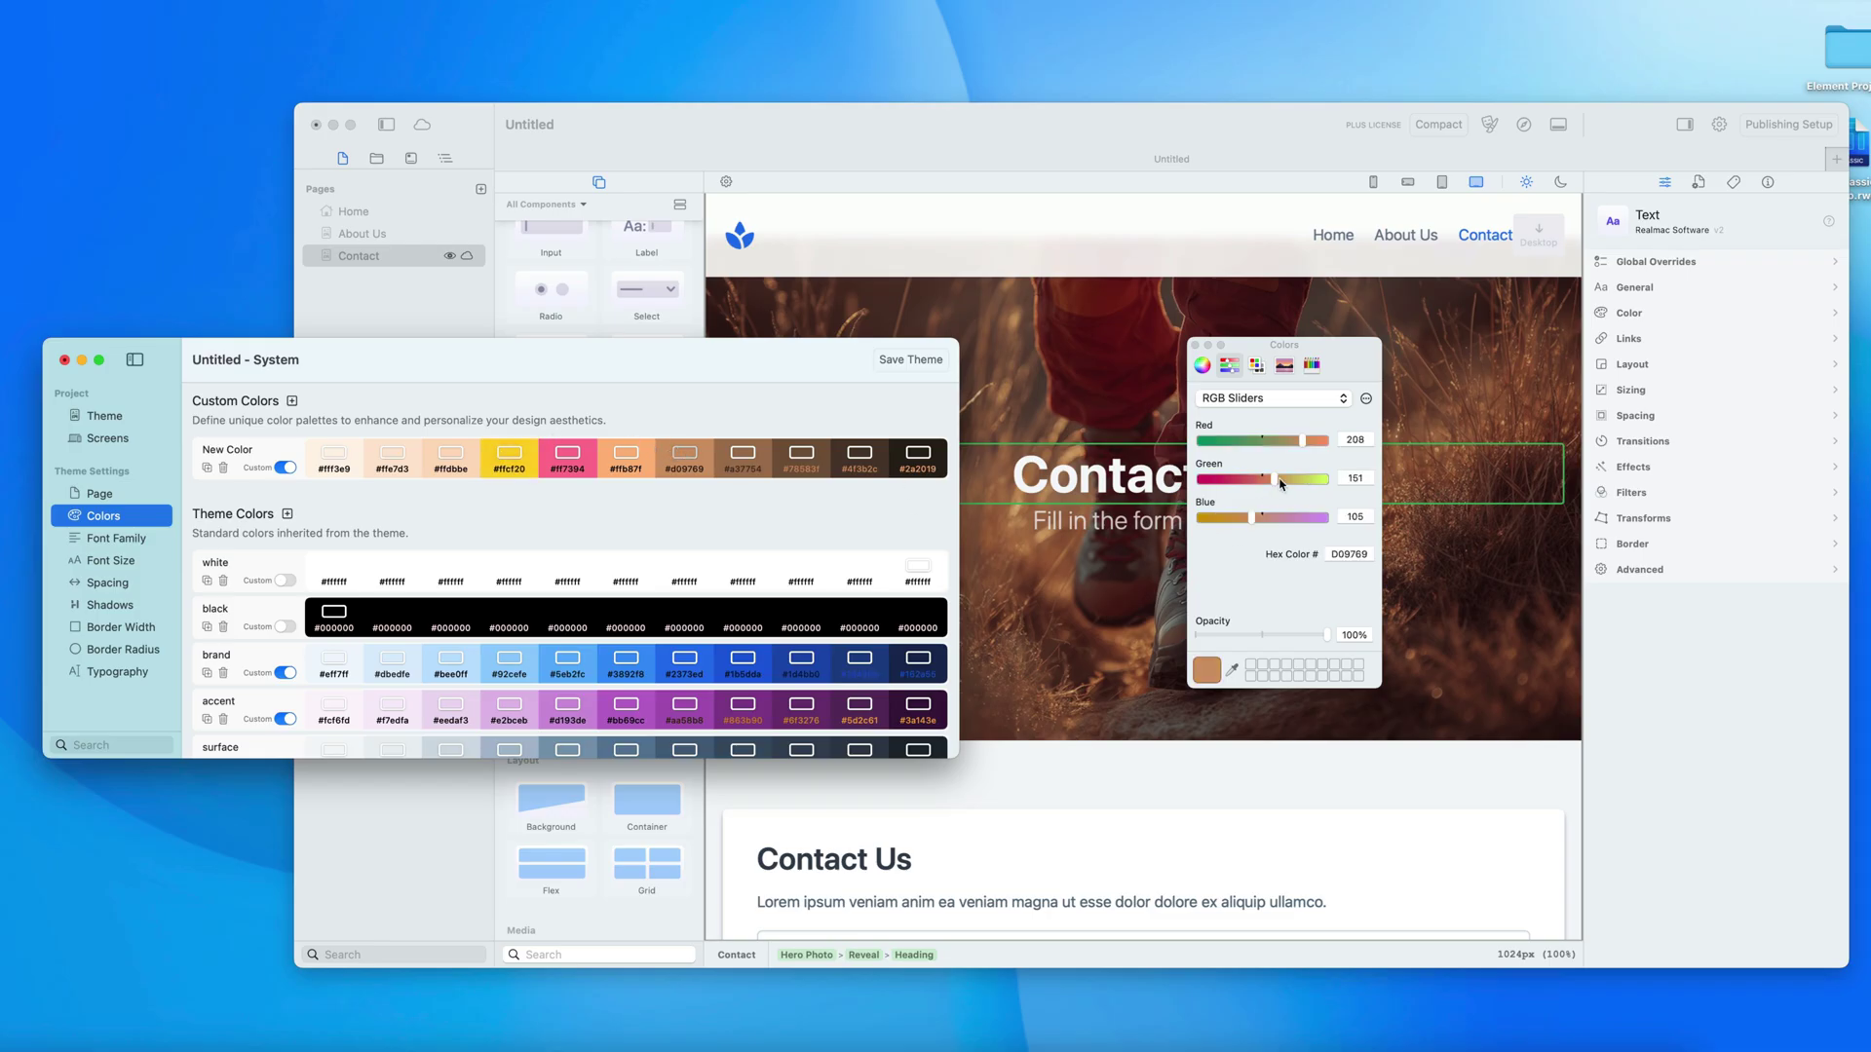
pyautogui.click(1203, 365)
pyautogui.moveTo(1283, 441); pyautogui.dragTo(1198, 468)
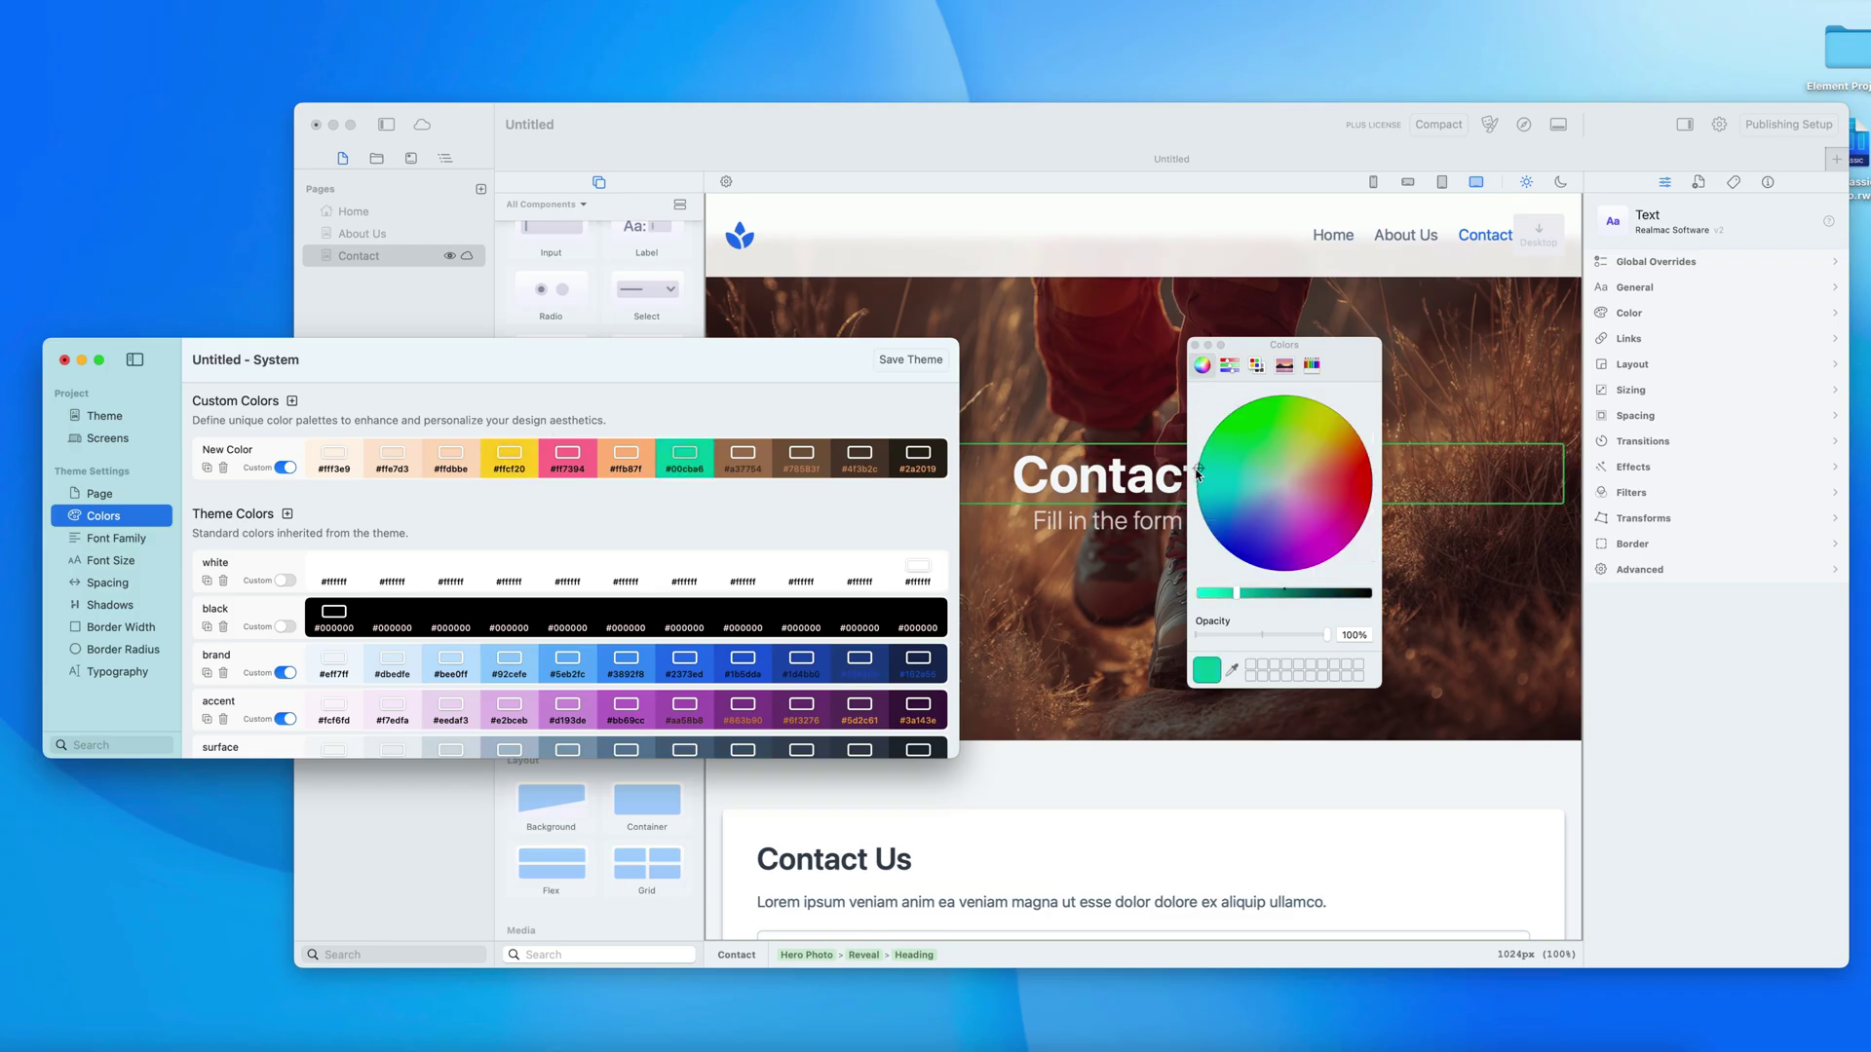
pyautogui.click(1194, 345)
# Step: Rename the new color palette to Custom and close the theme settings
pyautogui.click(219, 449)
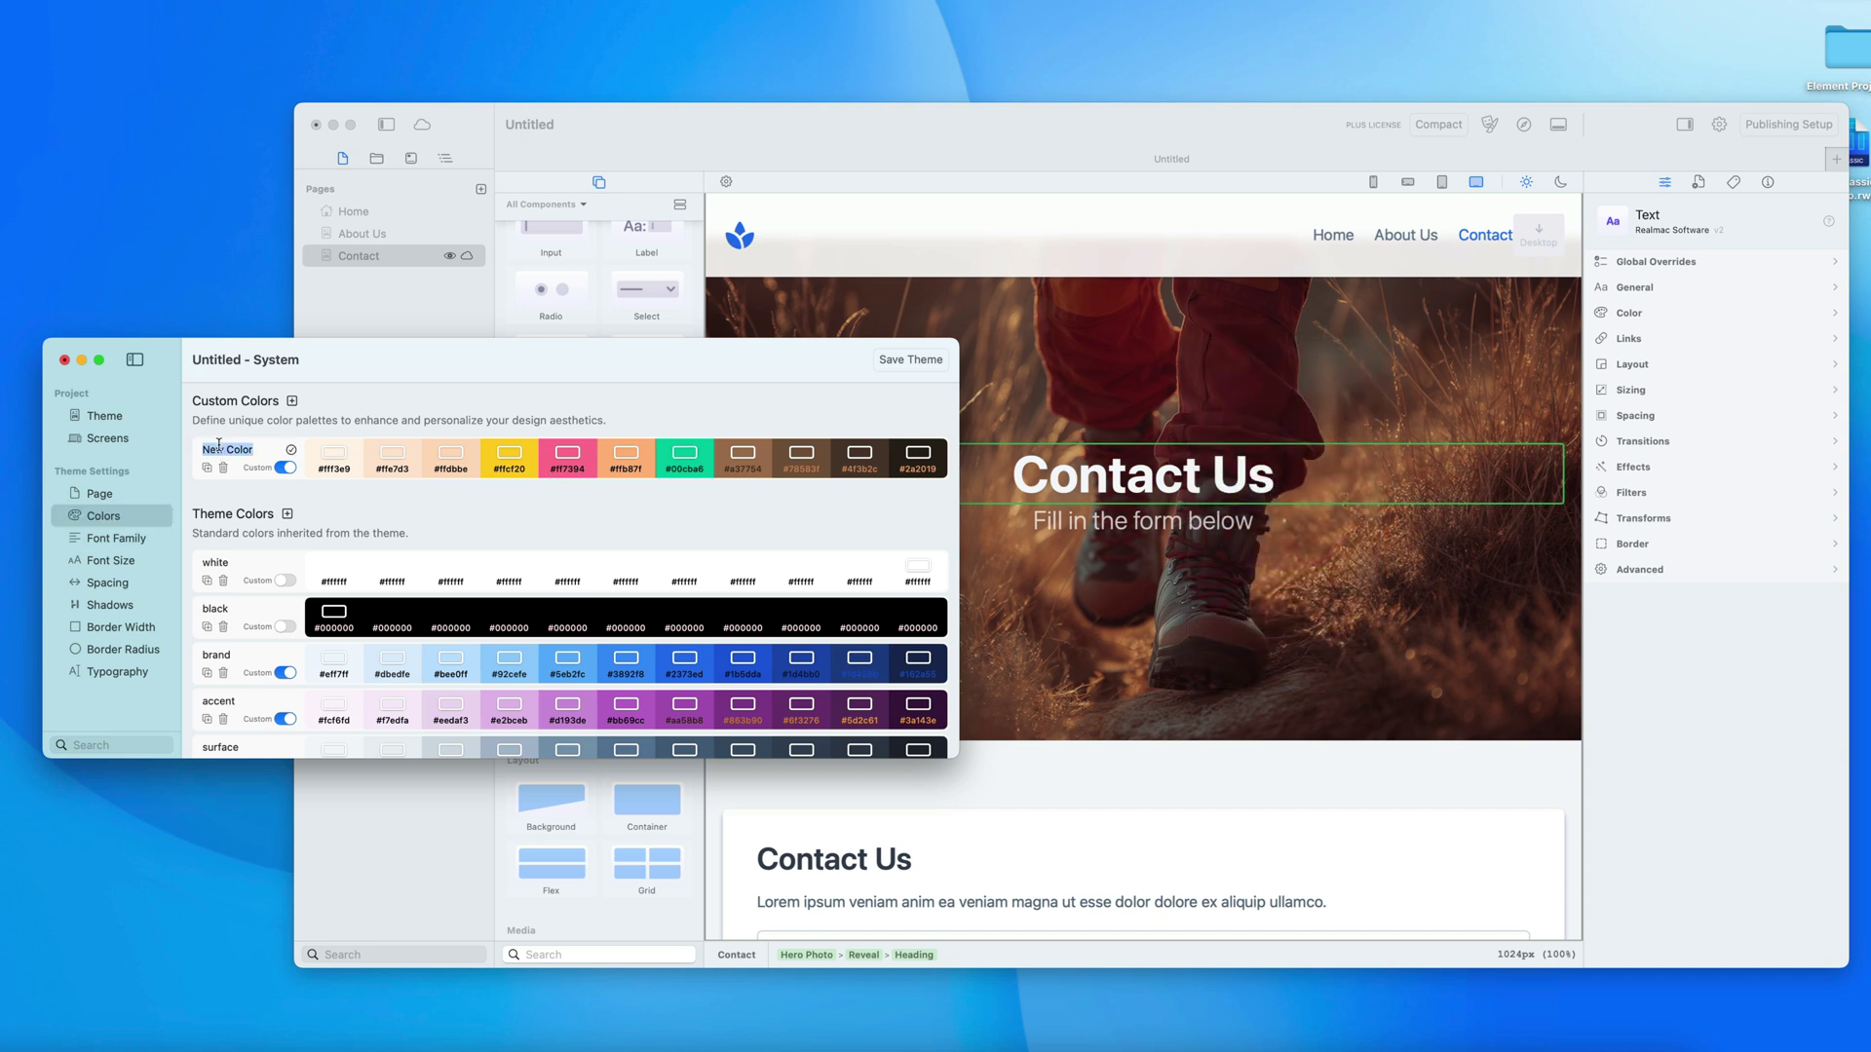
pyautogui.write('Custom')
pyautogui.click(64, 363)
# Step: Apply the lightest shade of the Custom palette to the Contact page's hero heading
pyautogui.click(1108, 492)
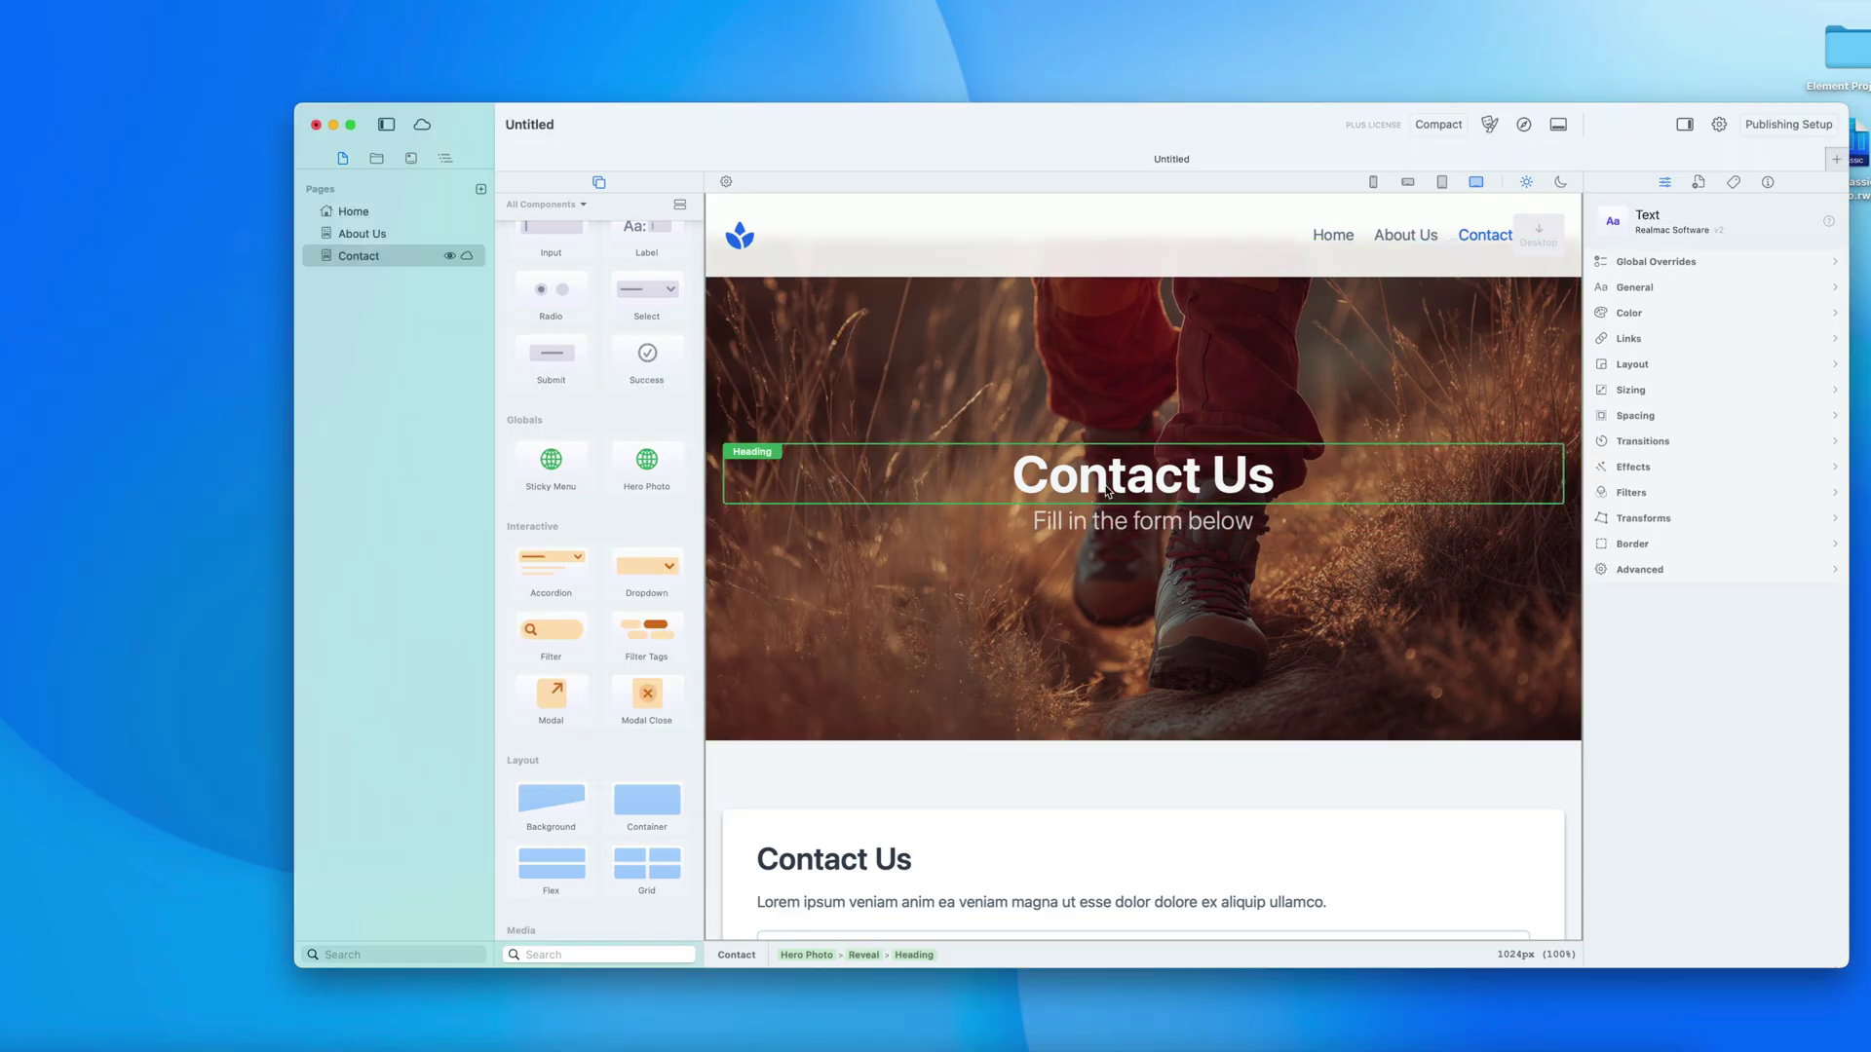
pyautogui.click(1659, 322)
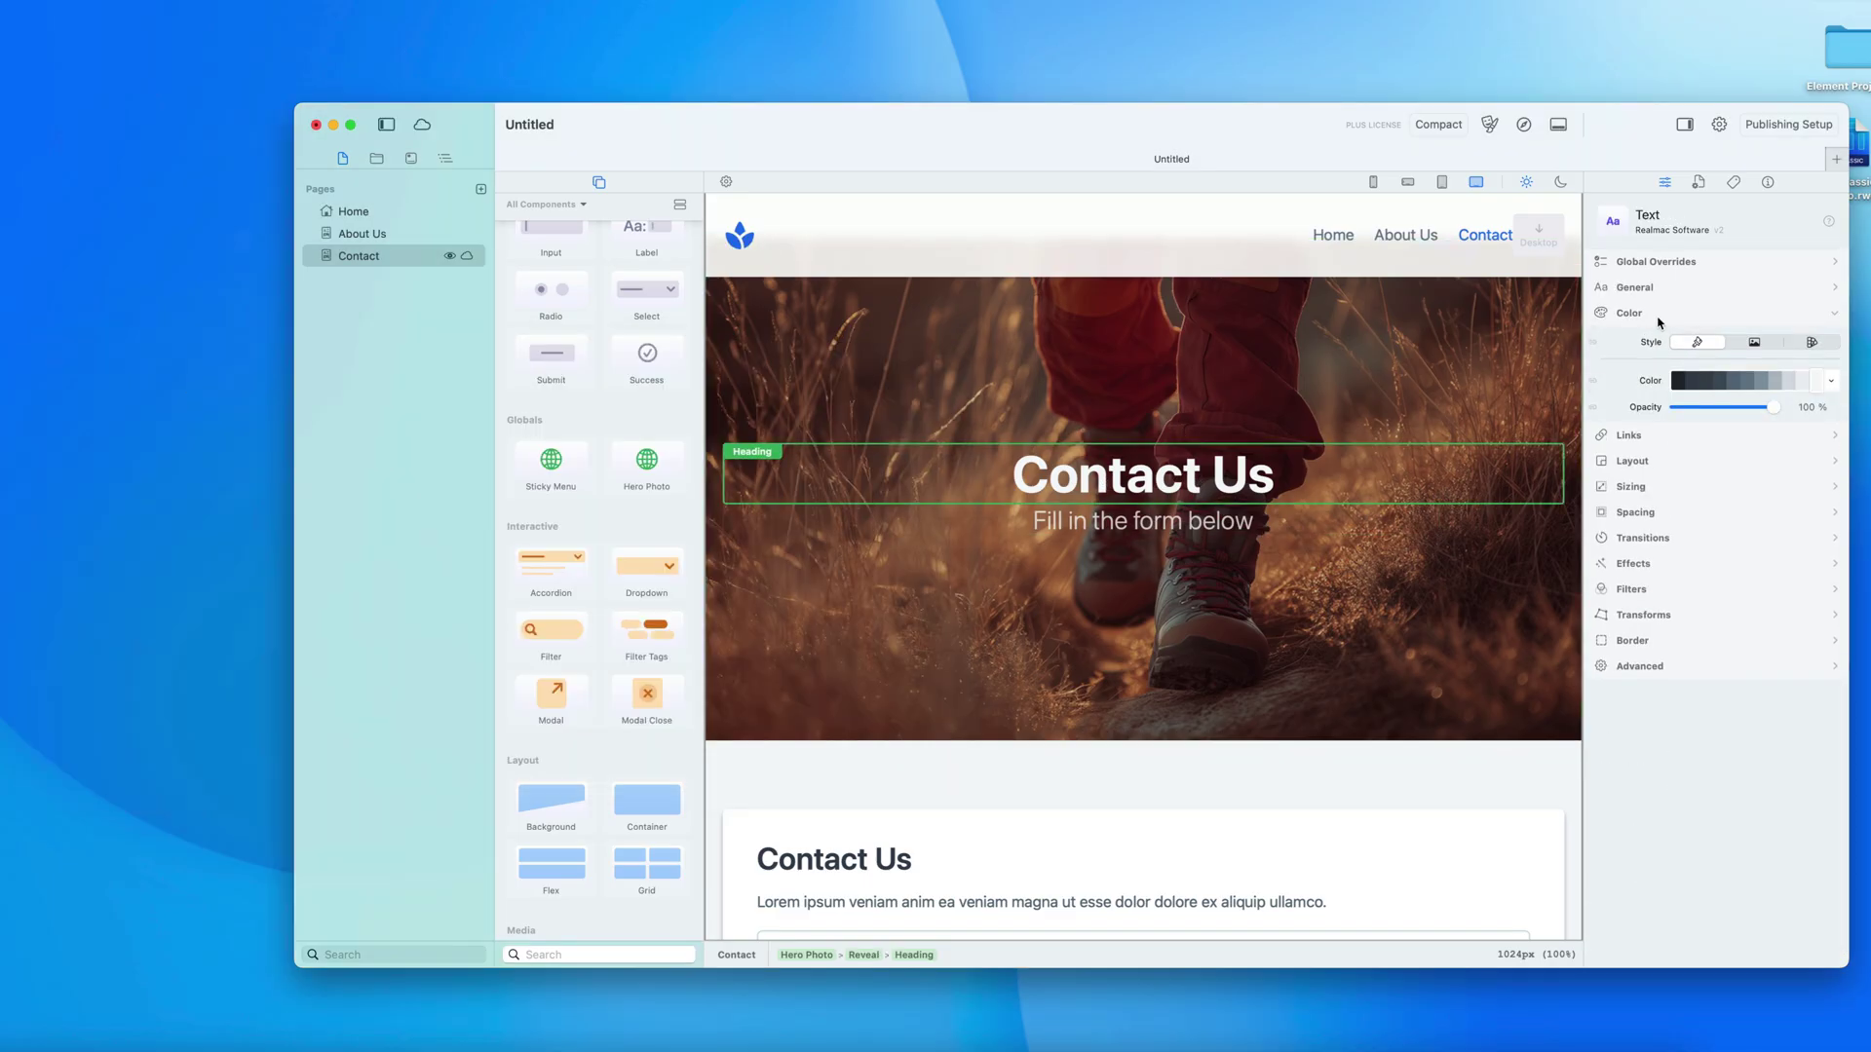
pyautogui.click(1833, 381)
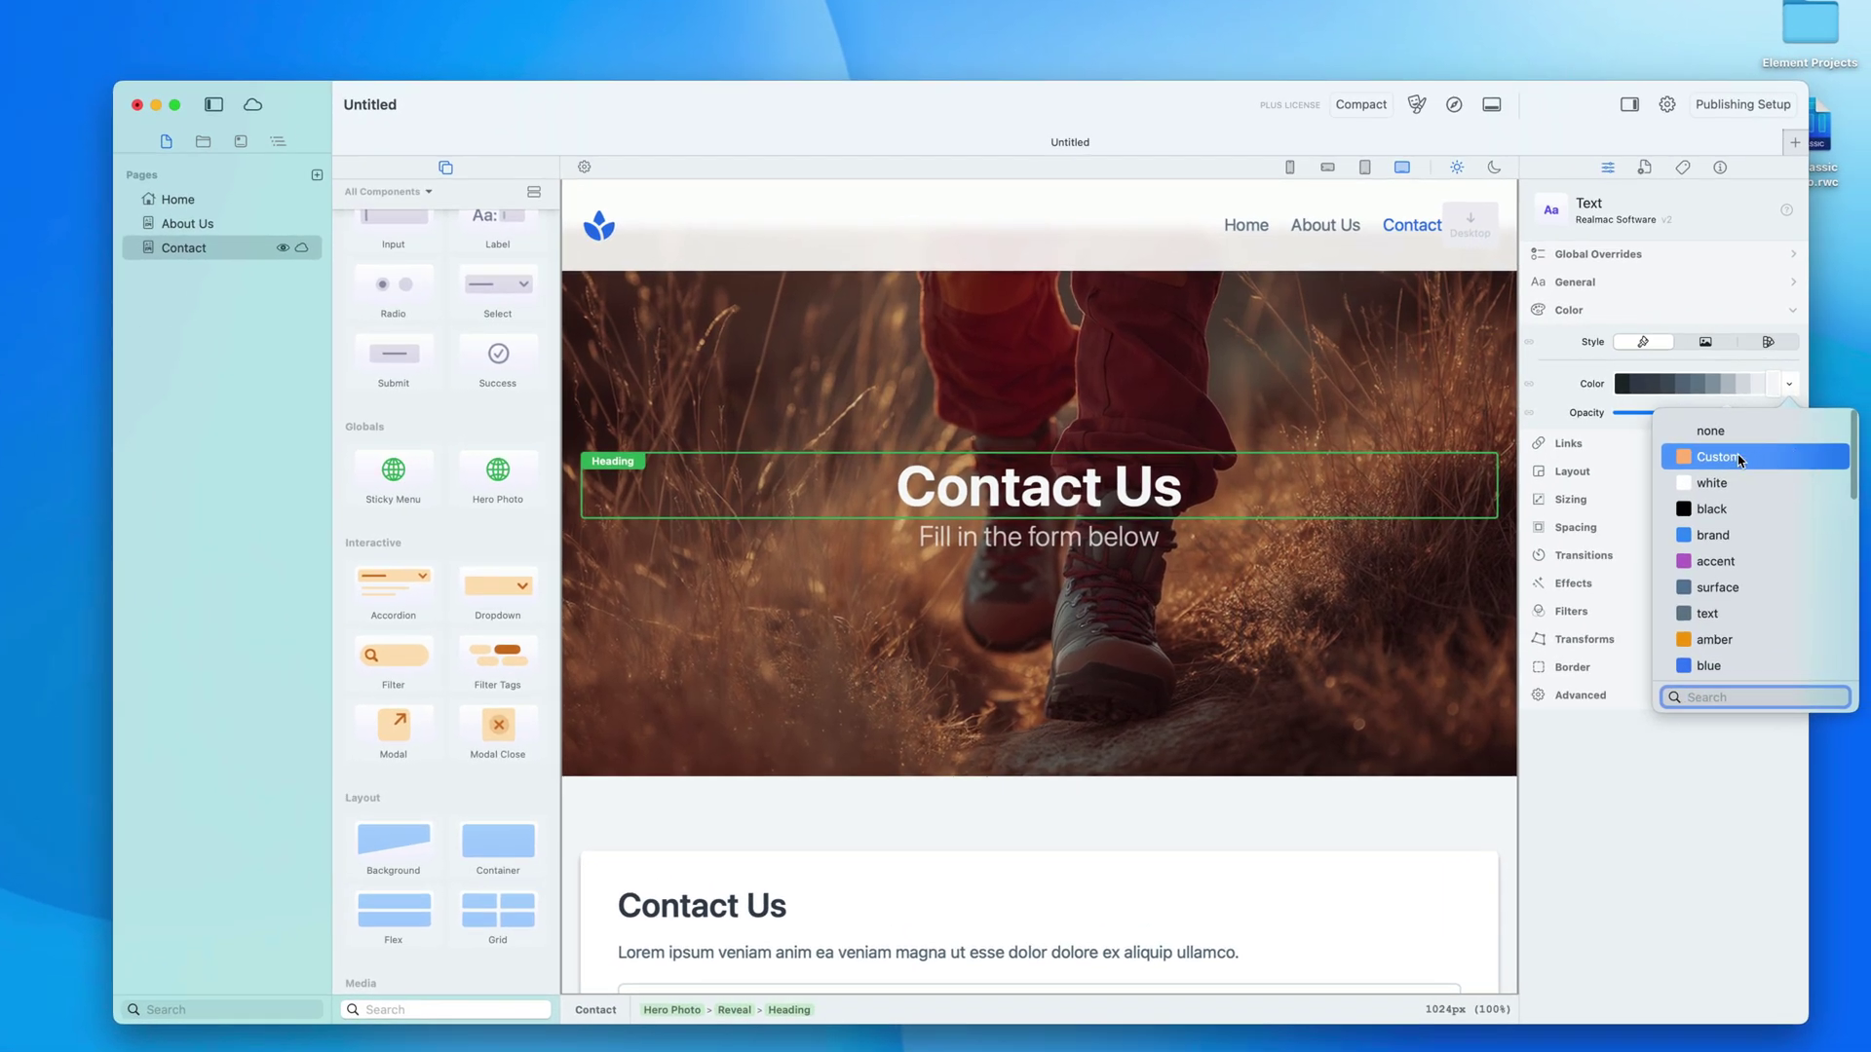
pyautogui.click(1740, 461)
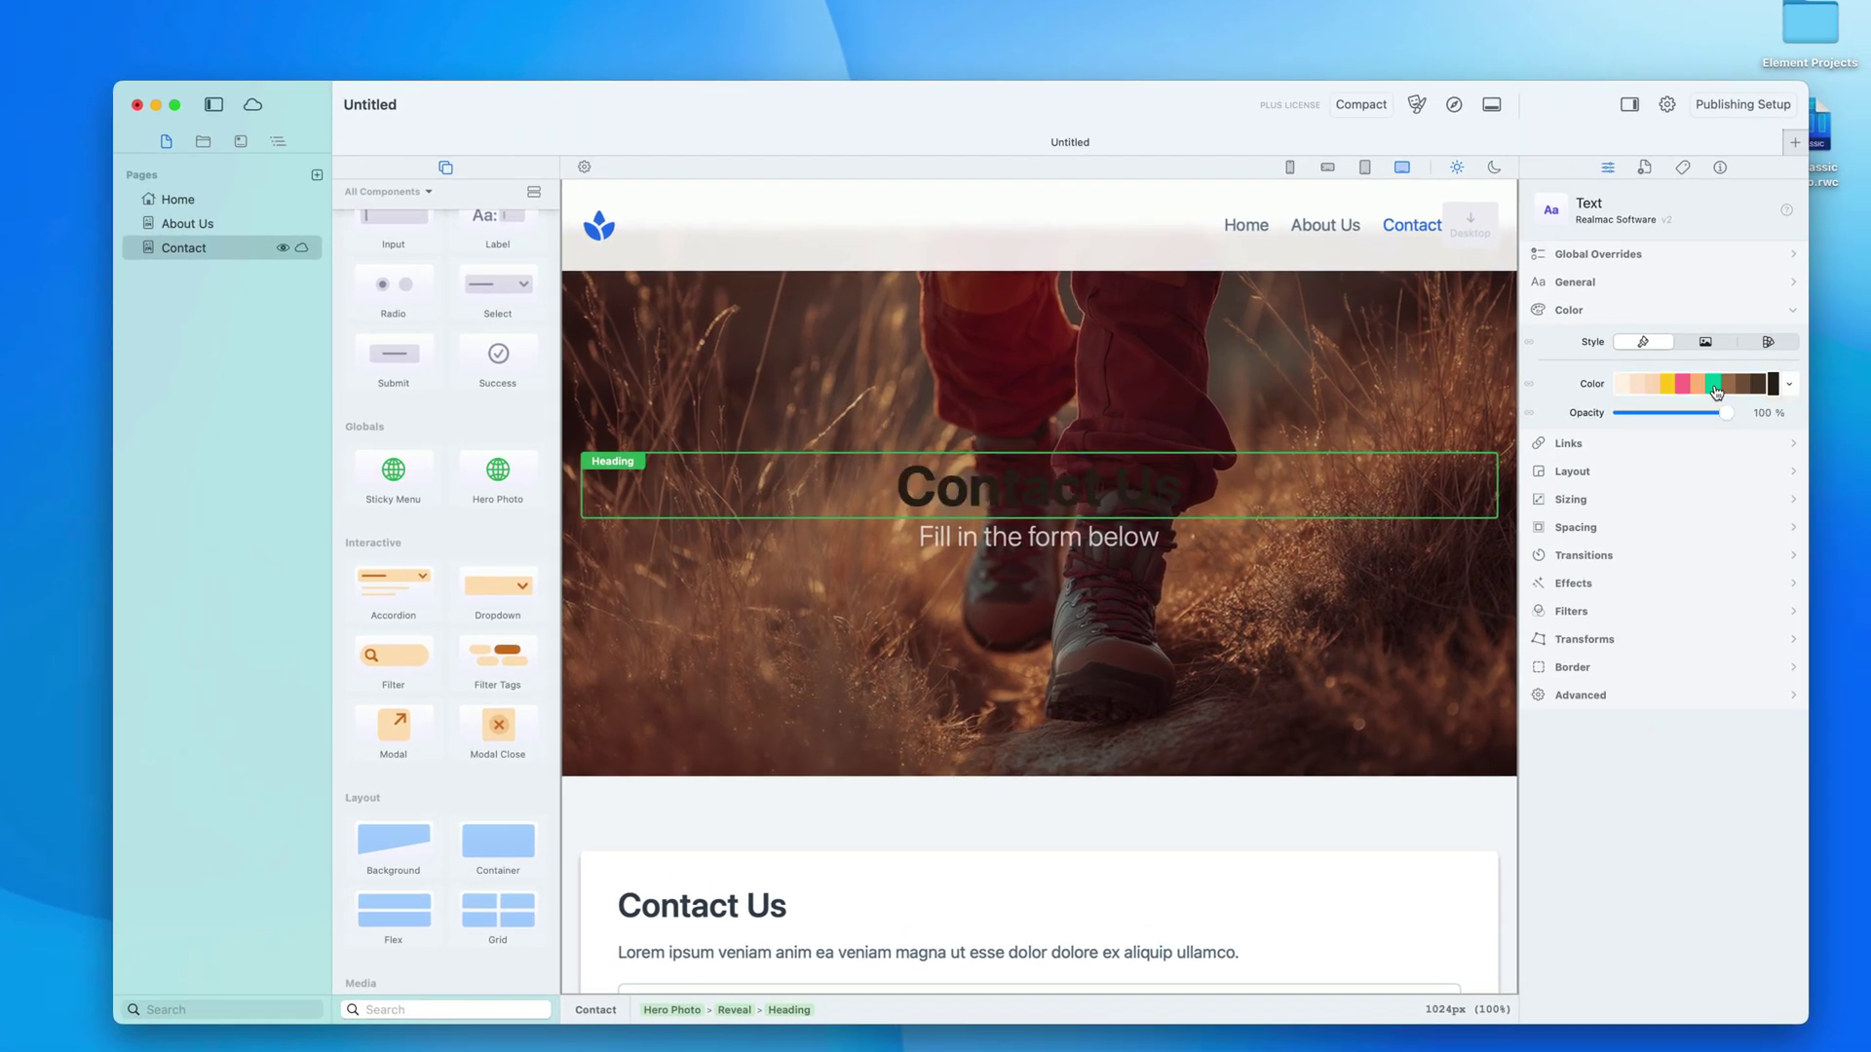
pyautogui.click(1621, 385)
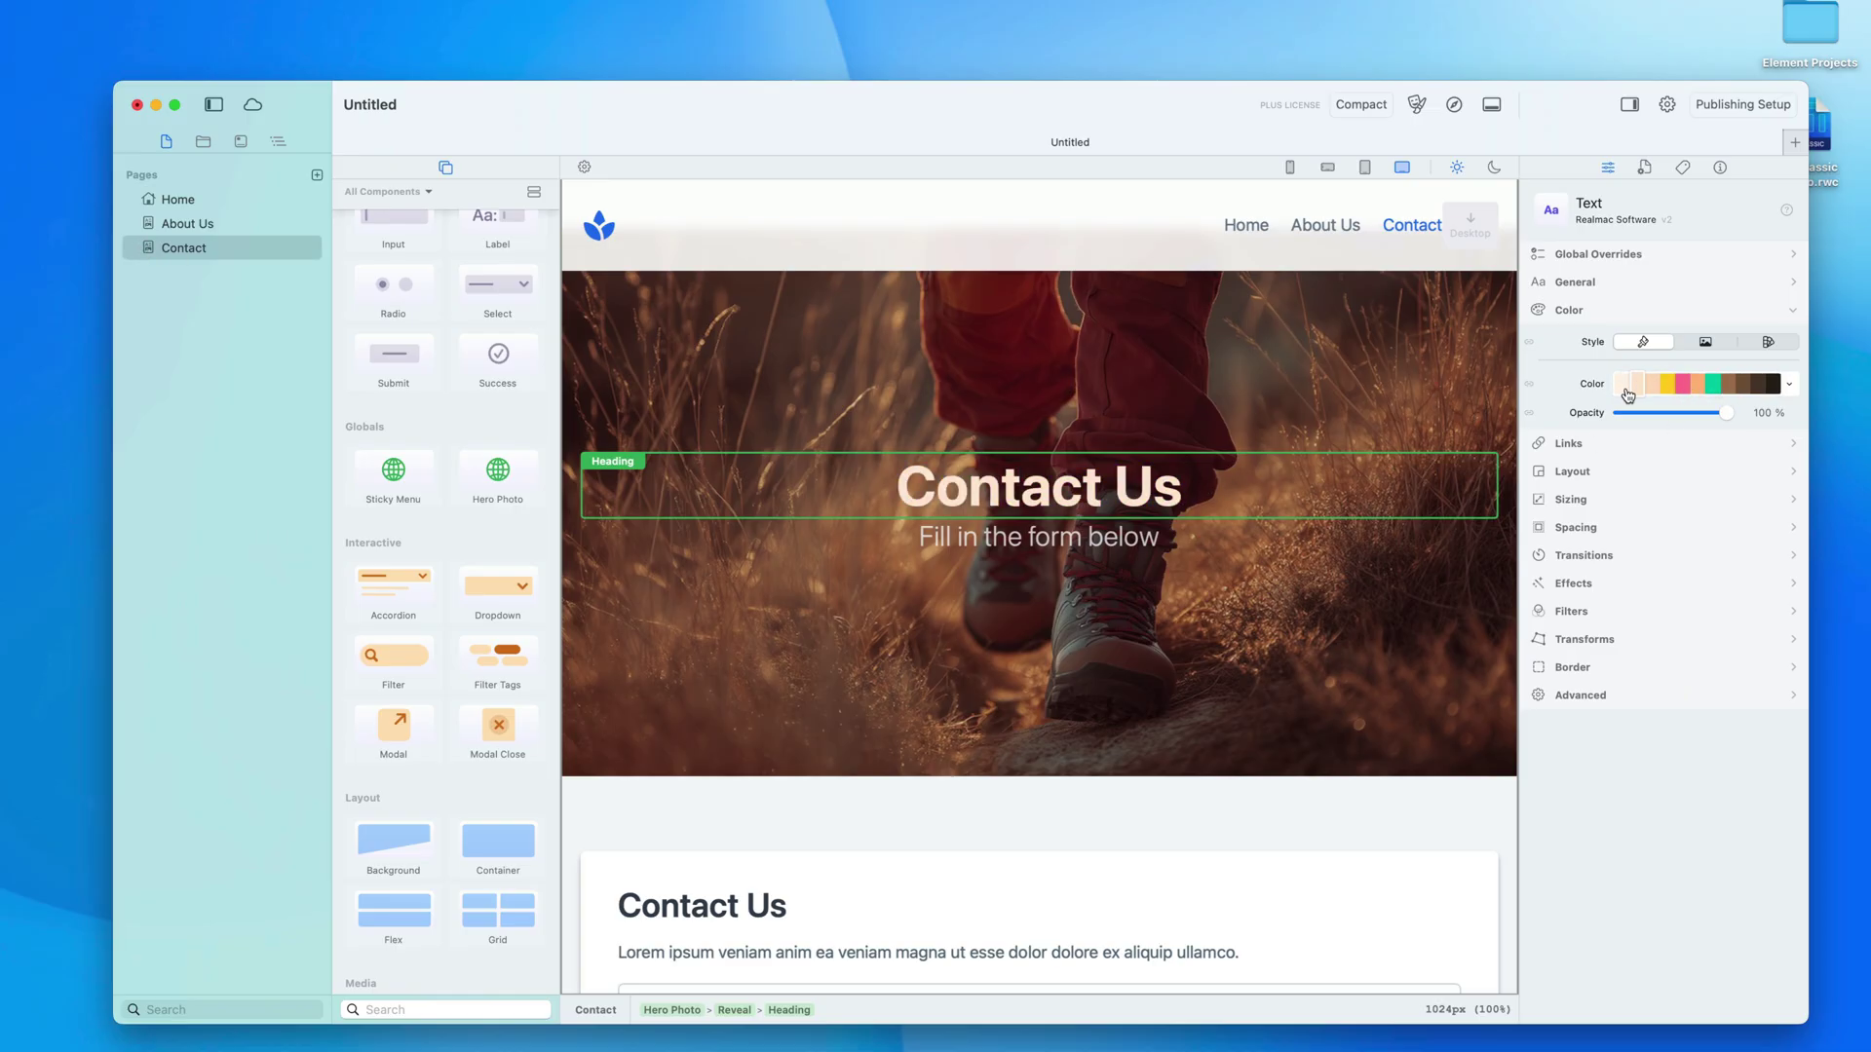
# Step: Color the About Us page's hero heading with the green shade of the Custom palette
pyautogui.click(192, 224)
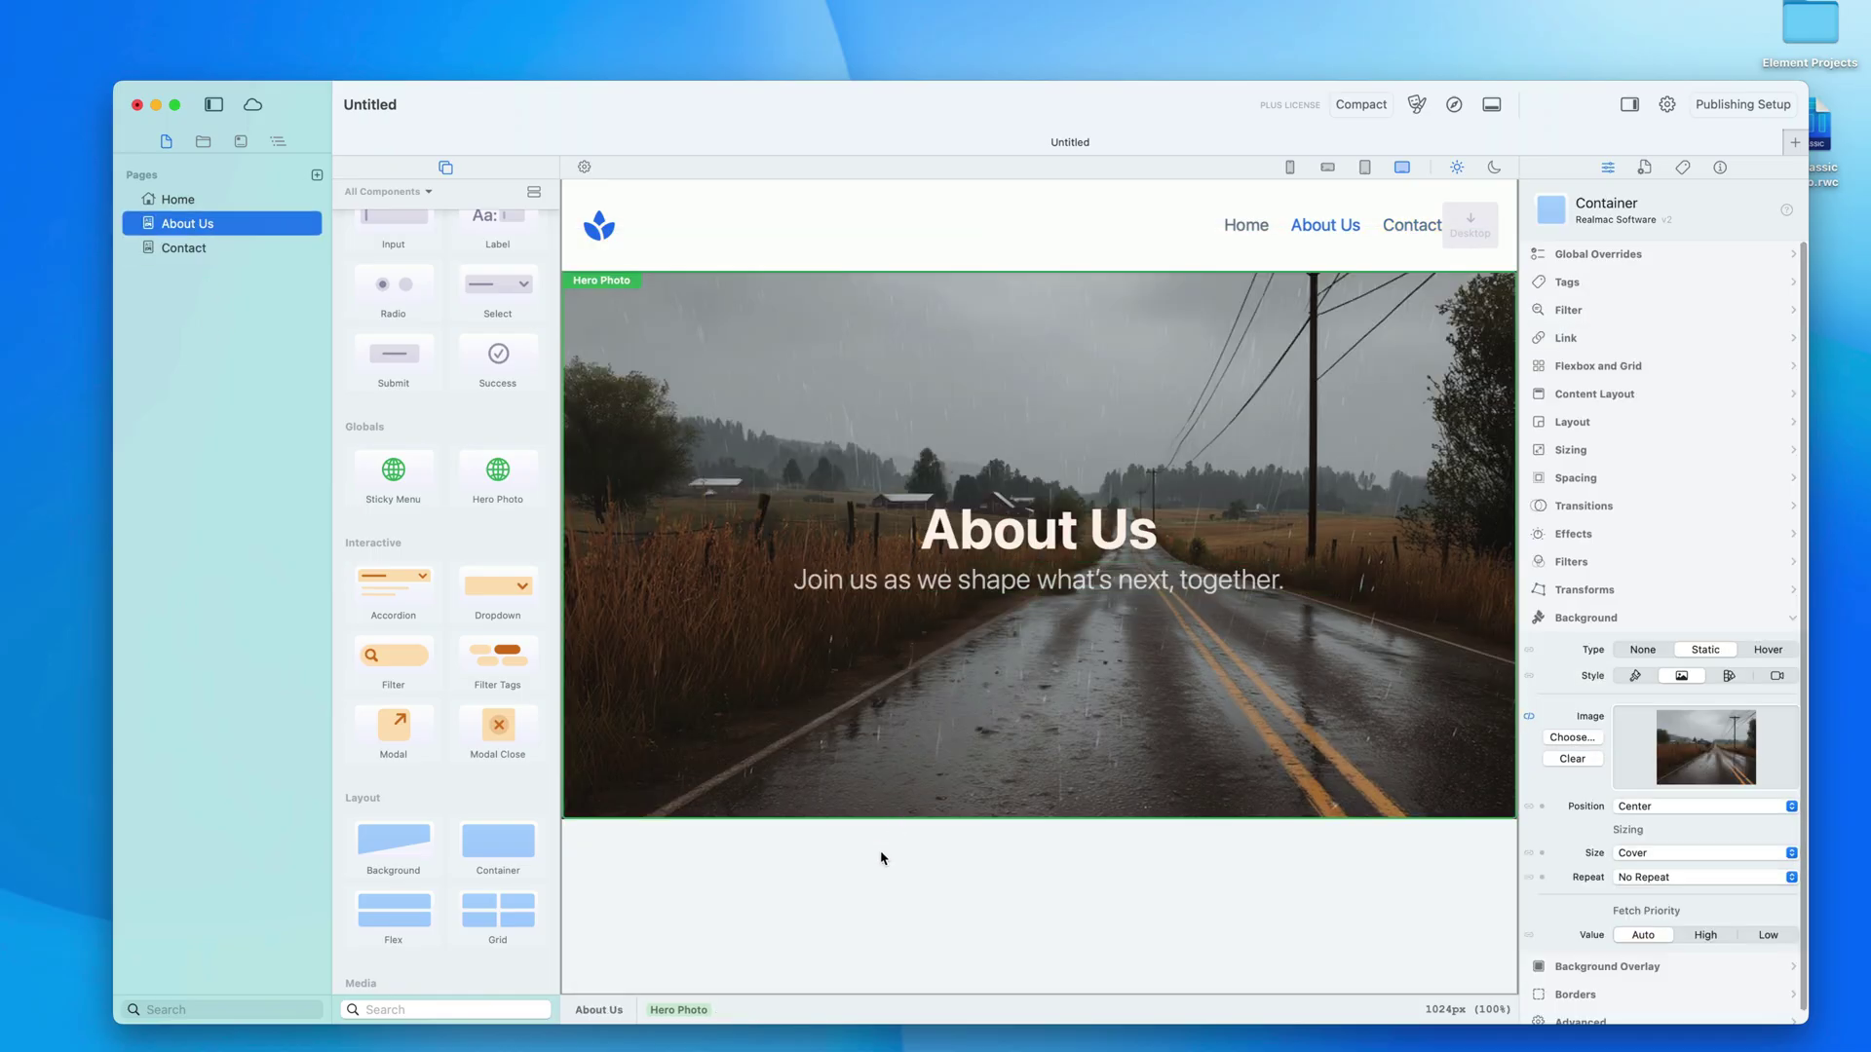
pyautogui.click(1013, 546)
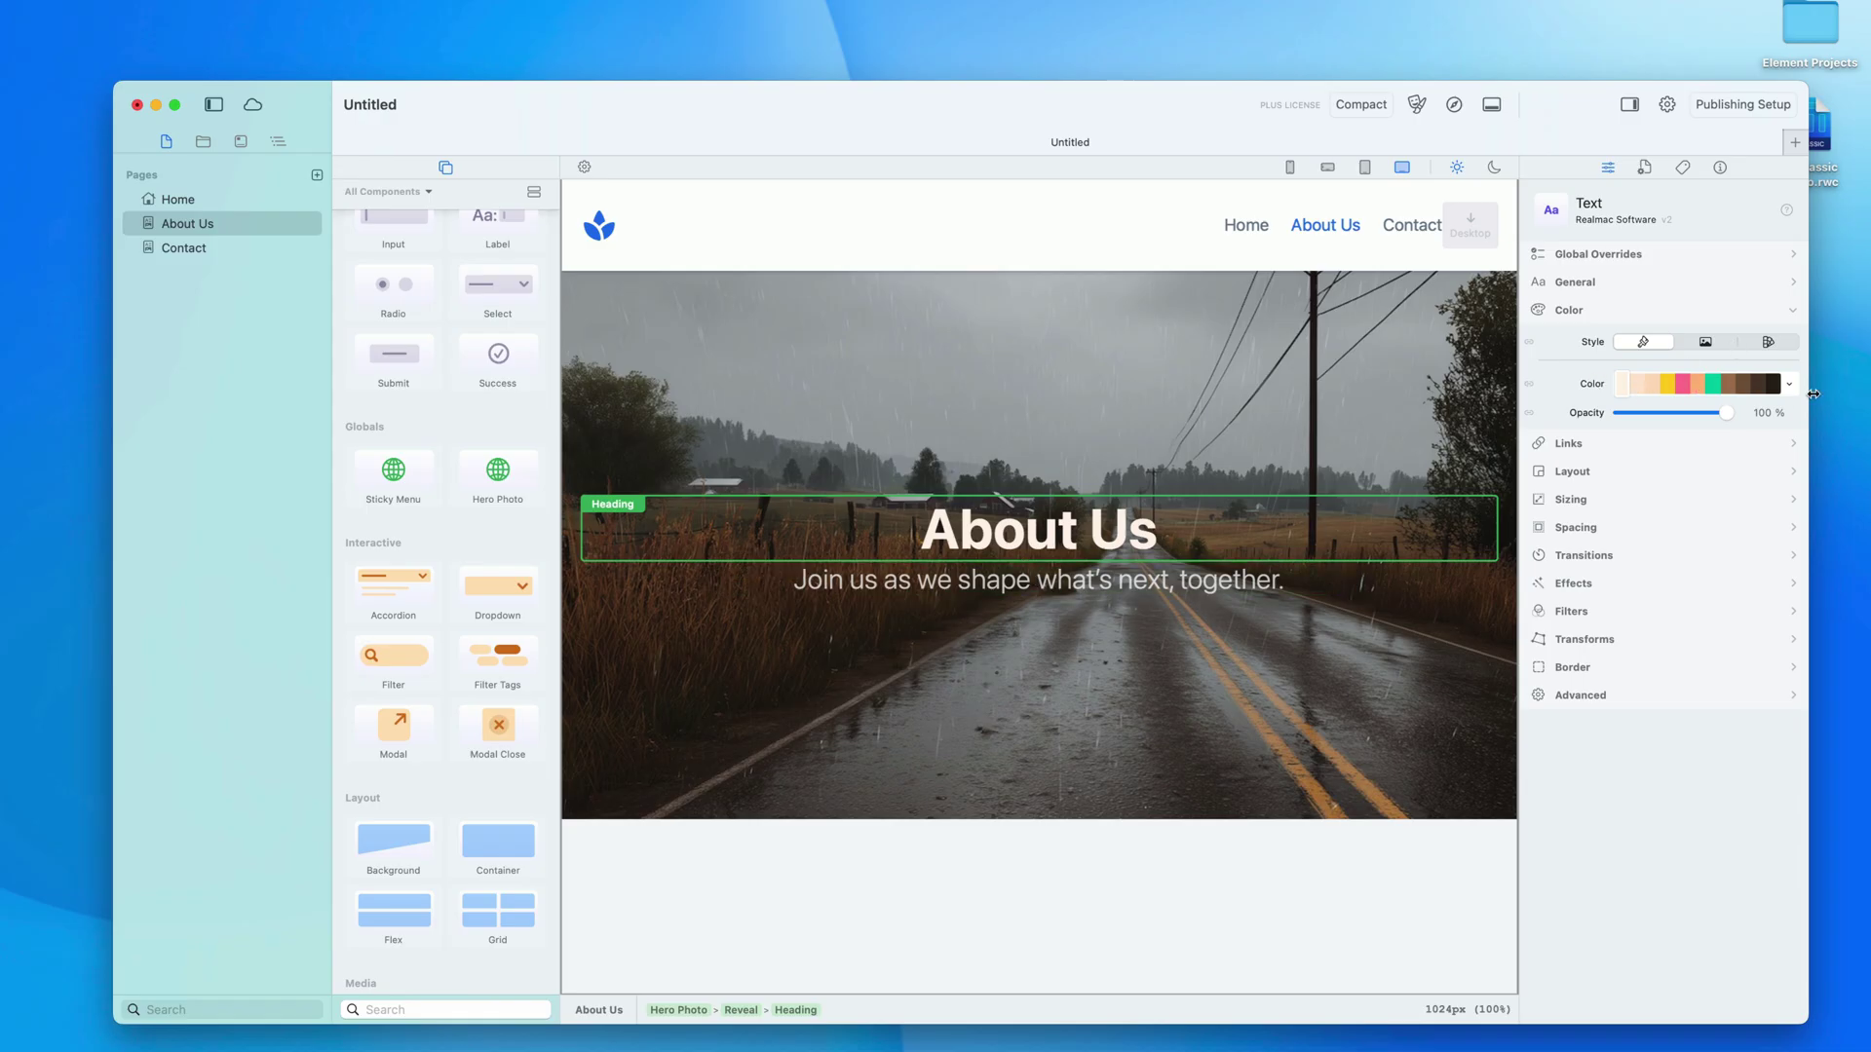
pyautogui.click(1789, 386)
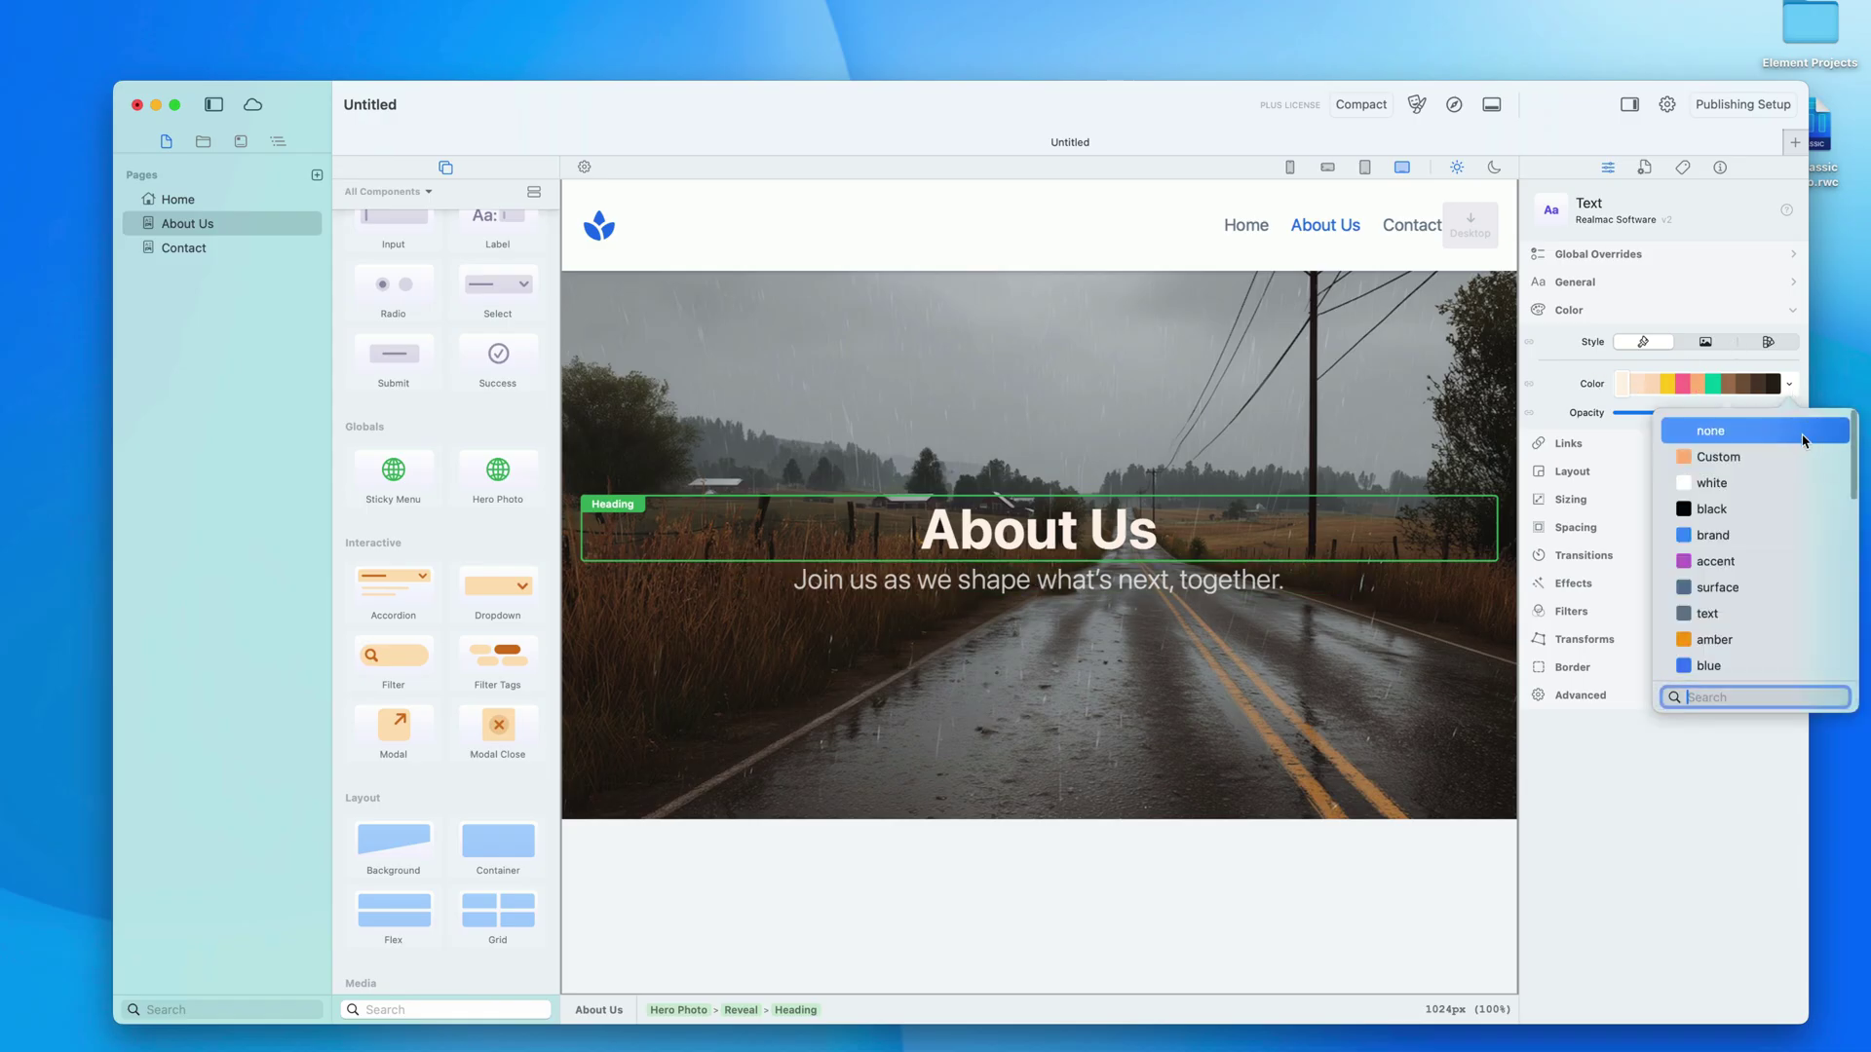
pyautogui.click(1794, 371)
pyautogui.click(1713, 385)
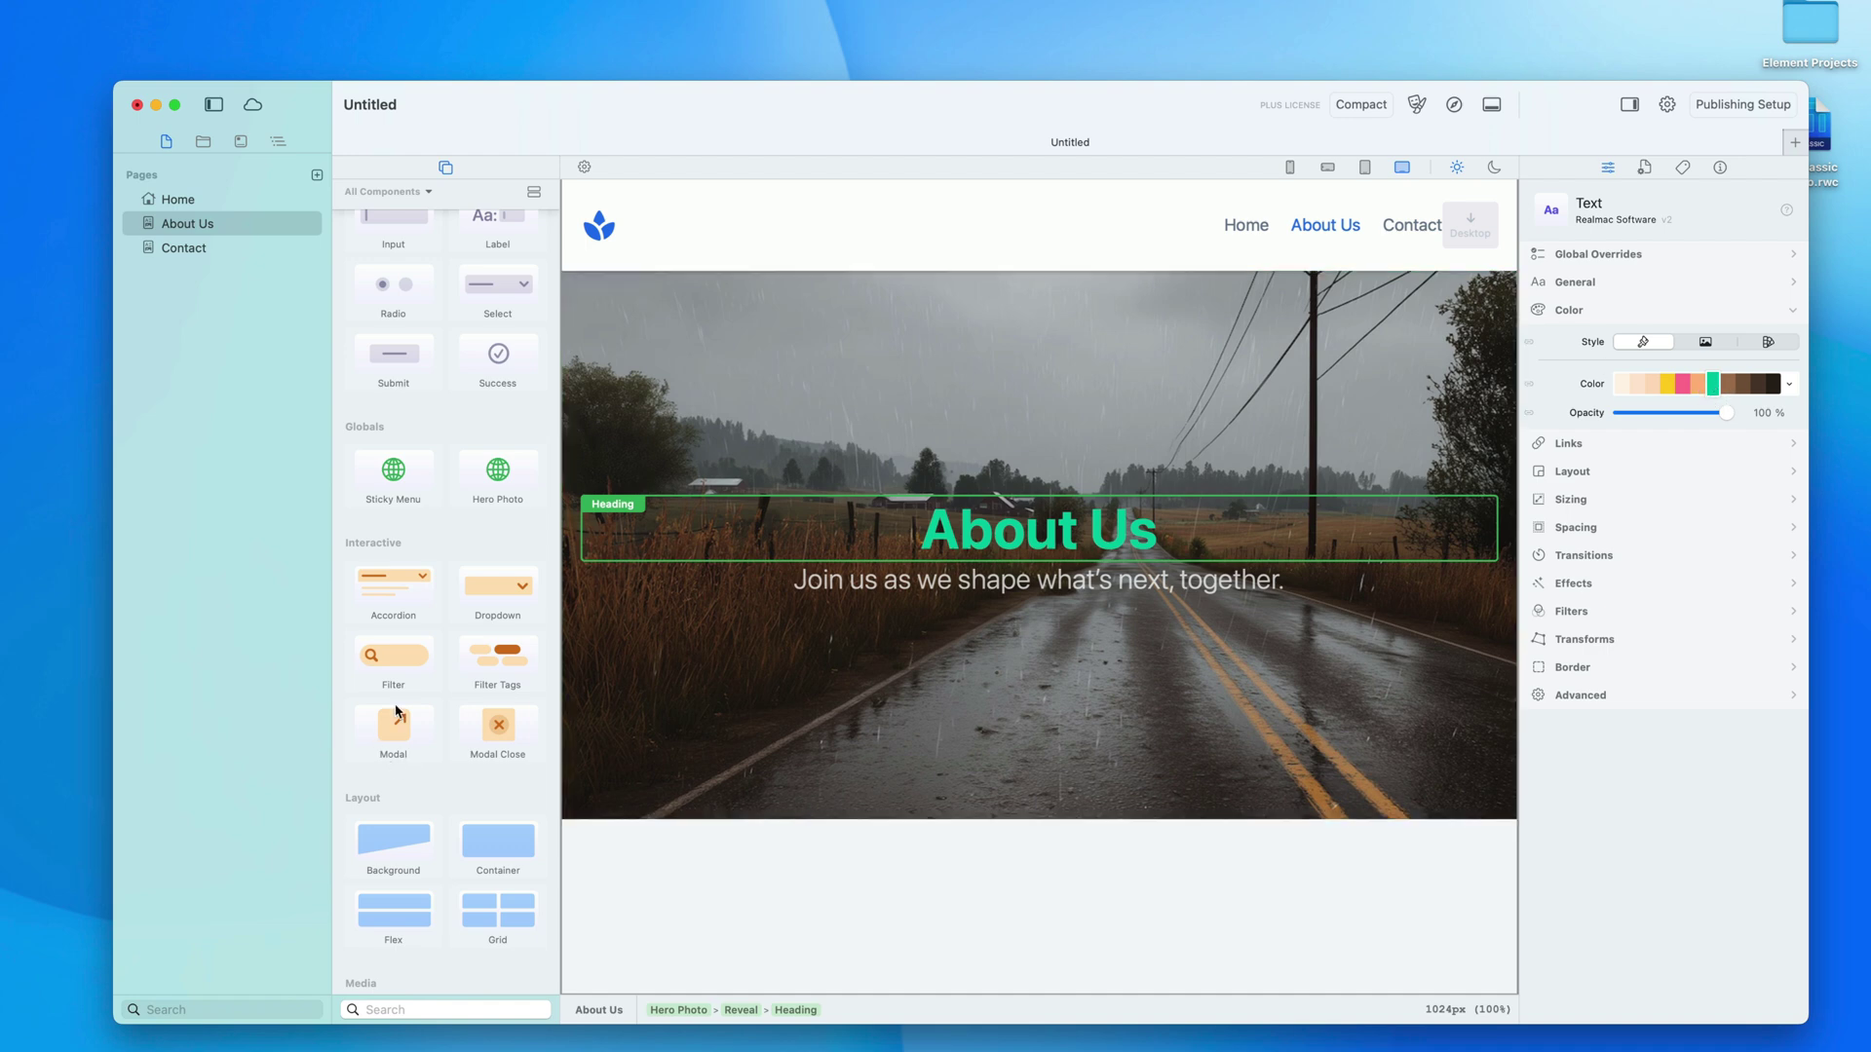
# Step: Insert the Brand Callout section template below the hero photo on the About Us page
pyautogui.scroll(5, 506, 703)
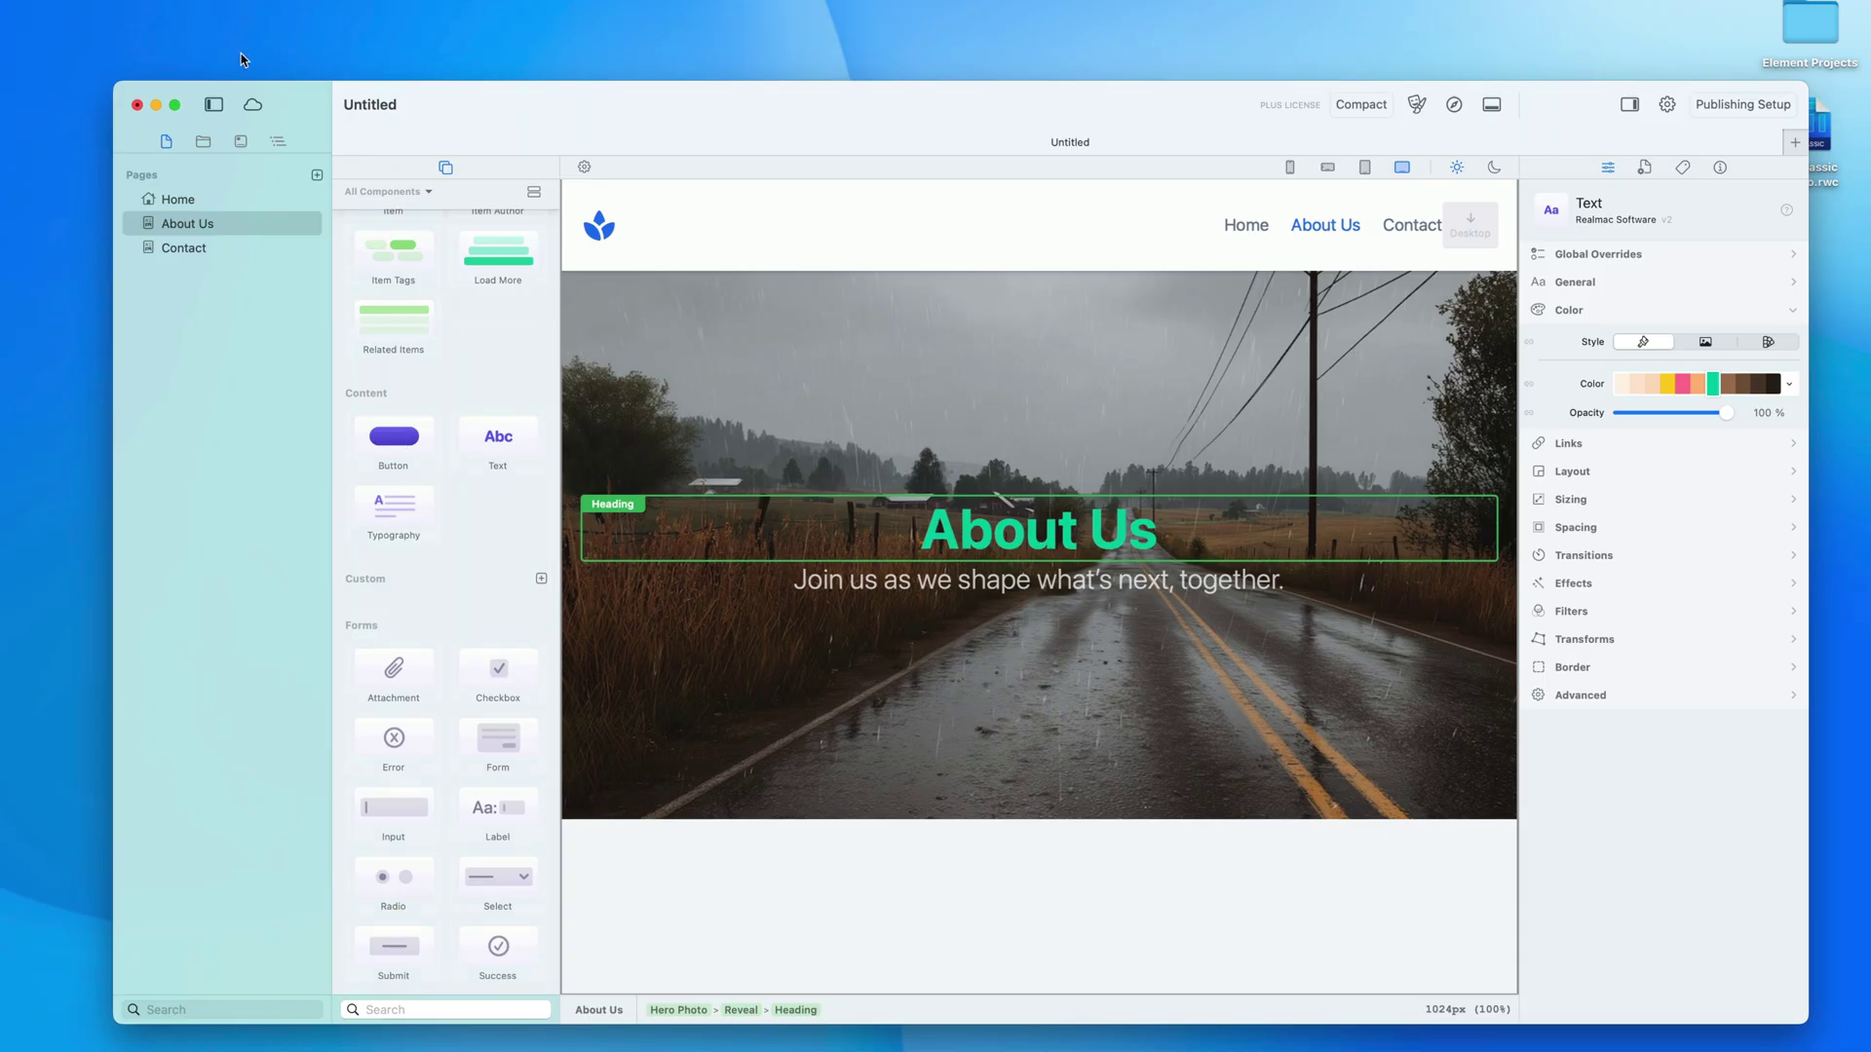
pyautogui.click(203, 142)
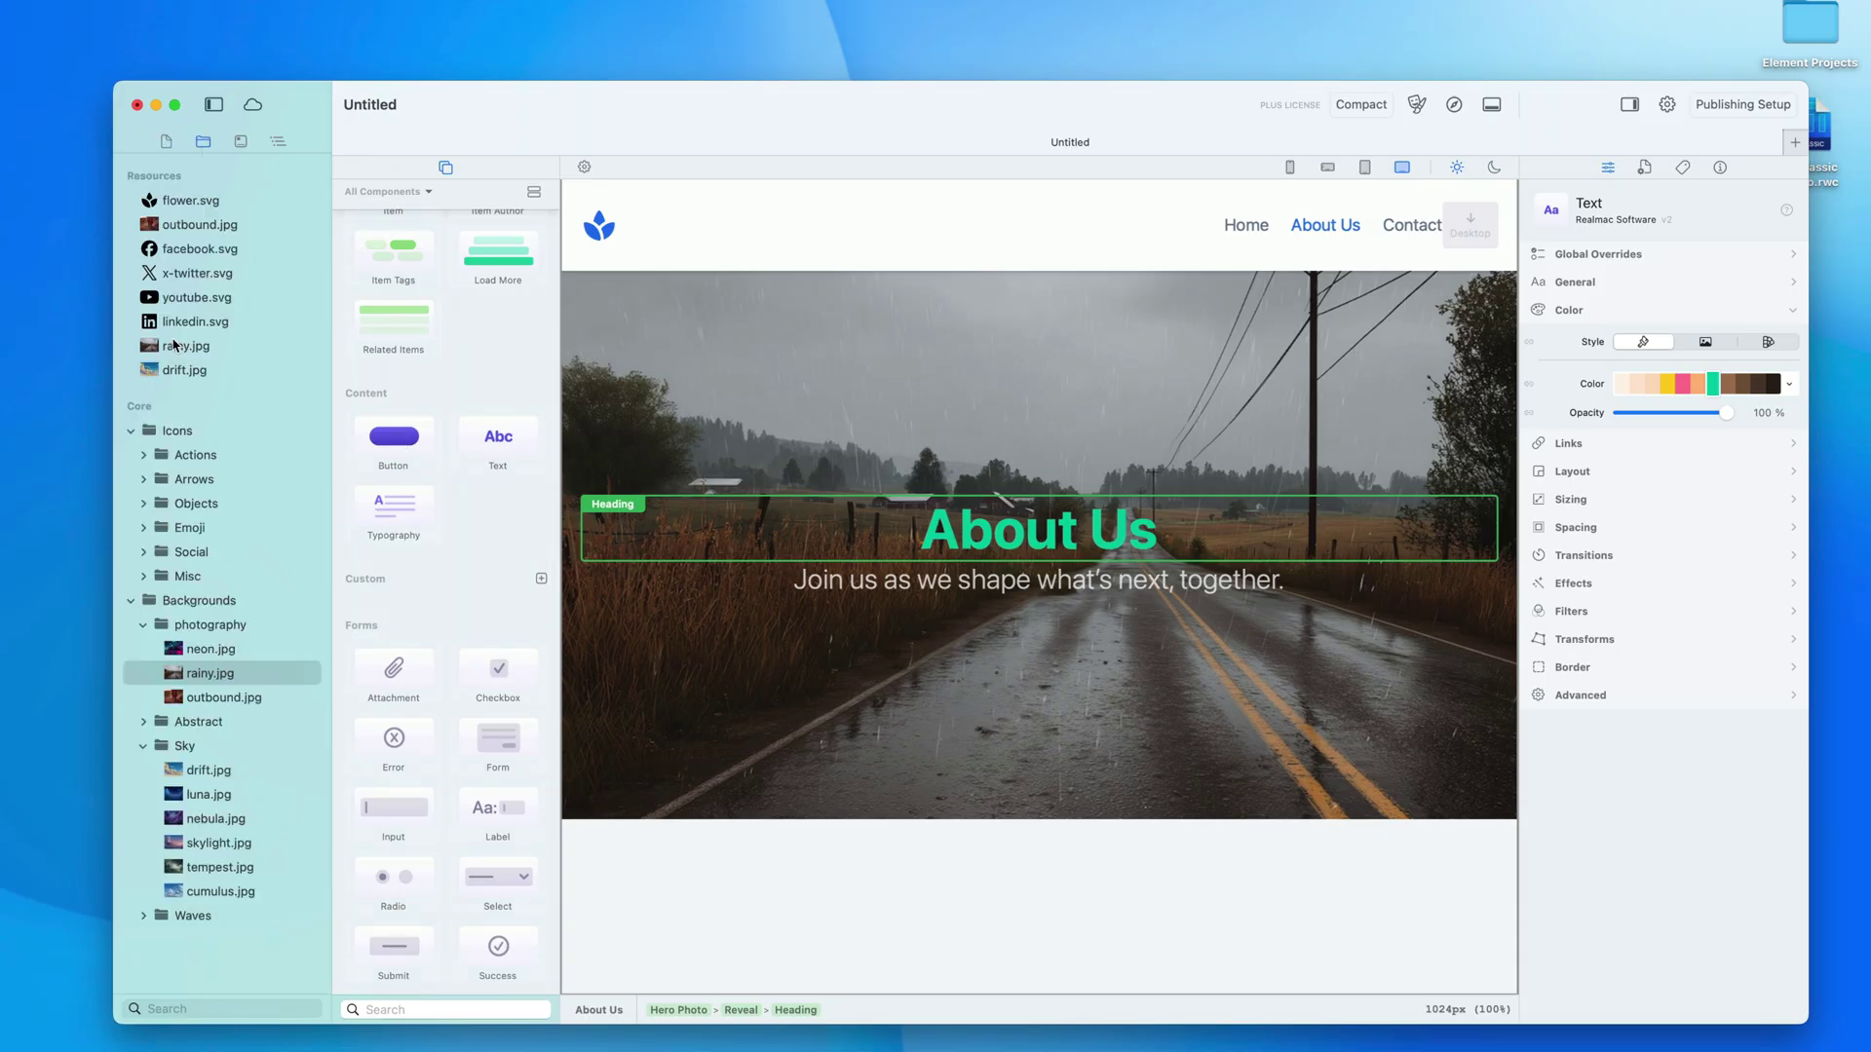
pyautogui.click(241, 142)
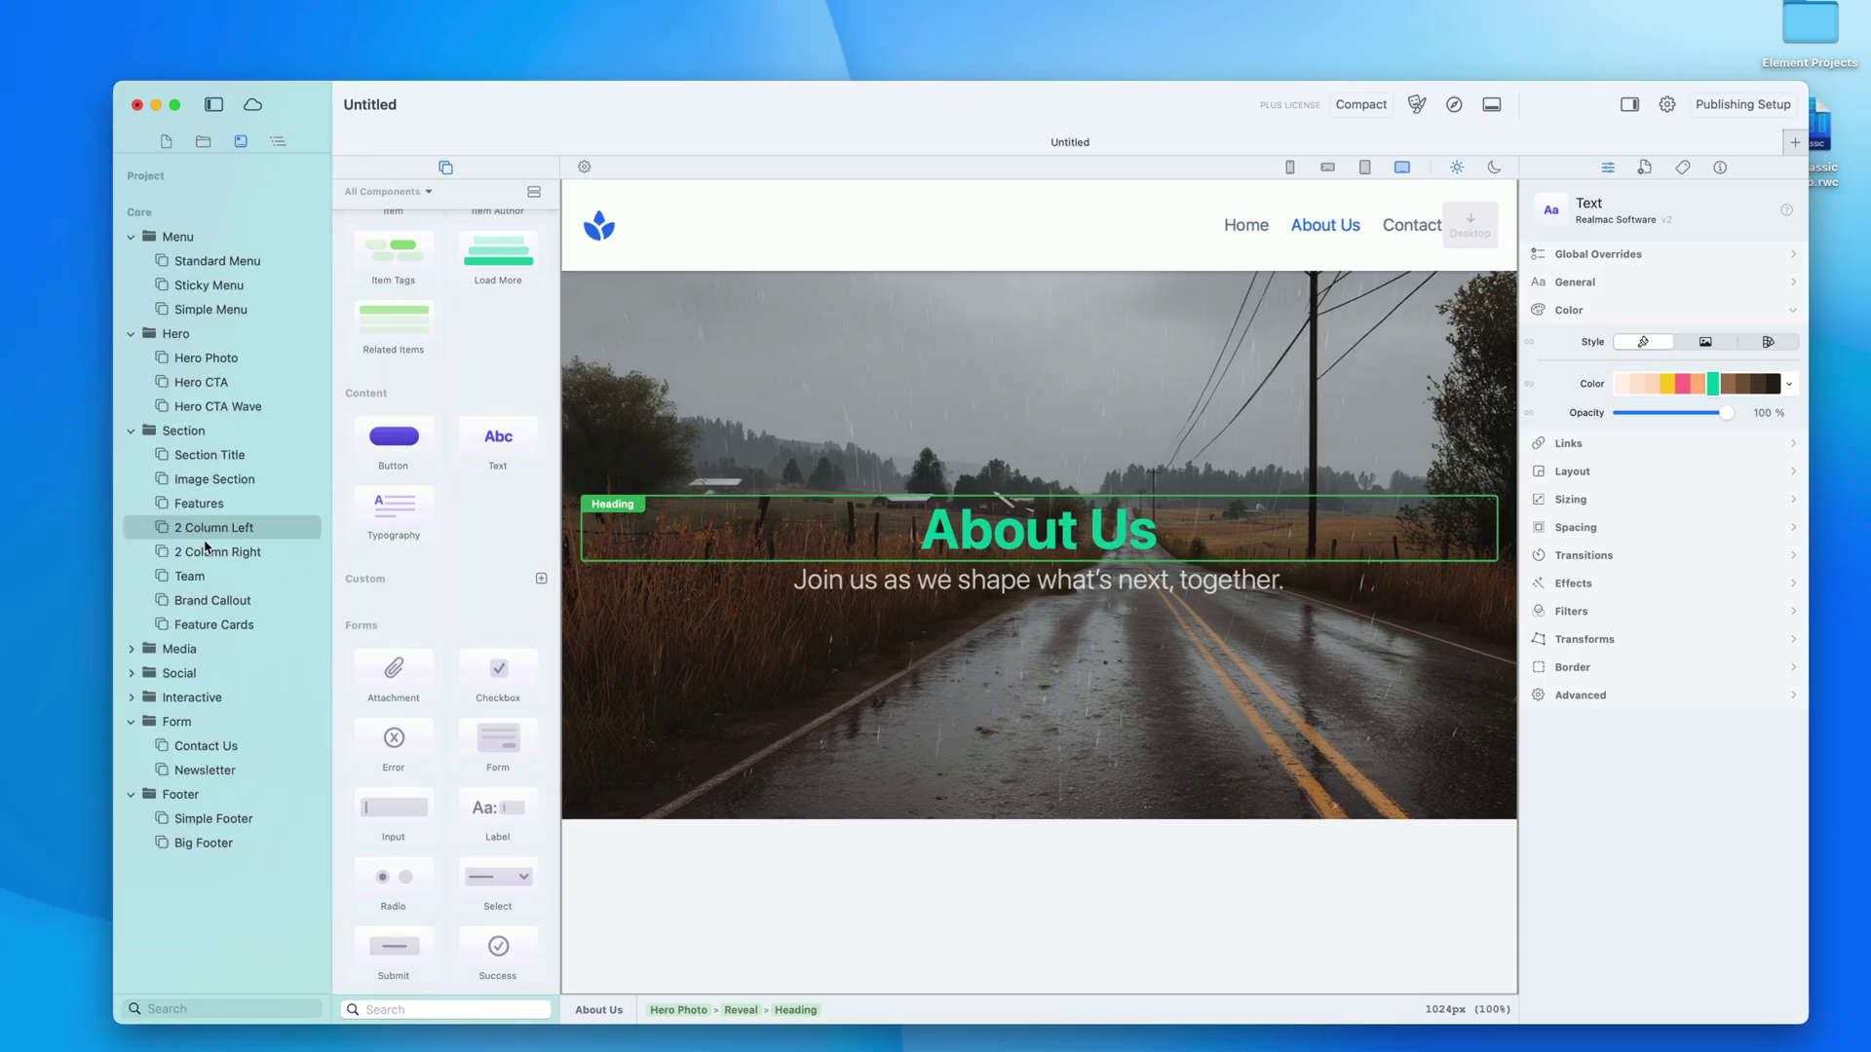
pyautogui.moveTo(230, 602); pyautogui.dragTo(1027, 885)
pyautogui.scroll(-2, 1030, 887)
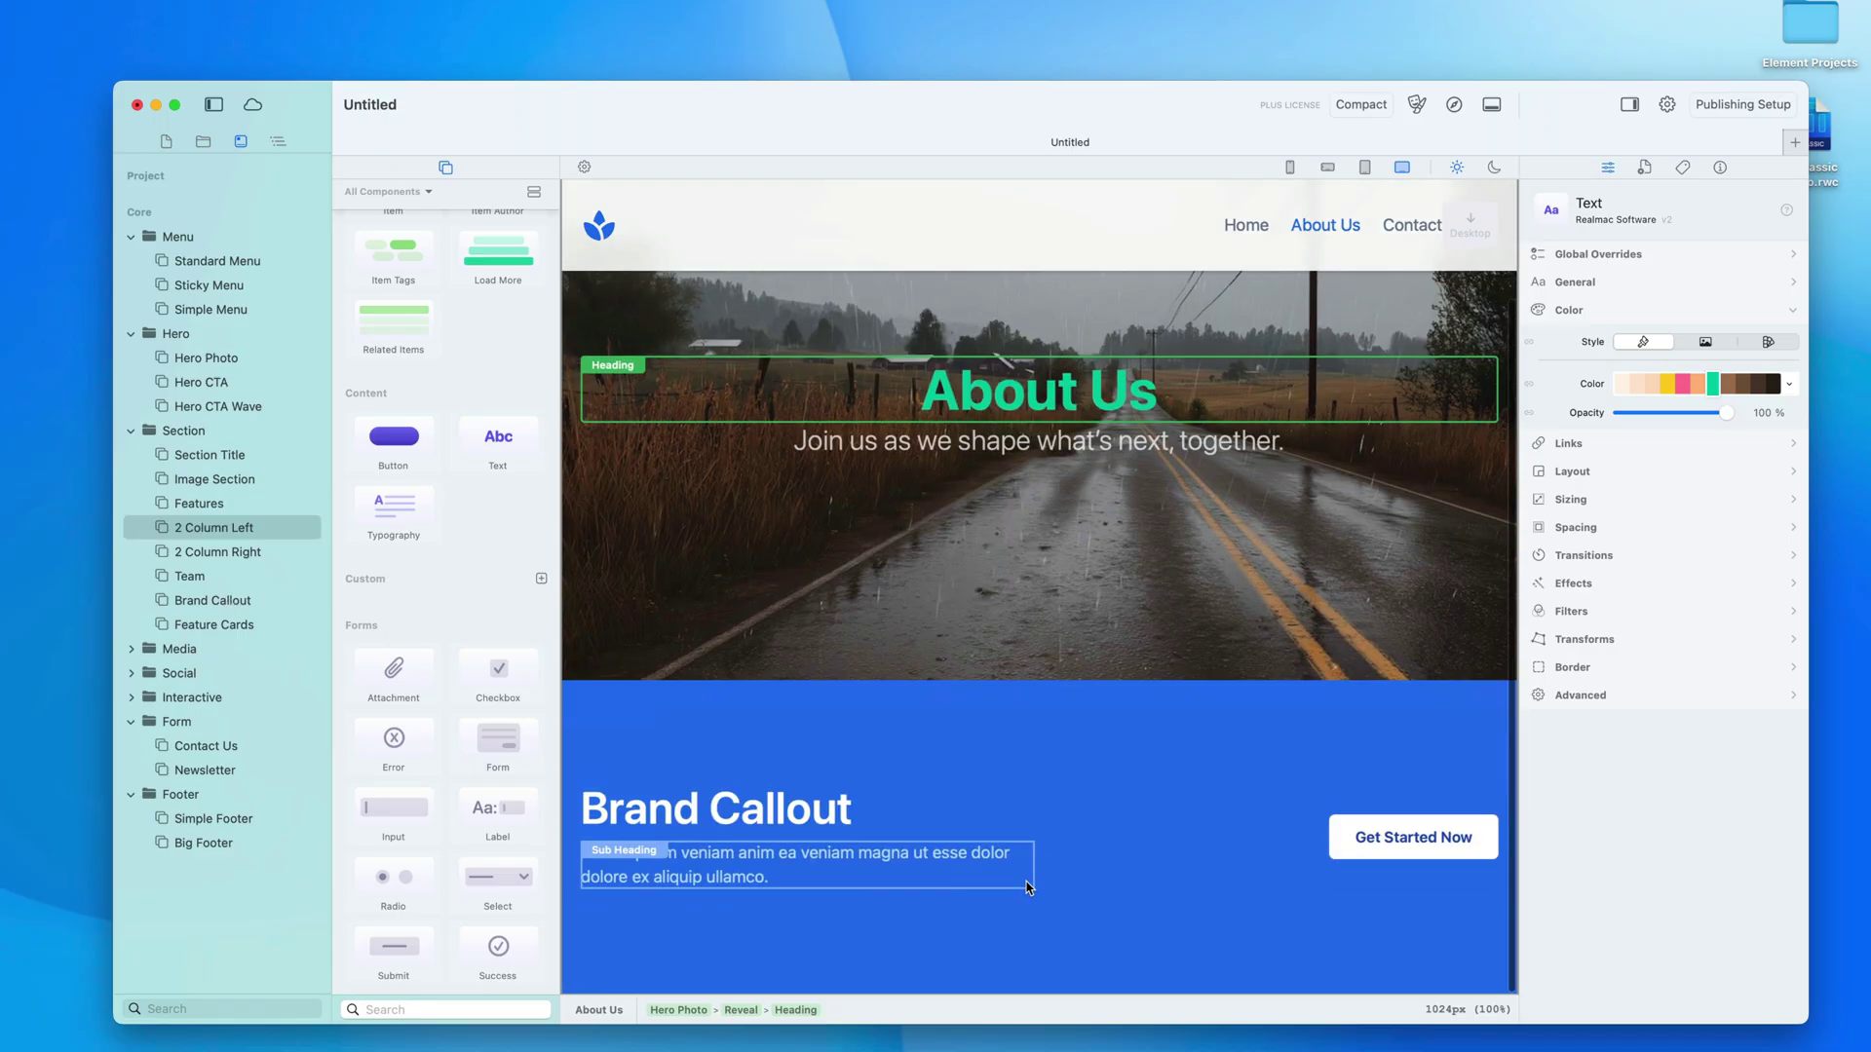
# Step: Set the Brand Callout container's static background to the green shade of the Custom palette
pyautogui.click(1018, 711)
pyautogui.click(1605, 868)
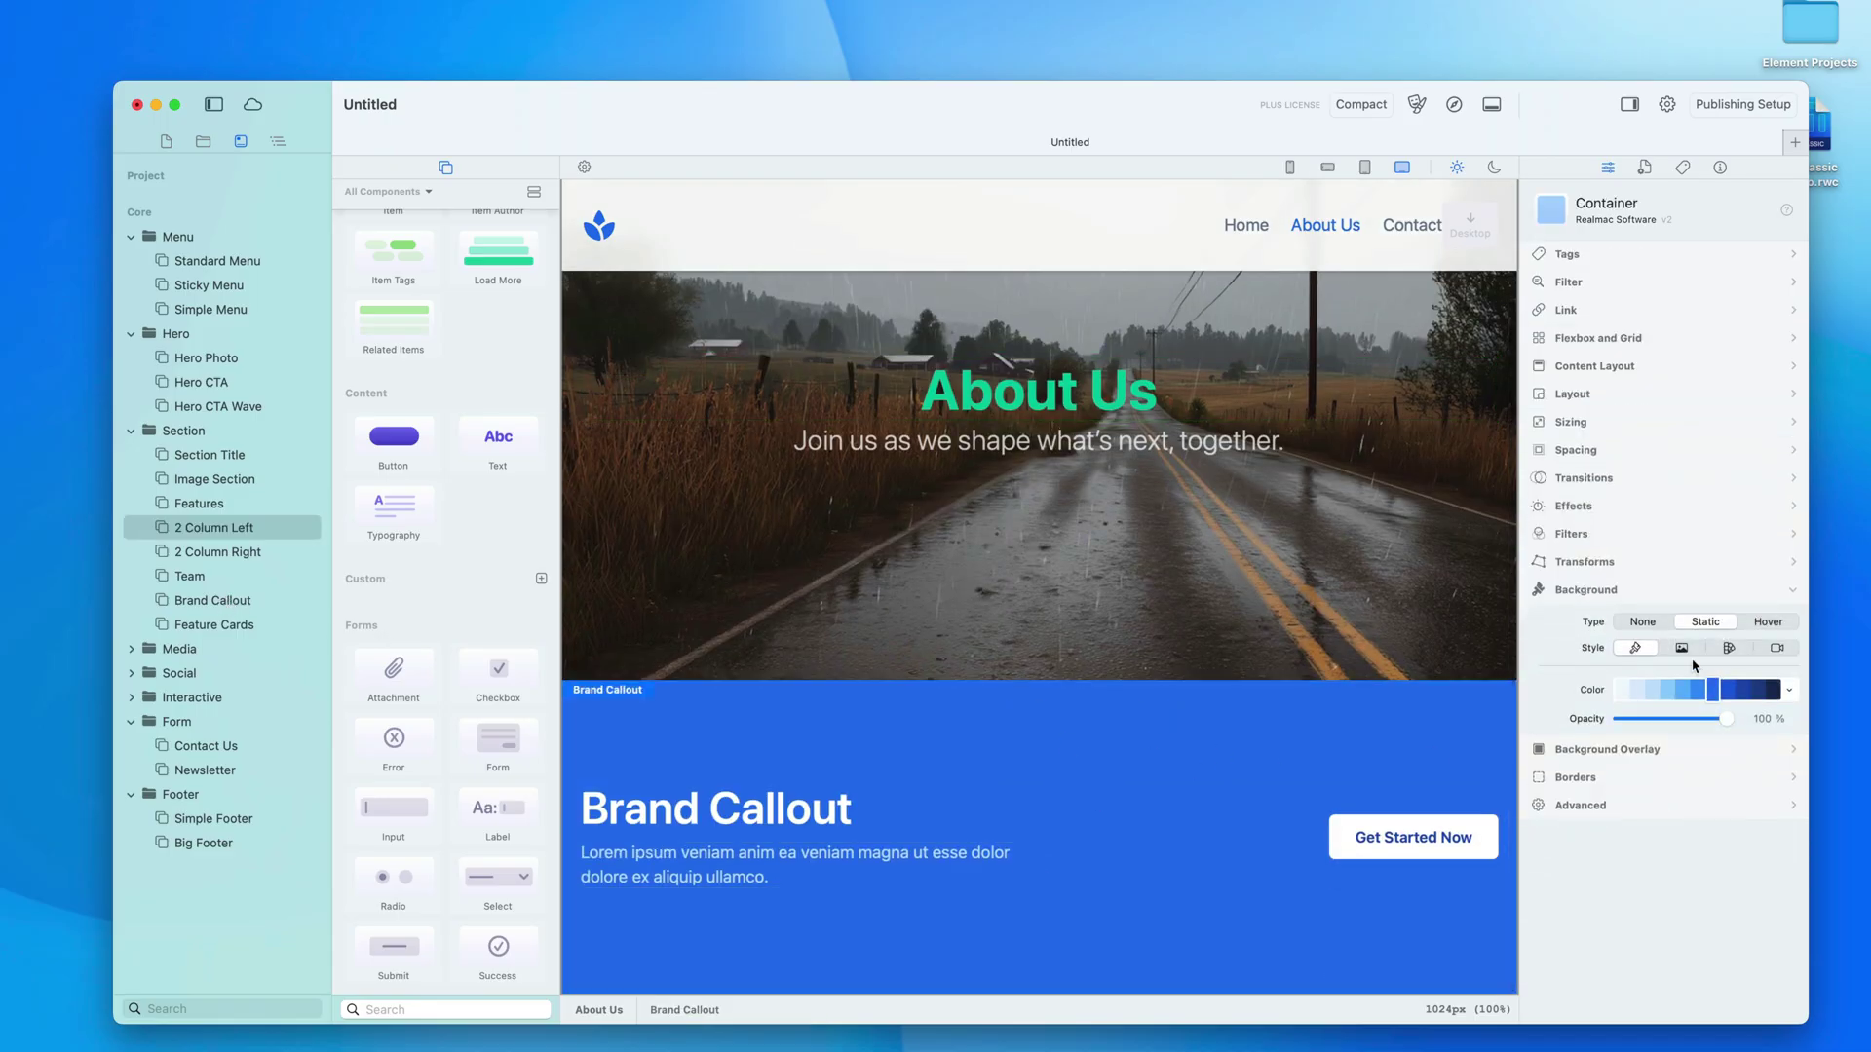
pyautogui.click(1790, 692)
pyautogui.scroll(-3, 1744, 858)
pyautogui.click(1715, 751)
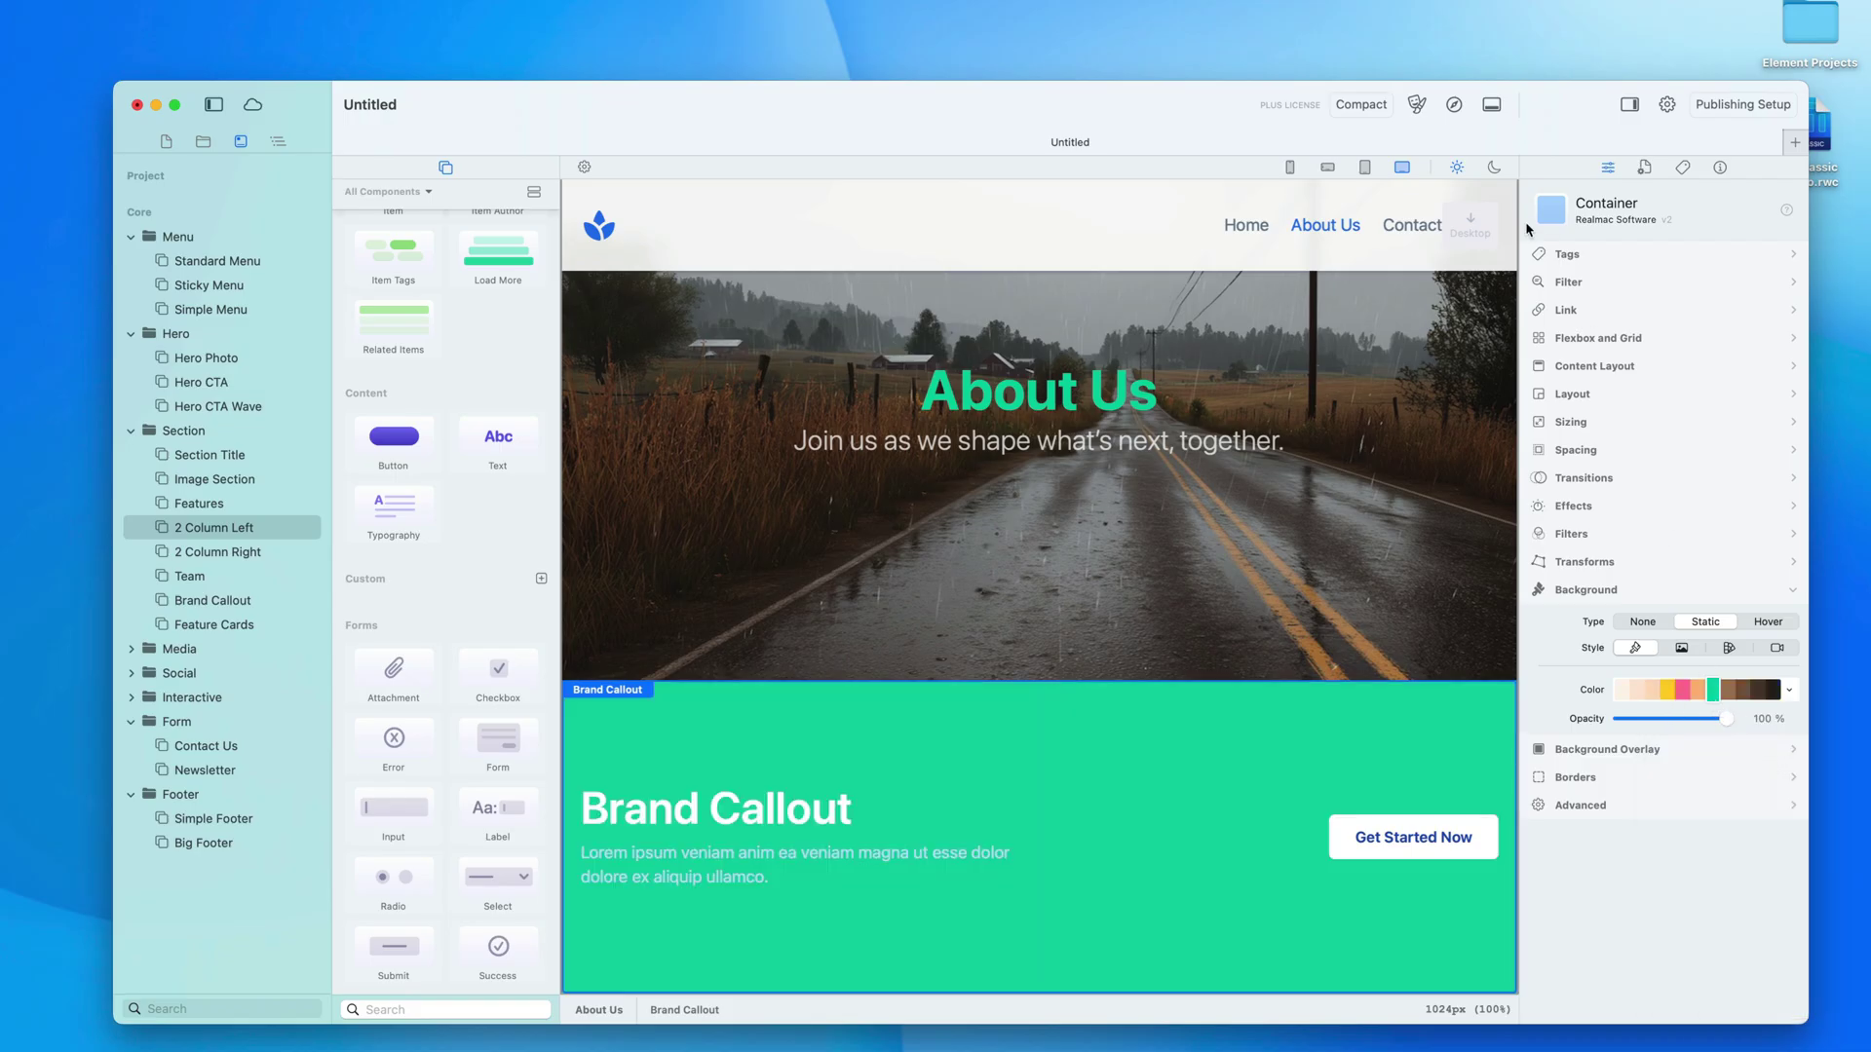
# Step: Recolor the Custom palette's green shade to blue and then to turquoise green in the theme colors, and close the theme settings
pyautogui.click(1419, 106)
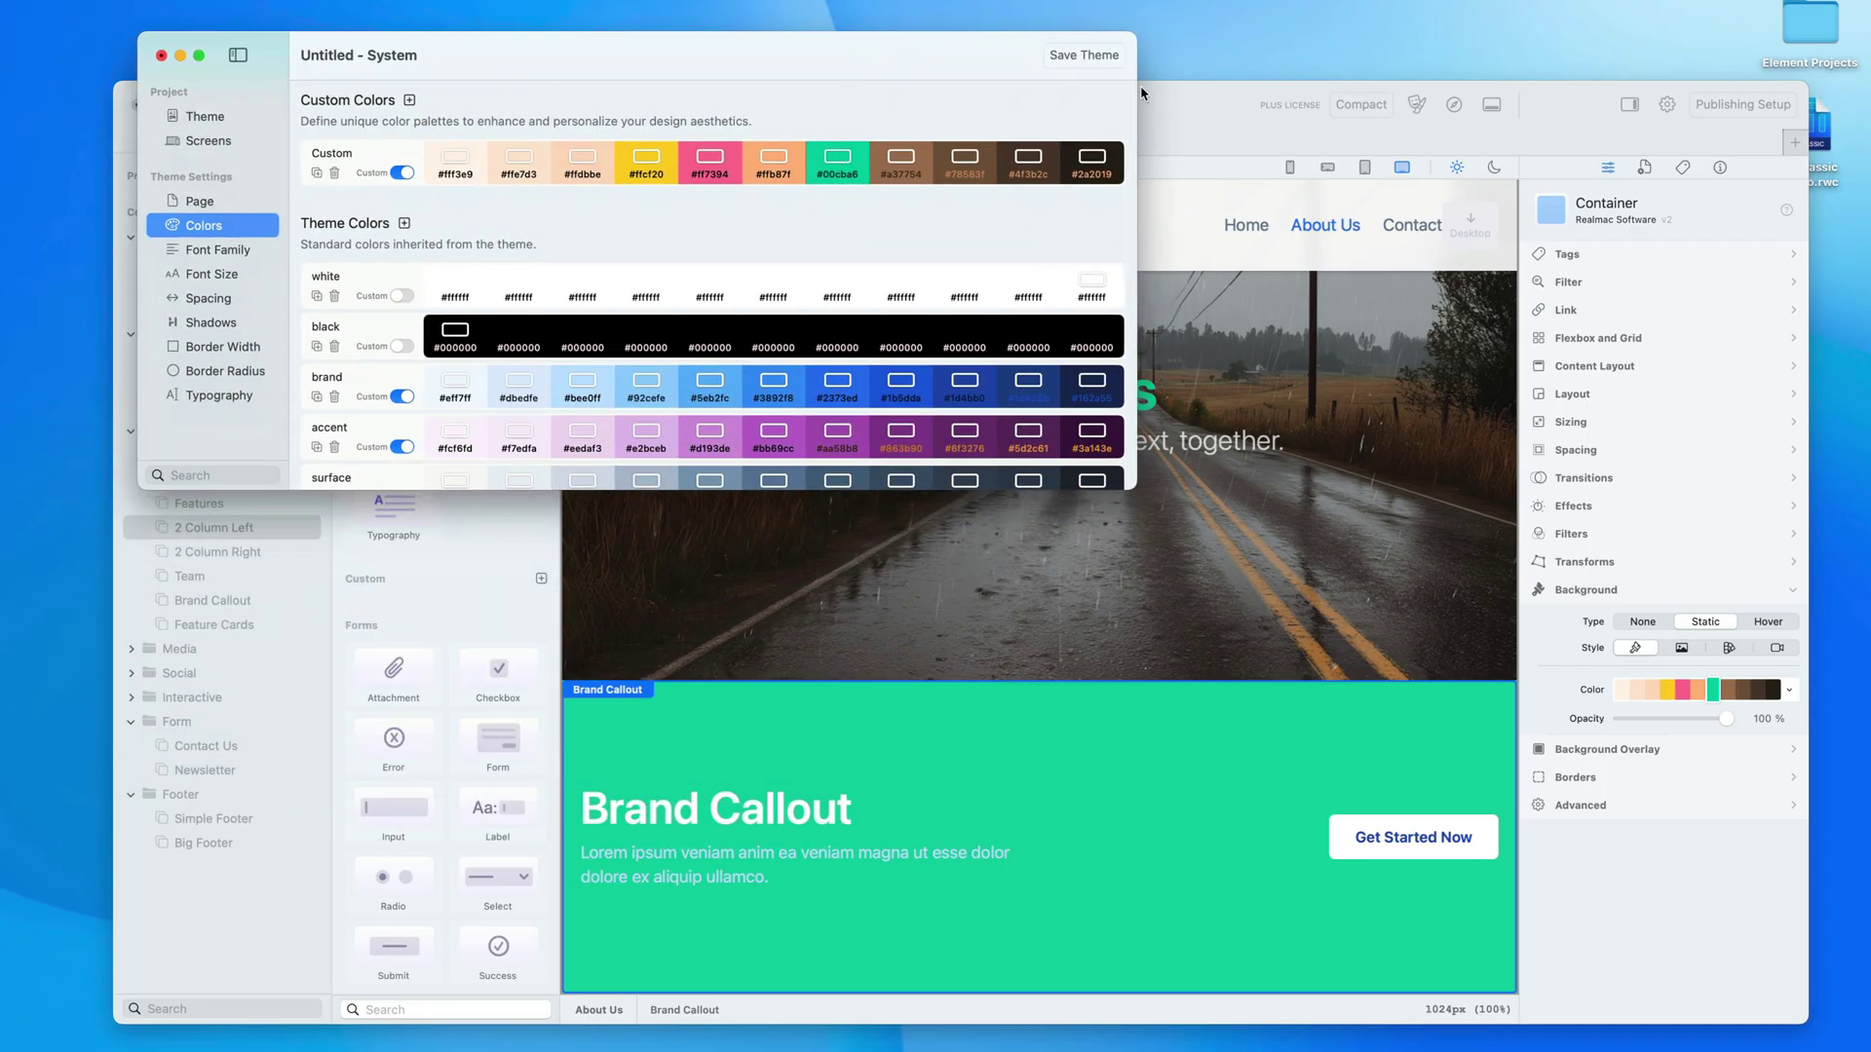
pyautogui.moveTo(1136, 94); pyautogui.dragTo(918, 95)
pyautogui.click(722, 159)
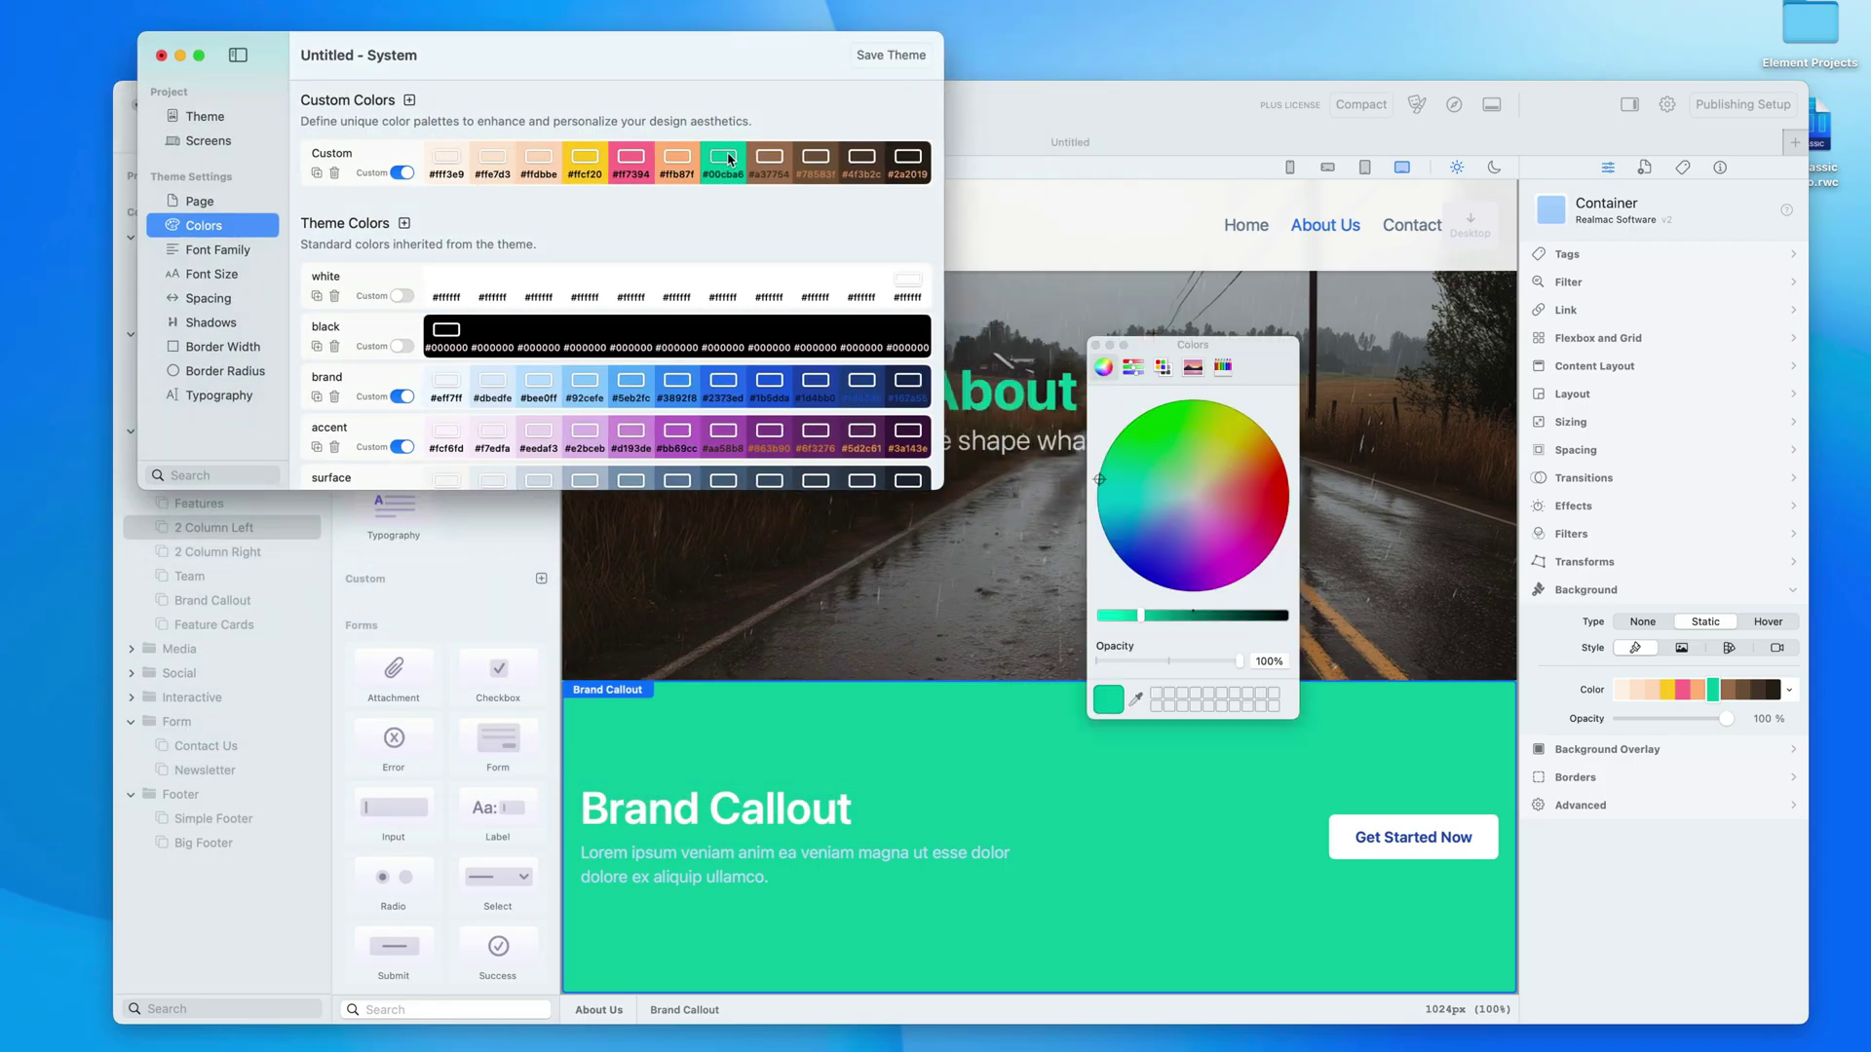
pyautogui.moveTo(1289, 349); pyautogui.dragTo(1477, 287)
pyautogui.moveTo(1378, 419); pyautogui.dragTo(1243, 476)
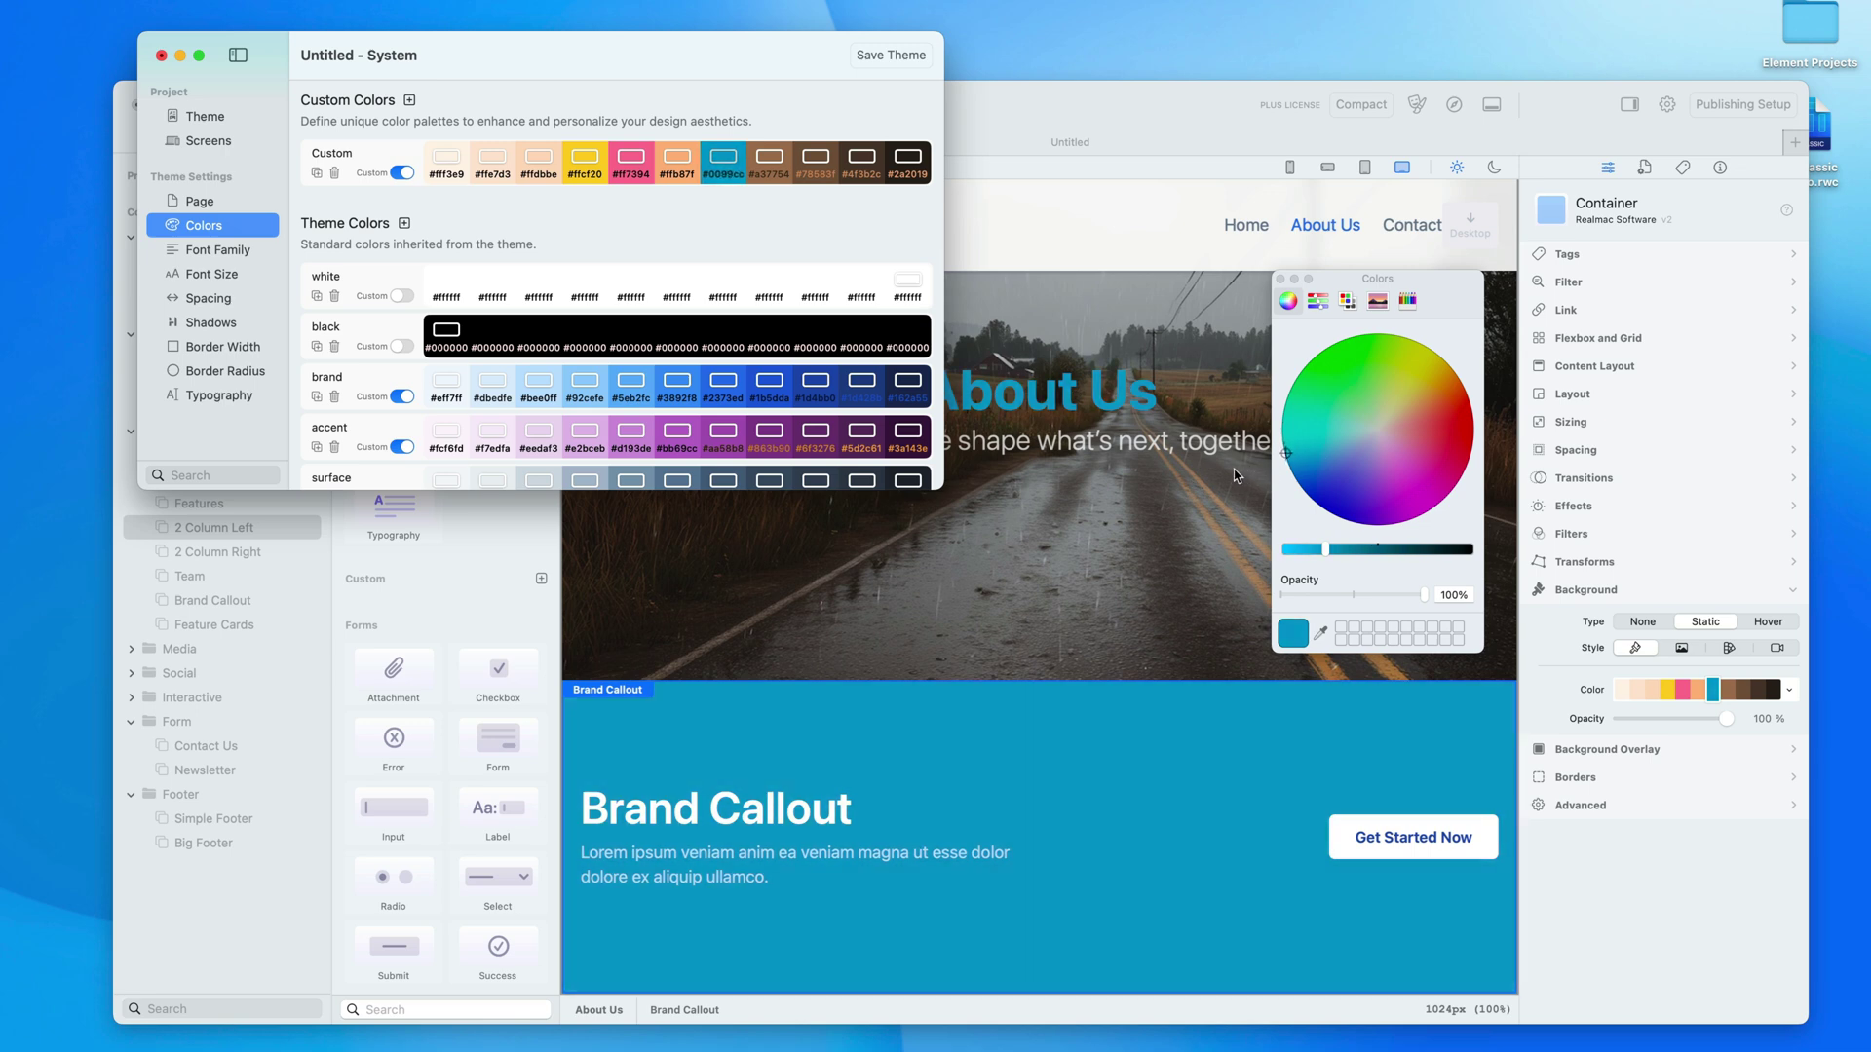
pyautogui.moveTo(1234, 470)
pyautogui.mouseDown()
pyautogui.moveTo(1220, 452)
pyautogui.moveTo(1223, 476)
pyautogui.mouseUp()
pyautogui.moveTo(1384, 434); pyautogui.dragTo(1274, 429)
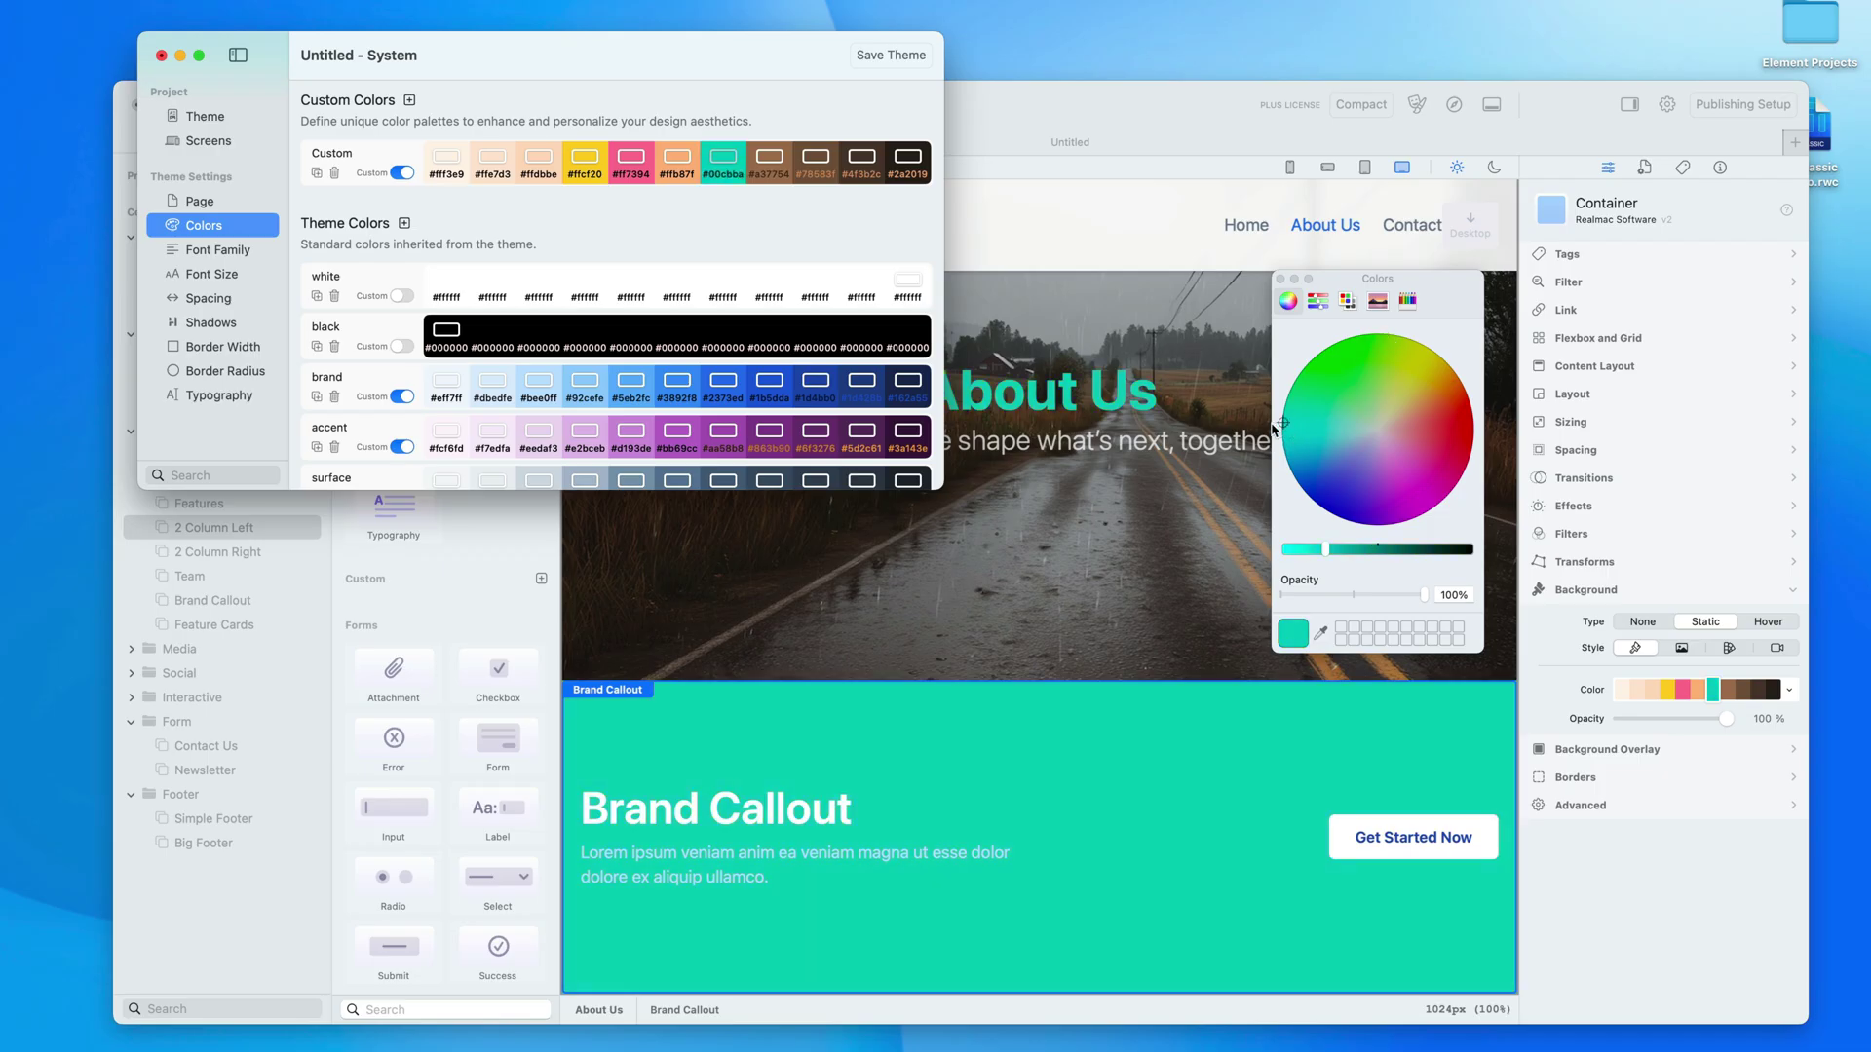
pyautogui.click(1281, 279)
pyautogui.click(161, 57)
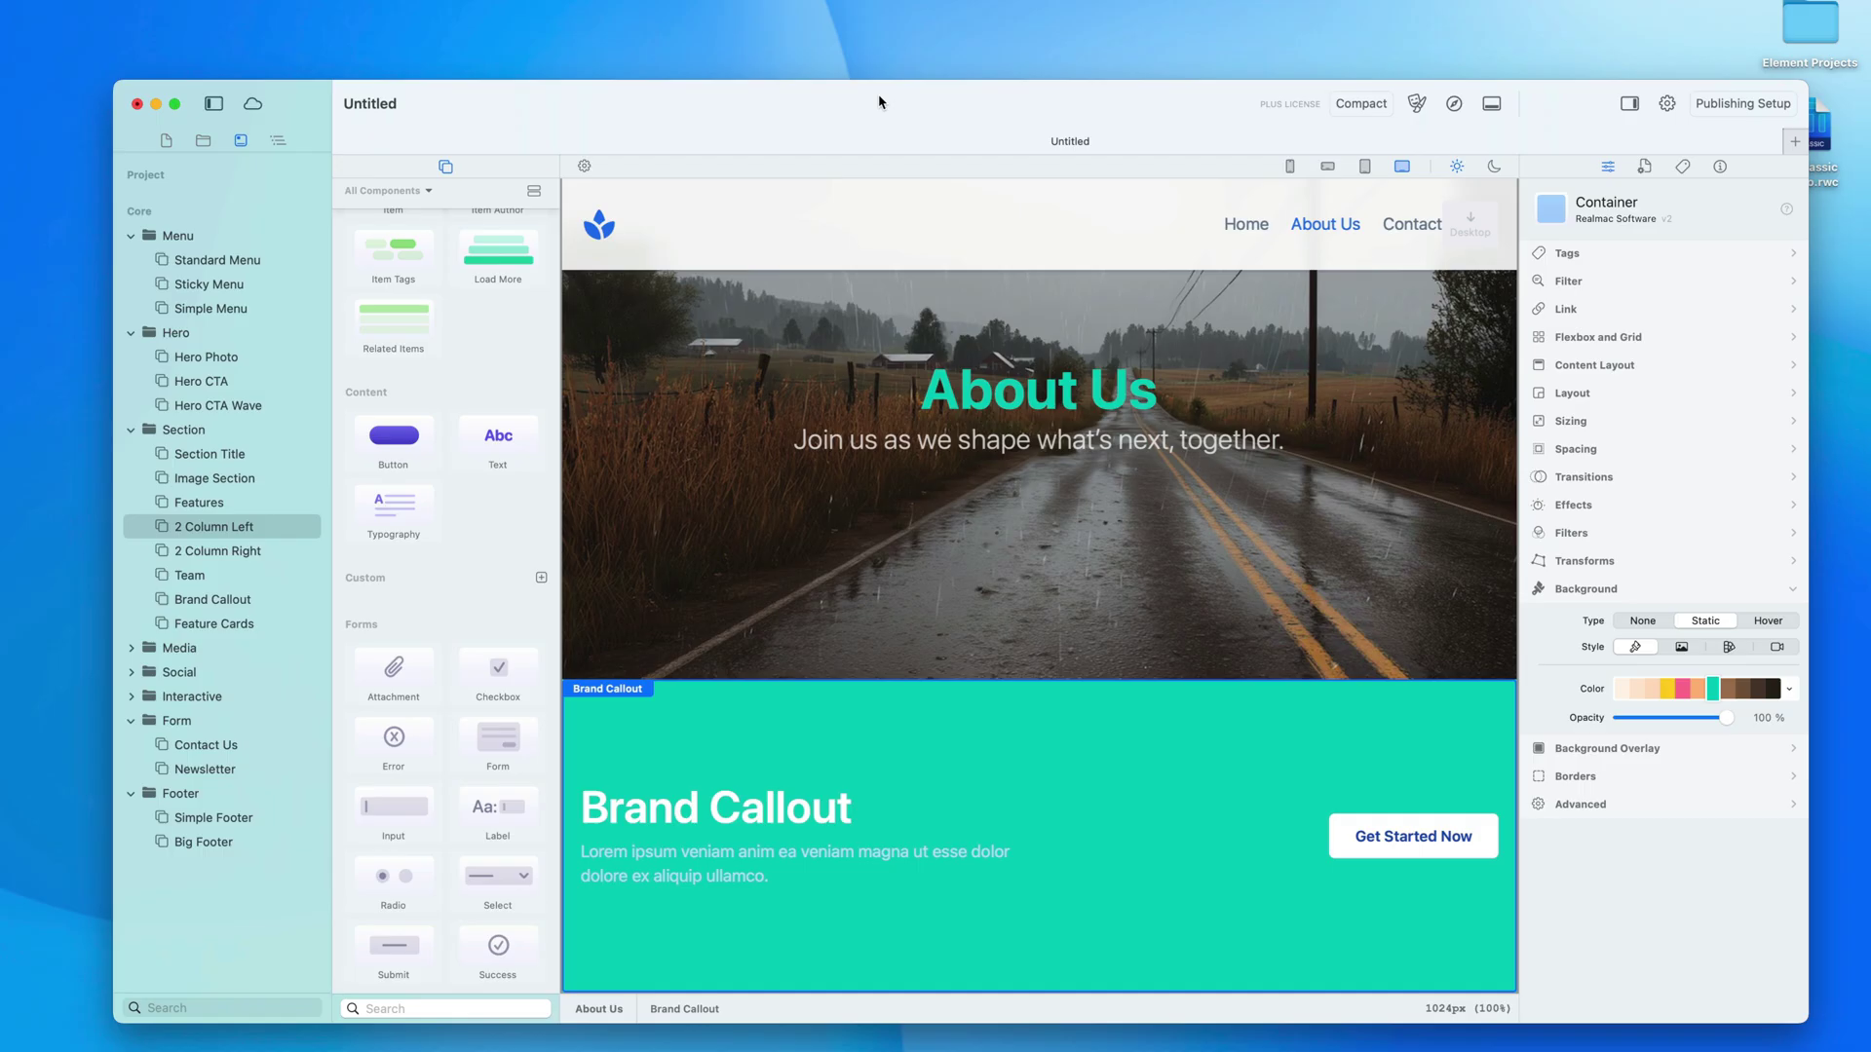
# Step: Preview the About Us page in dark mode, return to light mode, and view it at the 768 px tablet width
pyautogui.click(1491, 168)
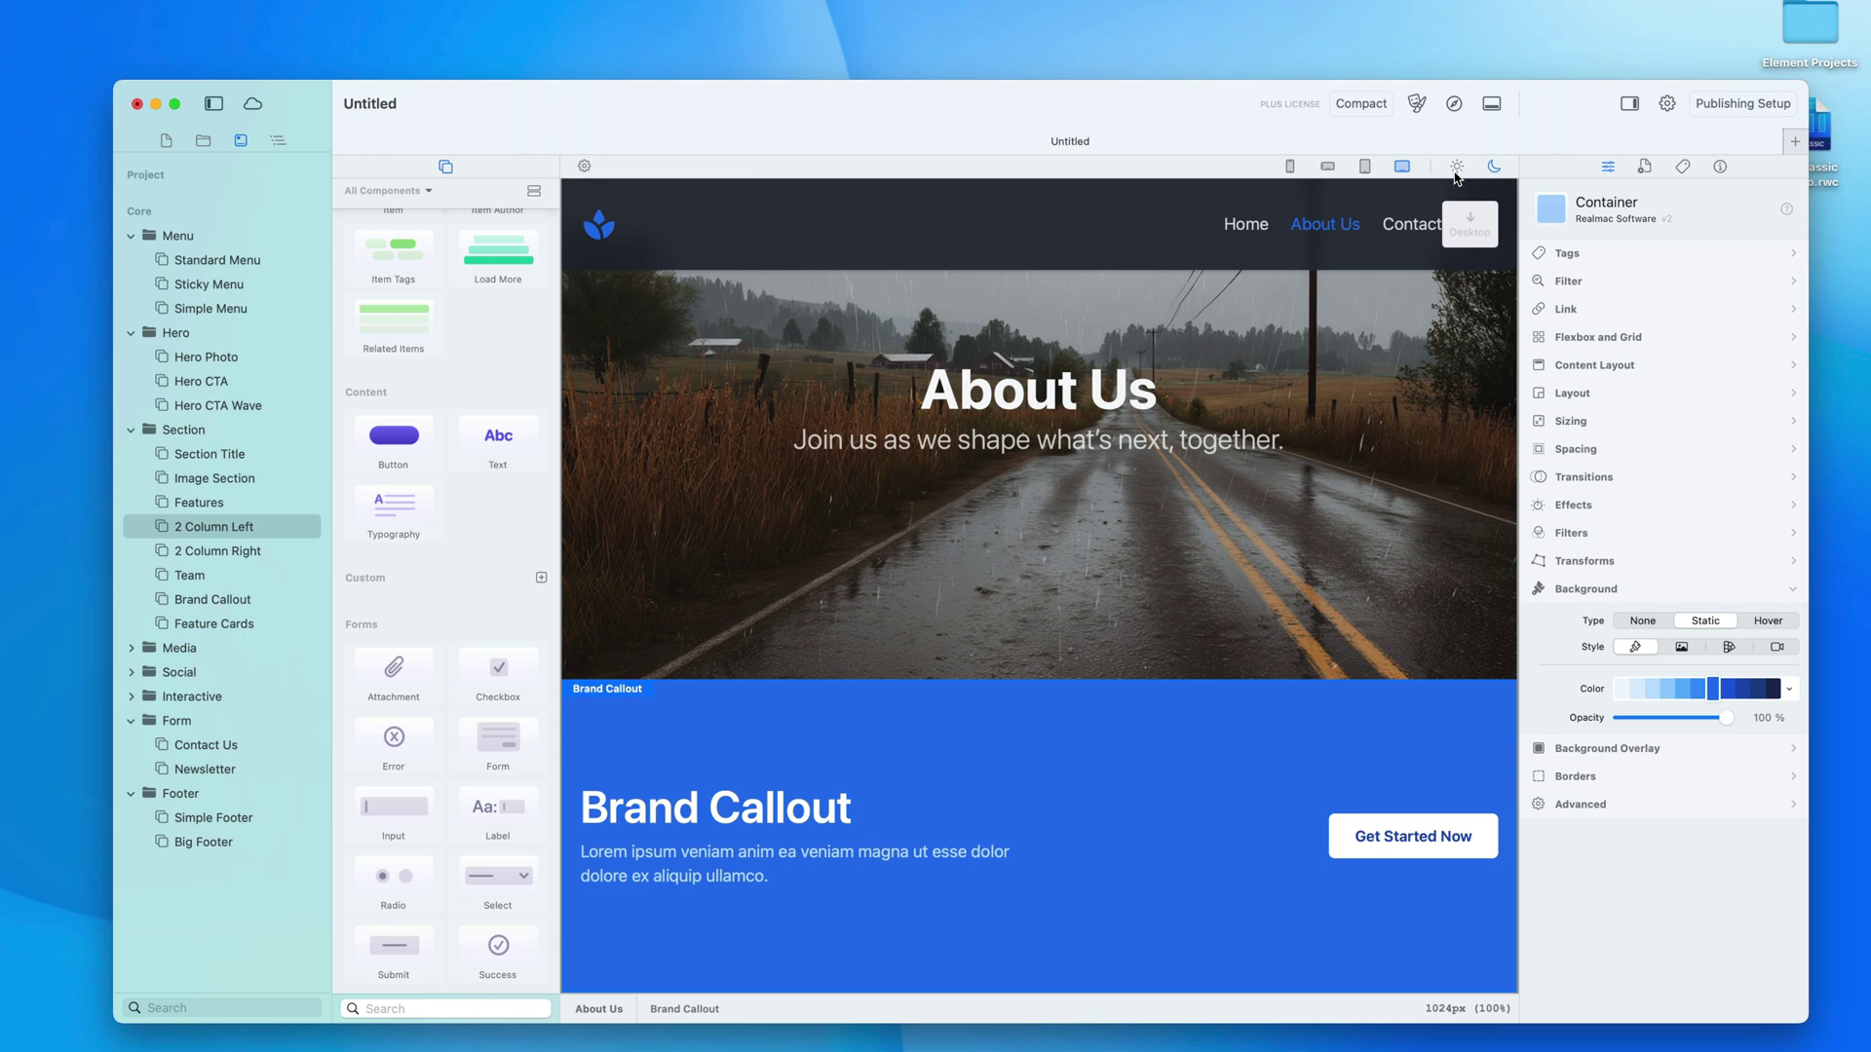
pyautogui.click(1457, 170)
pyautogui.click(1365, 168)
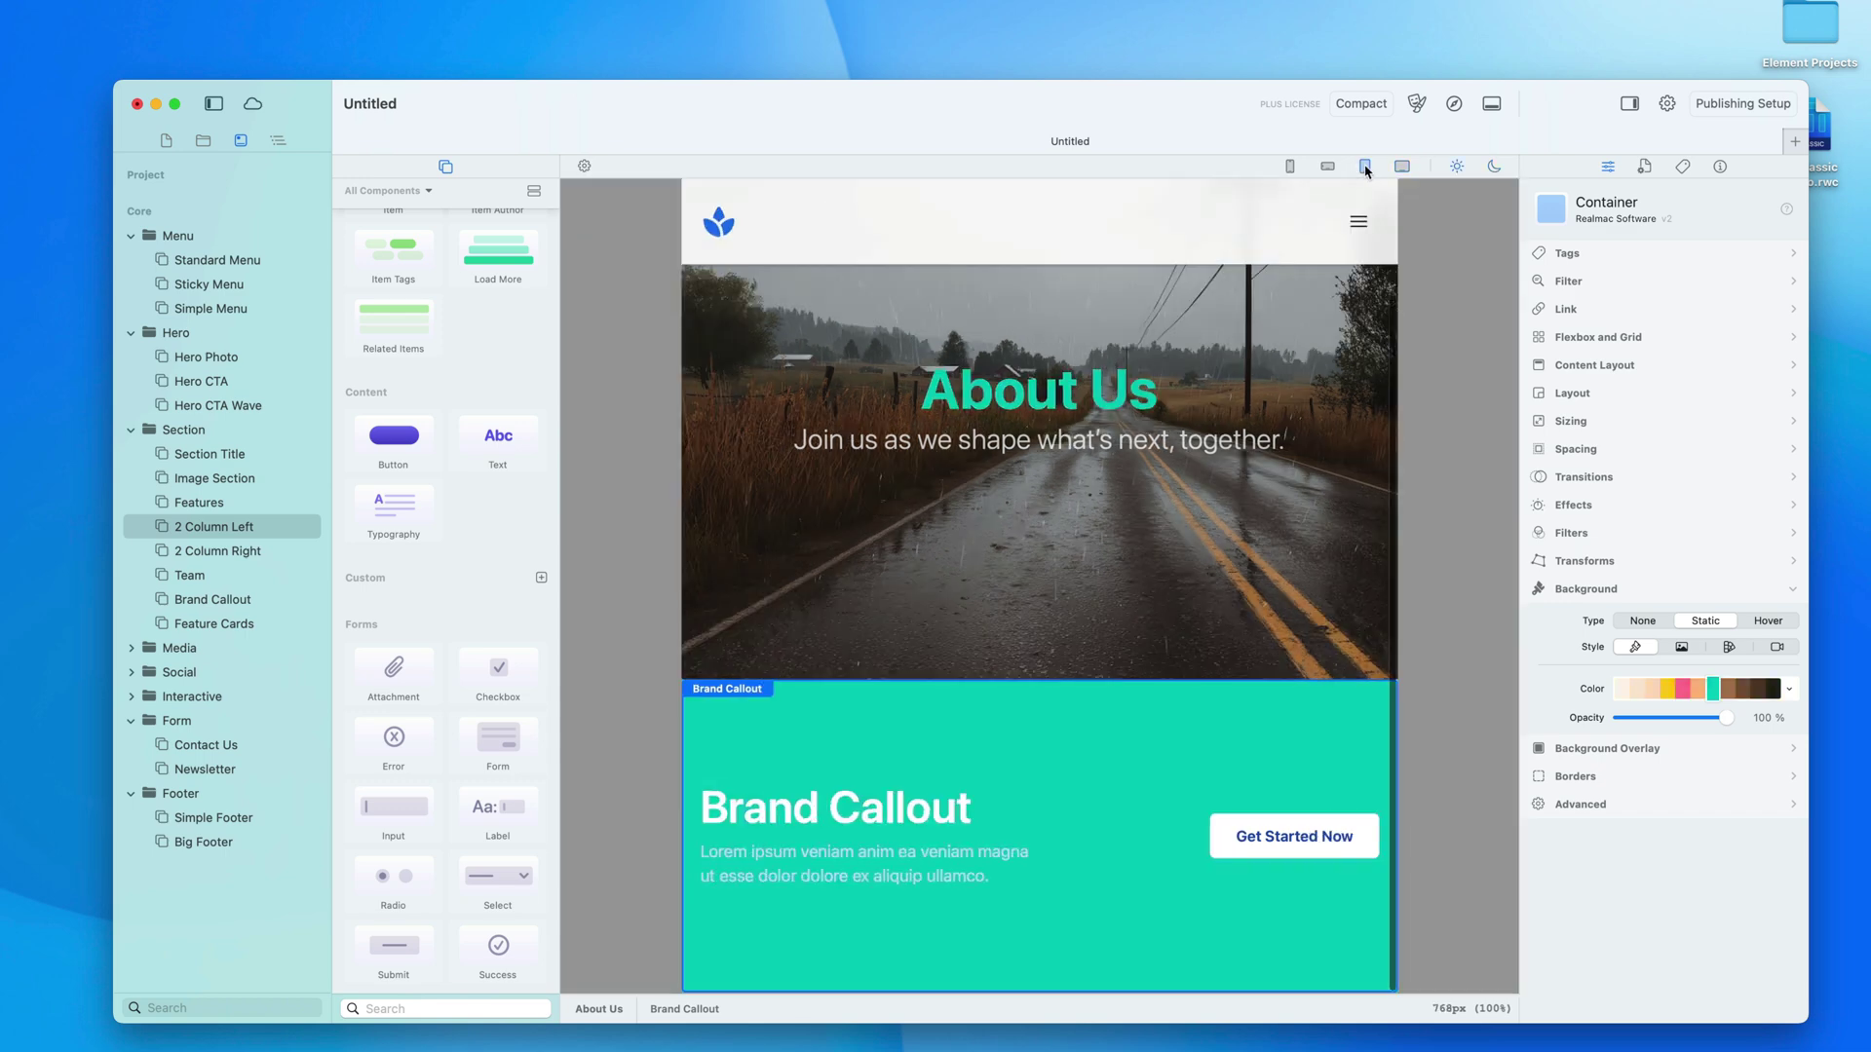
# Step: Preview the About Us page at the 390 px phone width, and step back up through the larger breakpoints to 1024 px
pyautogui.click(1327, 168)
pyautogui.click(1290, 167)
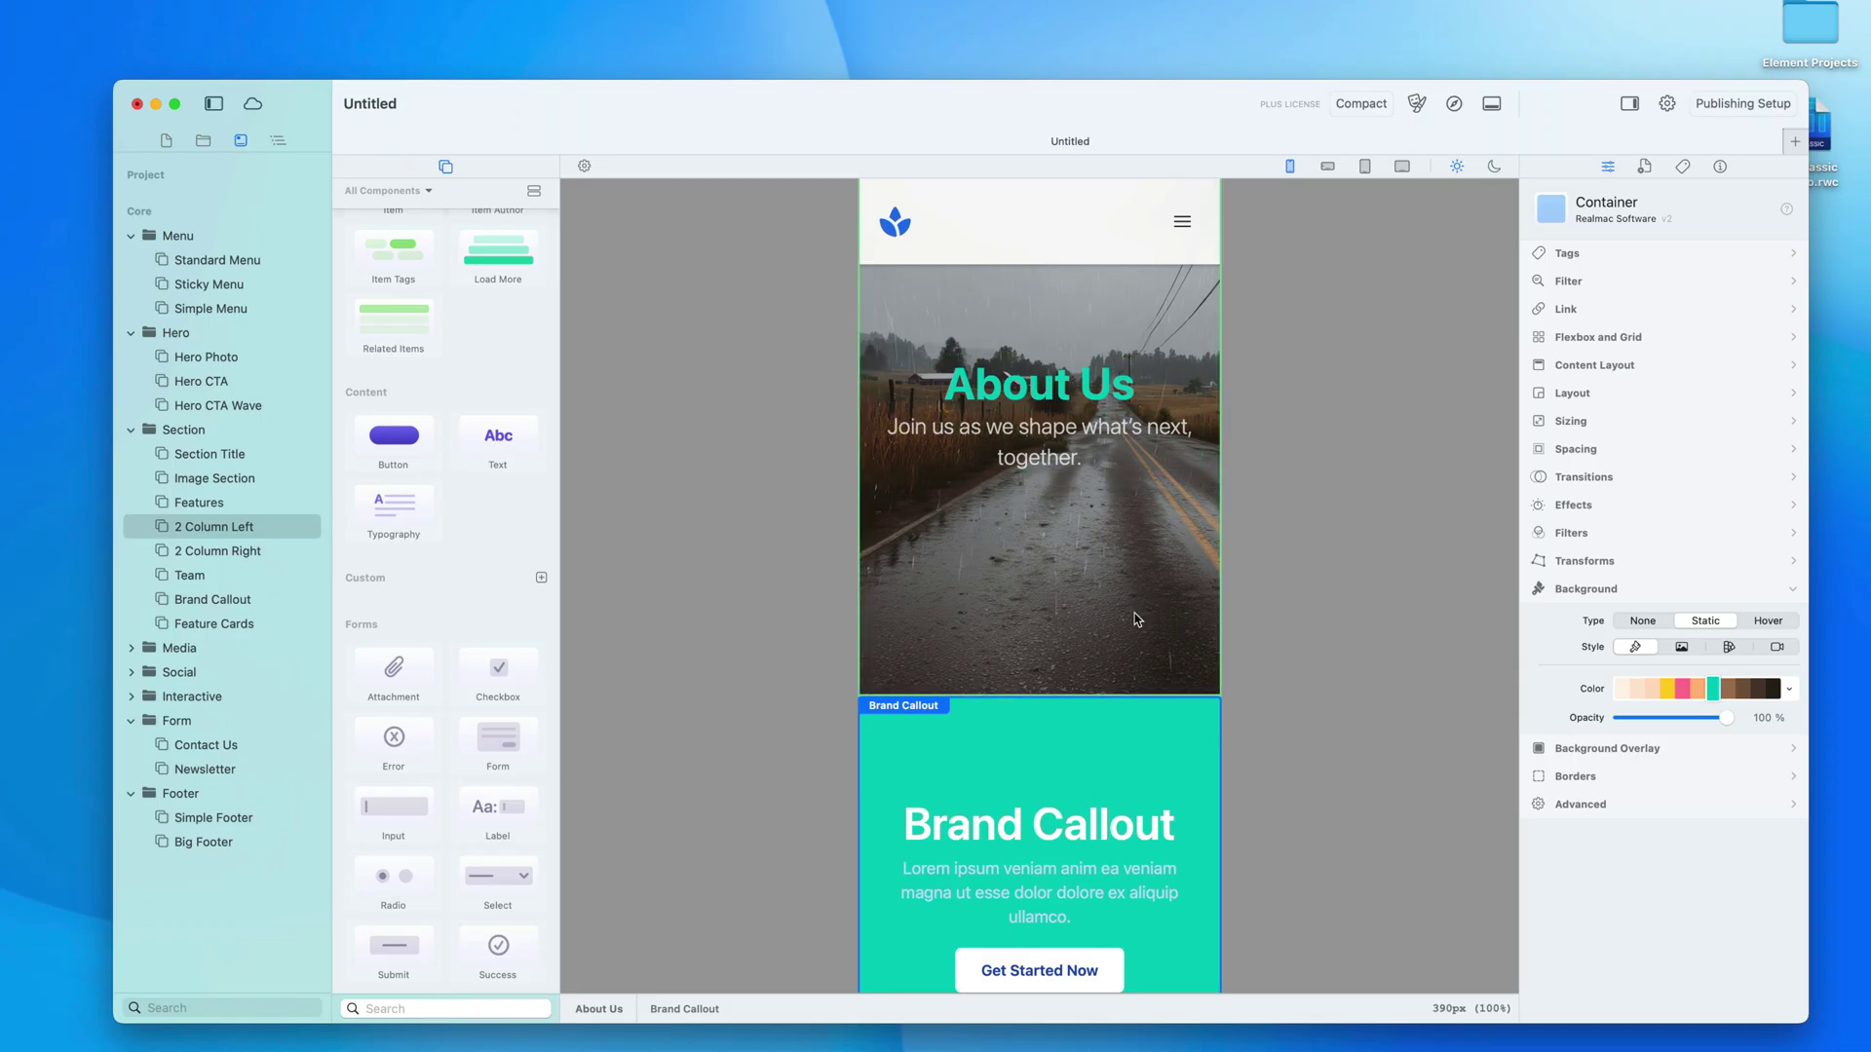
pyautogui.scroll(-1, 1134, 612)
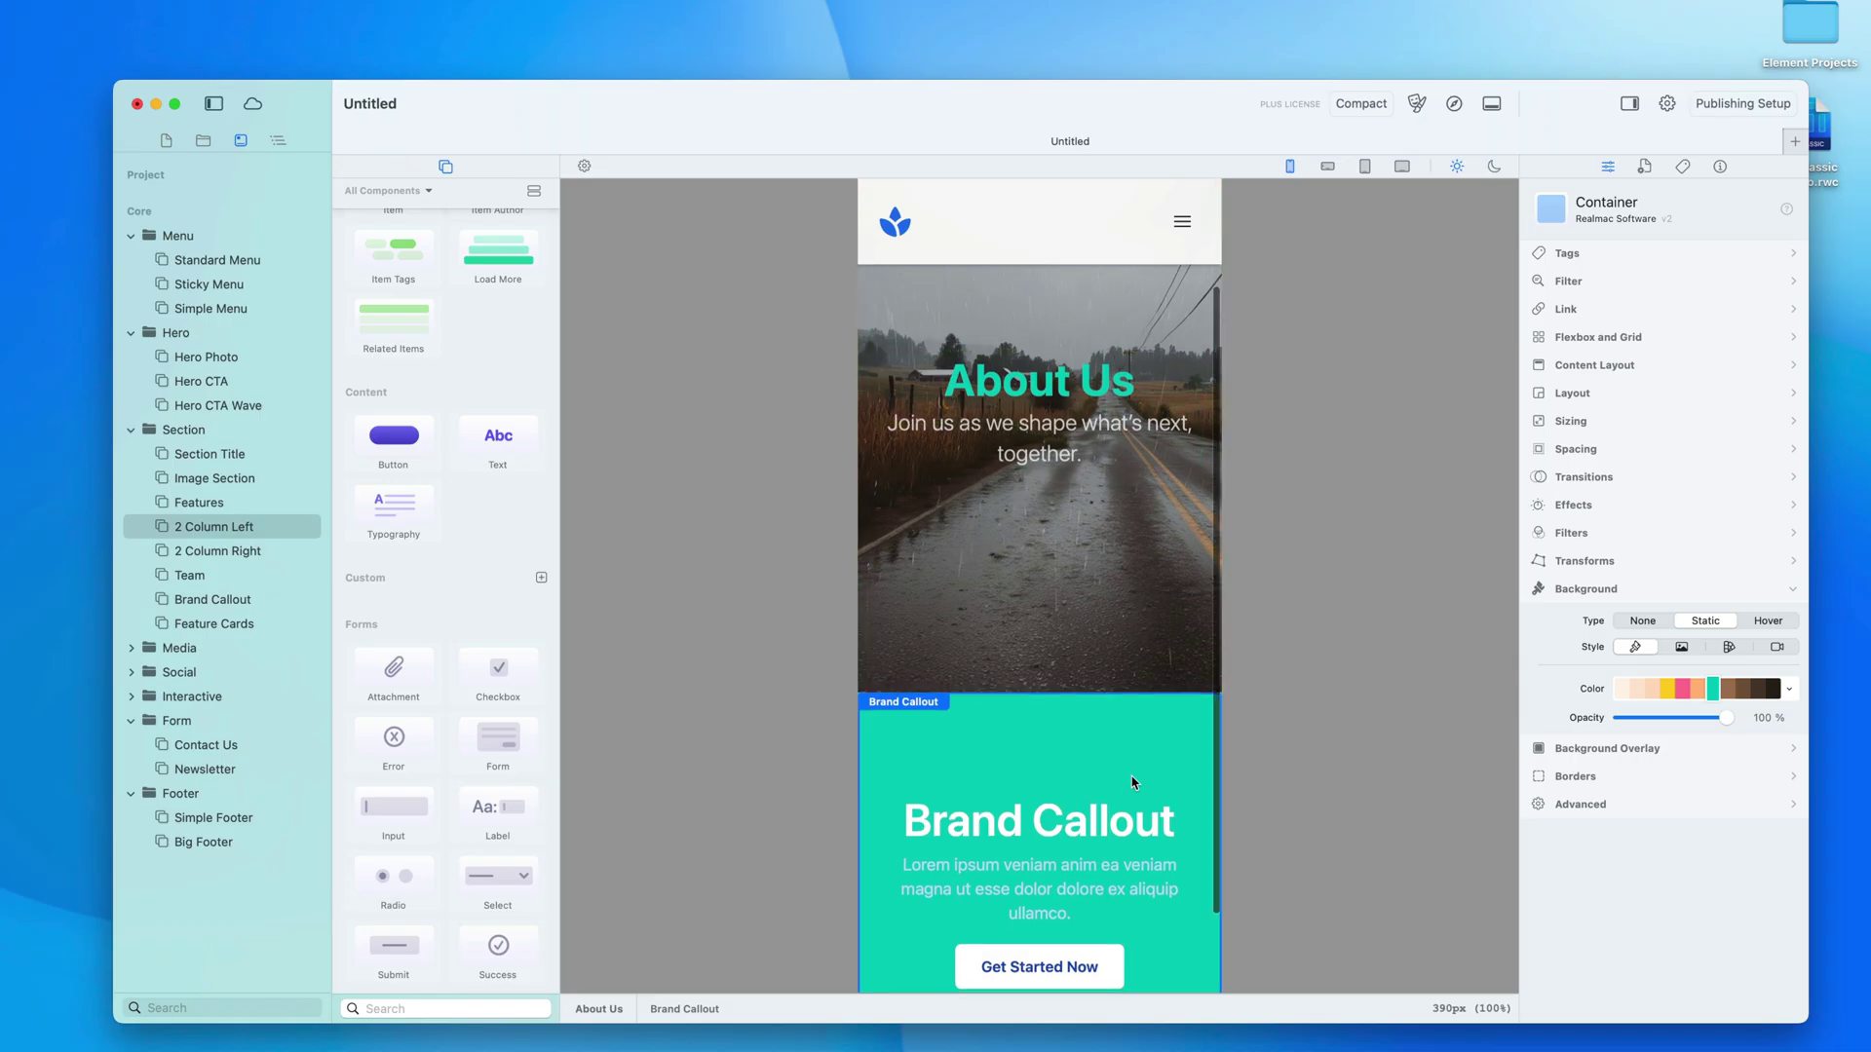
pyautogui.click(1331, 168)
pyautogui.click(1365, 167)
pyautogui.click(1401, 166)
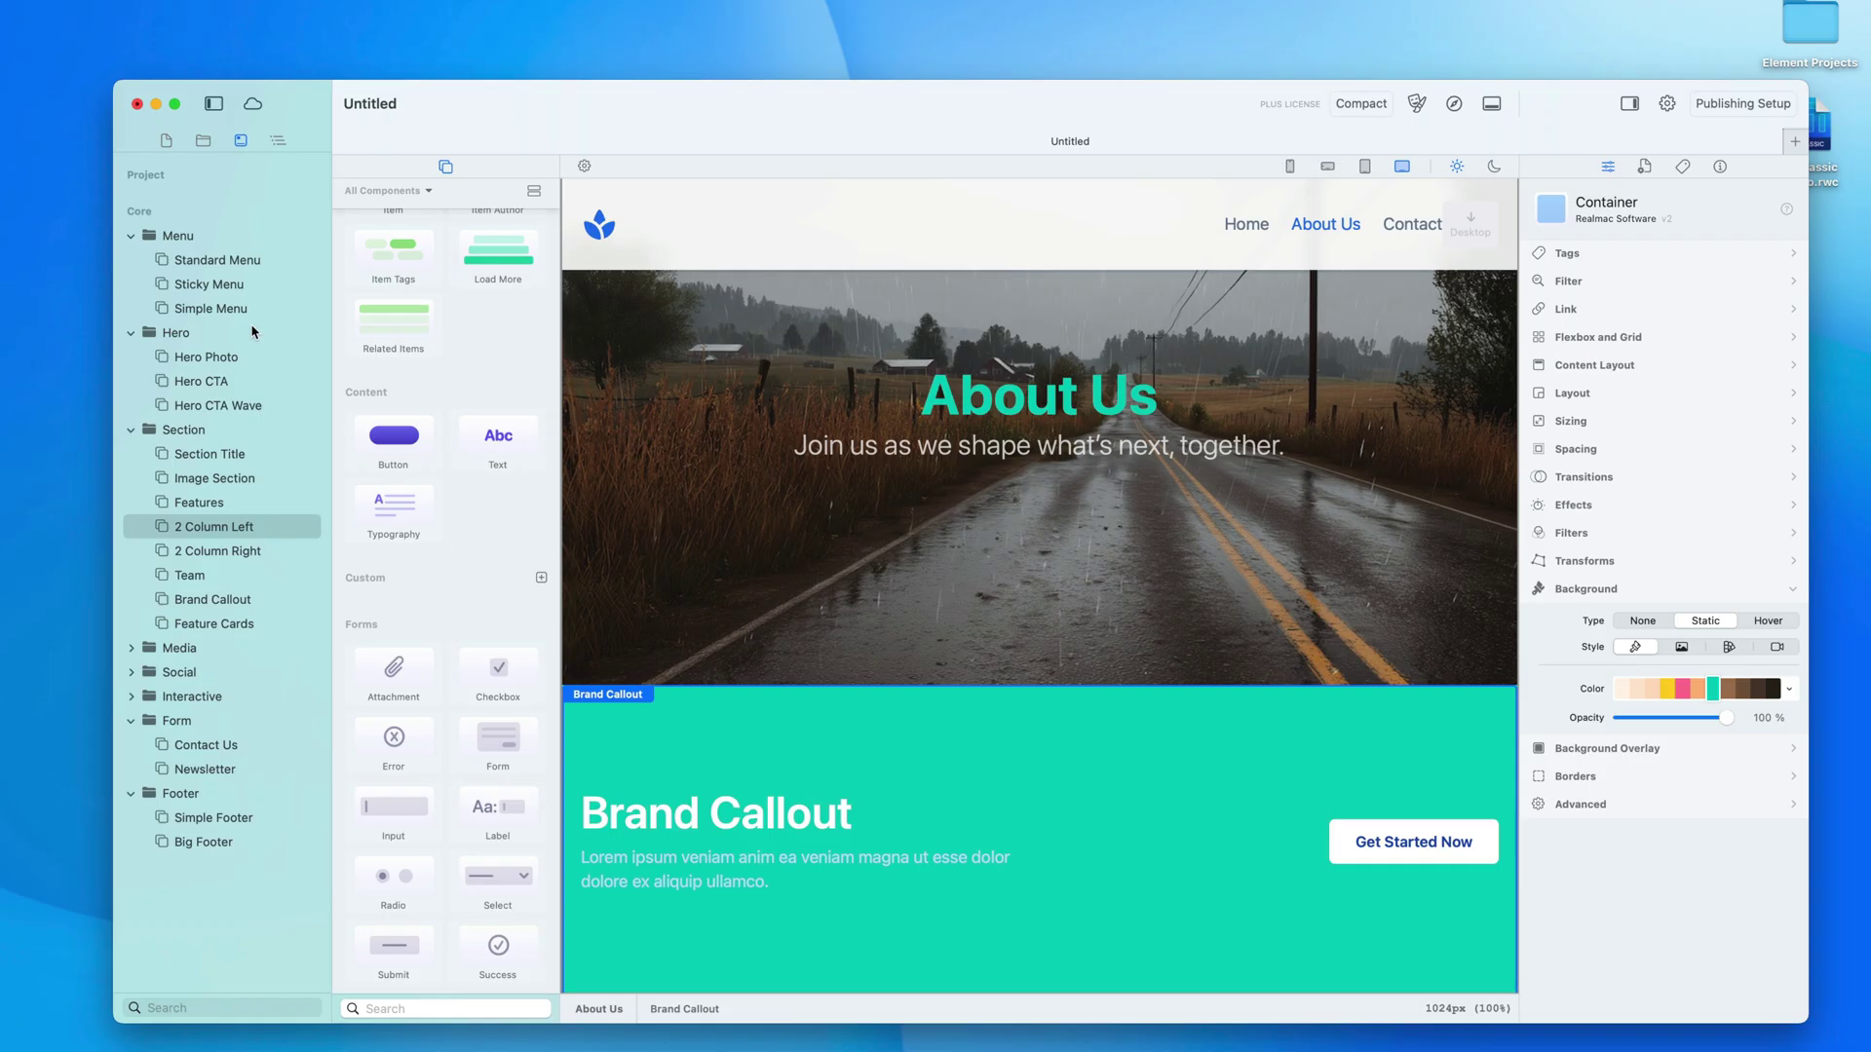
# Step: Compare the Elements page list with the RapidWeaver Classic window, and return to Elements to review its components and templates
pyautogui.click(165, 140)
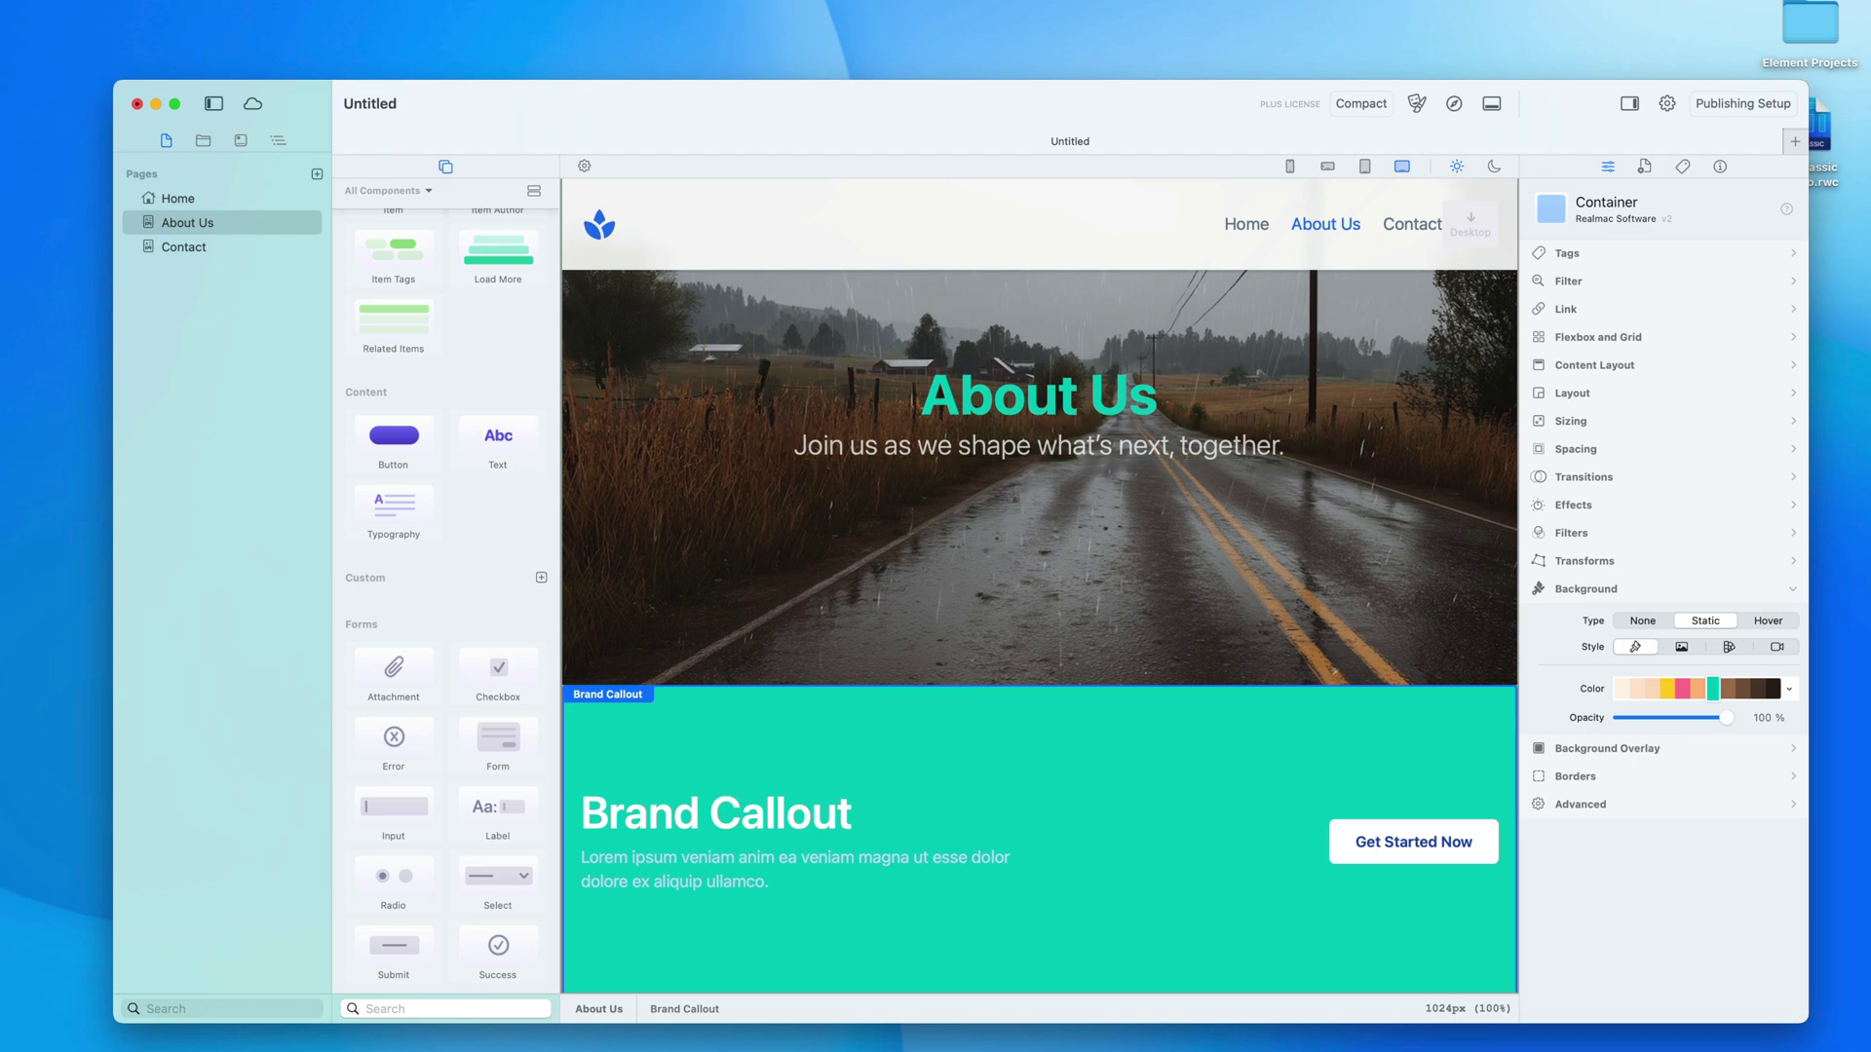
pyautogui.press('super+Tab')
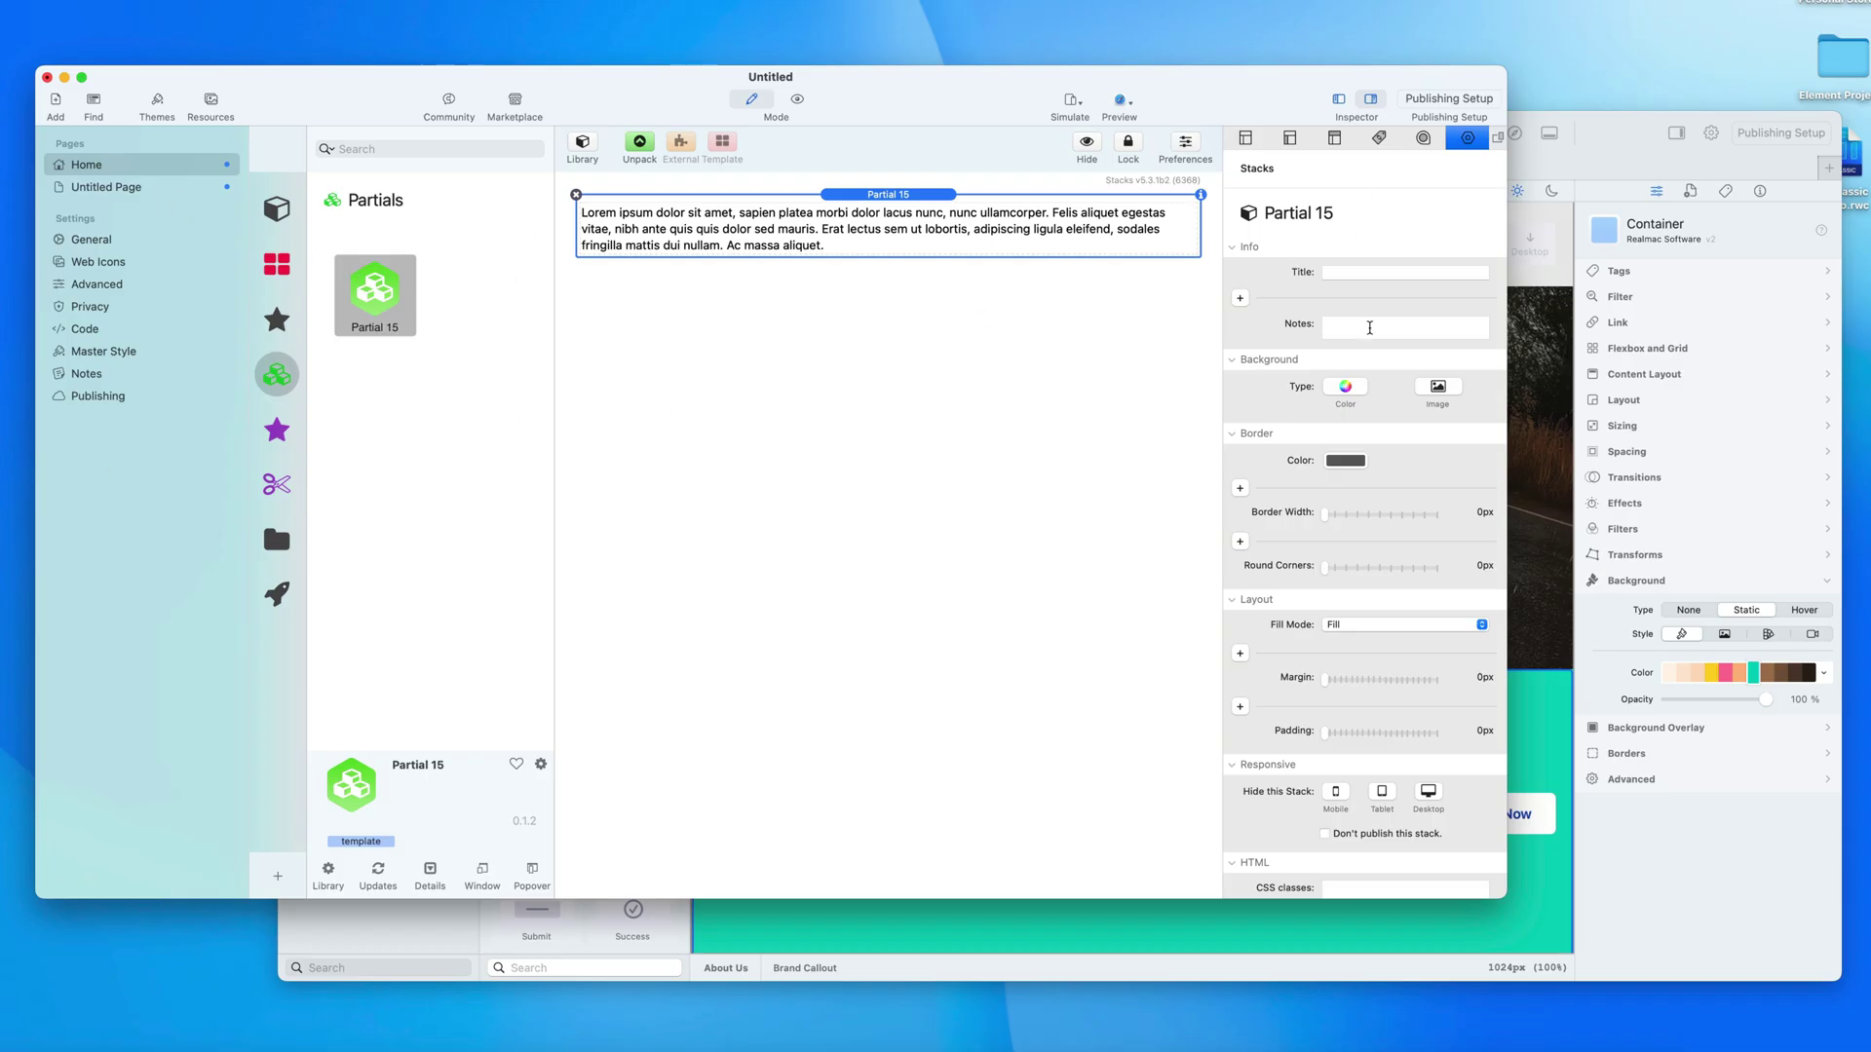
pyautogui.click(1626, 134)
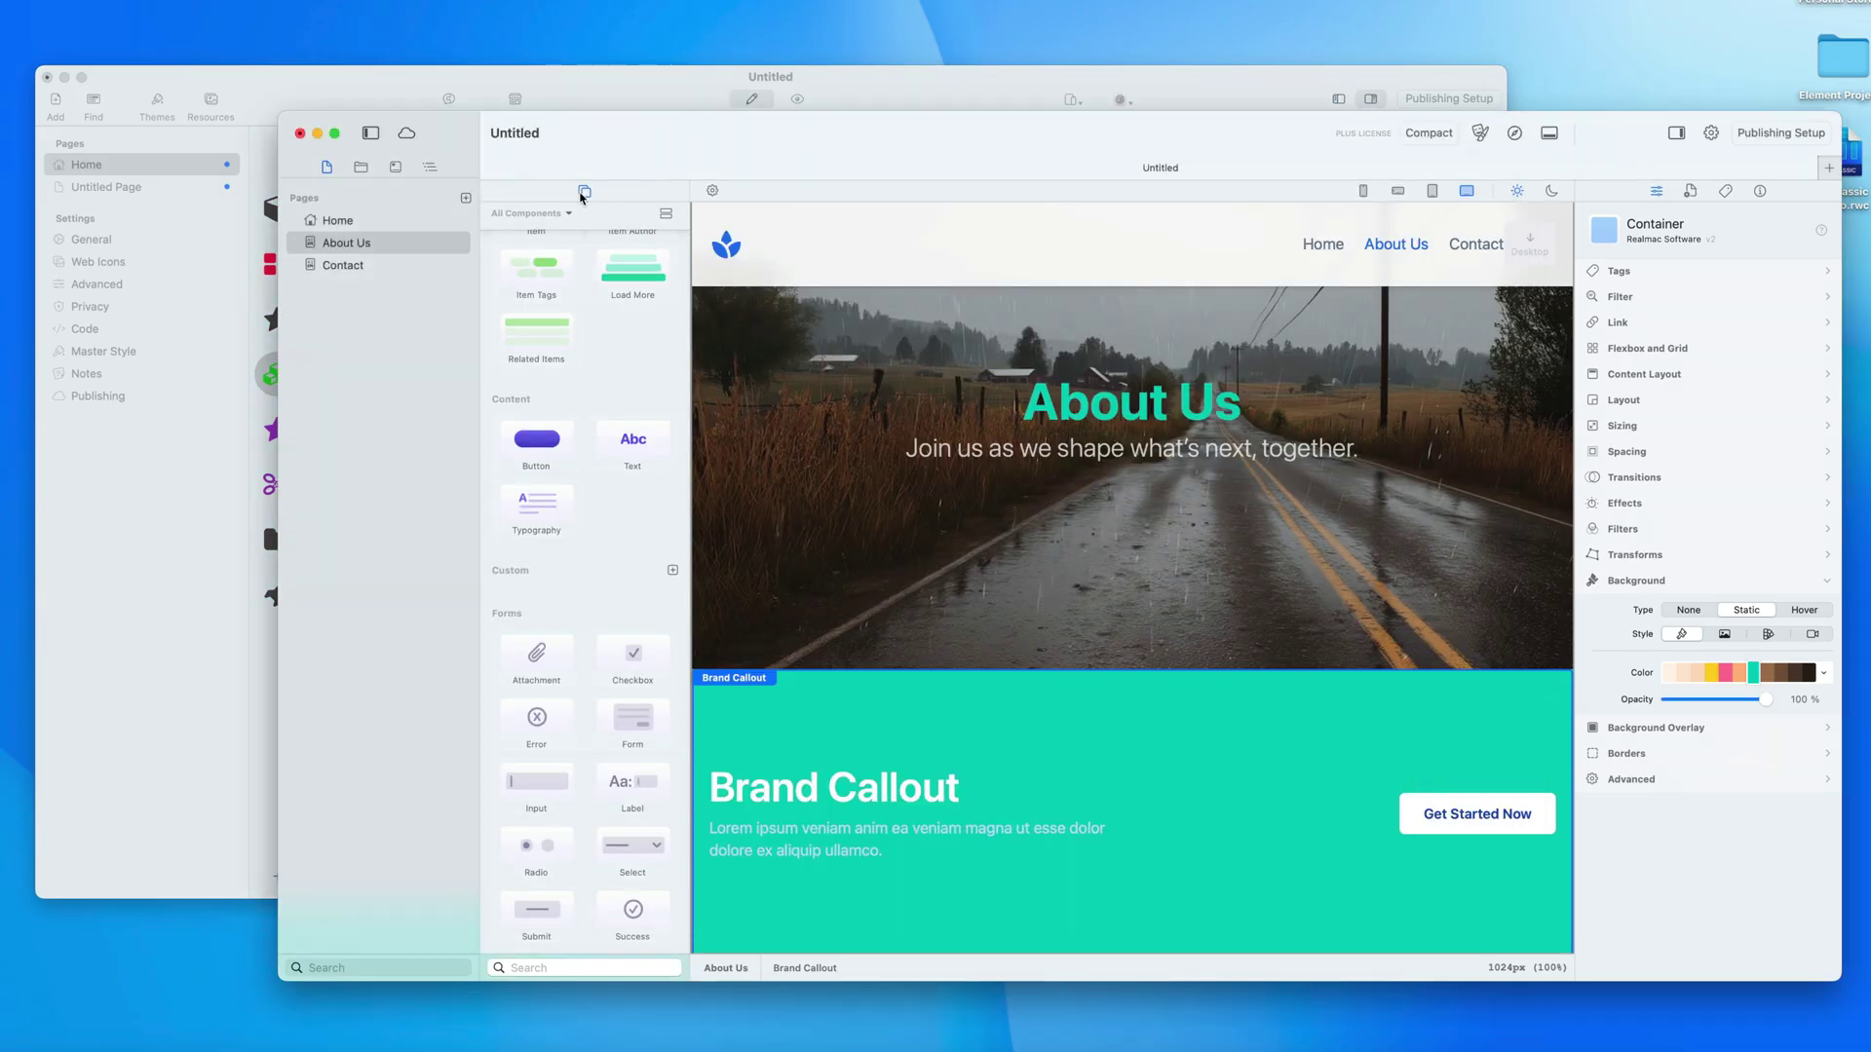
pyautogui.scroll(5, 582, 367)
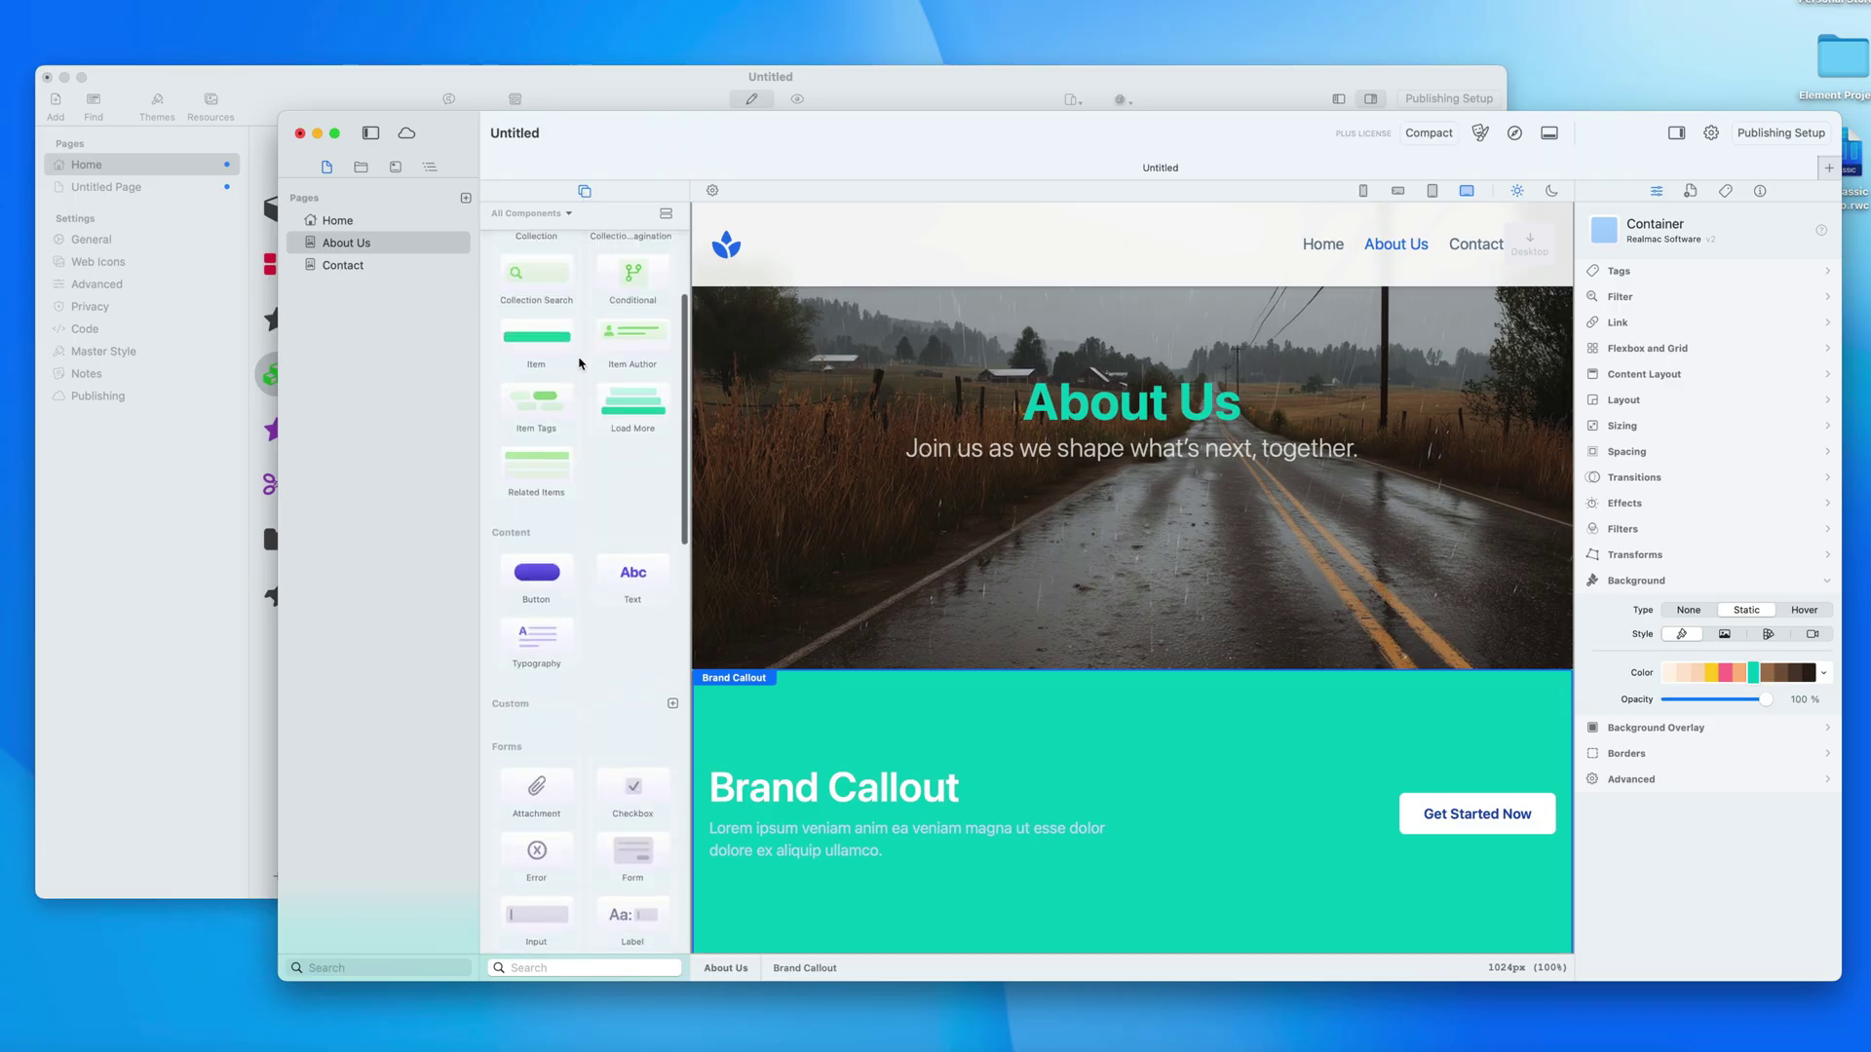
pyautogui.click(395, 168)
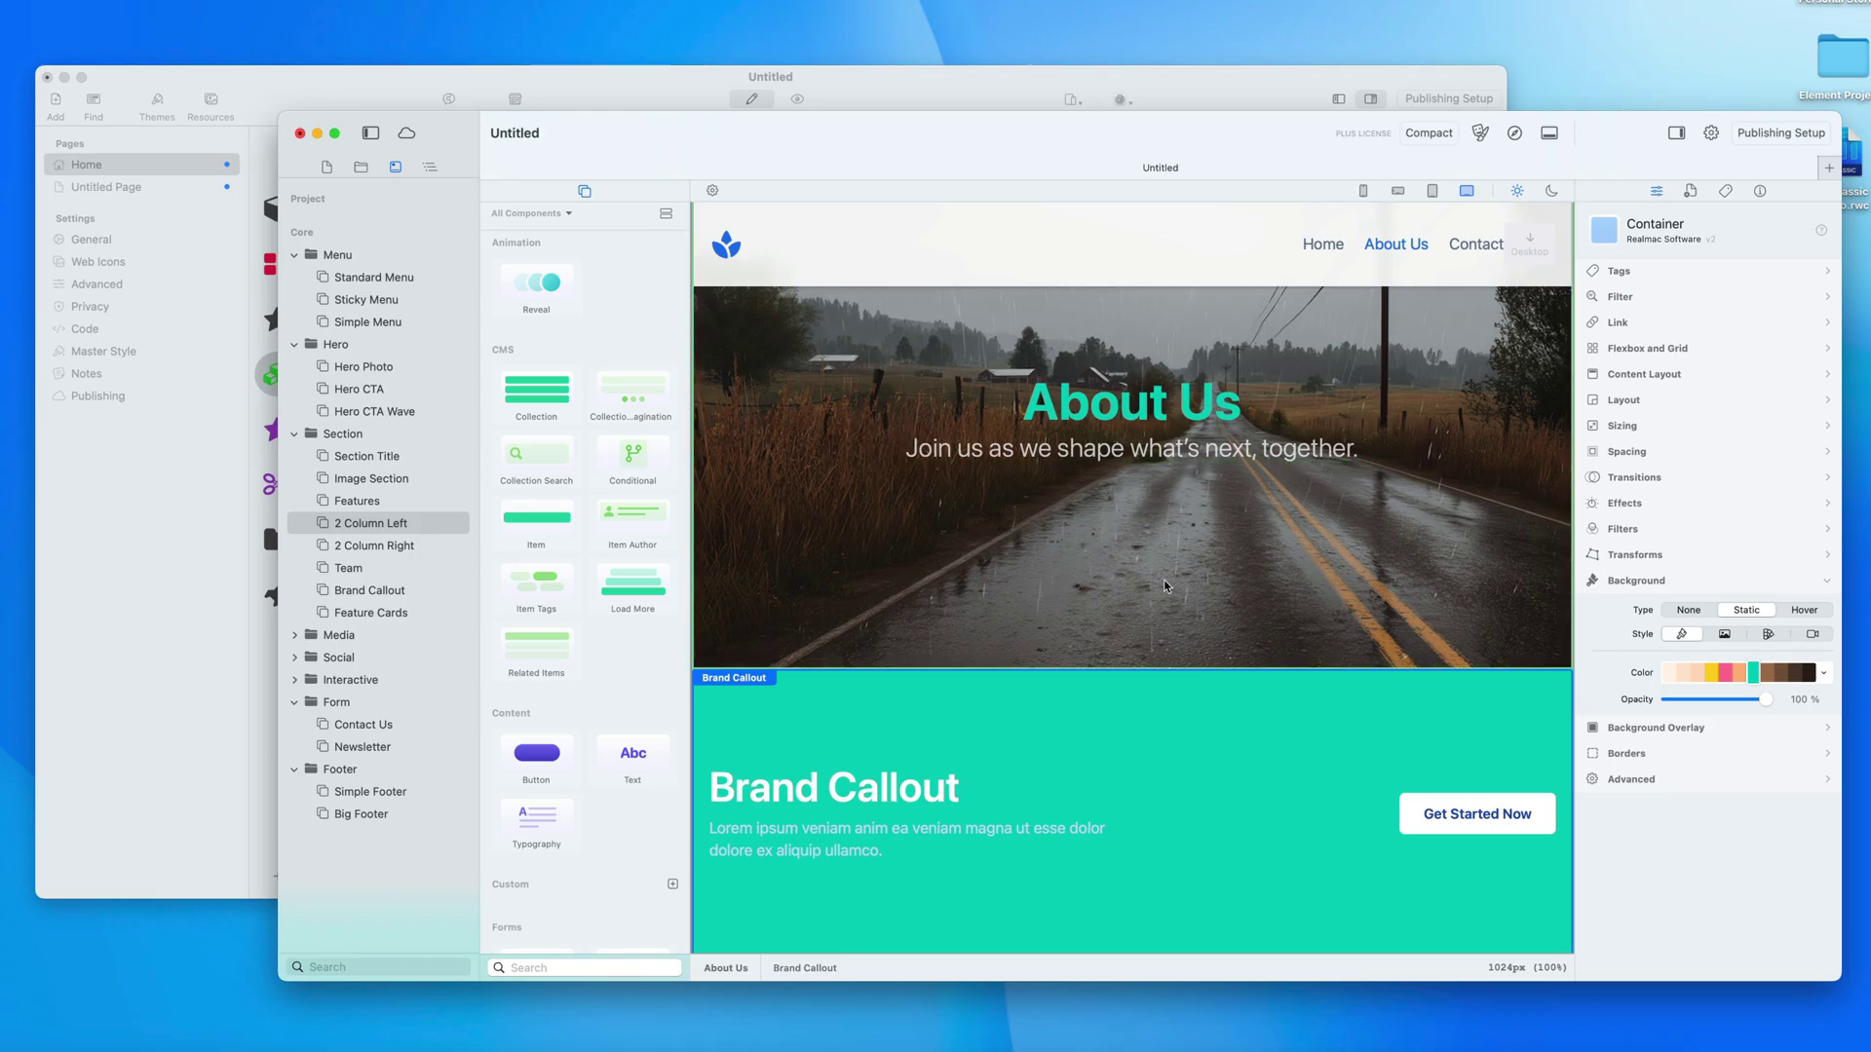
pyautogui.scroll(3, 1167, 614)
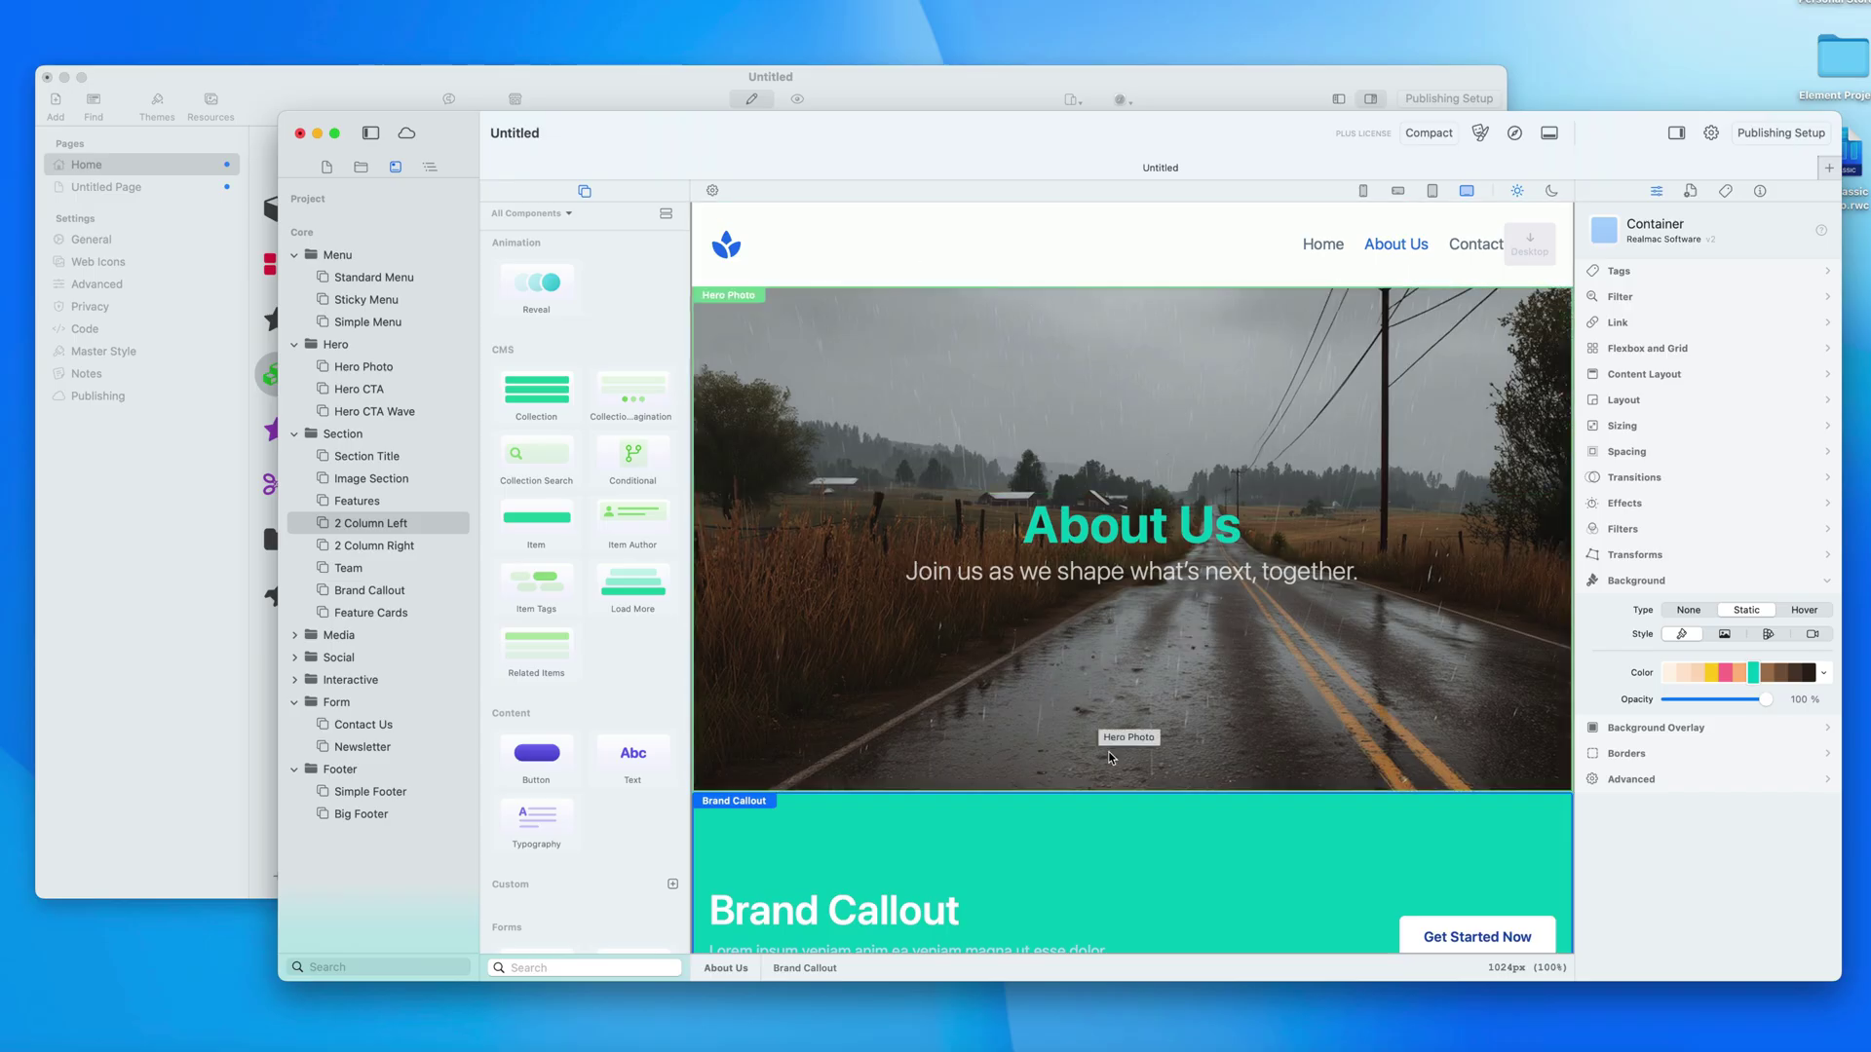
# Step: Select the Hero Photo container and its About Us heading to examine their settings
pyautogui.click(1126, 402)
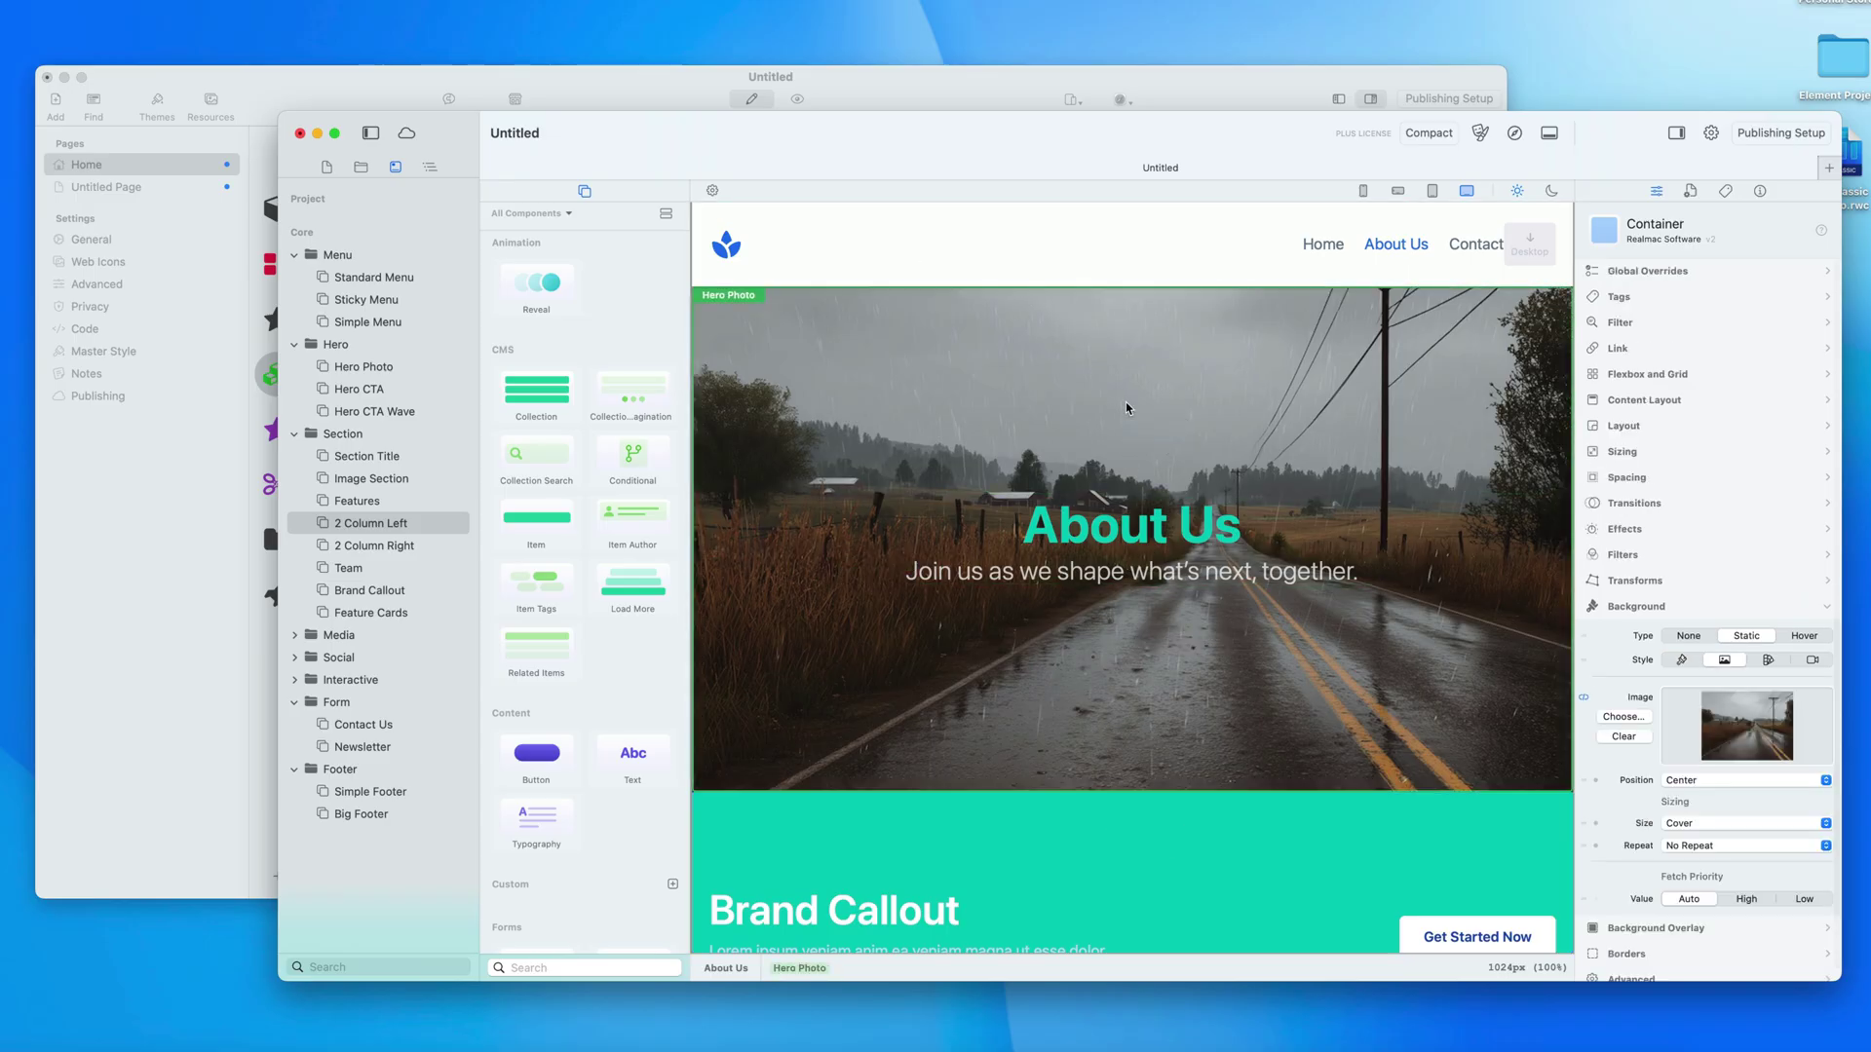
pyautogui.click(1142, 528)
pyautogui.scroll(-2, 1125, 686)
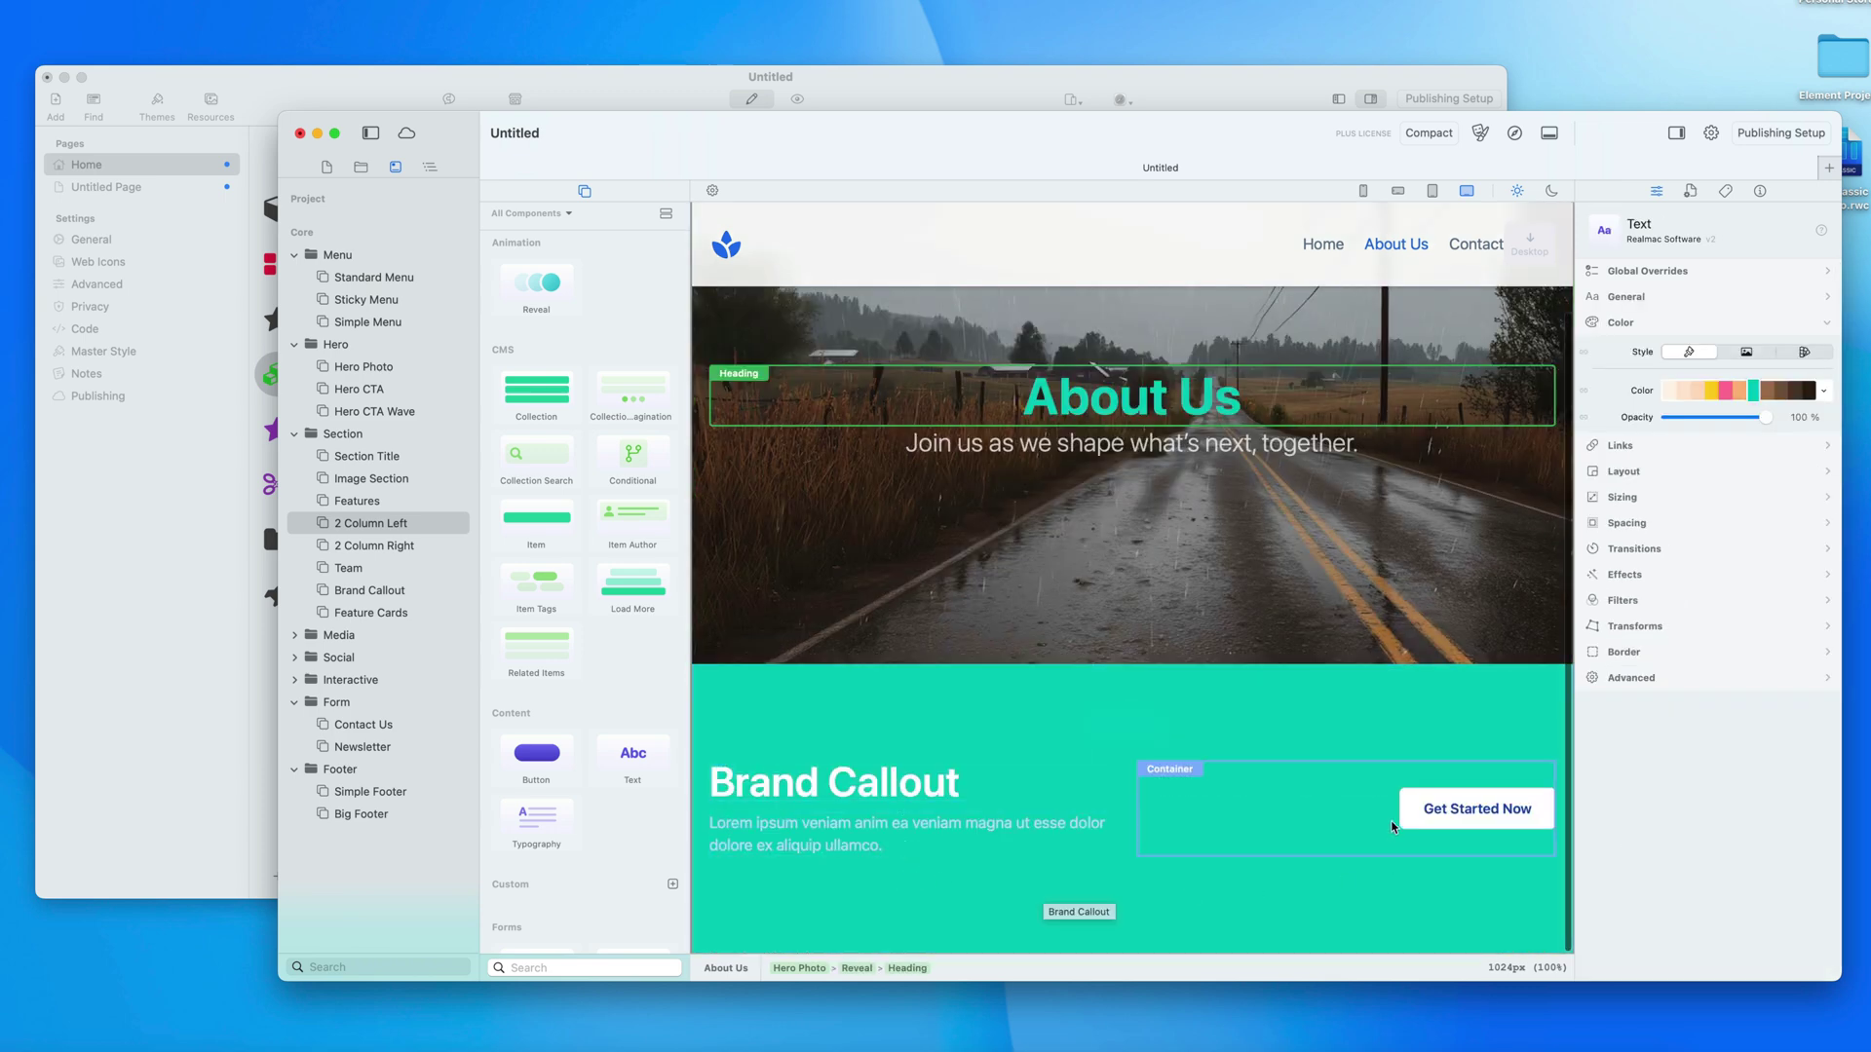
# Step: Show the About Us page's element outline and inspect the Sticky Menu's logo SVG and the expanded Brand Callout container
pyautogui.click(428, 169)
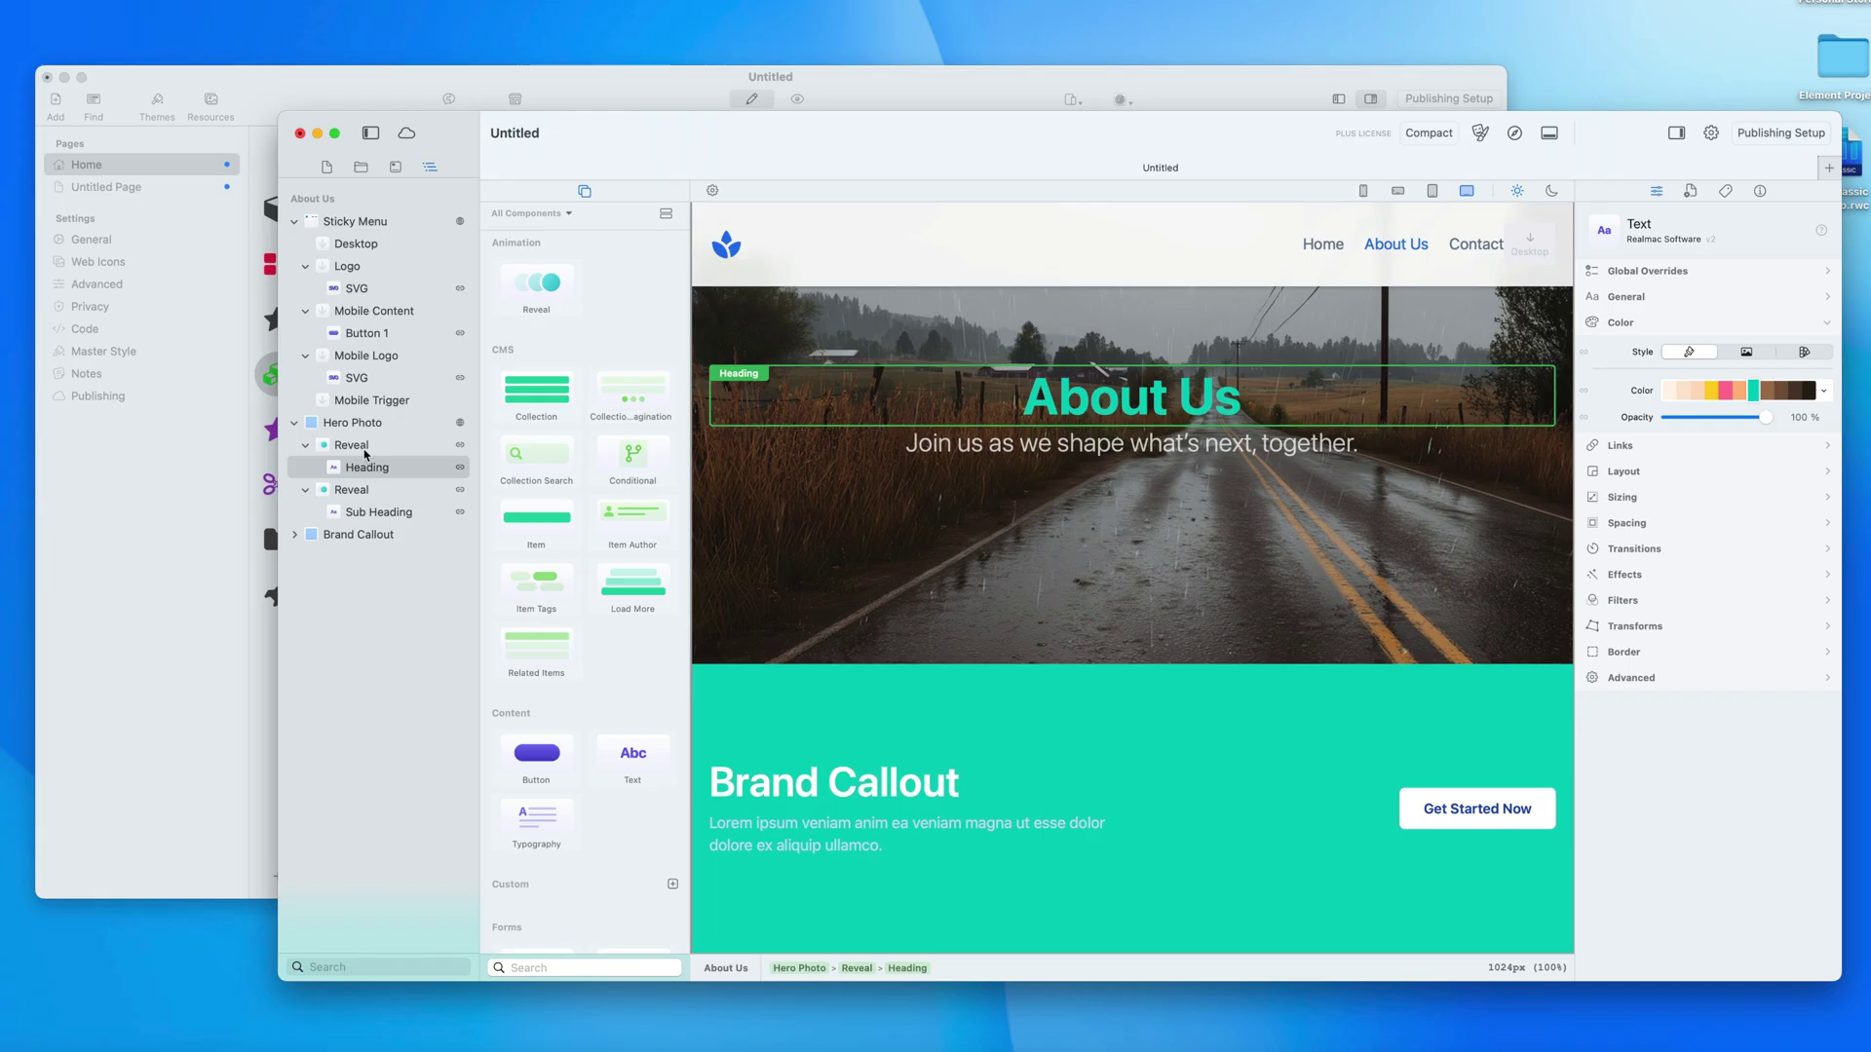
pyautogui.click(360, 290)
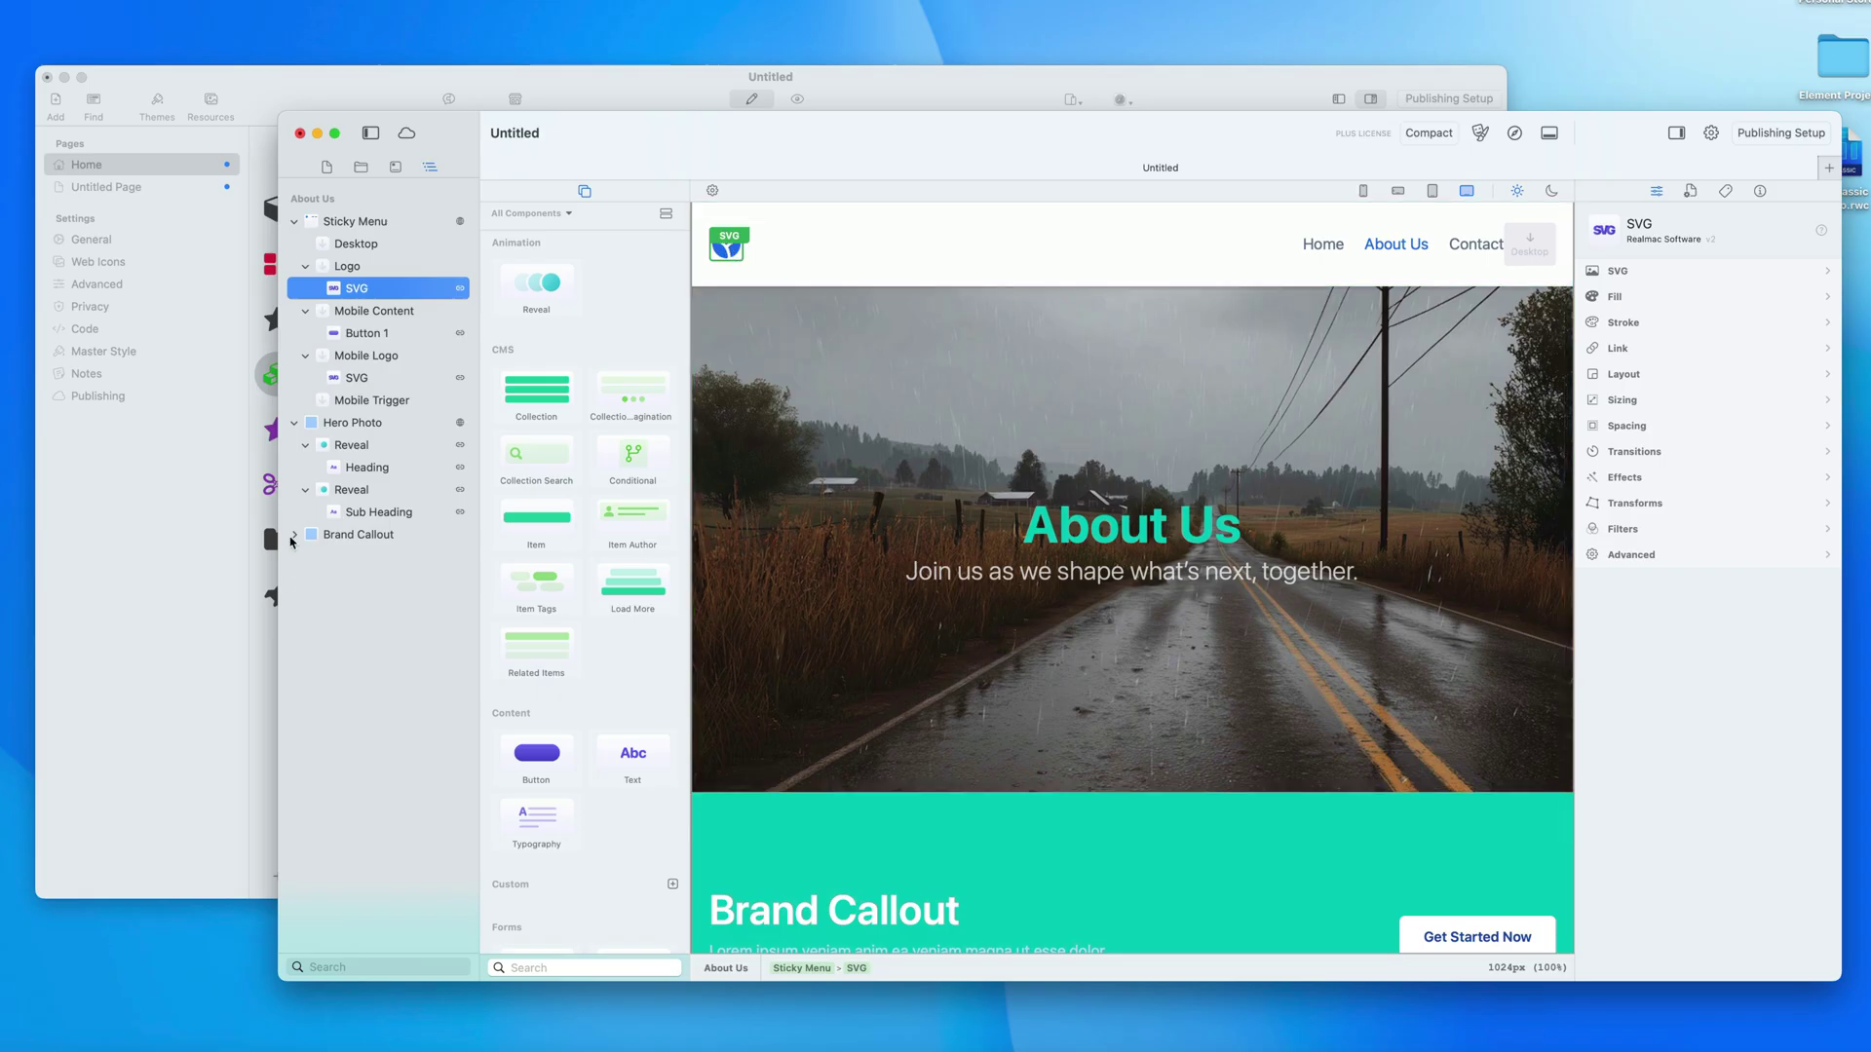
pyautogui.click(293, 536)
pyautogui.click(386, 535)
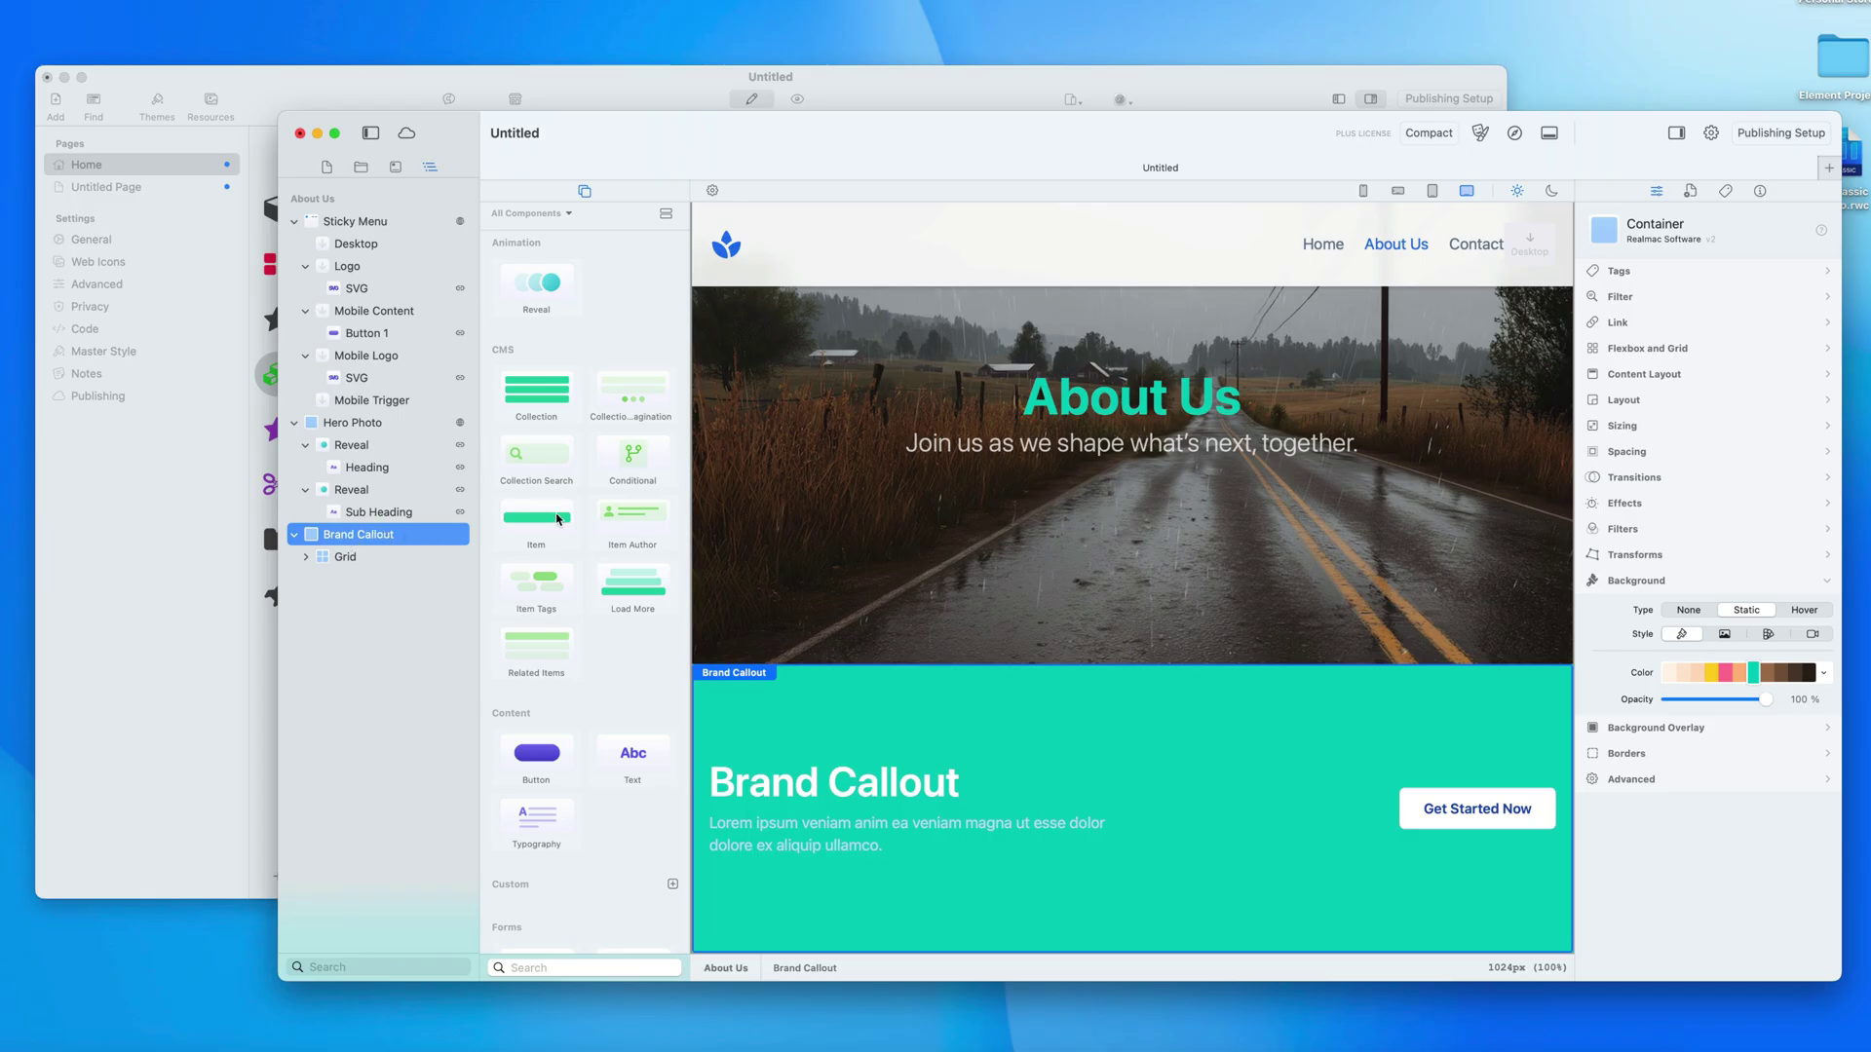
# Step: Insert a CMS Item component between the Hero Photo and the Brand Callout, and delete it again
pyautogui.moveTo(559, 519); pyautogui.dragTo(977, 606)
pyautogui.click(992, 640)
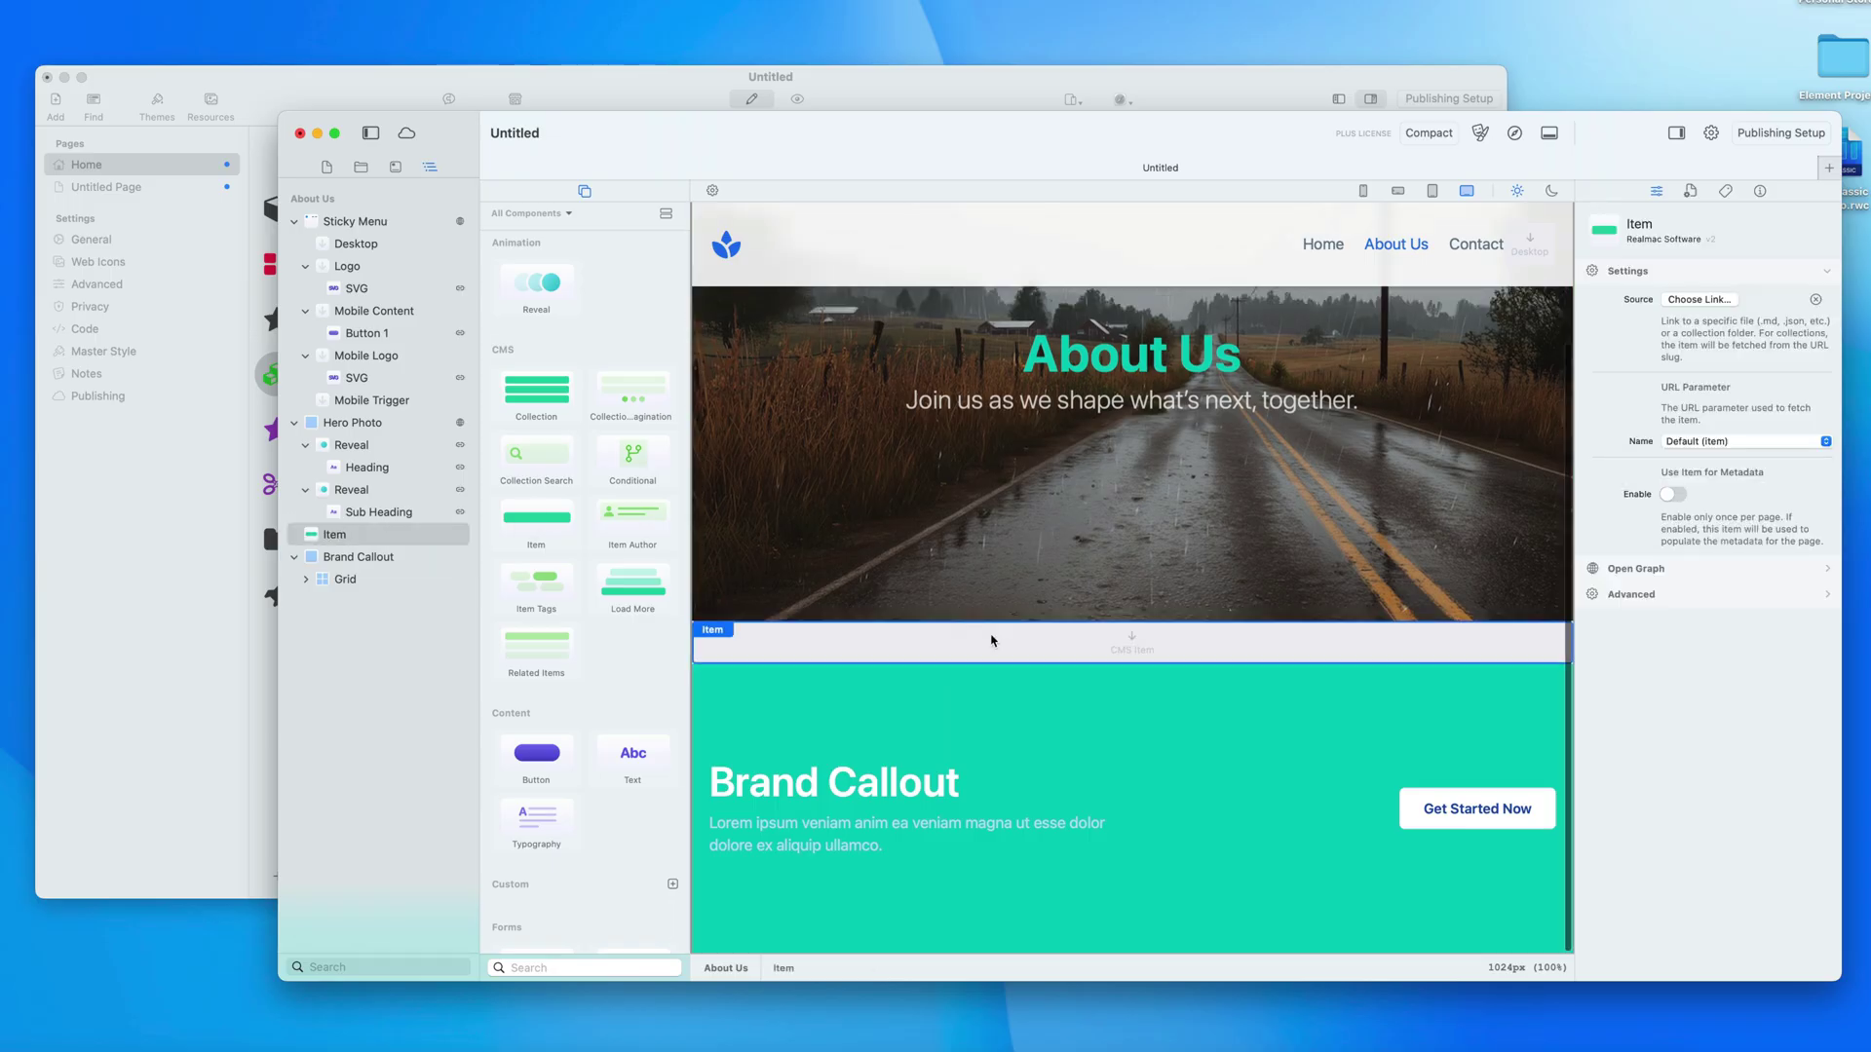
pyautogui.press('Delete')
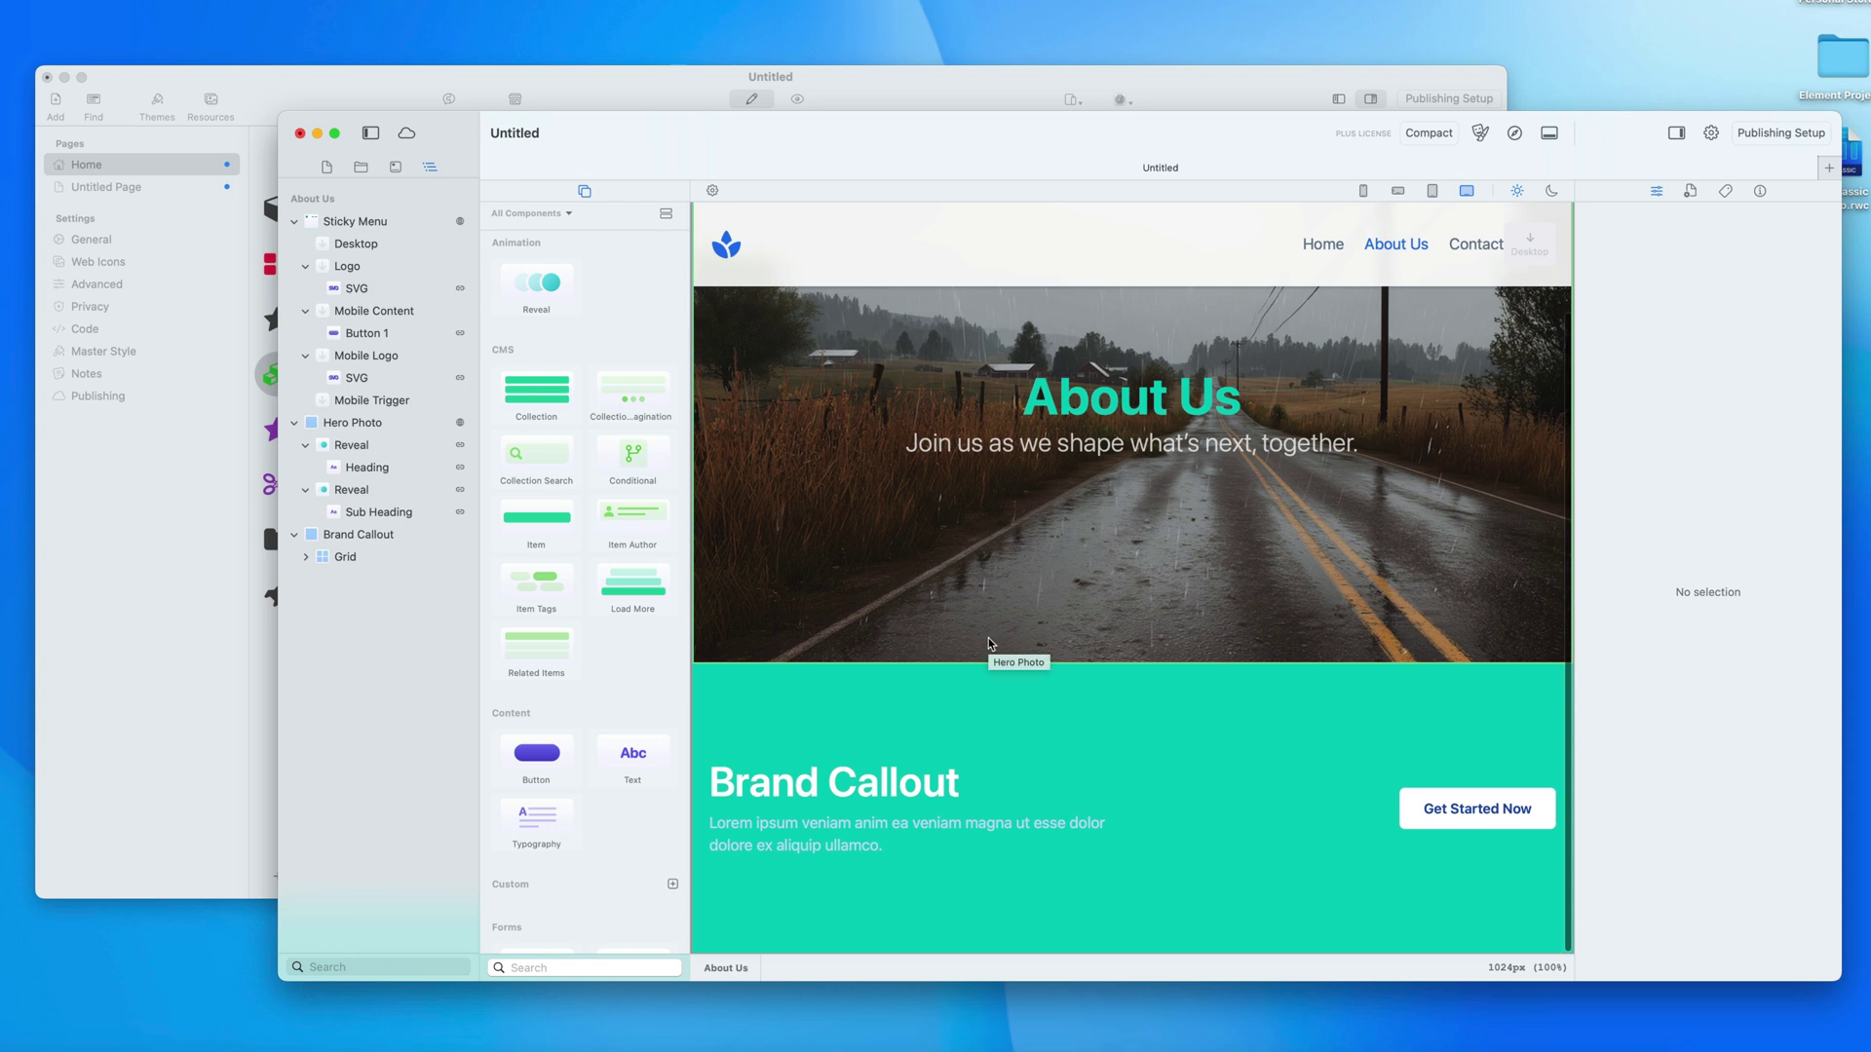